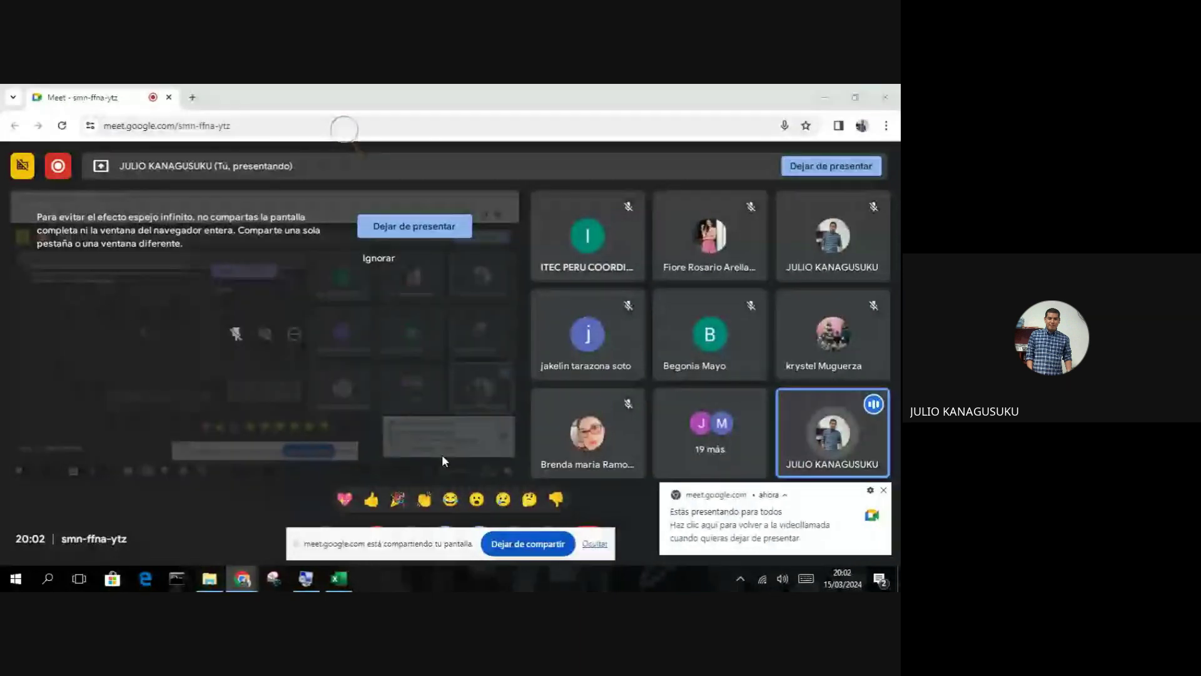
- Bring the Excel workbook 'TEMA 2_Funciones de Texto' in front of the shared Meet window
left_click(337, 578)
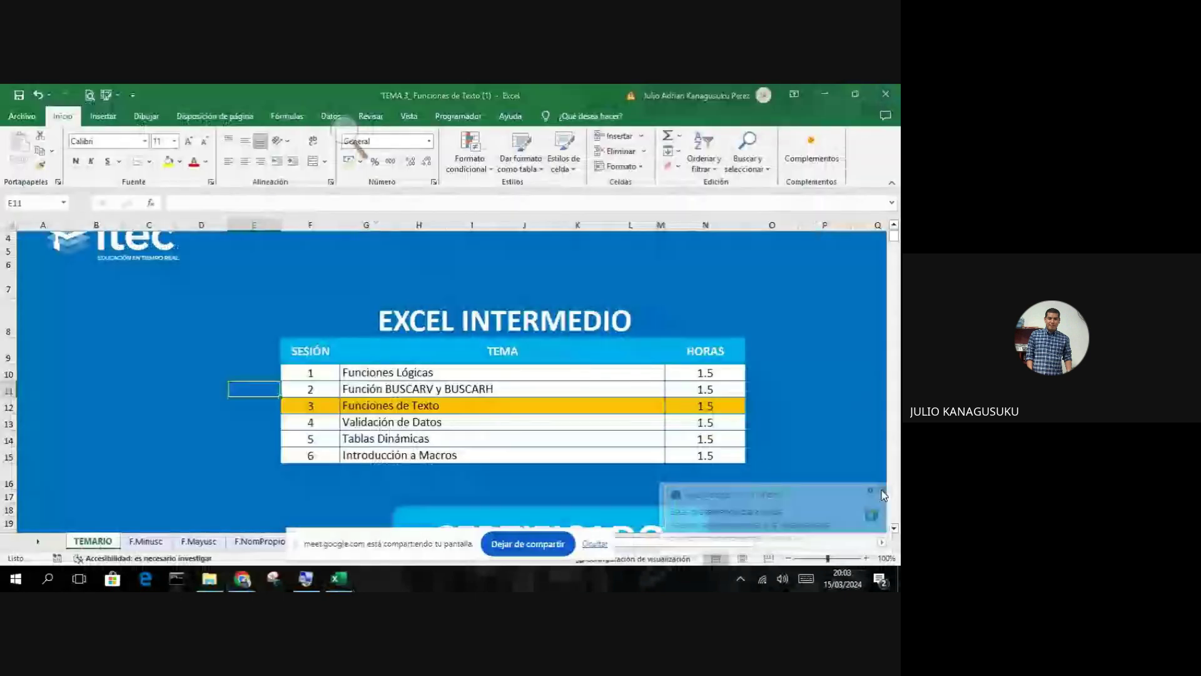
- Dismiss the screen-sharing notification and switch to the F.Minusc sheet
left_click(595, 543)
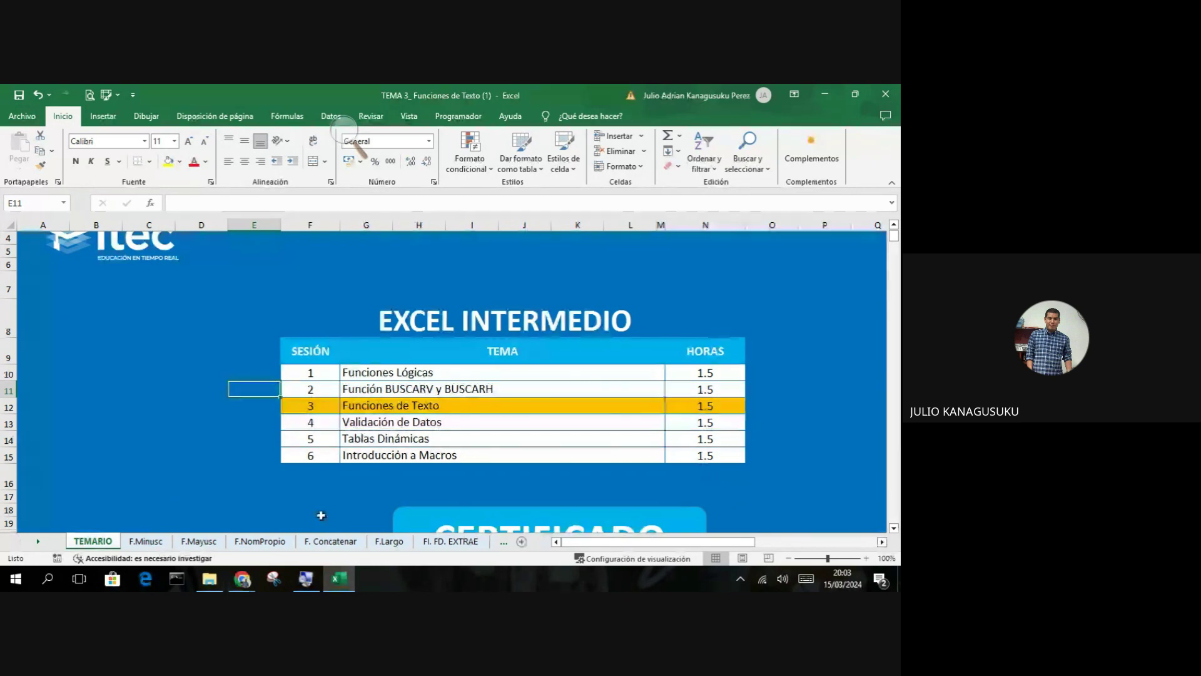
left_click(143, 542)
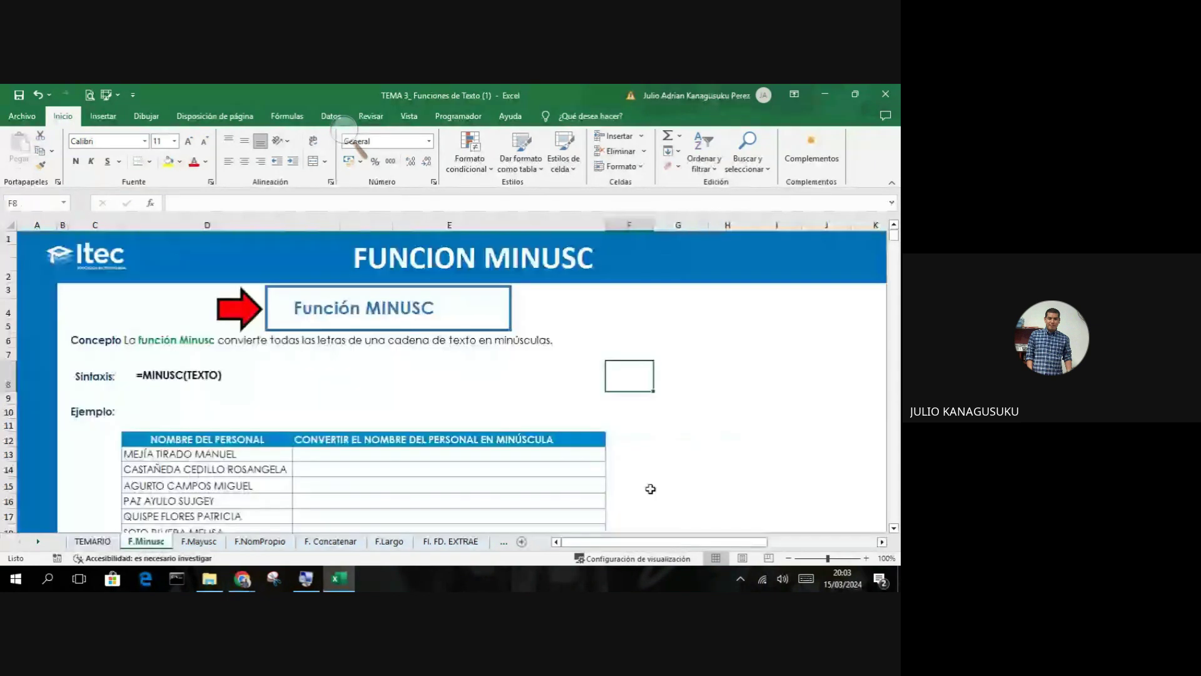
- Zoom the sheet to 140% and enter =MINUSC(D13) in E13
left_click(865, 558)
left_click(865, 558)
left_click(866, 558)
left_click(866, 558)
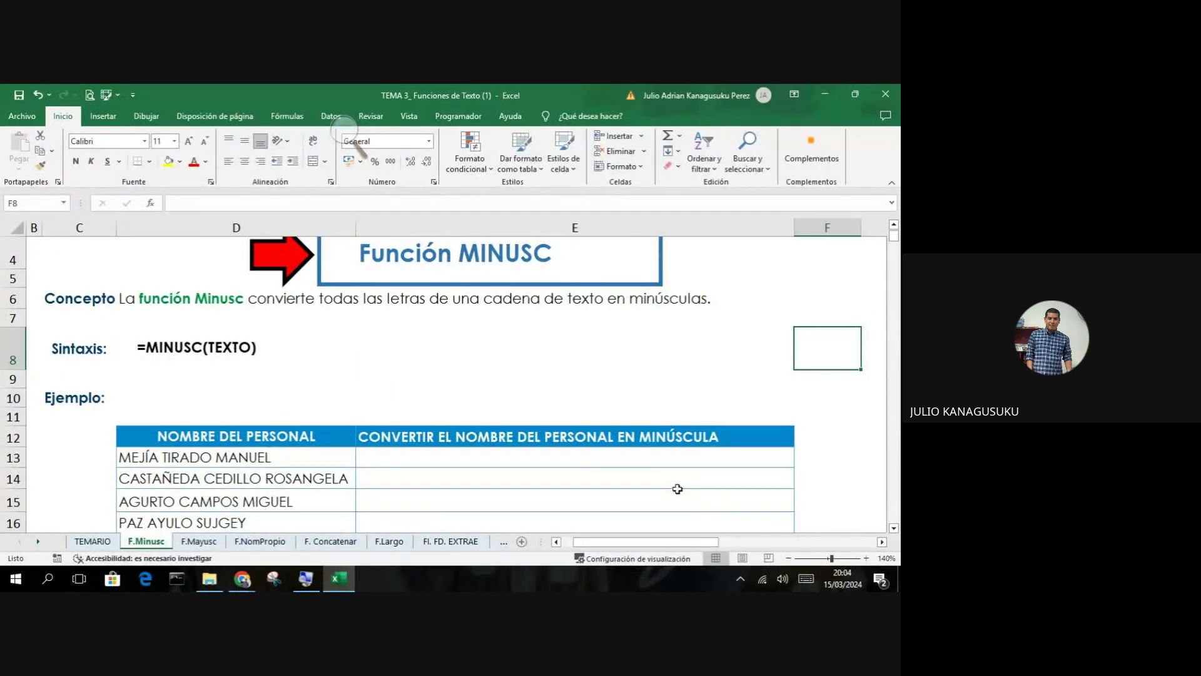
scroll(678, 489, "down", 1)
scroll(677, 489, "down", 1)
left_click_drag(300, 307, 308, 494)
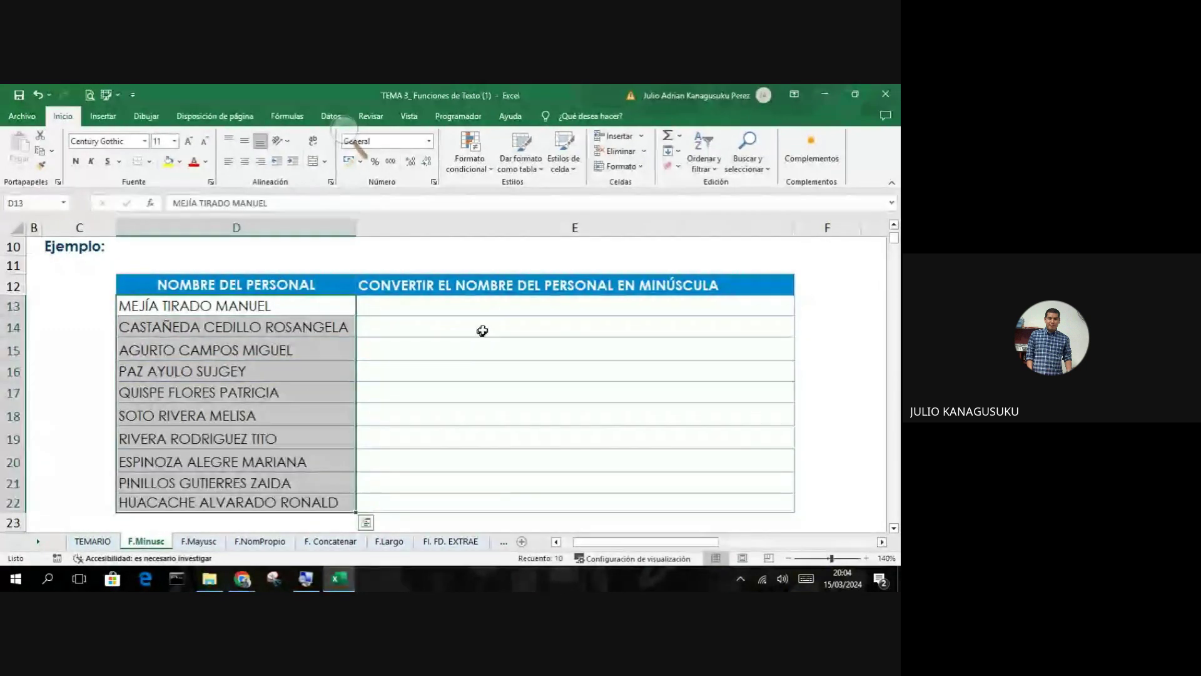
left_click(494, 309)
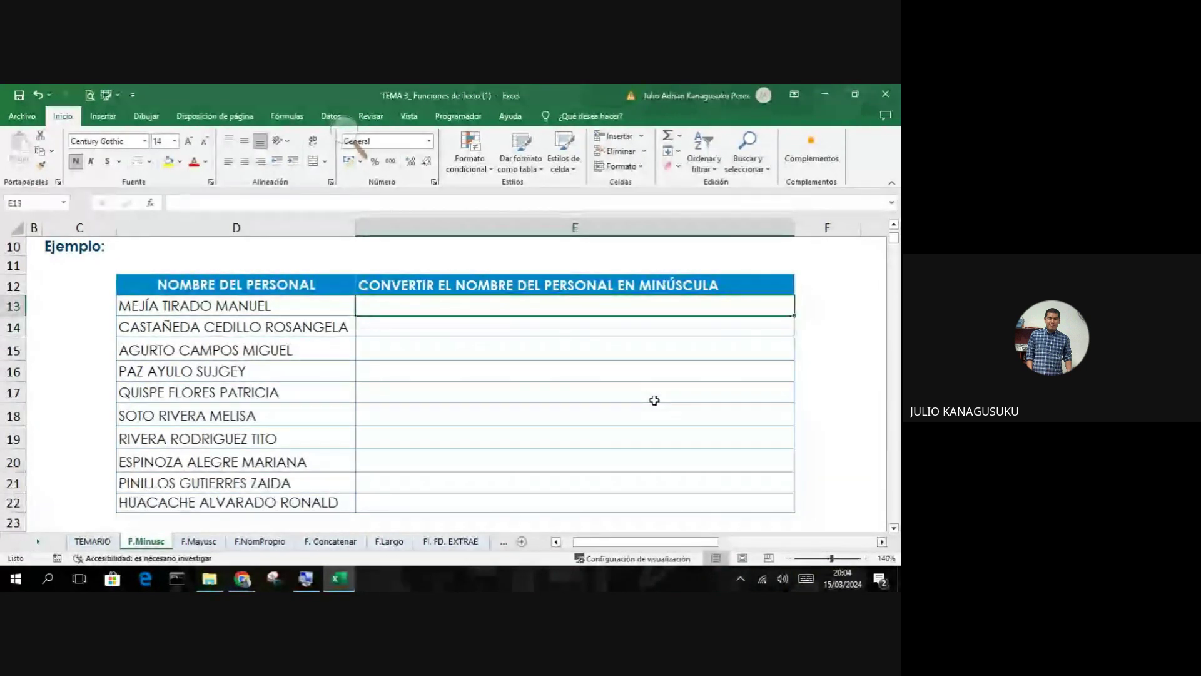
type("=MI")
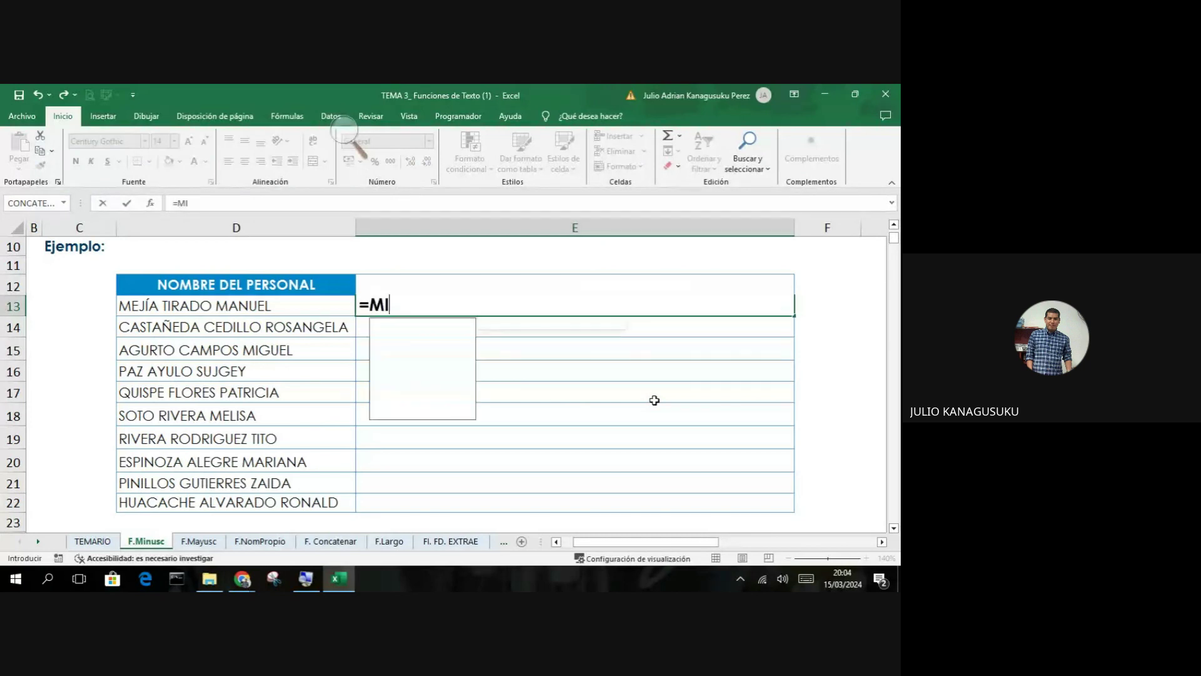
type("NUS")
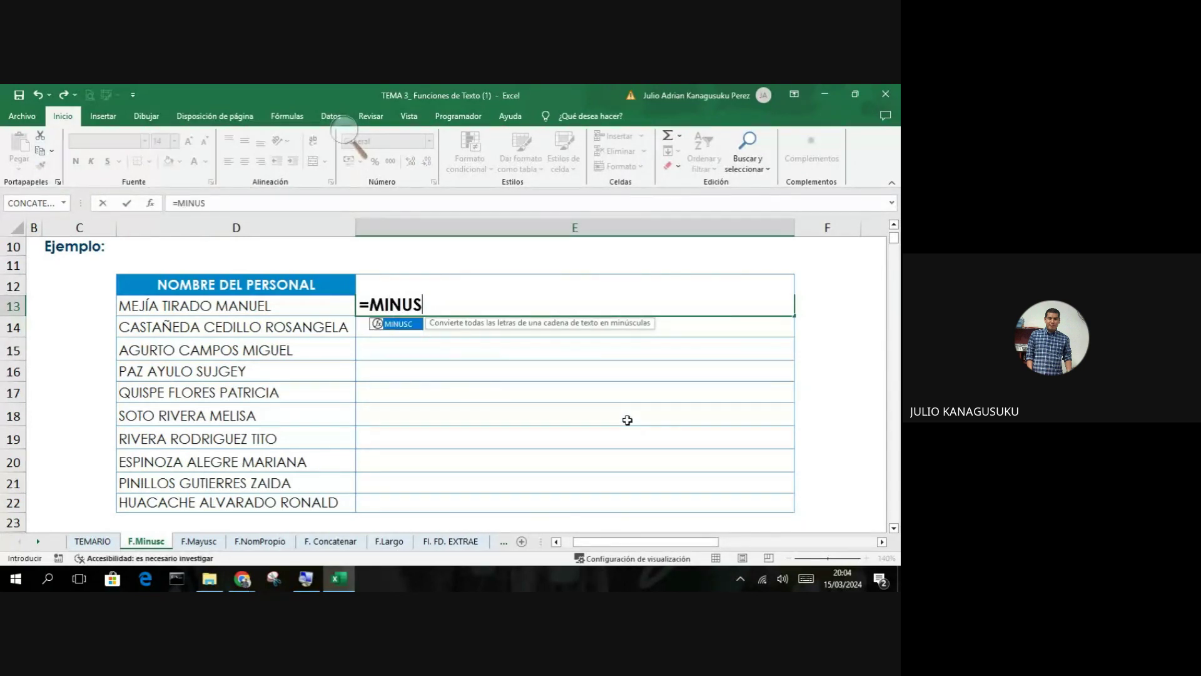
double_click(412, 331)
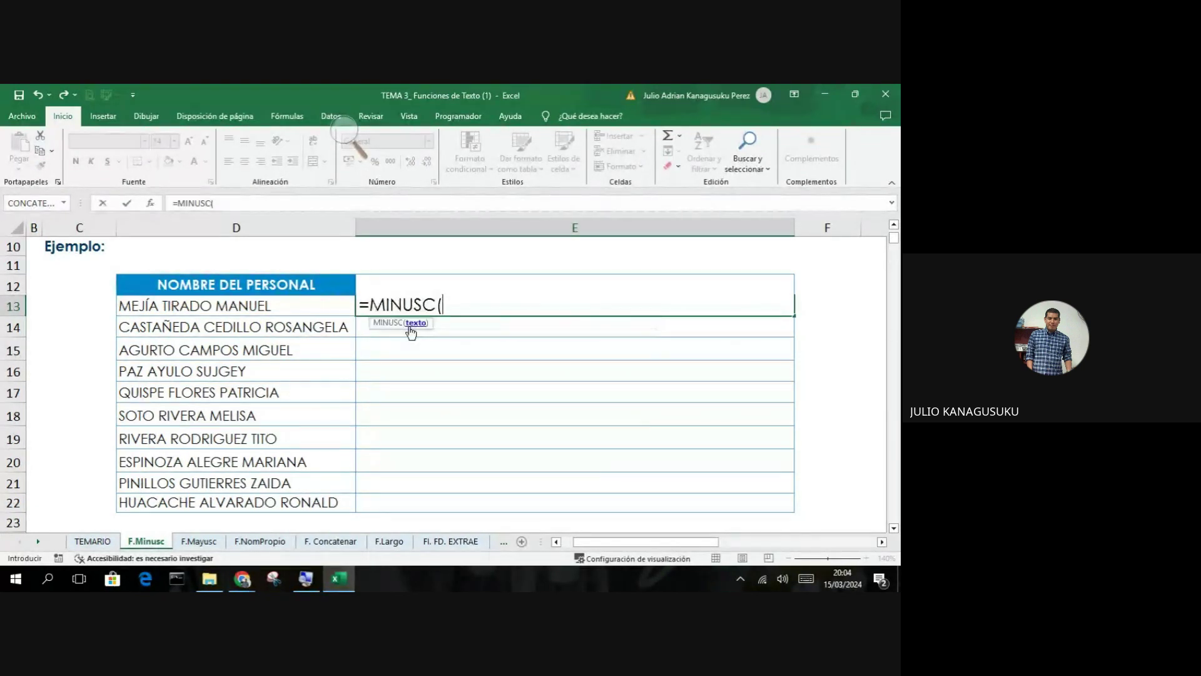
left_click(286, 308)
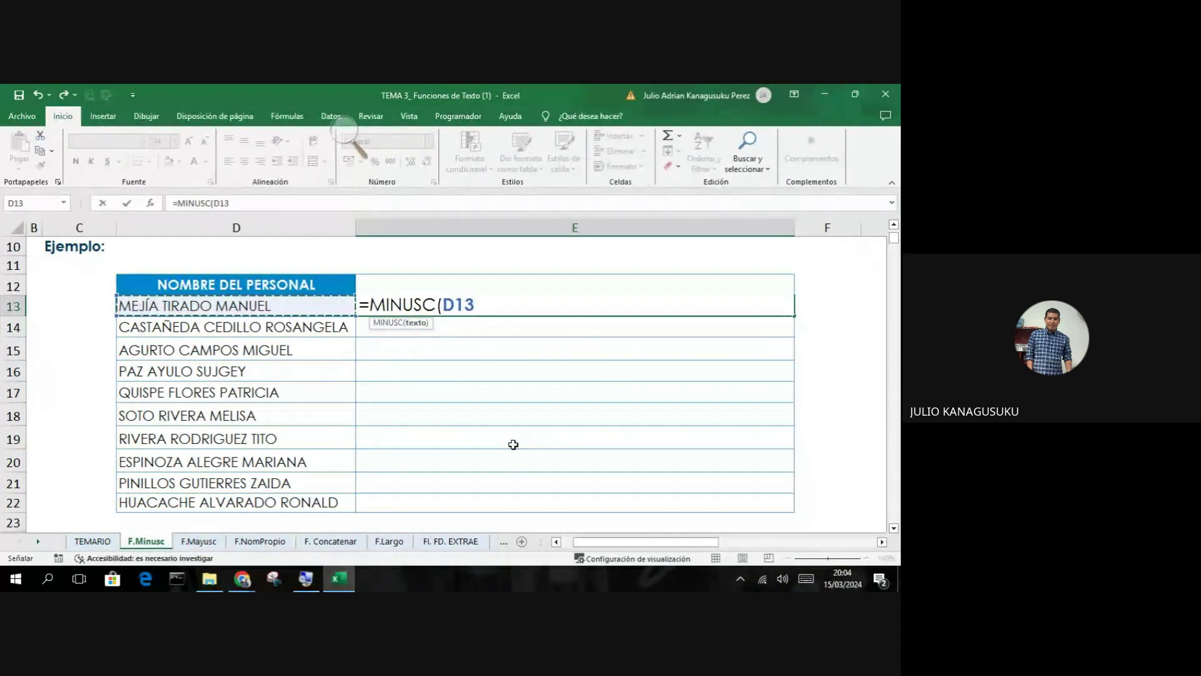
type(")")
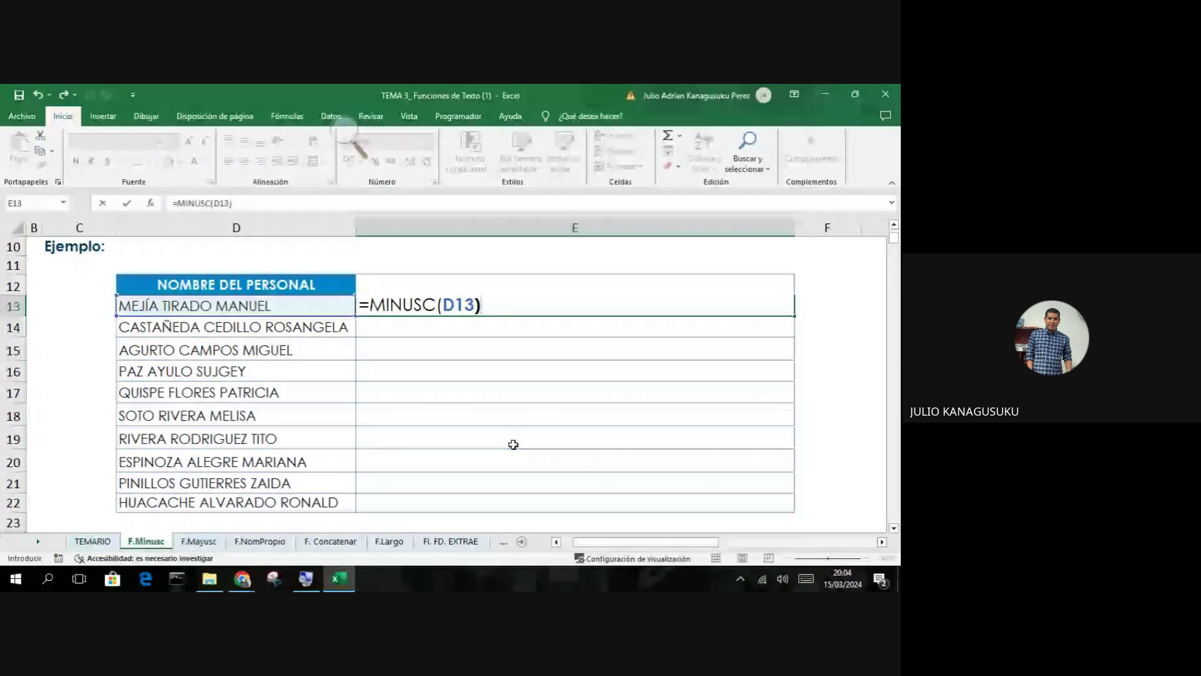
key("Return")
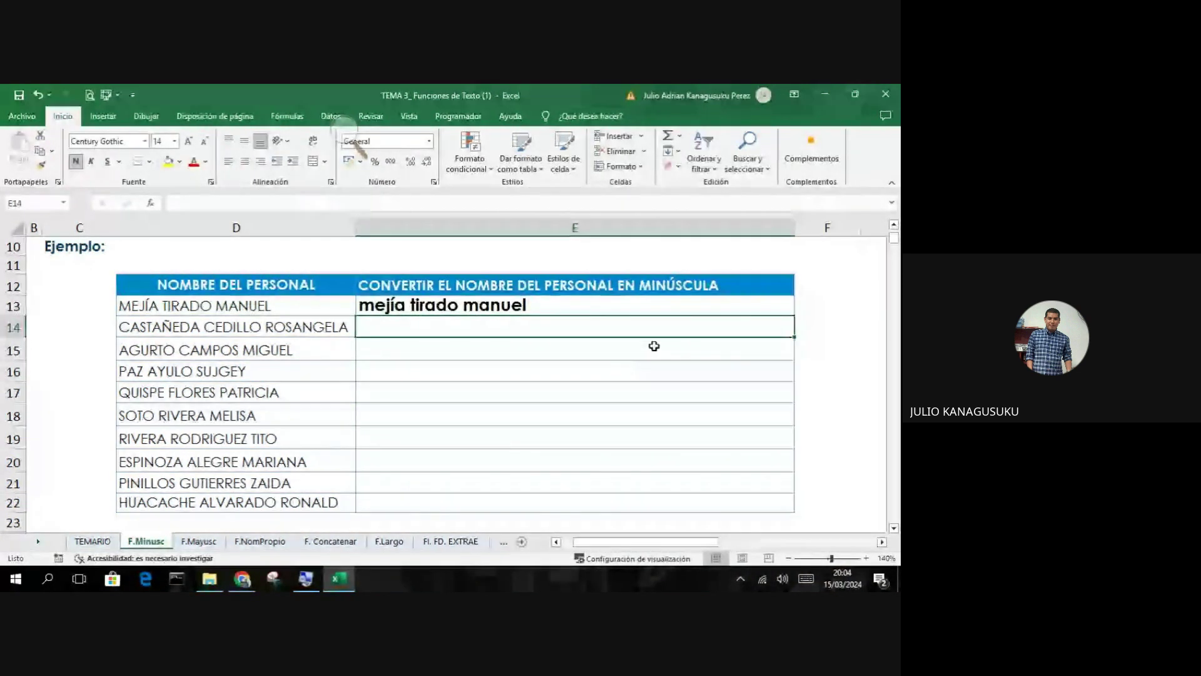
- Fill the MINUSC formula down to E22 and compare original and lowercase names
left_click(728, 307)
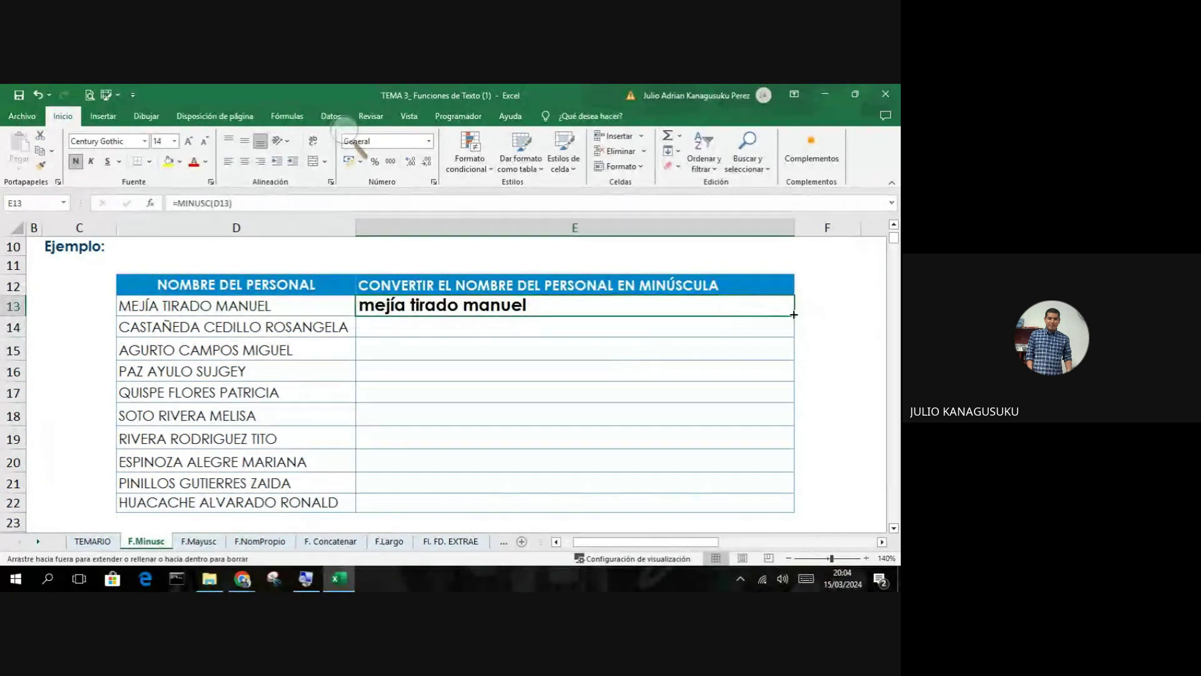
left_click_drag(793, 314, 793, 315)
double_click(793, 314)
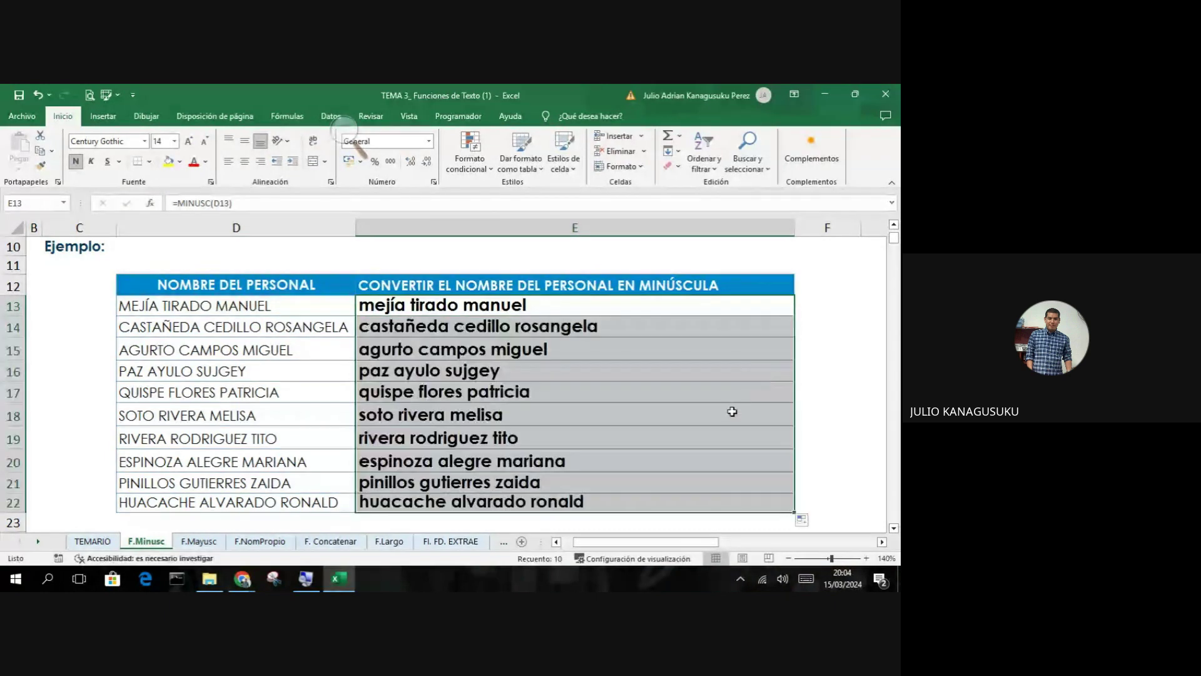
left_click(288, 313)
left_click_drag(288, 328, 308, 482)
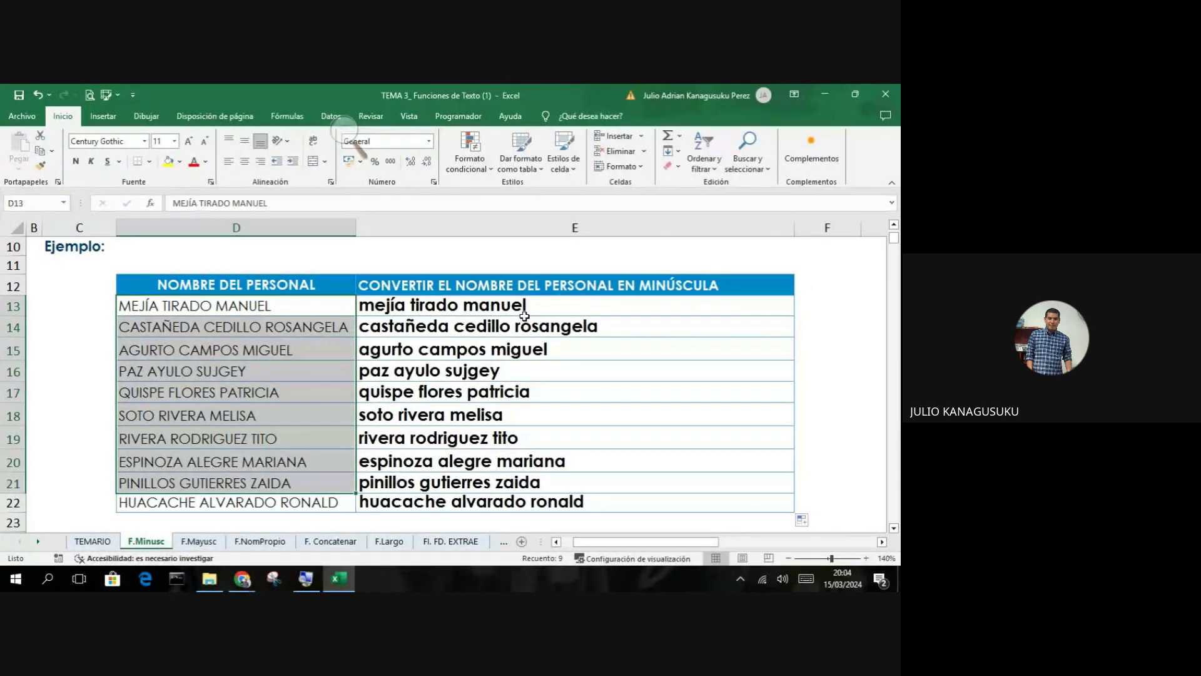
left_click_drag(524, 326, 542, 506)
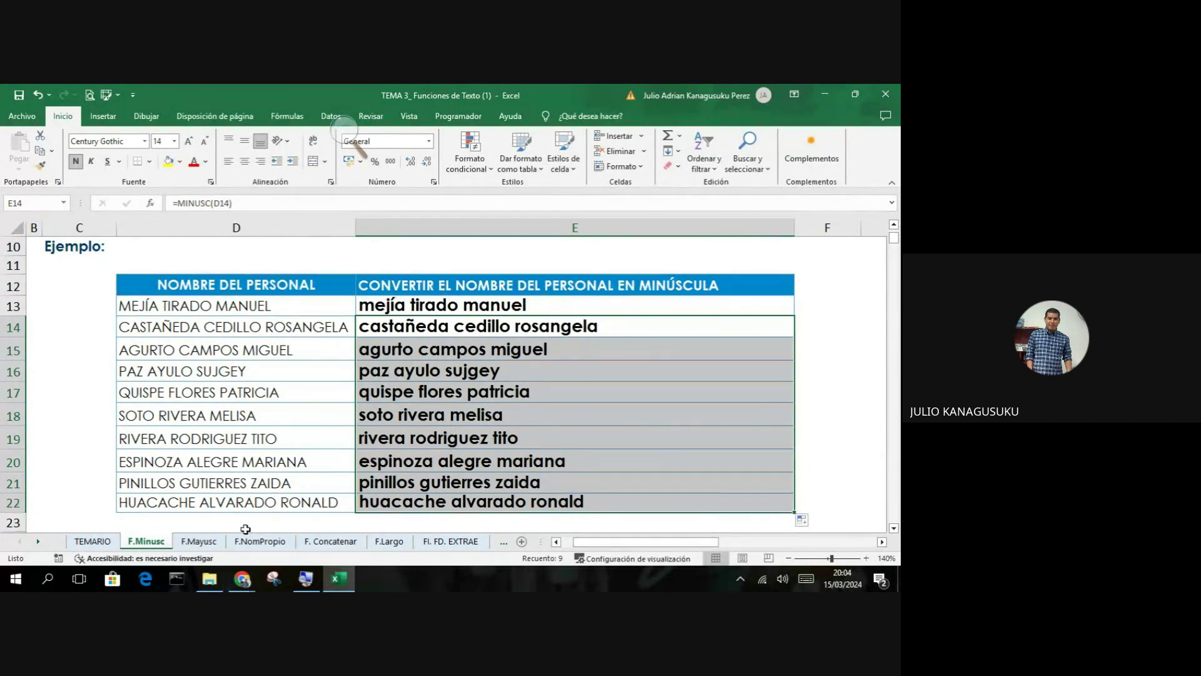
- Open the F.Mayusc sheet at 150% zoom and review the lowercase names in D14:D22
left_click(210, 542)
scroll(402, 443, "down", 2)
scroll(402, 443, "up", 1)
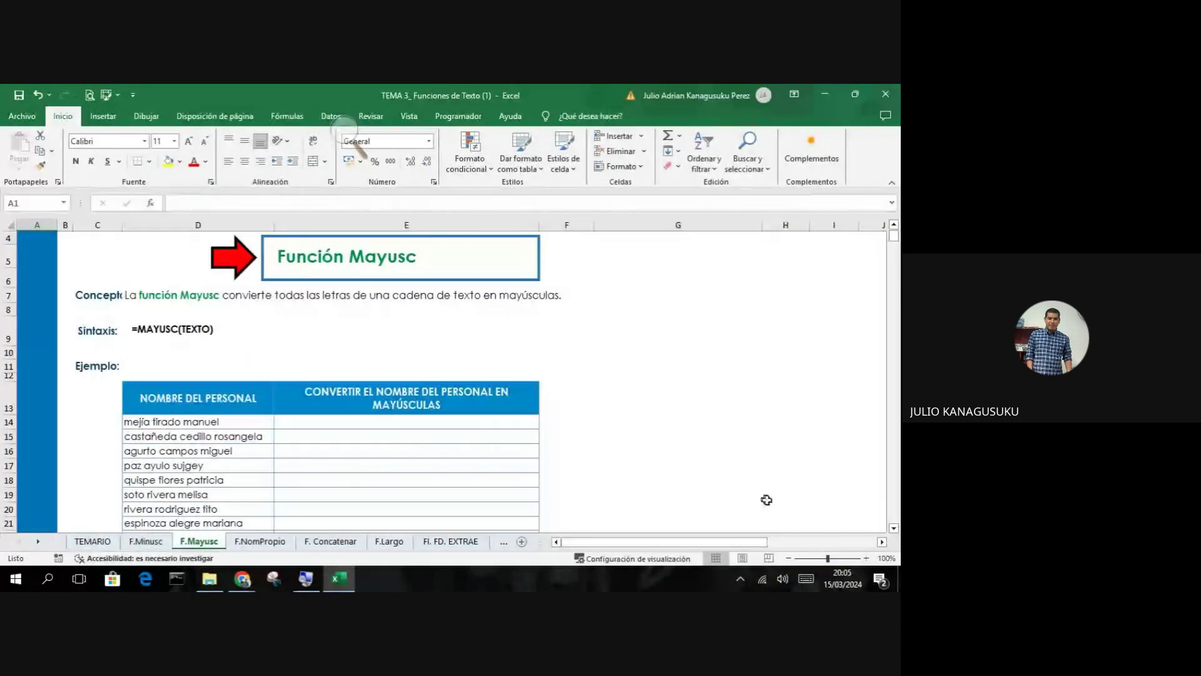
left_click(866, 557)
left_click(866, 557)
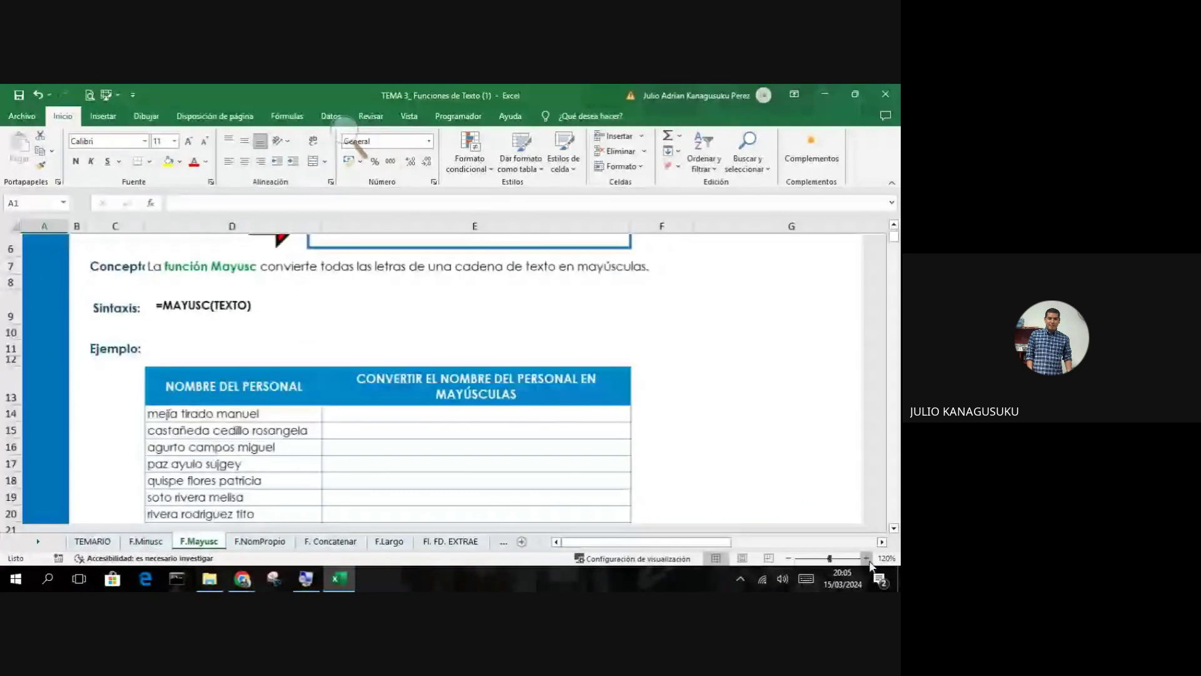
left_click(866, 557)
left_click(867, 558)
left_click(867, 557)
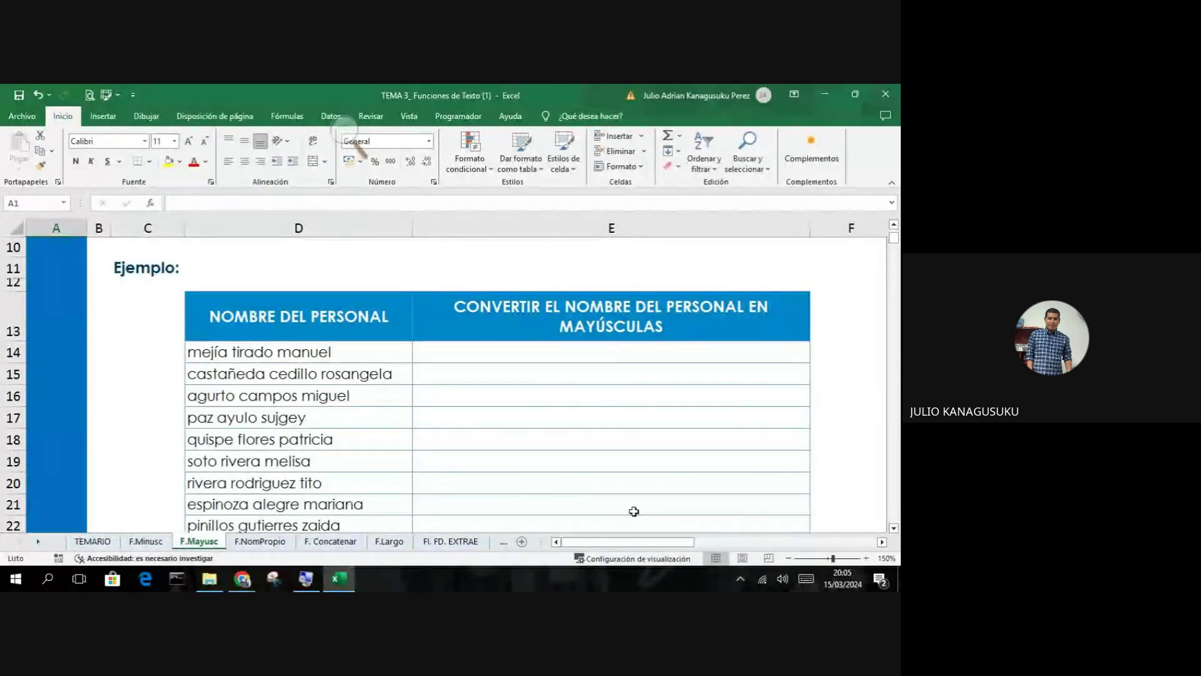
left_click_drag(383, 356, 395, 533)
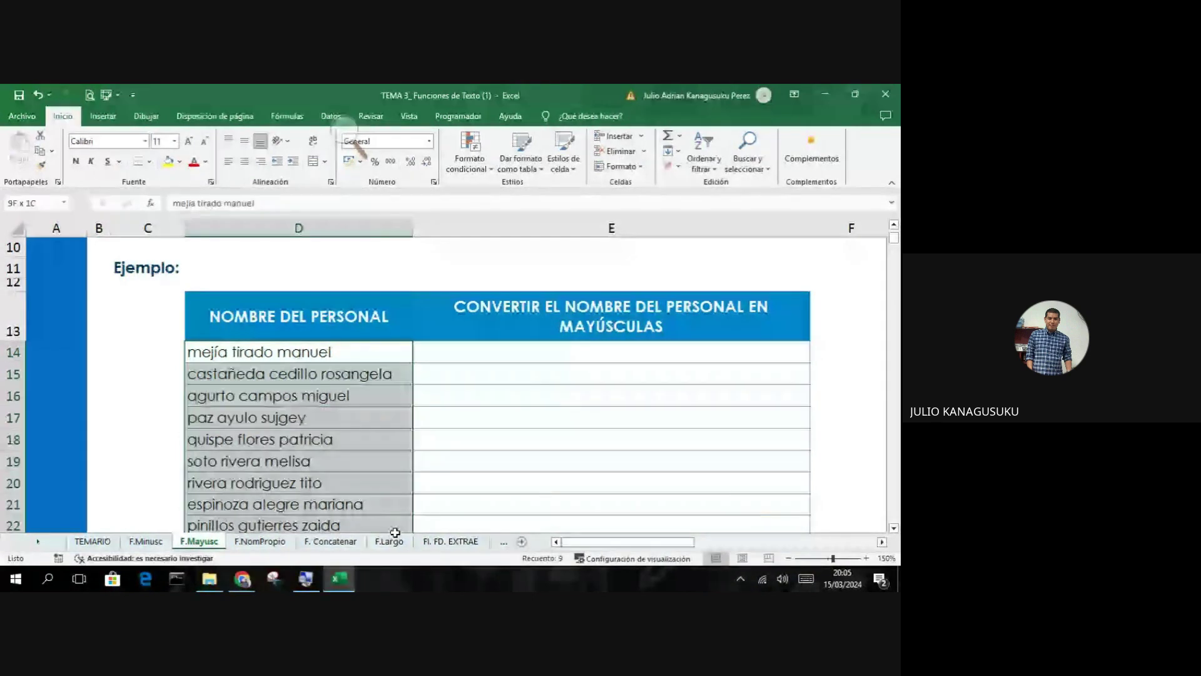
scroll(528, 421, "down", 1)
- Enter =MAYUSC(D14) in E14, fill it down to E23, and compare with column D
key("Right")
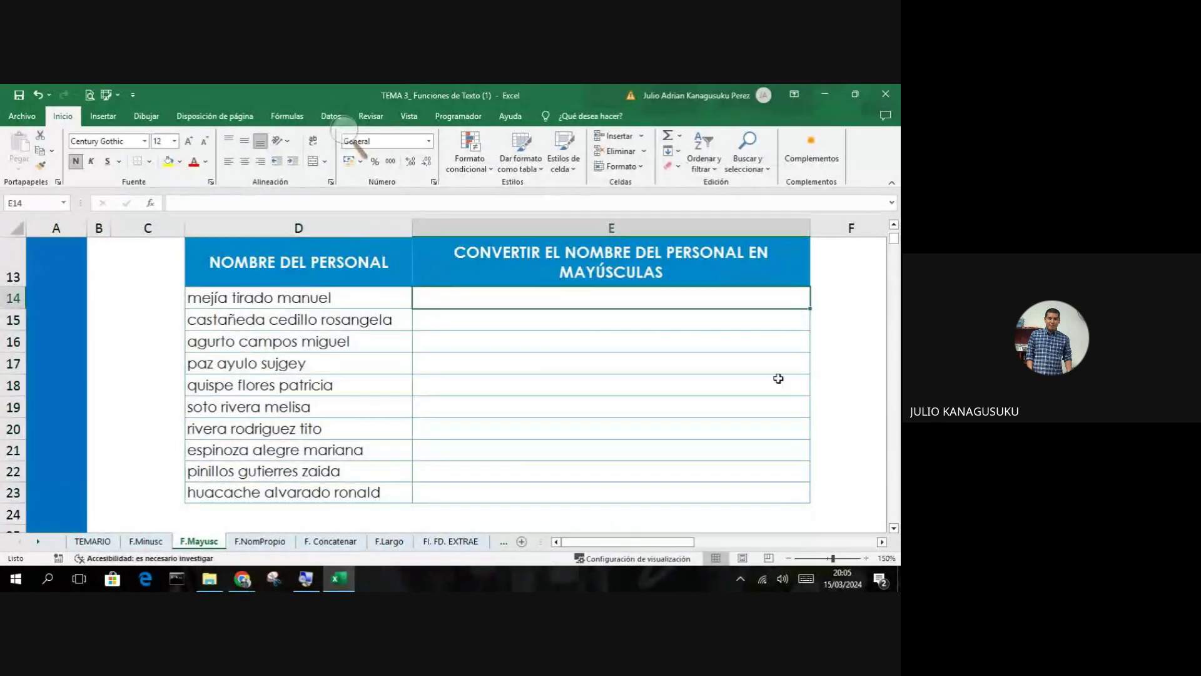
type("=")
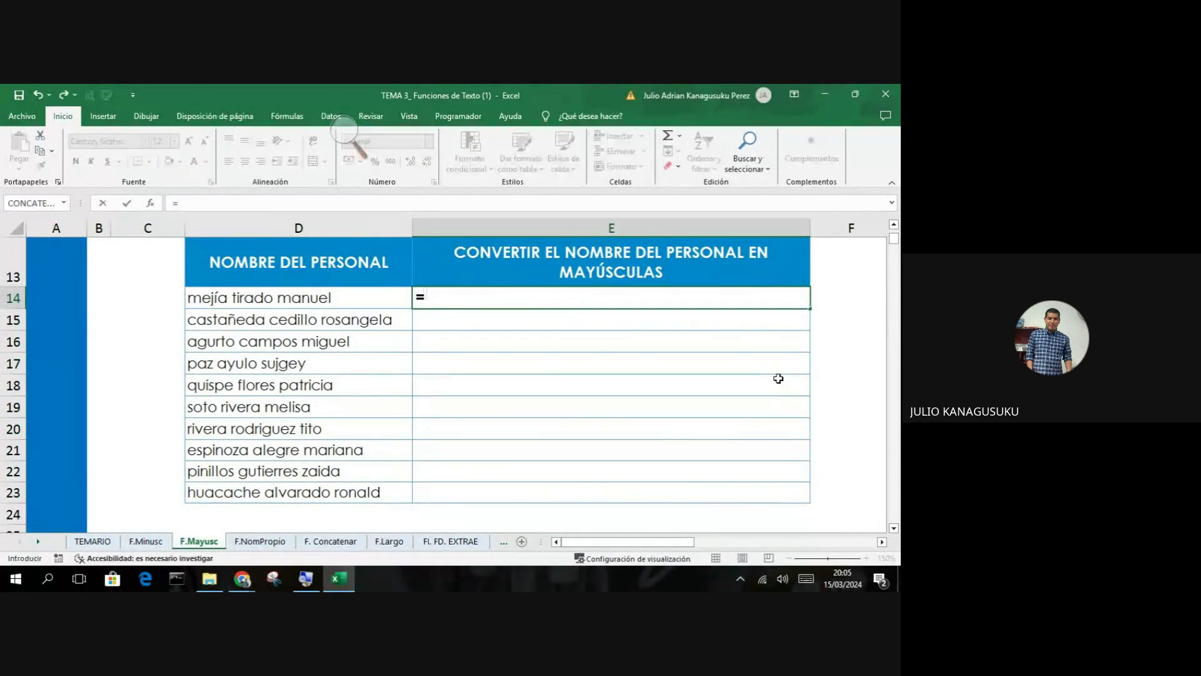
type("MAYUS")
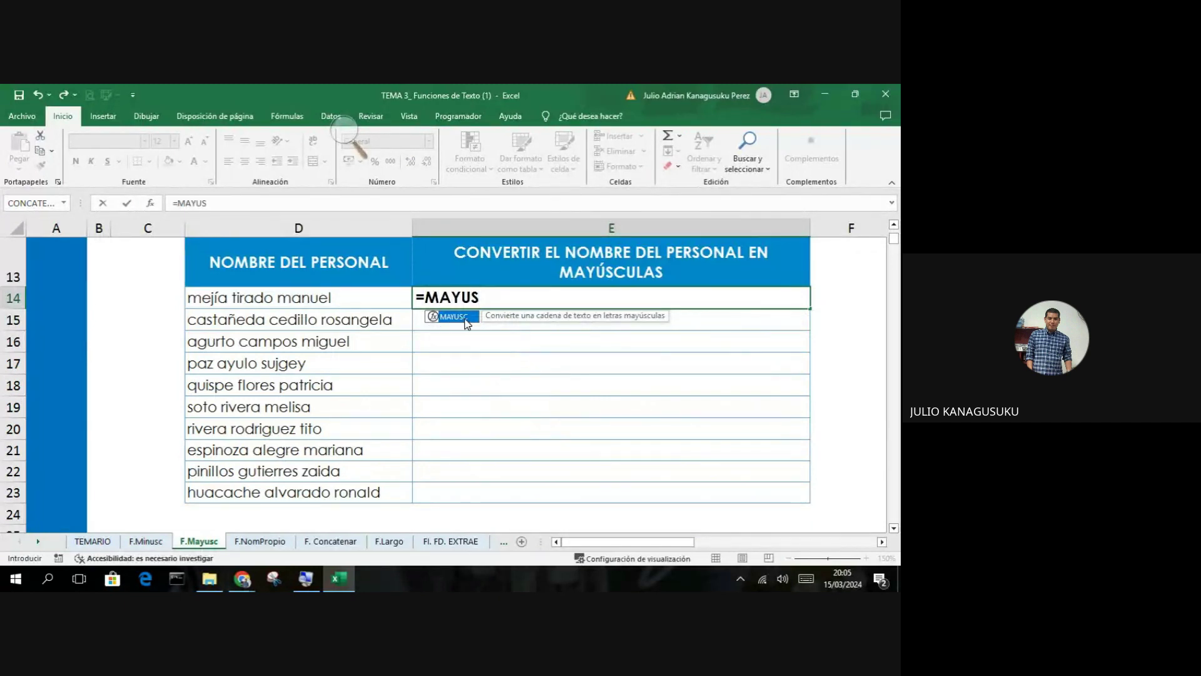
double_click(462, 316)
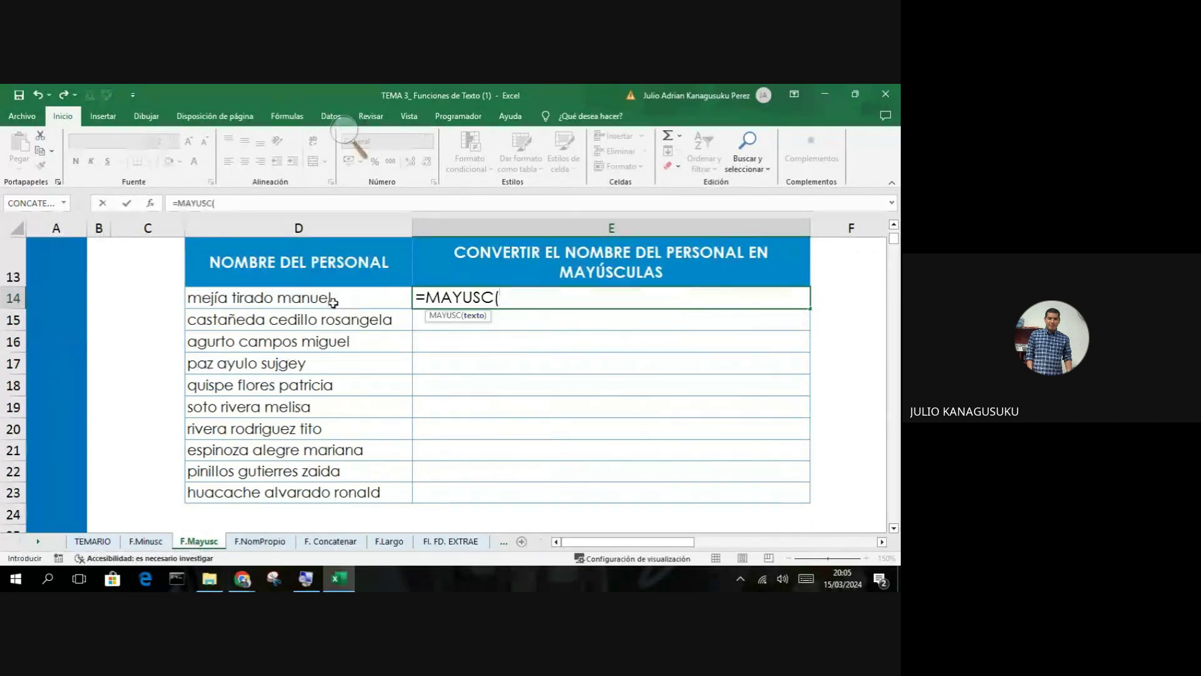
left_click(332, 299)
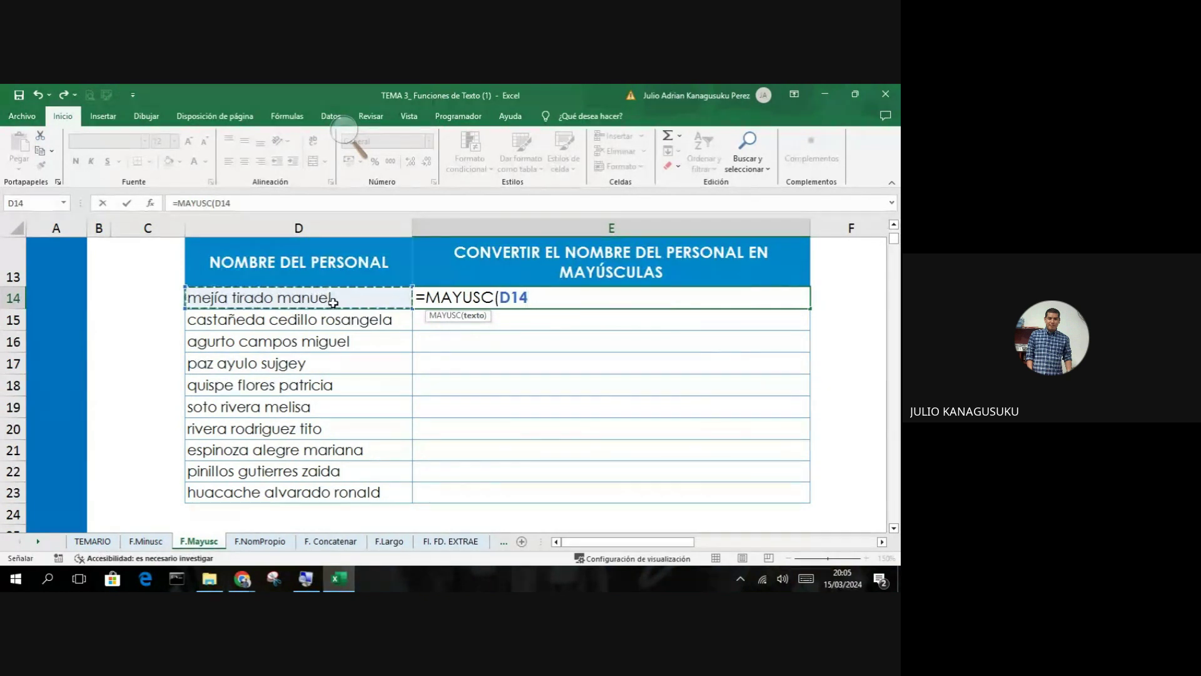
type(")")
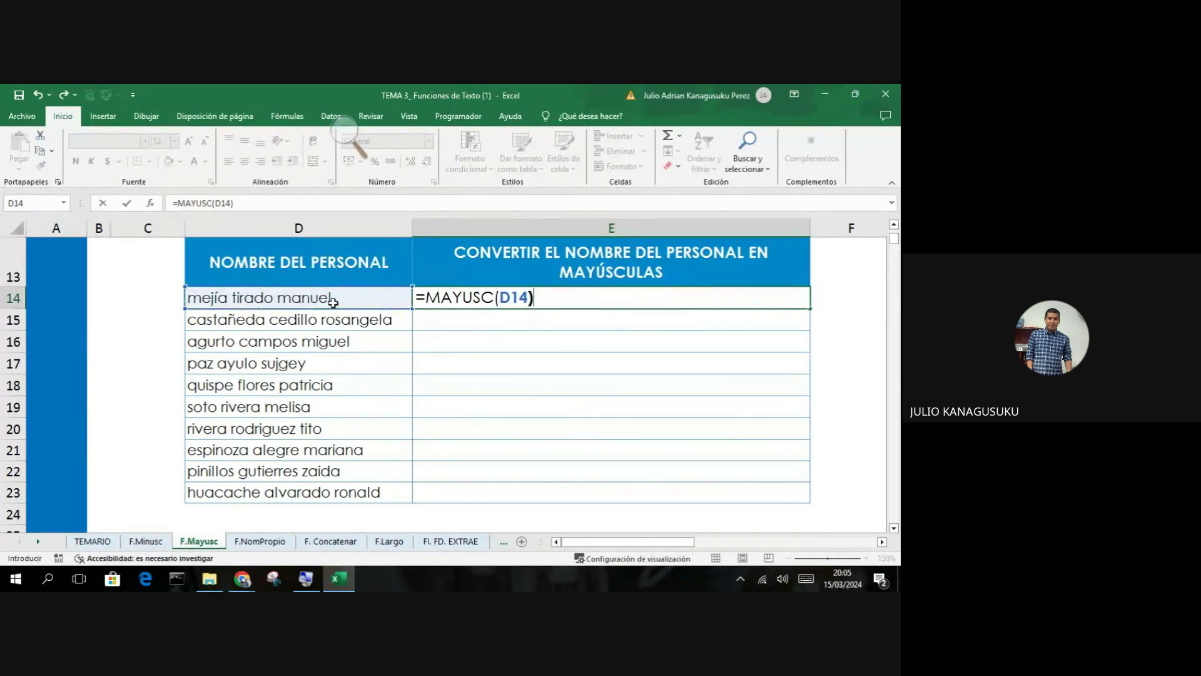
key("Return")
left_click(718, 293)
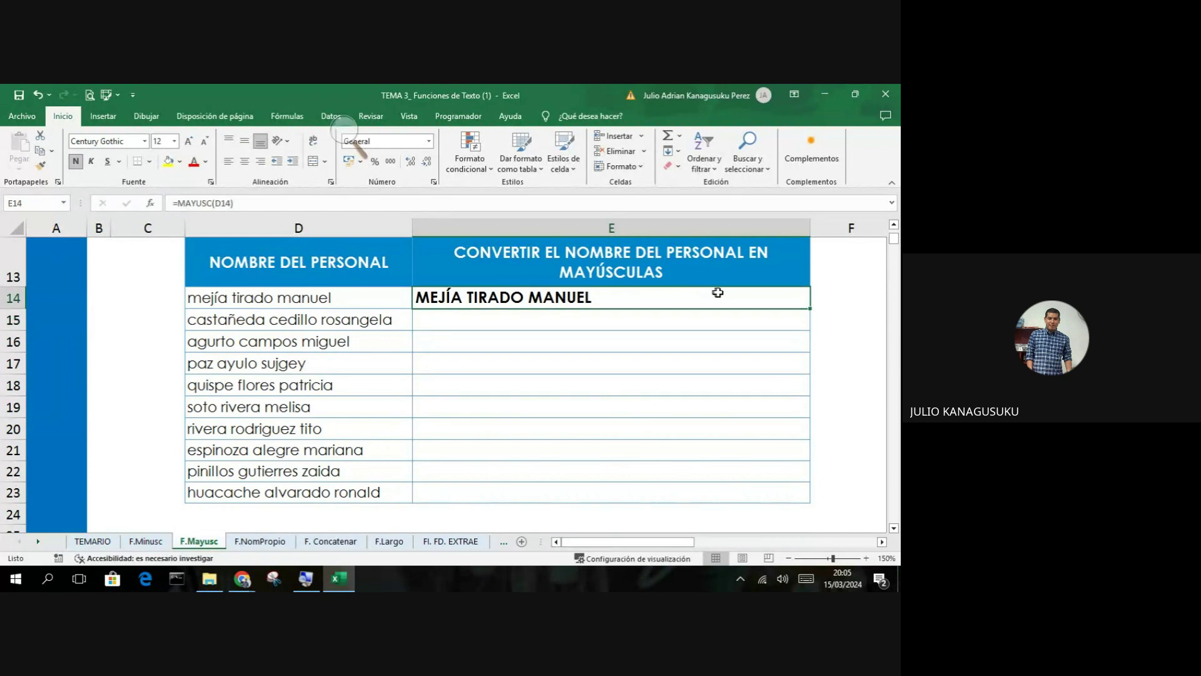
double_click(809, 308)
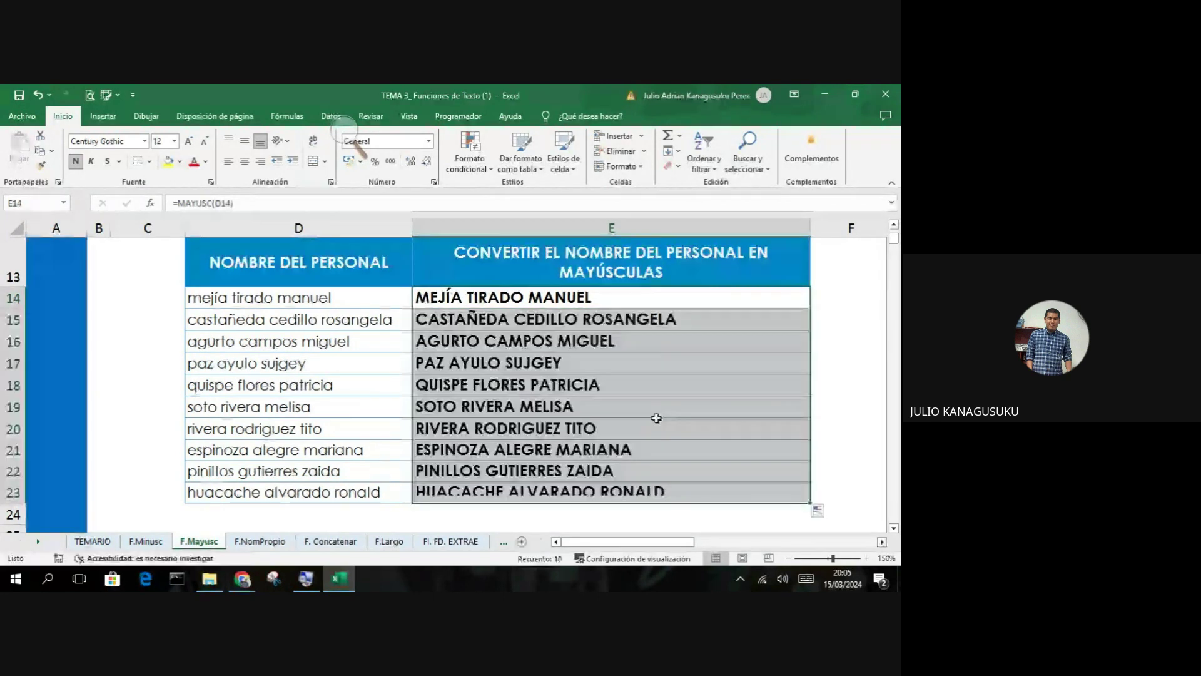
left_click(656, 418)
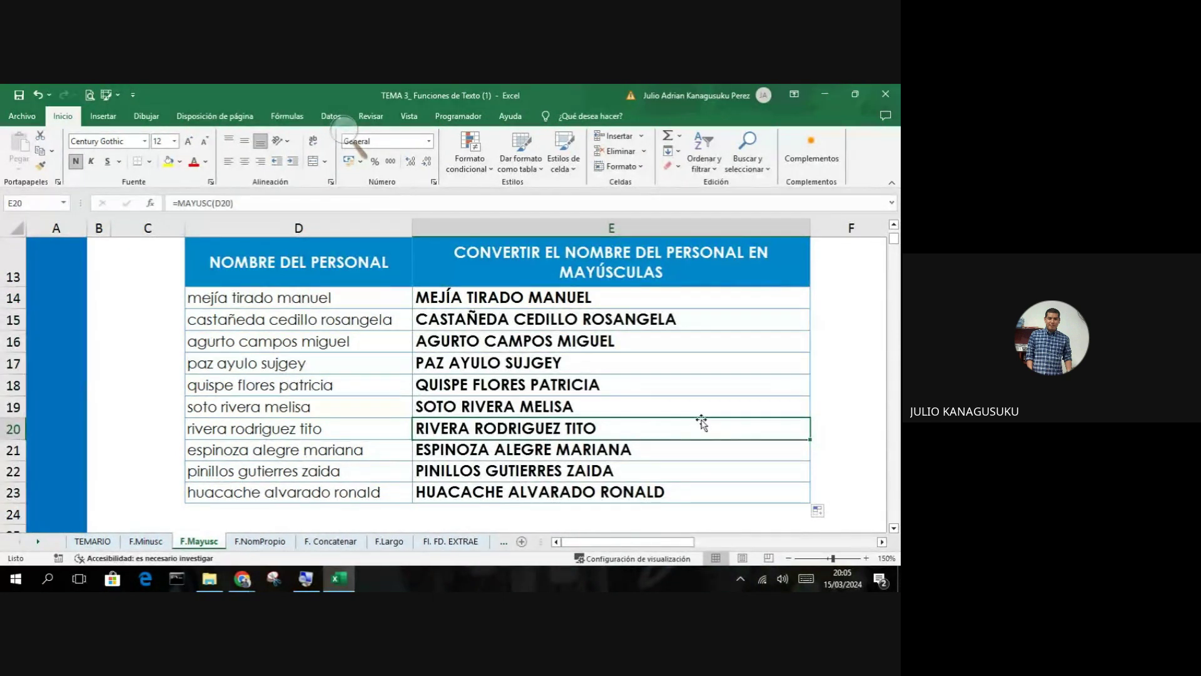
left_click_drag(348, 297, 353, 482)
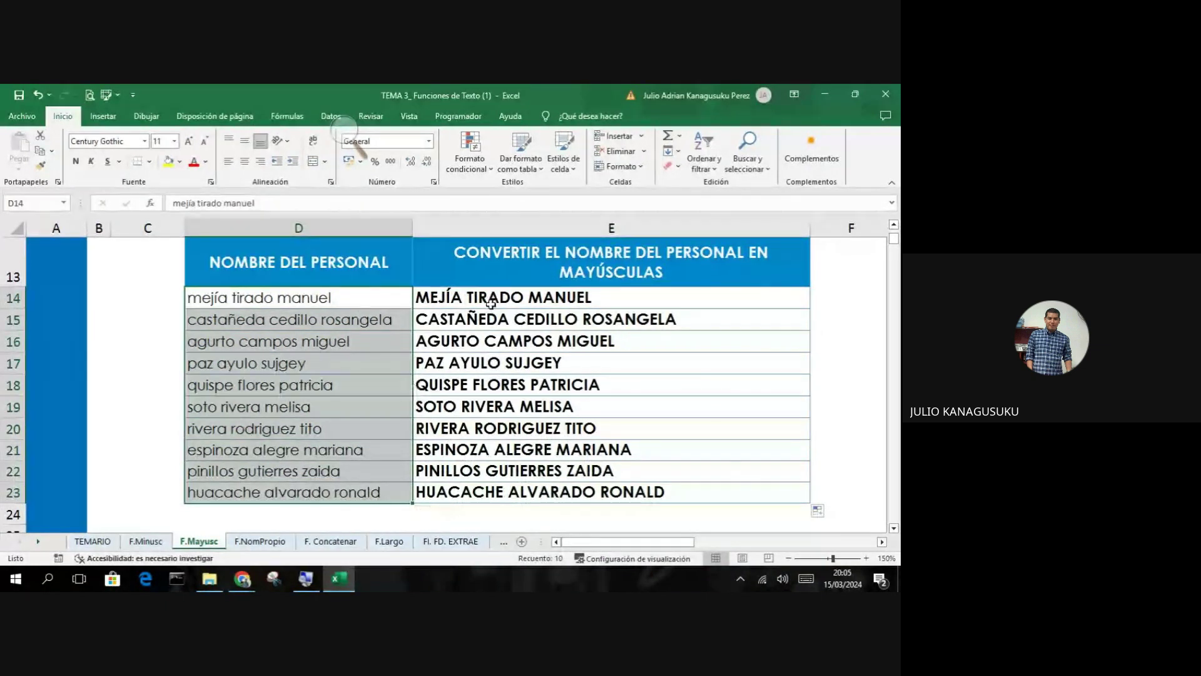
left_click_drag(492, 299, 496, 483)
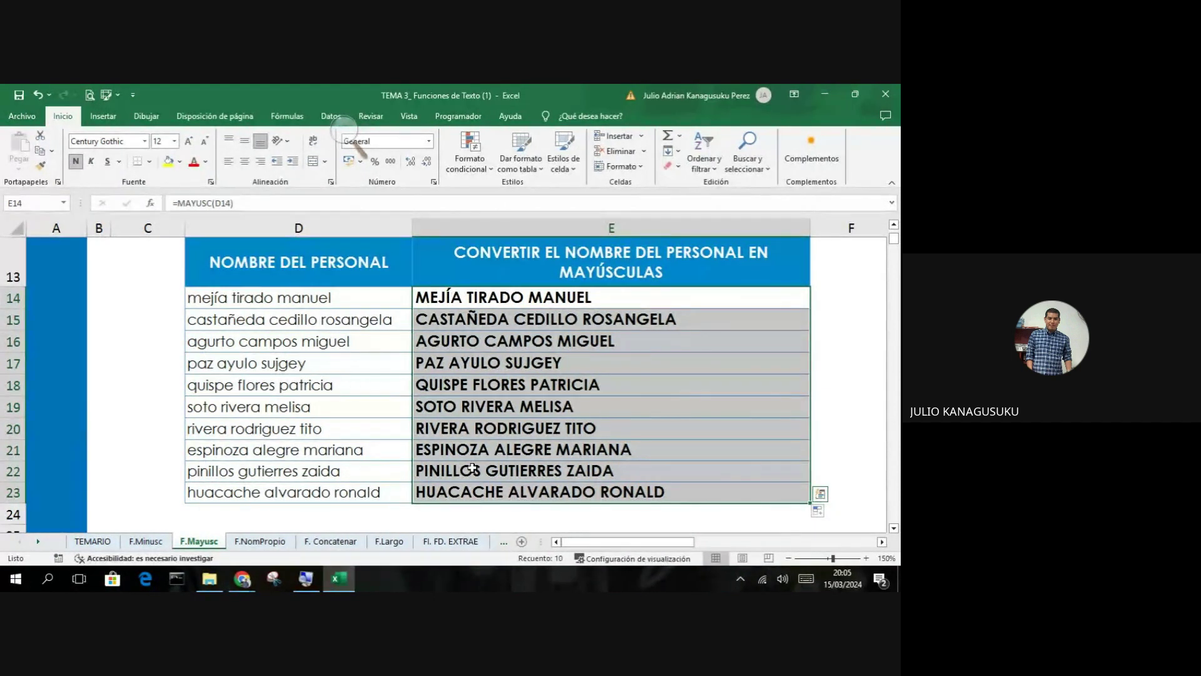
- Open the F.NomPropio sheet at 150% zoom
left_click(273, 545)
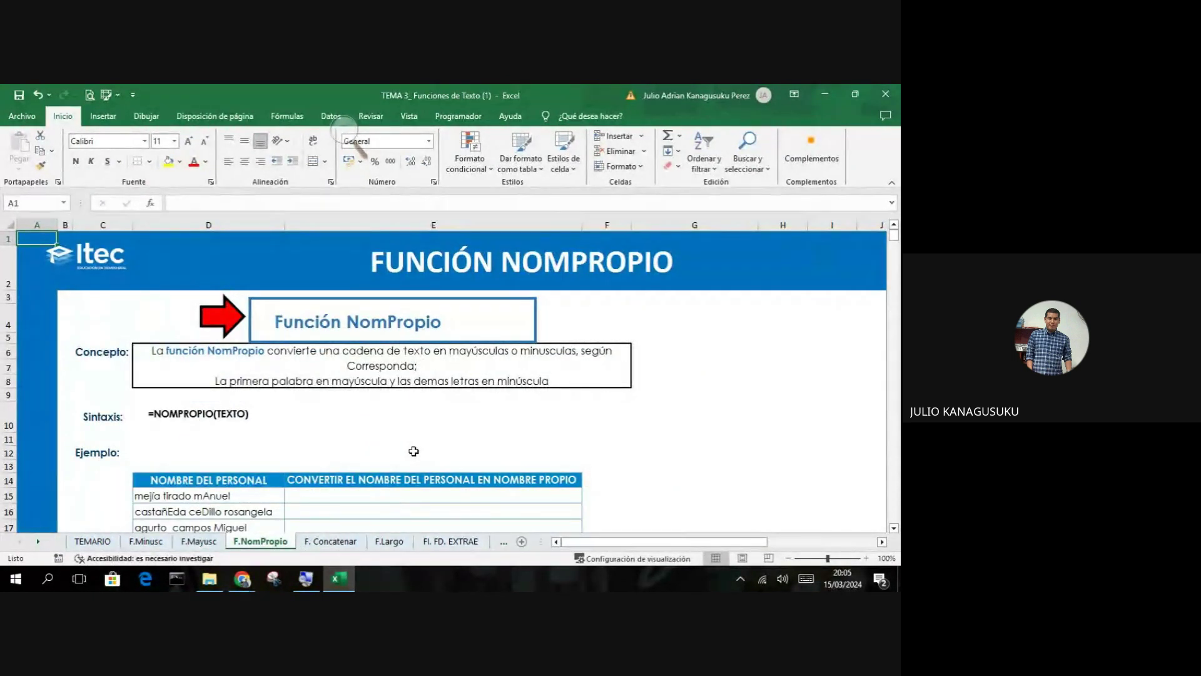
scroll(414, 451, "down", 2)
scroll(414, 451, "down", 1)
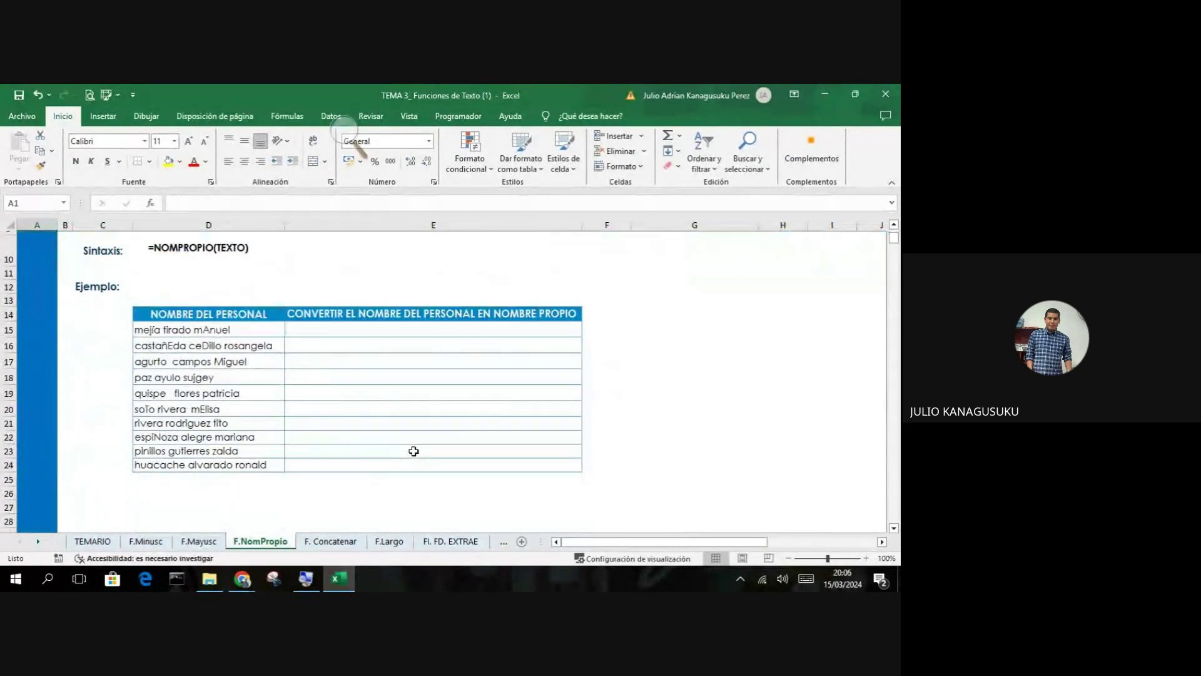
left_click(865, 559)
left_click(865, 558)
left_click(865, 559)
left_click(865, 559)
left_click(866, 559)
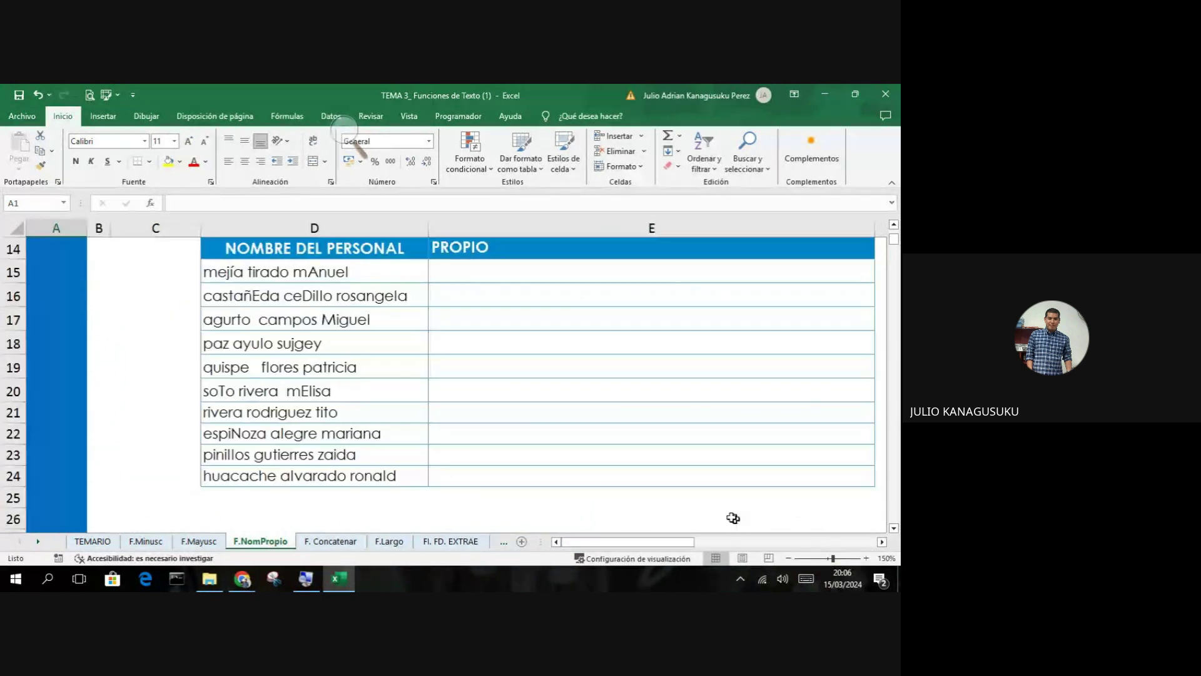
scroll(733, 518, "up", 1)
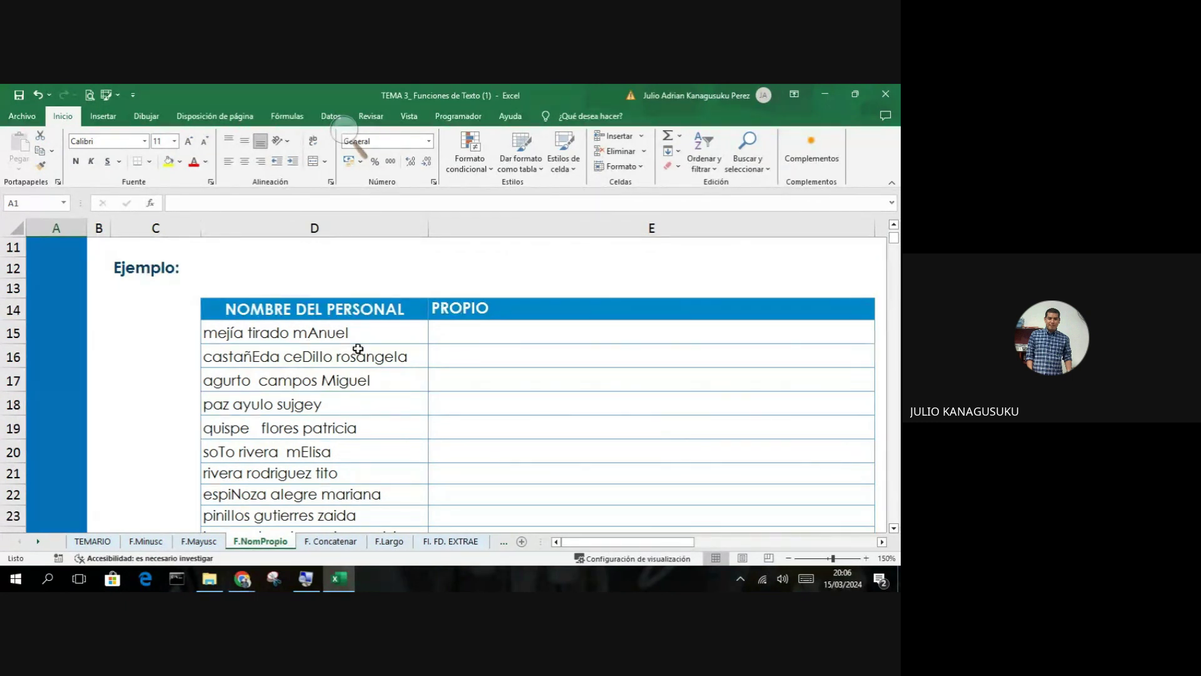
- Enter =NOMPROPIO(D15) in E15
left_click(487, 332)
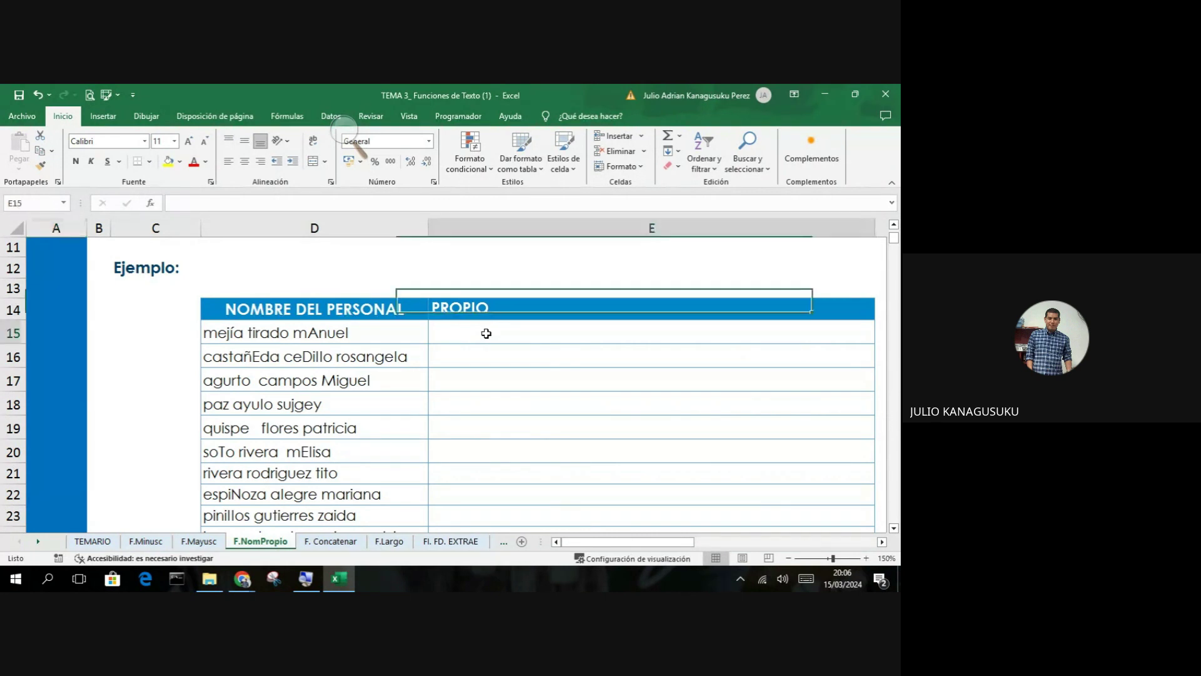
type("=")
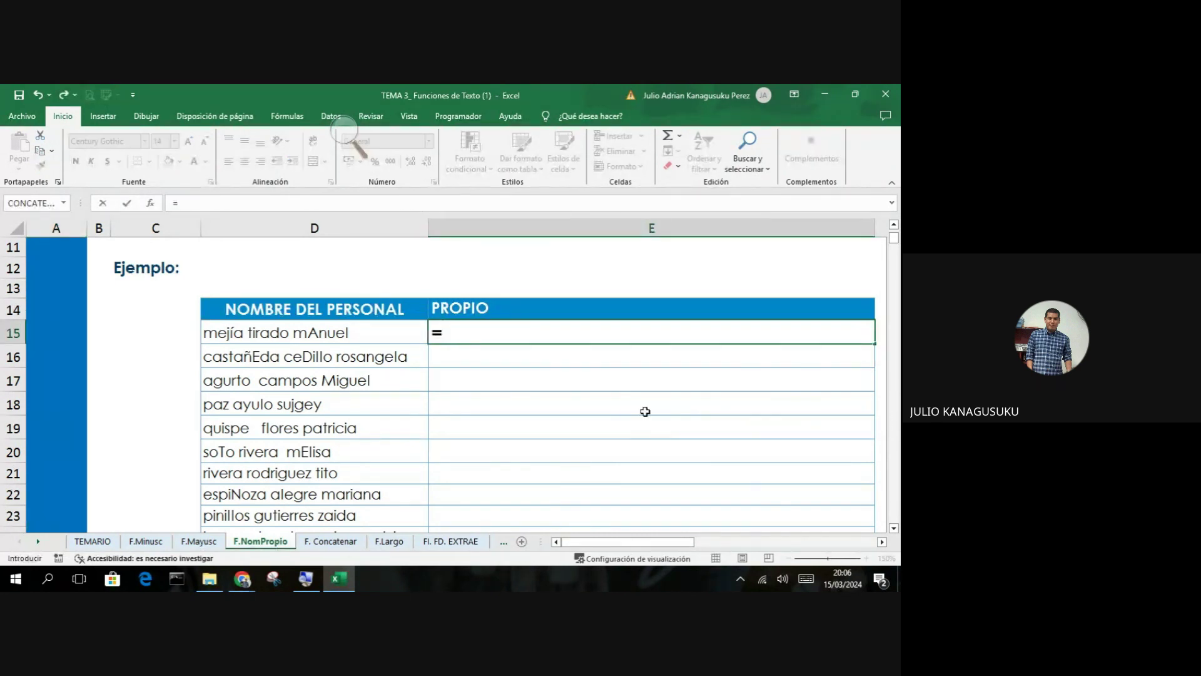
type("NOMPRO")
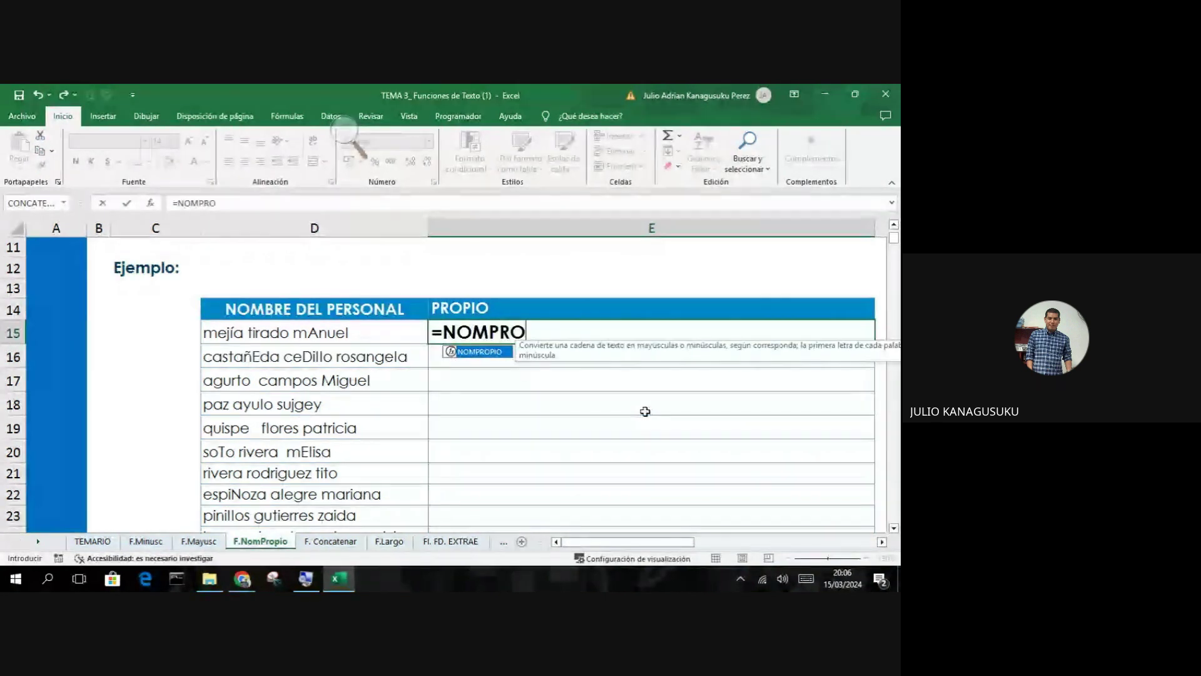
double_click(487, 359)
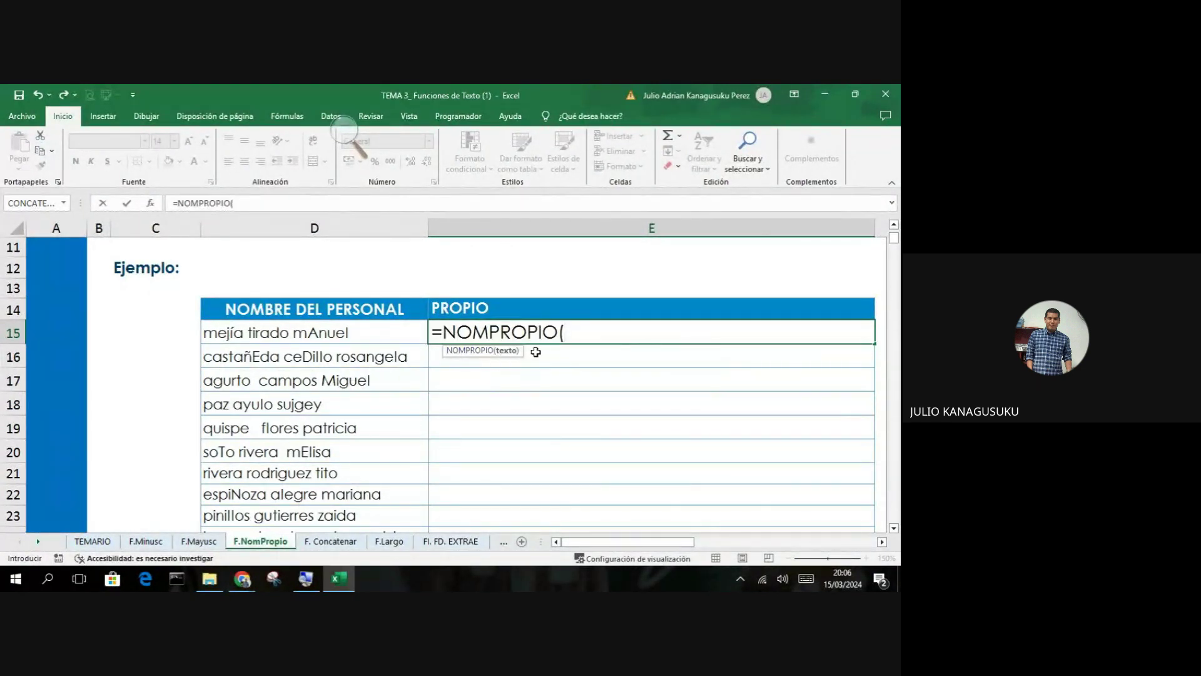
left_click(342, 338)
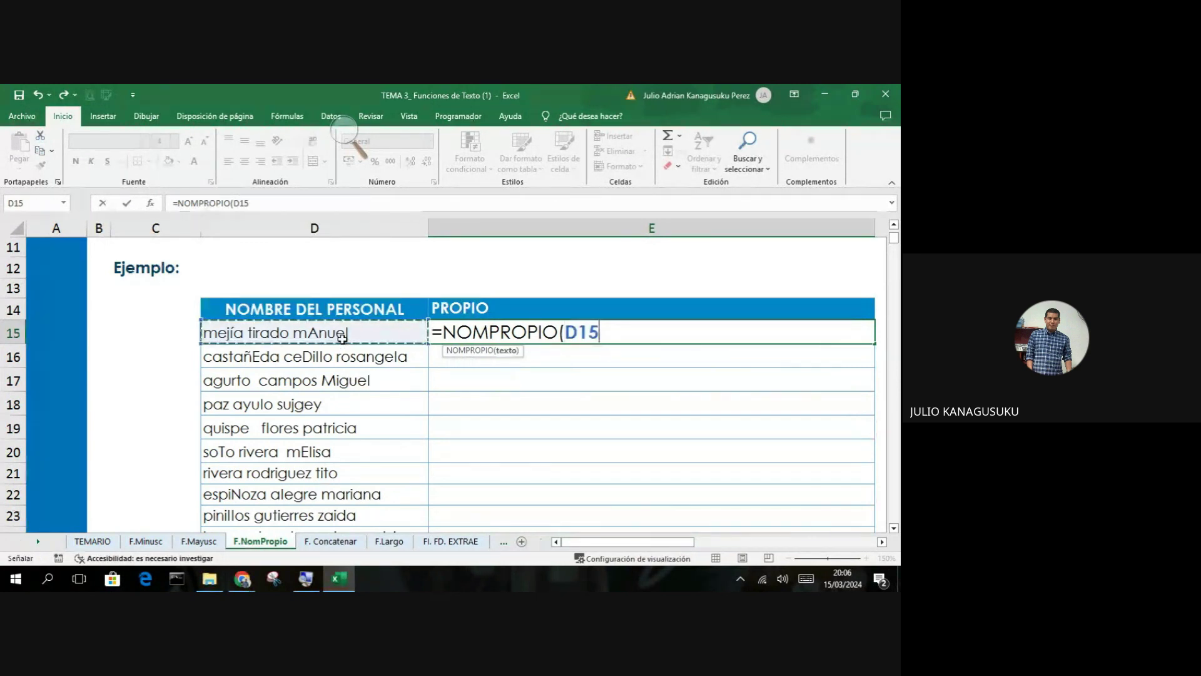
type(")")
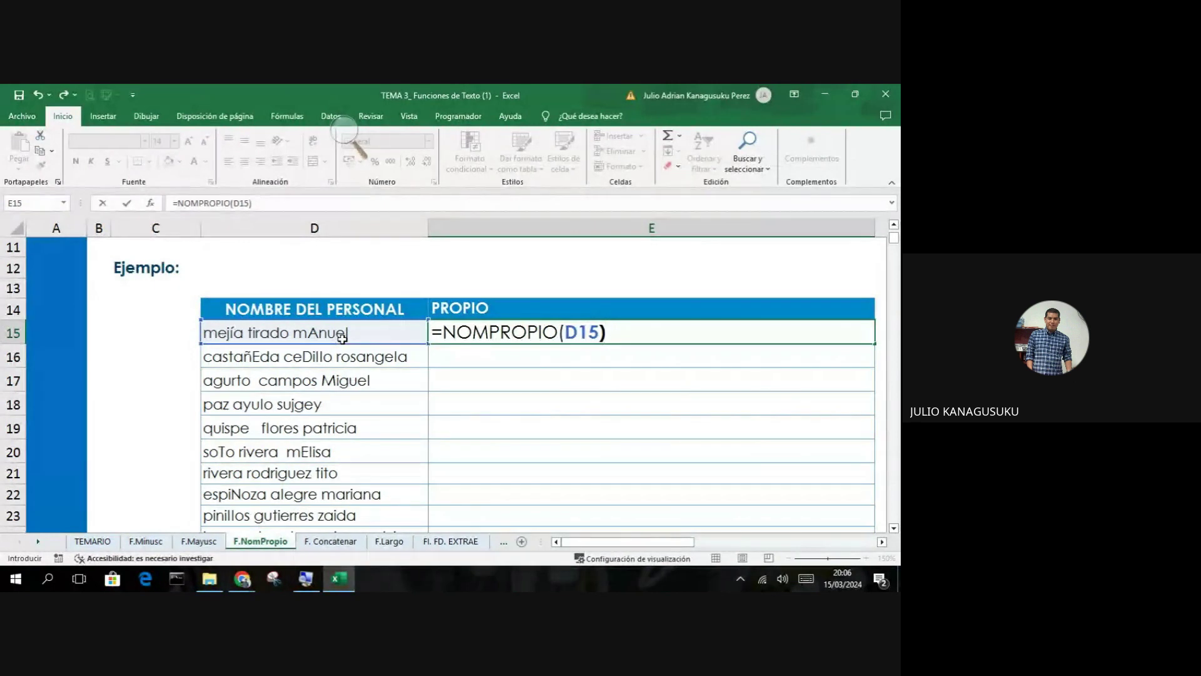
key("Return")
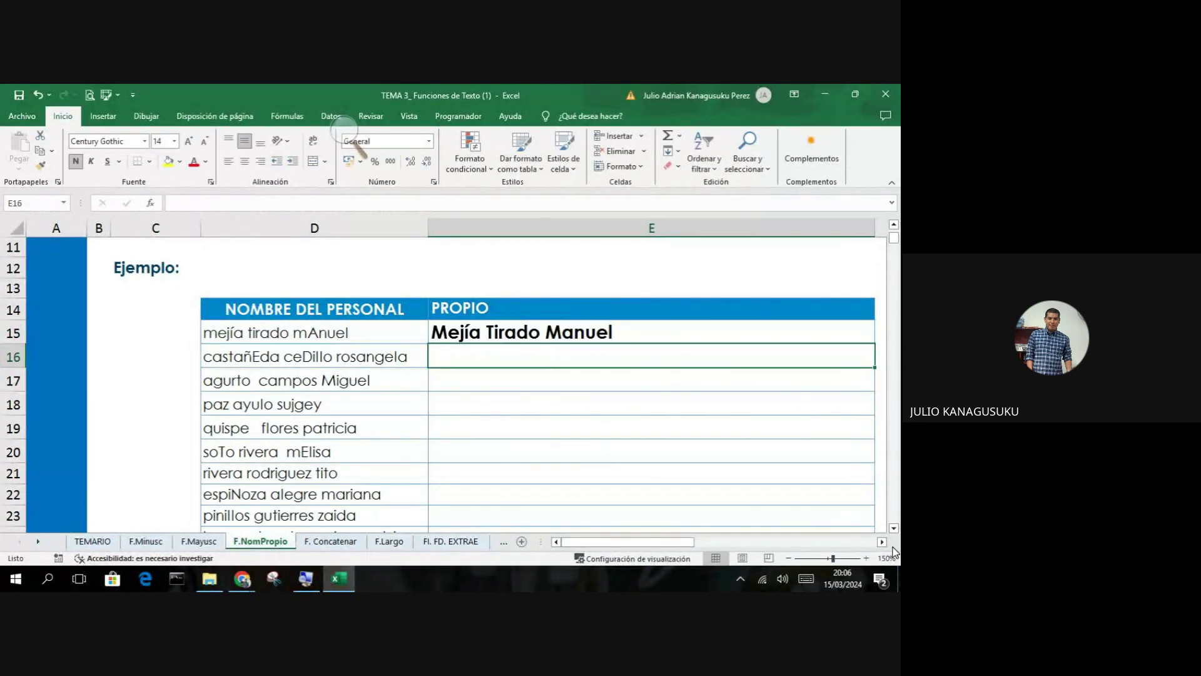
- Fill the NOMPROPIO formula down through row 24
left_click(882, 542)
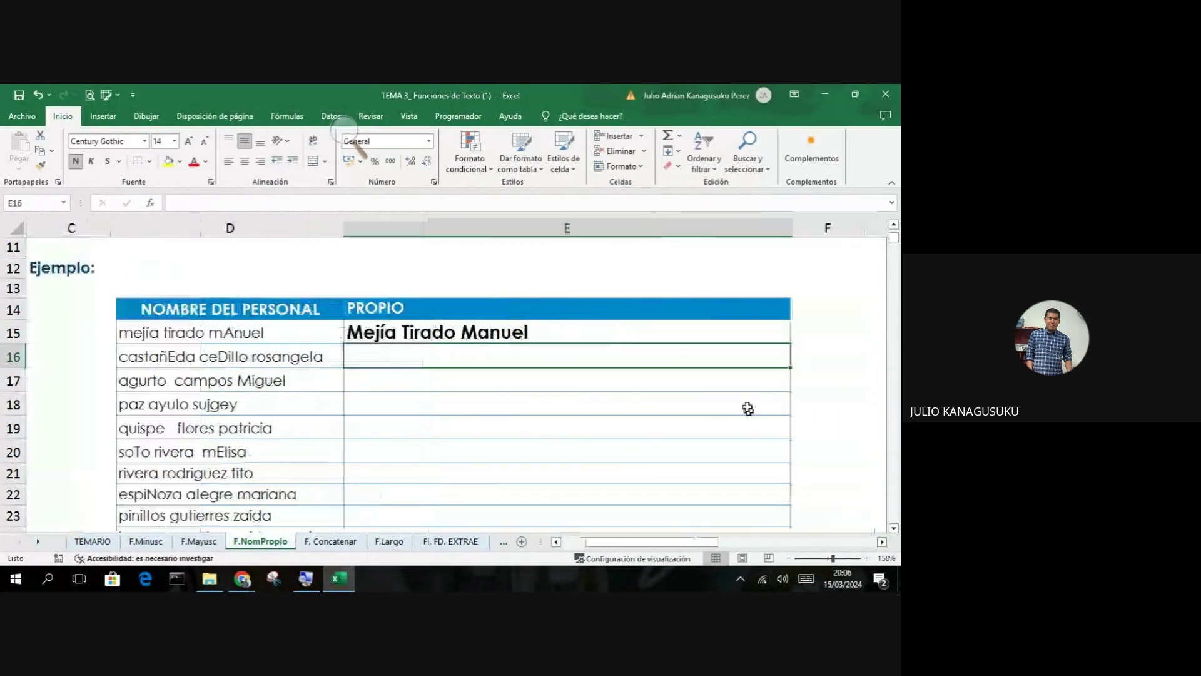
left_click(772, 332)
double_click(792, 344)
scroll(549, 390, "down", 2)
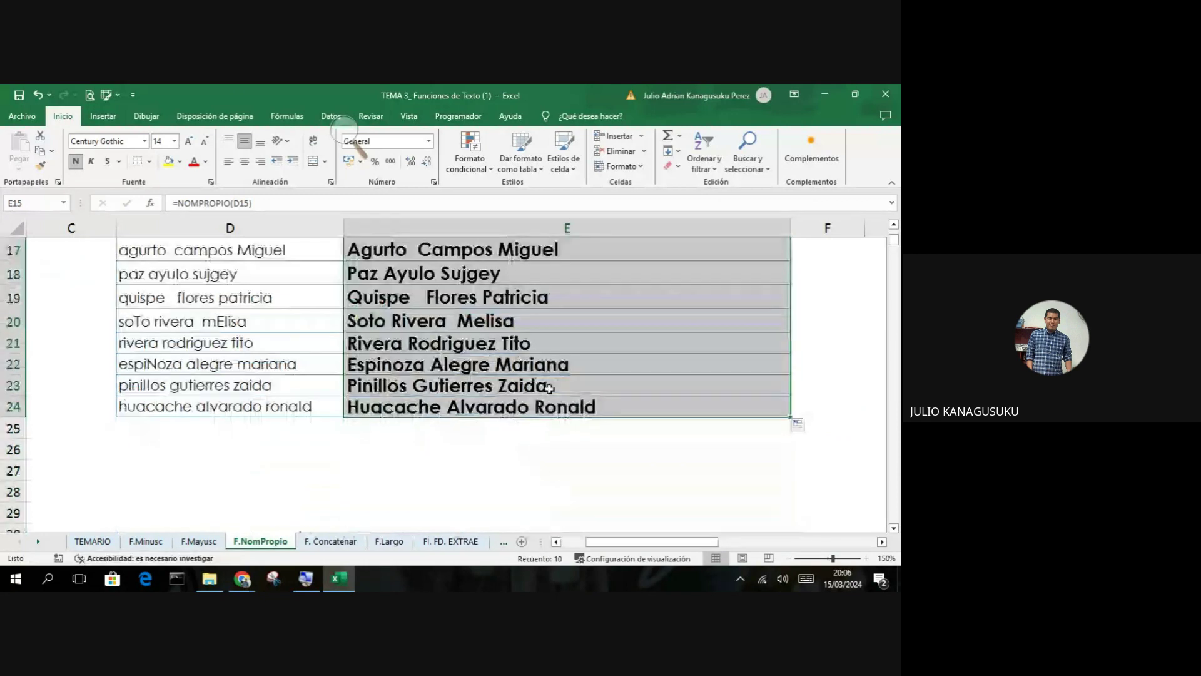
scroll(549, 389, "up", 1)
scroll(550, 389, "up", 1)
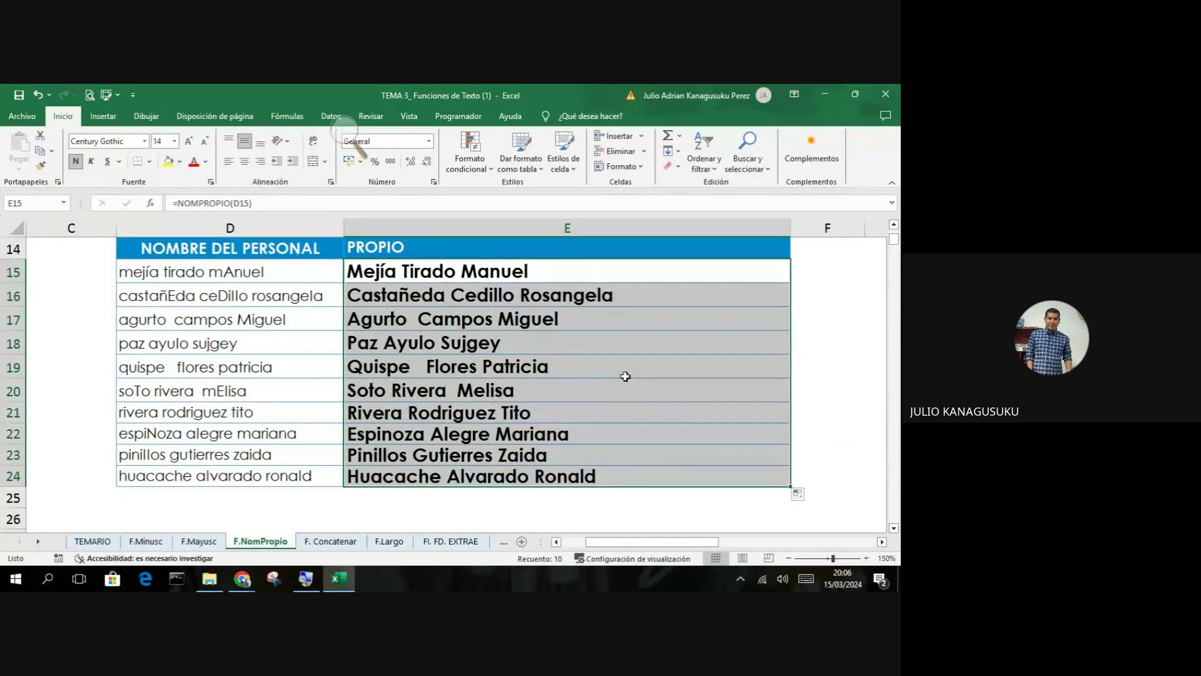
scroll(370, 353, "up", 1)
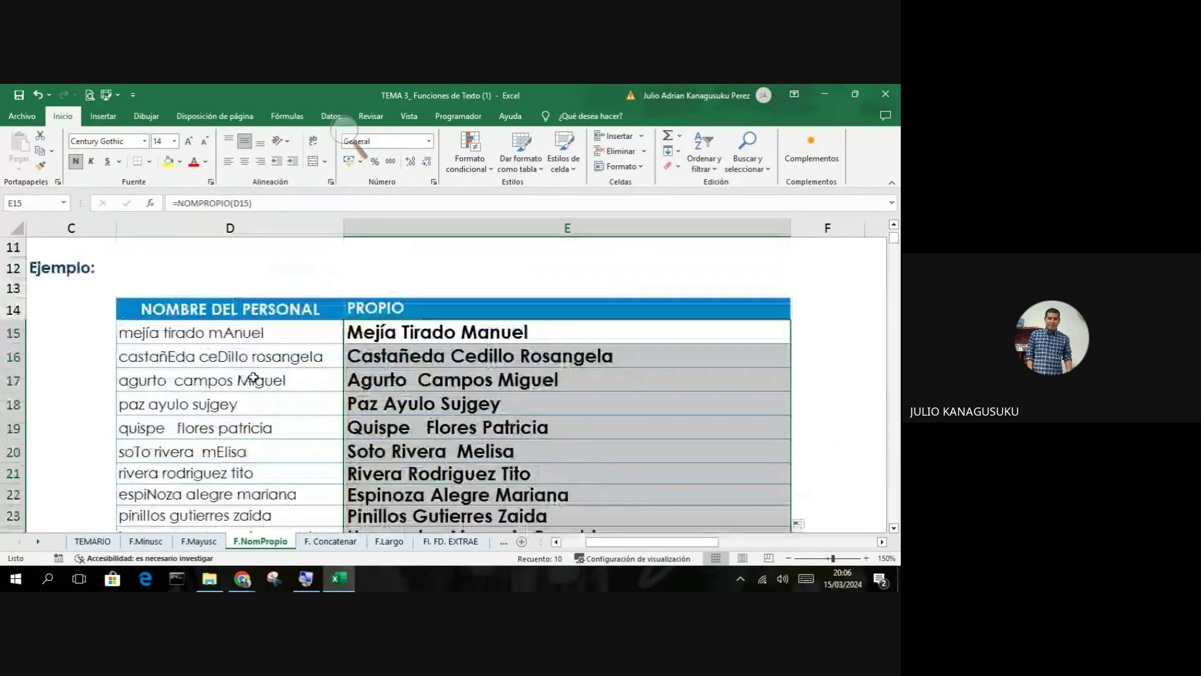
- Inspect the original names in D15 and D20, then move to the F. Concatenar sheet
left_click(361, 337)
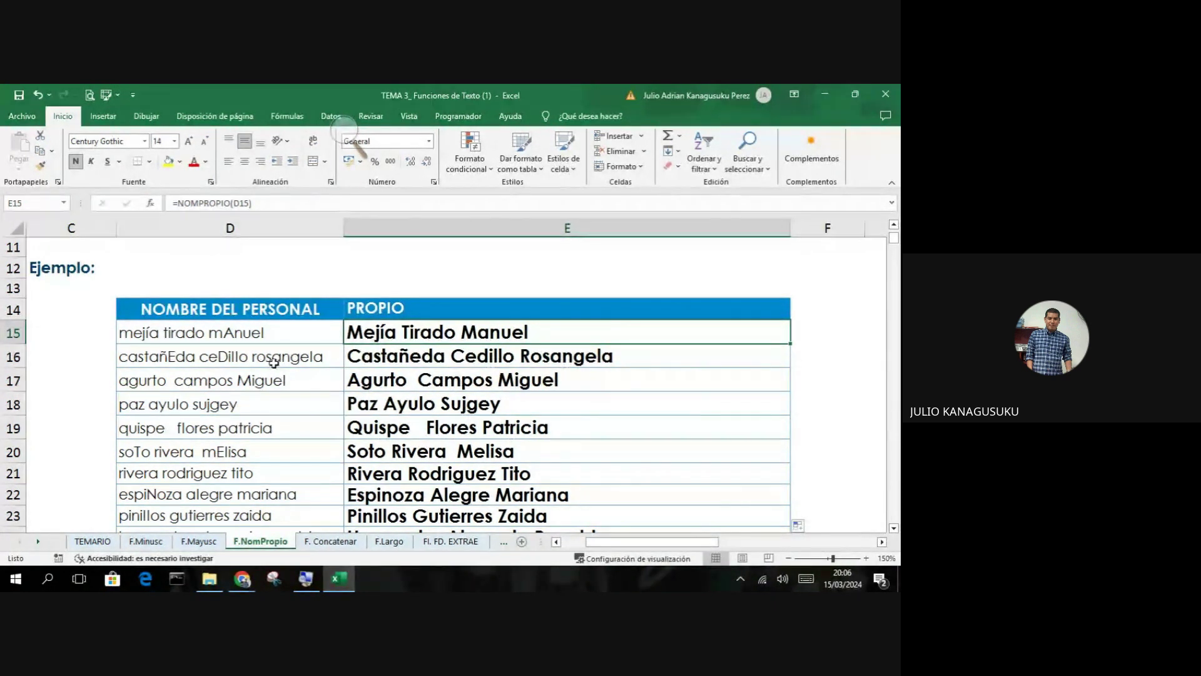
left_click(269, 338)
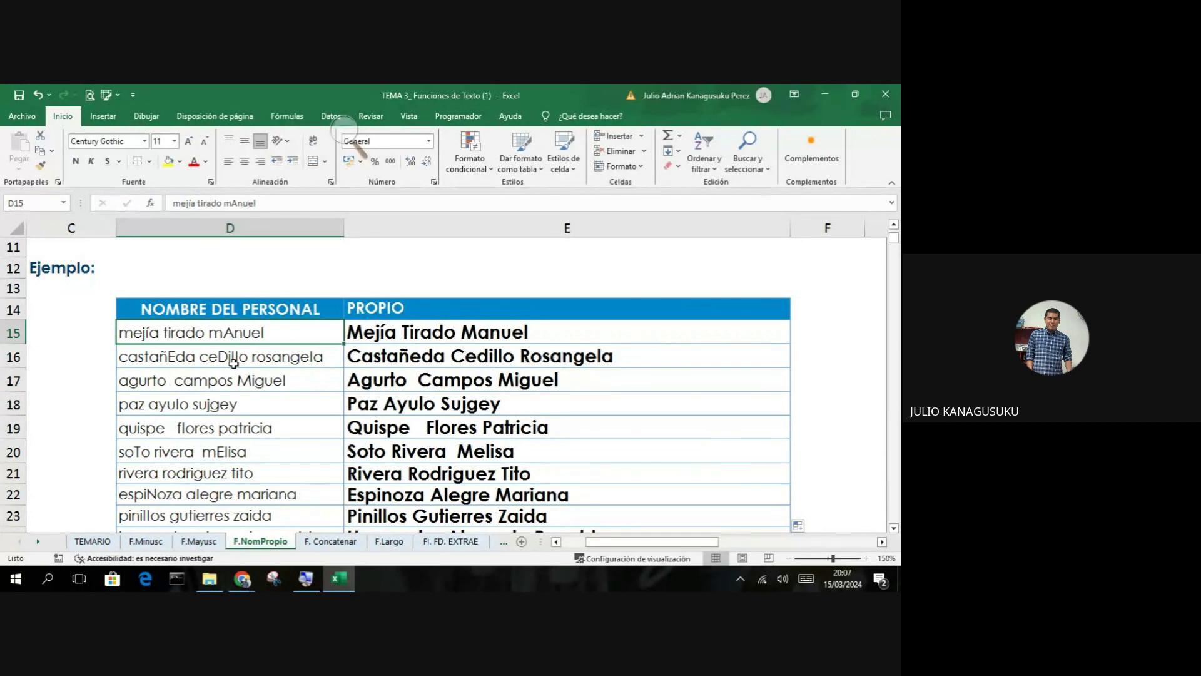
left_click(176, 452)
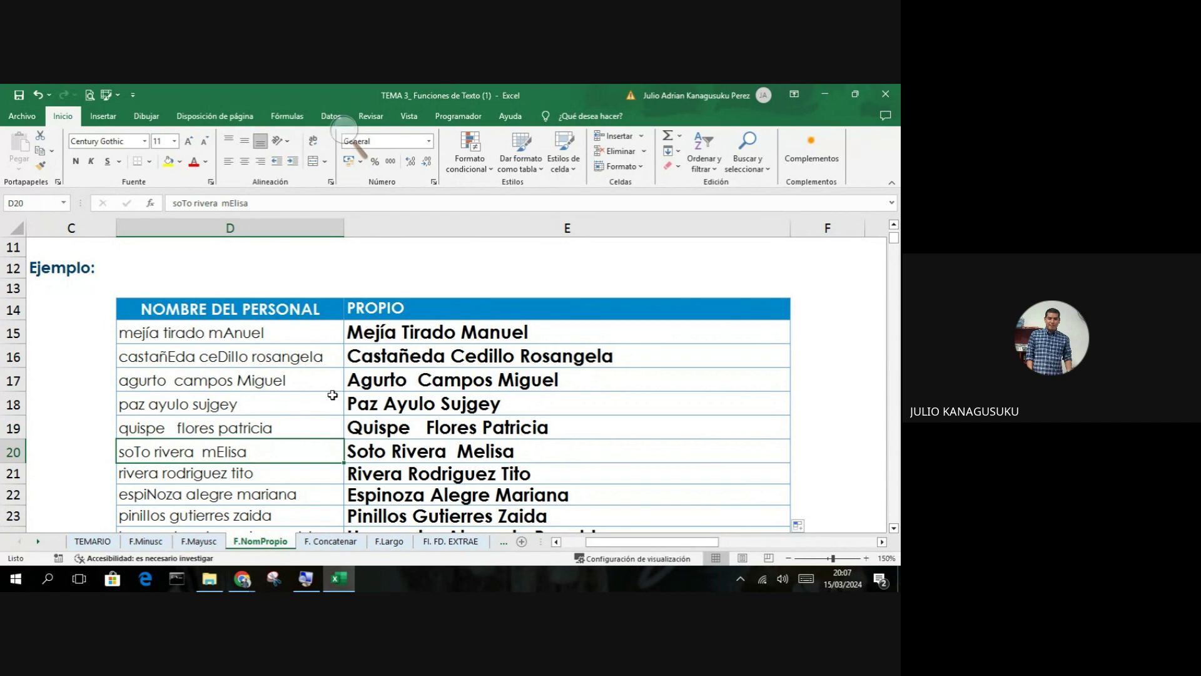
scroll(333, 395, "down", 1)
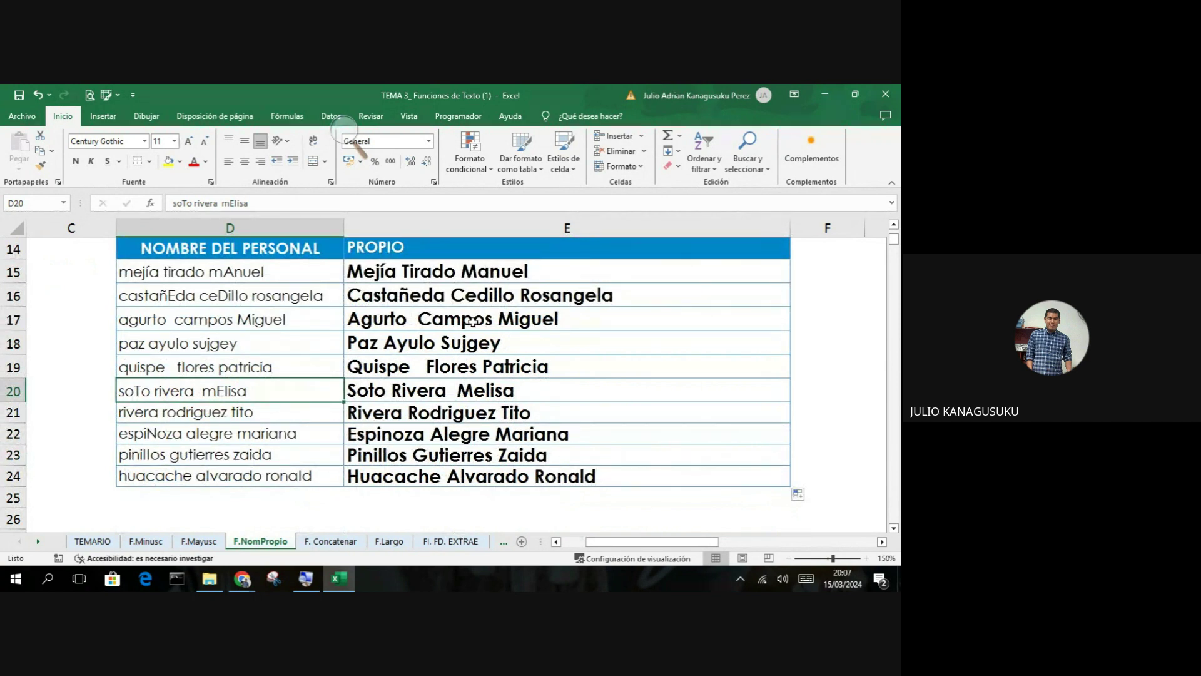
scroll(473, 323, "up", 1)
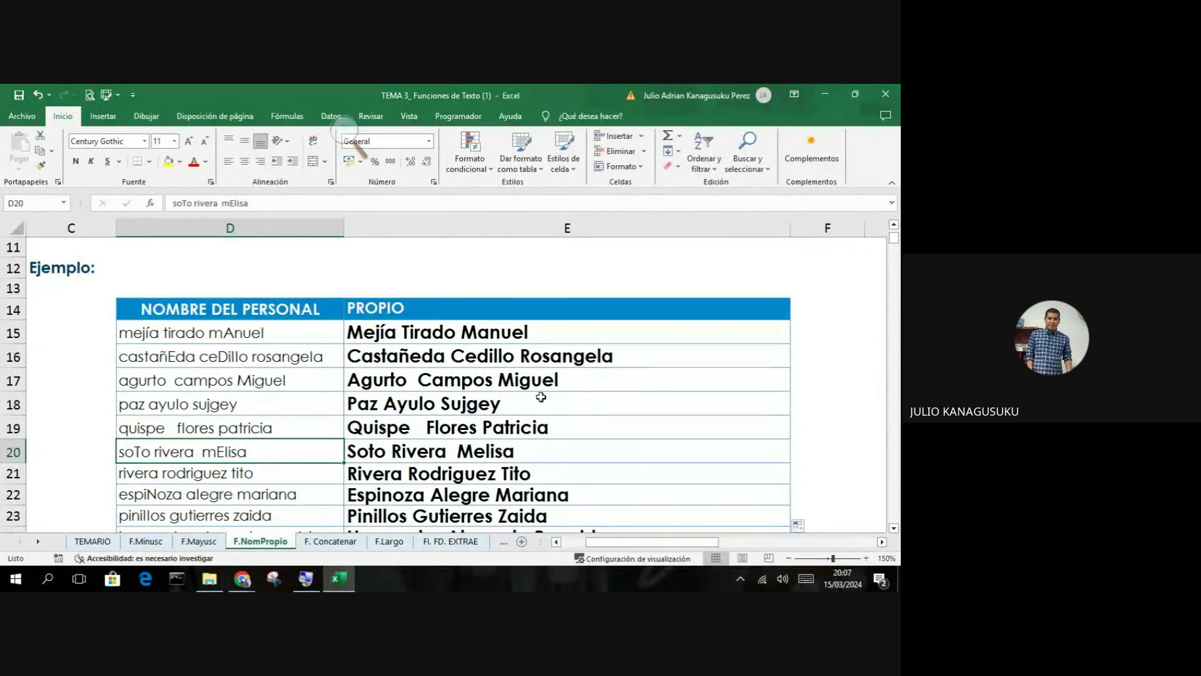
scroll(541, 397, "down", 1)
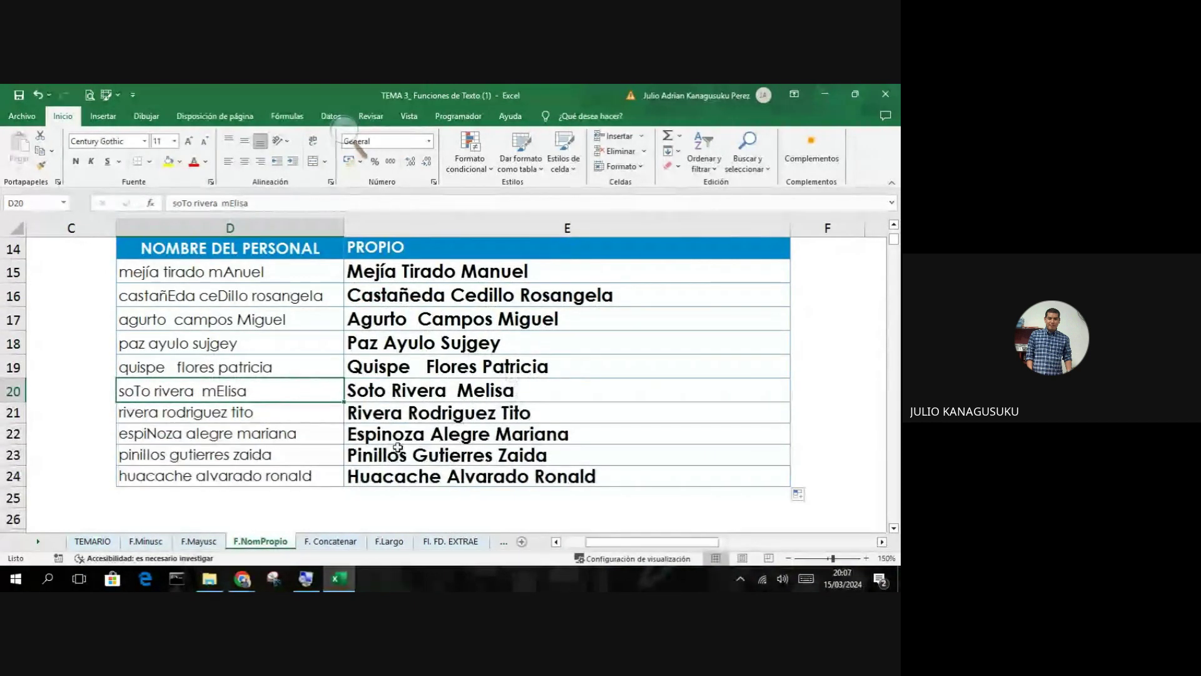
left_click(321, 542)
scroll(406, 481, "down", 2)
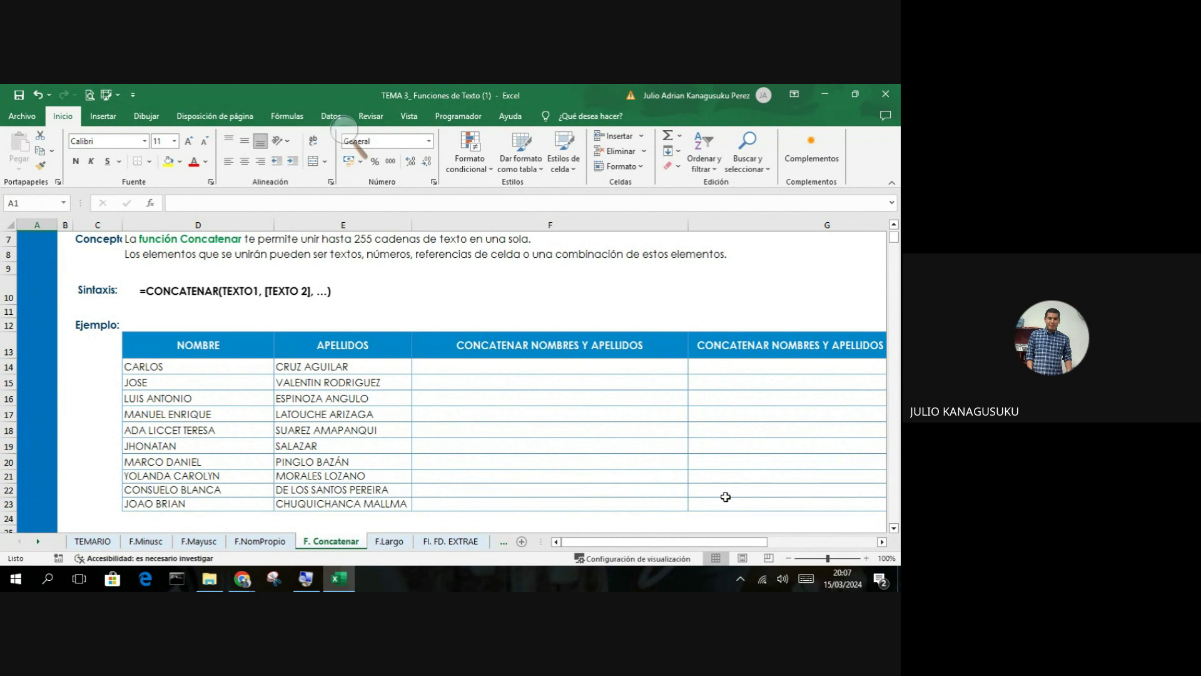
left_click(866, 558)
left_click(865, 558)
left_click(866, 558)
left_click(866, 558)
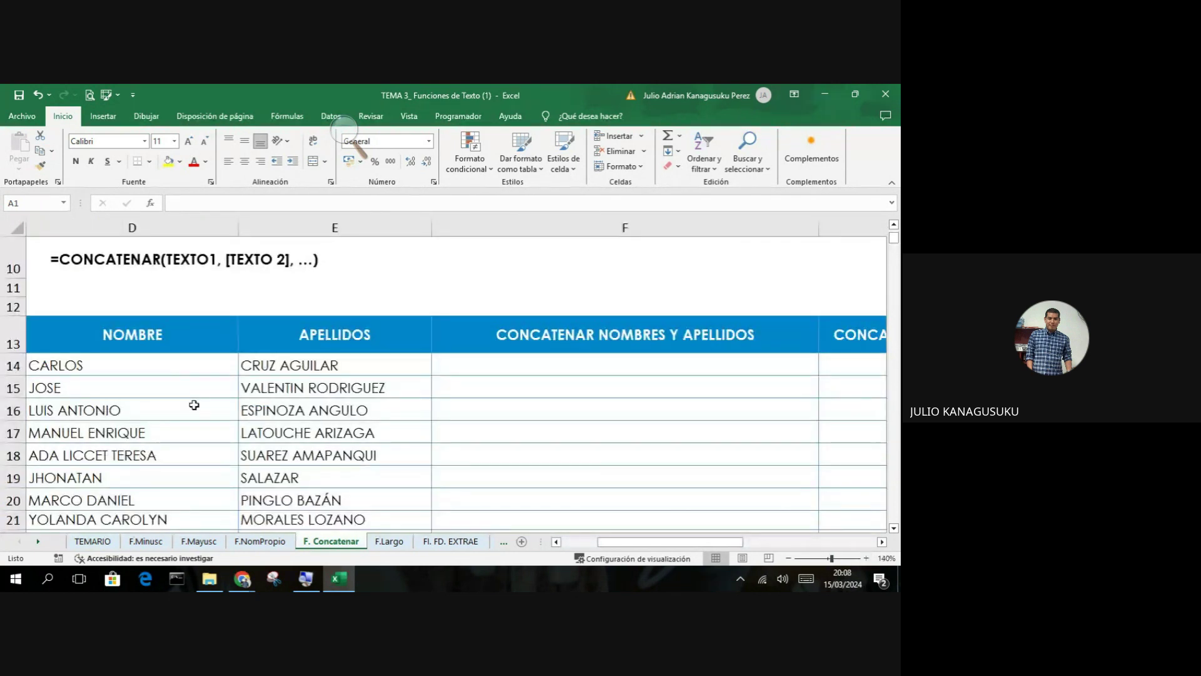
left_click(163, 370)
left_click_drag(162, 370, 150, 522)
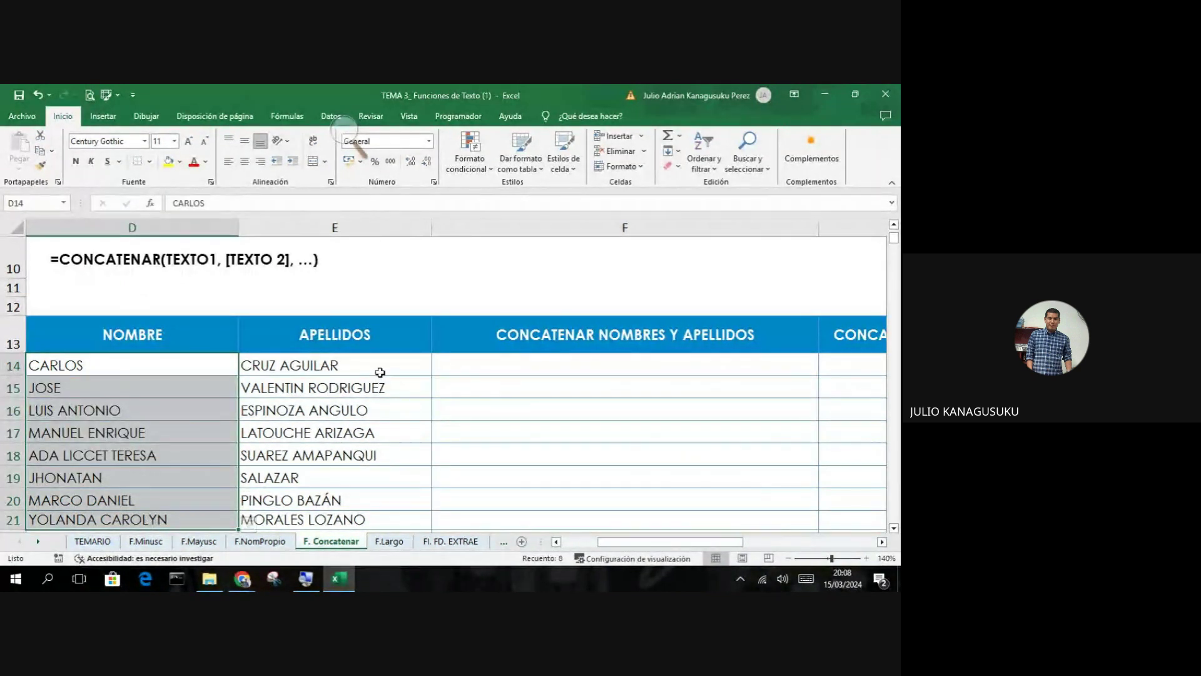
left_click_drag(380, 369, 387, 518)
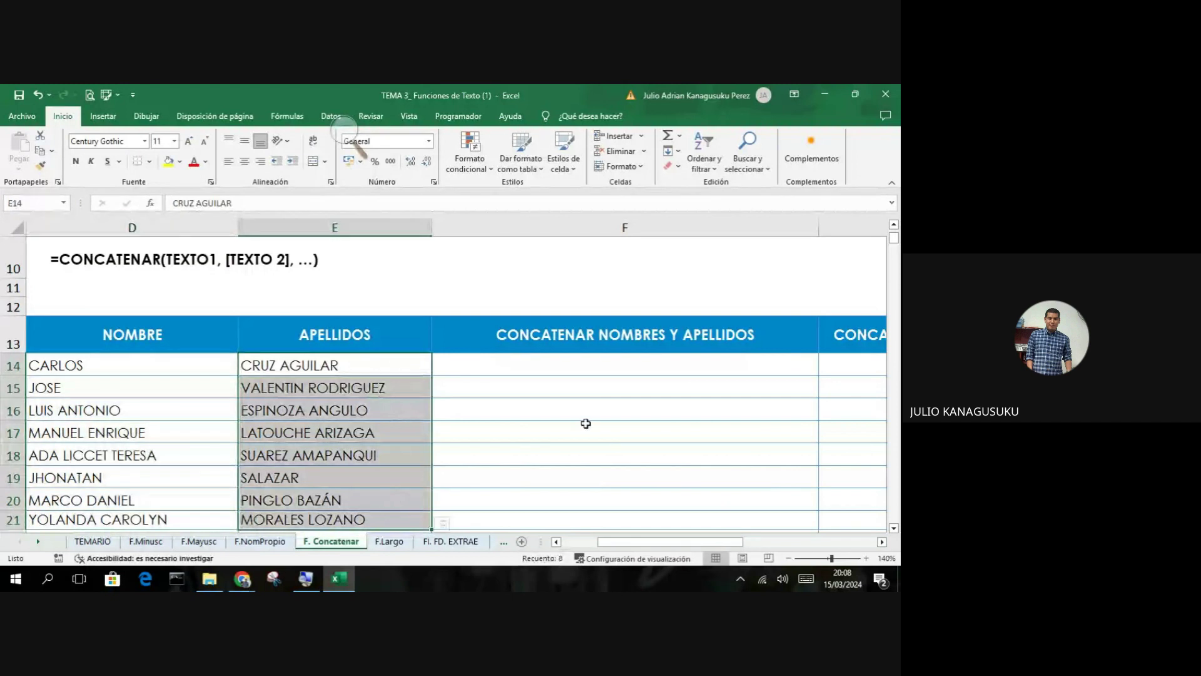
left_click(597, 371)
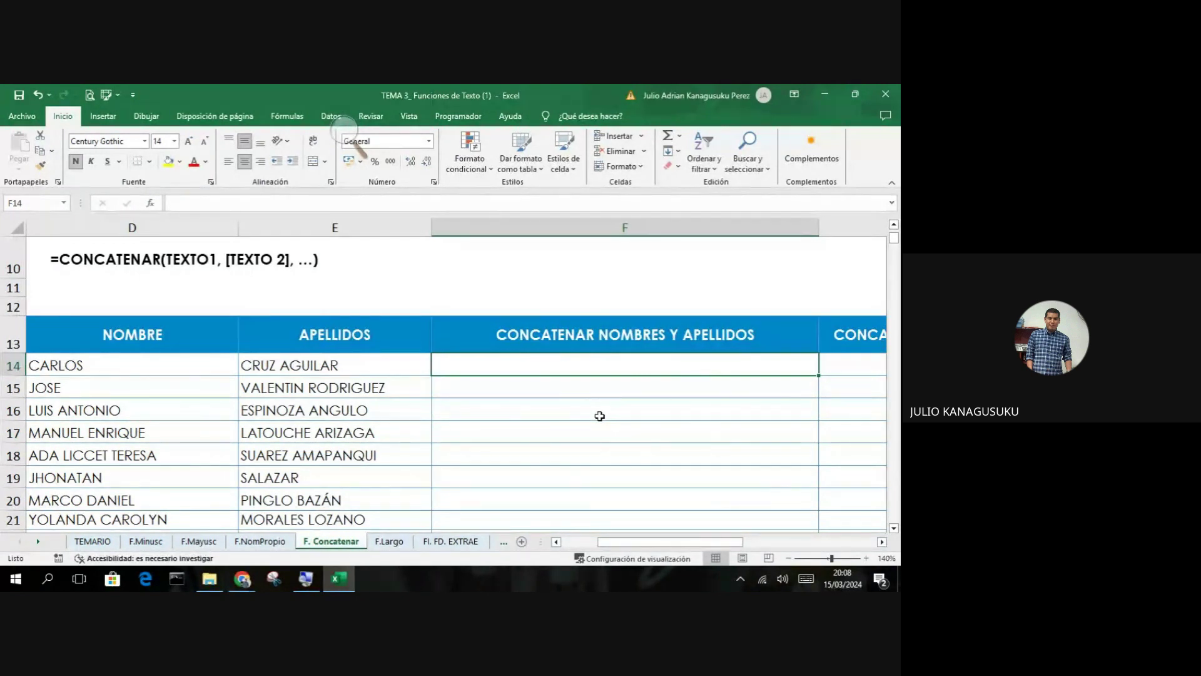
- Enter =CONCATENAR(D14;E14) in F14
type("=")
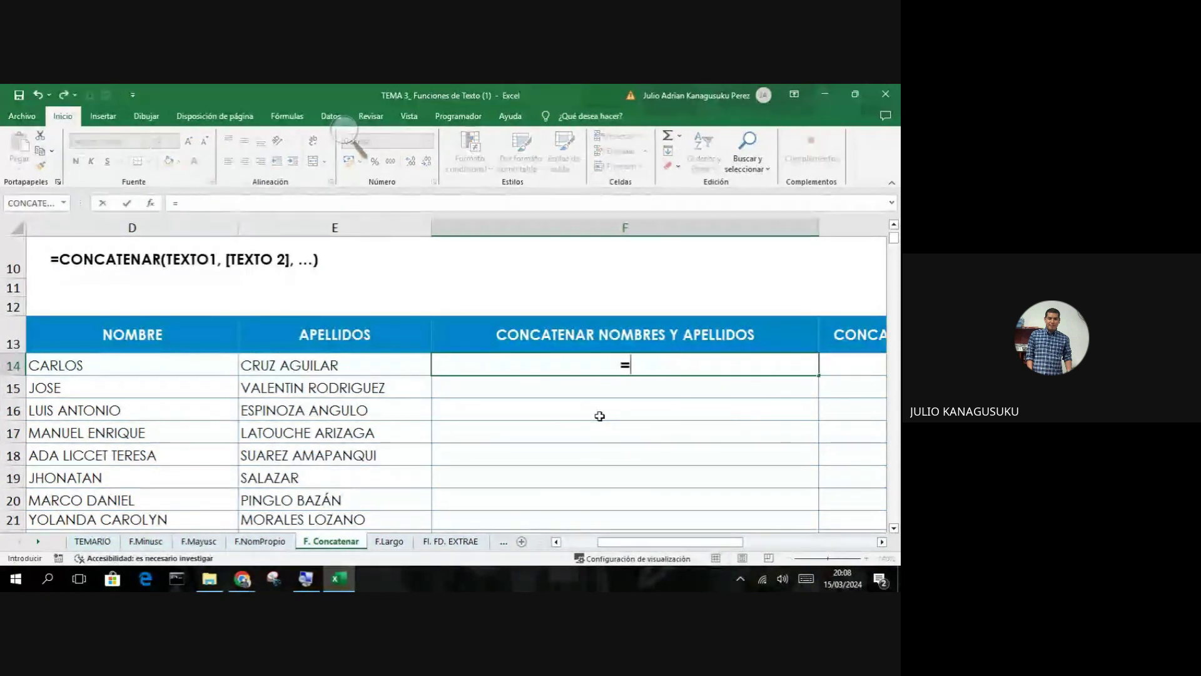
type("CONC")
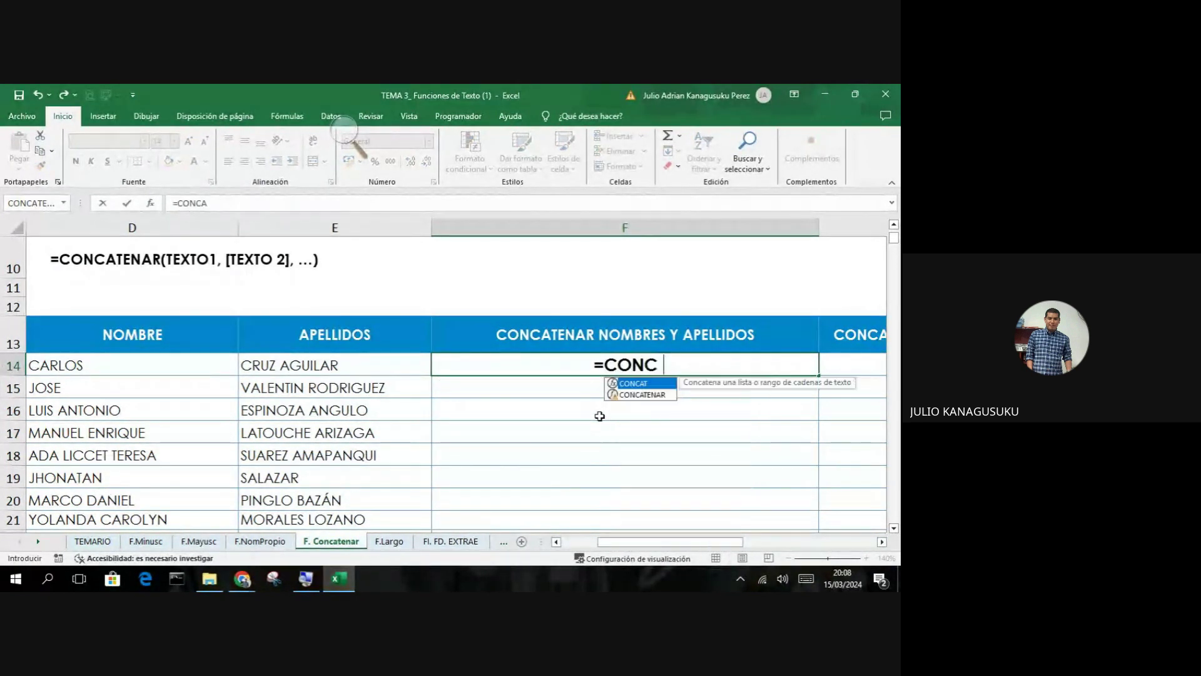
type("ATENAR")
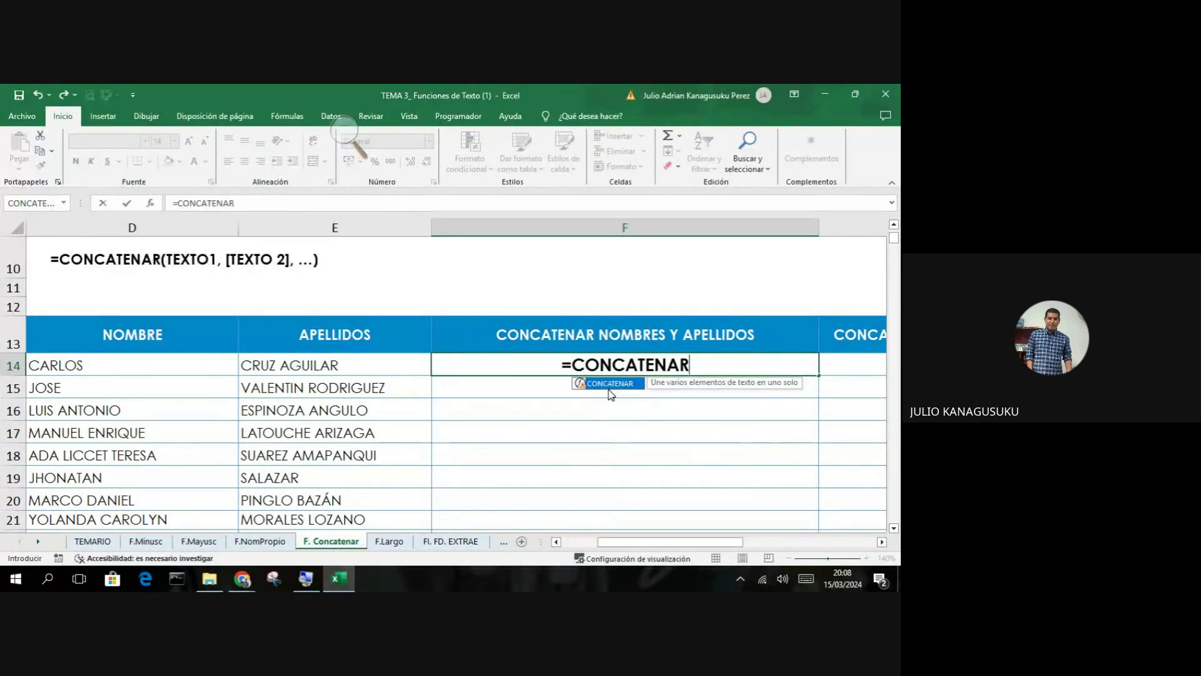
double_click(610, 385)
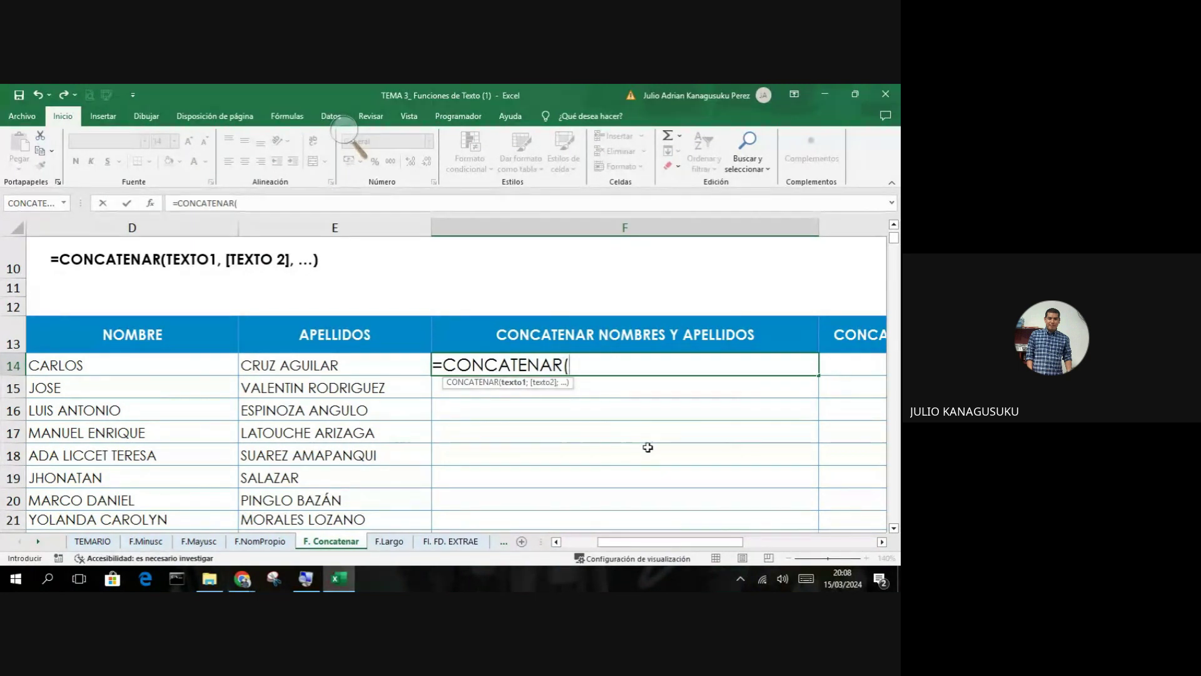
left_click(151, 368)
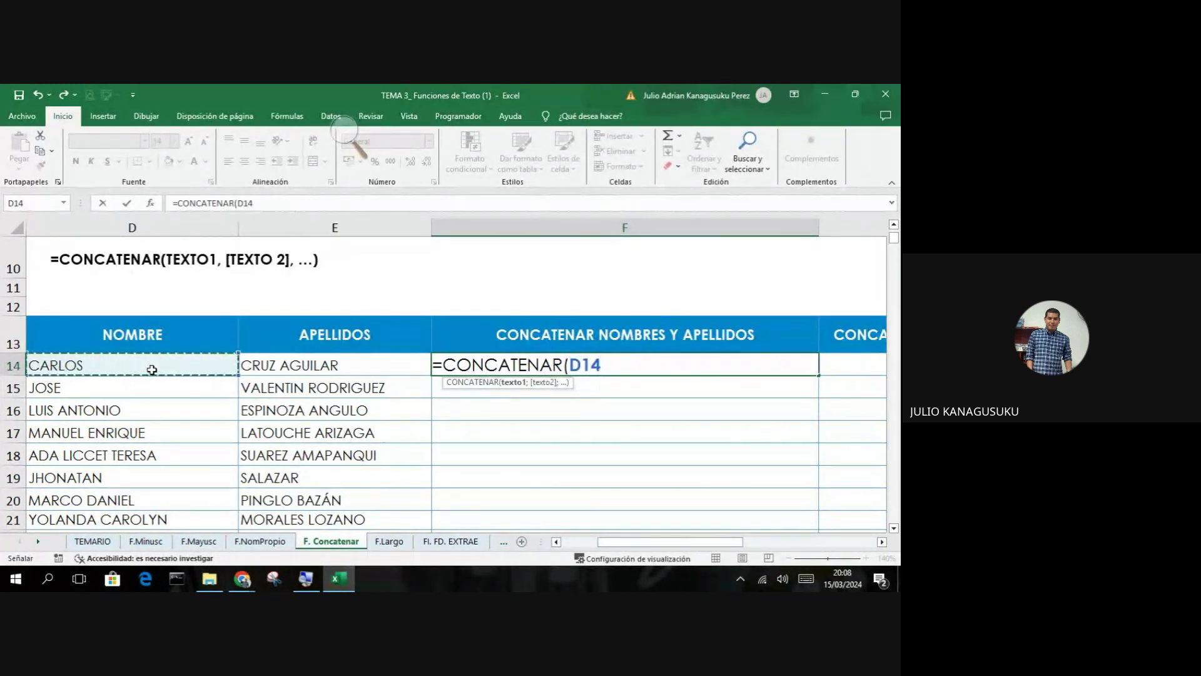
type(";")
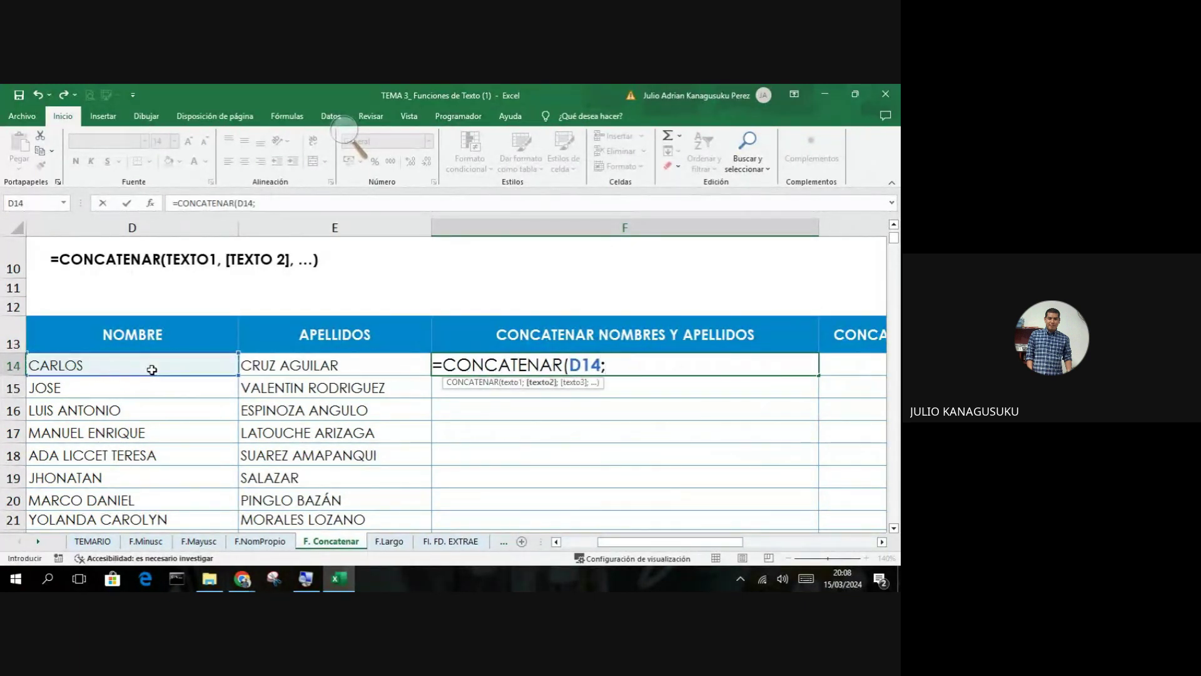
left_click(281, 363)
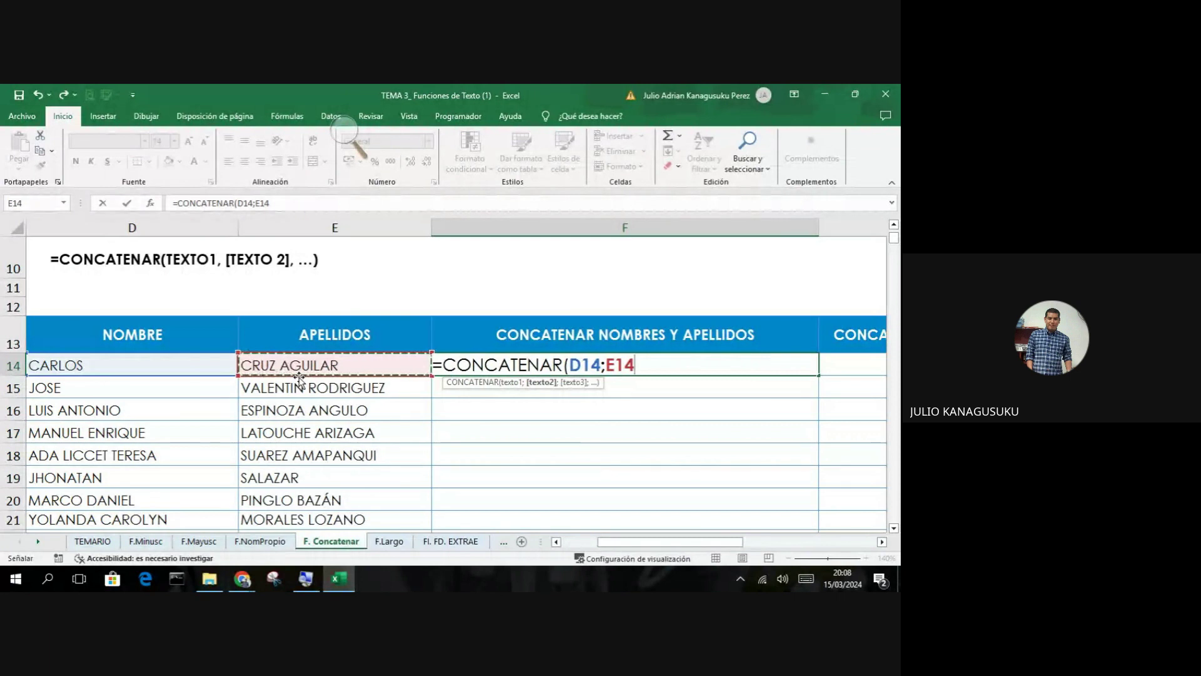
type(")")
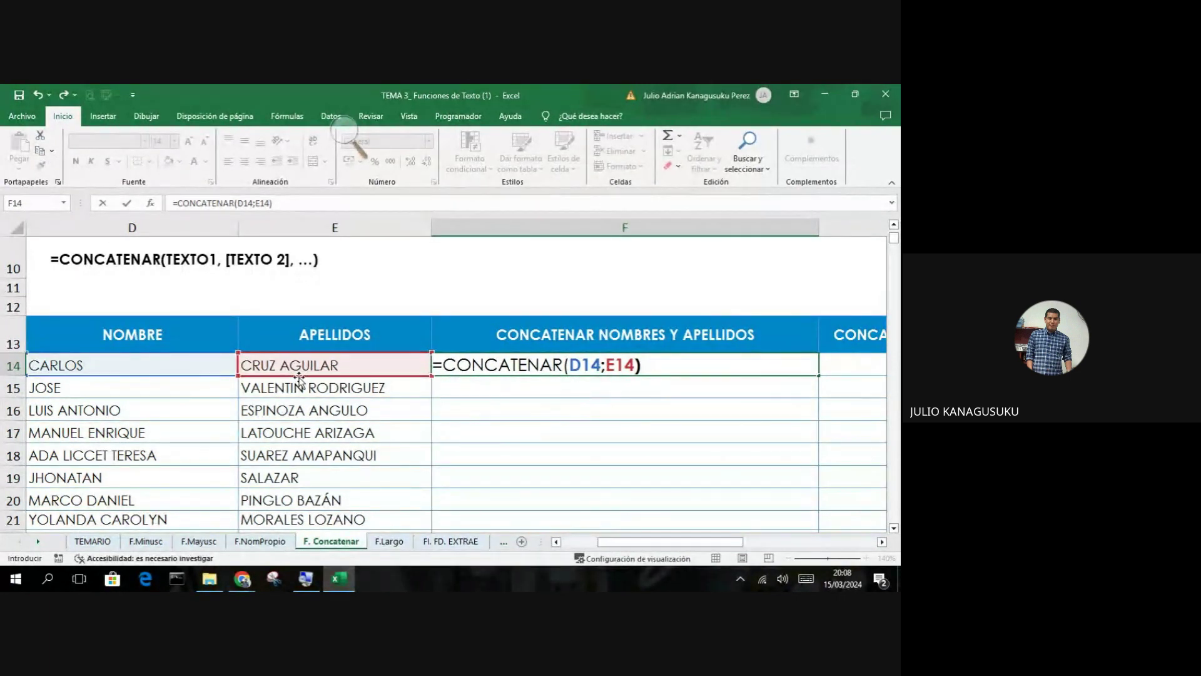
key("Return")
- Fill the joining formula down to row 23 and point out row 19's unspaced result
left_click(791, 367)
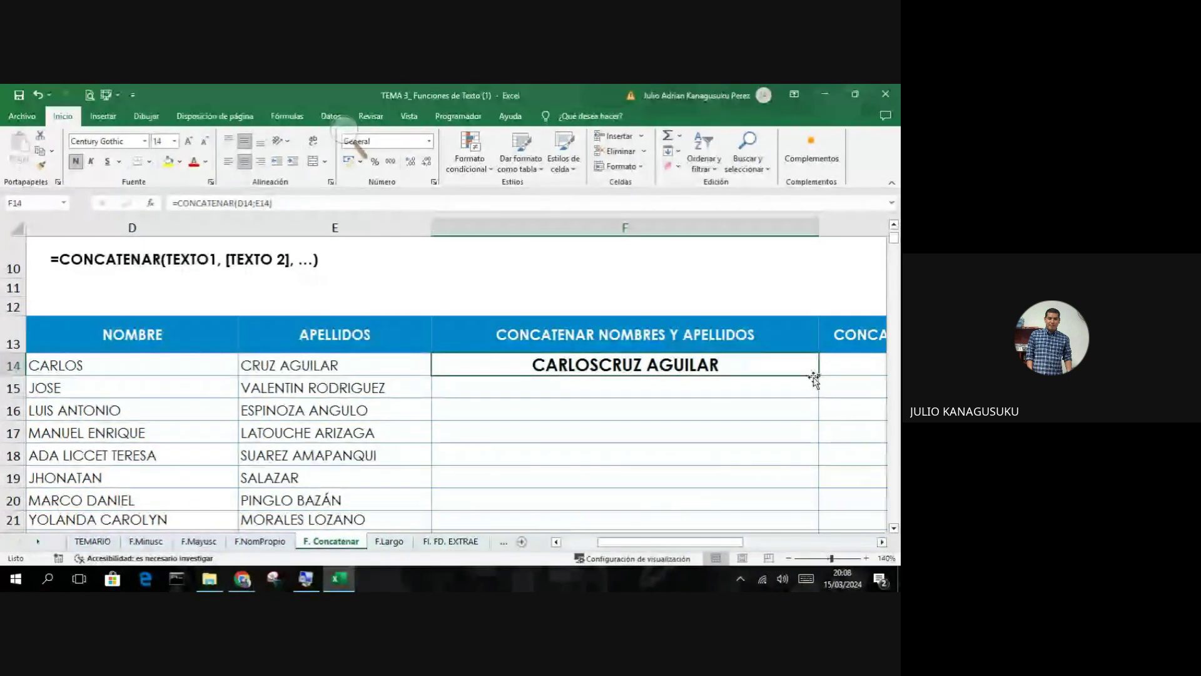
double_click(822, 375)
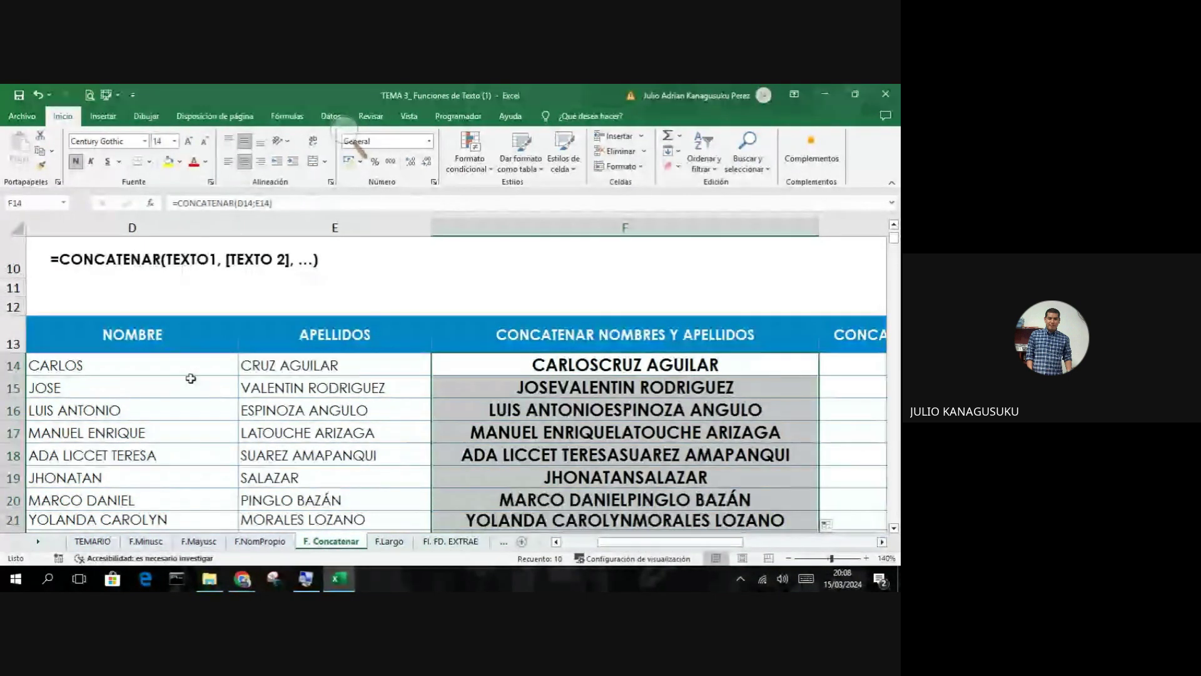
scroll(541, 360, "down", 1)
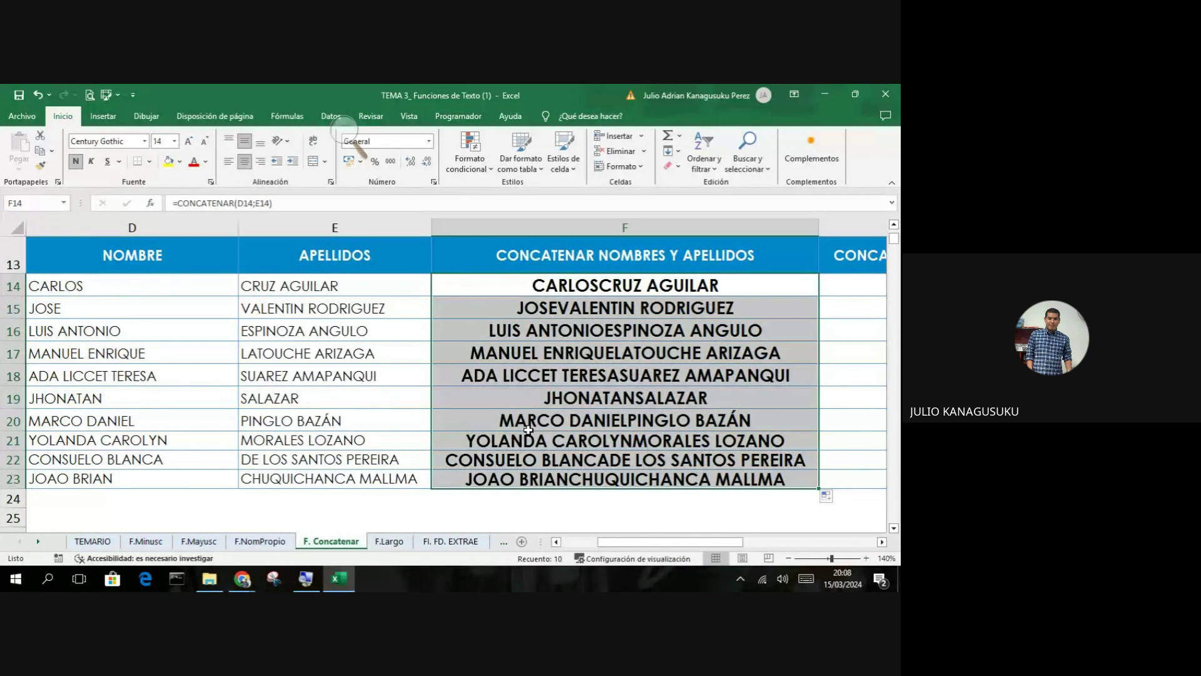
left_click_drag(144, 398, 317, 397)
left_click(628, 397)
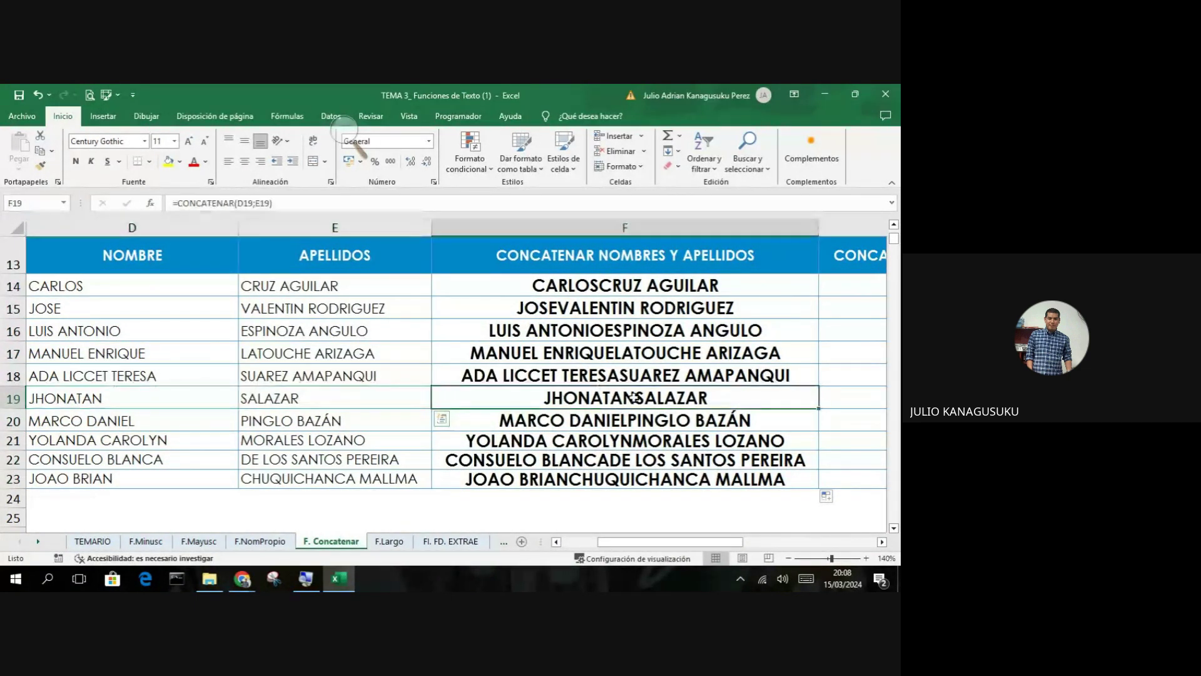
left_click(143, 286)
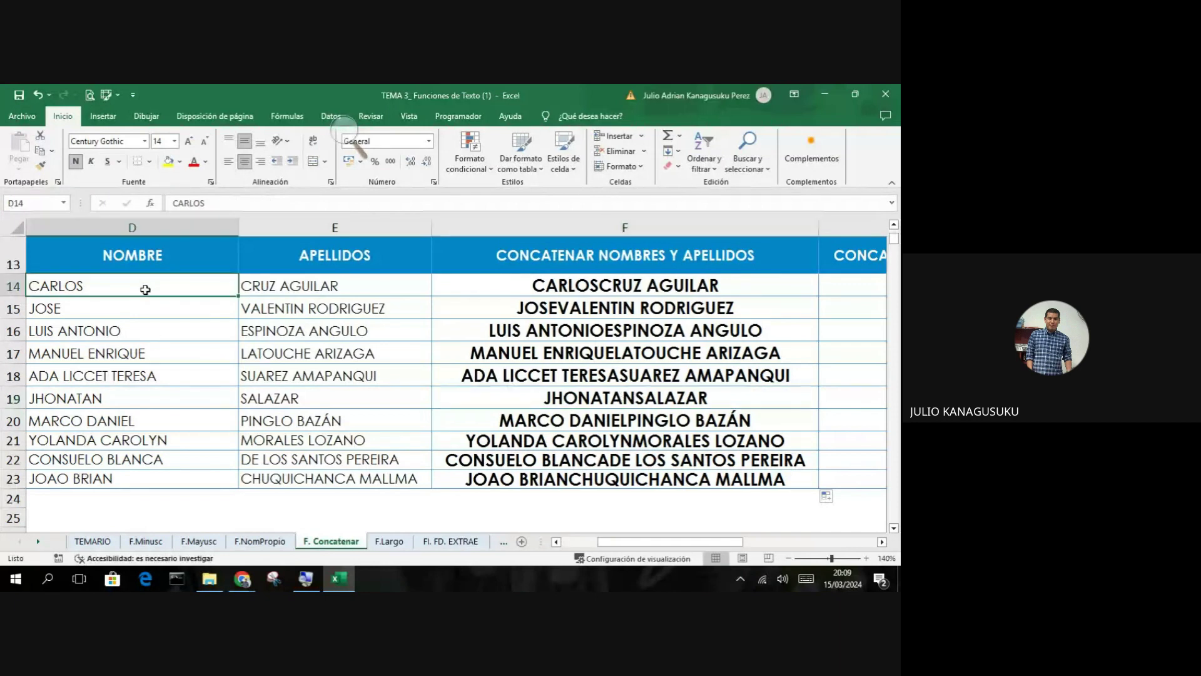
left_click(623, 290)
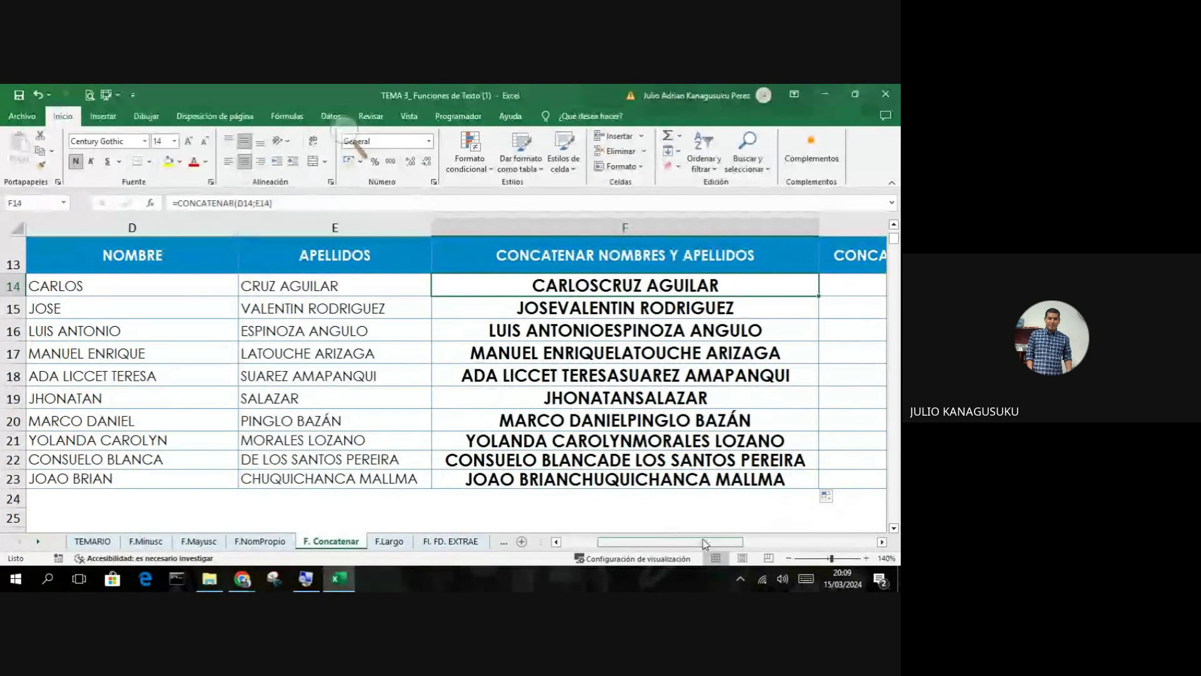
left_click_drag(708, 542, 727, 546)
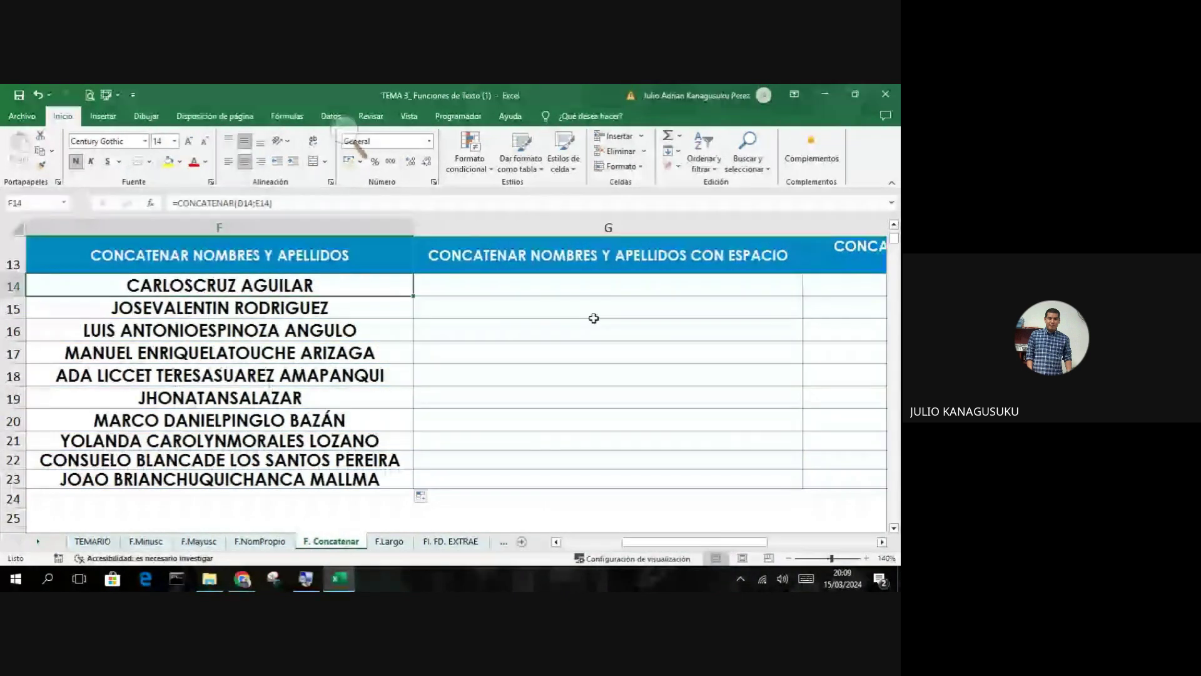
- Enter =CONCATENAR(D14;" ";E14) in G14 to join the names with a space
left_click(594, 297)
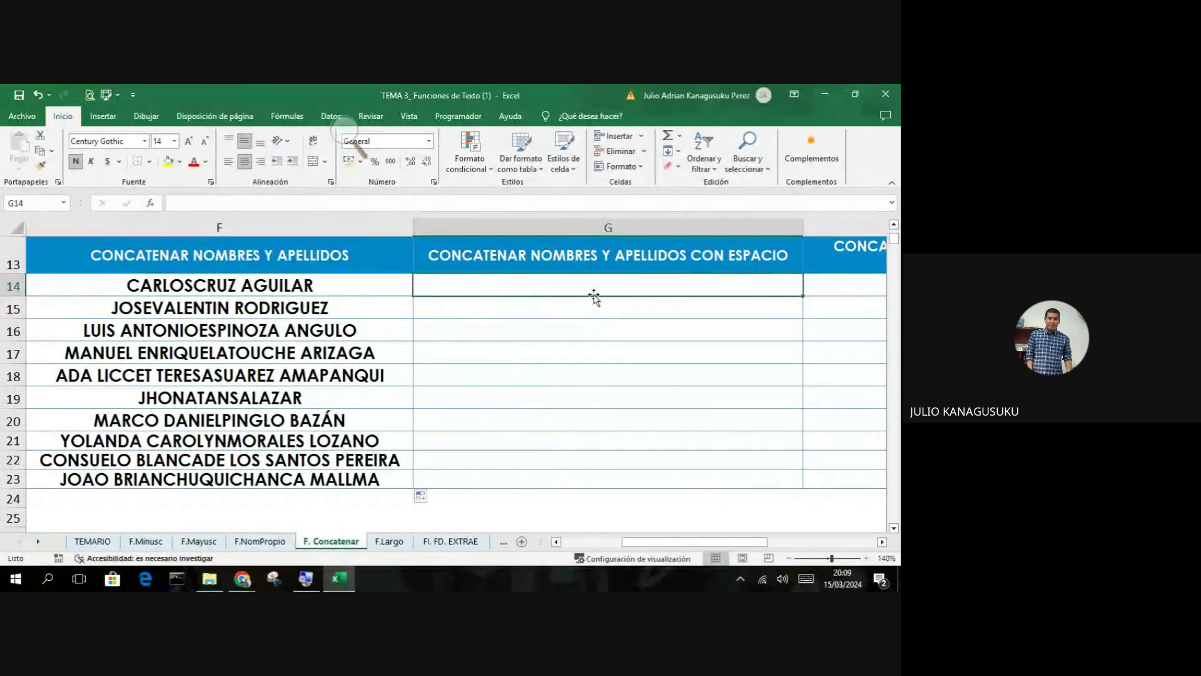
type("=C")
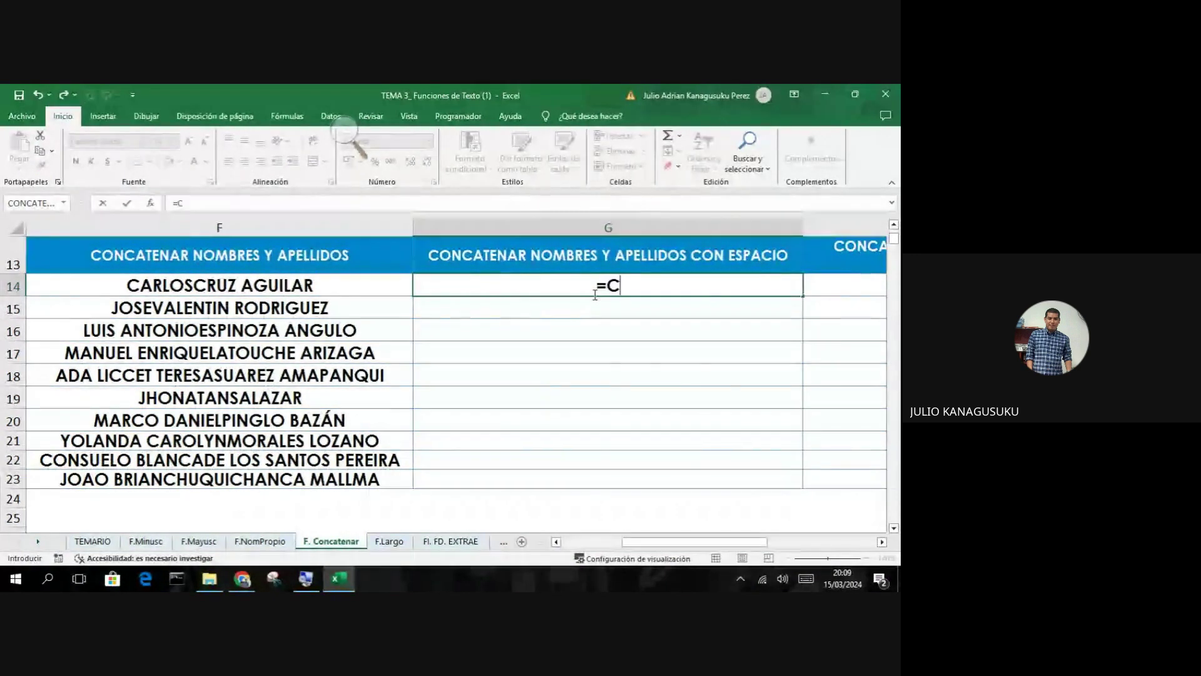
type("ONCA")
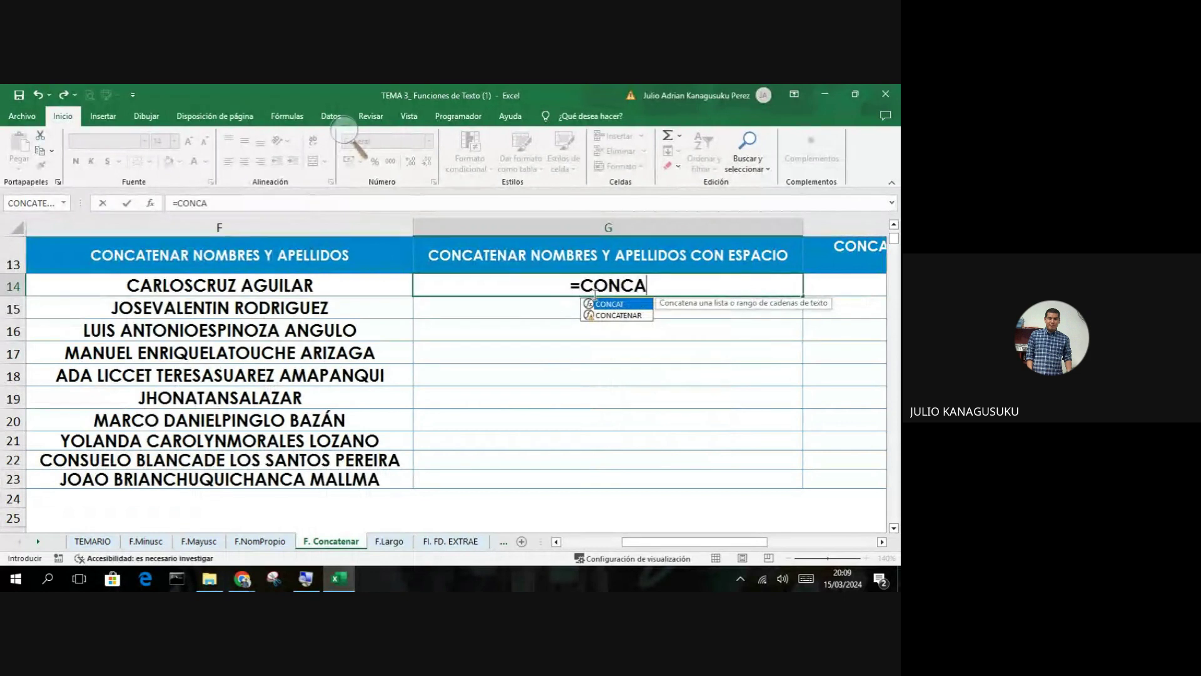
double_click(620, 315)
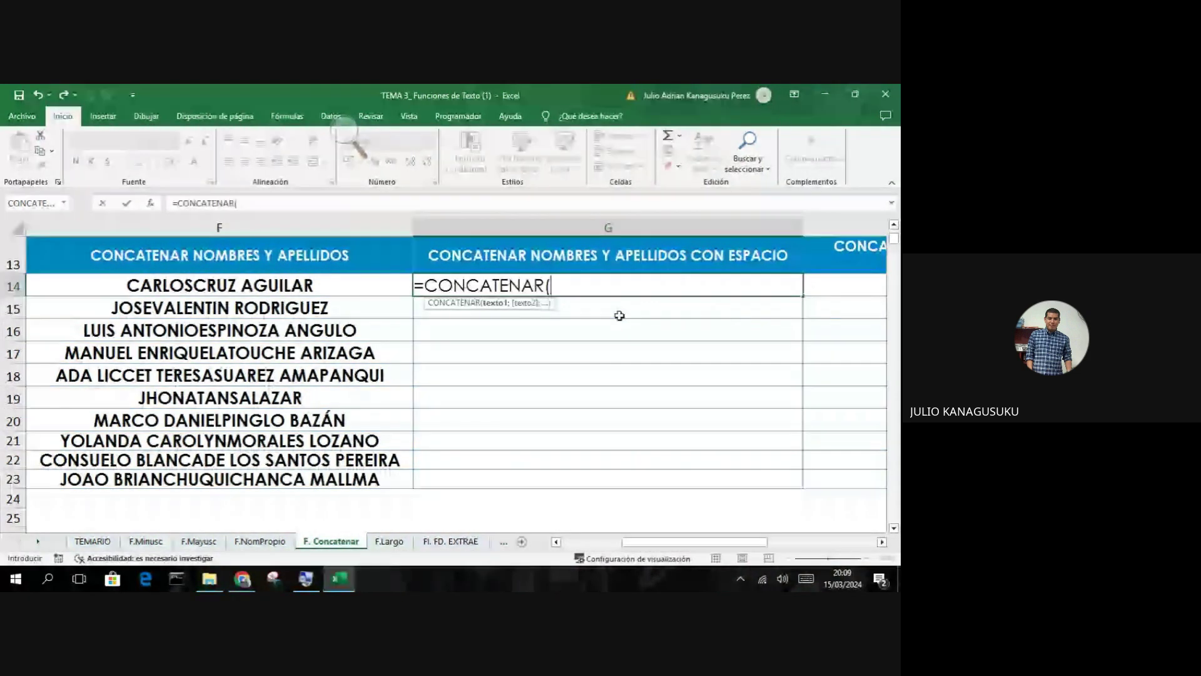
left_click_drag(696, 542, 672, 549)
left_click(171, 295)
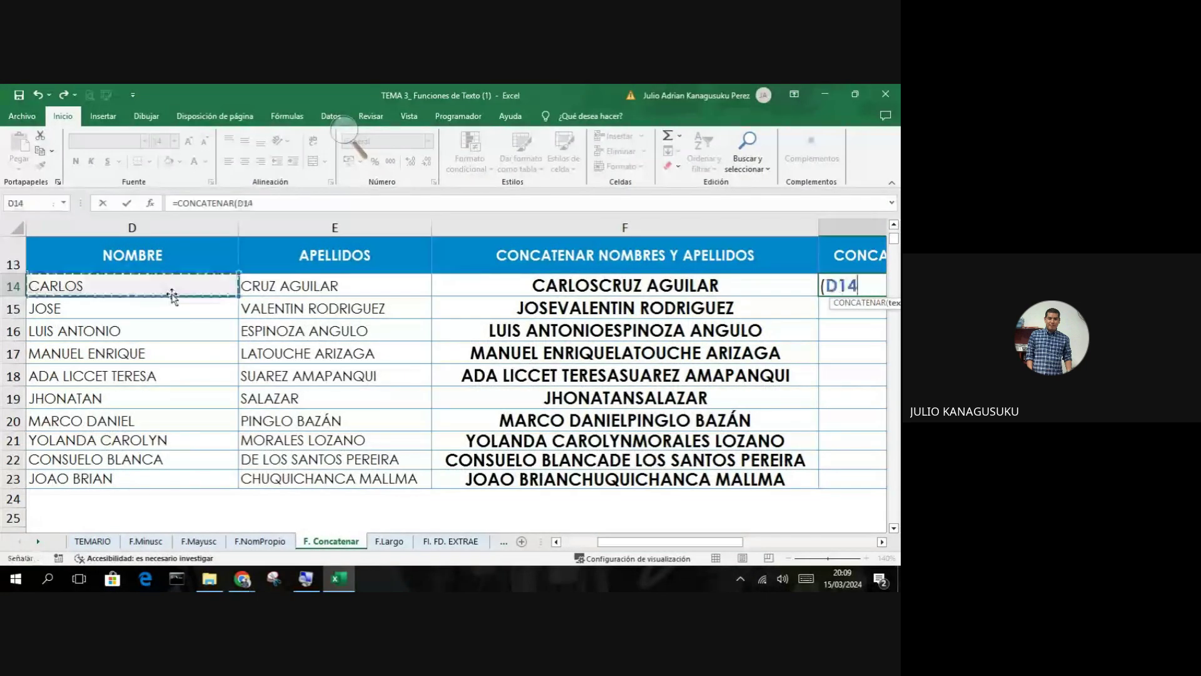
left_click_drag(726, 548, 750, 550)
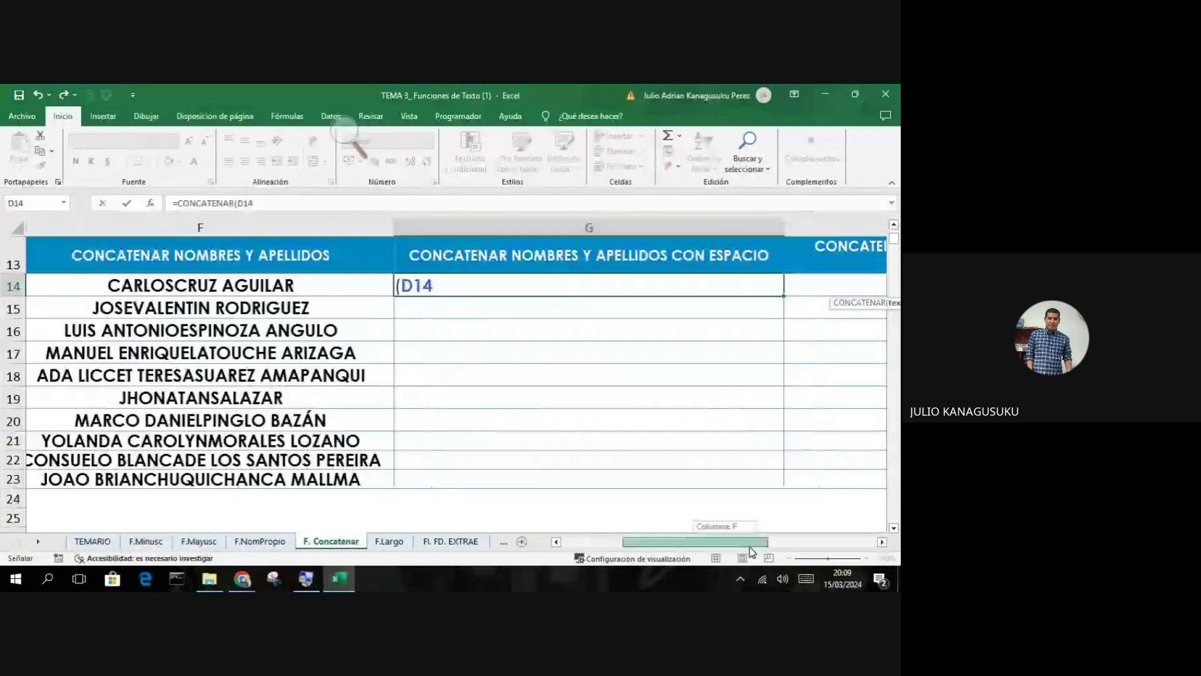
type(";")
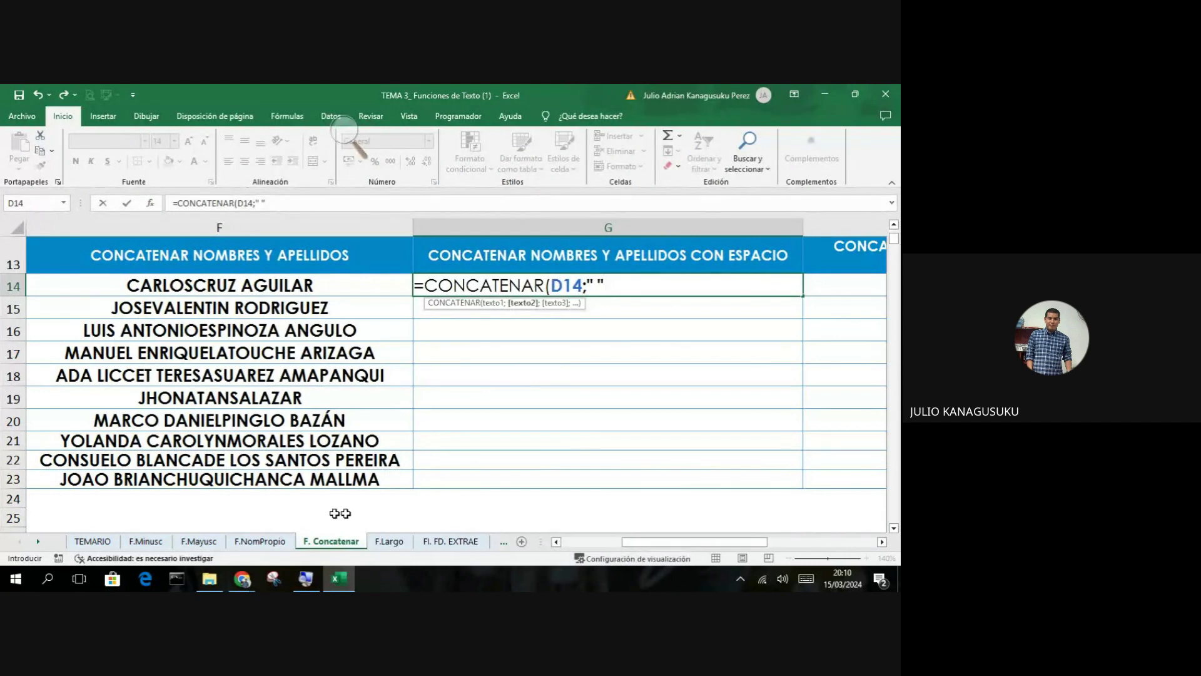
left_click_drag(634, 543, 635, 548)
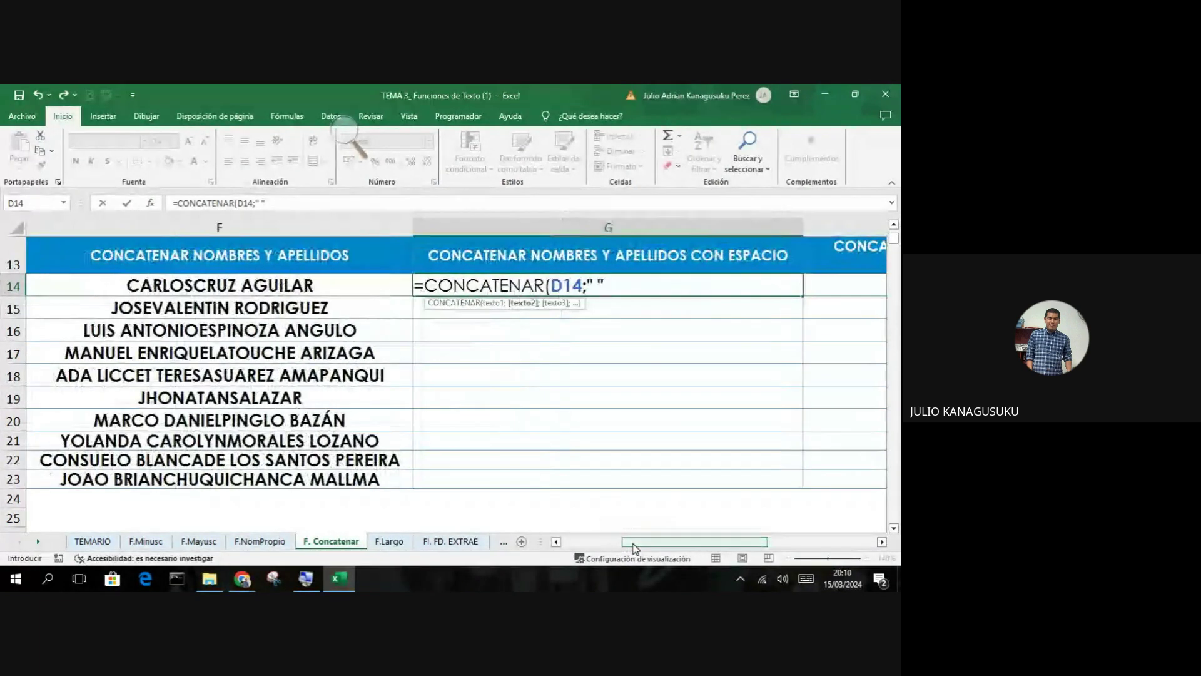
type(";")
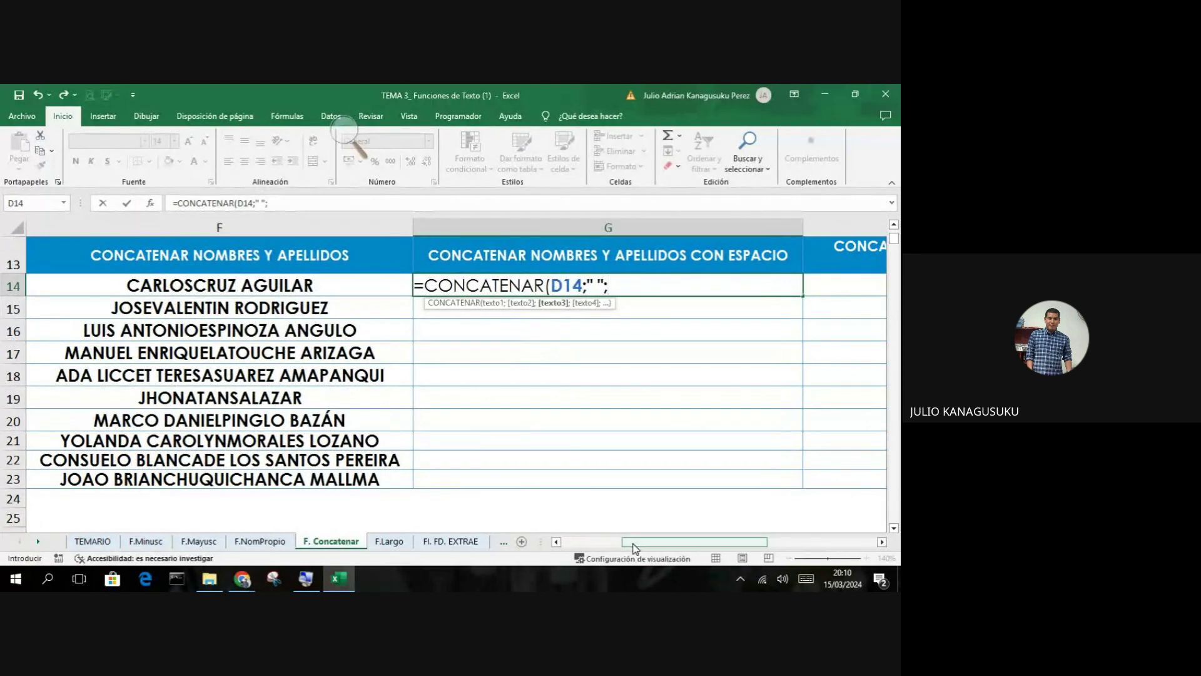
left_click_drag(633, 548, 595, 548)
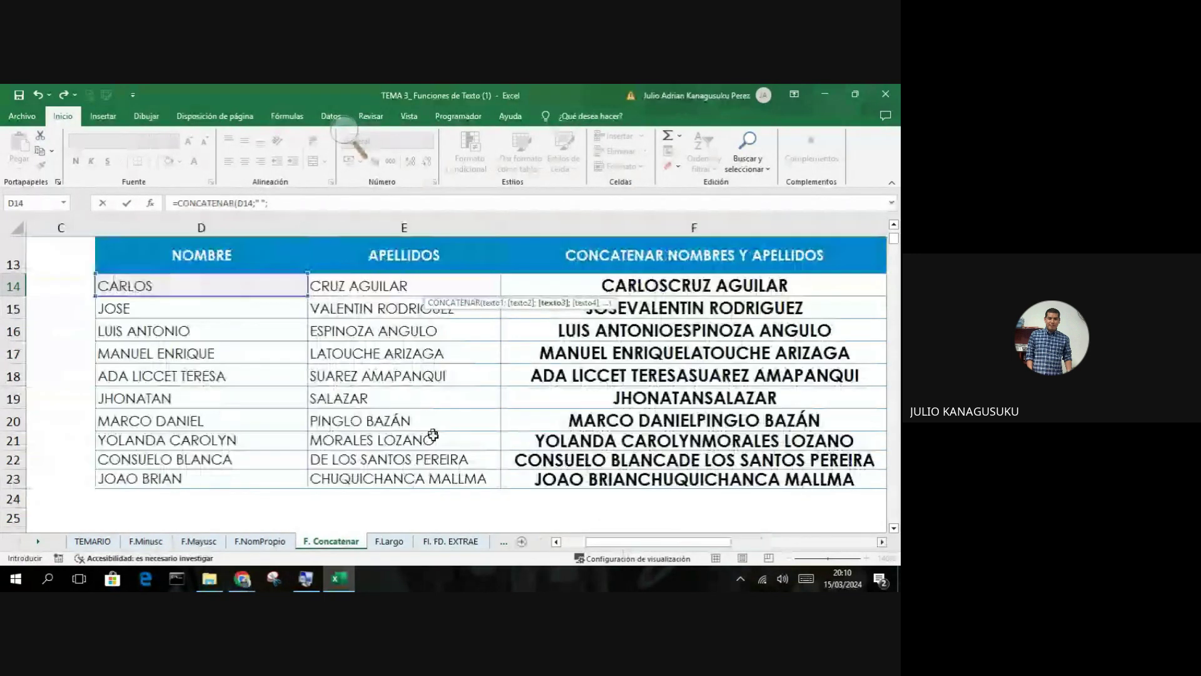
left_click(409, 285)
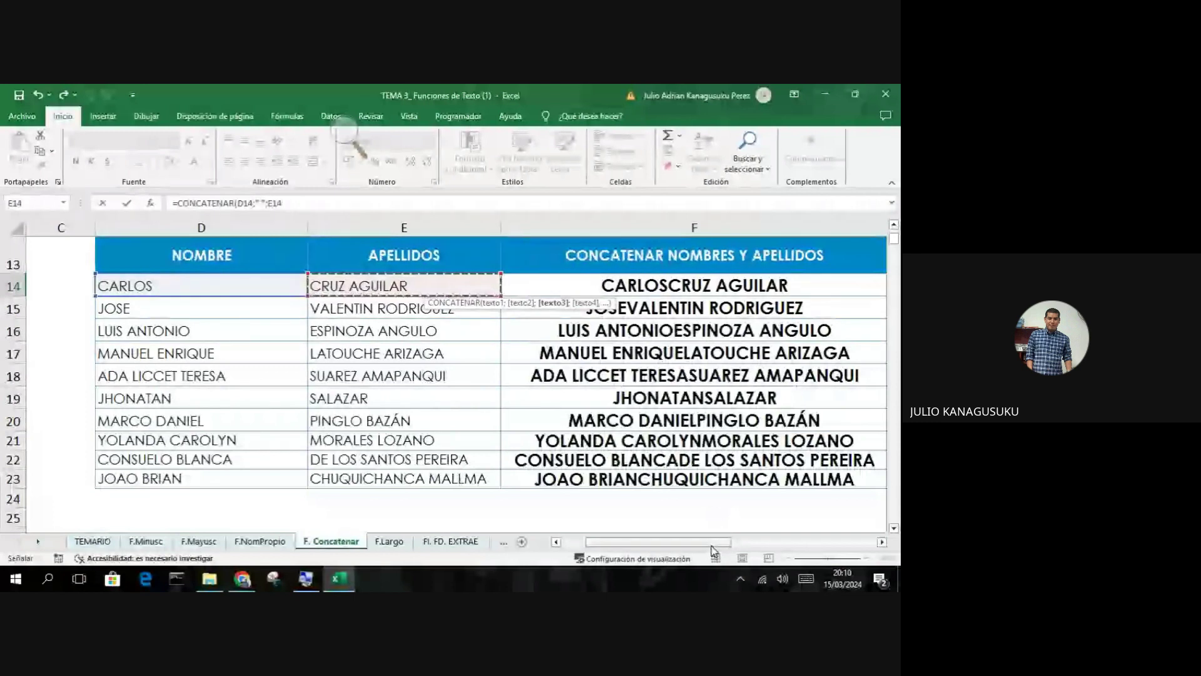
left_click_drag(715, 543, 751, 543)
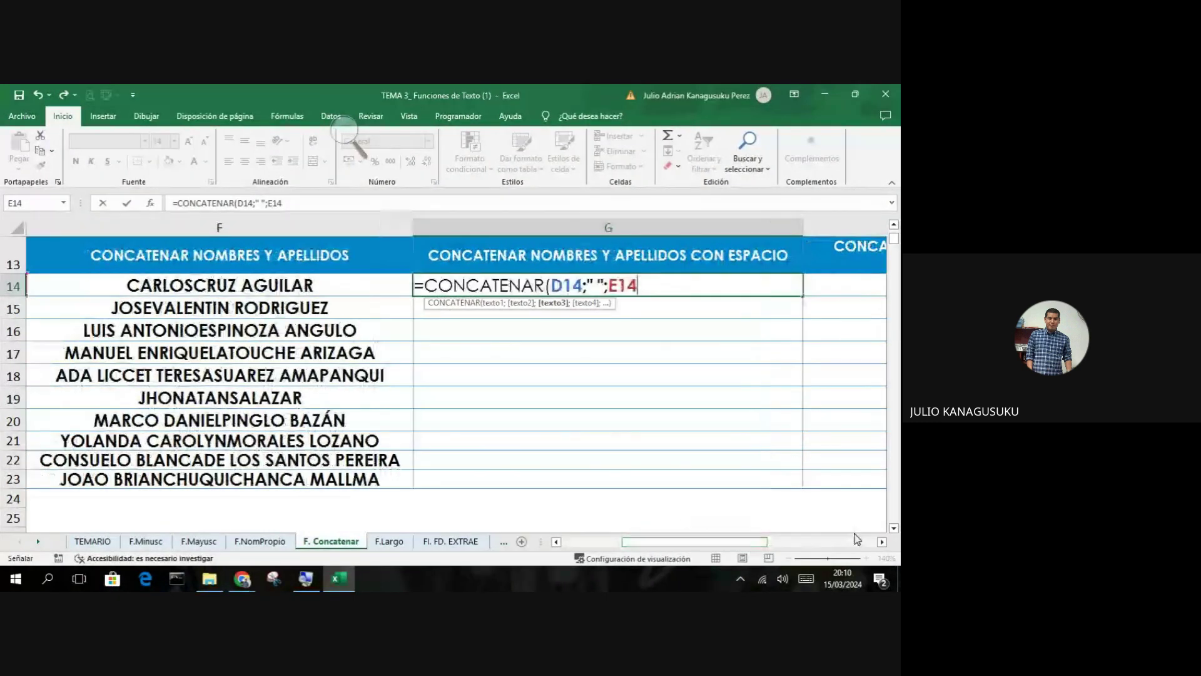
type(")")
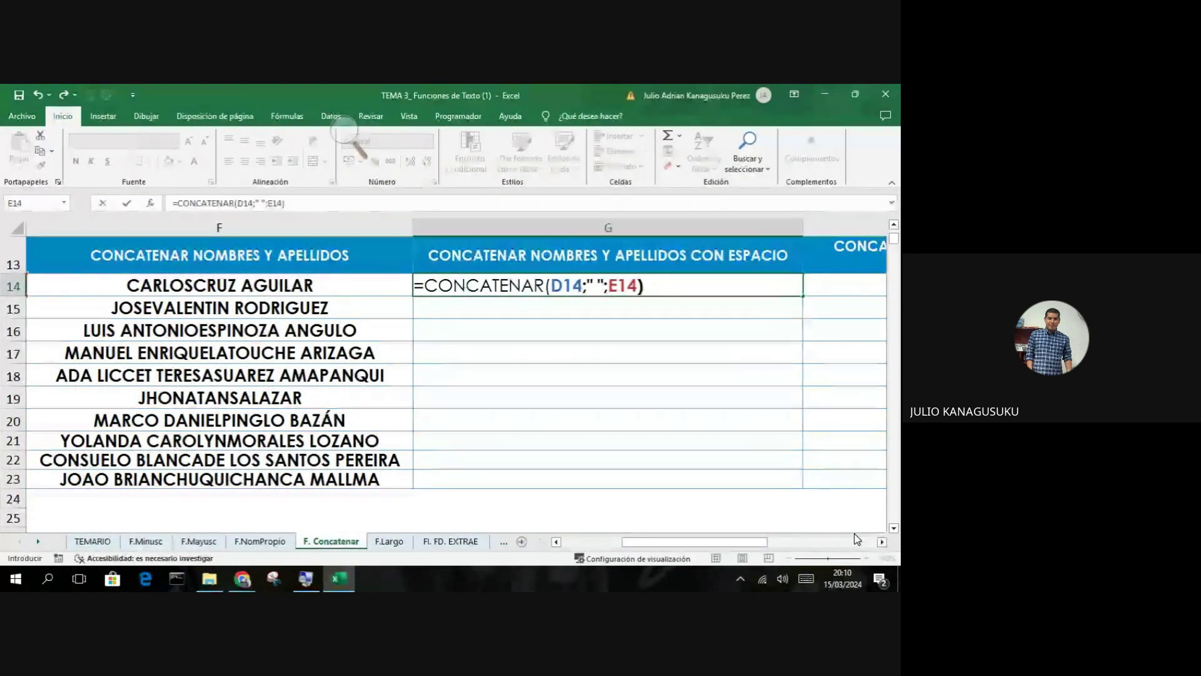
key("Return")
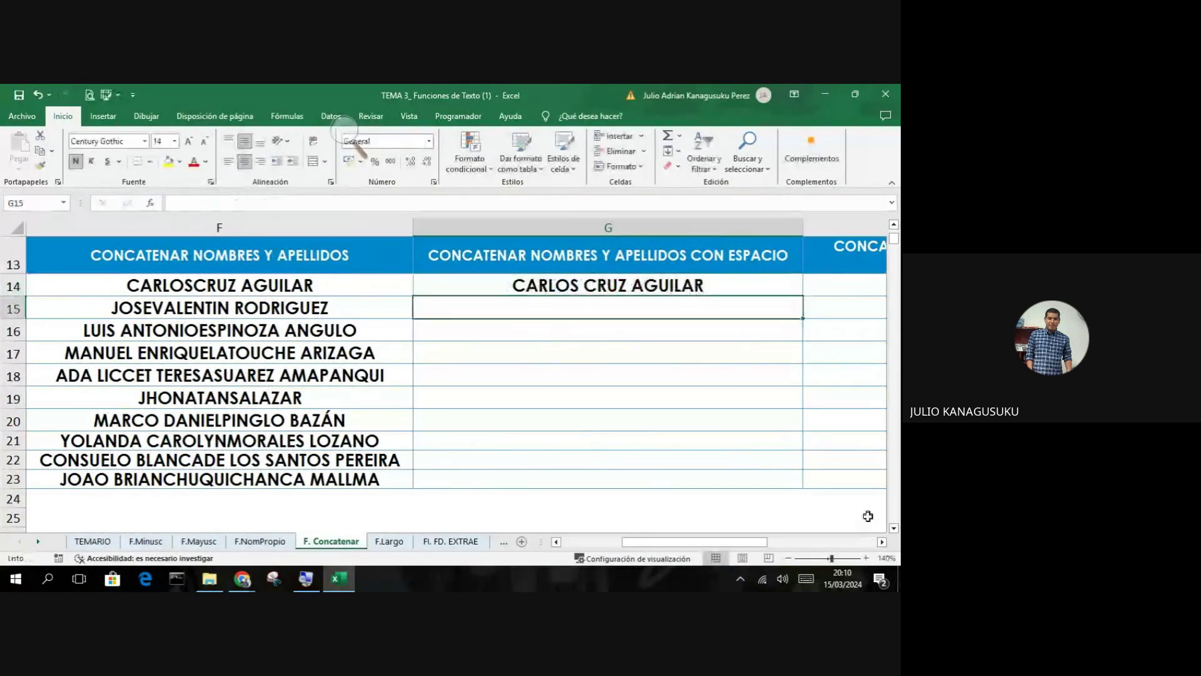
- Fill the spaced formula down to G23 and check the row 17 result
left_click(794, 279)
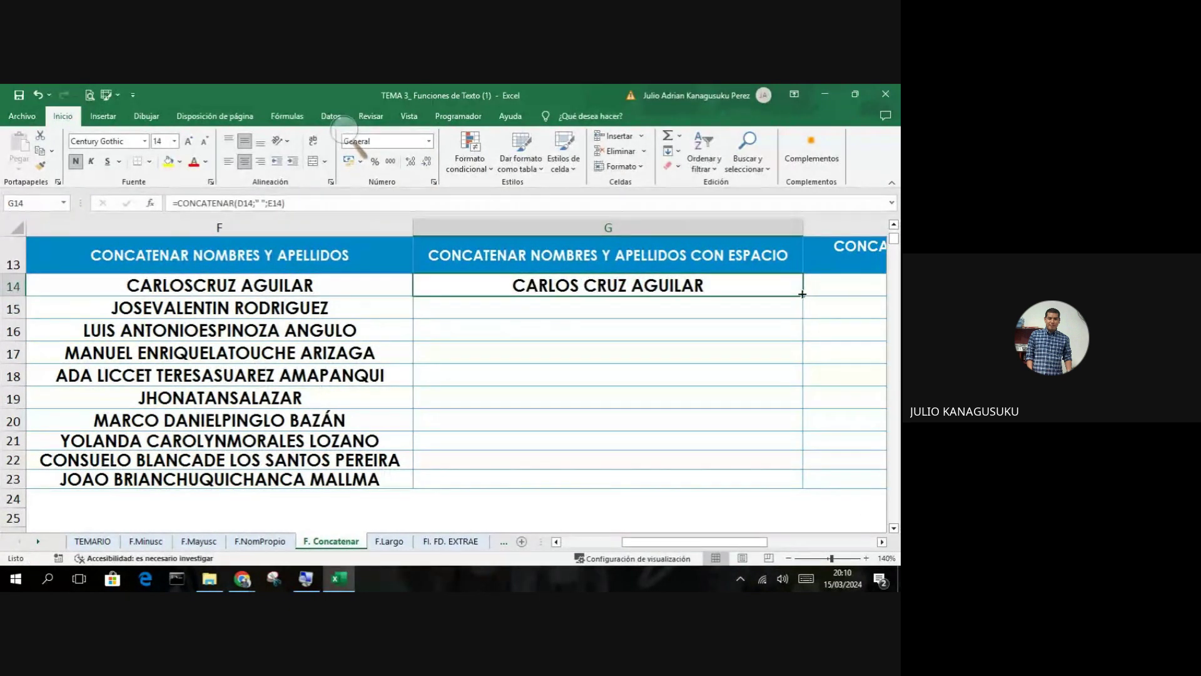
double_click(802, 294)
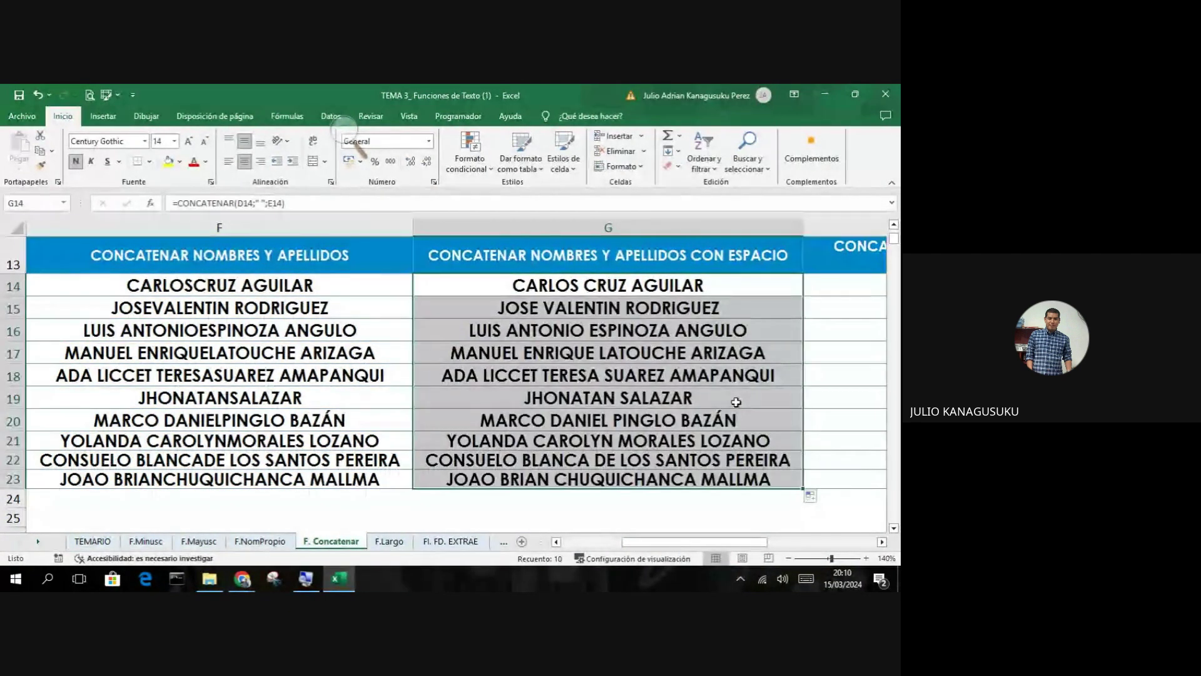
scroll(576, 393, "down", 1)
scroll(698, 354, "up", 1)
left_click(698, 354)
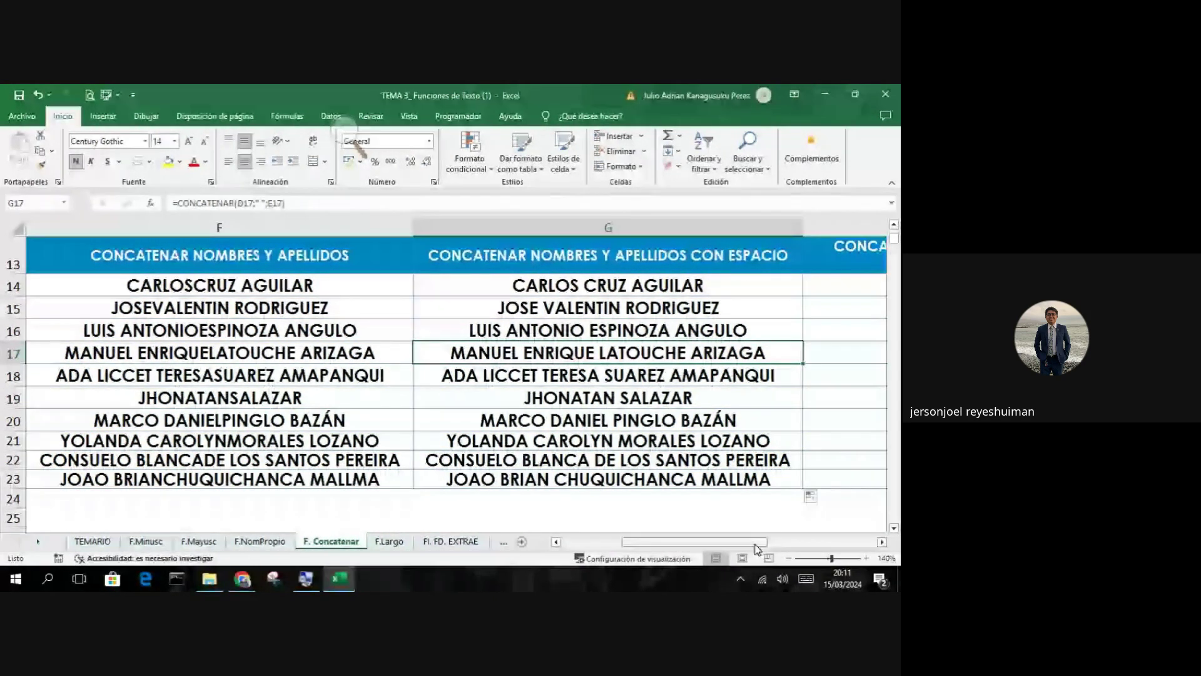
left_click_drag(756, 546, 761, 547)
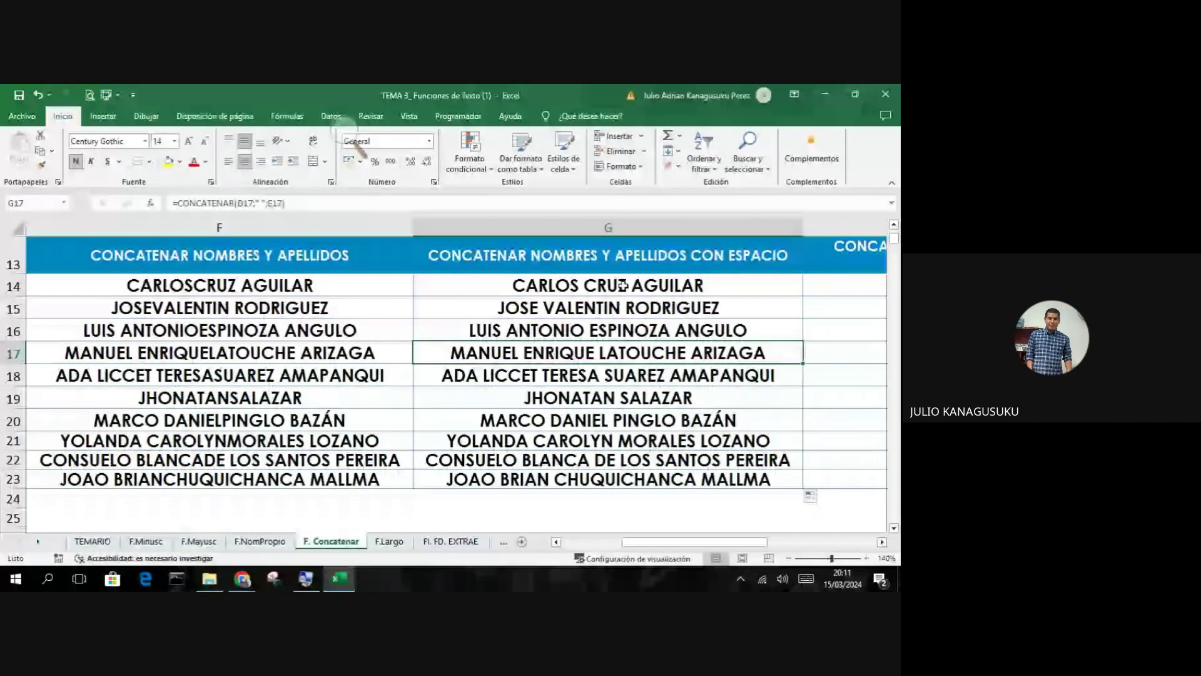
left_click_drag(622, 286, 637, 478)
- Copy the spaced full names and create a new blank workbook
key("ctrl+c")
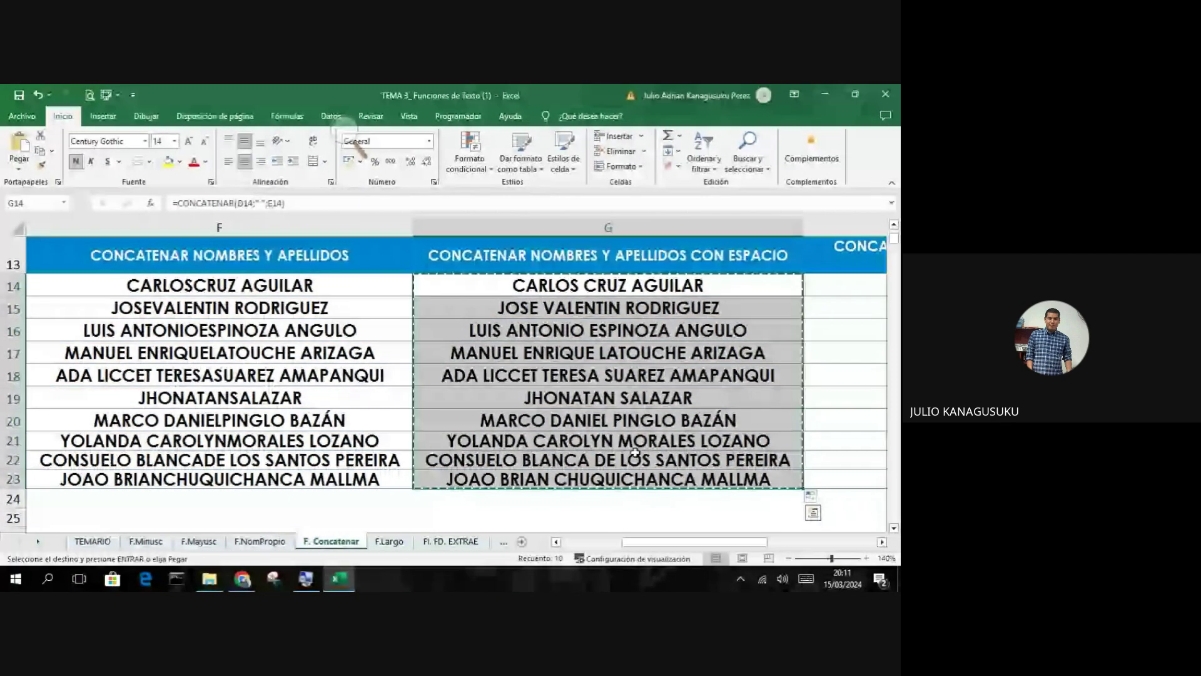
left_click(21, 116)
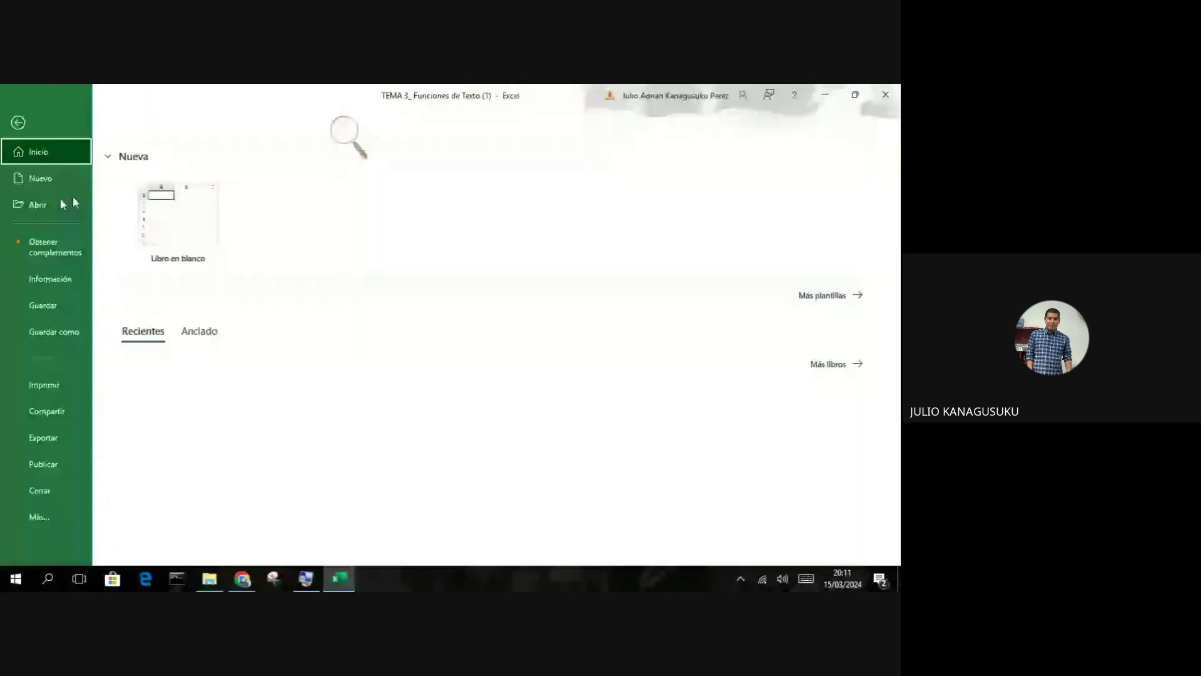
left_click(164, 209)
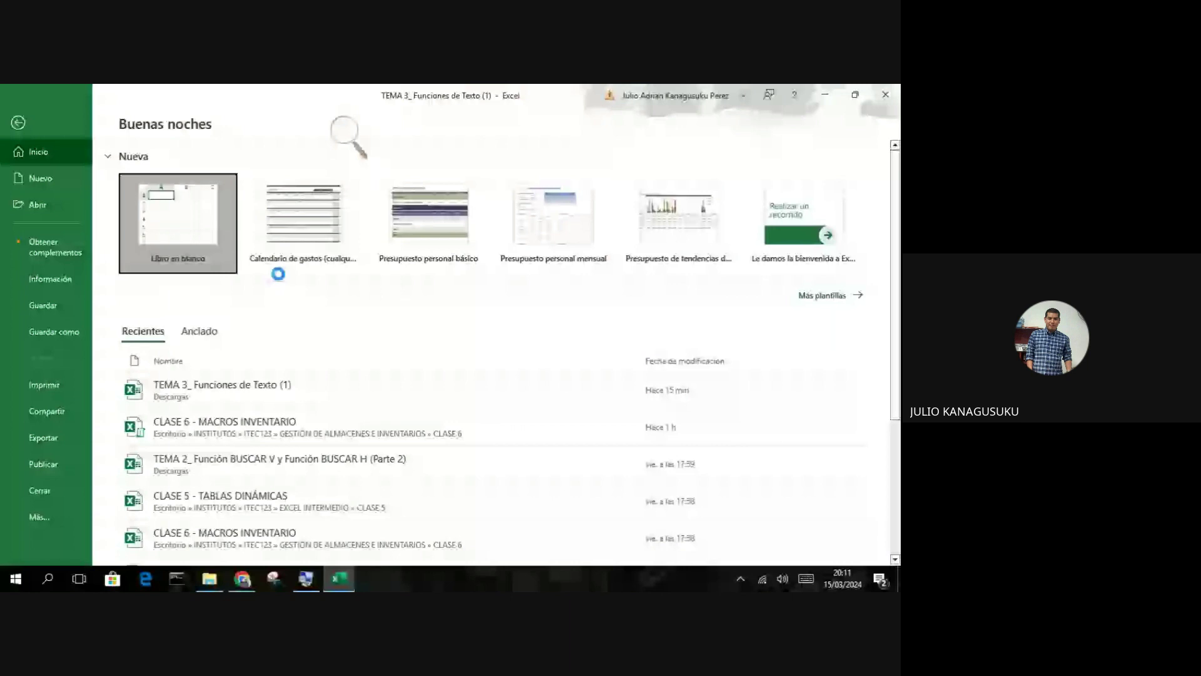
- Select B2 in Libro1, zoom to 150%, and undo the #¡REF! paste
left_click(117, 259)
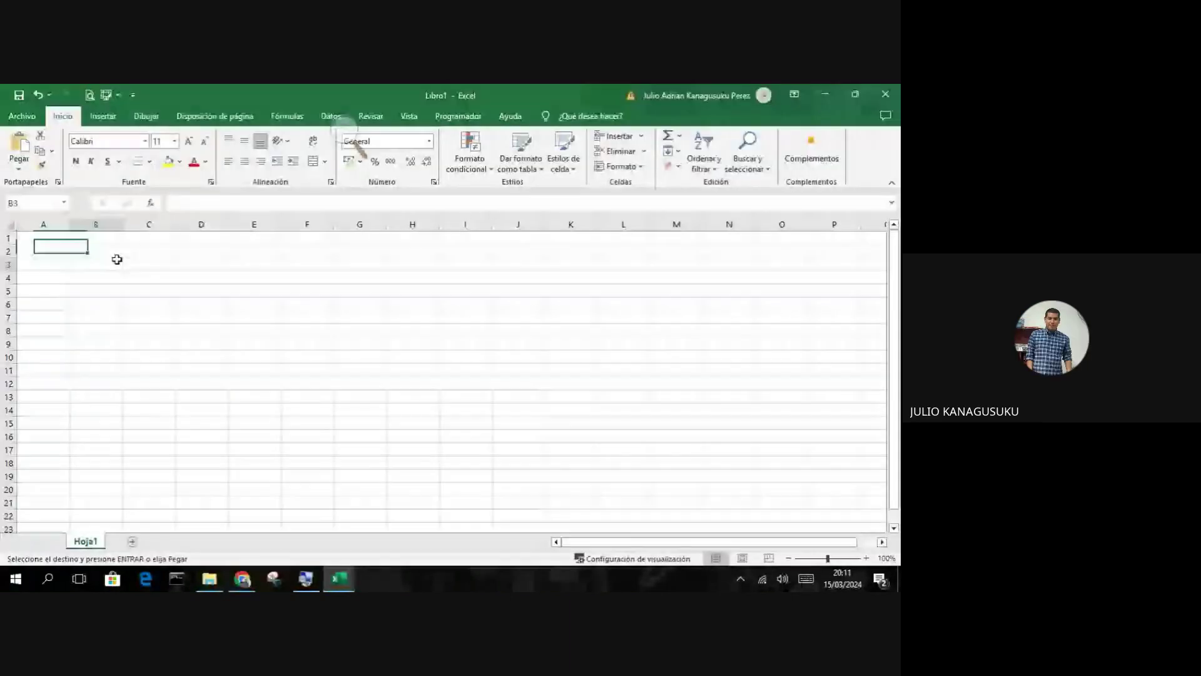
left_click(116, 253)
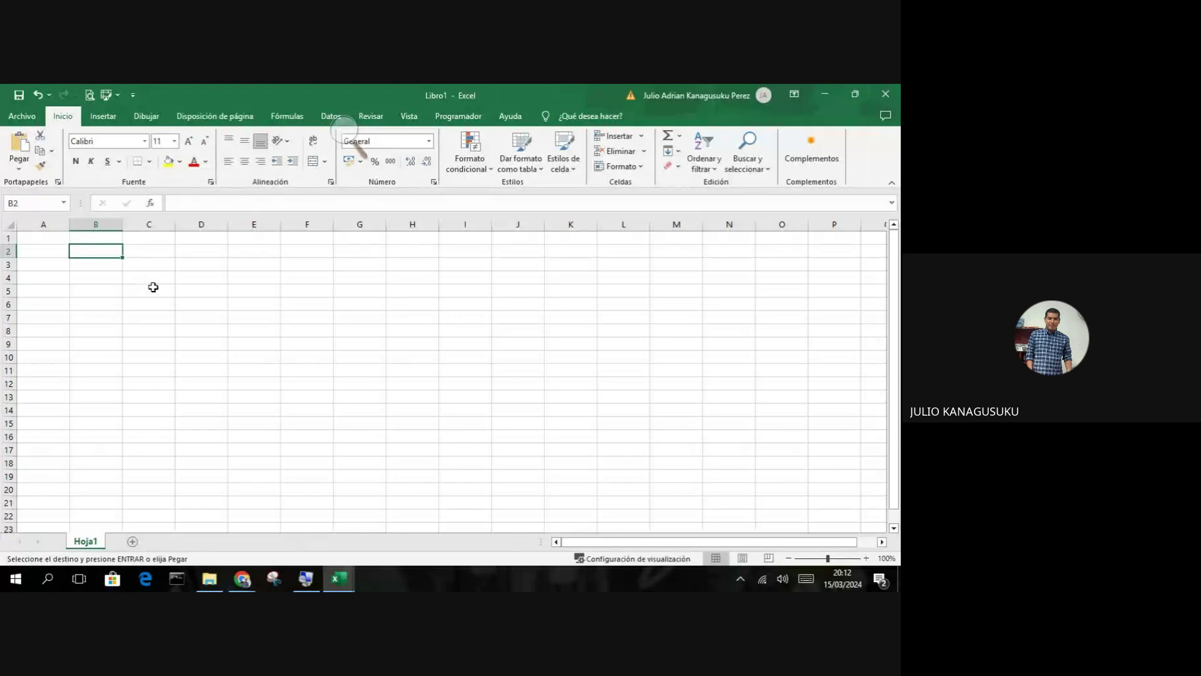
left_click(866, 558)
left_click(866, 558)
left_click(866, 558)
left_click(867, 559)
left_click(866, 558)
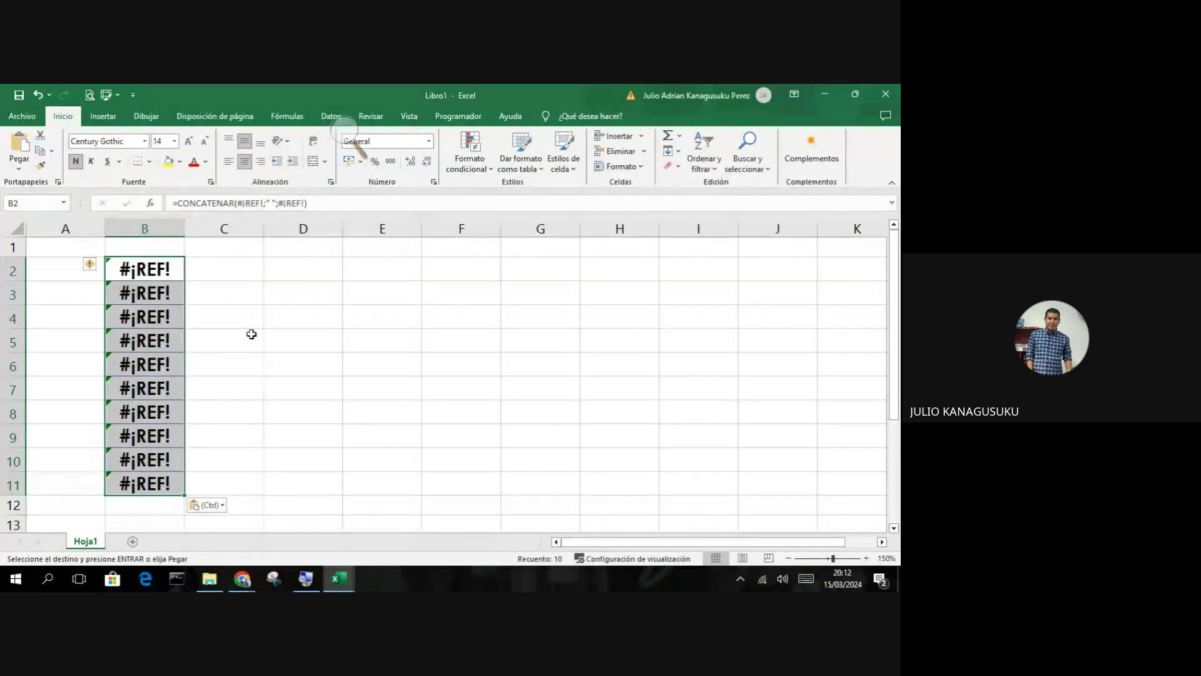
key("ctrl+z")
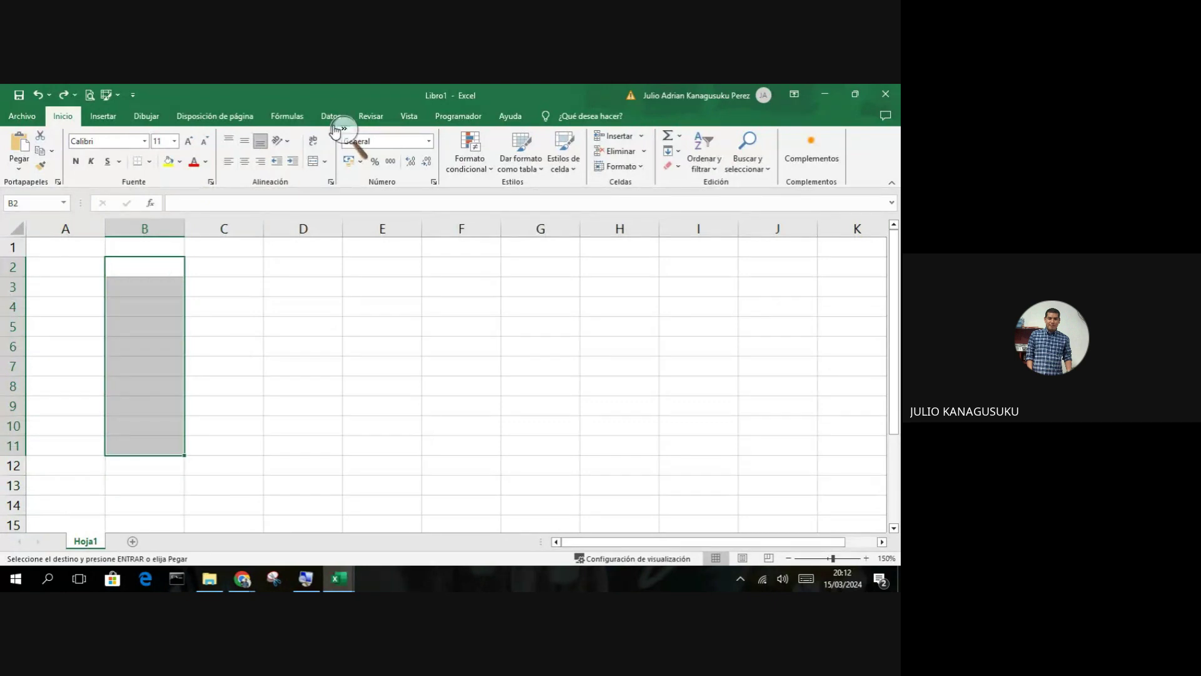
- Paste the copied full names into B2 as values only
left_click(345, 129)
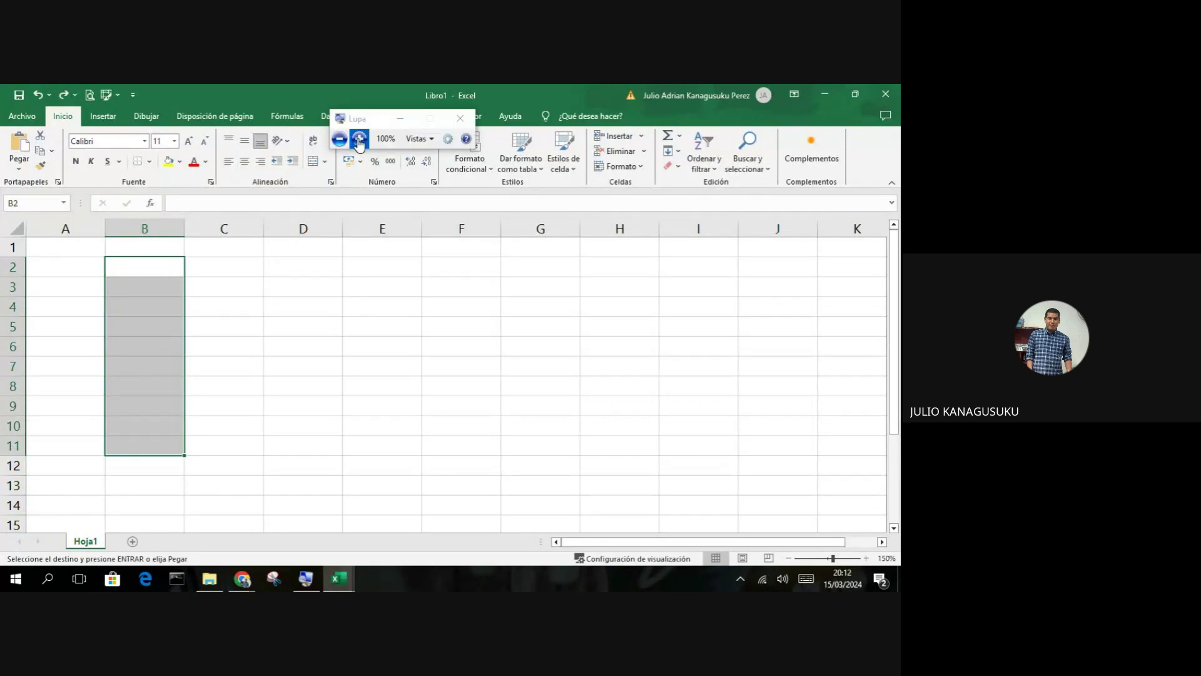
left_click(358, 139)
left_click(150, 267)
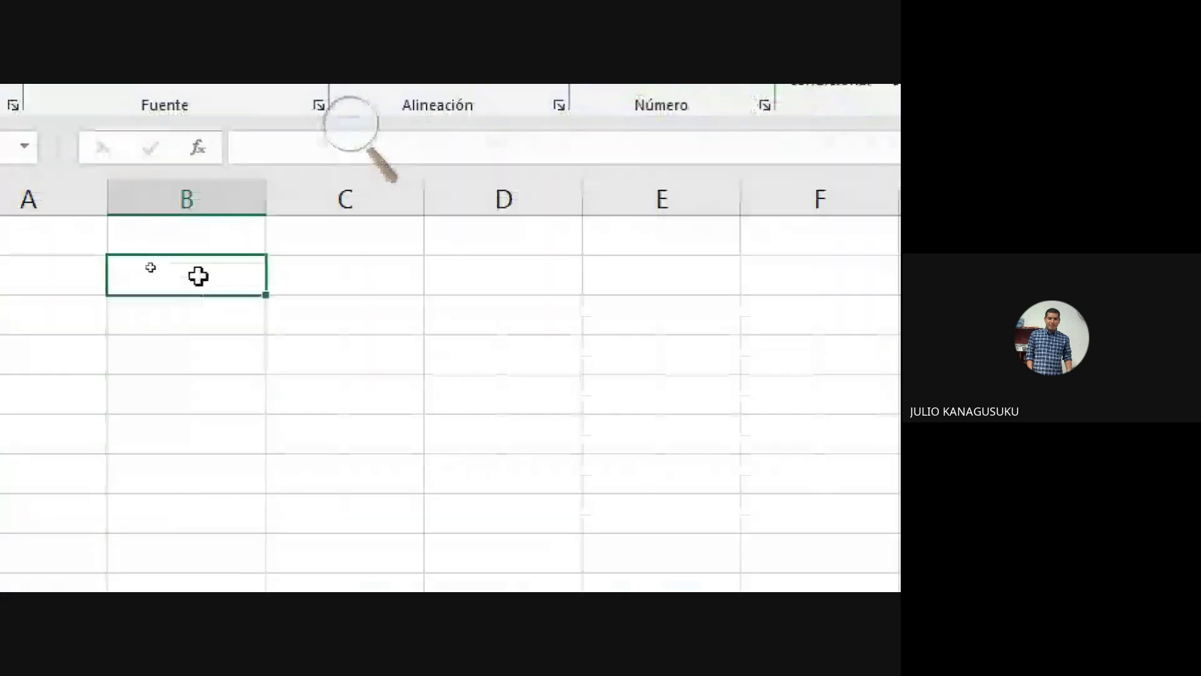
right_click(150, 267)
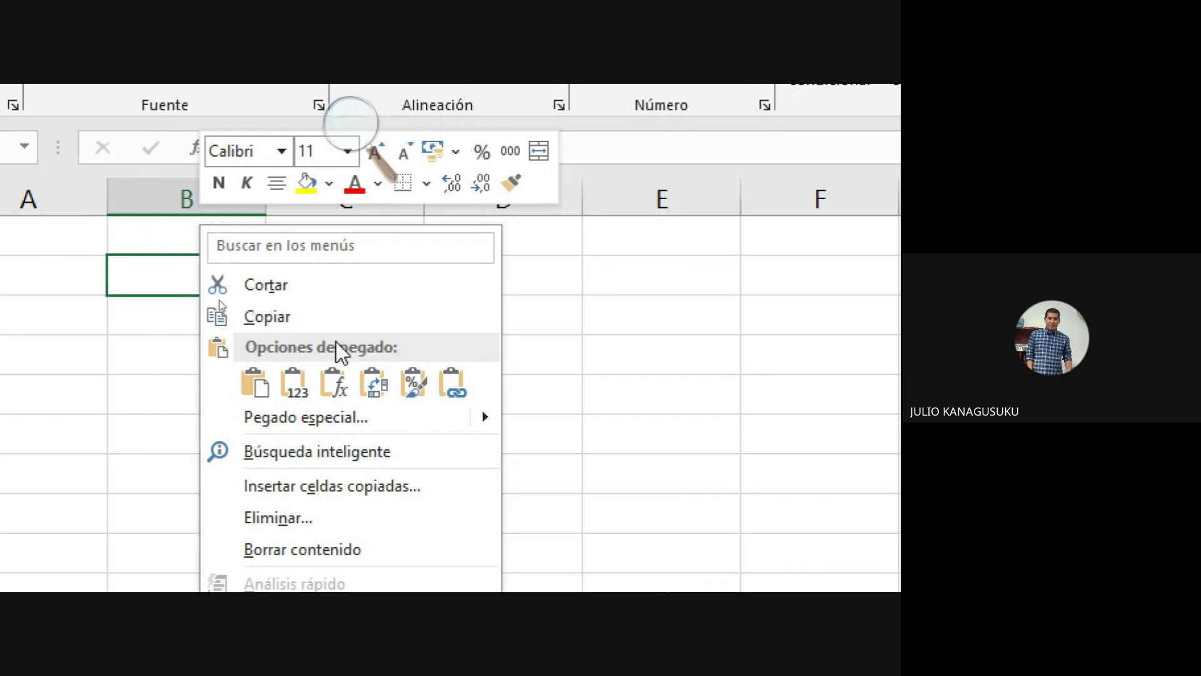
left_click(302, 389)
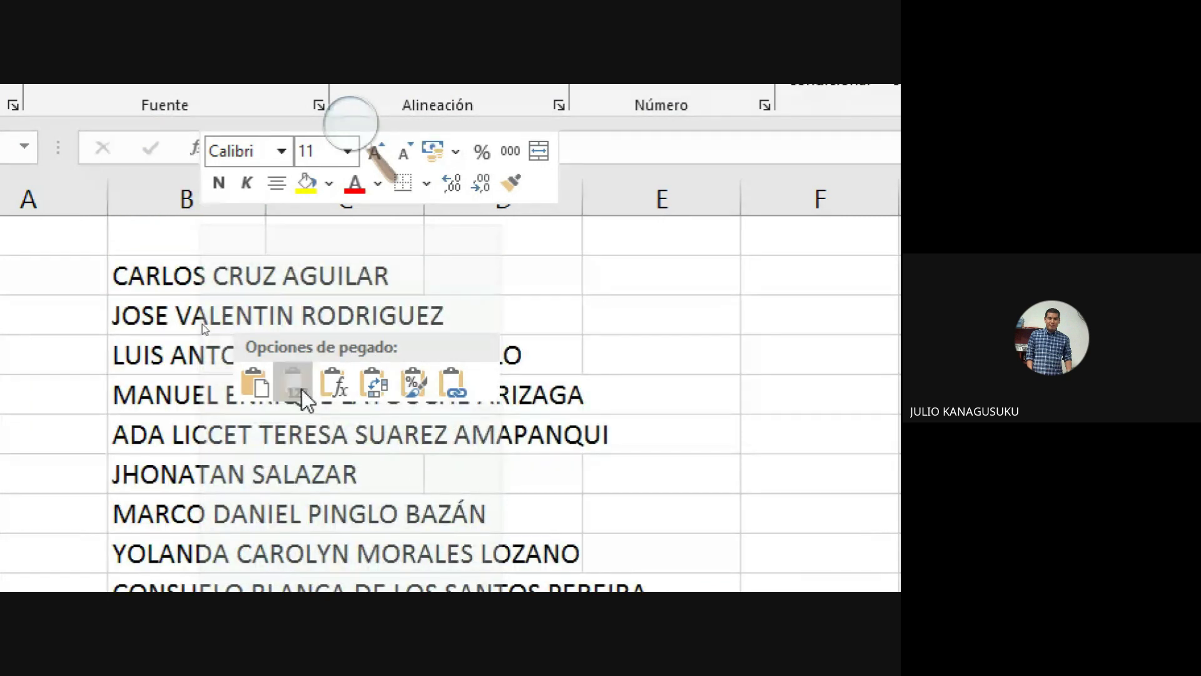
- Autofit column B to the full names and check a pasted cell
double_click(265, 198)
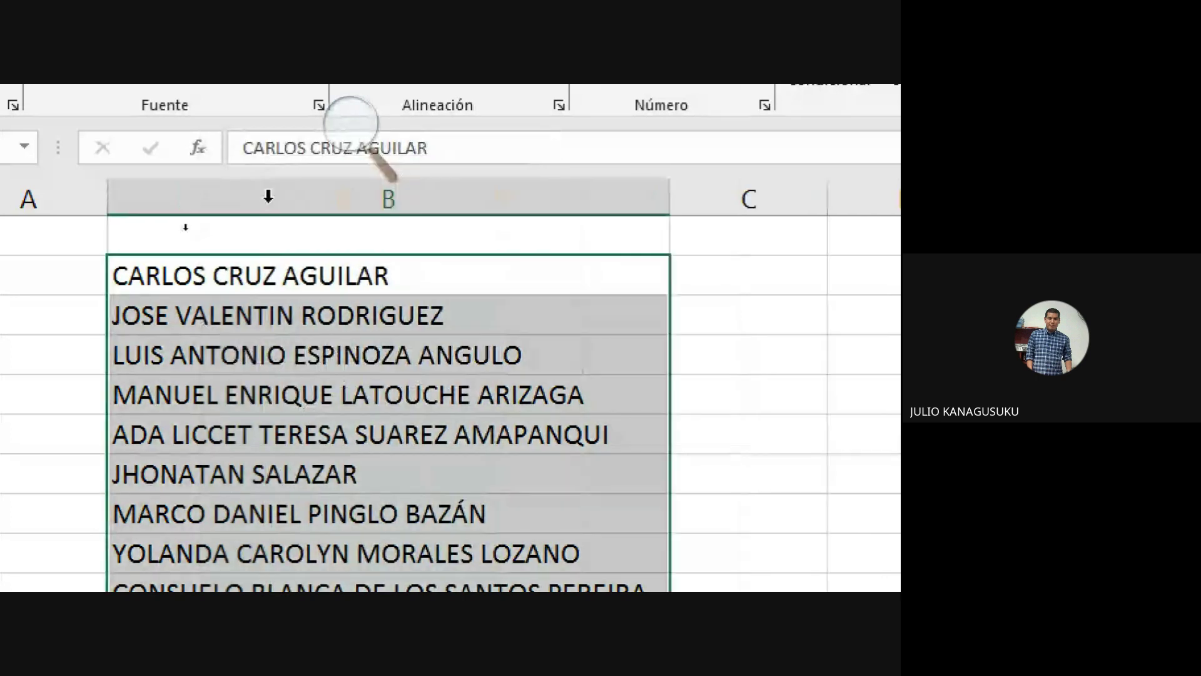
left_click(350, 433)
scroll(350, 338, "down", 1)
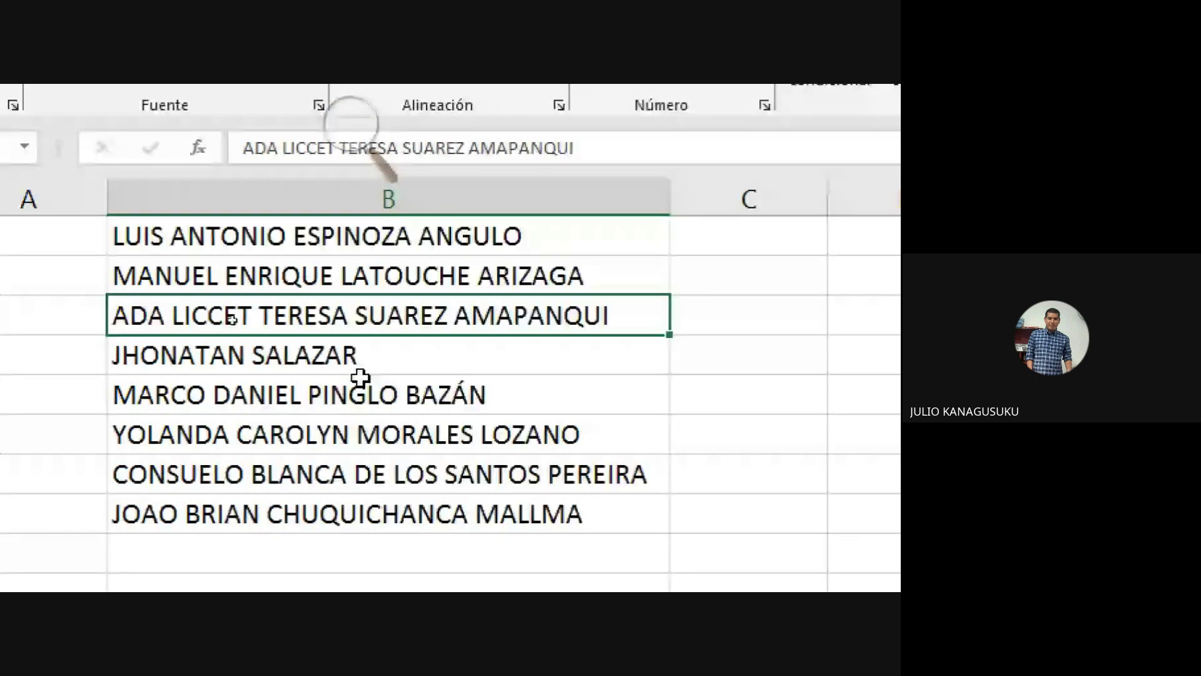
scroll(367, 432, "up", 1)
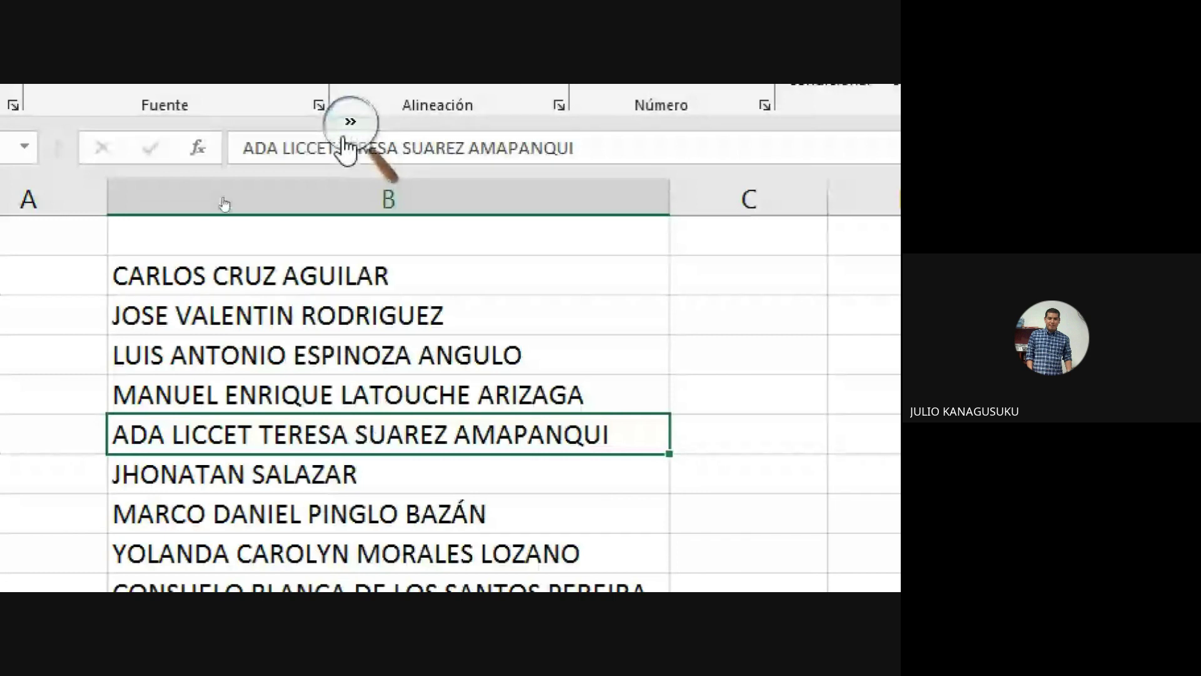
left_click(349, 123)
left_click(343, 144)
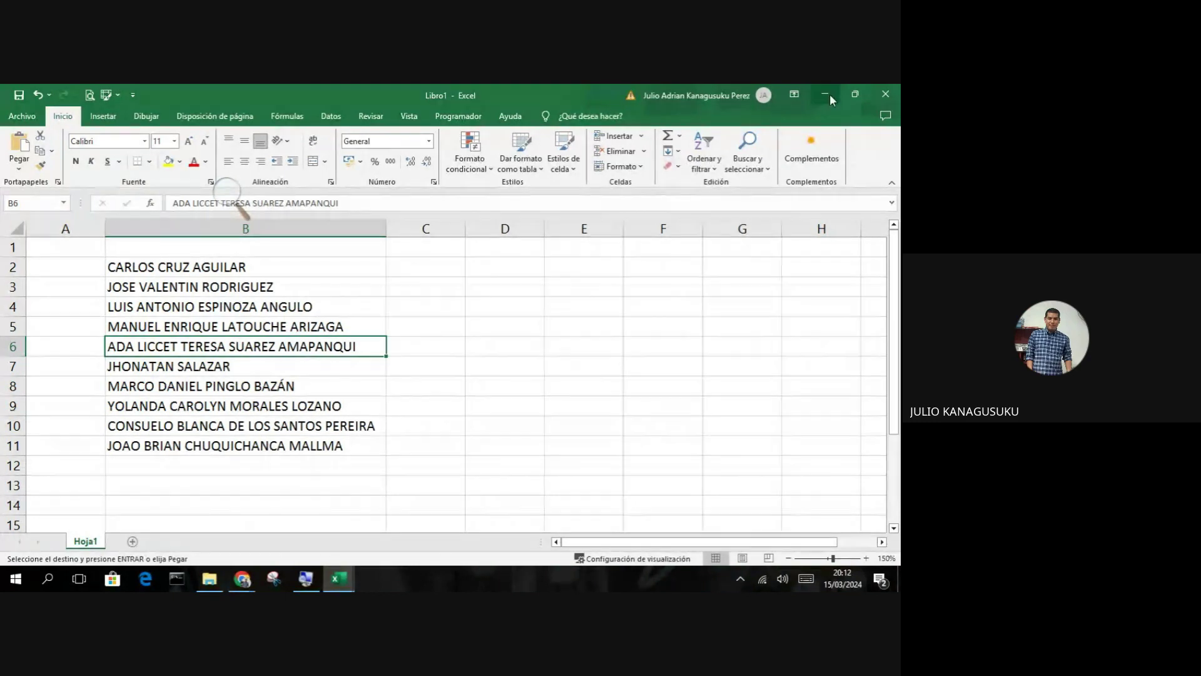
- Back in the TEMA 3 workbook's F. Concatenar sheet, begin a formula in H14
key("alt+Tab")
left_click(605, 375)
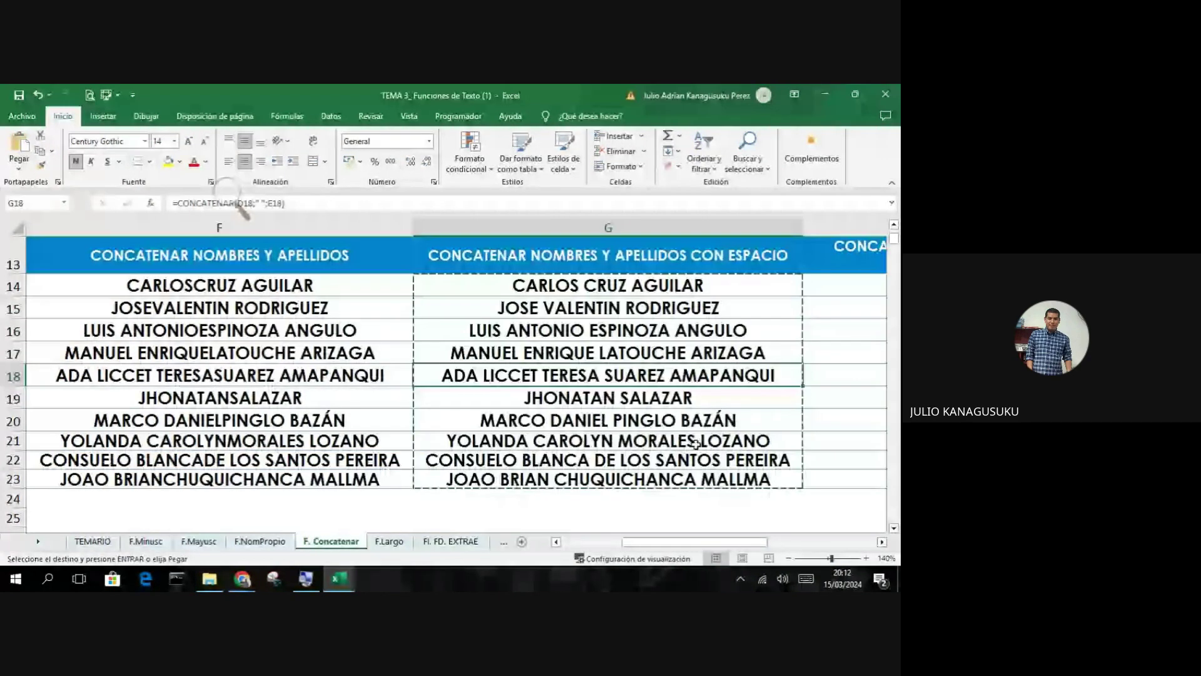
scroll(707, 469, "right", 1)
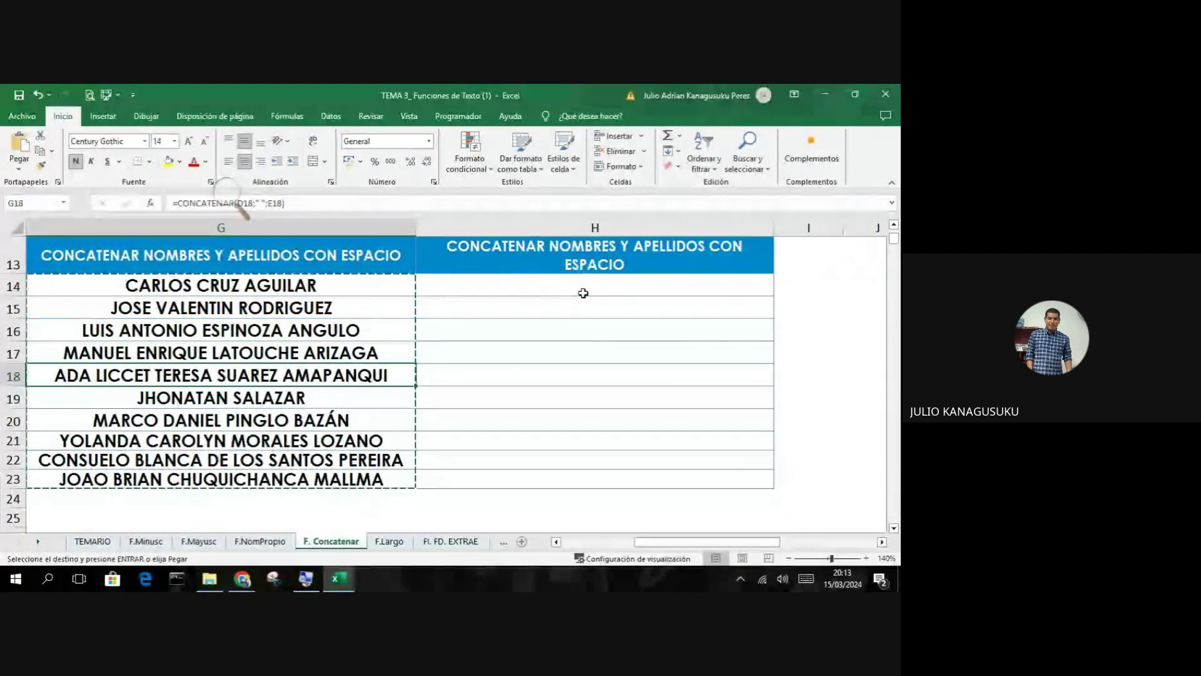
left_click(583, 293)
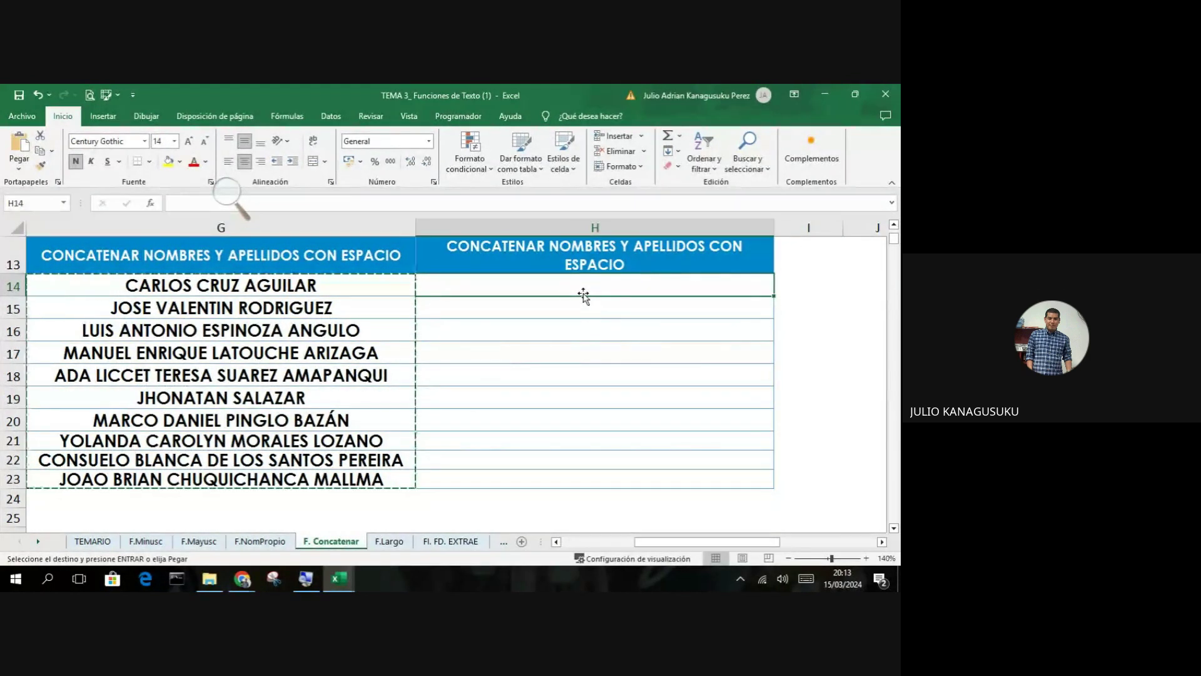
type("=")
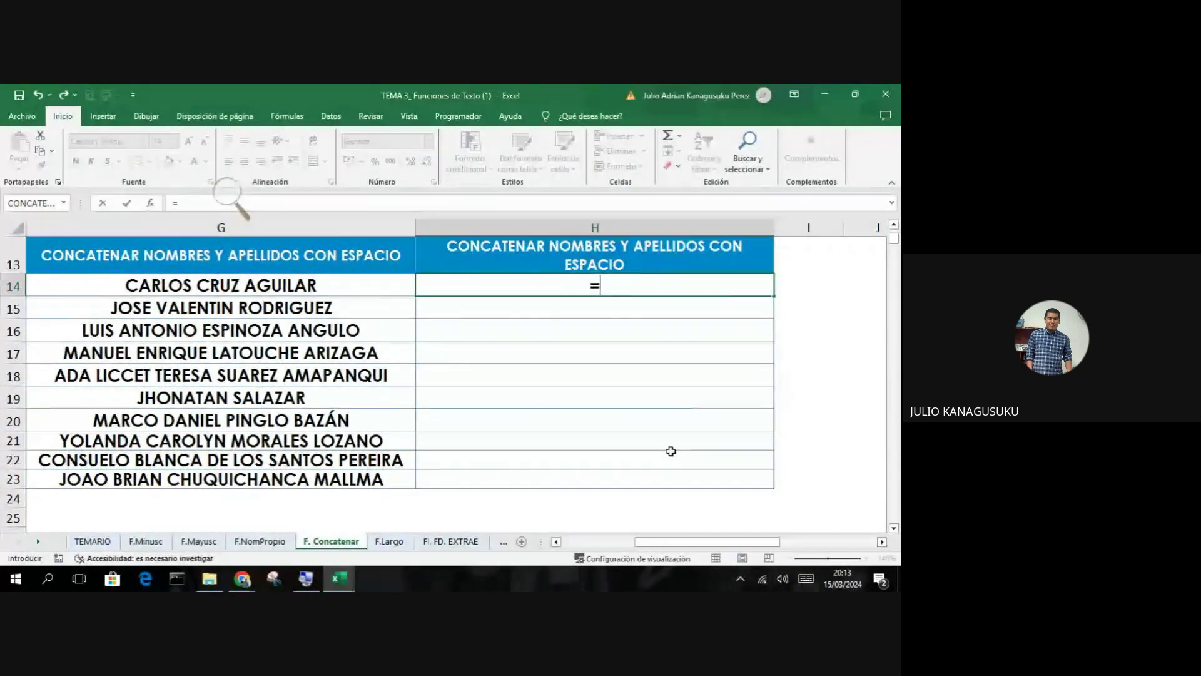
left_click_drag(682, 542, 604, 546)
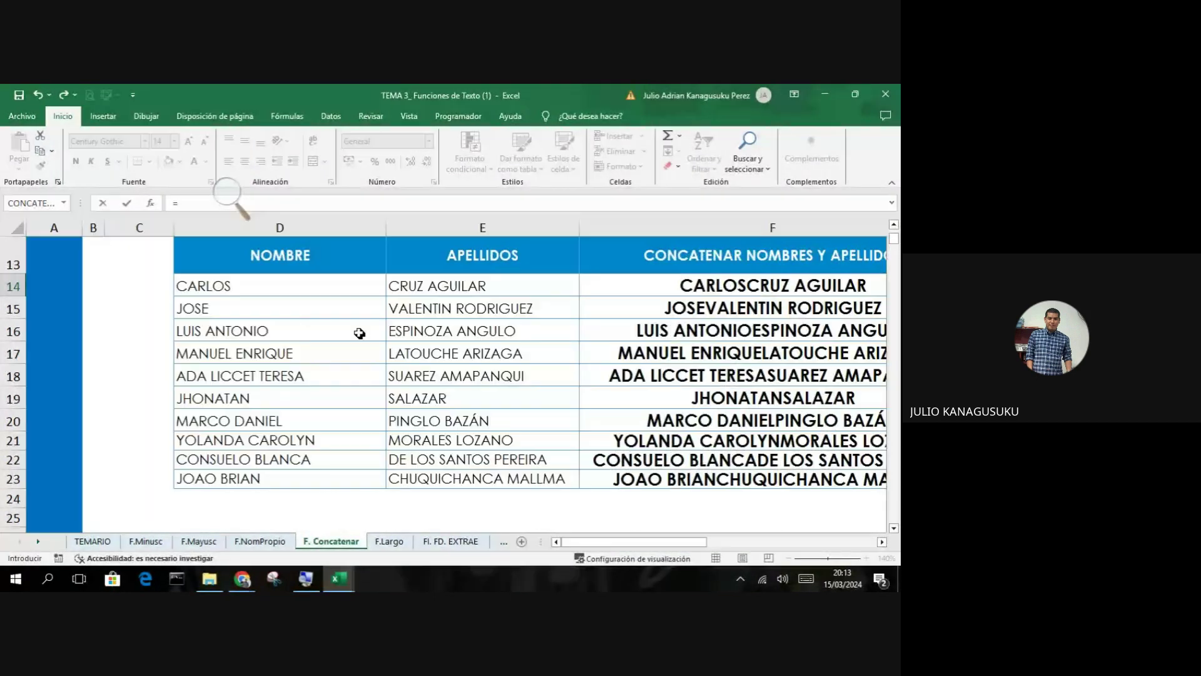
left_click(333, 288)
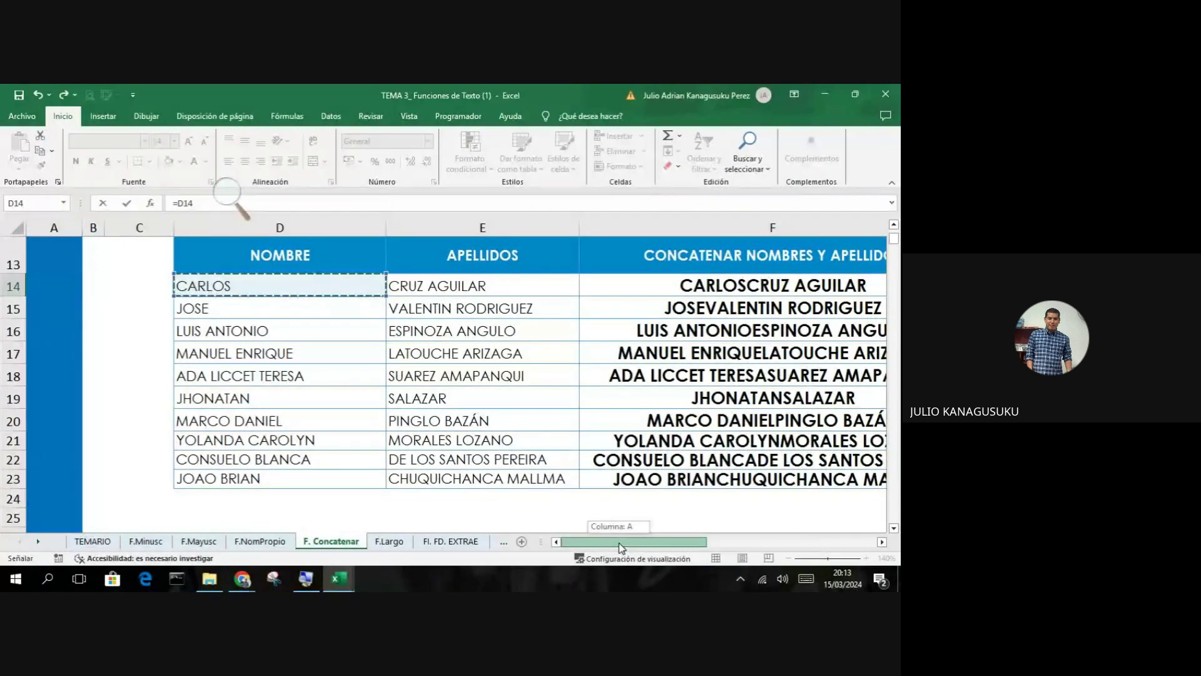
left_click_drag(632, 542, 693, 546)
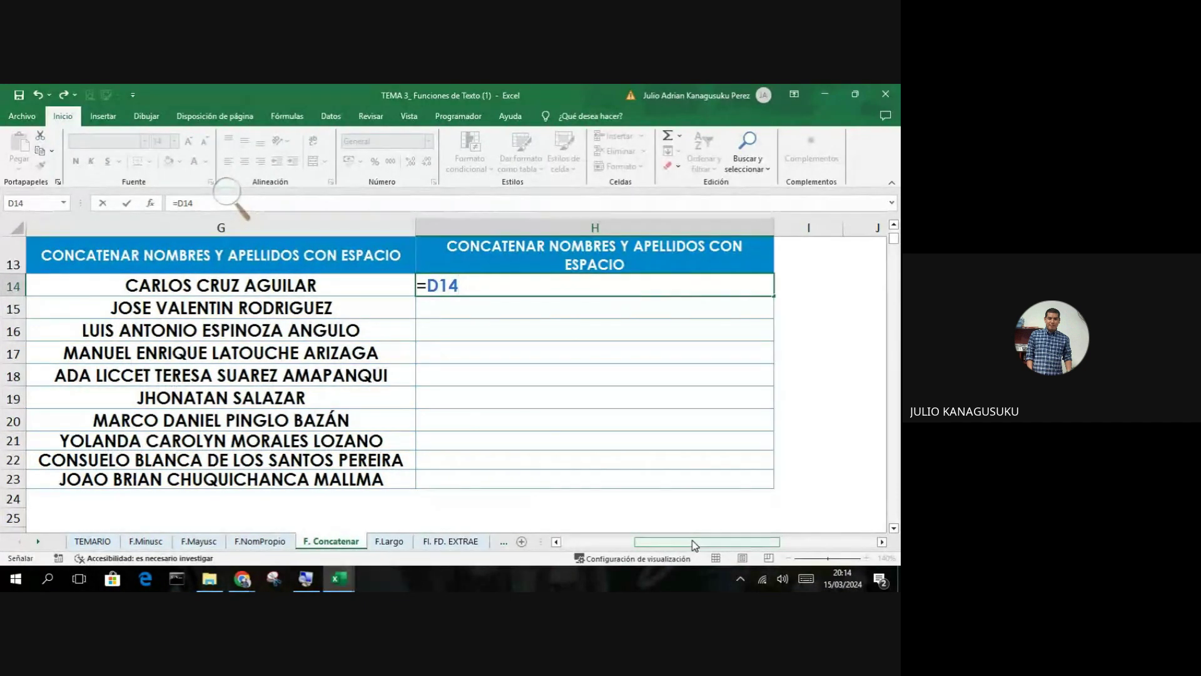
type("&")
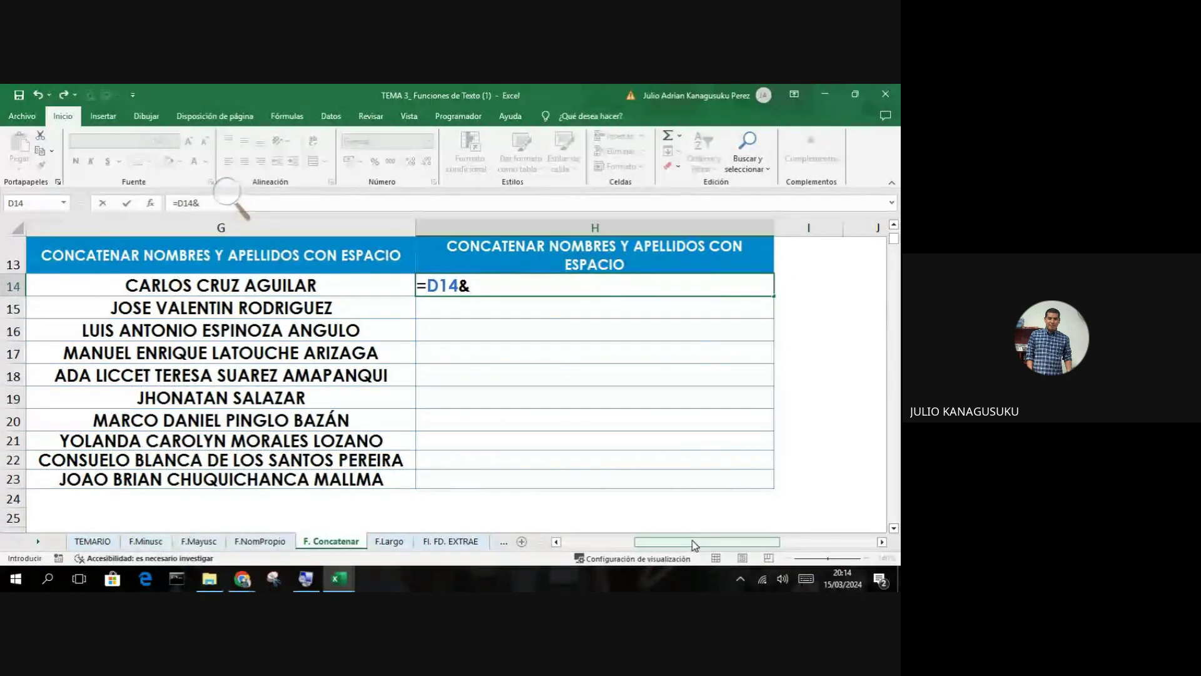
type("\" ")
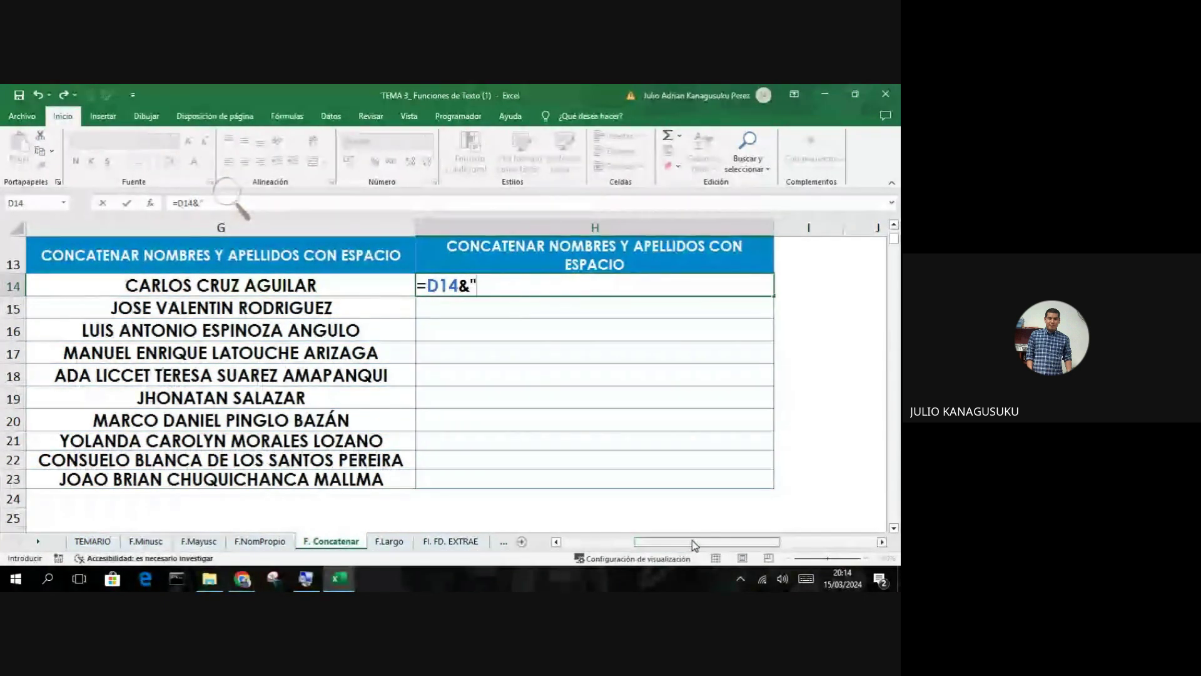
type("\"")
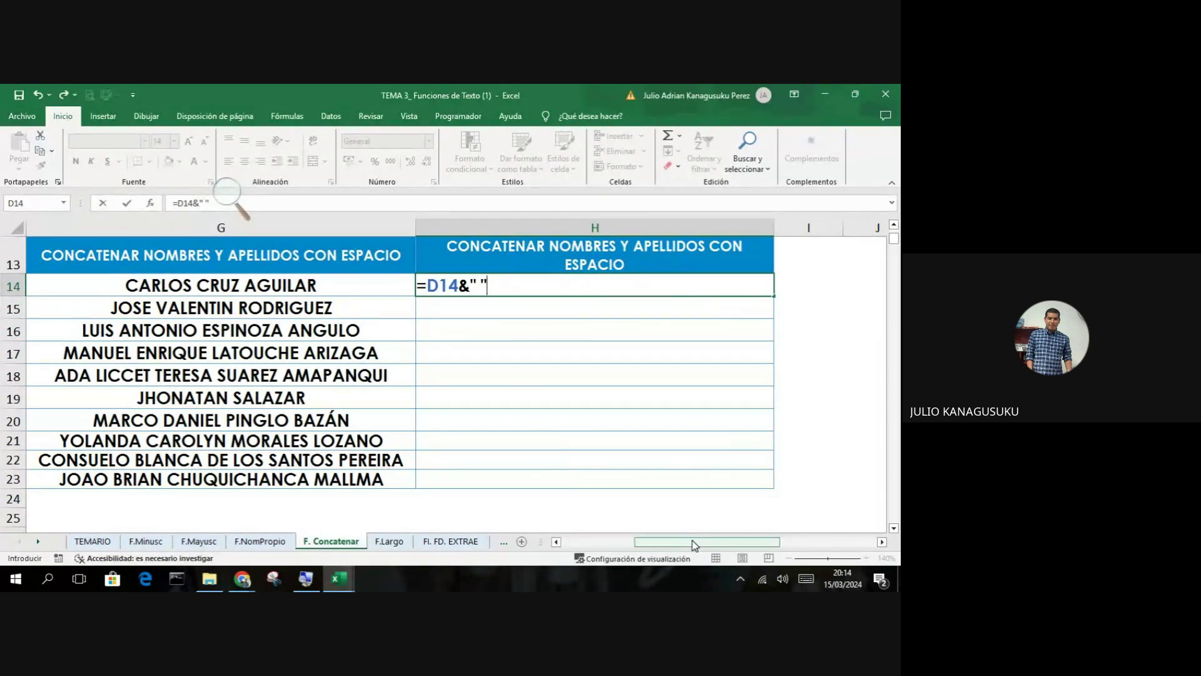
type("&")
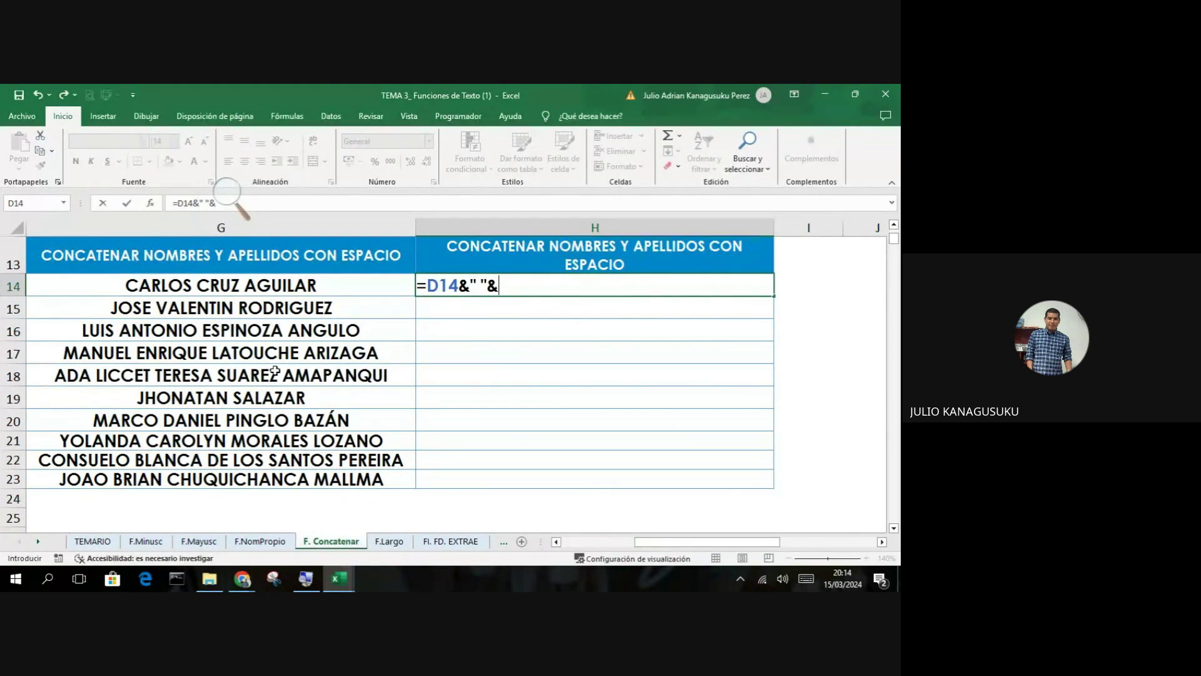
mouse_move(670, 545)
left_mouse_down()
mouse_move(621, 541)
mouse_move(710, 546)
left_mouse_up()
left_click(384, 286)
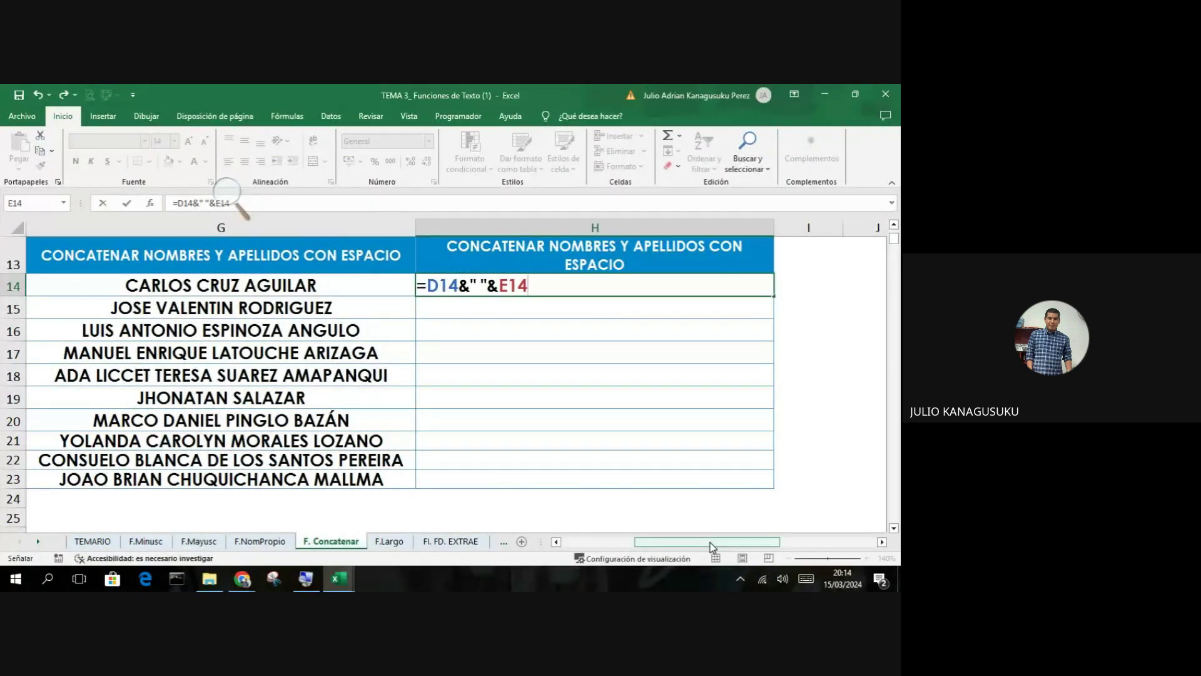
key("Return")
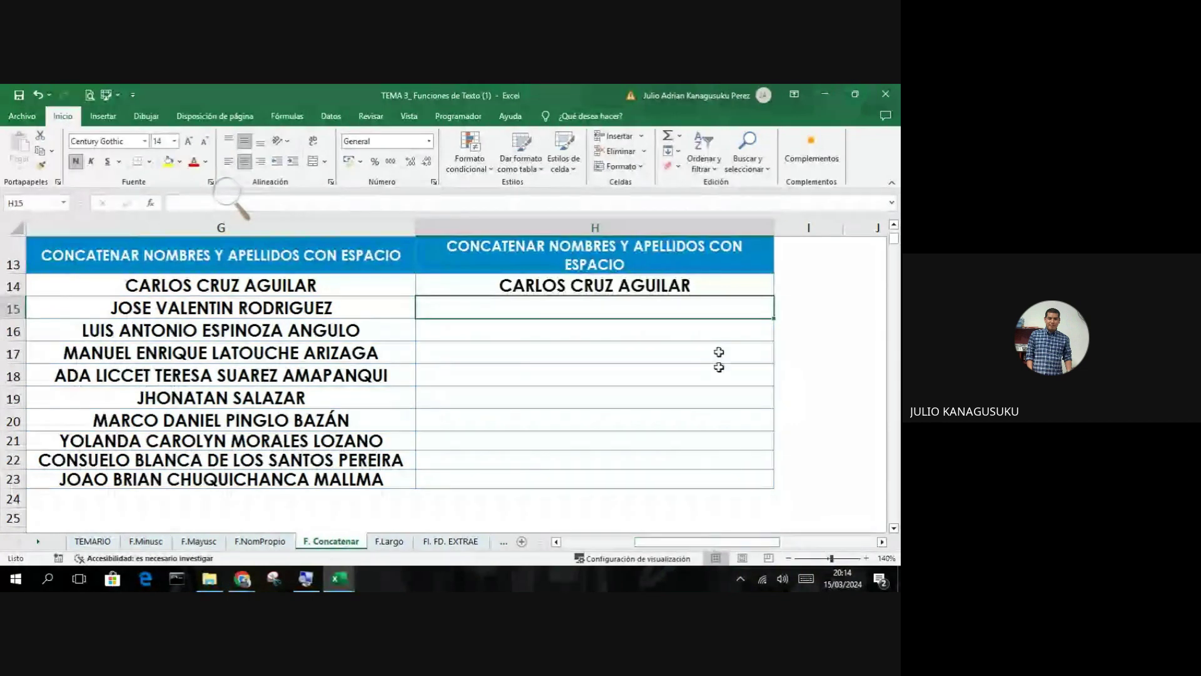
- Fill the H14 ampersand formula down to H23 and autofit column H's width
left_click(744, 289)
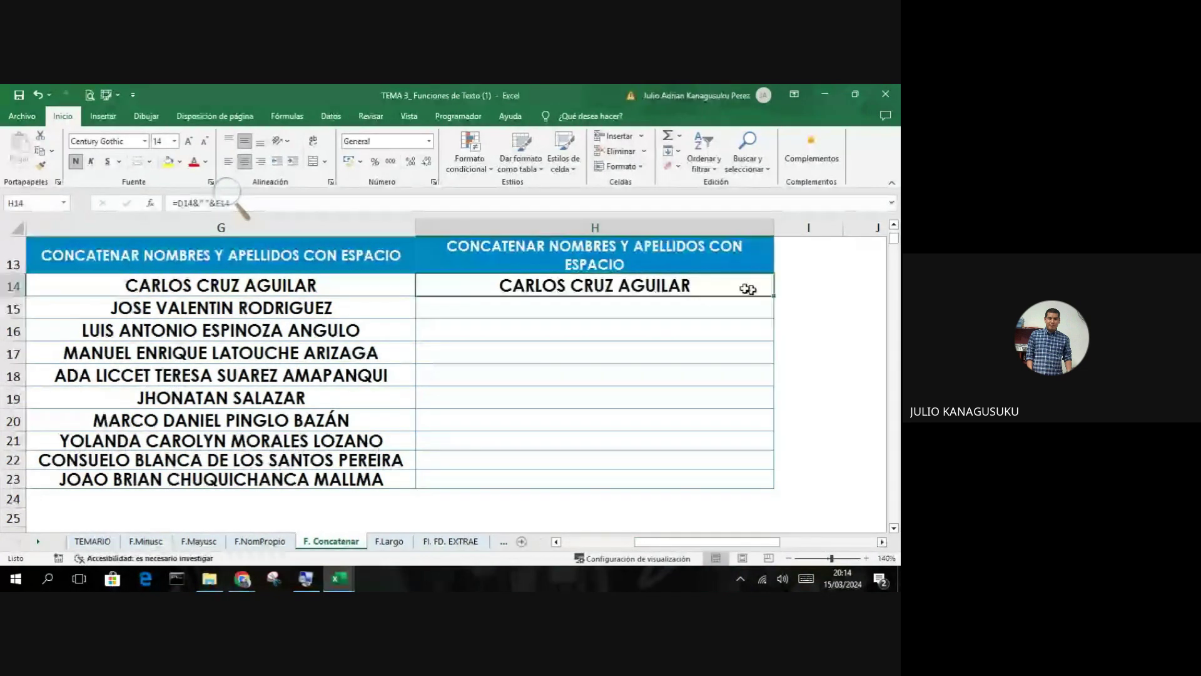
double_click(774, 296)
left_click(802, 425)
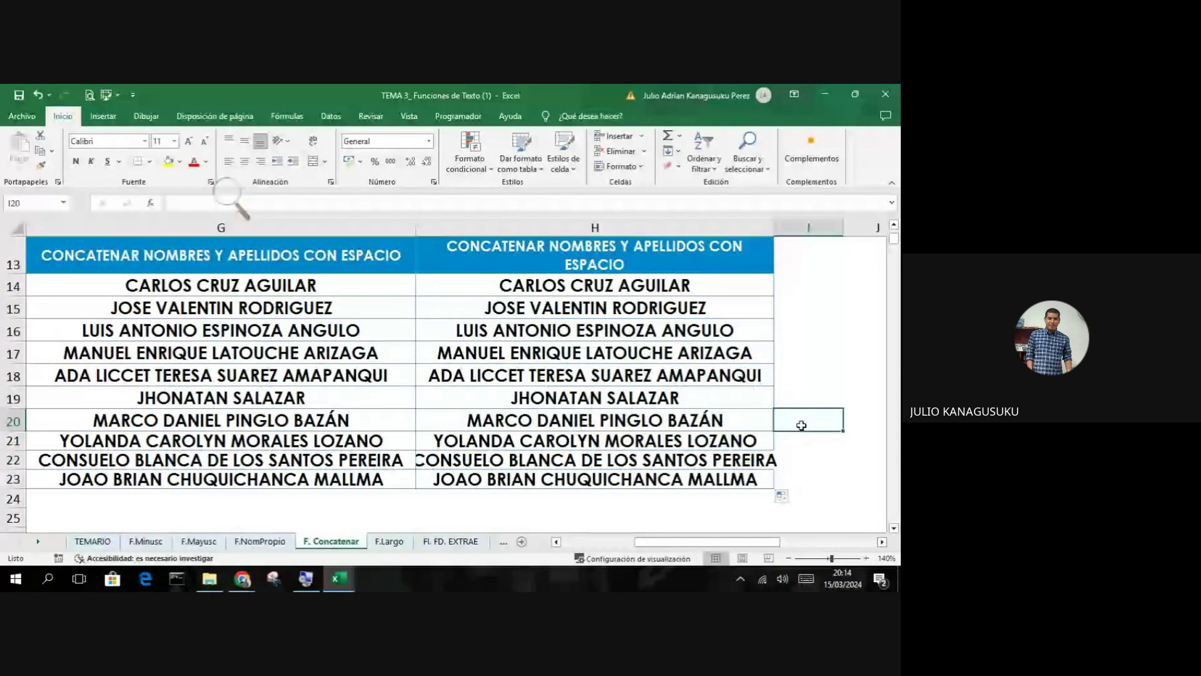
double_click(774, 228)
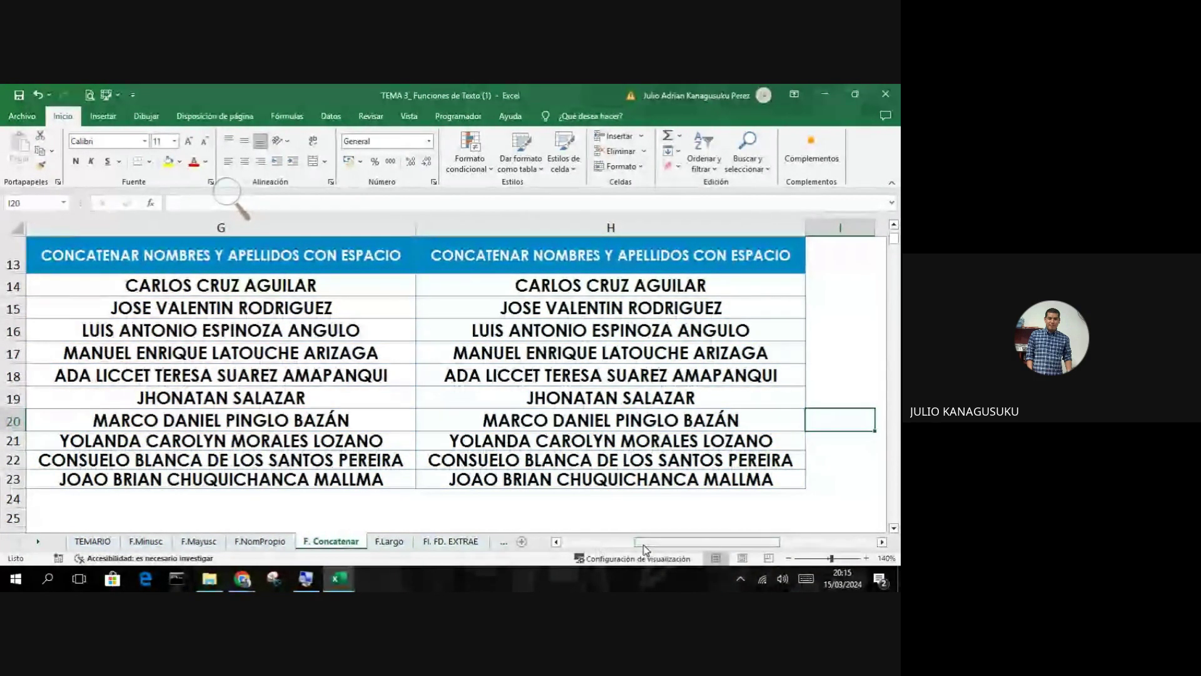
left_click_drag(646, 543, 610, 550)
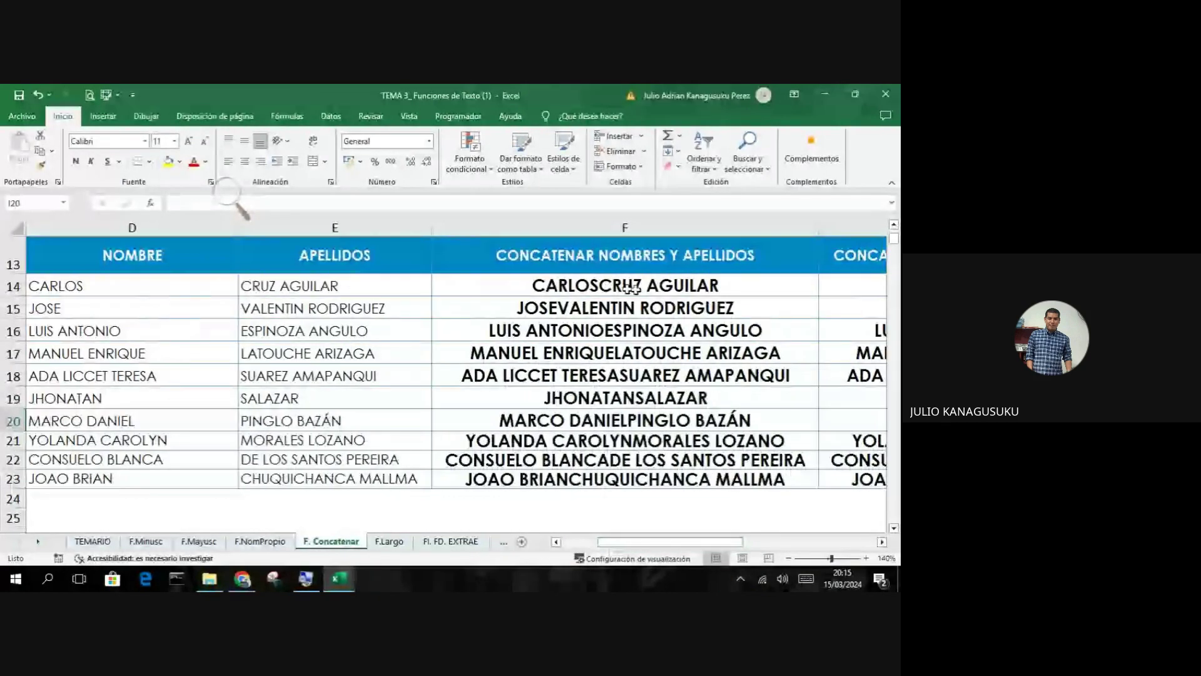
left_click(881, 541)
left_click(882, 543)
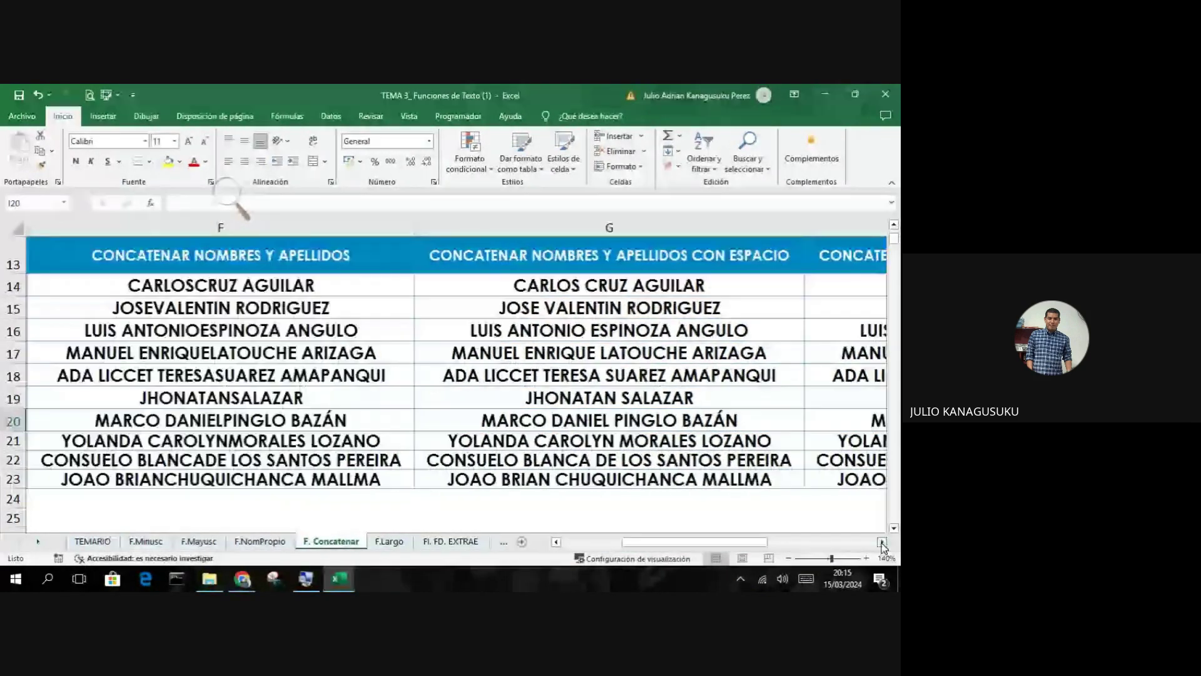
left_click(882, 543)
left_click(325, 286)
double_click(324, 285)
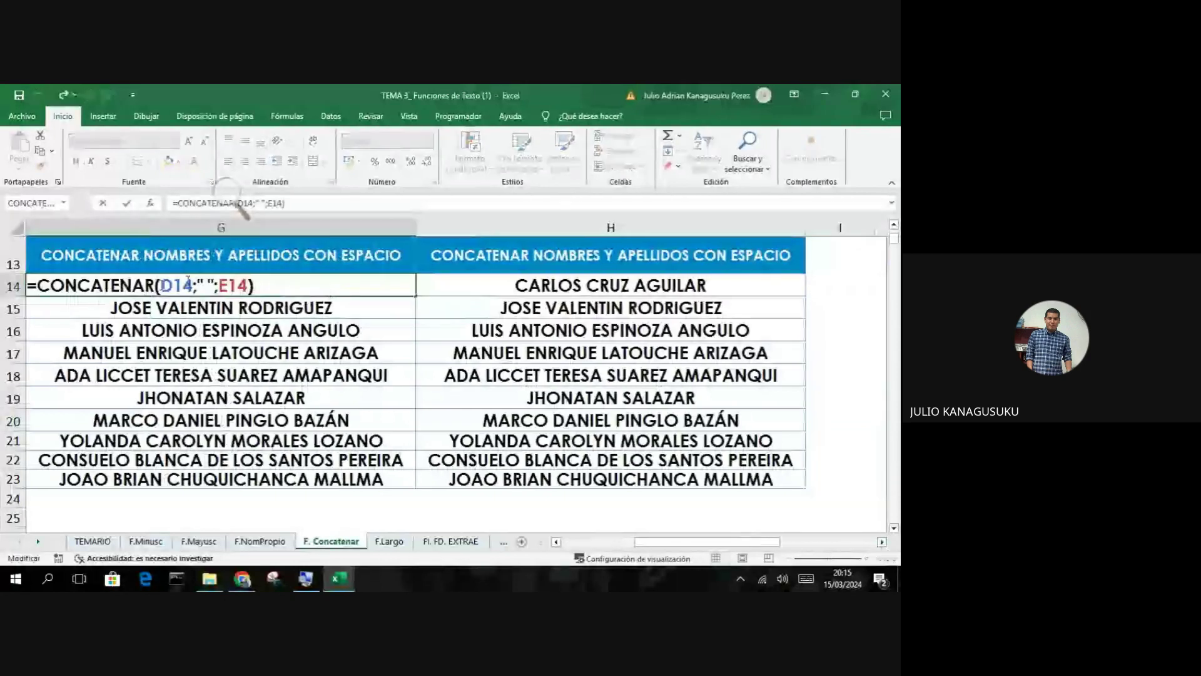
left_click(228, 196)
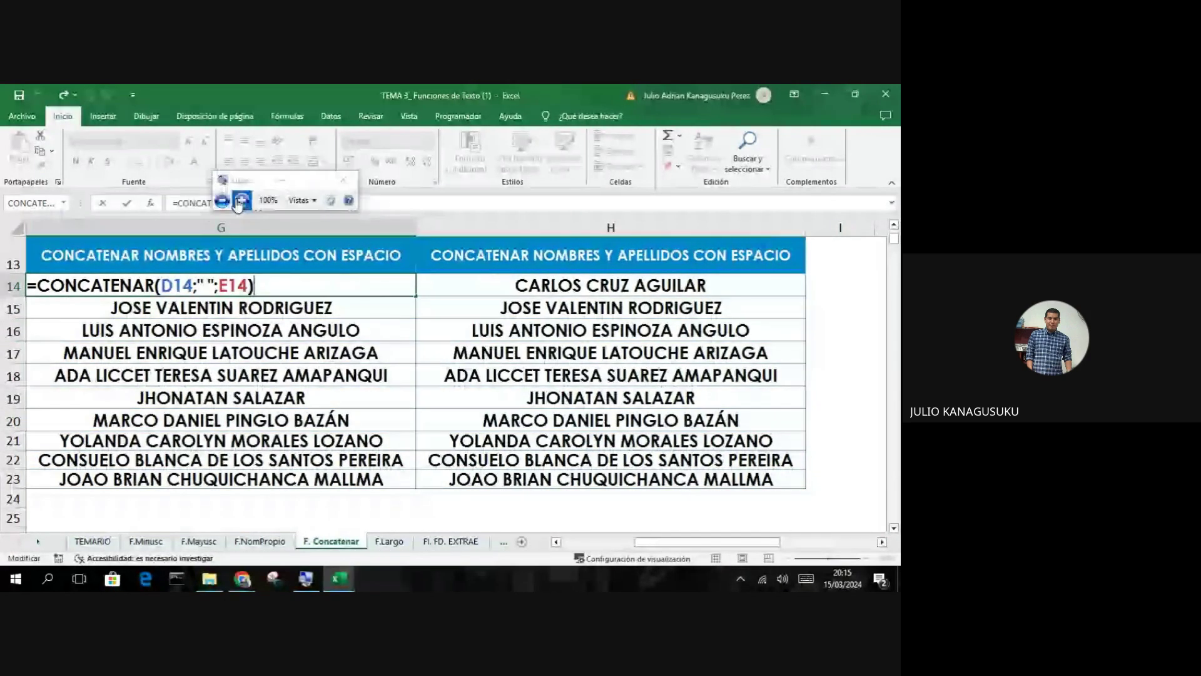
left_click(239, 200)
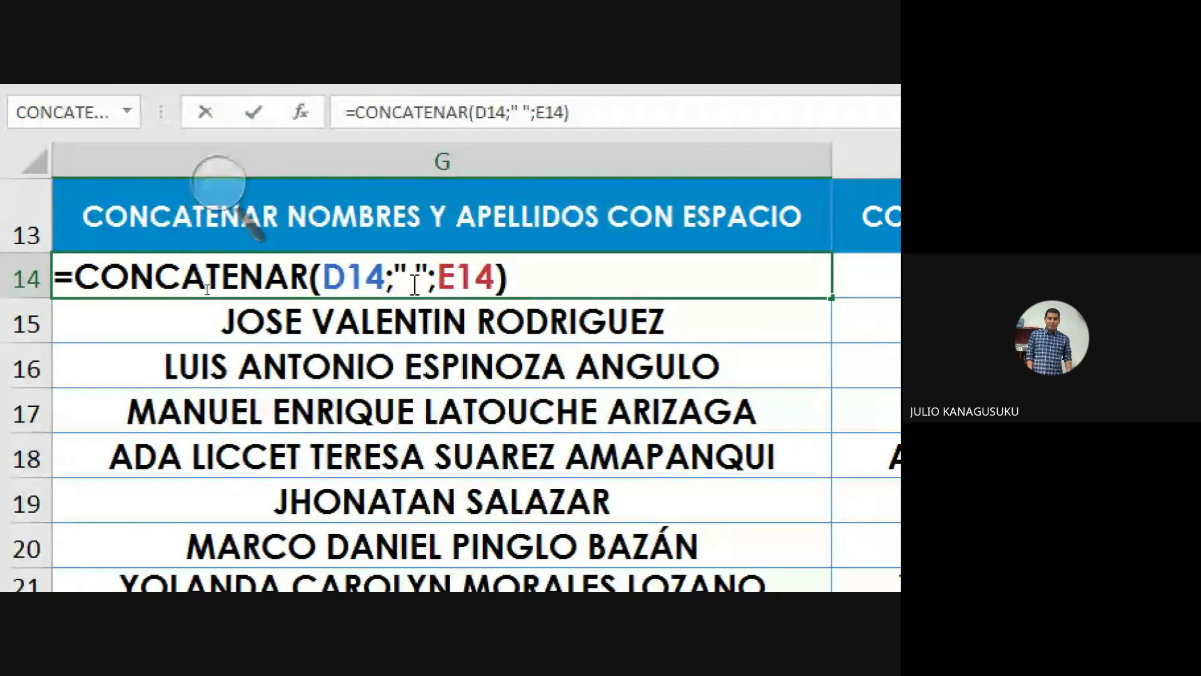
left_click(415, 285)
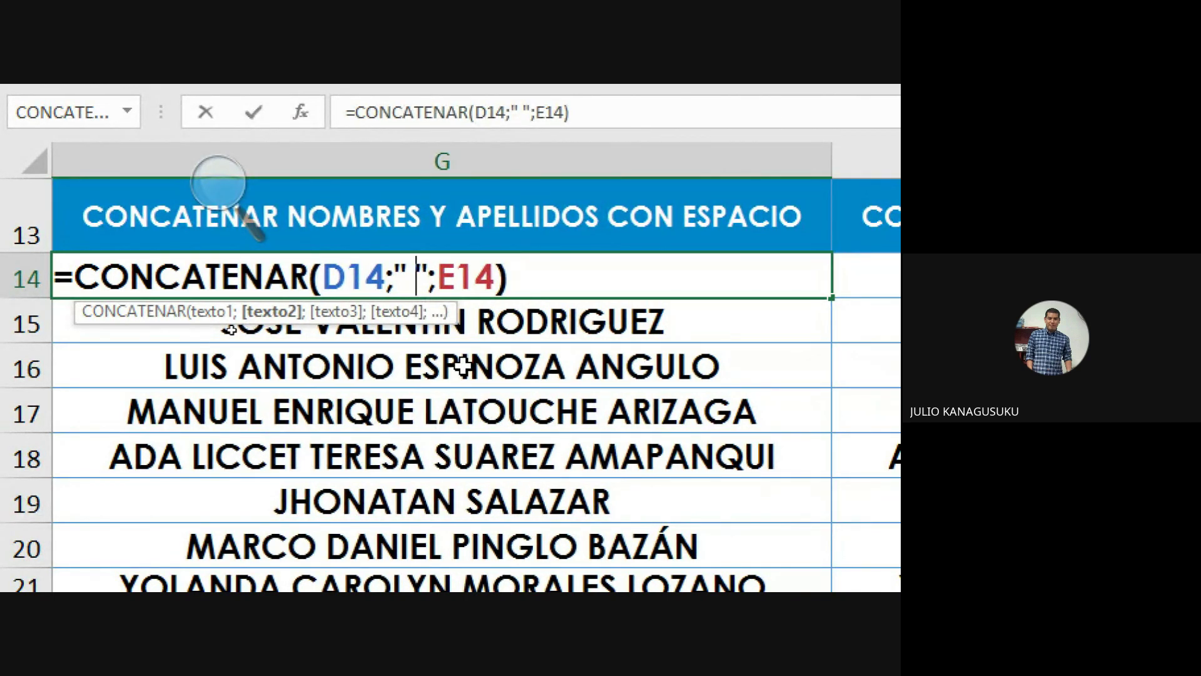
key("BackSpace")
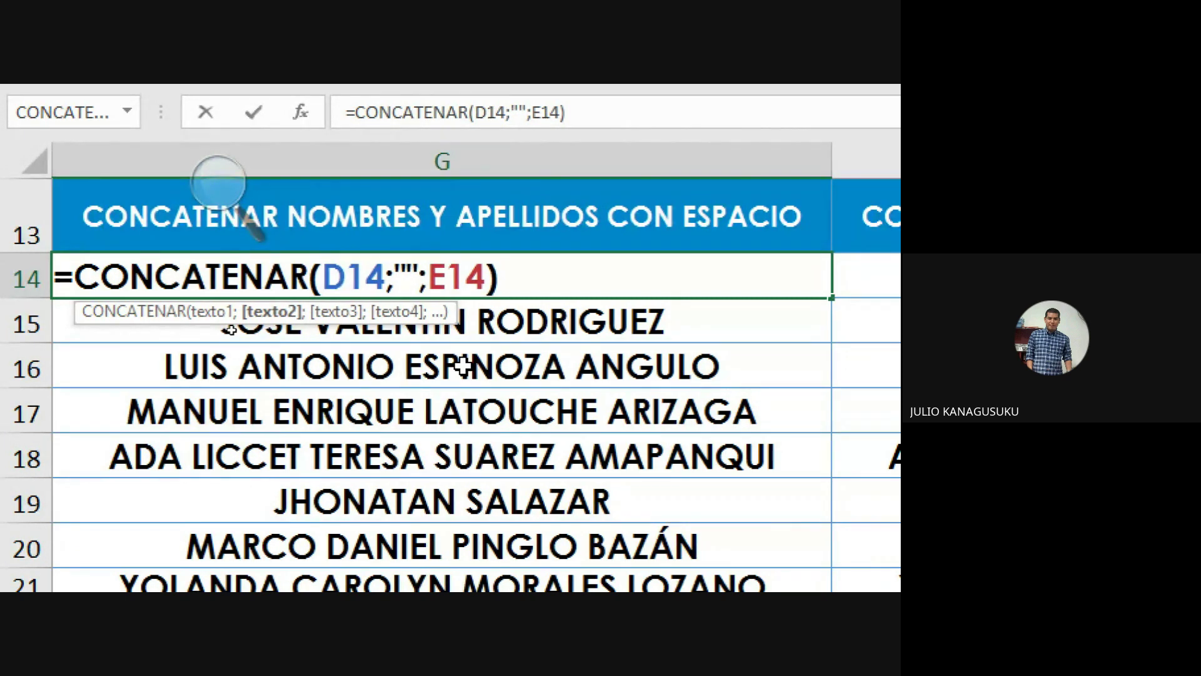
type(",")
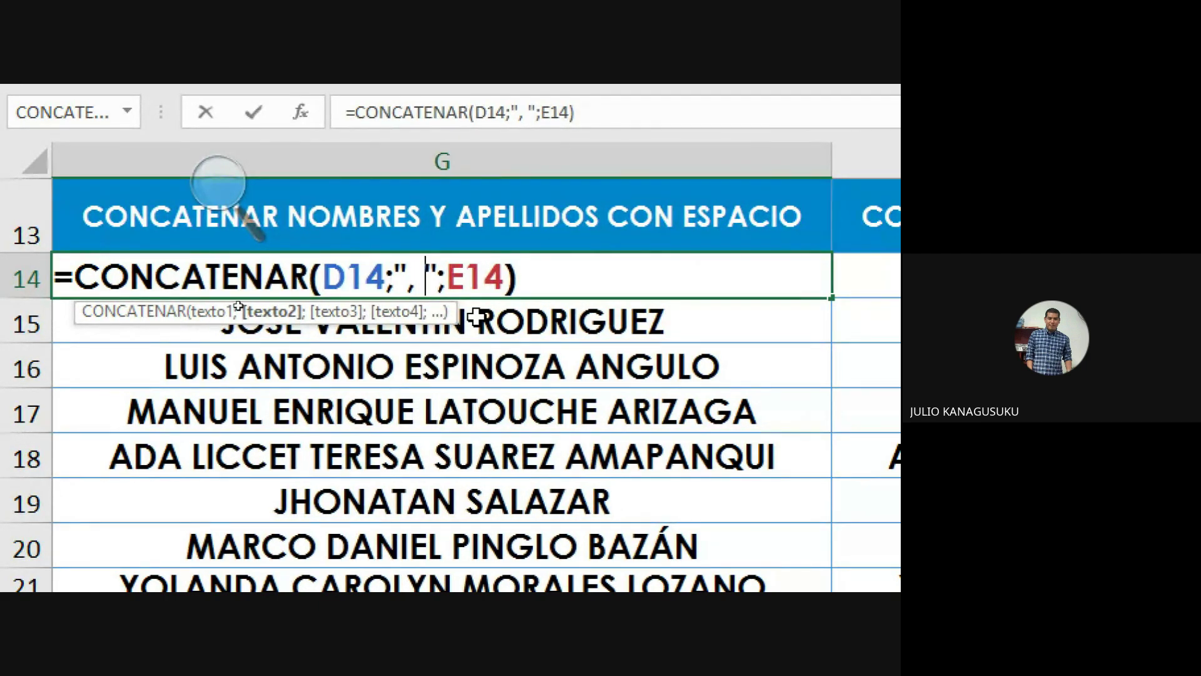
key("Return")
- Copy the comma-separated G14 formula down to row 21, then review H14's & formula unchanged
left_click(695, 280)
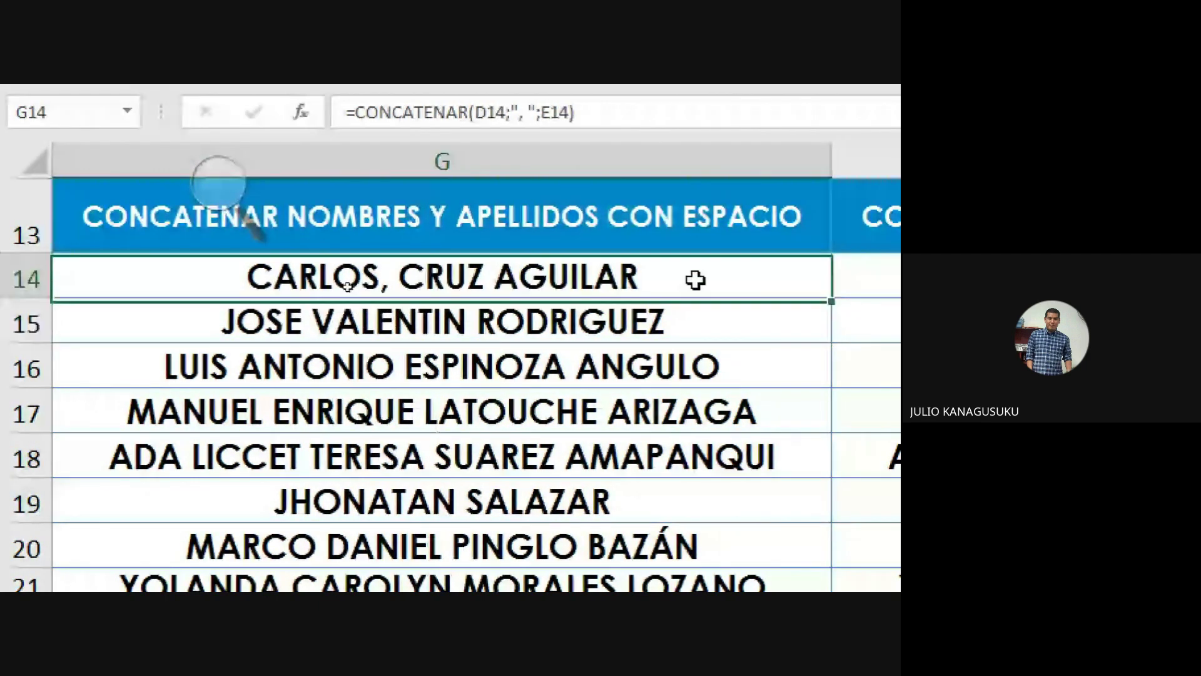
double_click(832, 301)
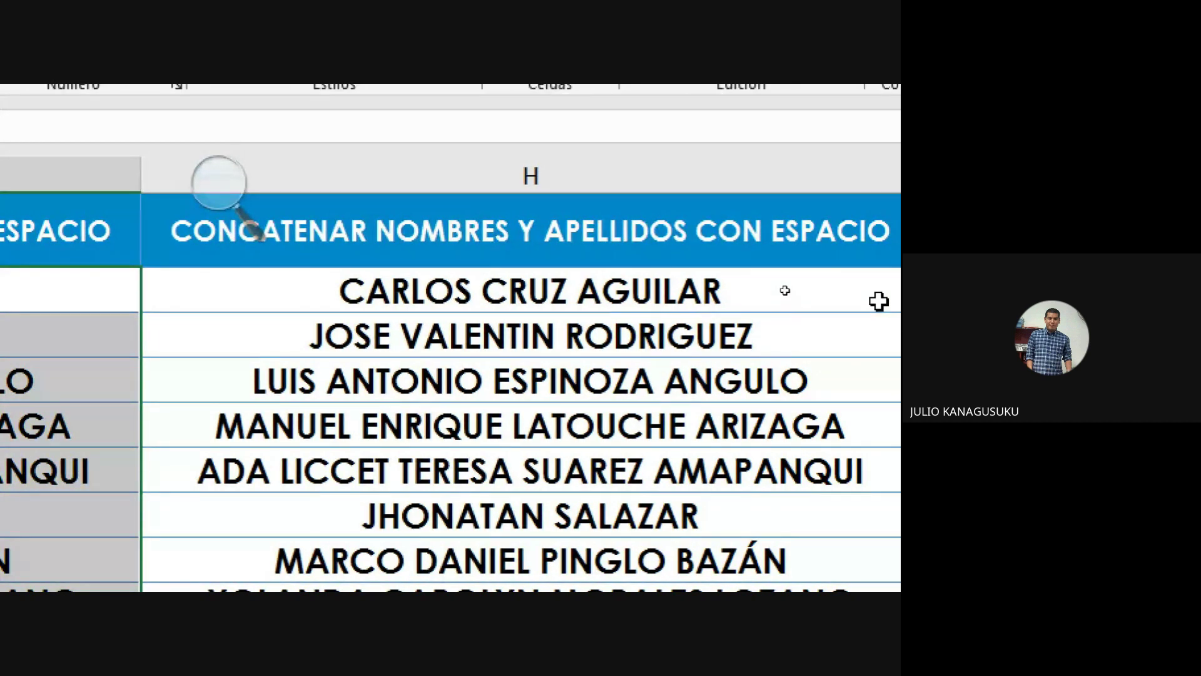
double_click(567, 296)
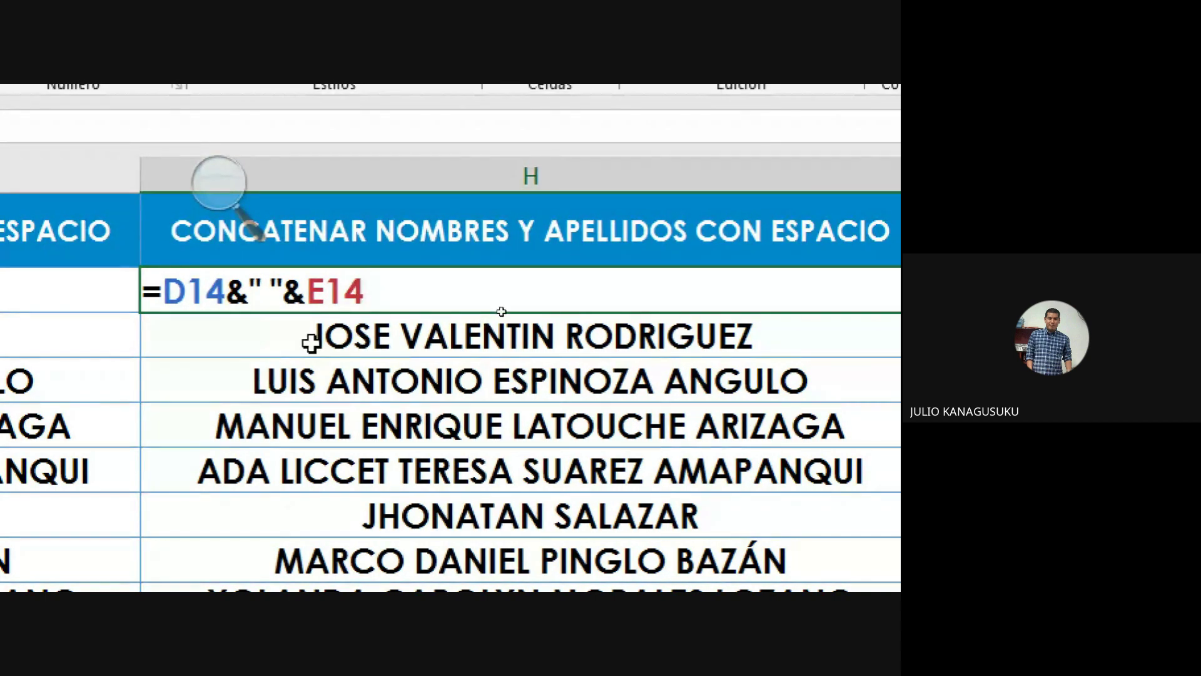
key("Return")
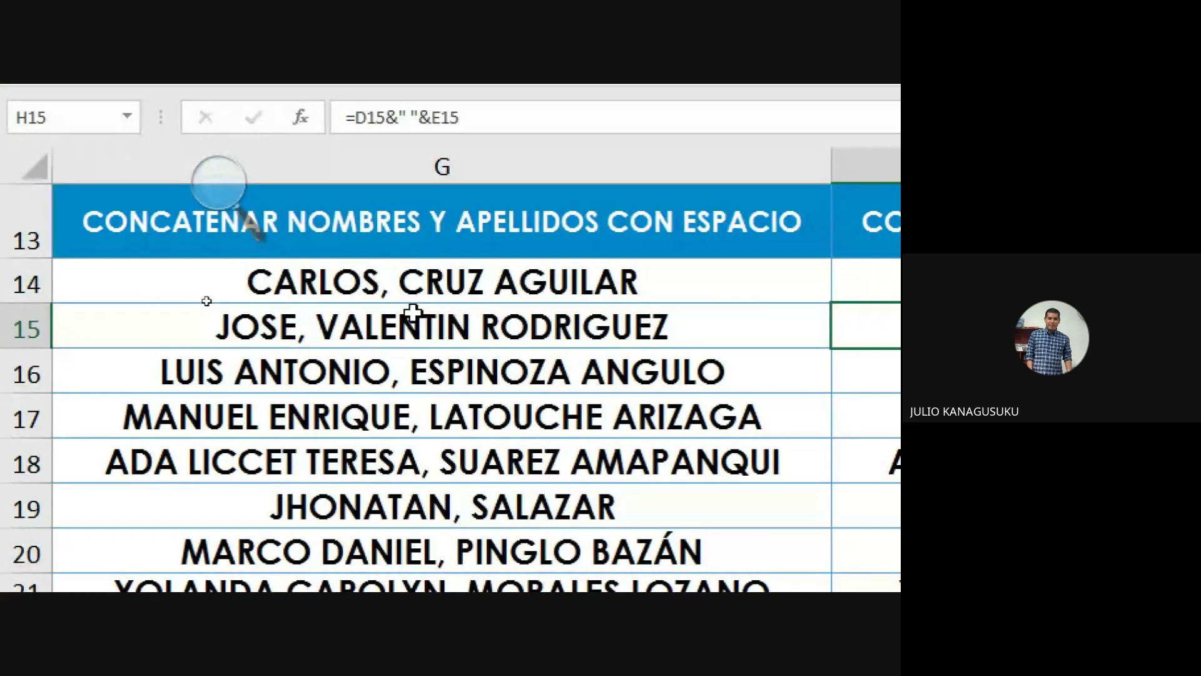
- Remove the comma from G14's separator and refill G15:G21 with space-joined names
double_click(412, 292)
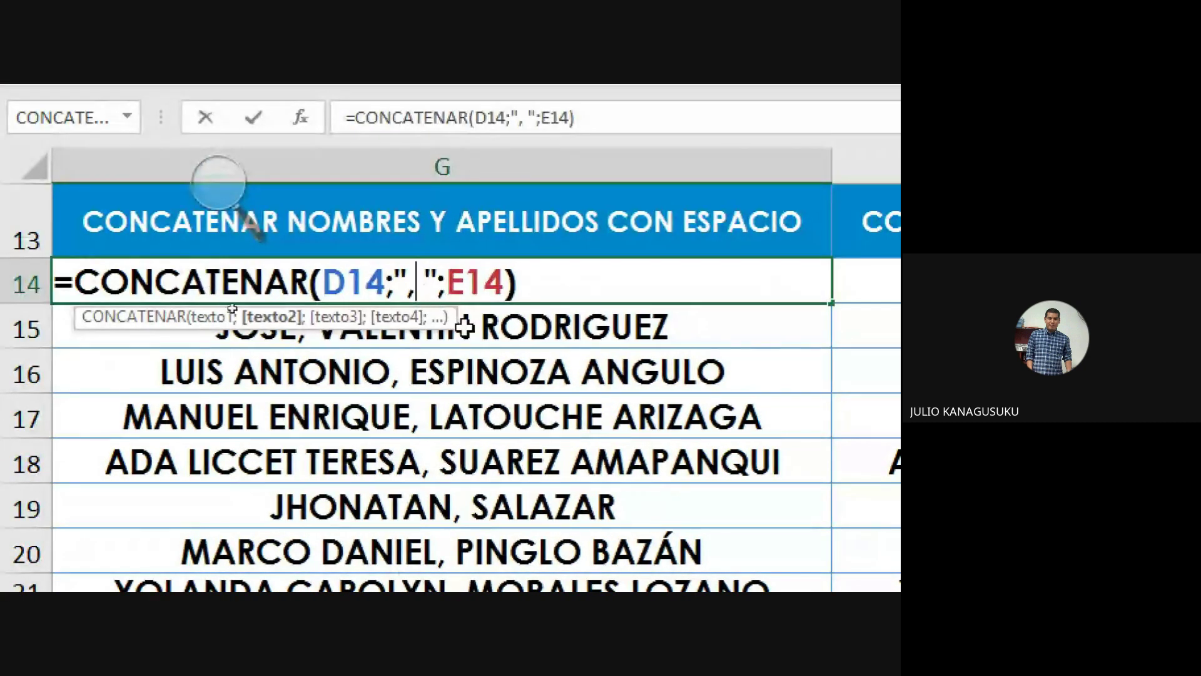
key("BackSpace")
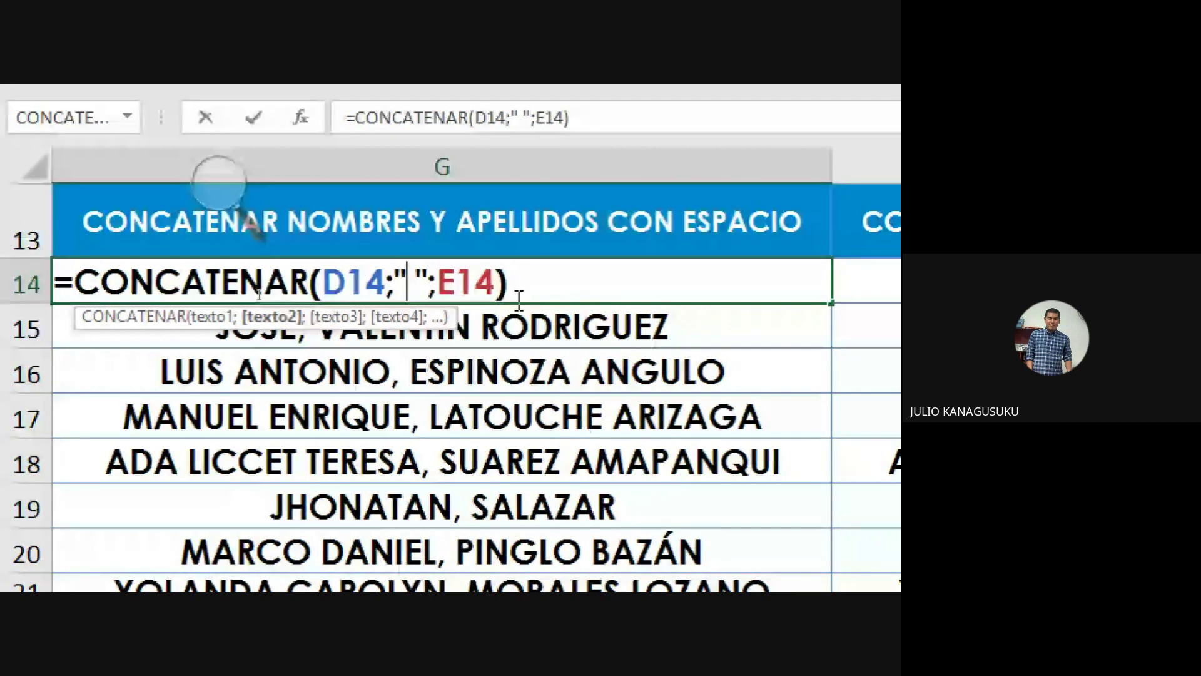
left_click(534, 283)
key("Return")
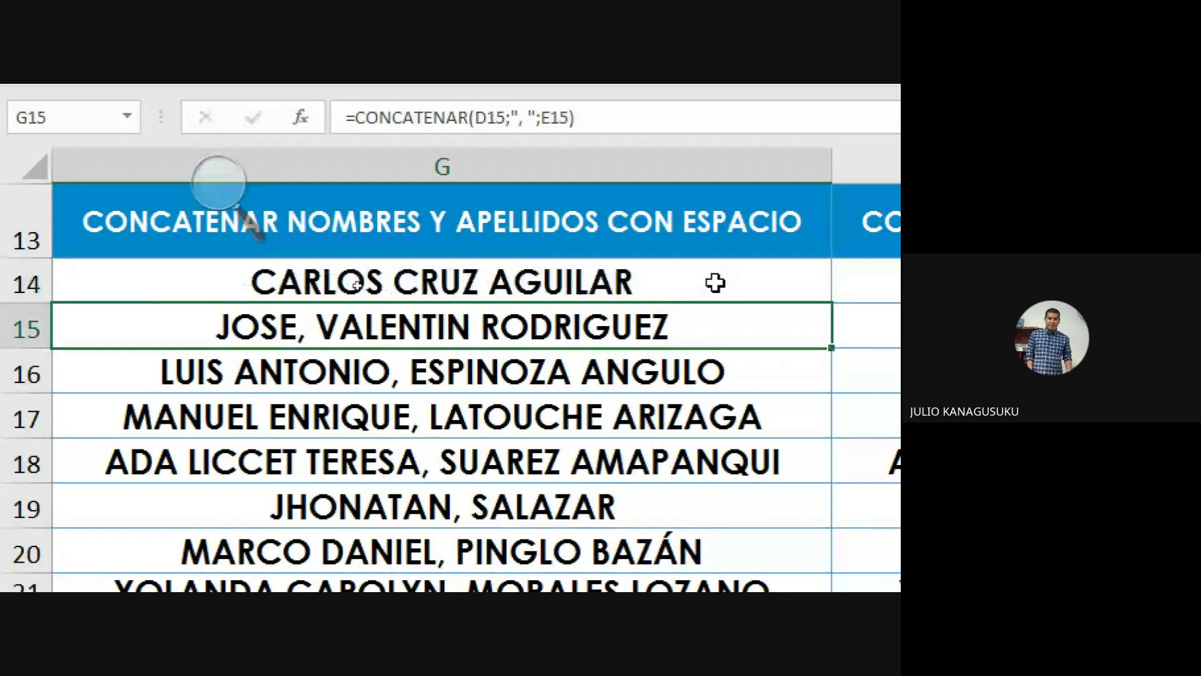
left_click(716, 279)
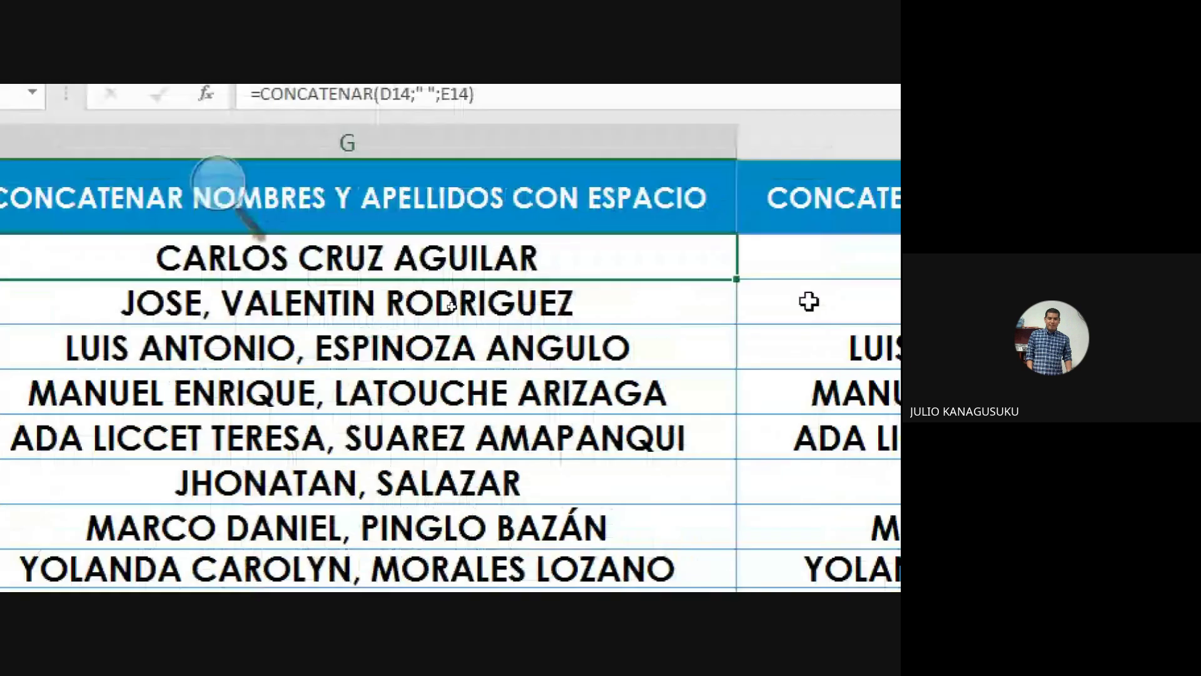
double_click(734, 279)
double_click(375, 258)
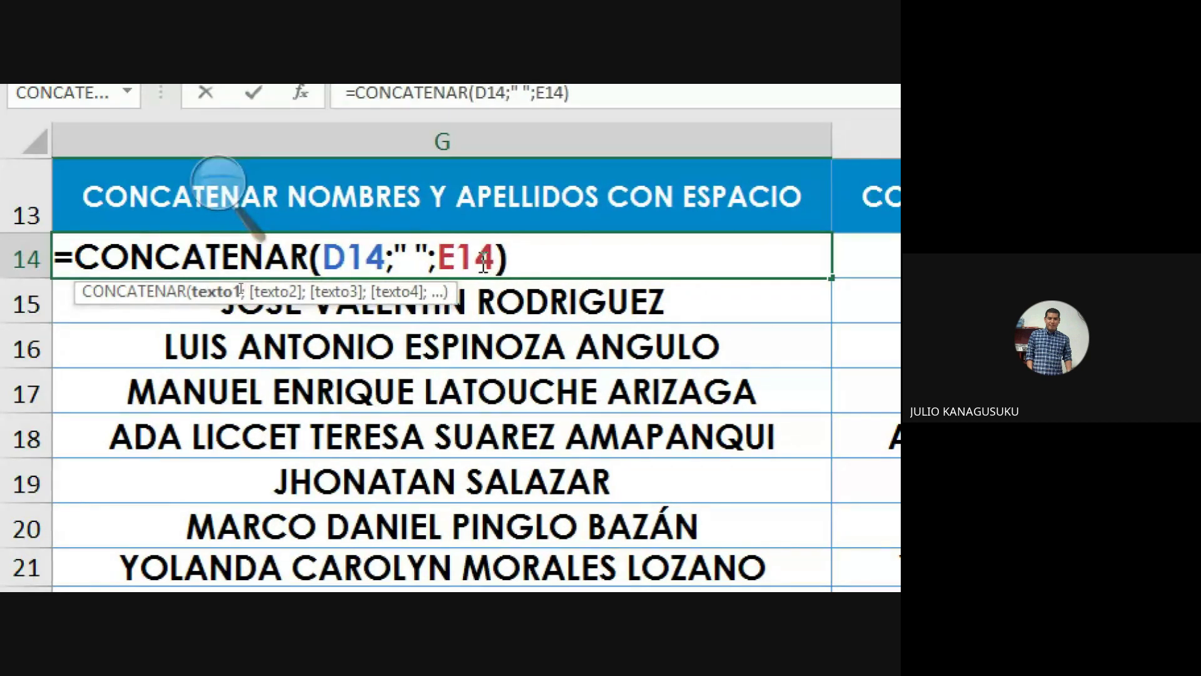
left_click(411, 256)
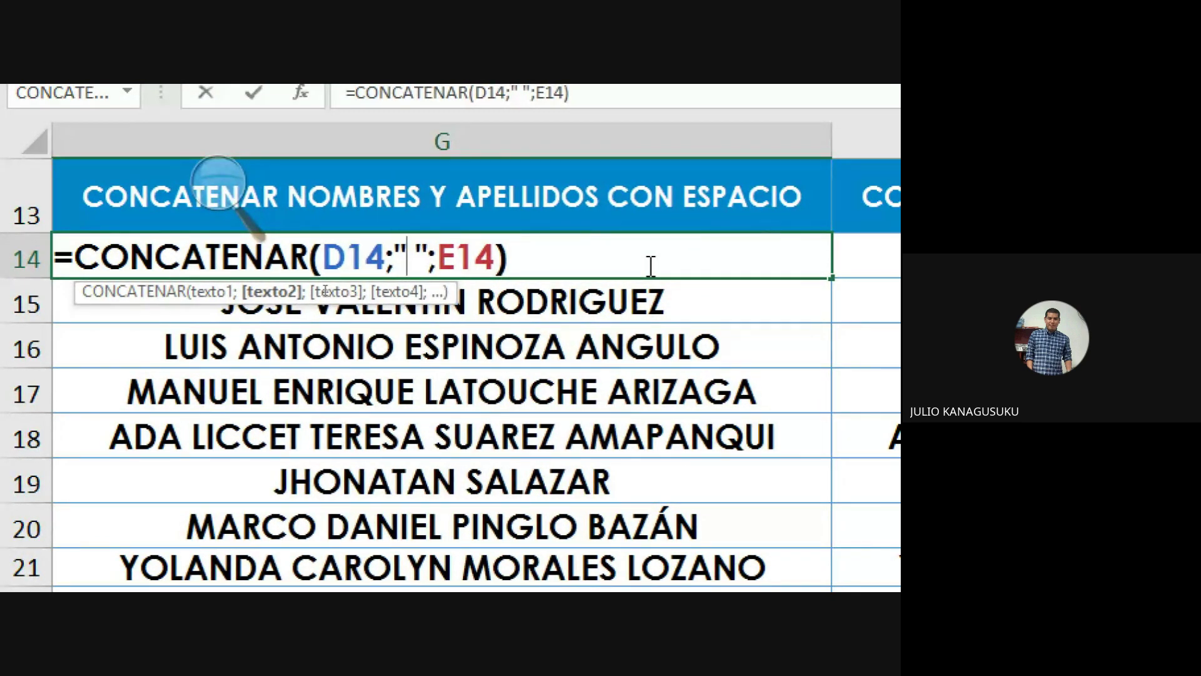
- Use "itec" with no spaces as G14's separator and copy it down to row 21
type("itec")
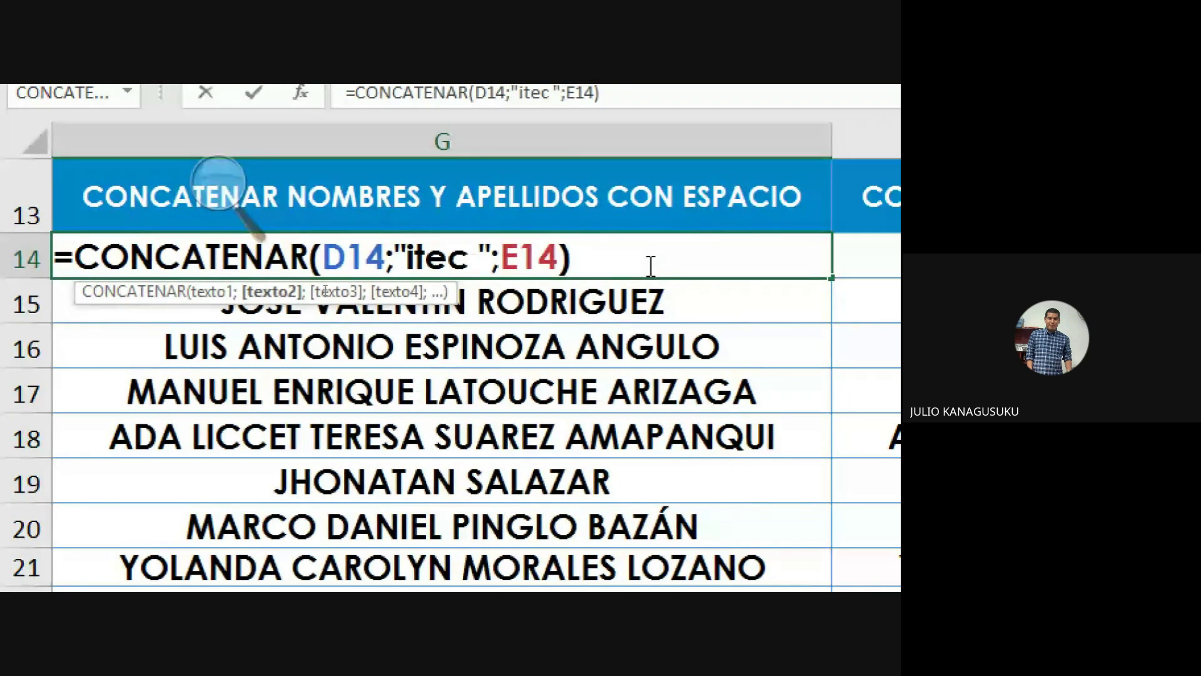
key("Right")
key("Right")
key("Right")
key("Delete")
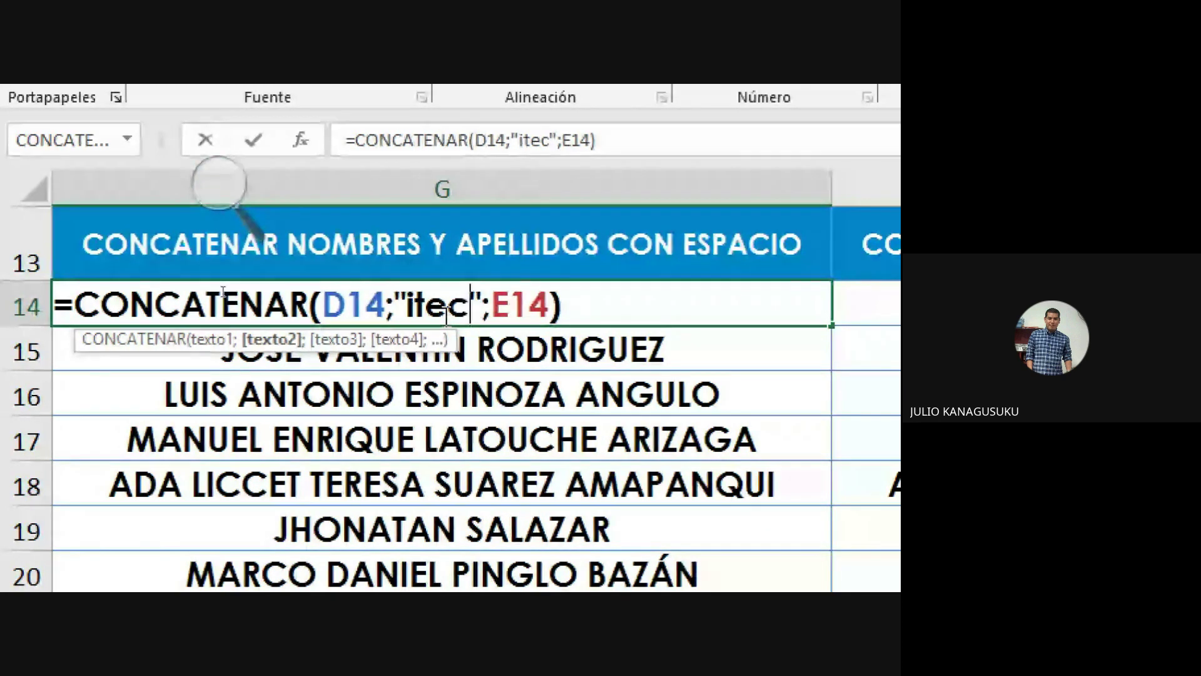
key("Return")
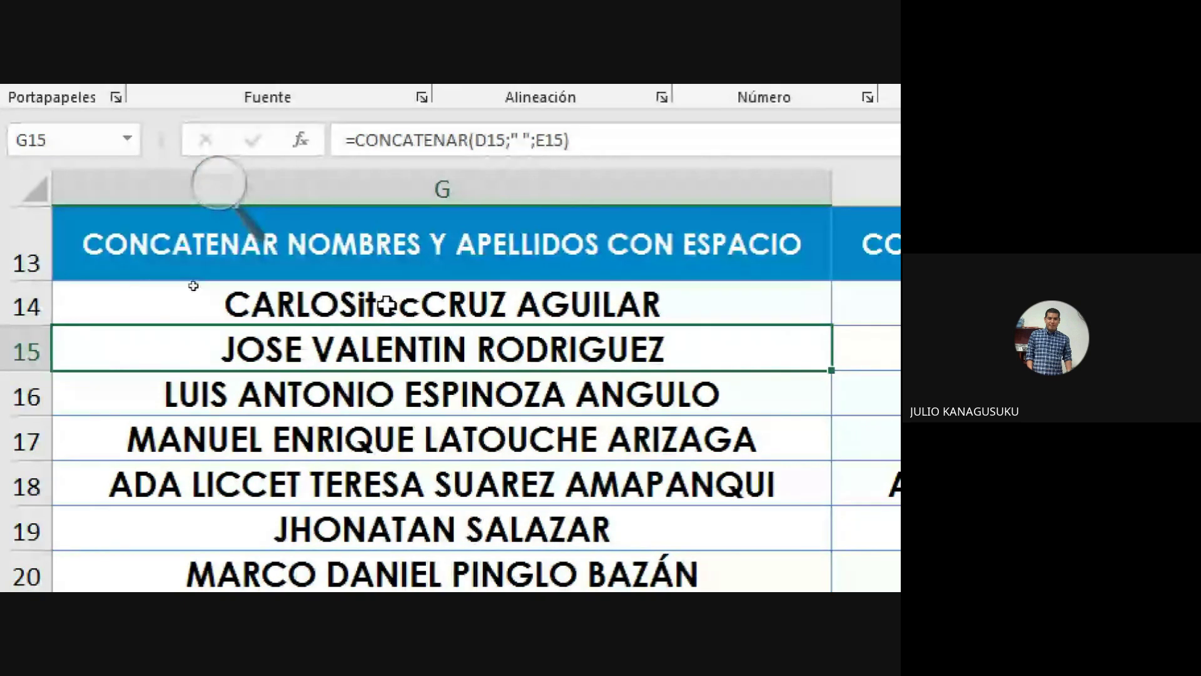
left_click(738, 295)
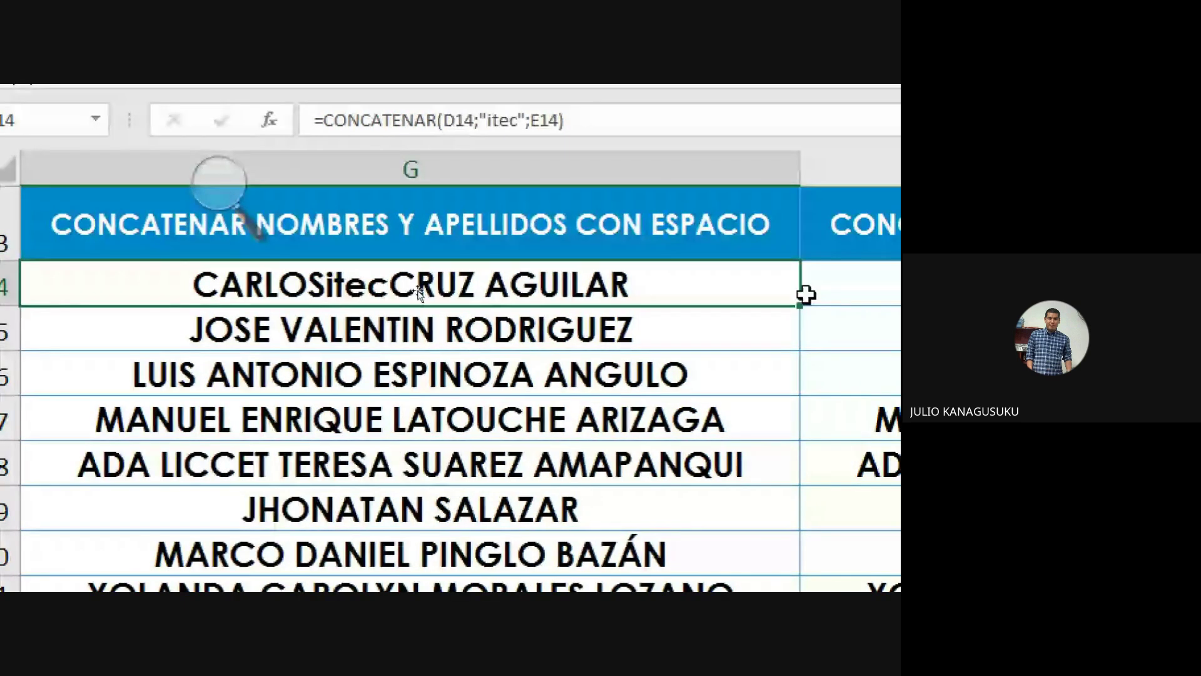
double_click(801, 304)
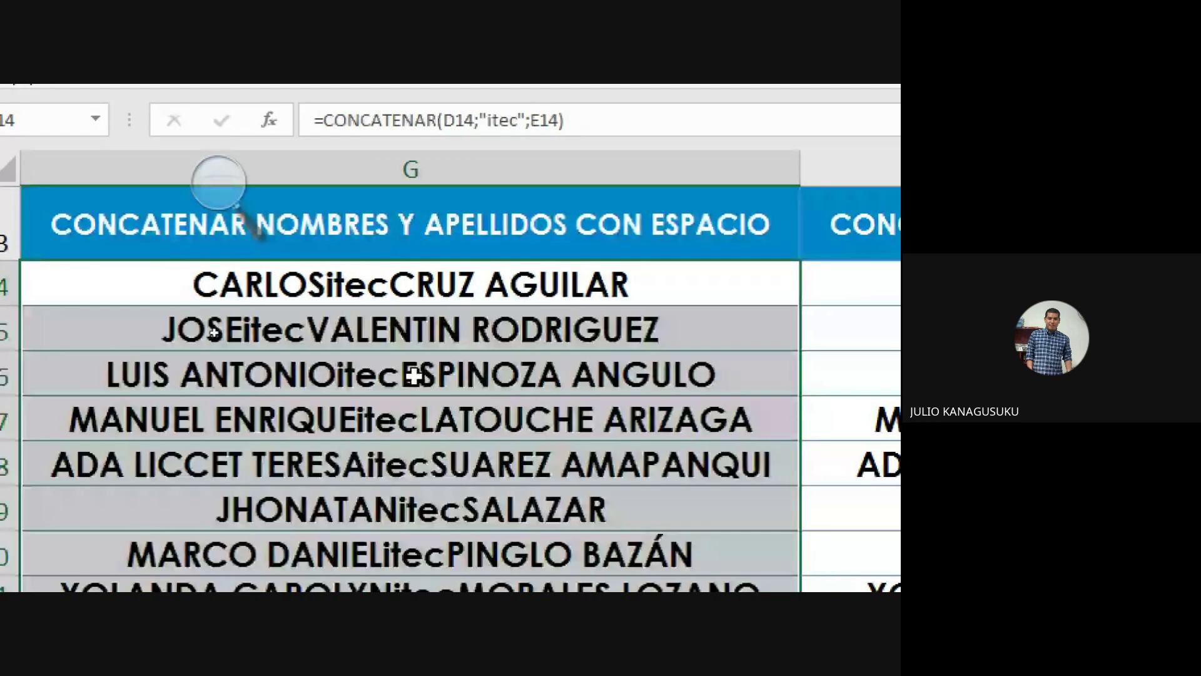
left_click(184, 362)
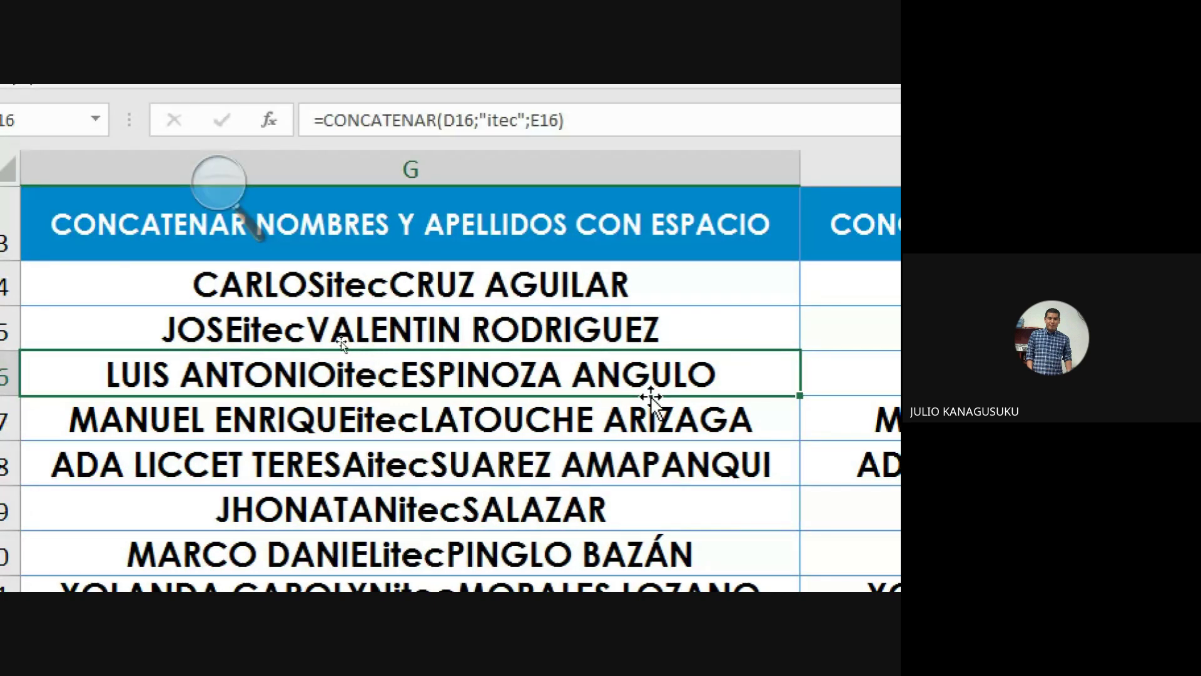
- Change G14's separator to " itec " with surrounding spaces and copy it down to row 21
double_click(647, 292)
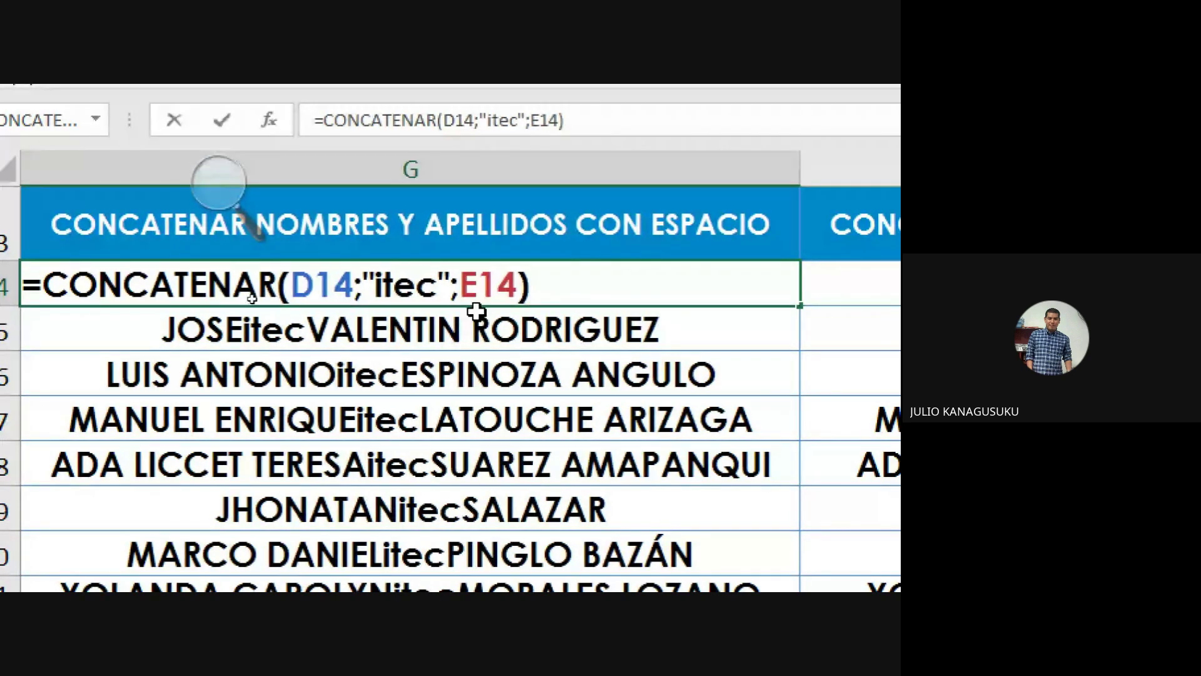
left_click(375, 286)
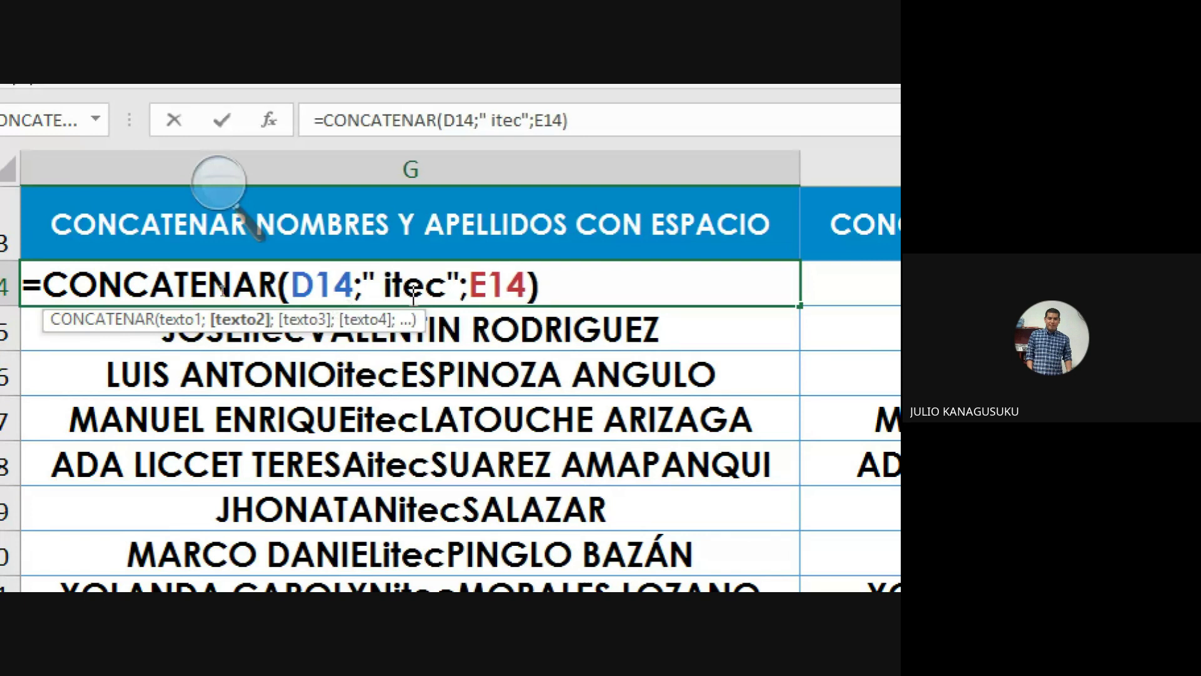
left_click(449, 287)
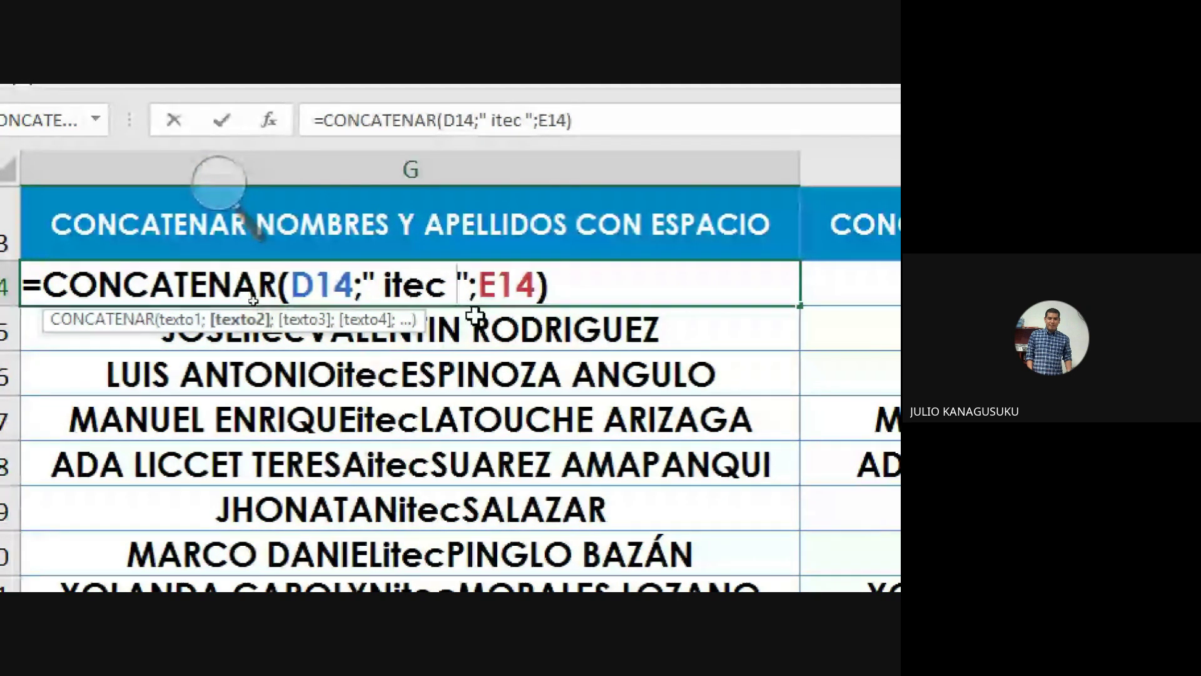
key("Return")
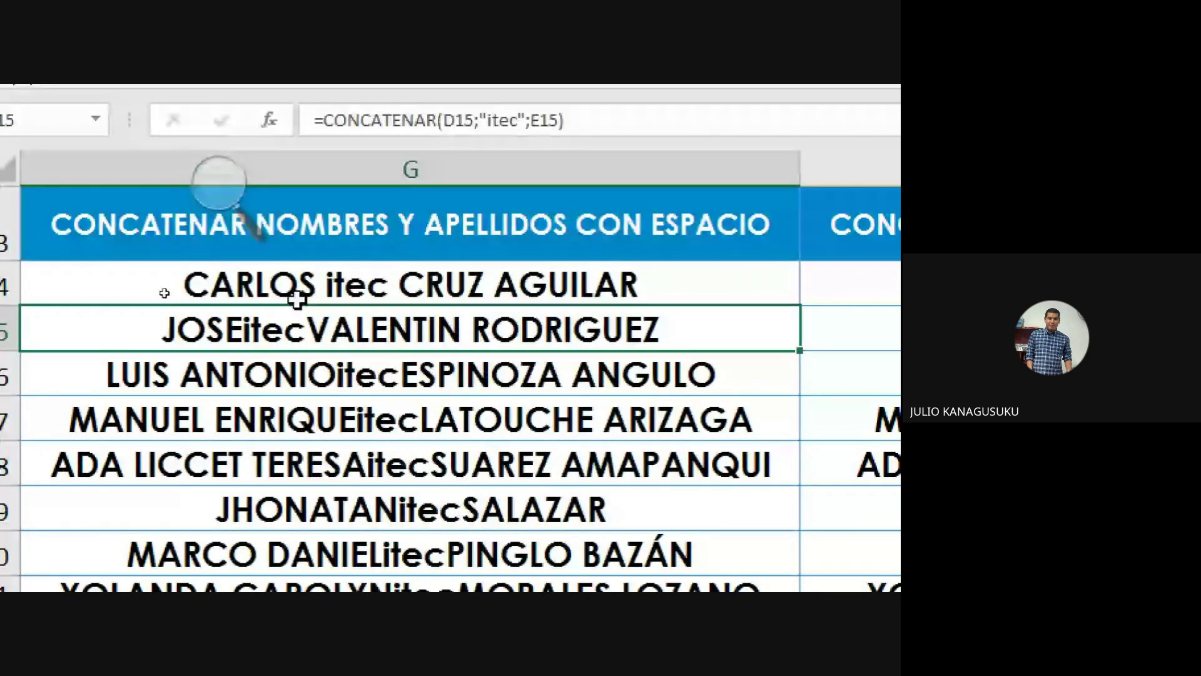
left_click(705, 276)
double_click(800, 304)
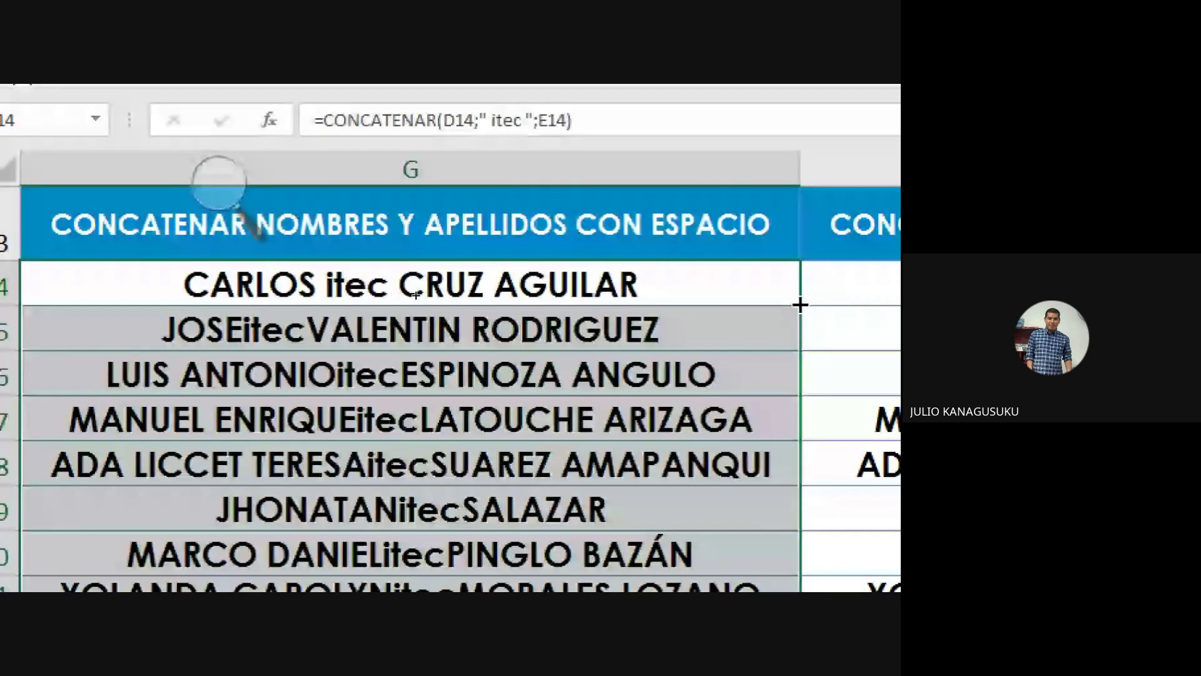
left_click(350, 375)
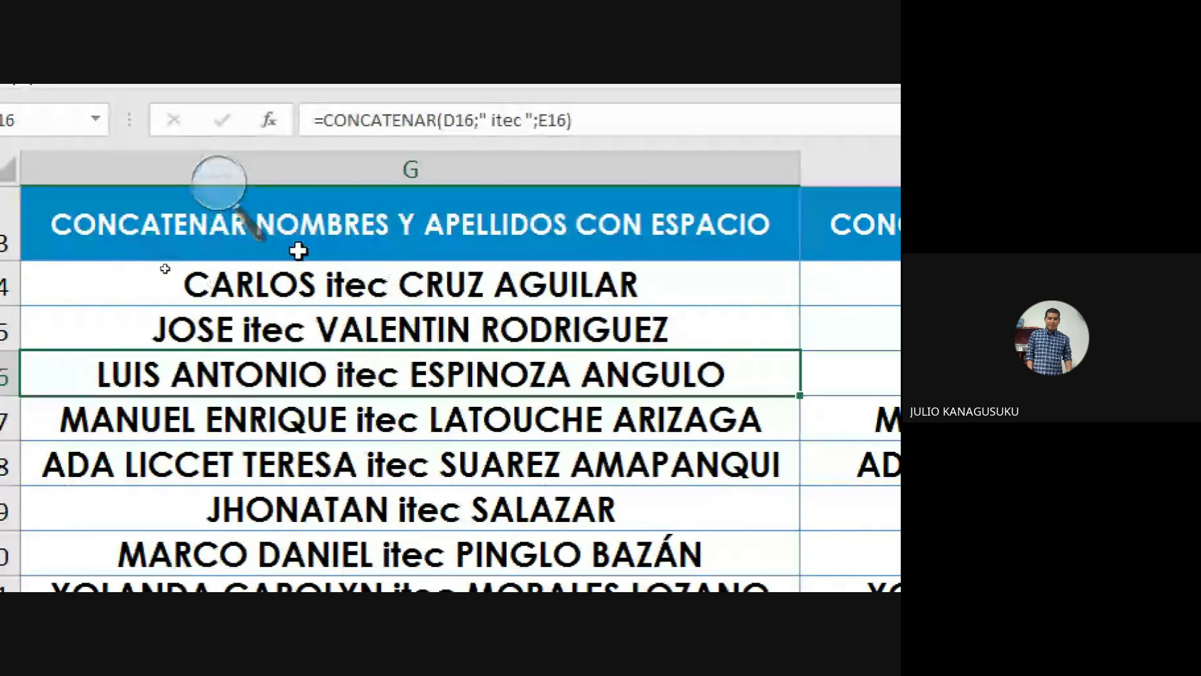
- Replace itec with " así se llamaba mi ex, " in G14's separator and fill it down column G
double_click(377, 284)
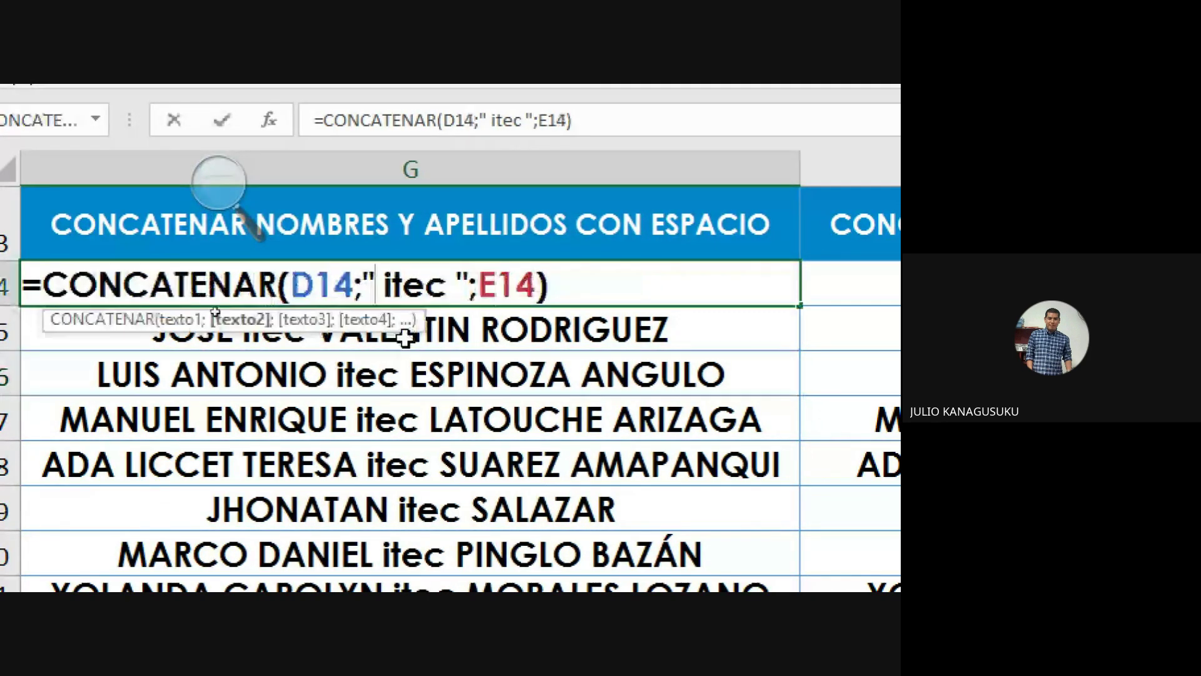
left_click(448, 286)
key("BackSpace")
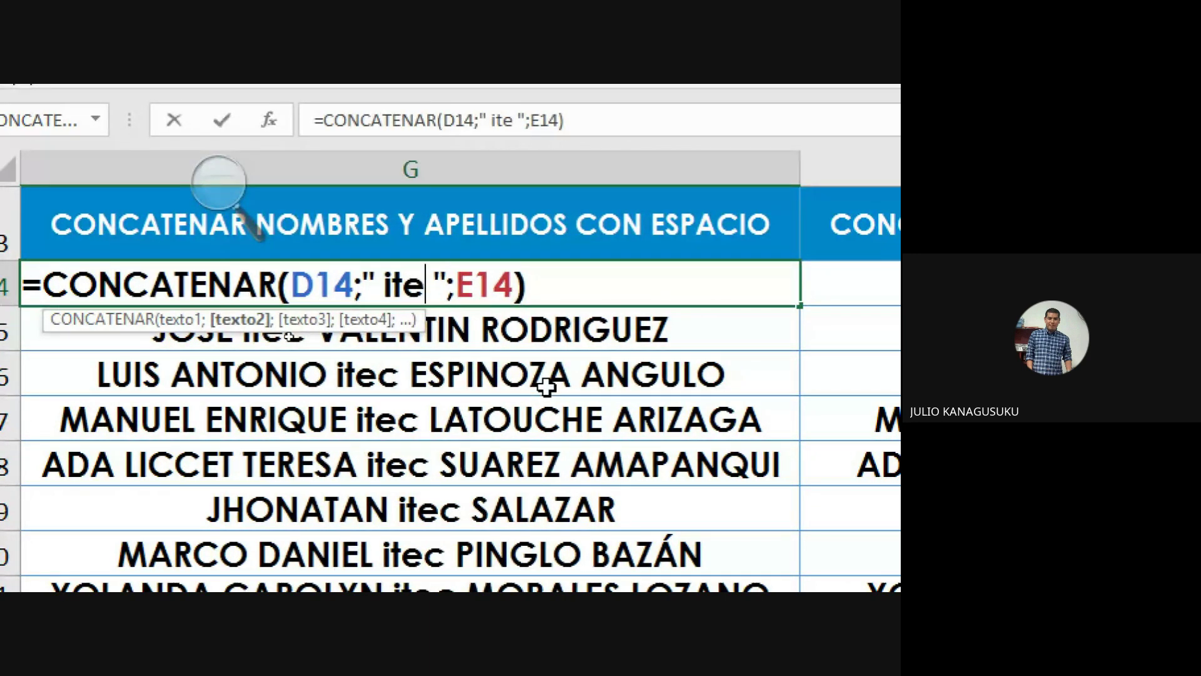
key("BackSpace")
key("BackSpace")
key("BackSpace")
type("as")
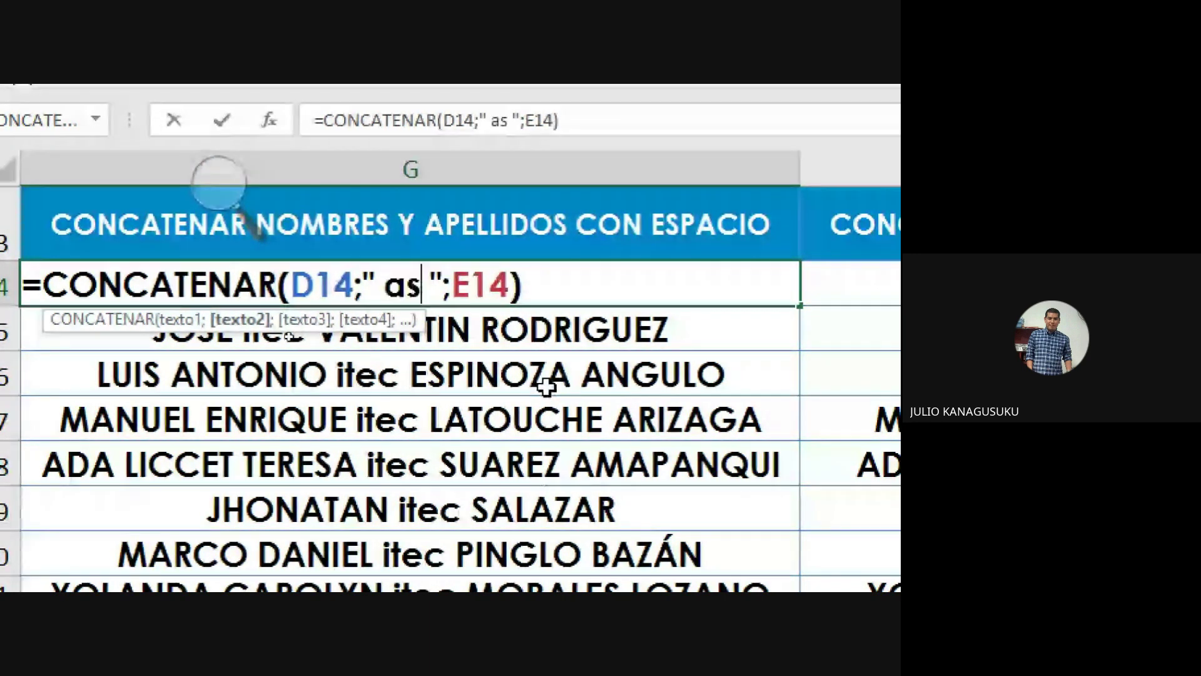
type("í se")
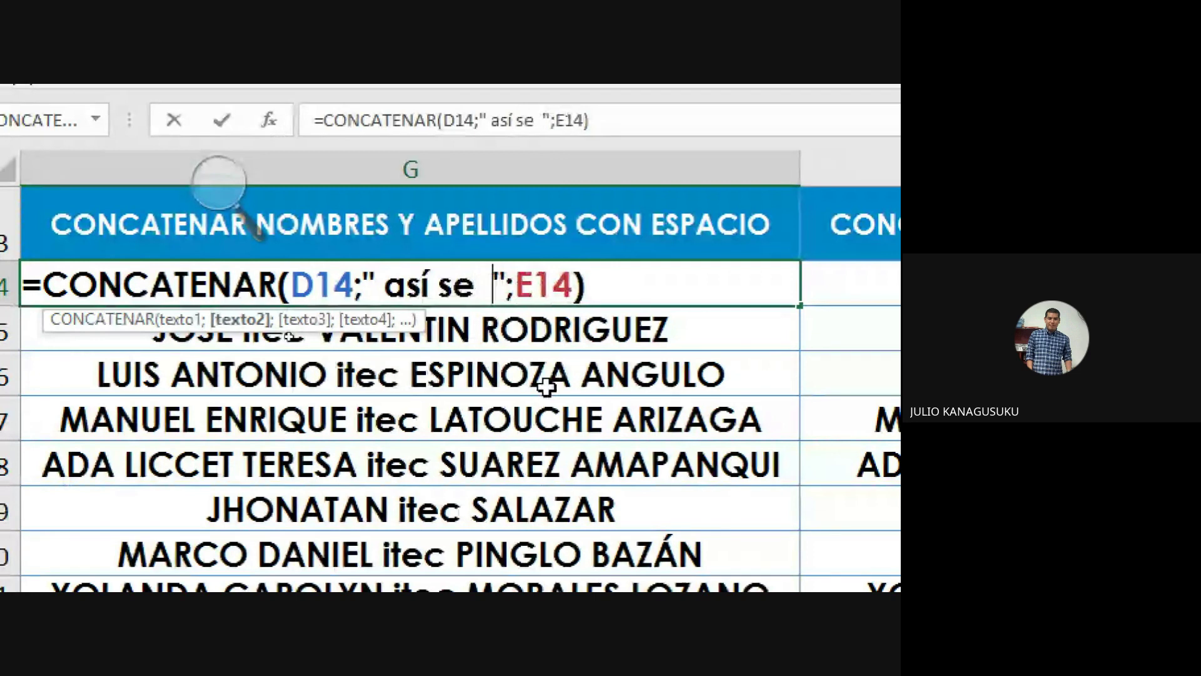
type(" lla")
key("Right")
key("Right")
key("Right")
key("Left")
key("Left")
type("maba ")
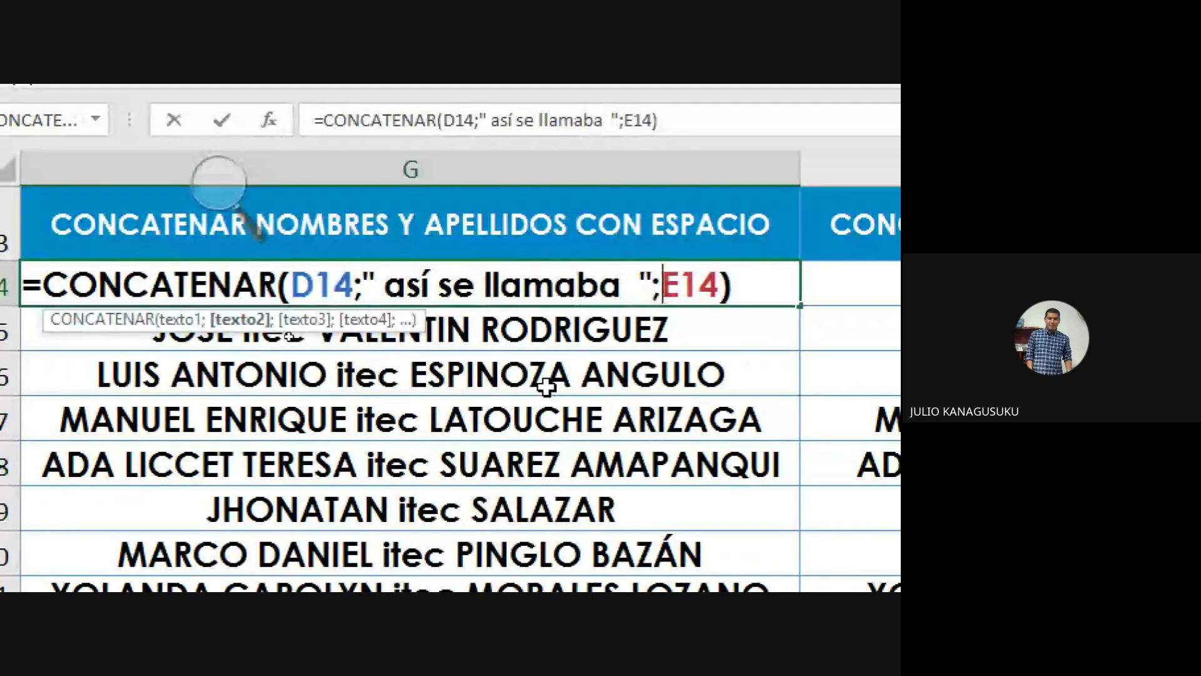
type("mi ex,")
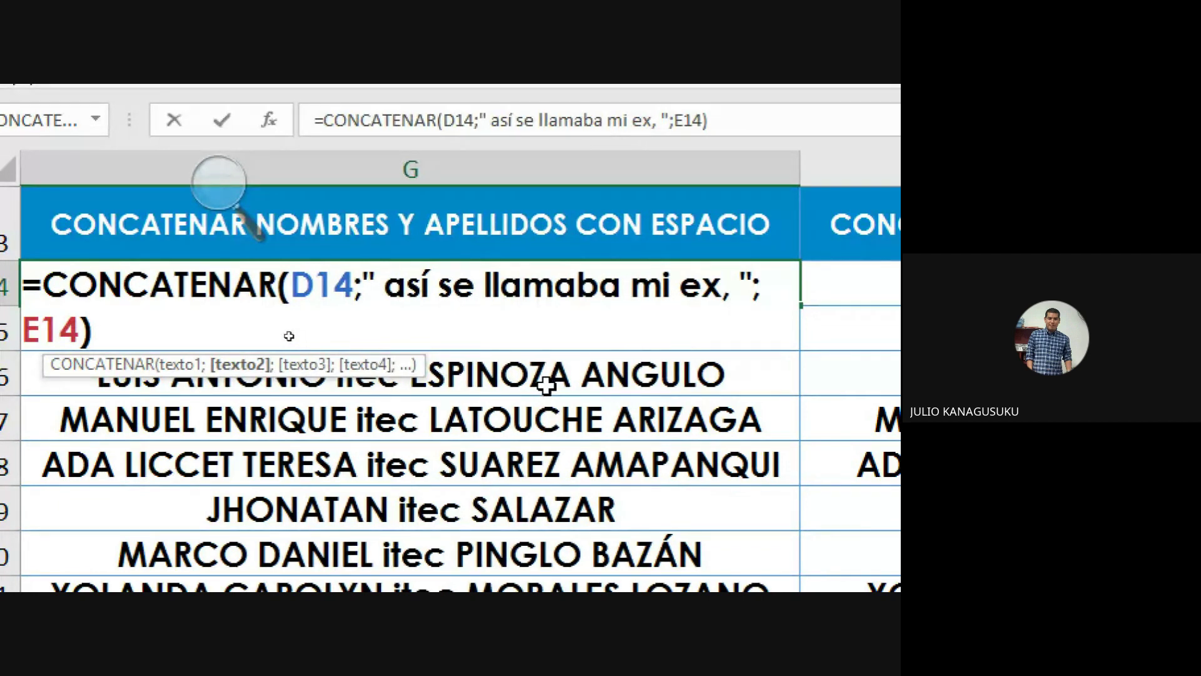
key("Return")
left_click(625, 281)
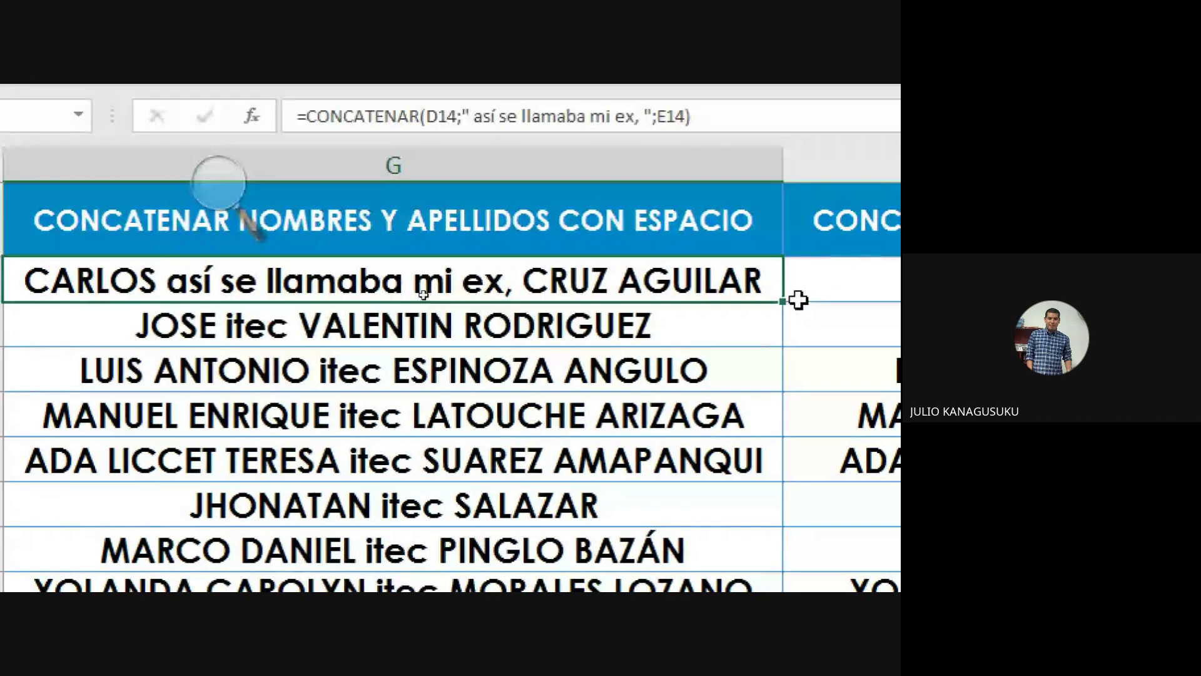
double_click(788, 302)
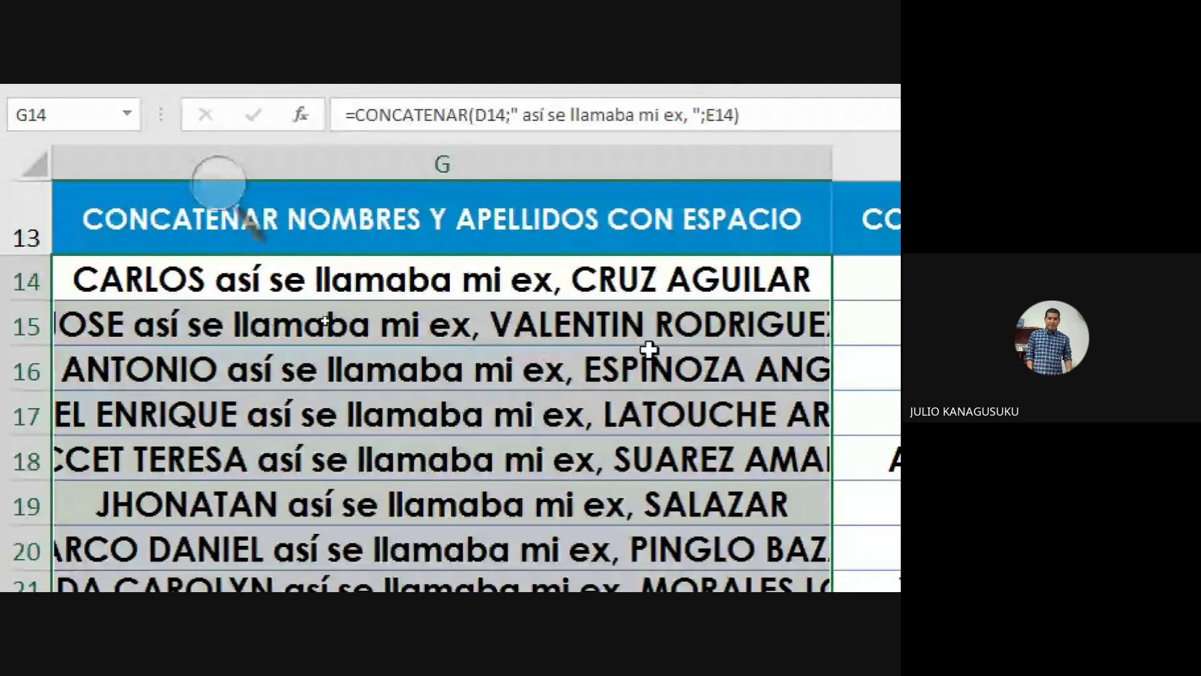
scroll(582, 413, "down", 1)
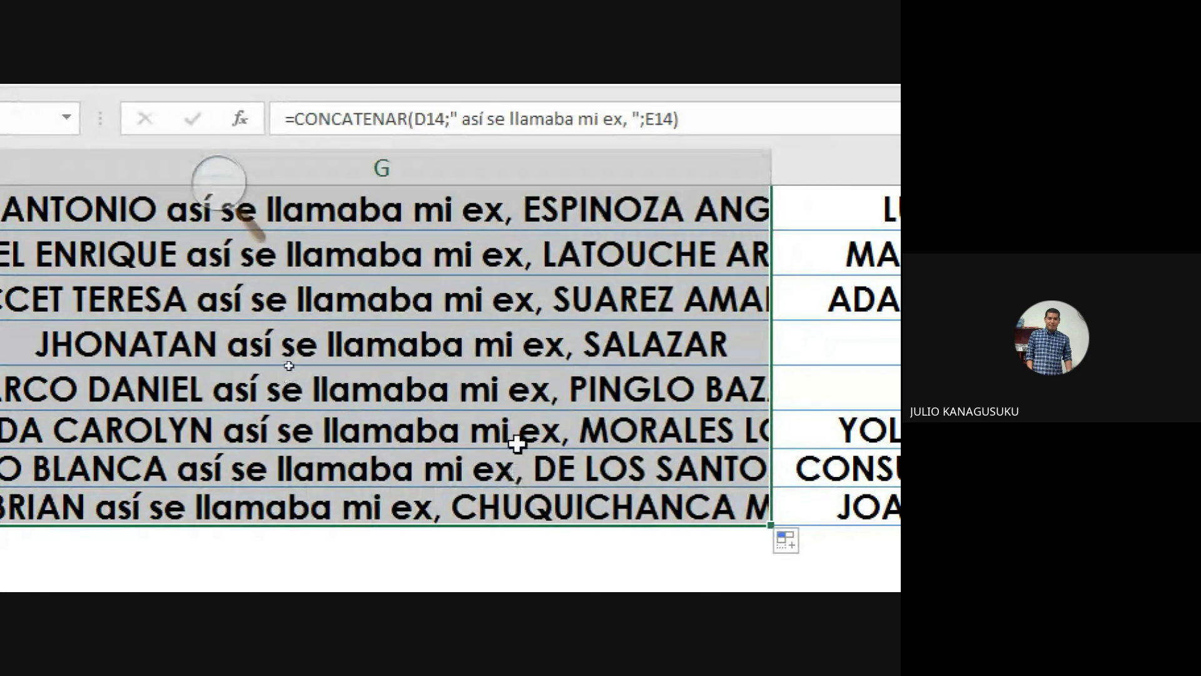
scroll(516, 438, "up", 1)
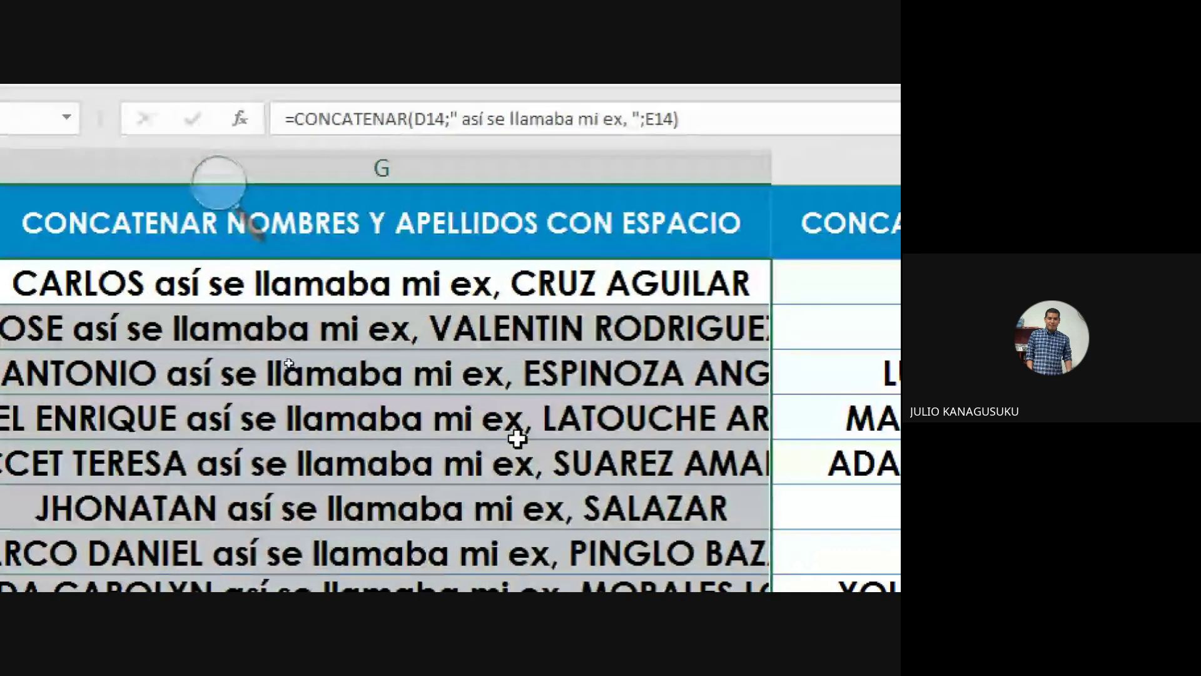
left_click(219, 181)
left_click(212, 203)
left_click(213, 203)
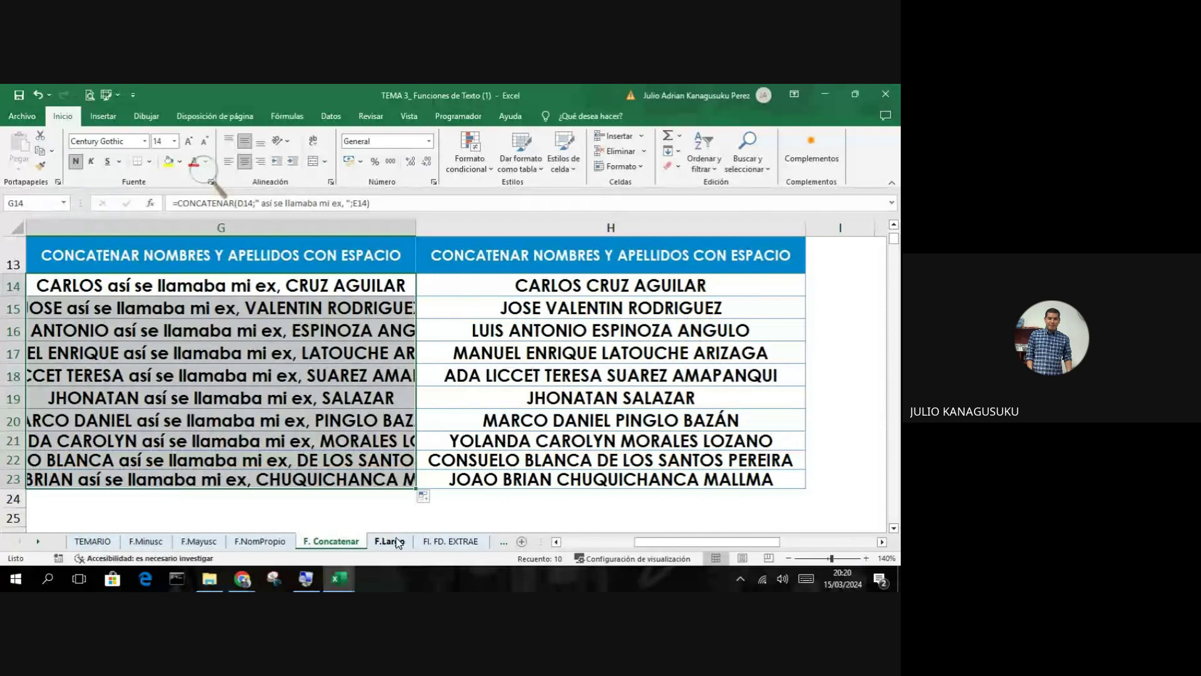
- Open the F.Largo sheet at 130% zoom, scrolled to the empty FUNCIÓN LARGO staff-name table
left_click(397, 541)
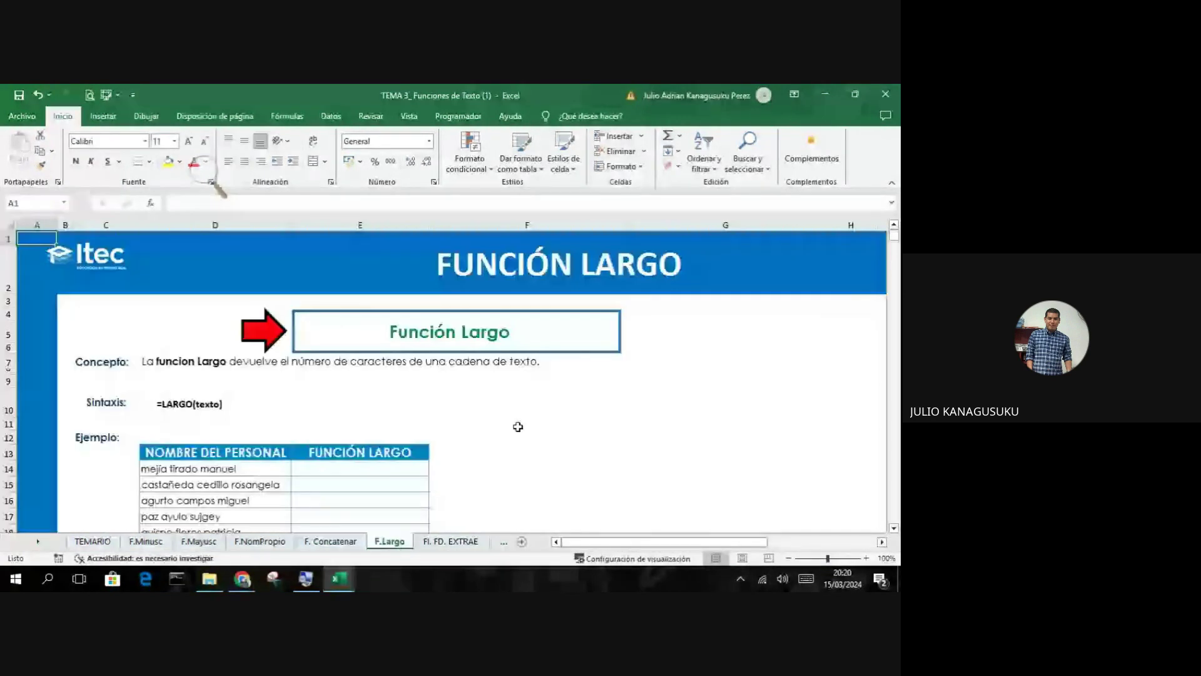
scroll(518, 427, "down", 1)
left_click(857, 558)
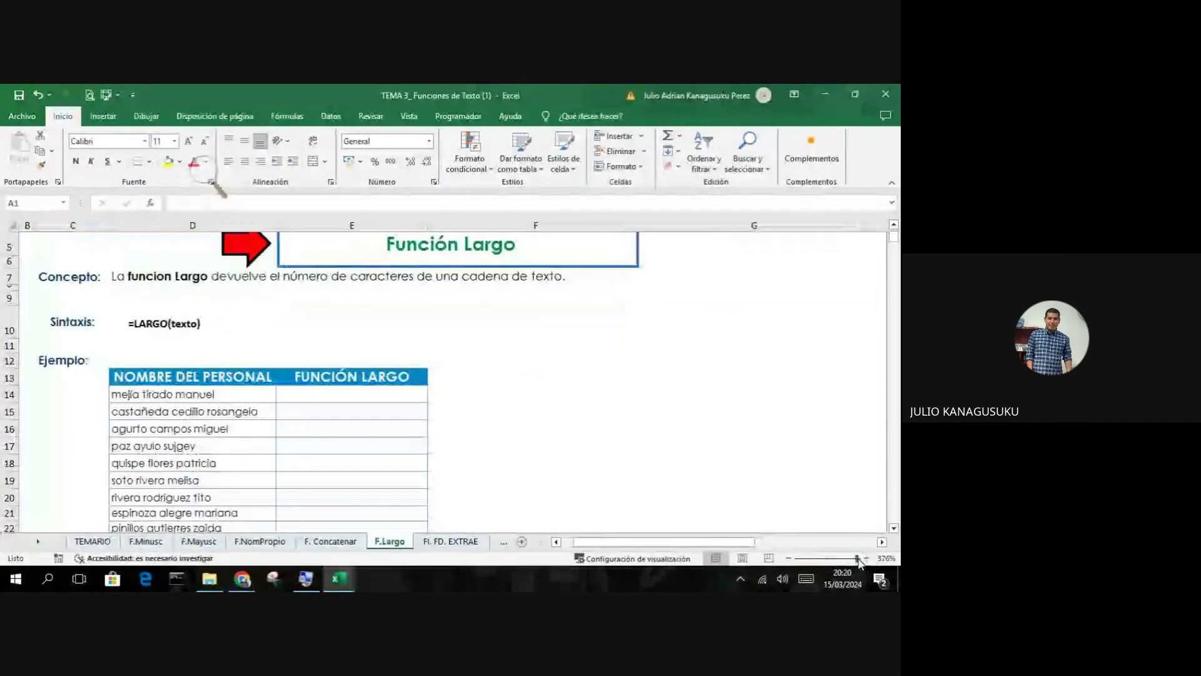
left_click_drag(857, 558, 828, 558)
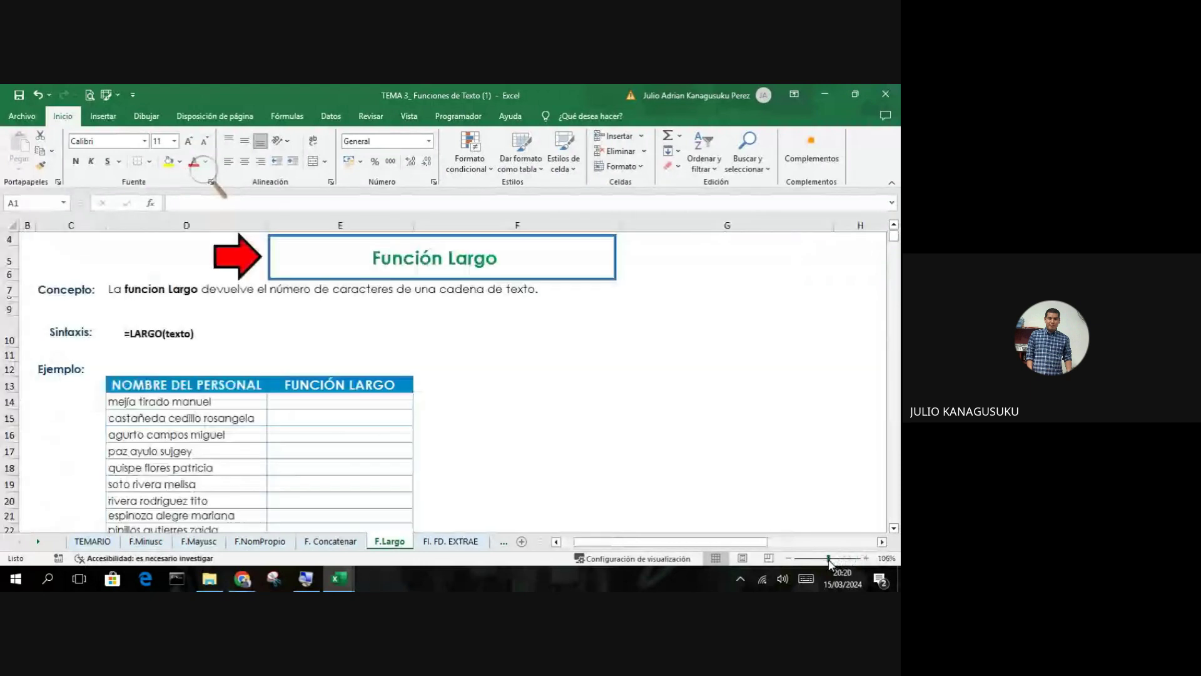
left_click(867, 560)
left_click(866, 560)
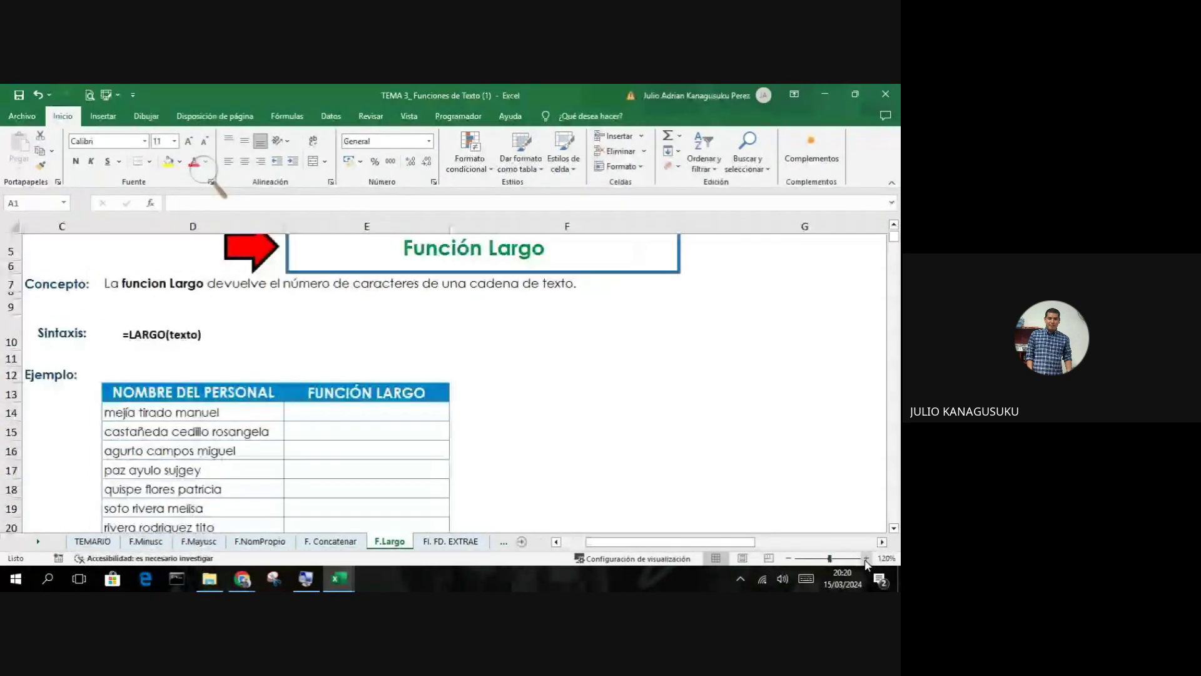
left_click(866, 560)
left_click_drag(605, 546, 594, 546)
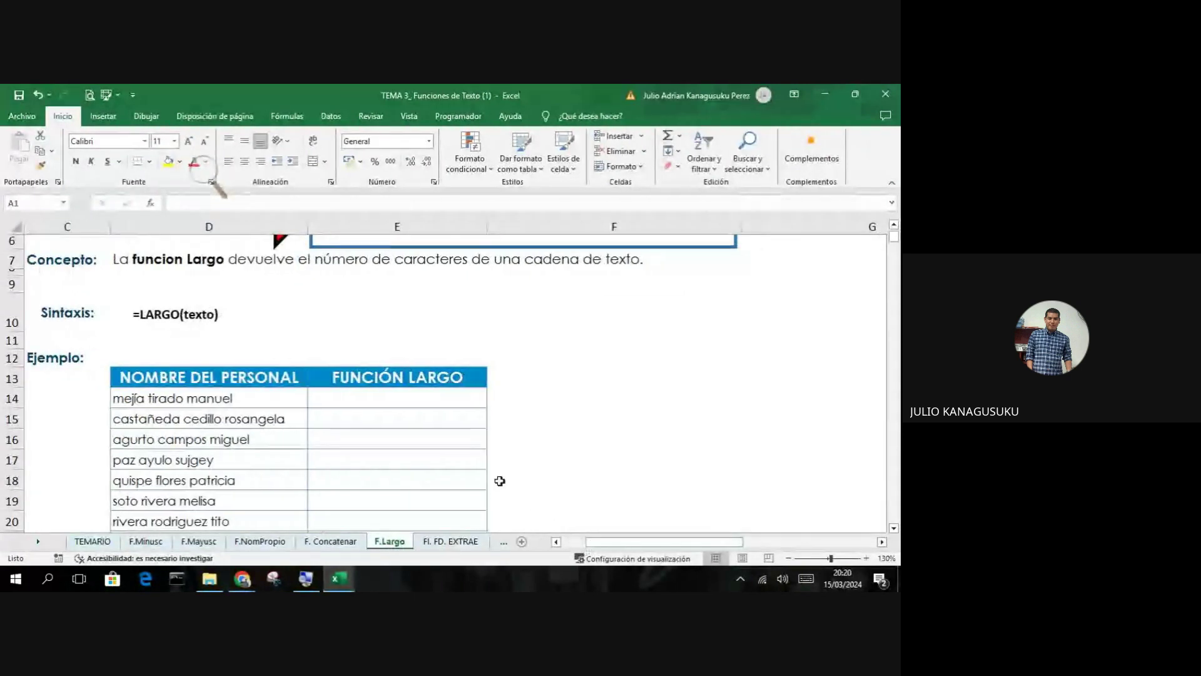
scroll(499, 483, "down", 1)
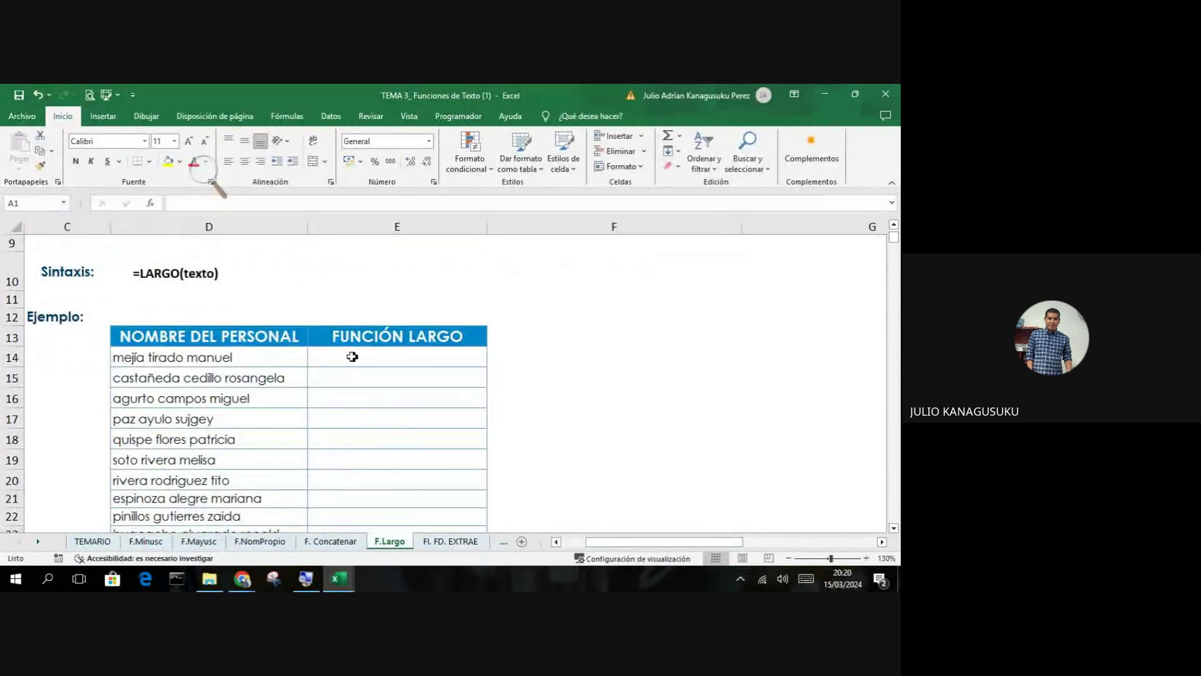
- Enter =LARGO(D14) in E14 and fill it down through E23, showing counts 19, 27, 20…
left_click(356, 359)
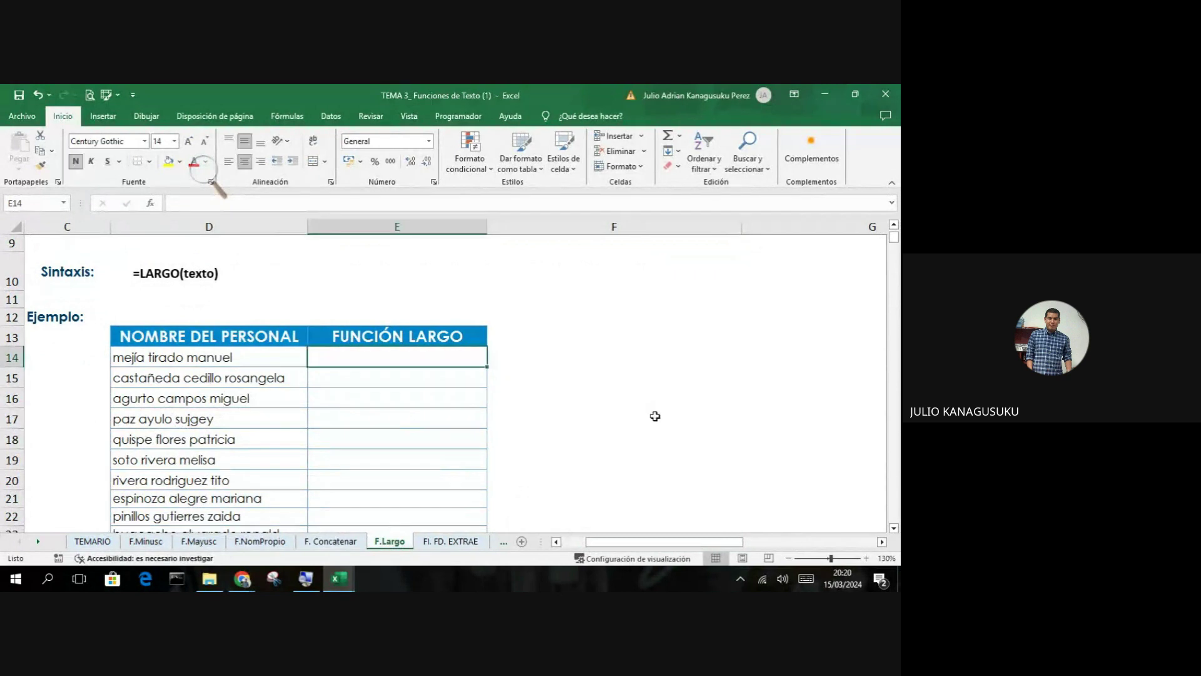
type("=")
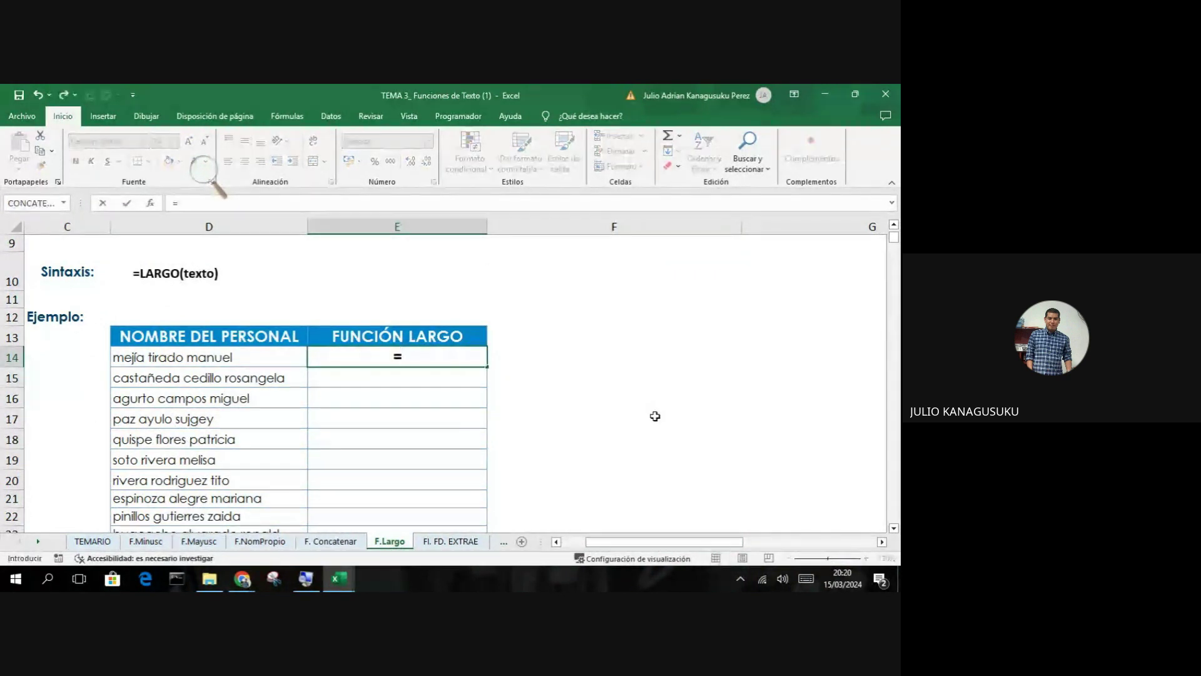
type("LARGO")
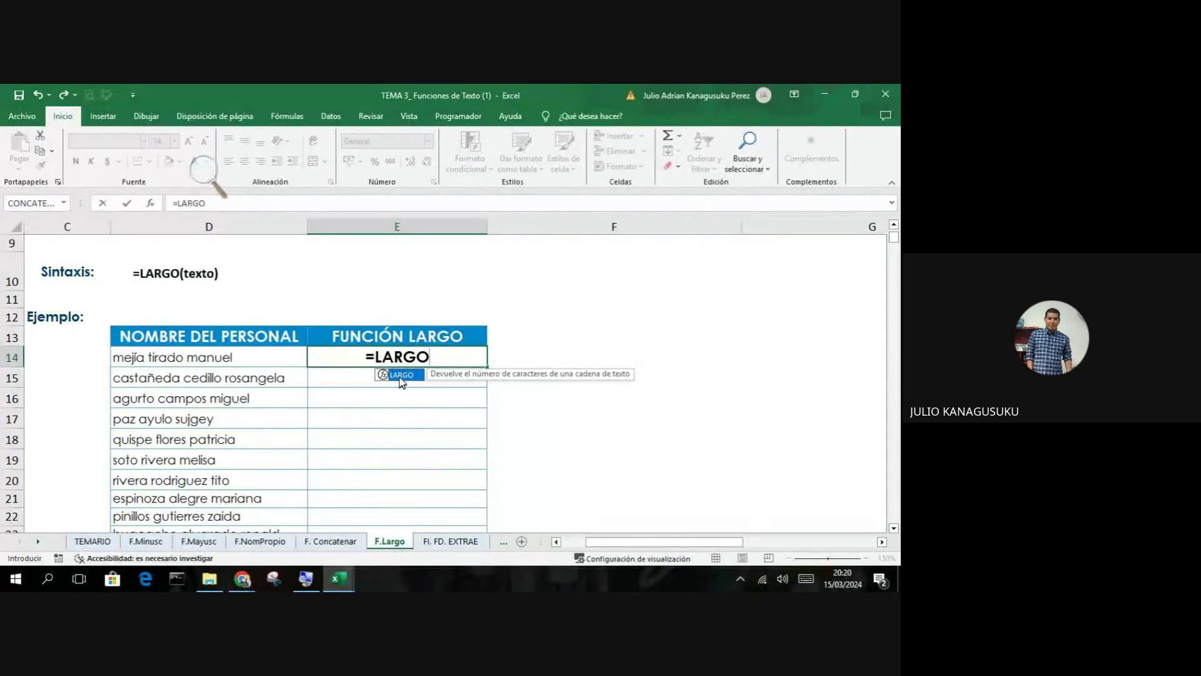
double_click(400, 375)
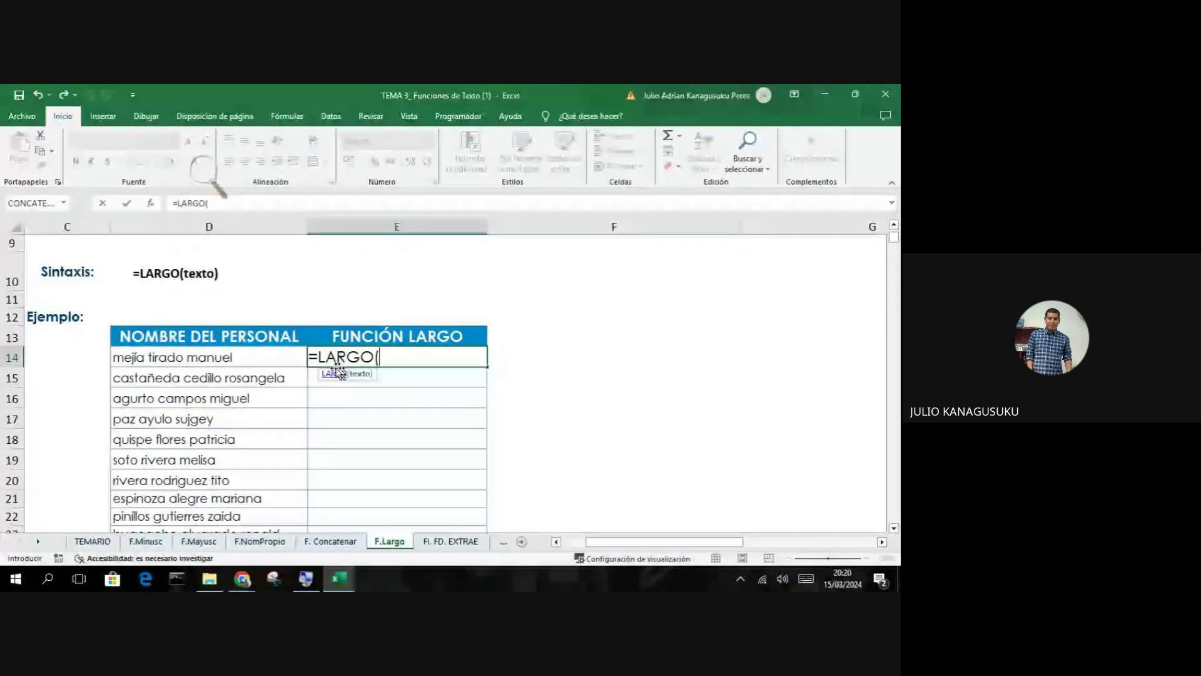
left_click(262, 362)
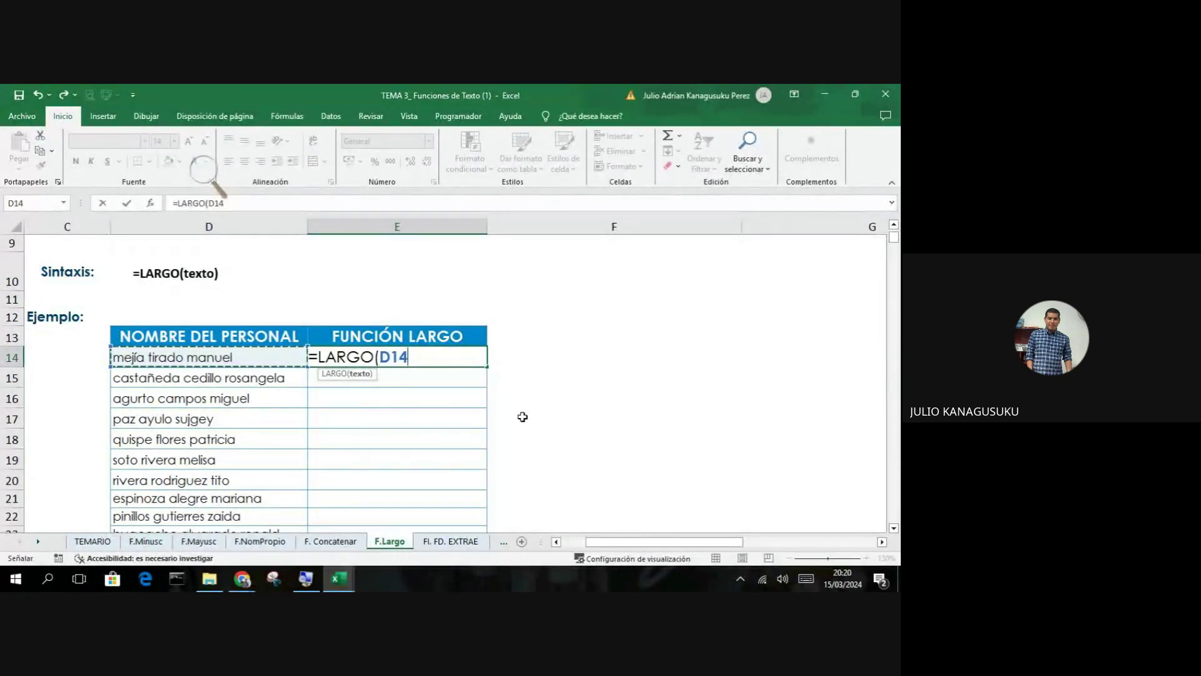
type(")")
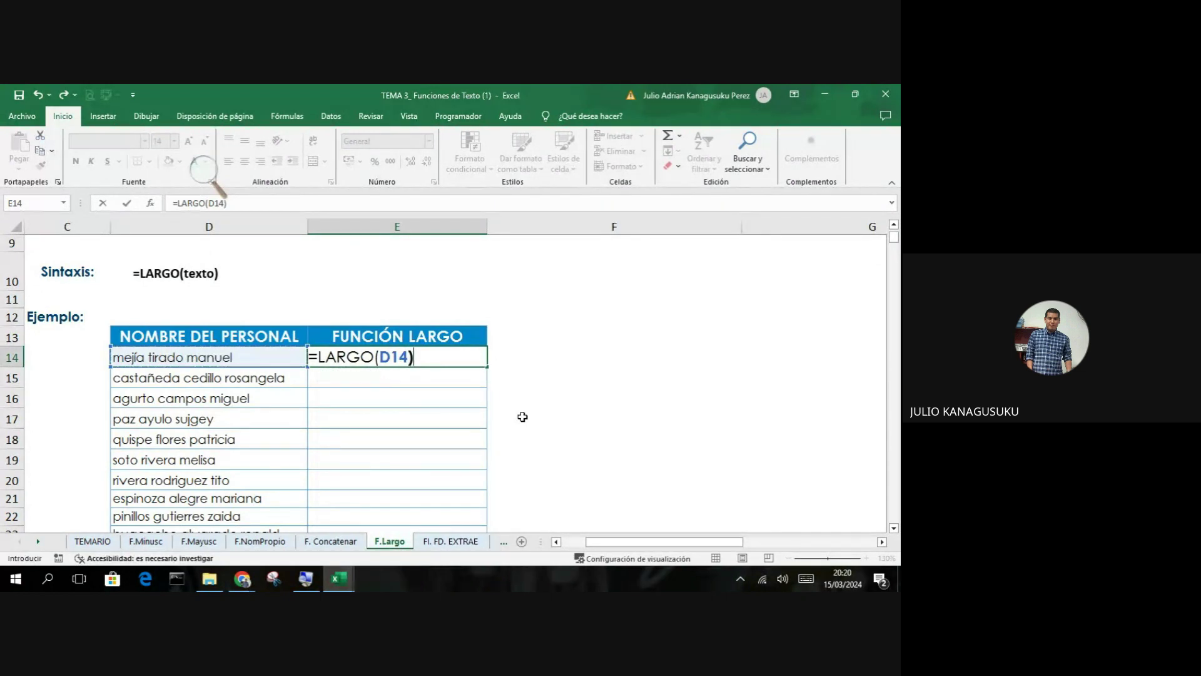
key("Return")
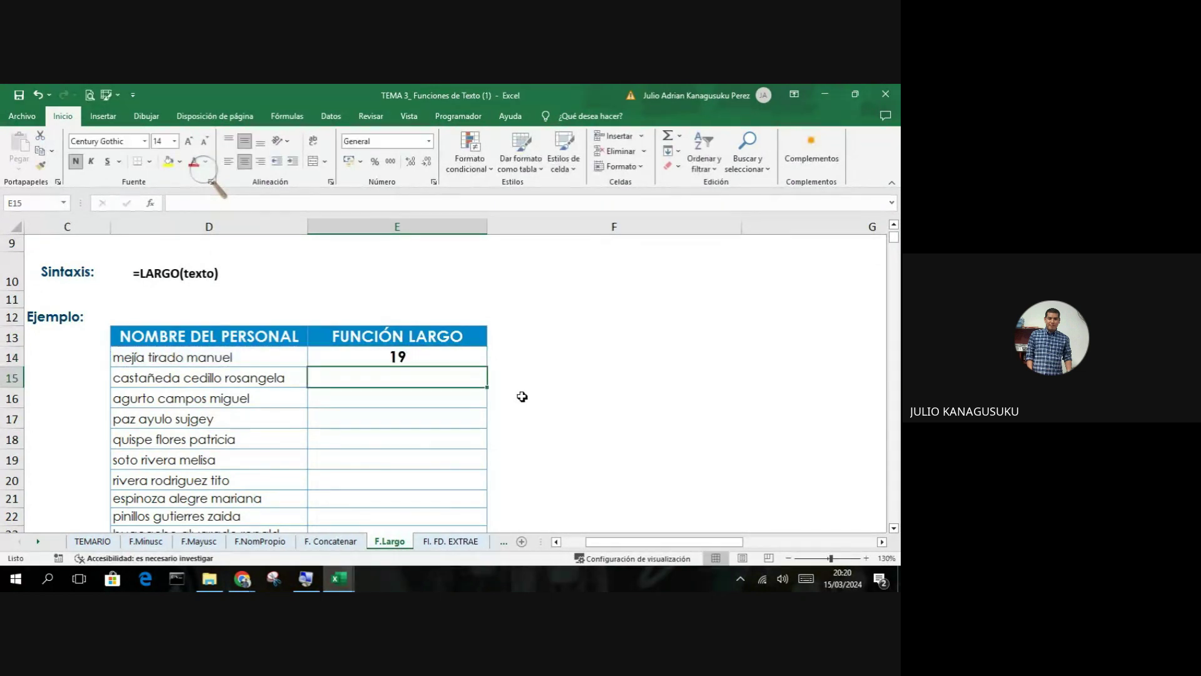
left_click(472, 357)
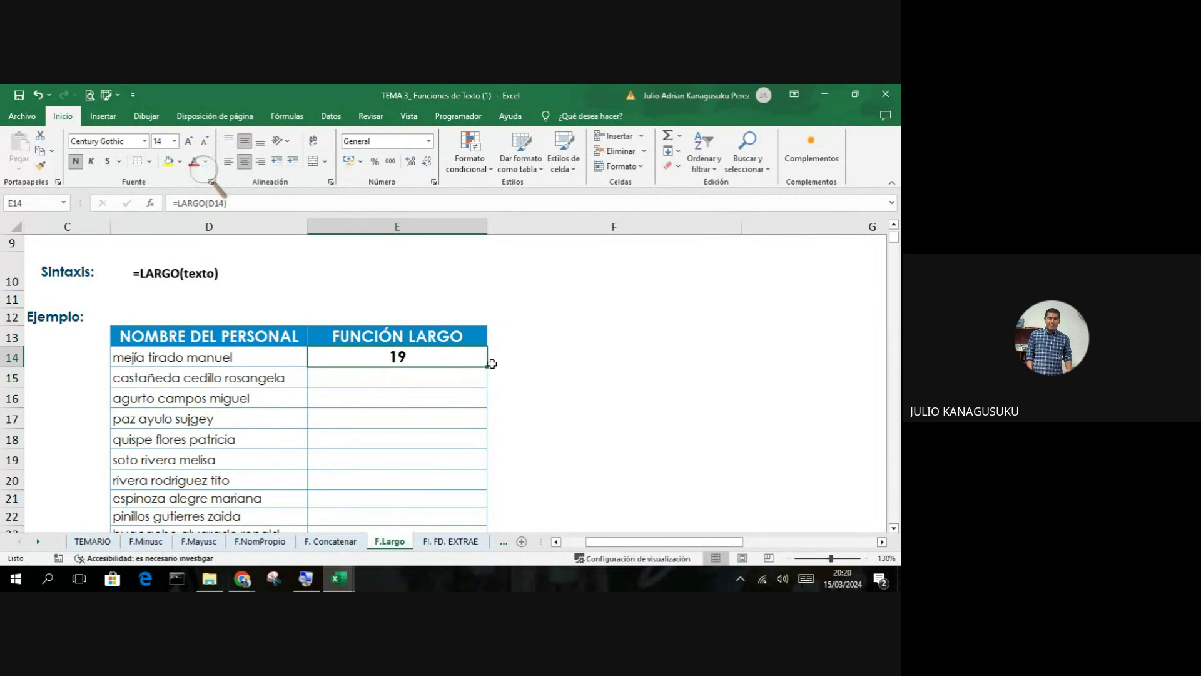
double_click(489, 366)
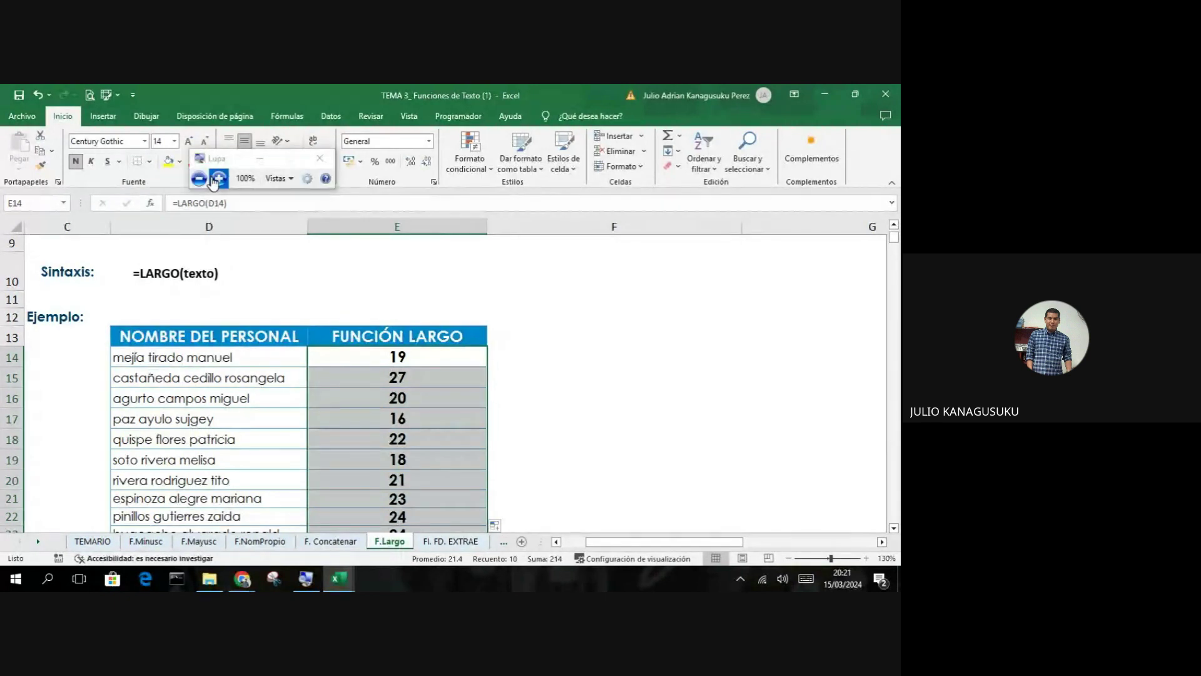
left_click(219, 179)
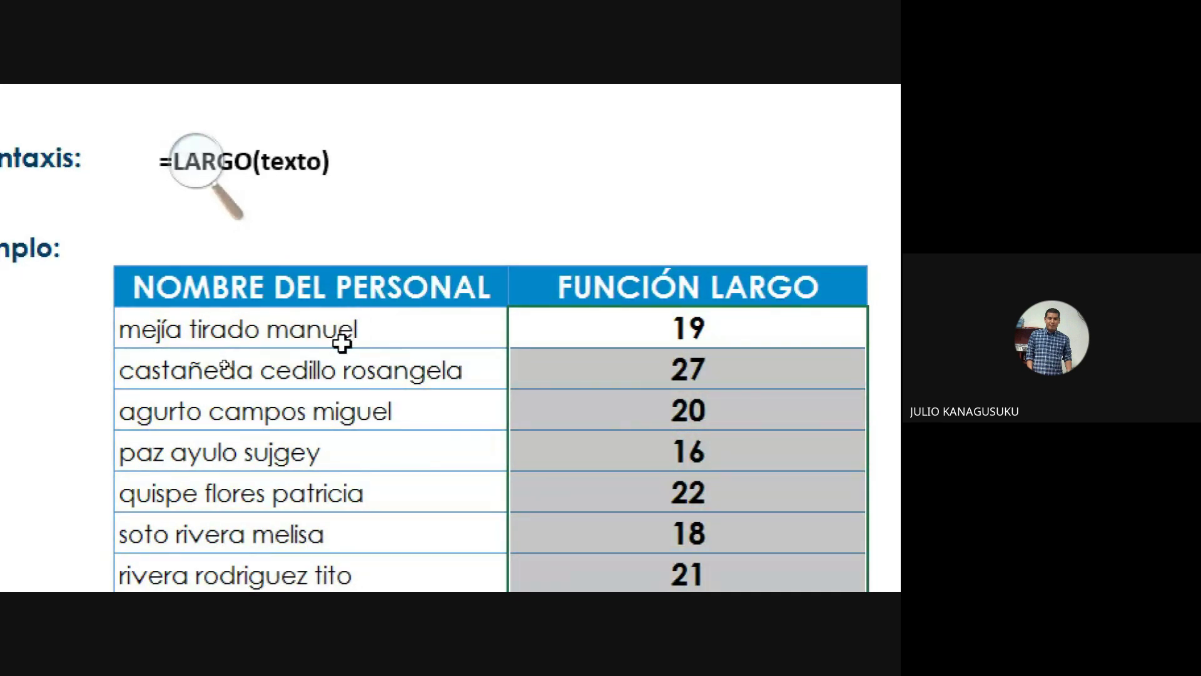
left_click(486, 334)
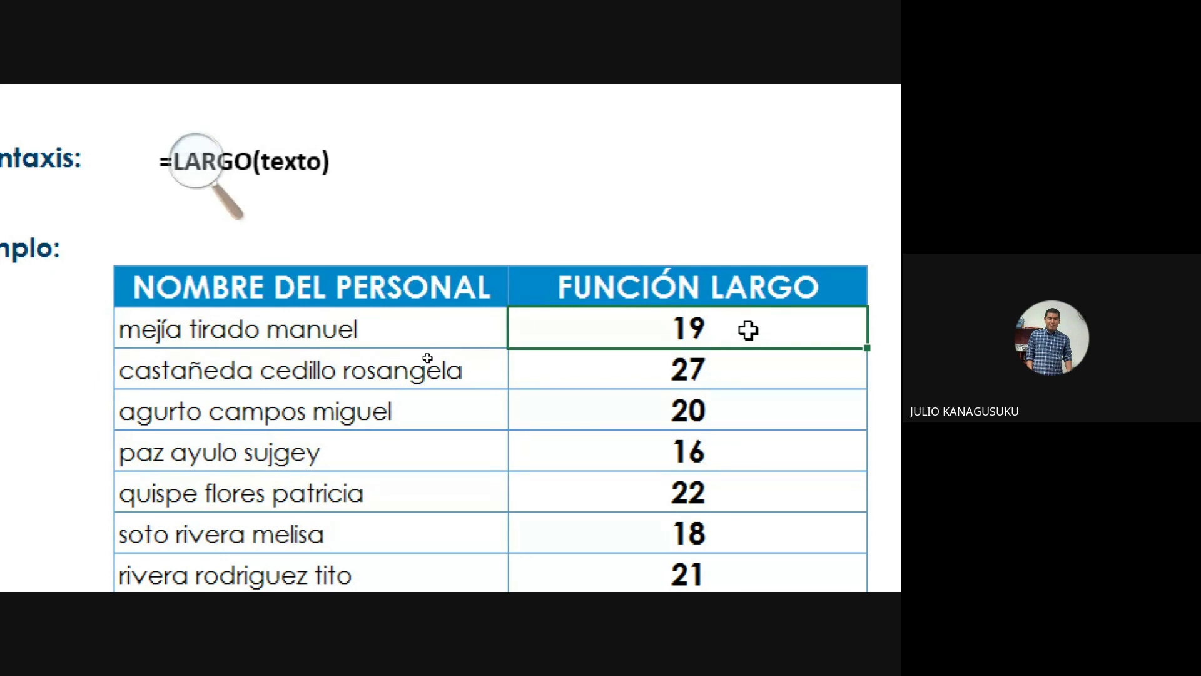
left_click(210, 179)
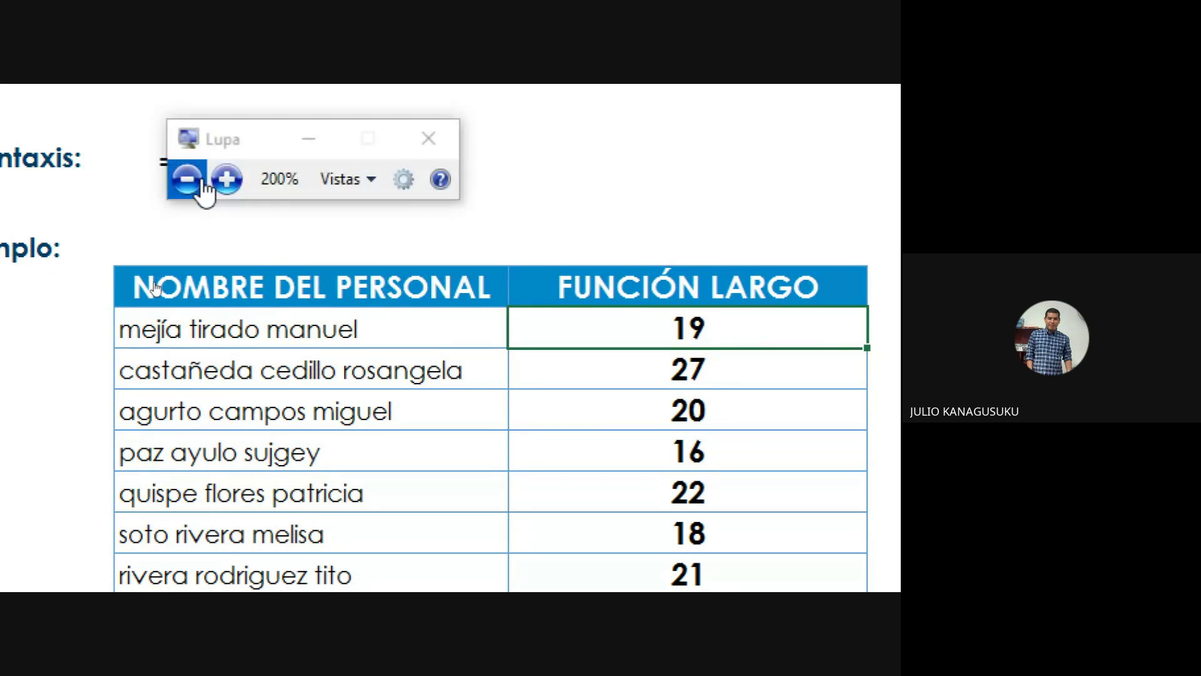
left_click(202, 183)
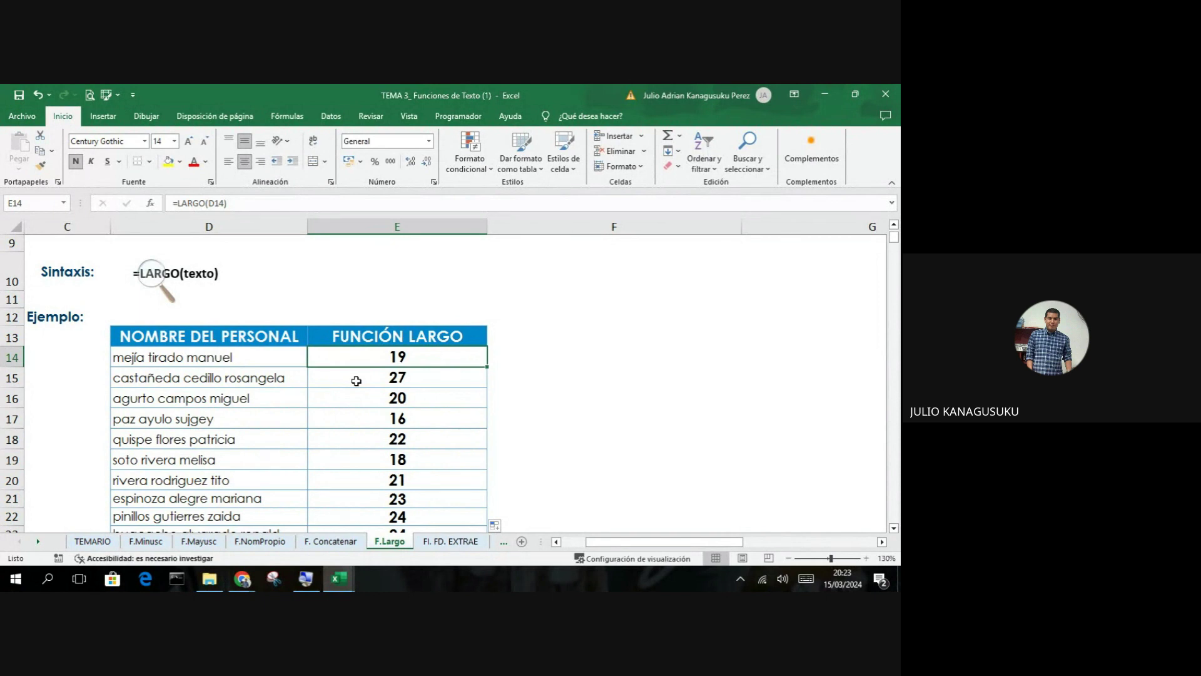
left_click(448, 543)
scroll(496, 421, "down", 2)
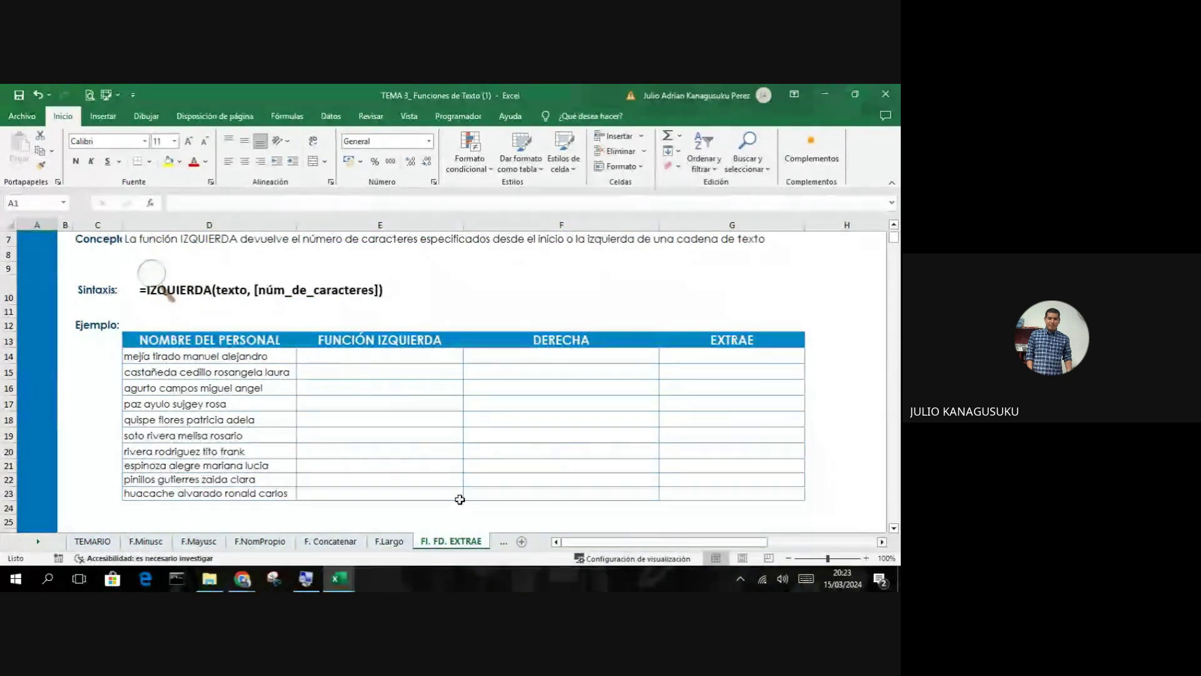
left_click(868, 558)
left_click(867, 558)
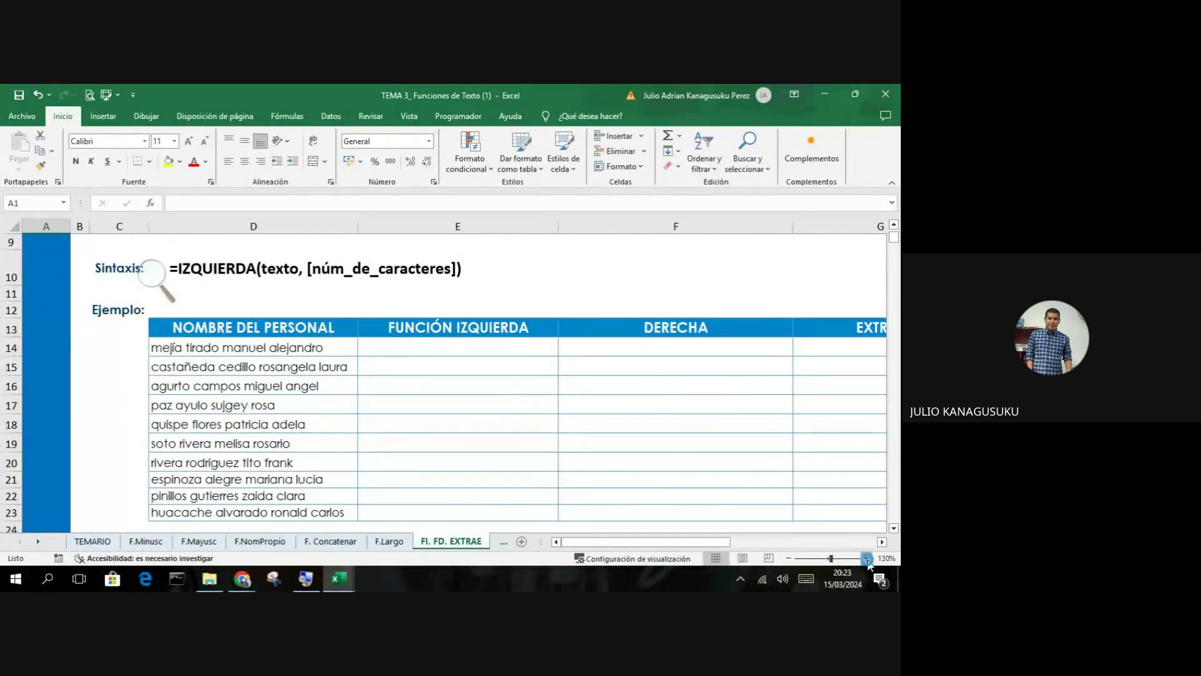
left_click(867, 559)
scroll(754, 487, "down", 1)
scroll(754, 485, "up", 1)
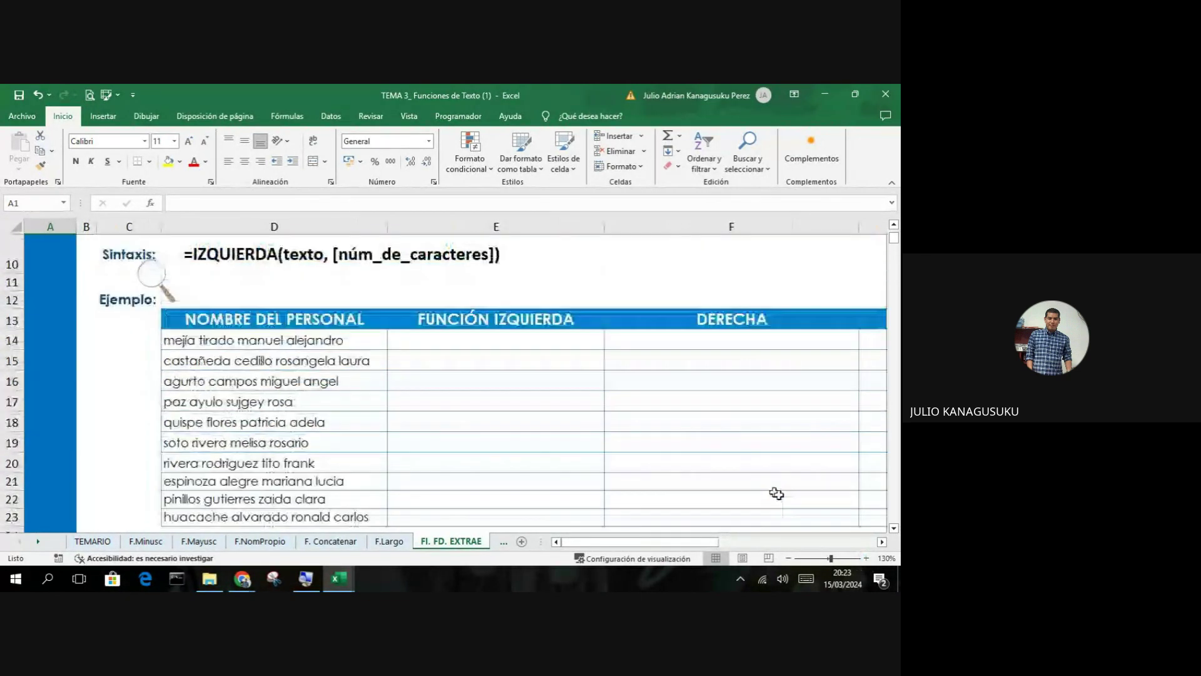
left_click(882, 542)
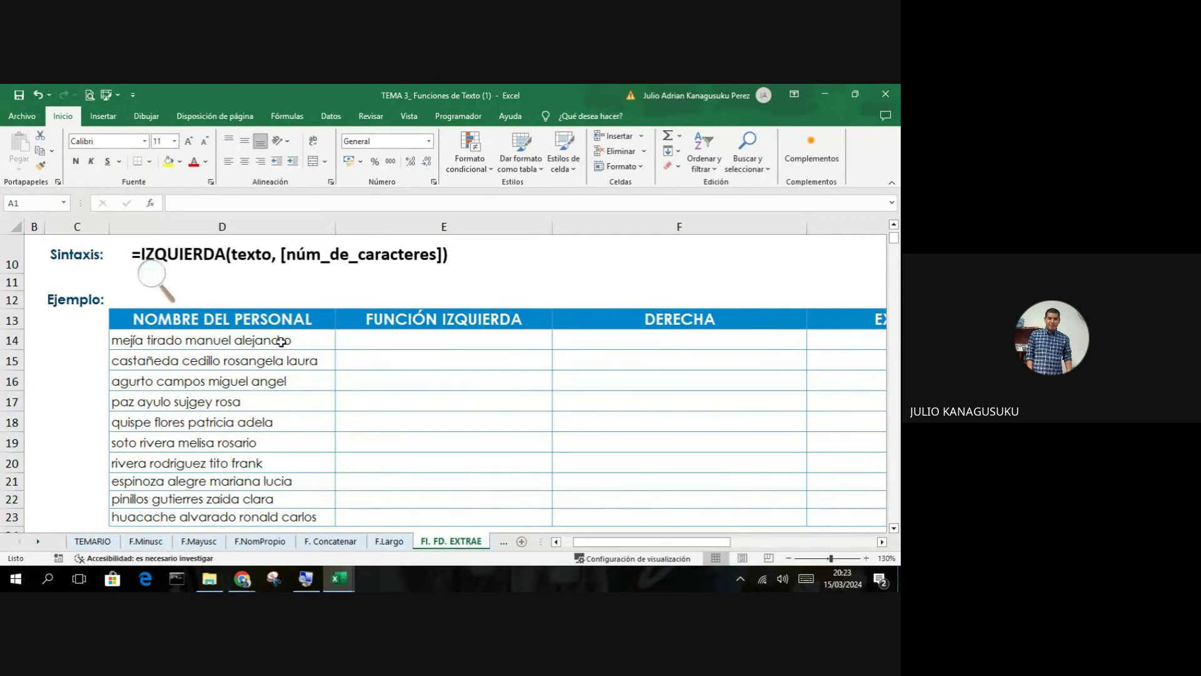
left_click_drag(281, 338, 277, 472)
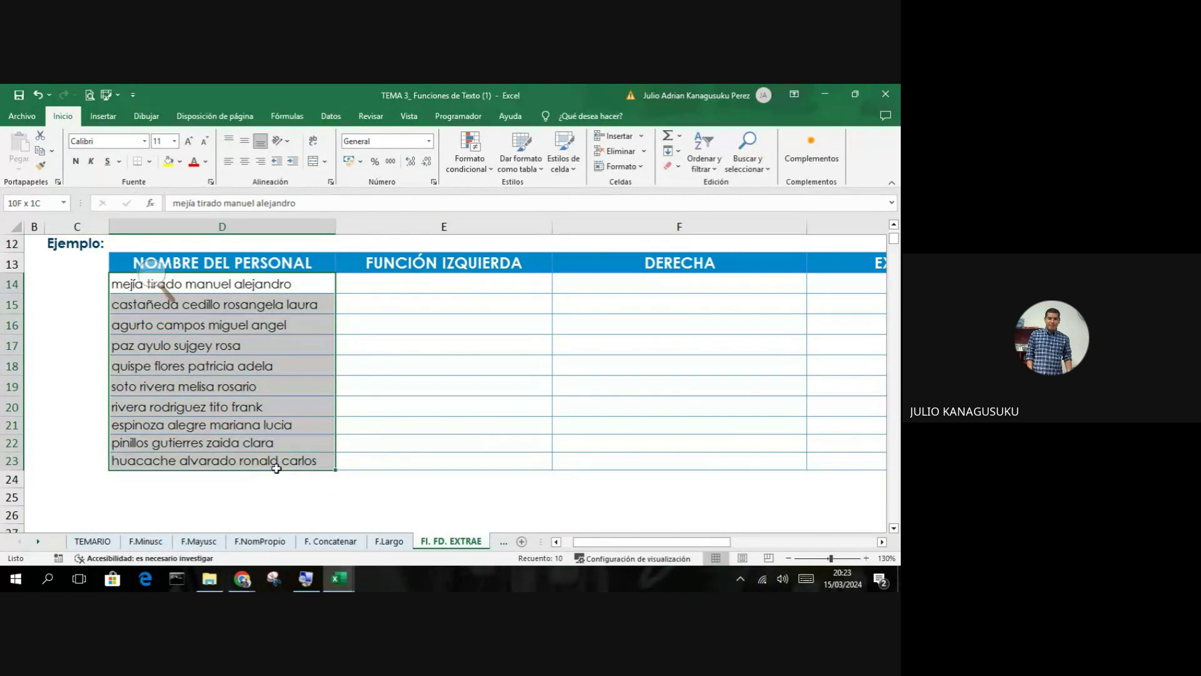
left_click_drag(277, 473, 279, 462)
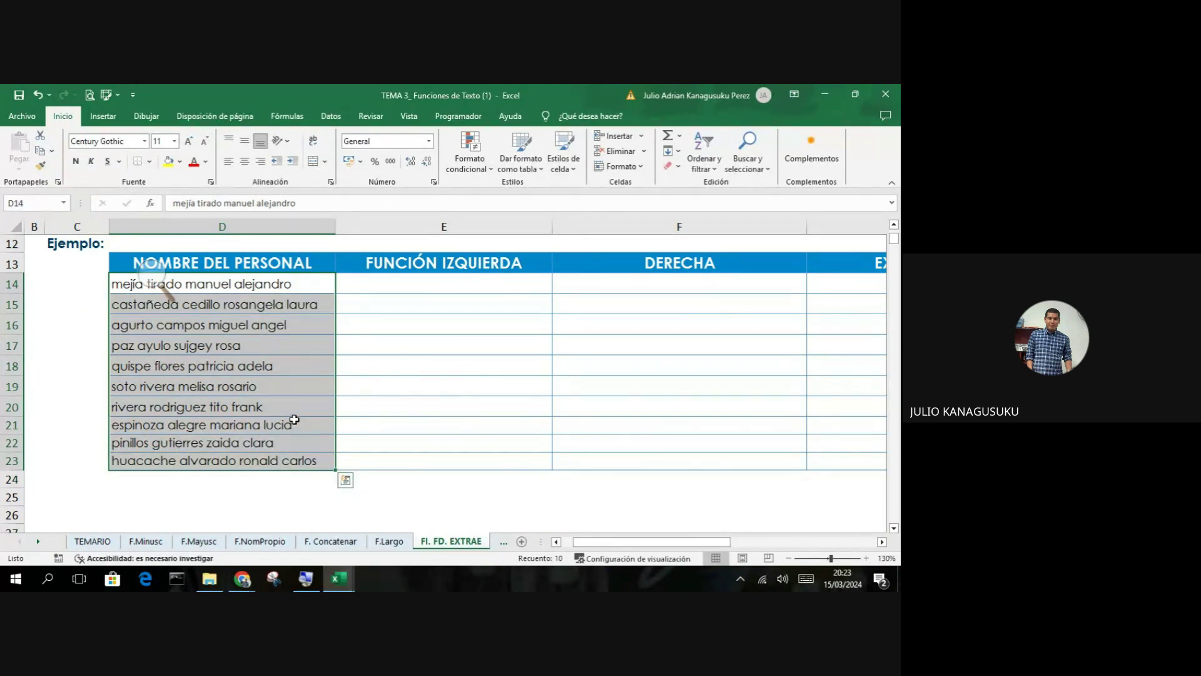
scroll(294, 420, "up", 1)
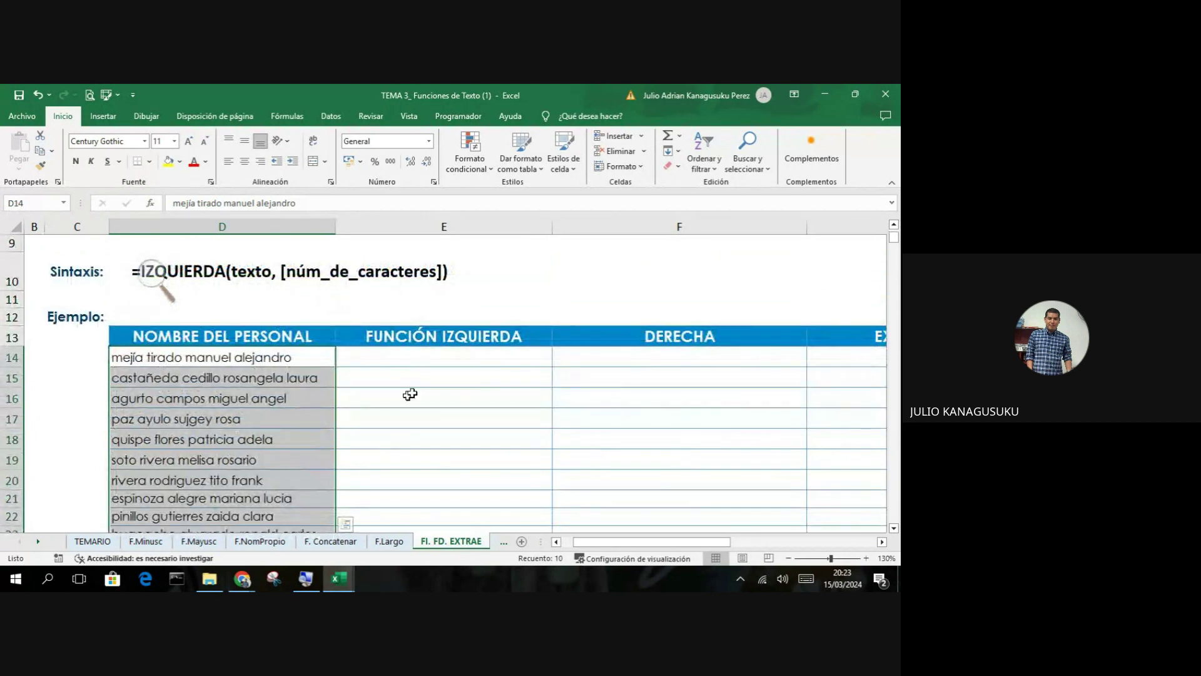
left_click(459, 343)
left_click_drag(459, 343, 460, 521)
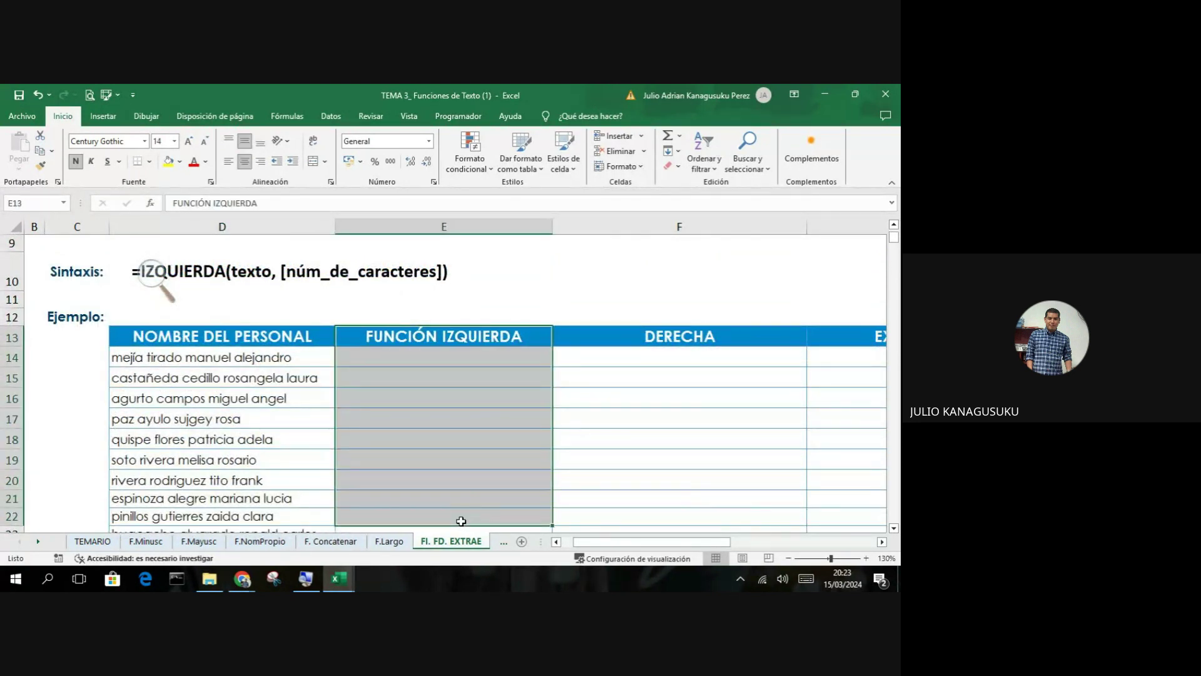
left_click_drag(707, 335, 721, 516)
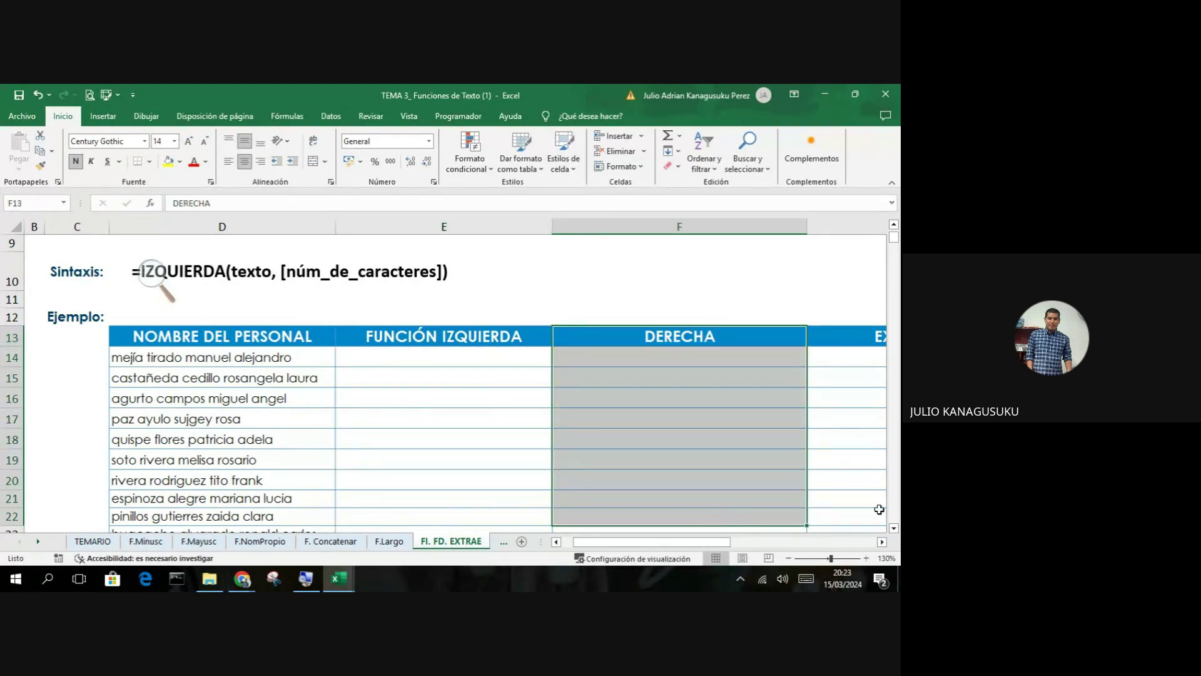
left_click_drag(847, 337, 813, 513)
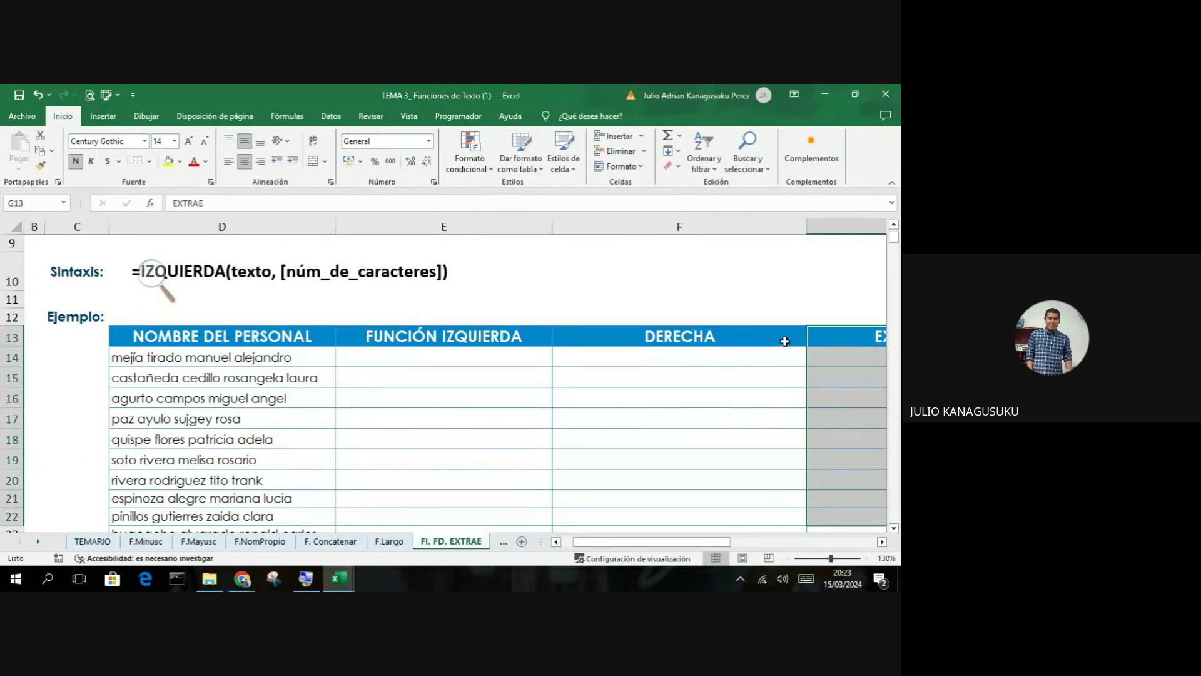
left_click(283, 357)
left_click_drag(283, 357, 271, 516)
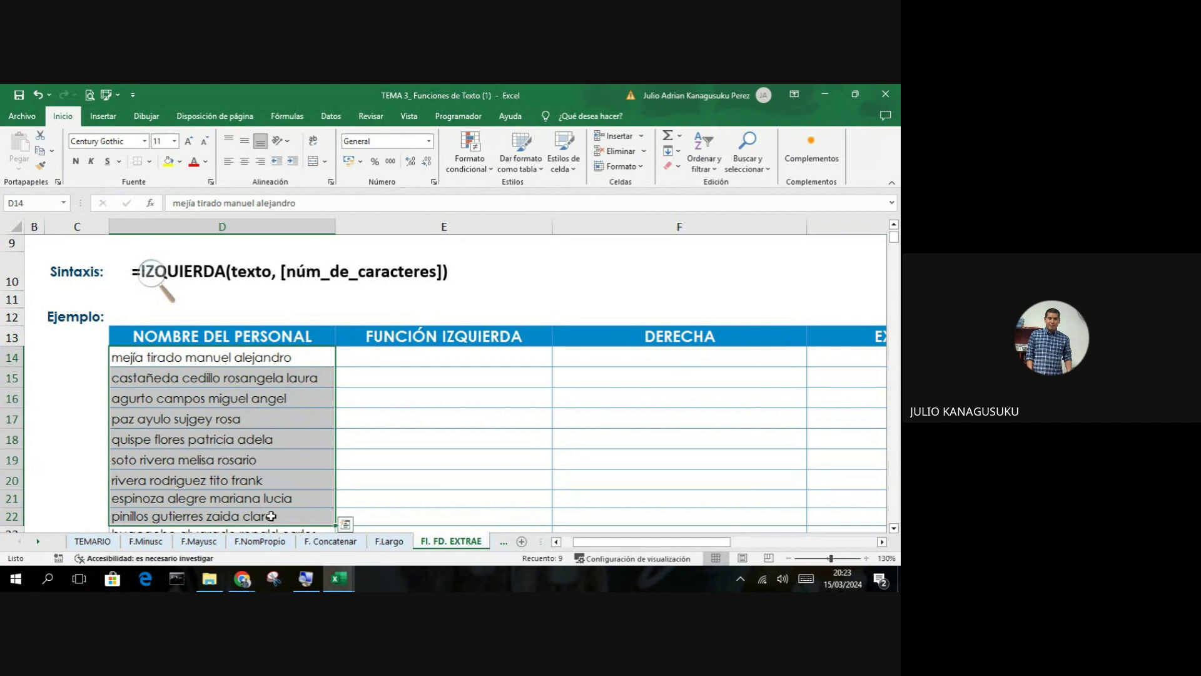
left_click_drag(437, 363, 444, 524)
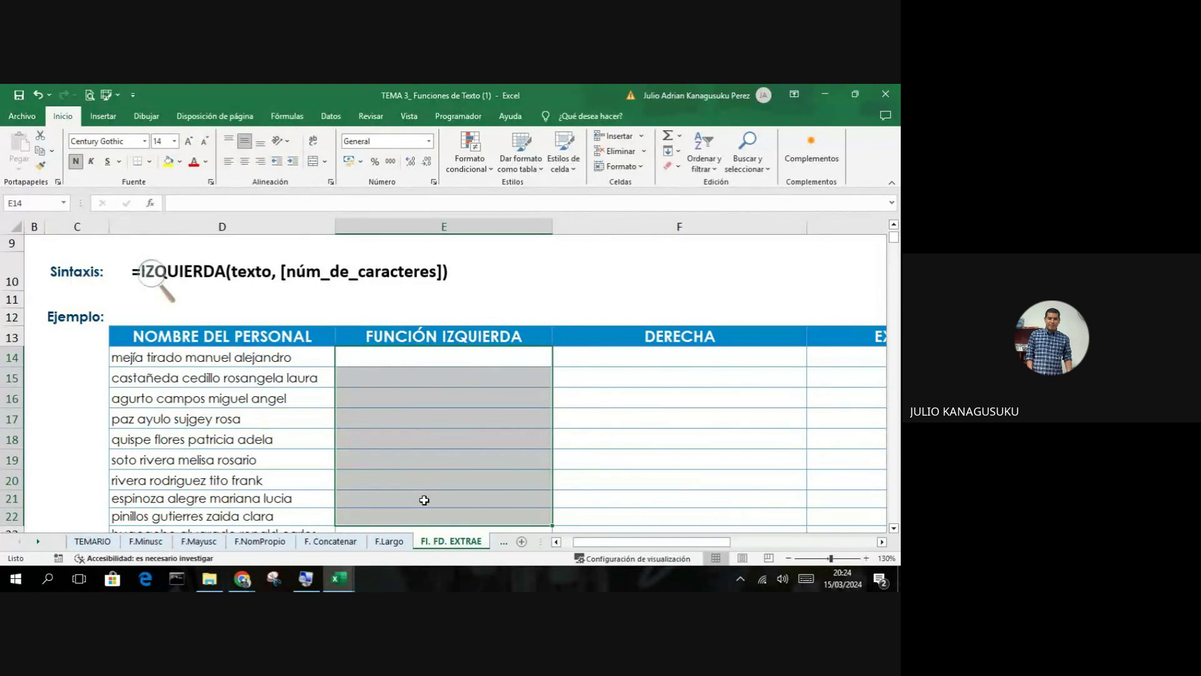
left_click(606, 408)
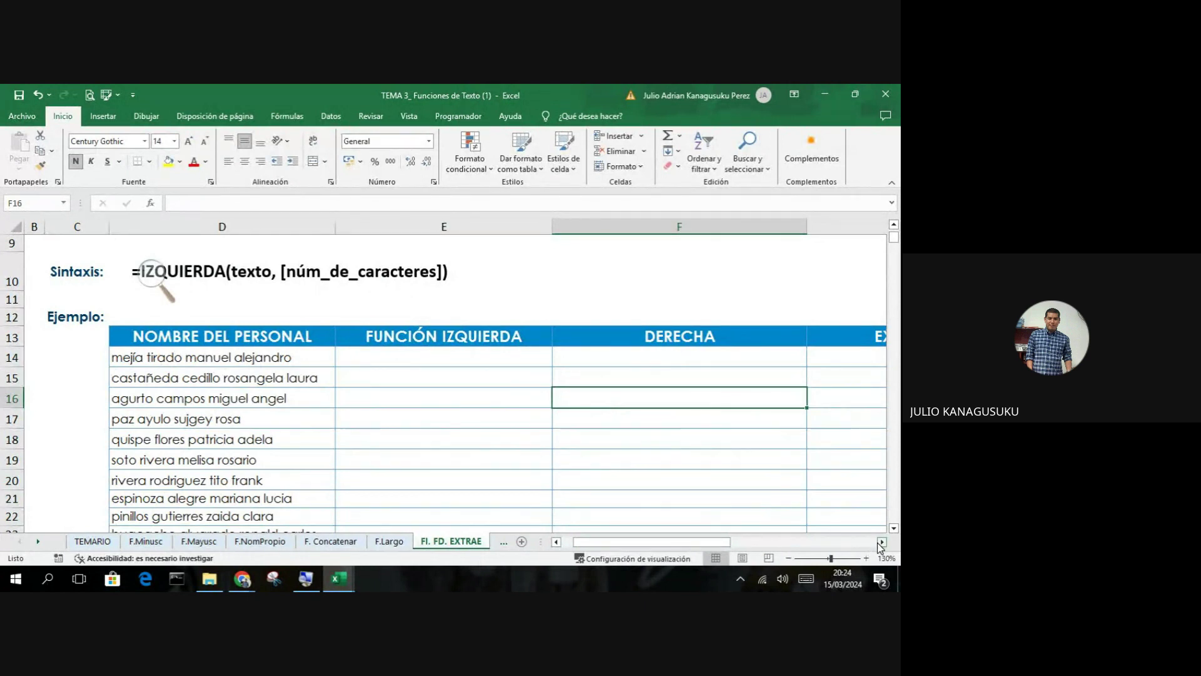
left_click(164, 287)
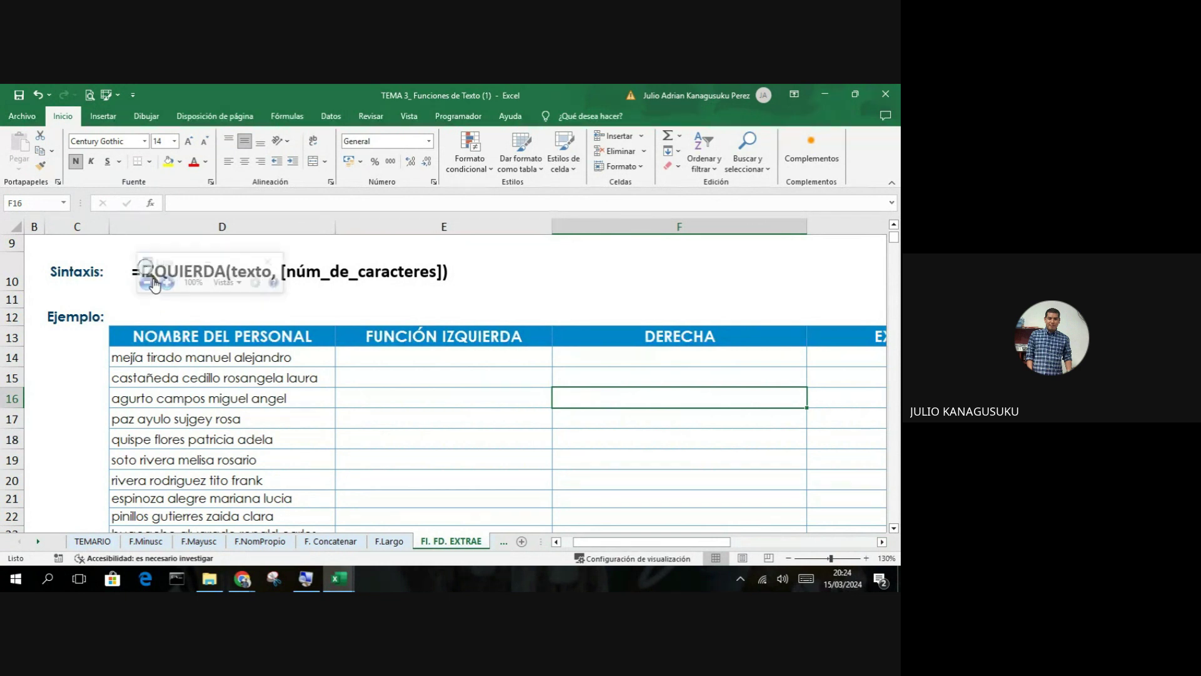
left_click(166, 283)
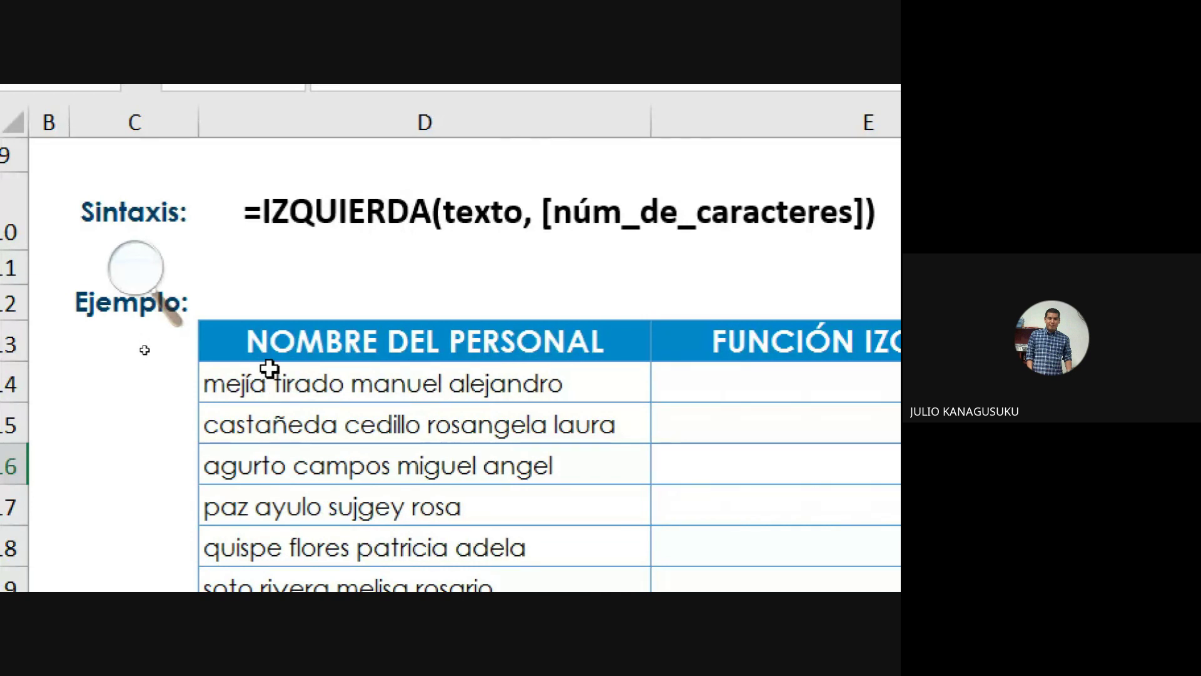
mouse_move(268, 372)
left_mouse_down()
mouse_move(269, 414)
mouse_move(269, 399)
left_mouse_up()
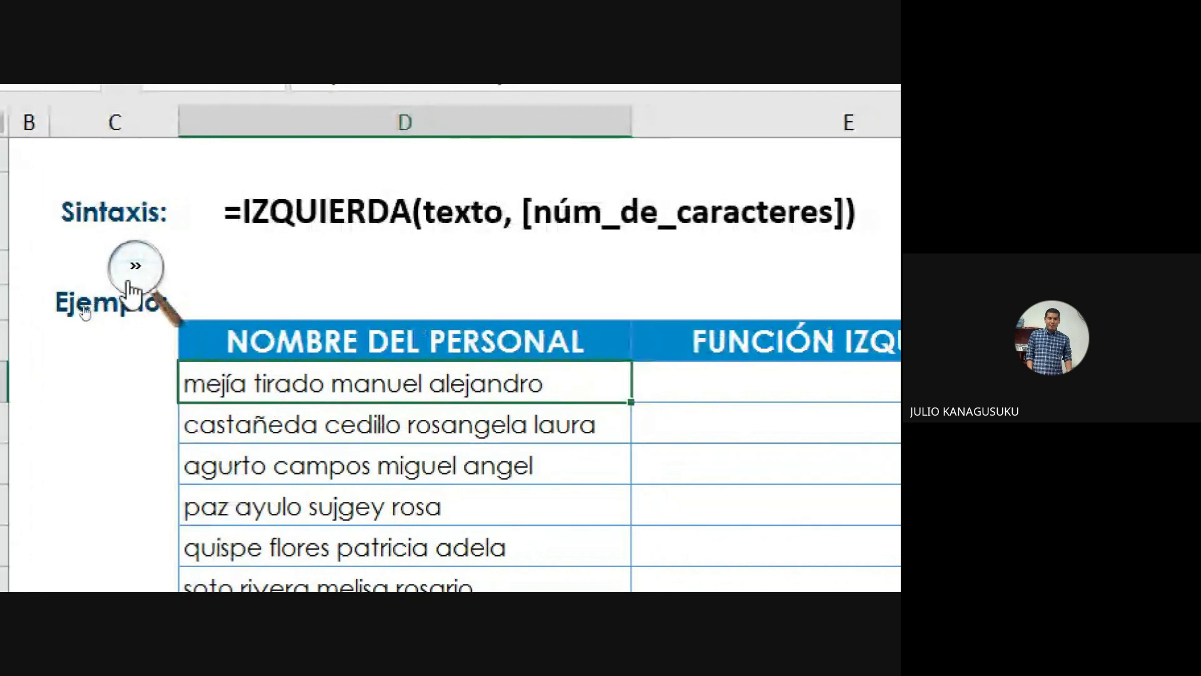
left_click(135, 268)
left_click(126, 281)
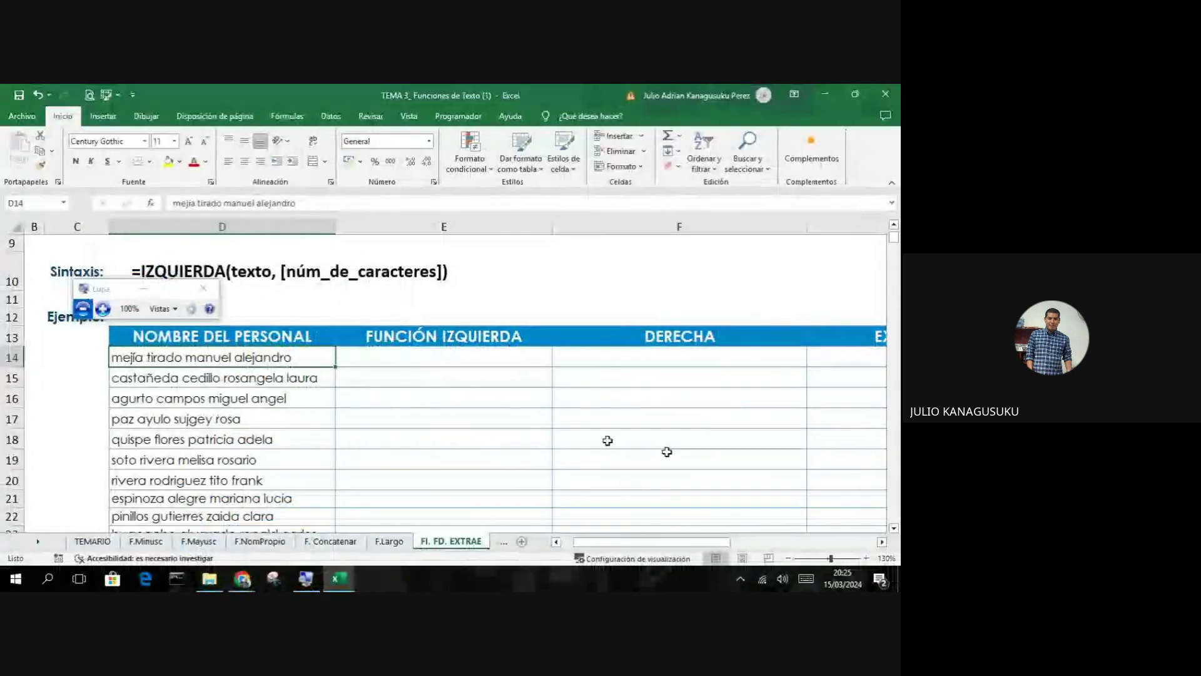
left_click(882, 543)
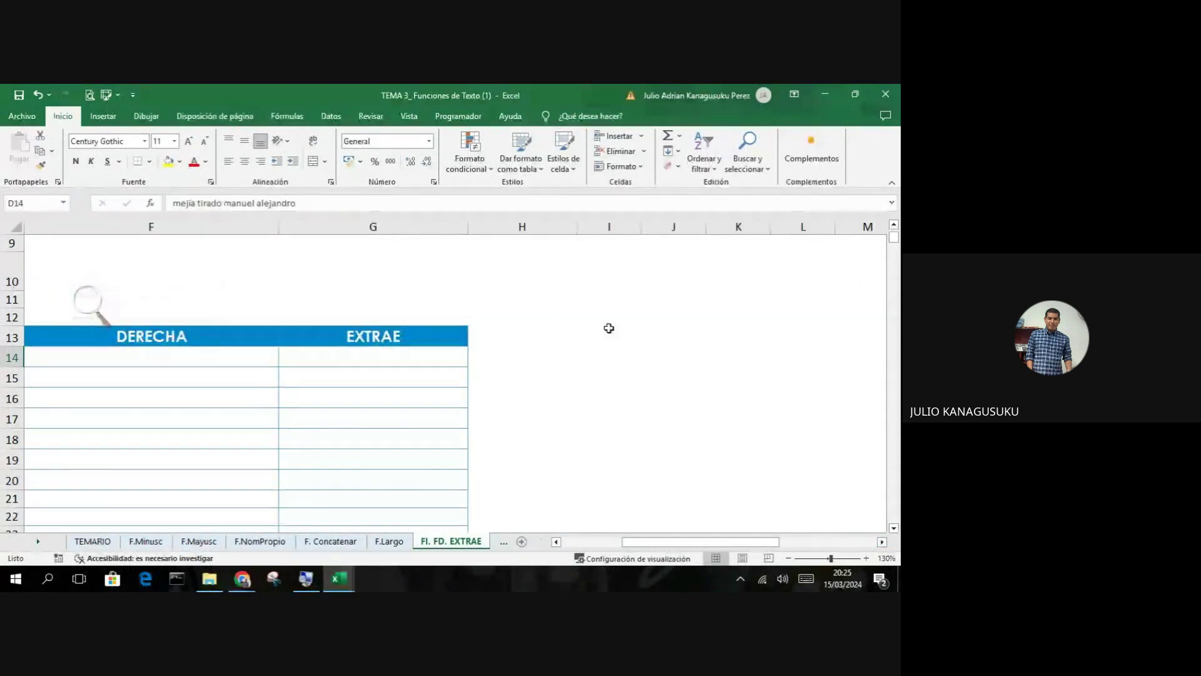
- Type the headers E1, E2, E3 and LARGO across I13:L13, fixing a mistyped E4
left_click(608, 331)
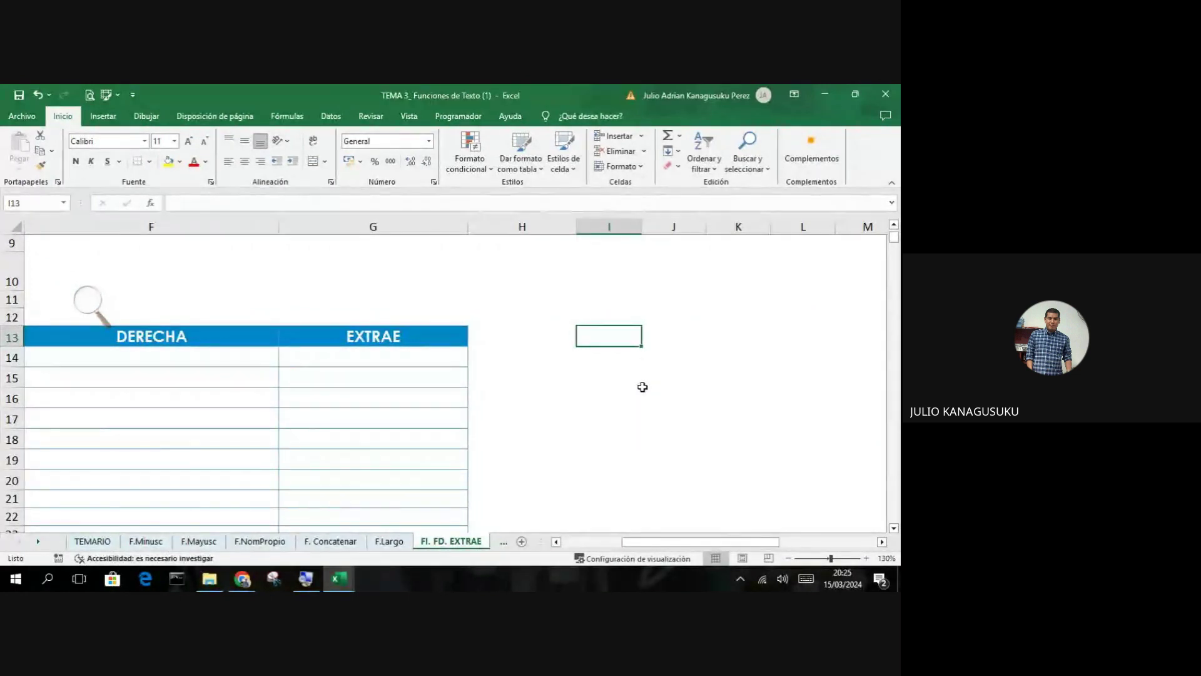
type("E1")
key("Tab")
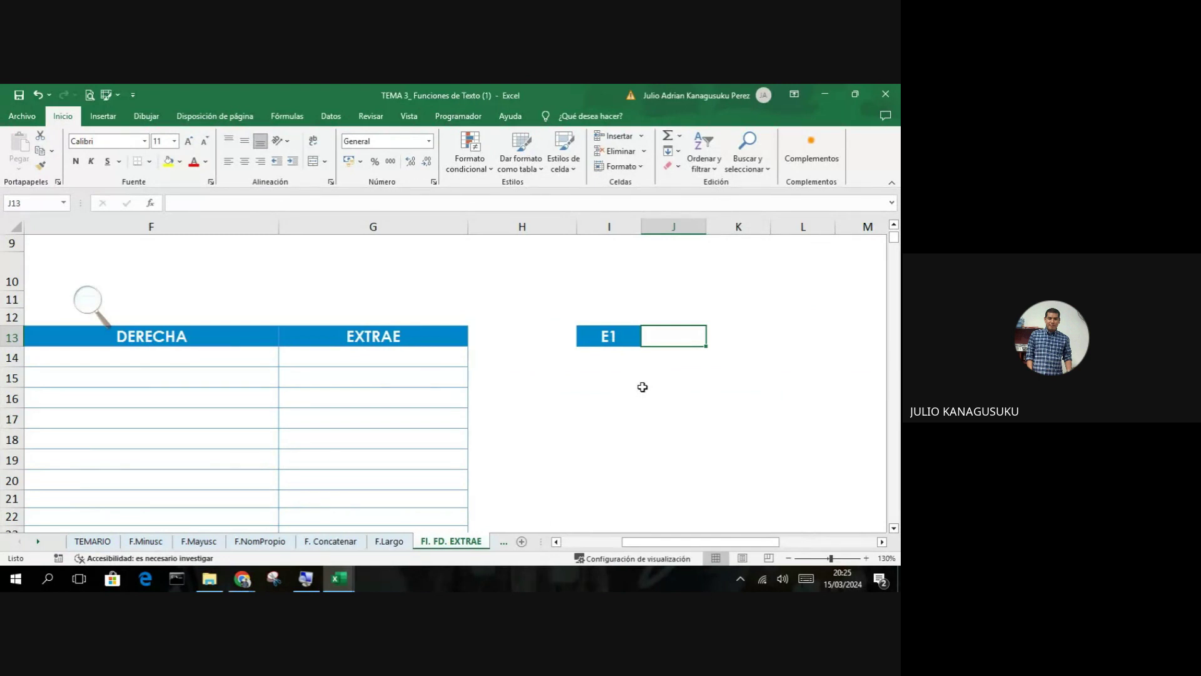
type("E2")
key("Tab")
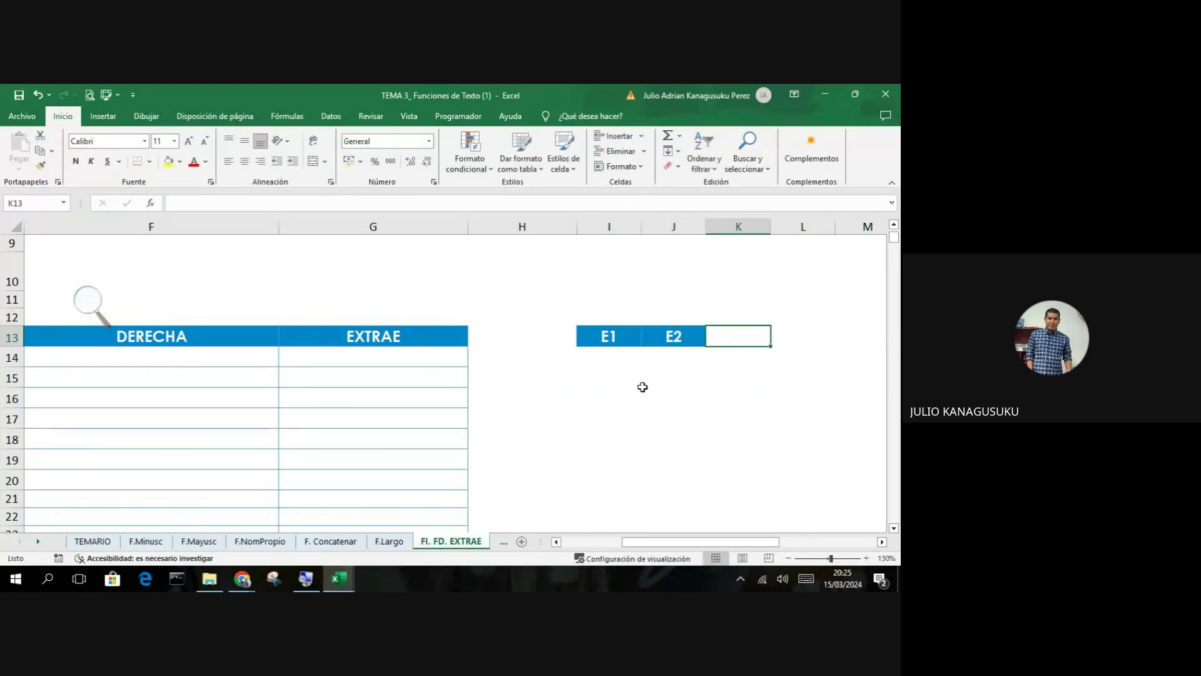
type("E3")
key("Tab")
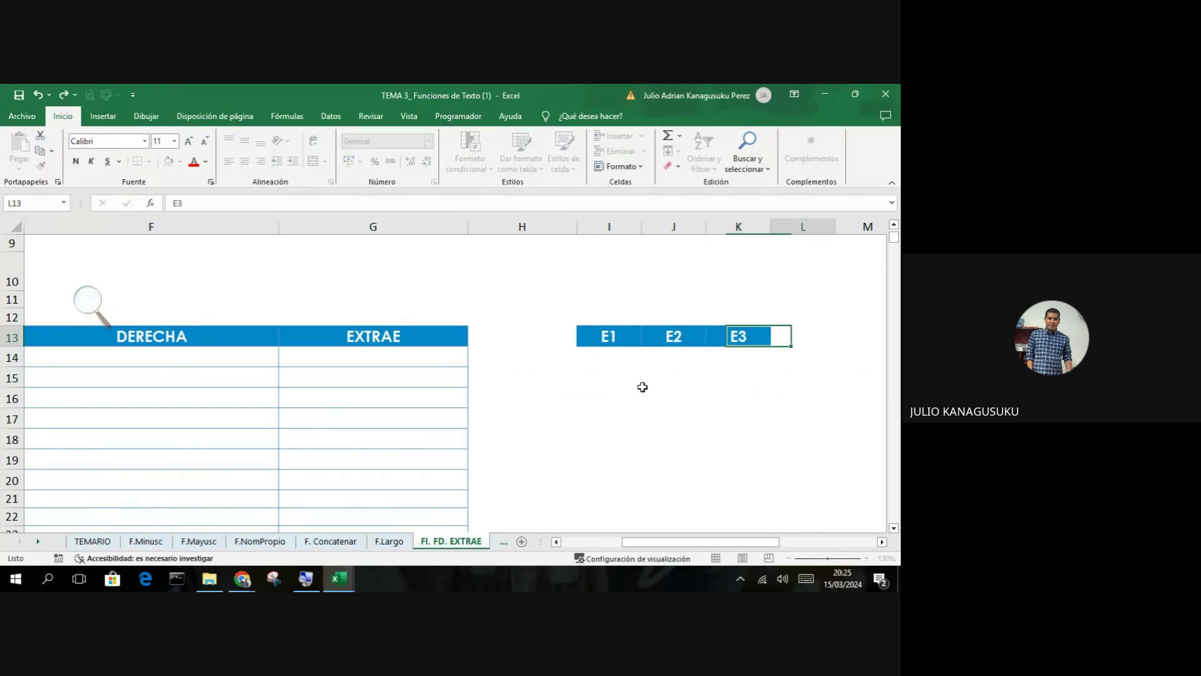
type("E4")
key("BackSpace")
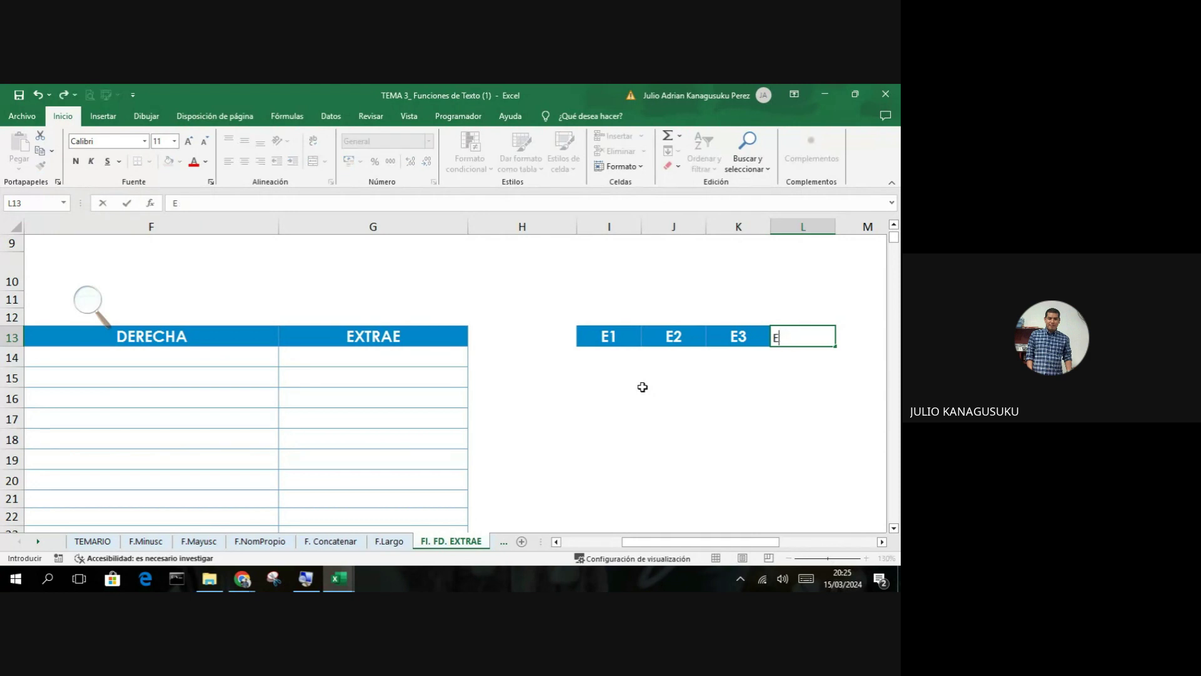
key("BackSpace")
type("LARGO")
key("Return")
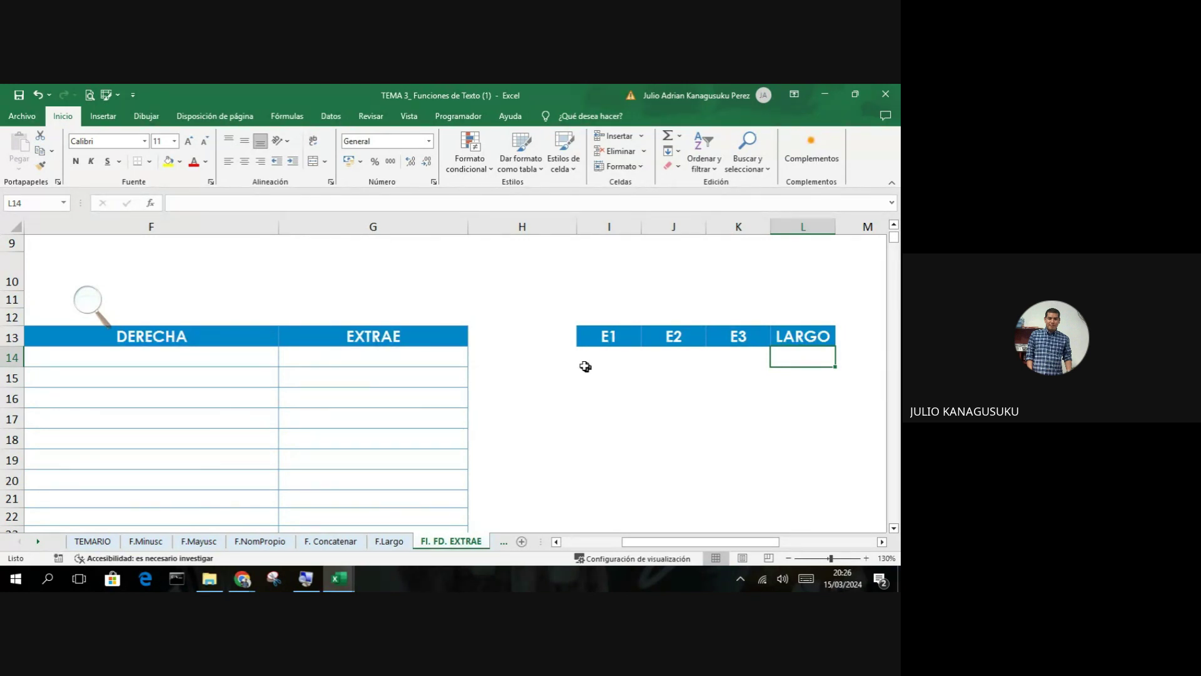
left_click(605, 359)
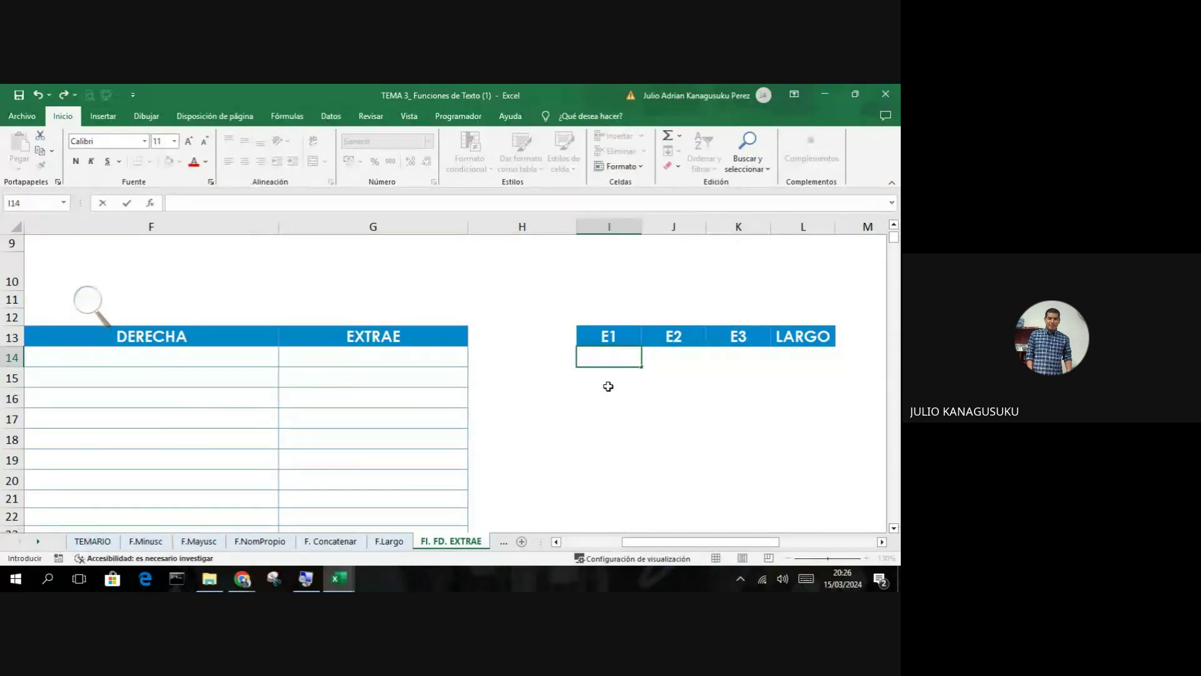
- Give the block I14:L24 under the helper headers 16-point font and centre alignment
left_click(638, 421)
left_click(623, 357)
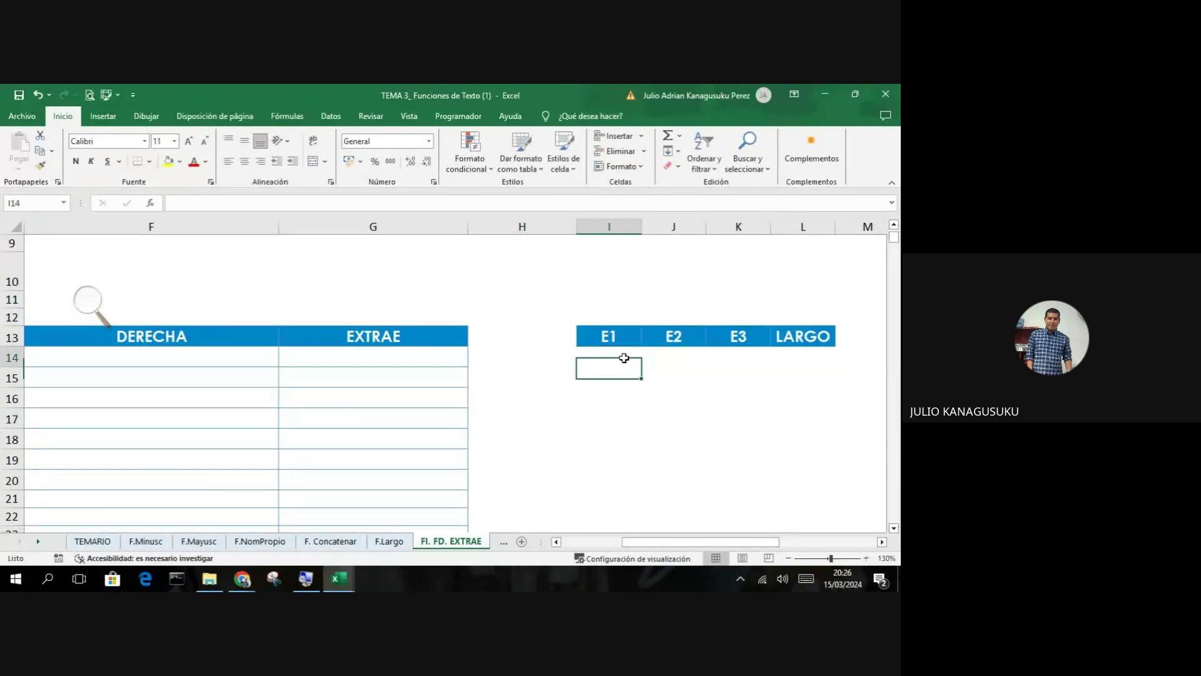
mouse_move(623, 358)
left_mouse_down()
mouse_move(776, 504)
mouse_move(776, 487)
left_mouse_up()
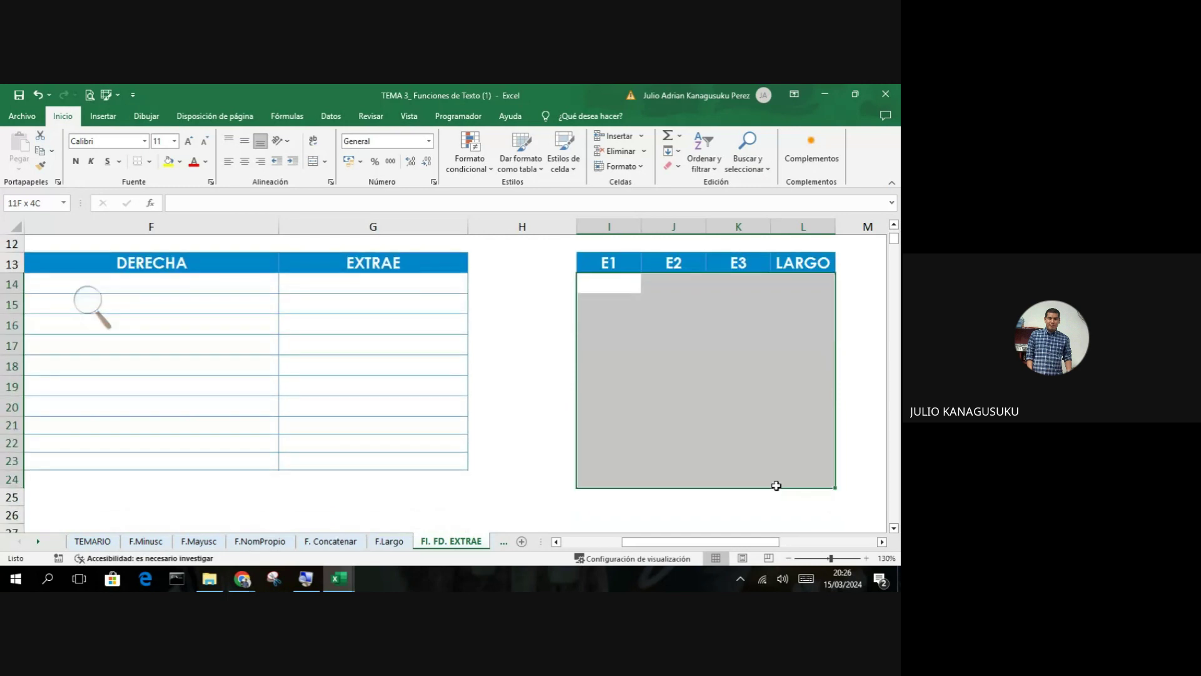
left_click(179, 141)
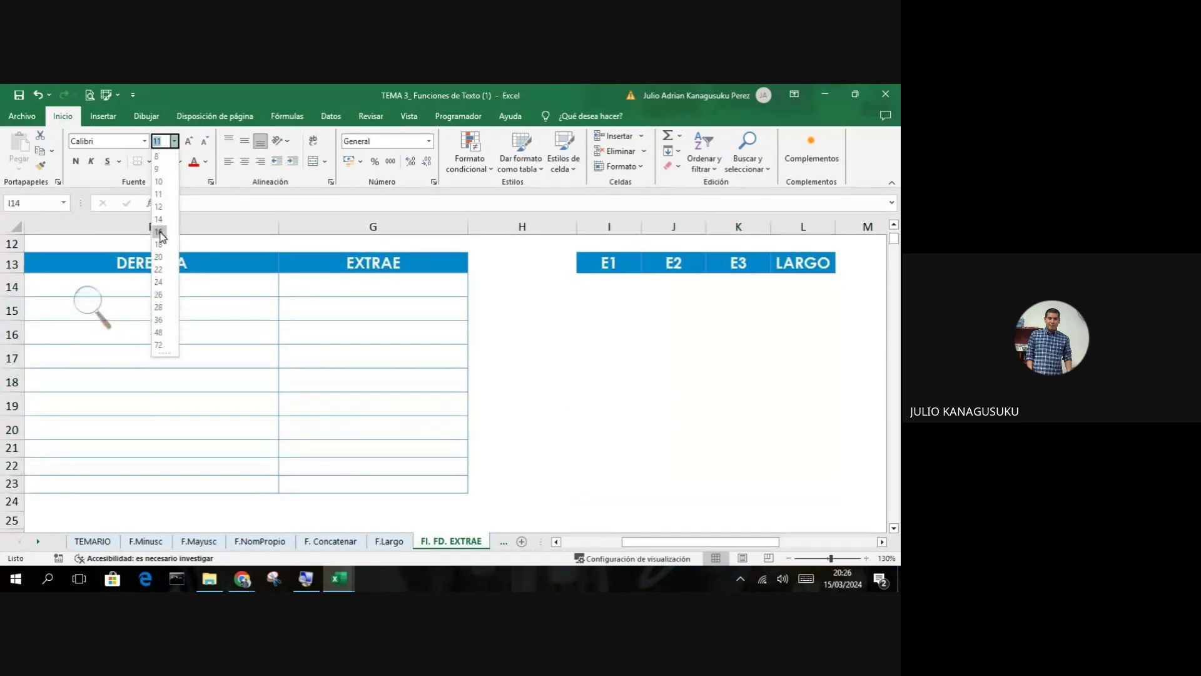
left_click(159, 232)
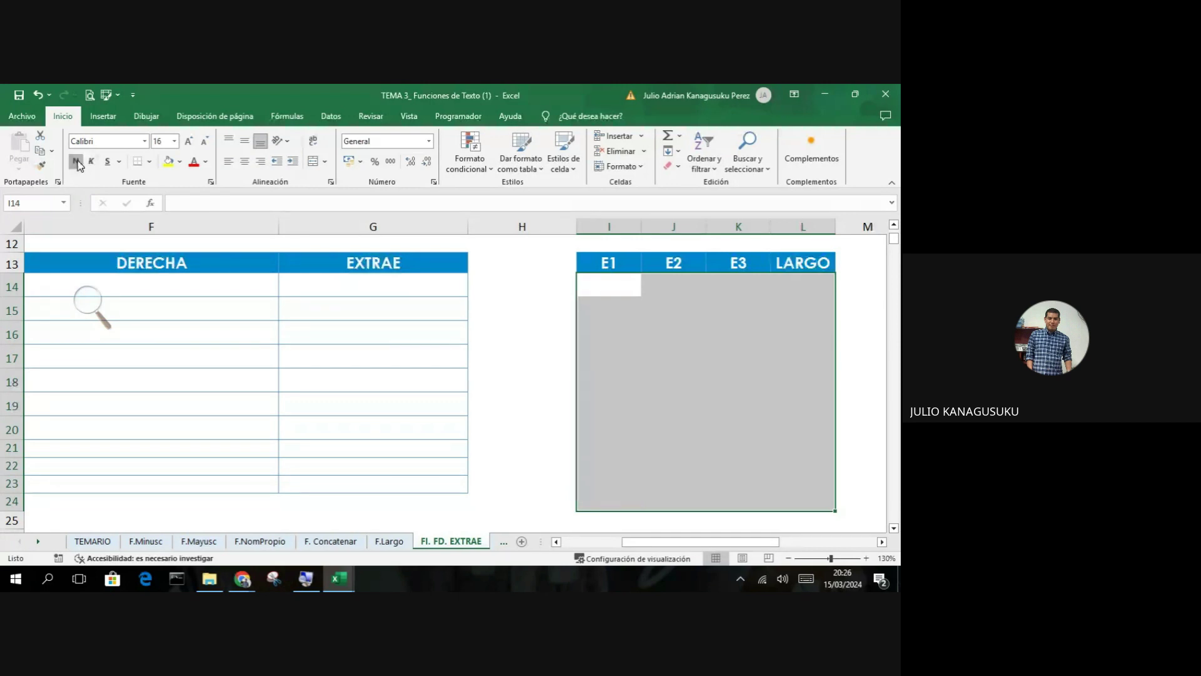
left_click(608, 332)
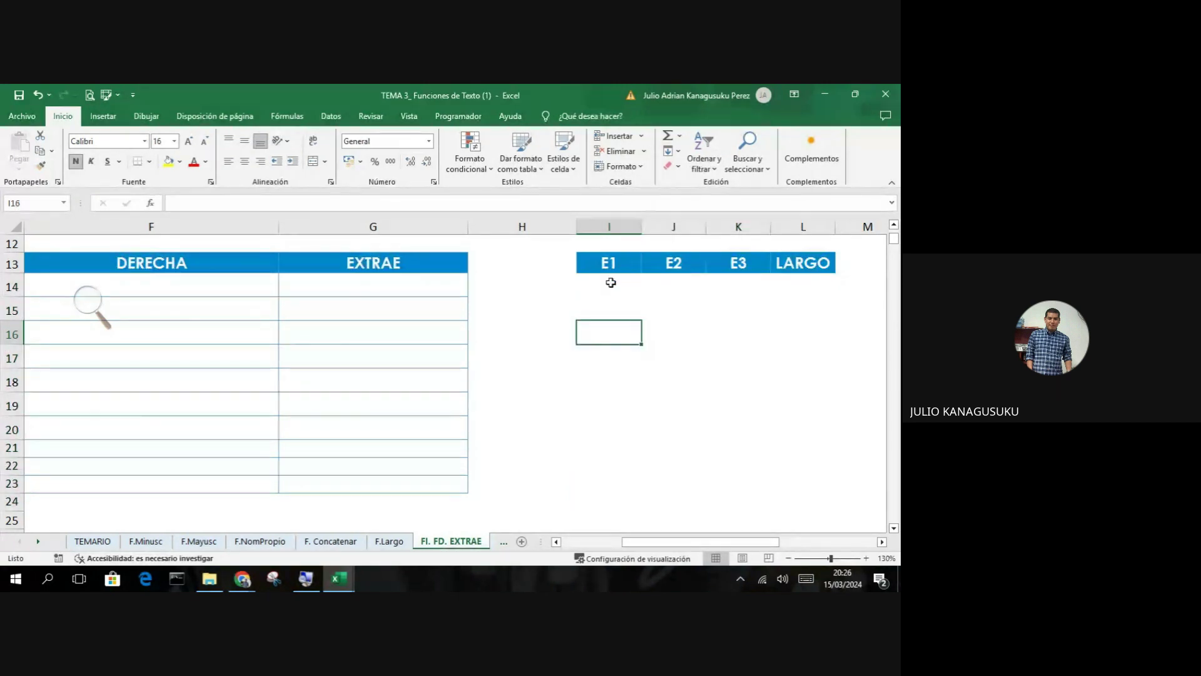
left_click_drag(611, 283, 817, 487)
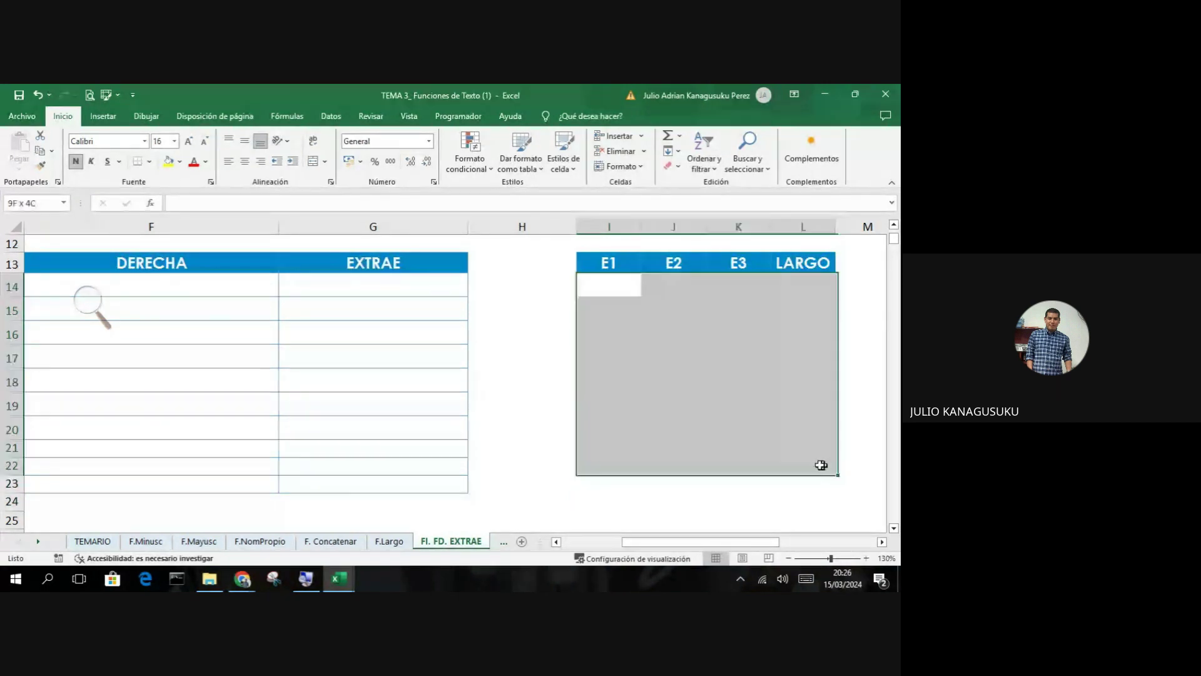
left_click(244, 162)
left_click(802, 410)
left_click(593, 283)
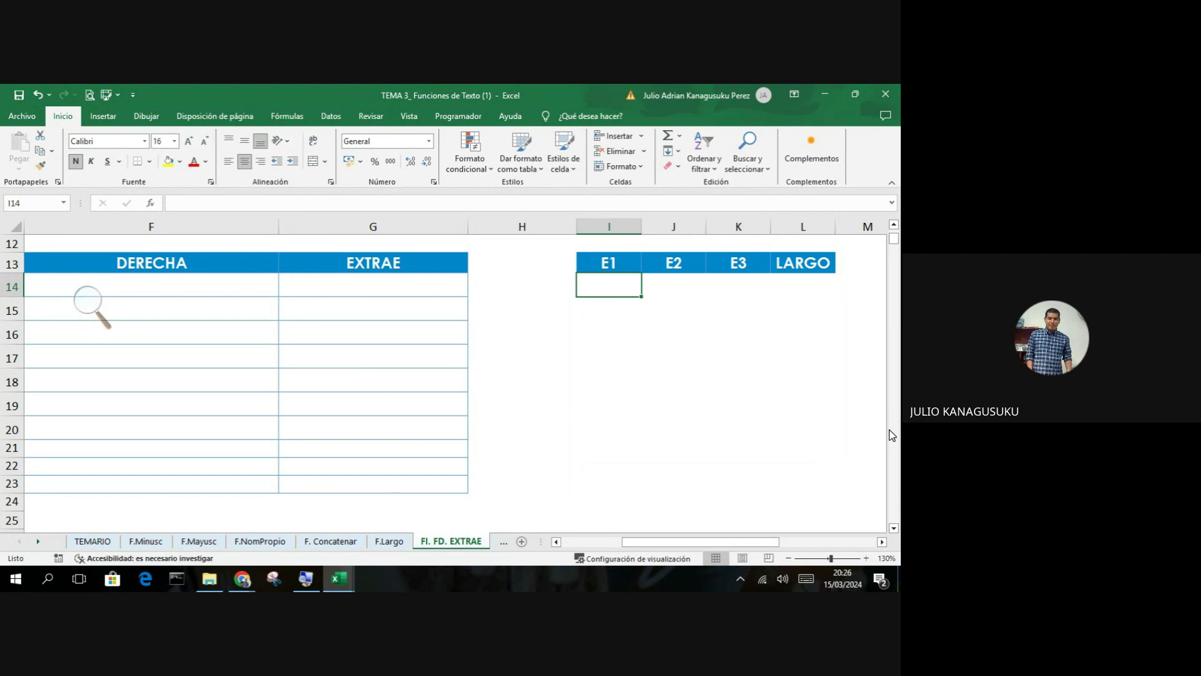
- Enter =HALLAR(" ";D14) in I14 to find the first space in the name, returning 6
type("=")
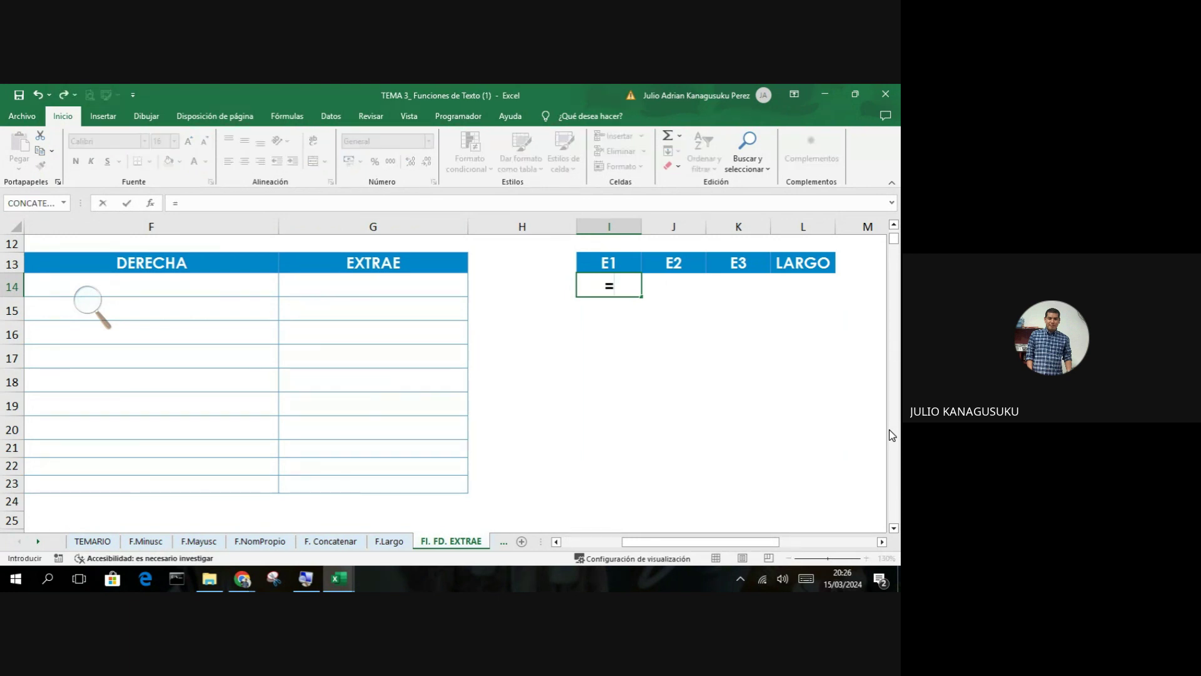
type("HALLA")
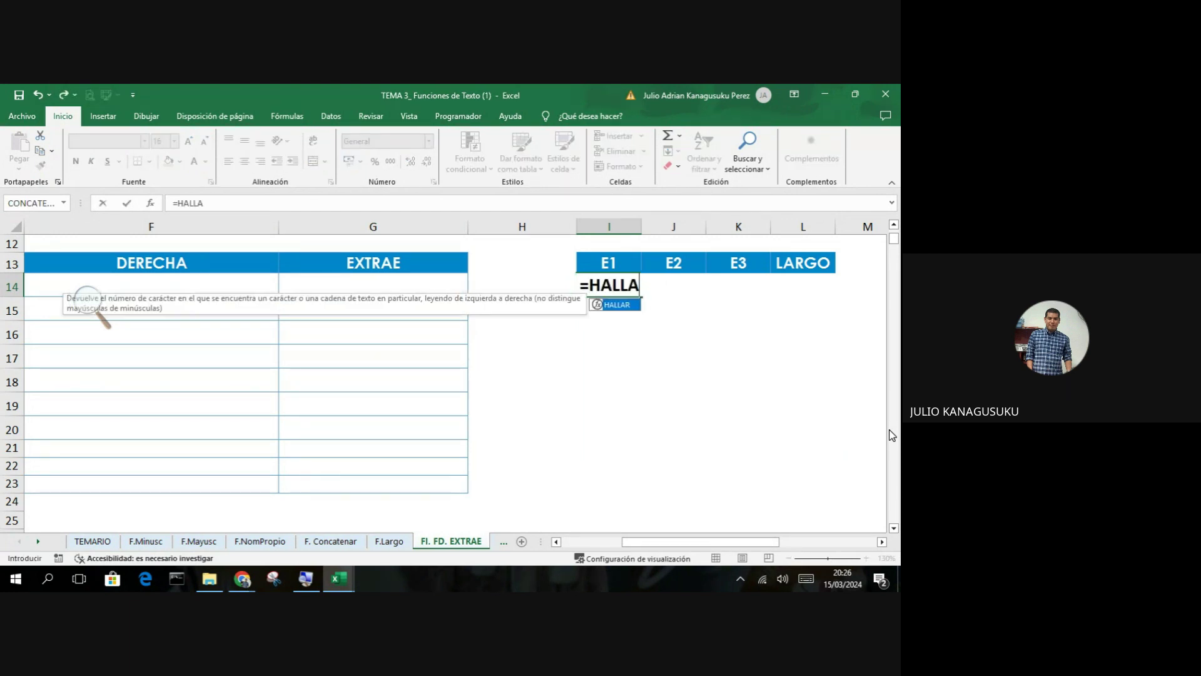
type("R")
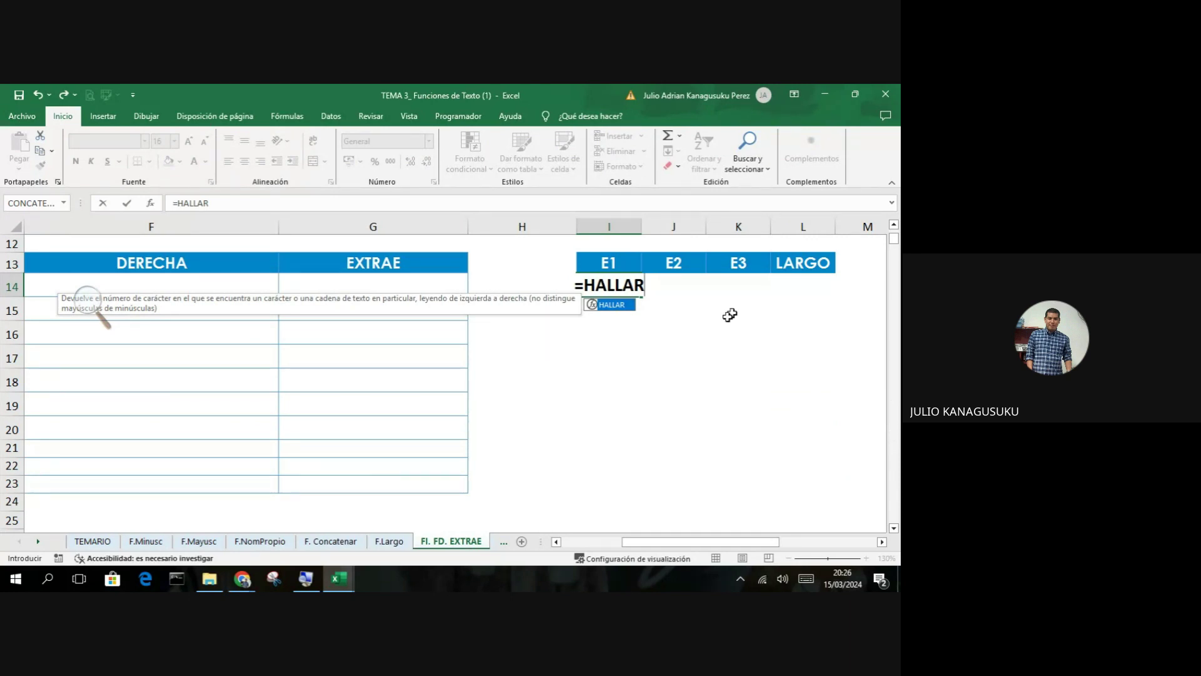
double_click(612, 305)
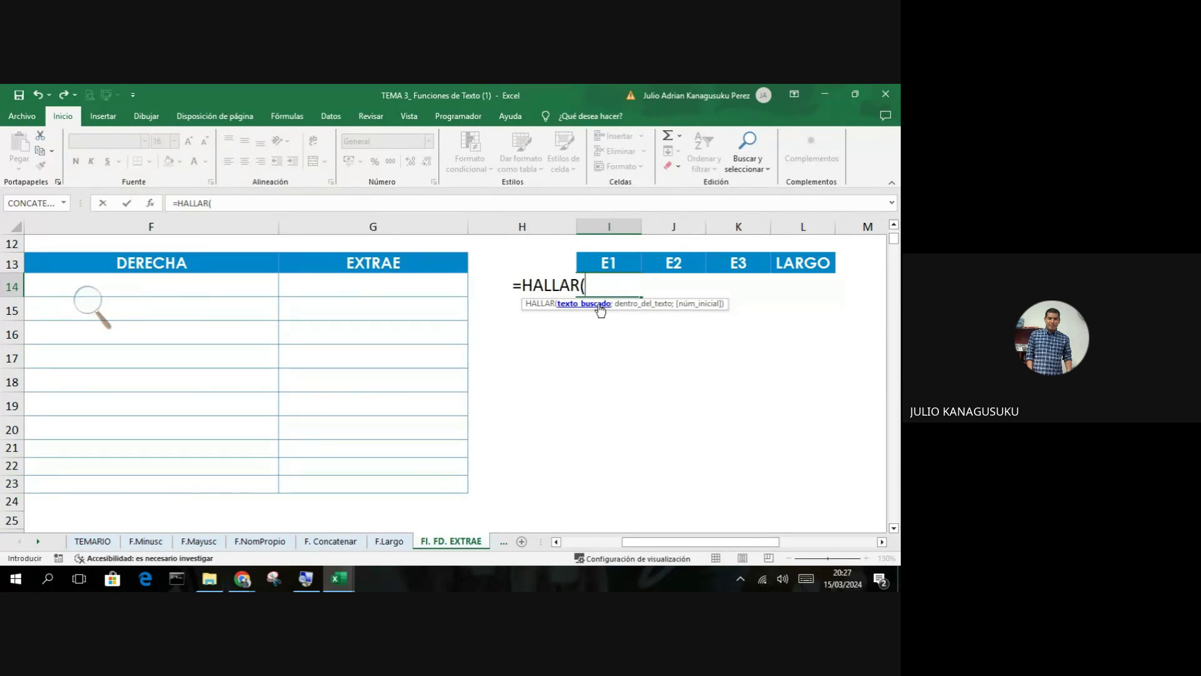
type("\"")
type(" \"")
type(";")
left_click_drag(649, 548, 613, 548)
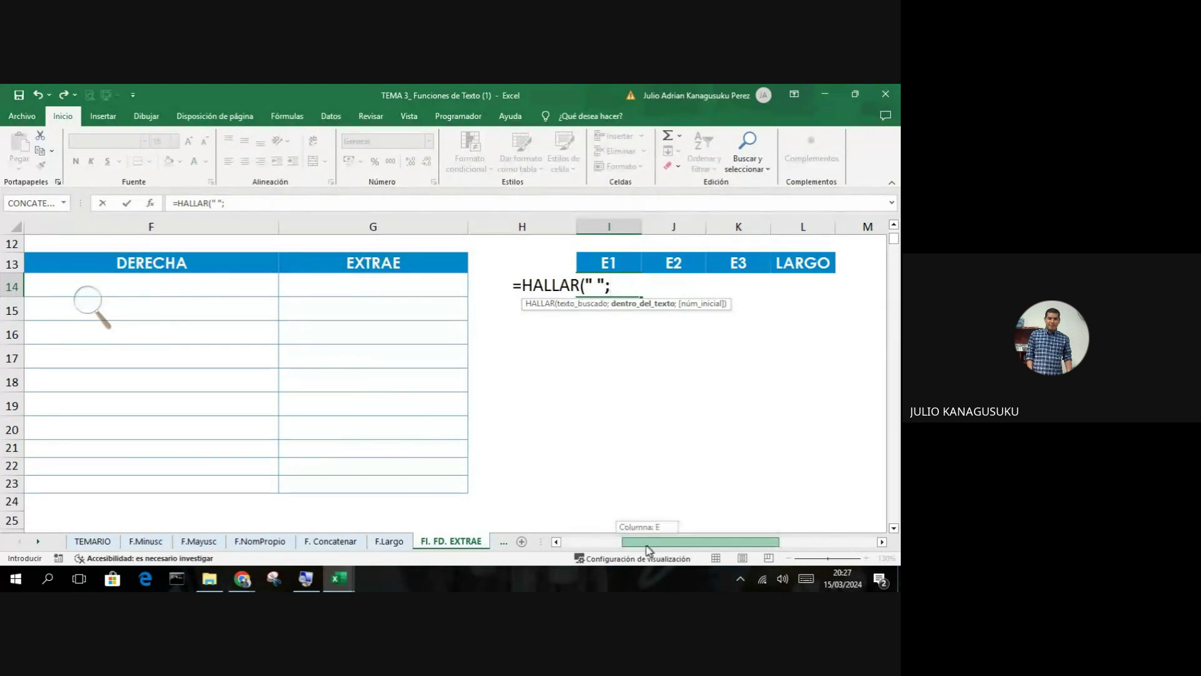
left_click(260, 288)
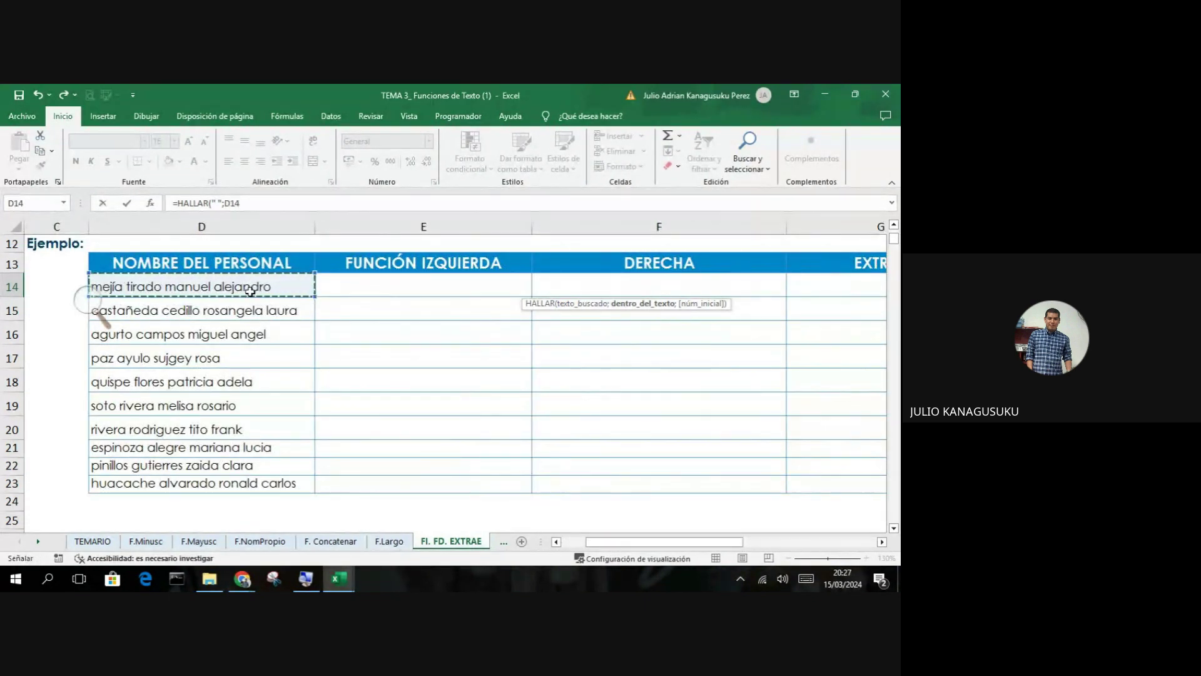
left_click(685, 548)
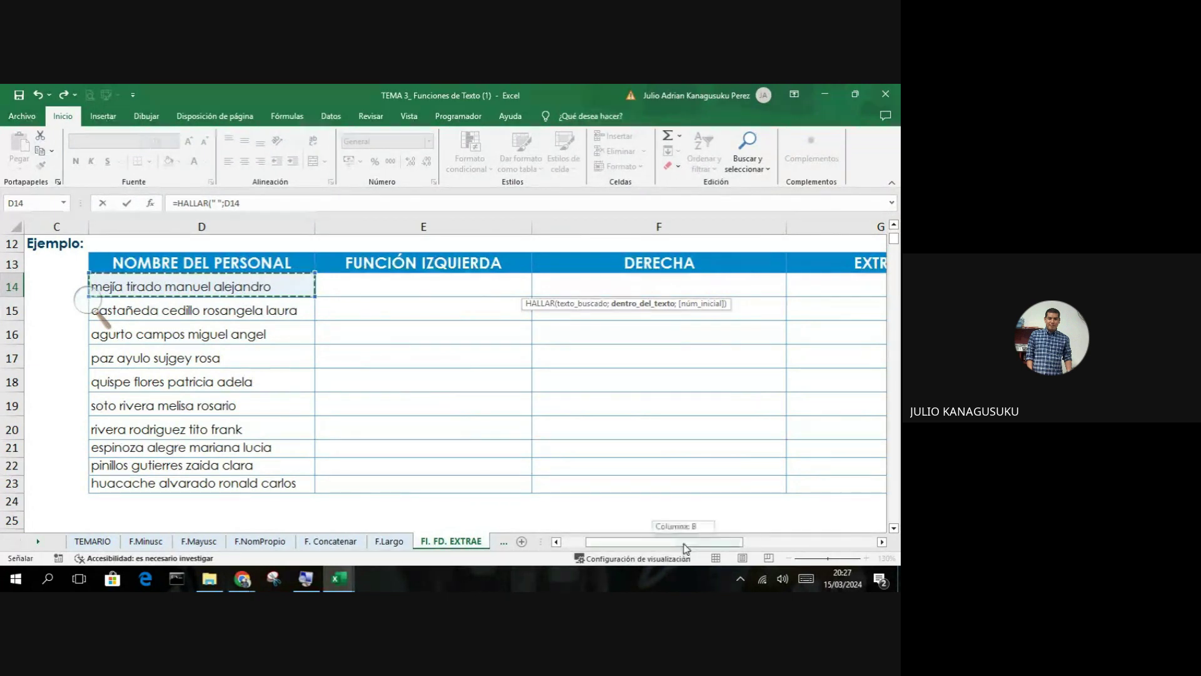
left_click_drag(685, 548, 744, 539)
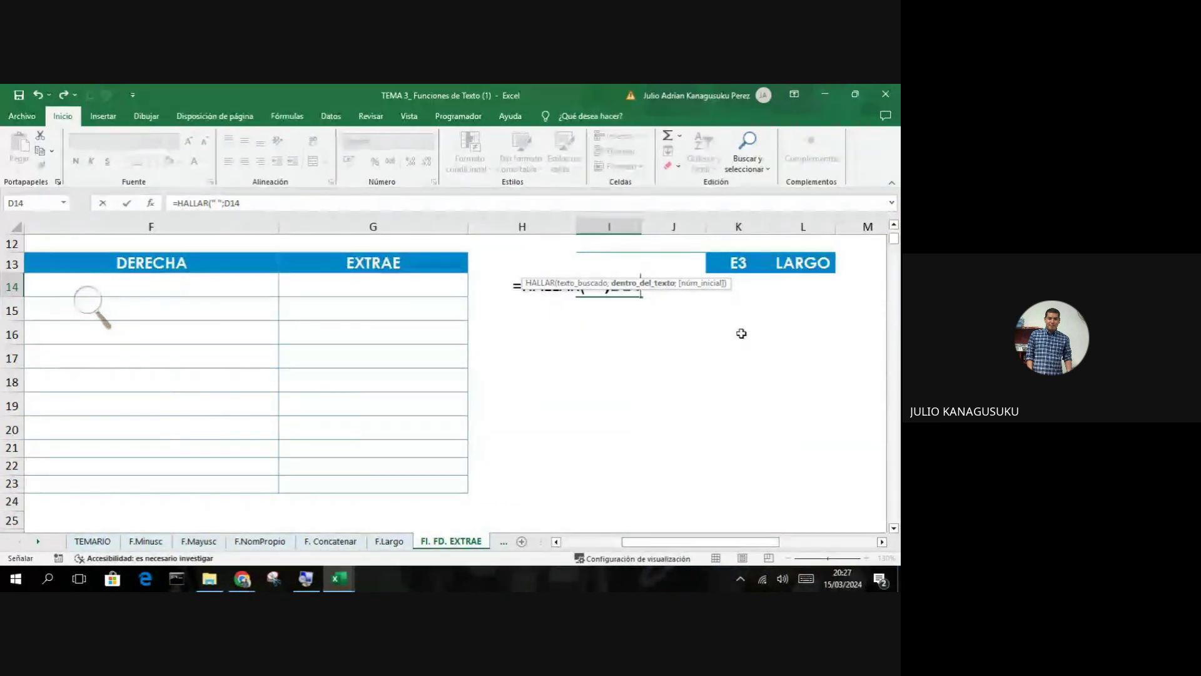
left_click(642, 292)
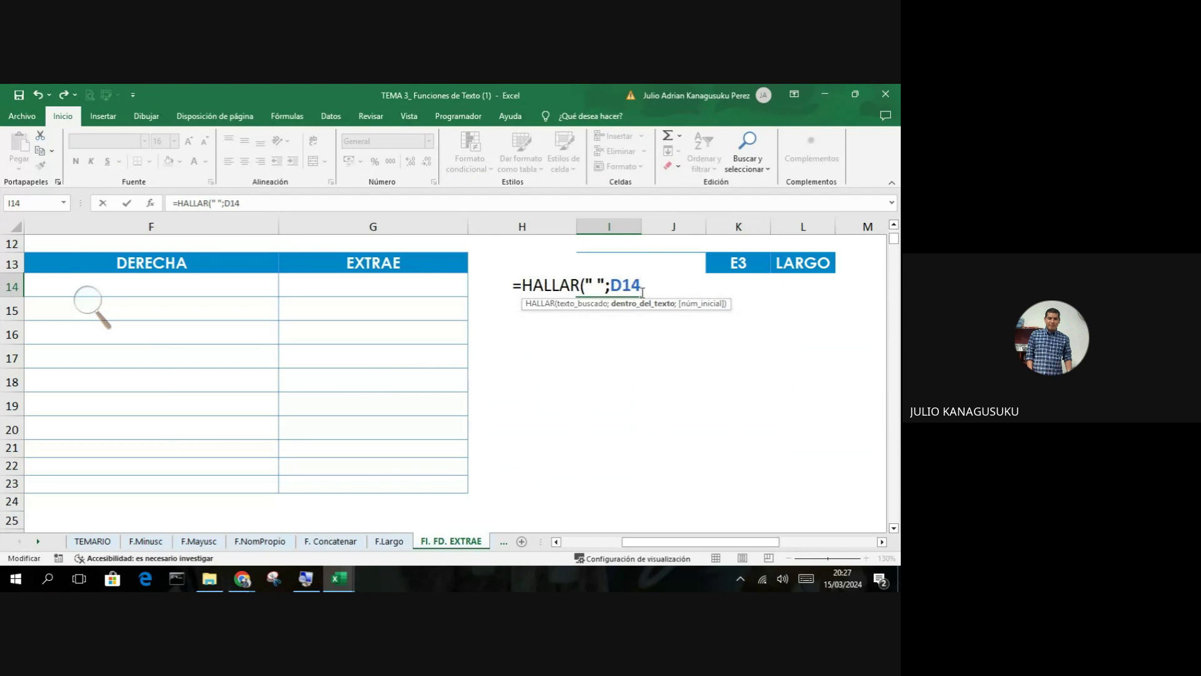
type(")")
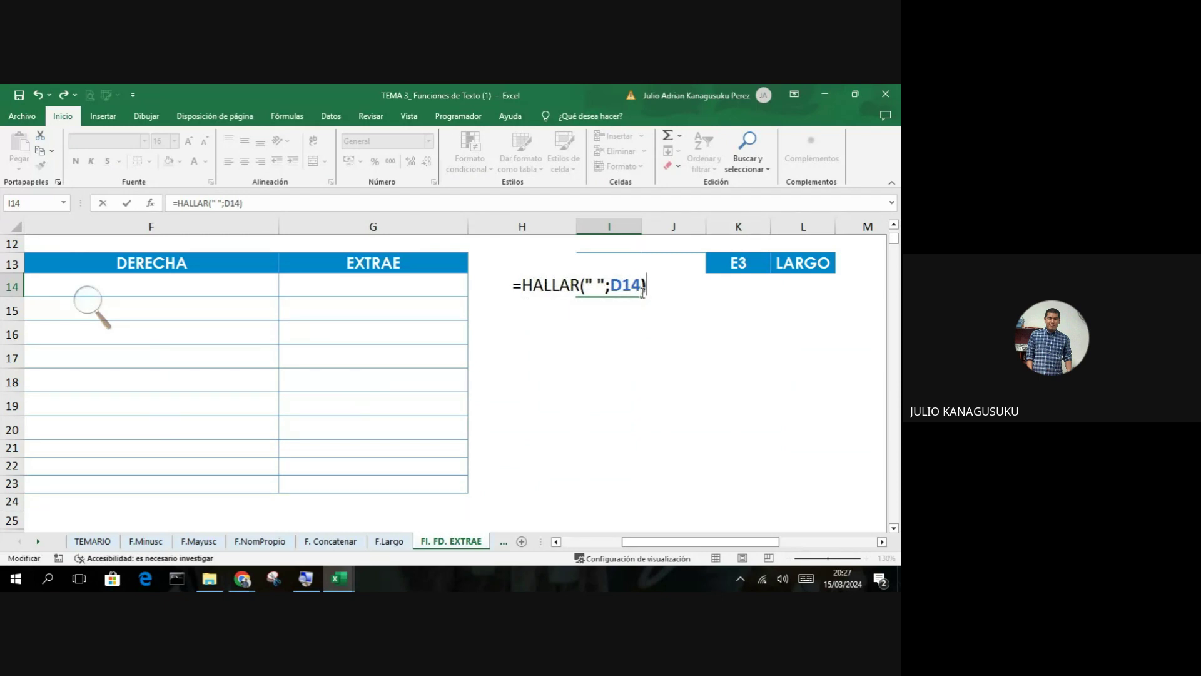
key("Return")
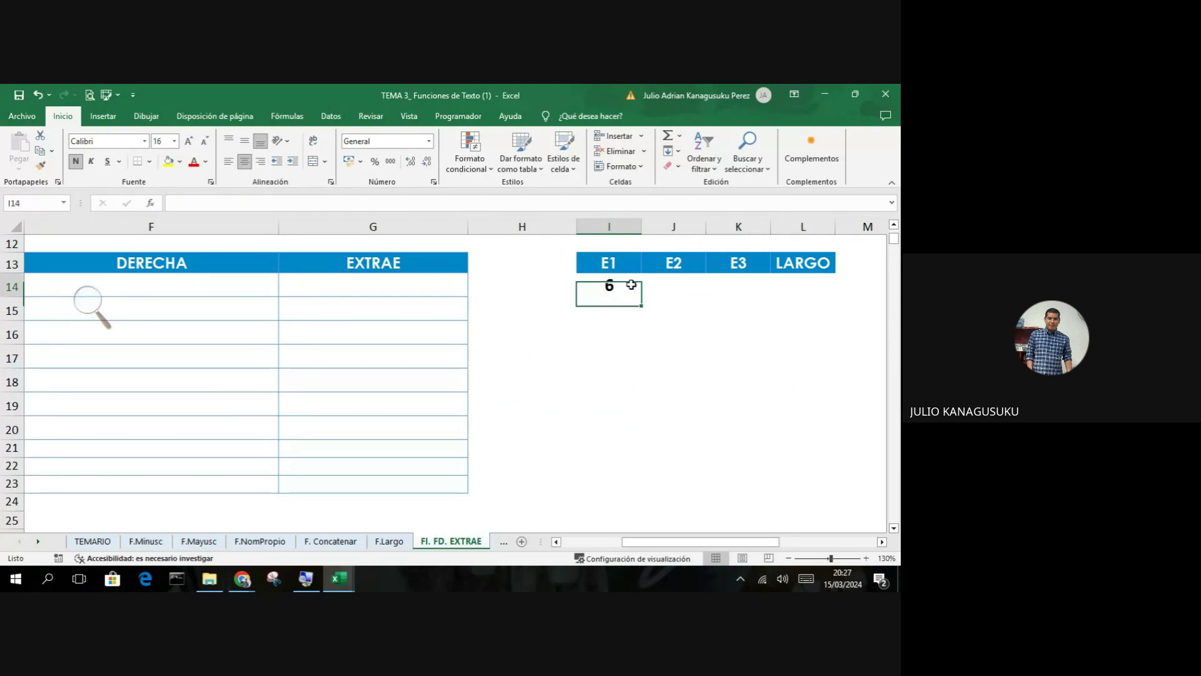
- Copy the E1 HALLAR formula from I14 down through I23
left_click(633, 286)
left_click_drag(643, 294, 623, 493)
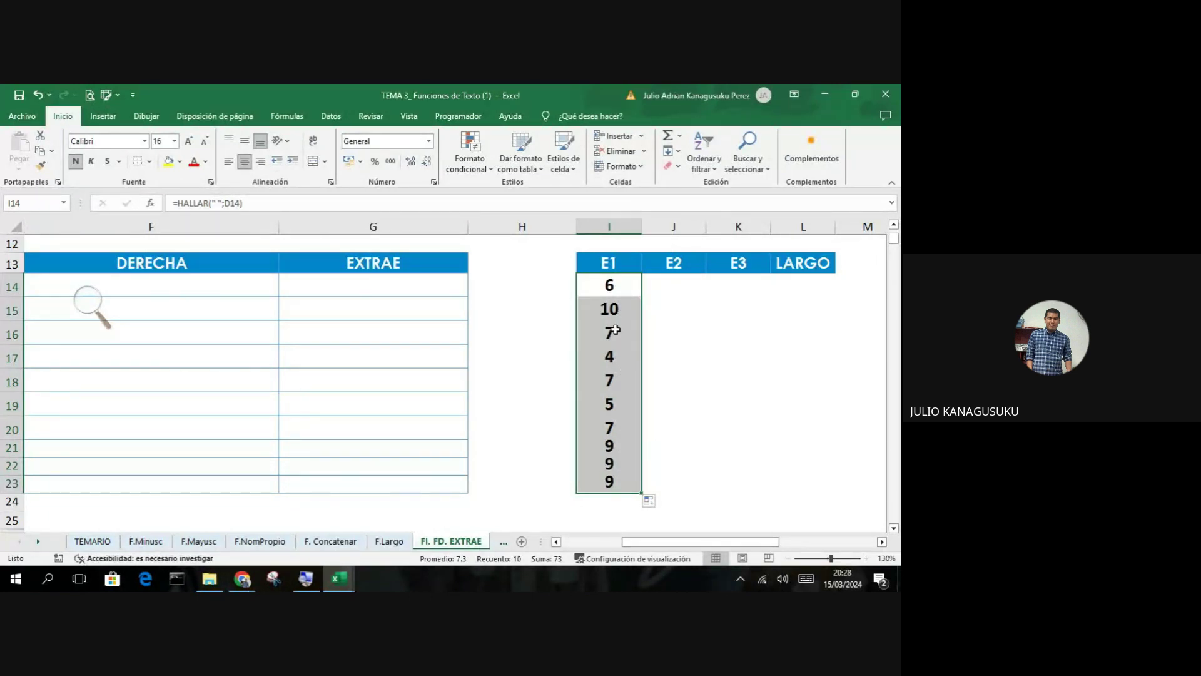
left_click(623, 285)
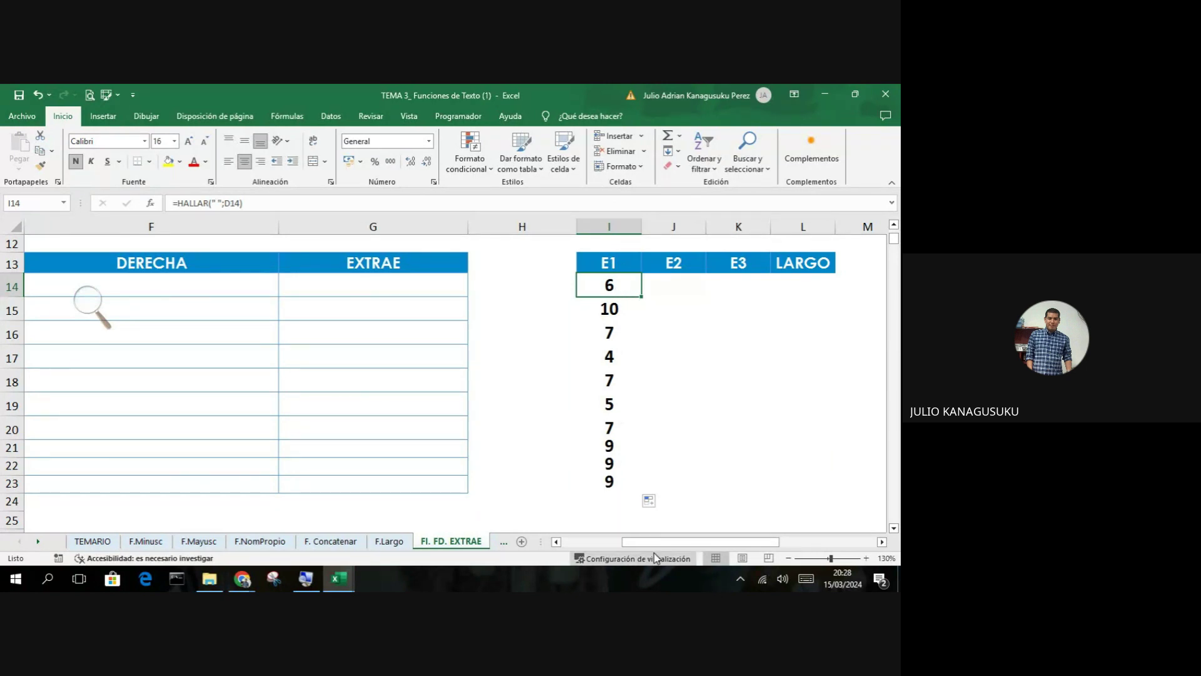
left_click_drag(659, 542, 585, 549)
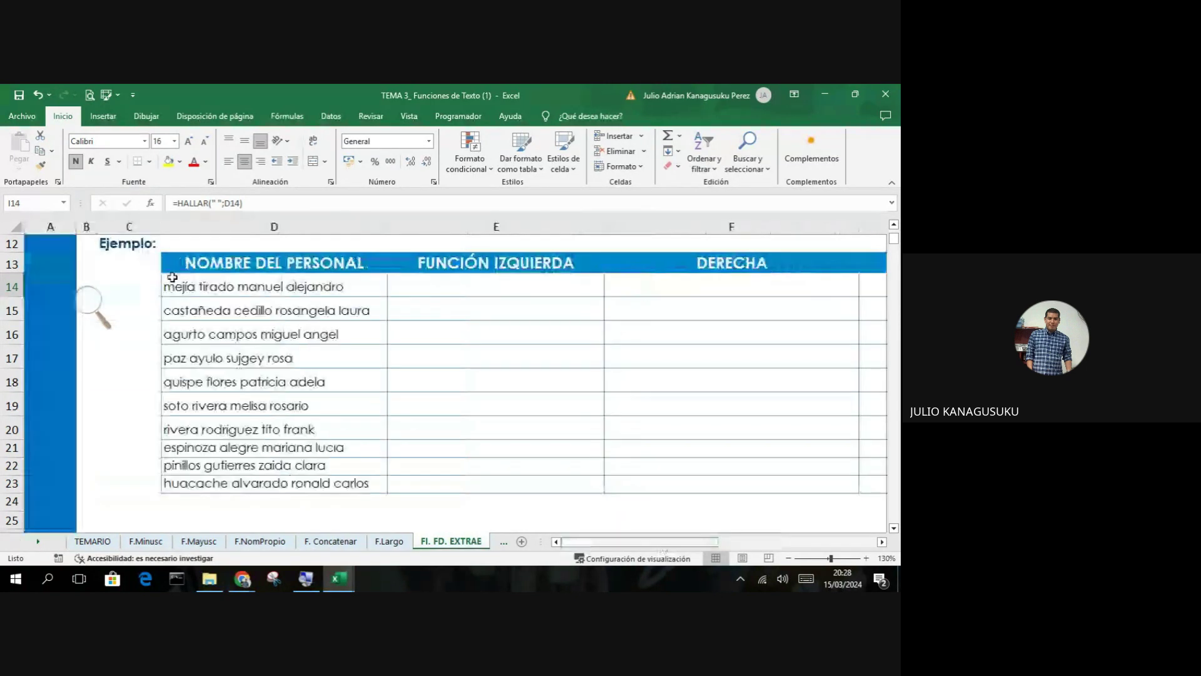
- Magnify the screen to 200% with Windows Magnifier, then return it to 100%
left_click(92, 305)
left_click(103, 308)
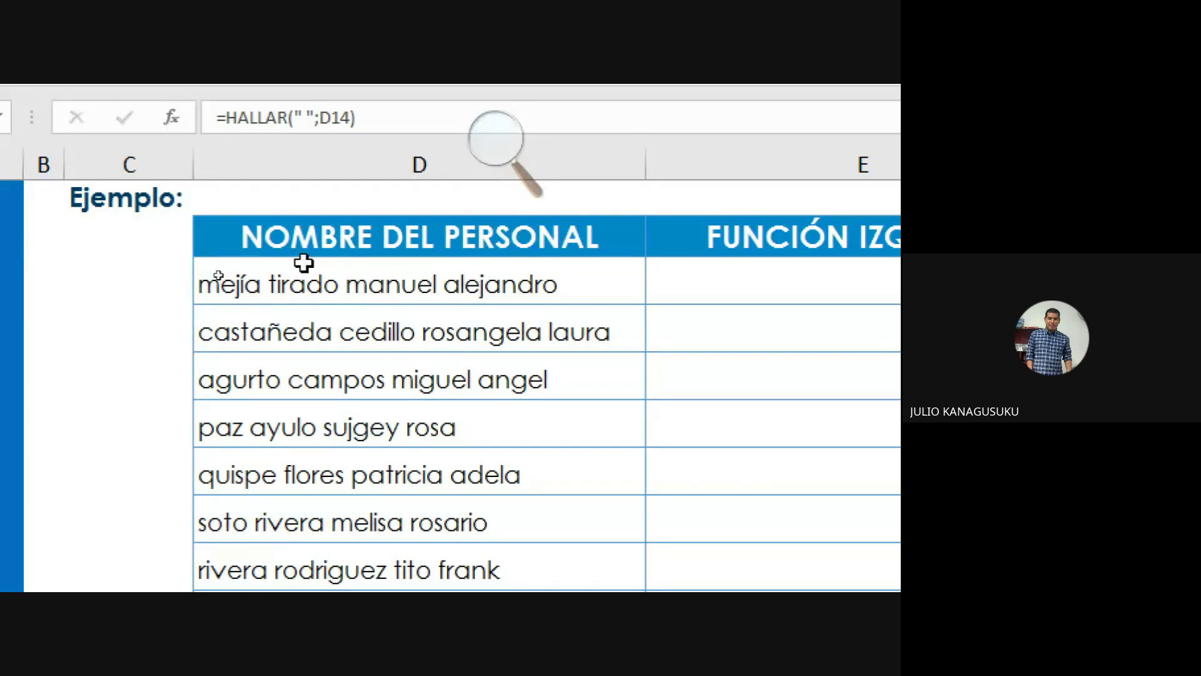
left_click(496, 135)
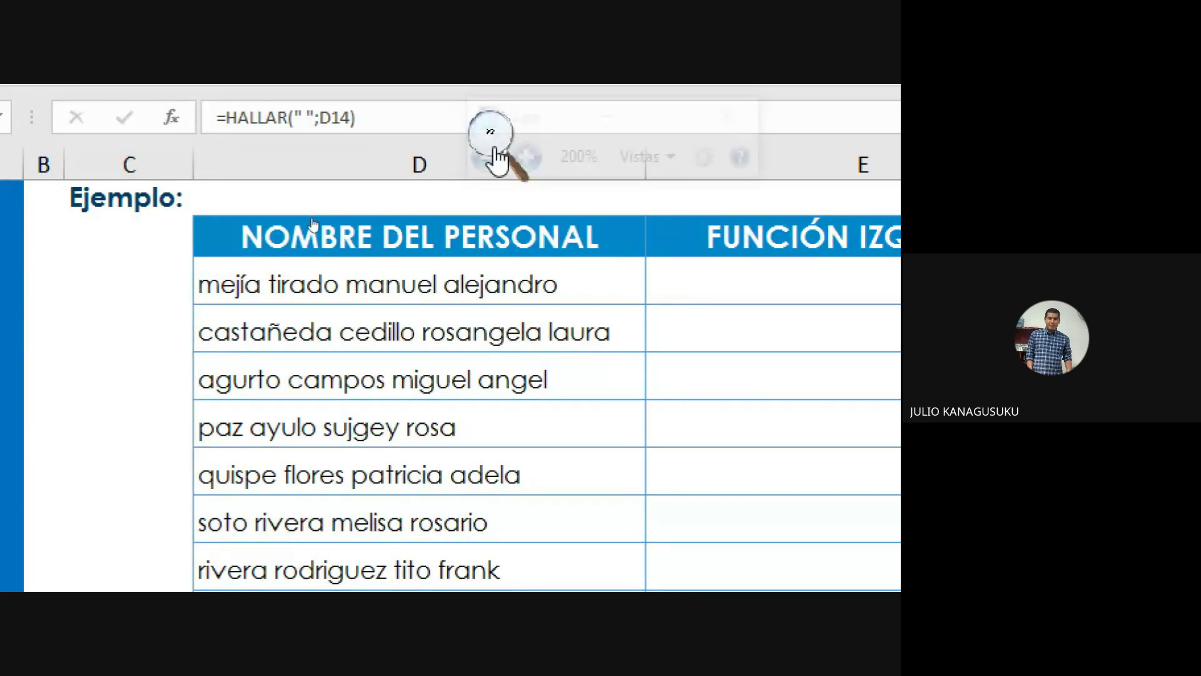
left_click(486, 156)
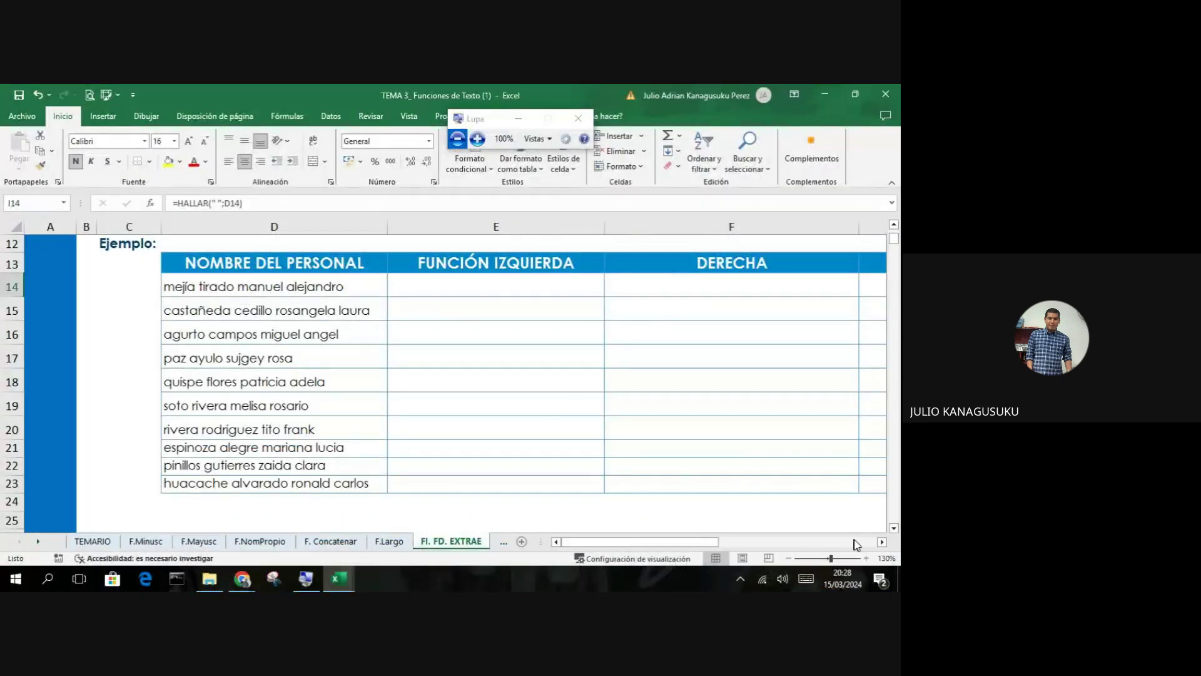
left_click(882, 542)
left_click(882, 542)
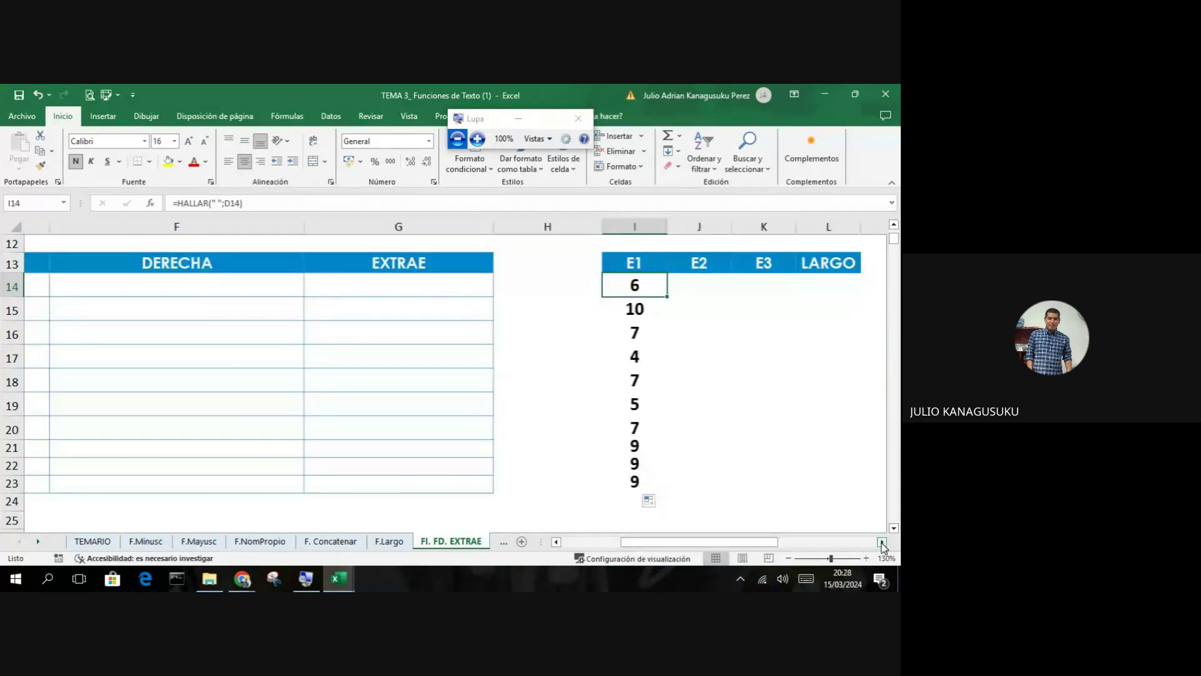
- Select the E1 results I15:I23 to review the space positions
left_click_drag(626, 308, 628, 475)
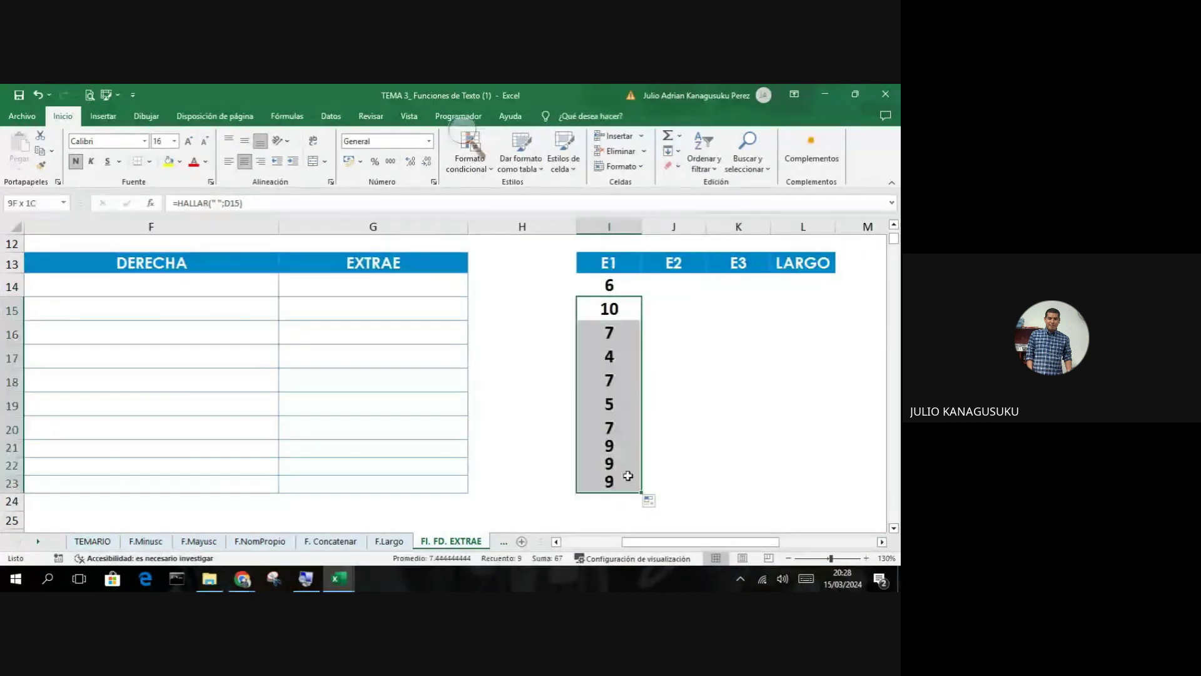
left_click_drag(628, 476, 628, 476)
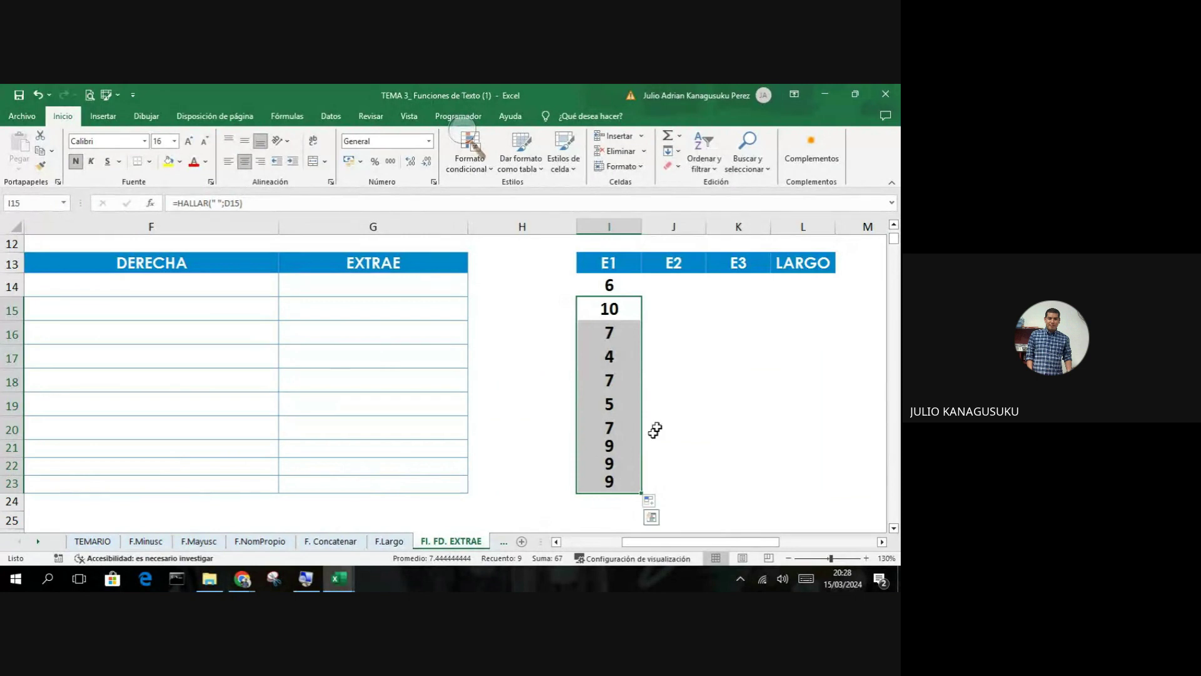
left_click(676, 290)
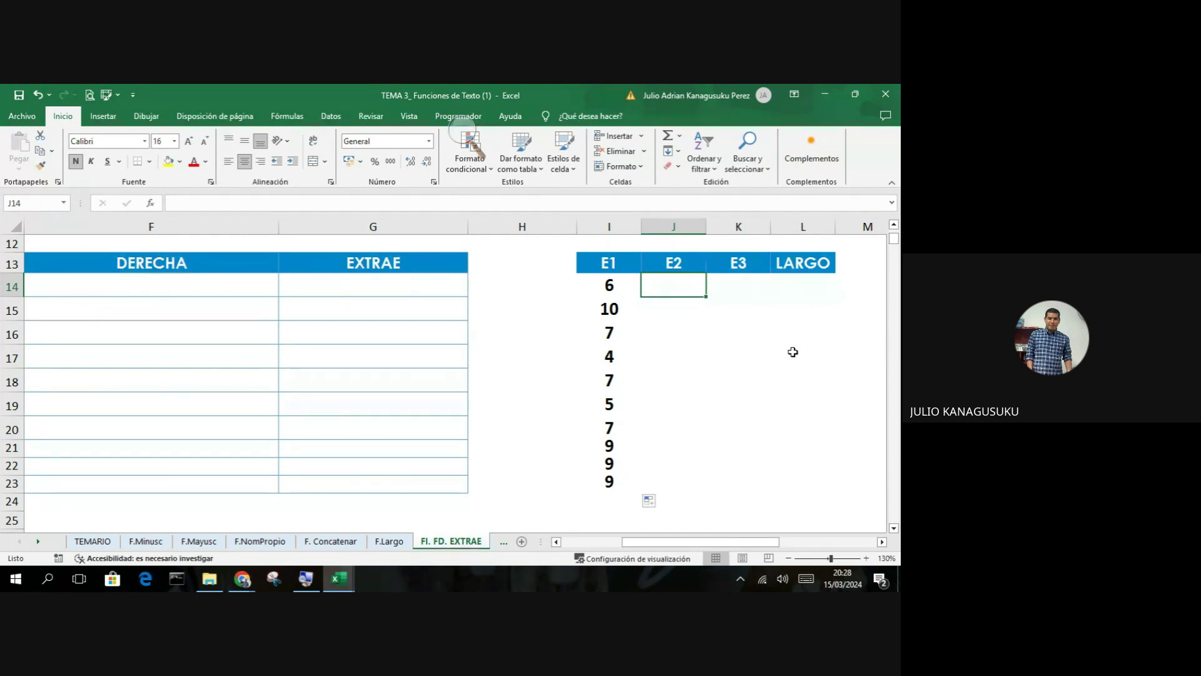
- Begin the E2 formula in J14 as =HALLAR(" ";D14; leaving the start position pending
type("=HAL")
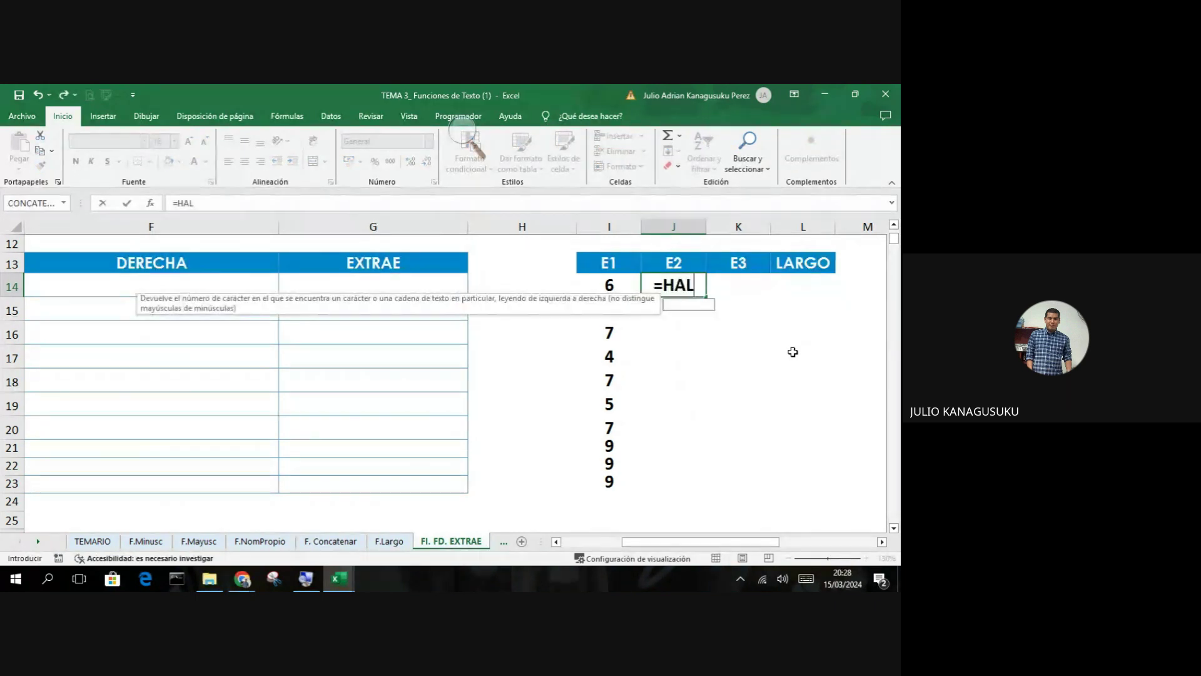
type("LAR")
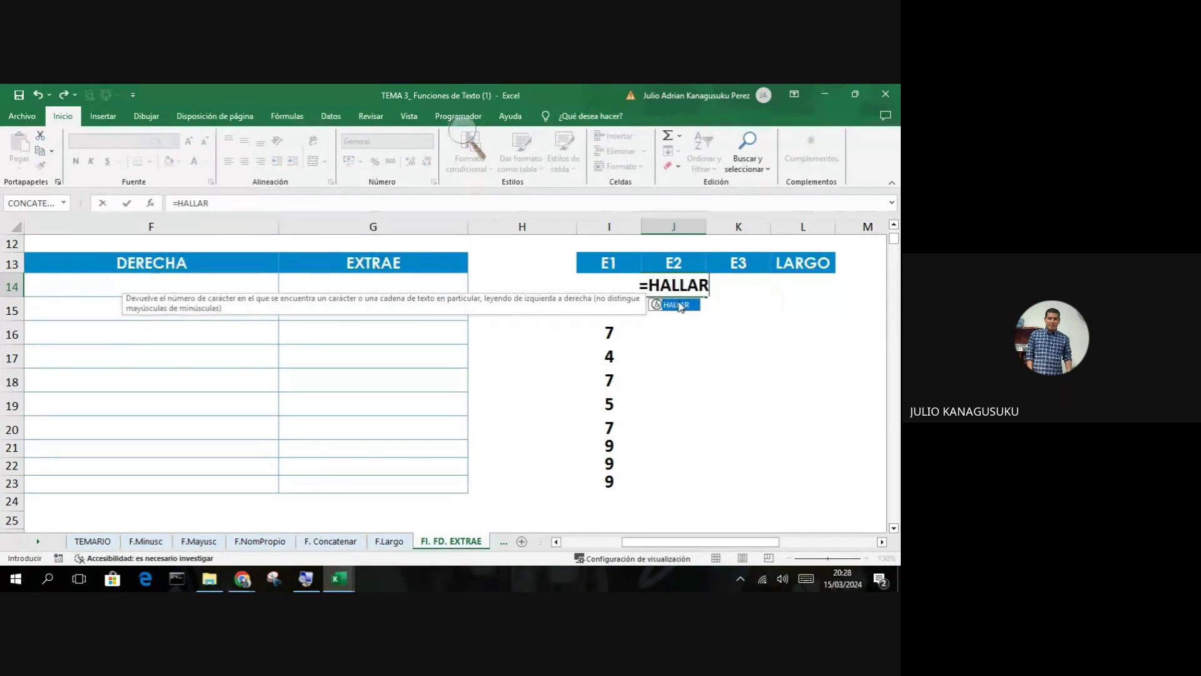
double_click(677, 305)
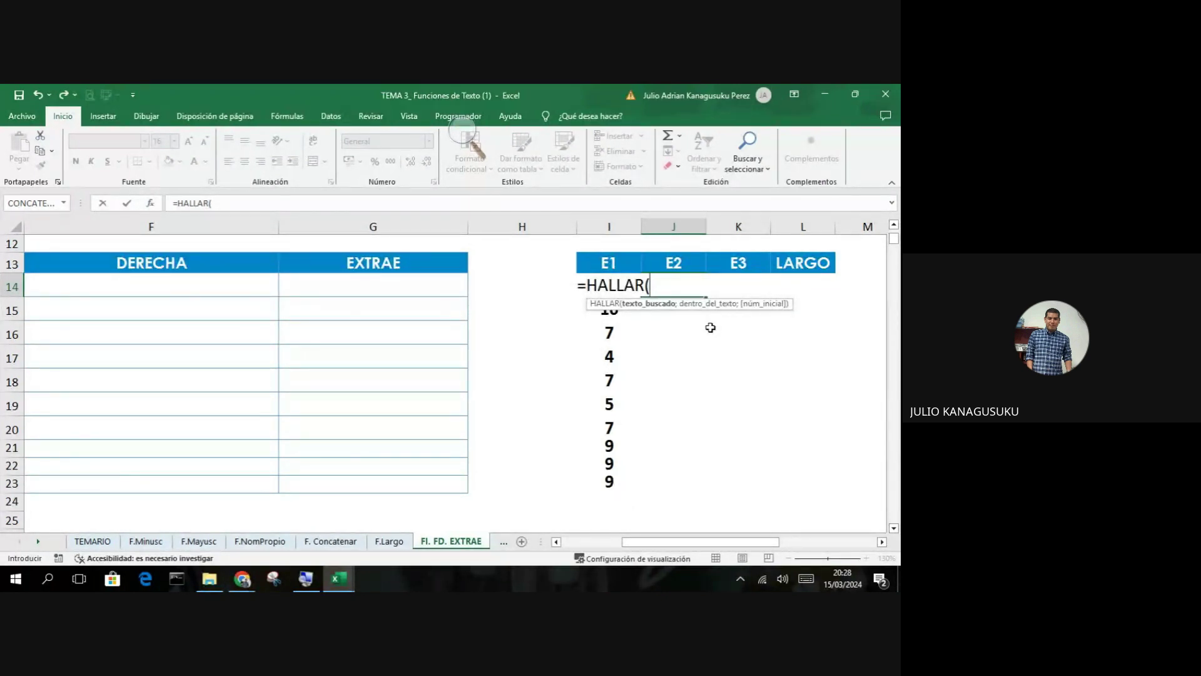
type("\"")
type("\"")
type(";")
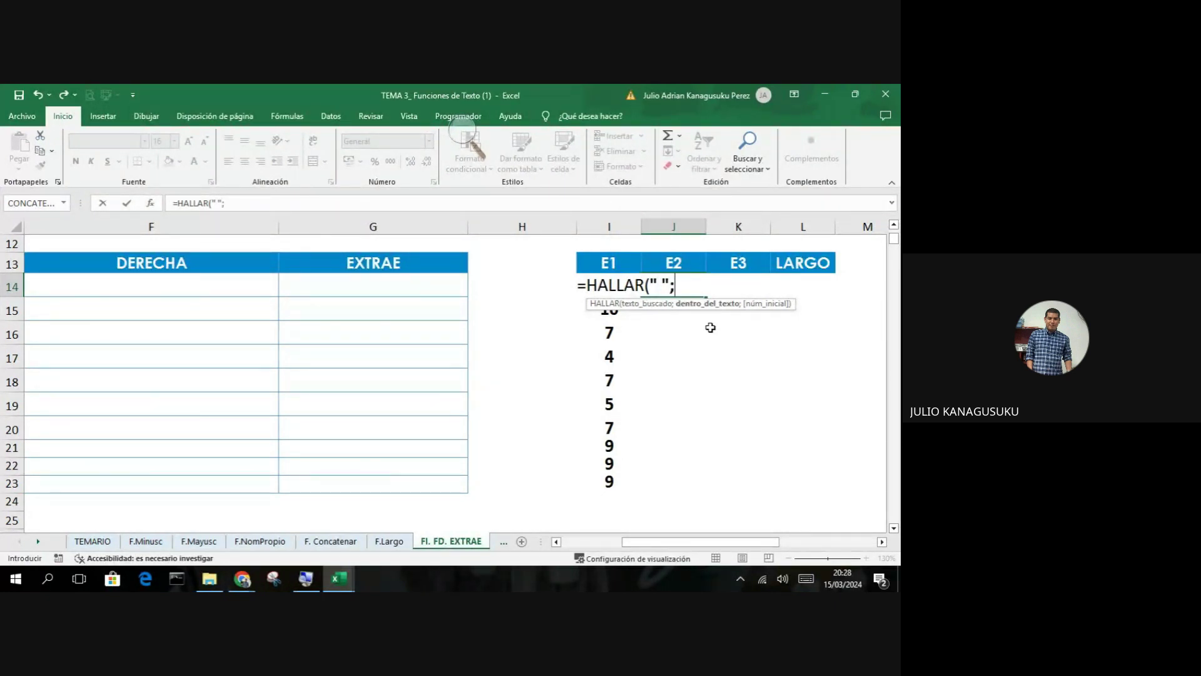
mouse_move(698, 542)
left_mouse_down()
mouse_move(648, 543)
mouse_move(661, 548)
left_mouse_up()
left_click(263, 288)
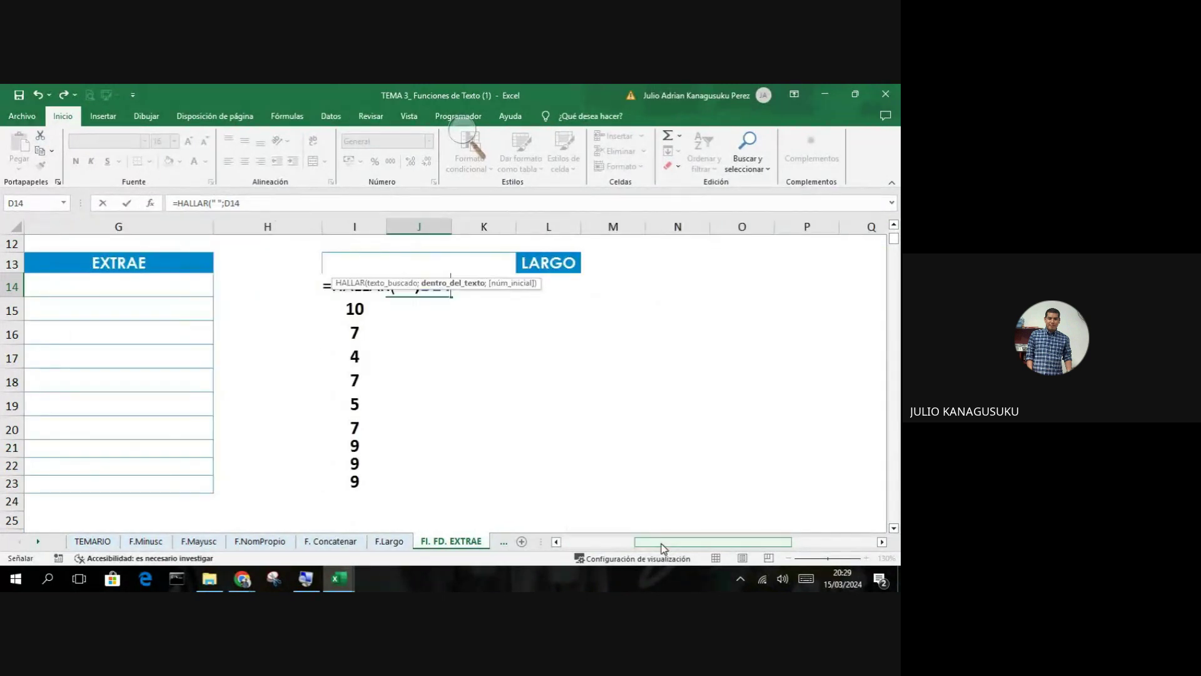
type(";")
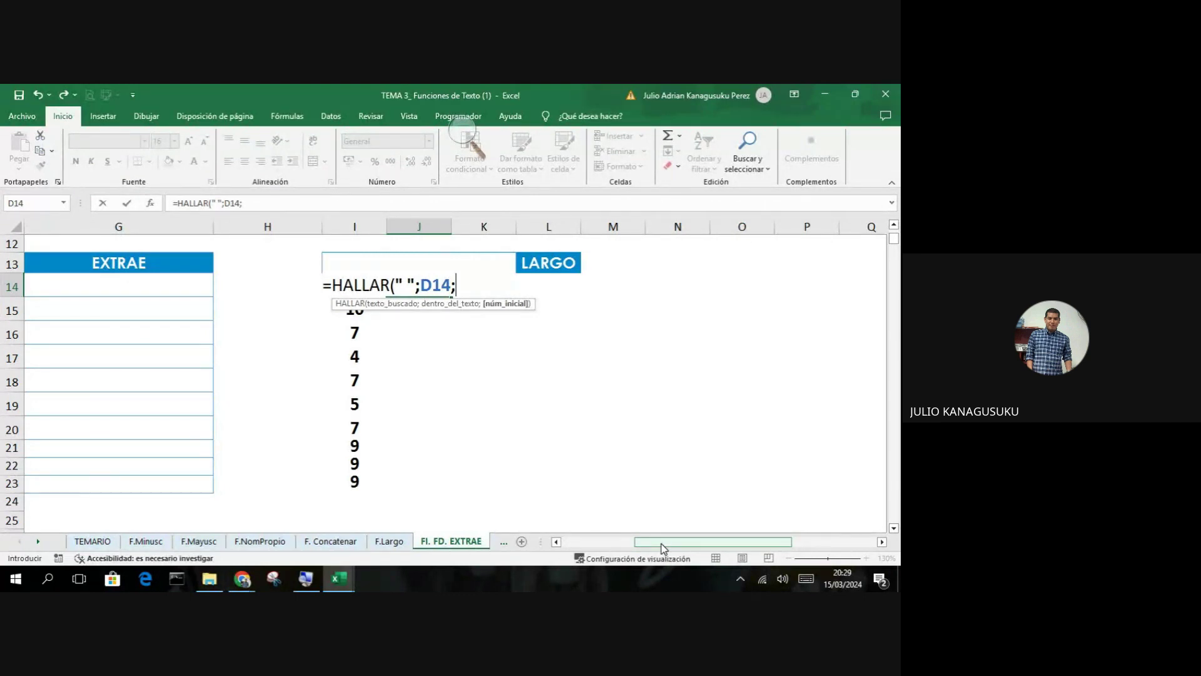
- Complete =HALLAR(" ";D14;I14+1) in J14 and fill it down to J23
type("I1")
type("4+")
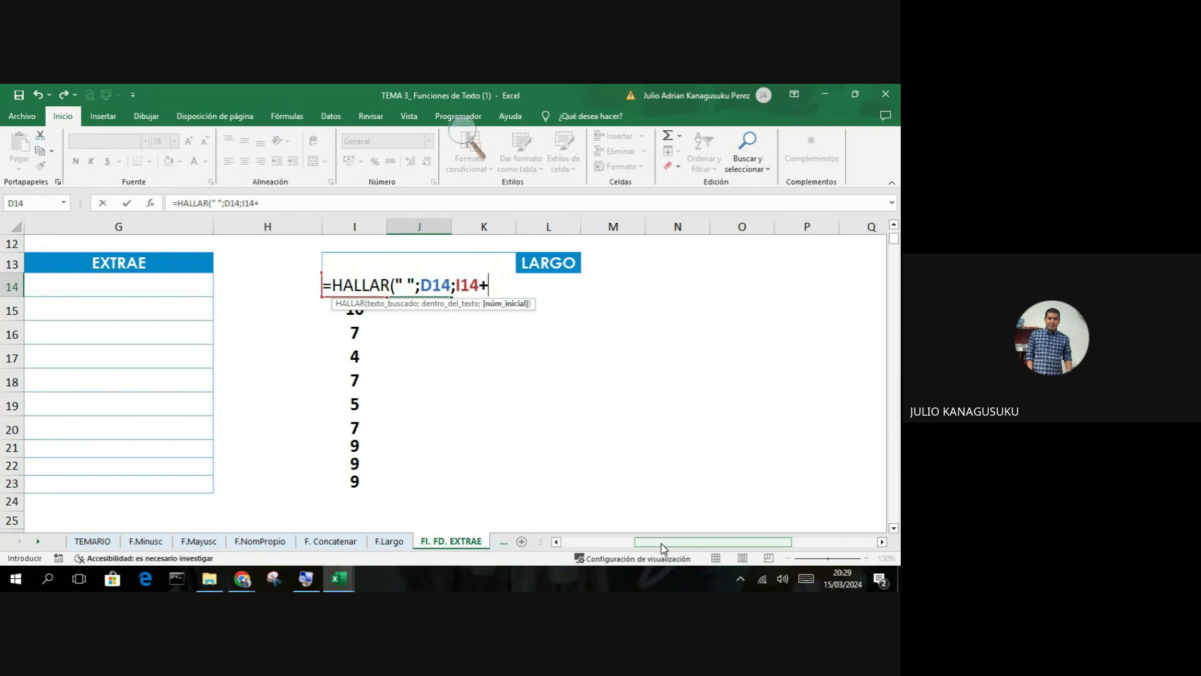
type("1")
type(")")
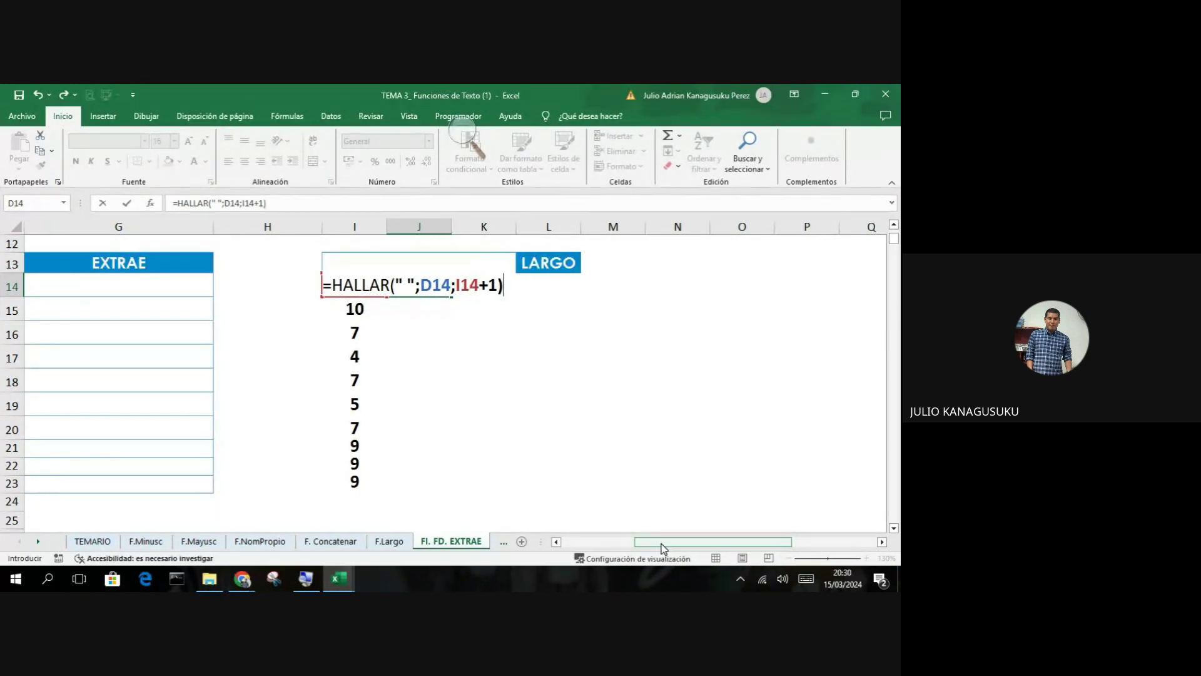
key("Return")
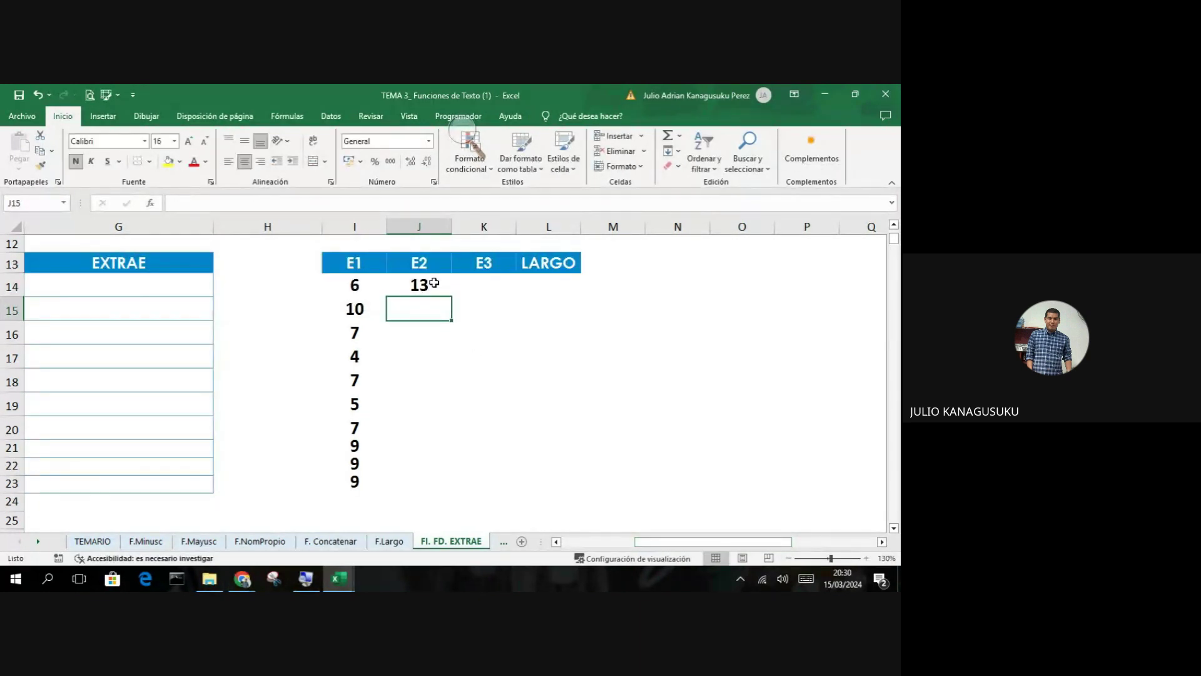
left_click(436, 286)
left_click_drag(450, 298, 449, 299)
double_click(450, 298)
left_click(483, 316)
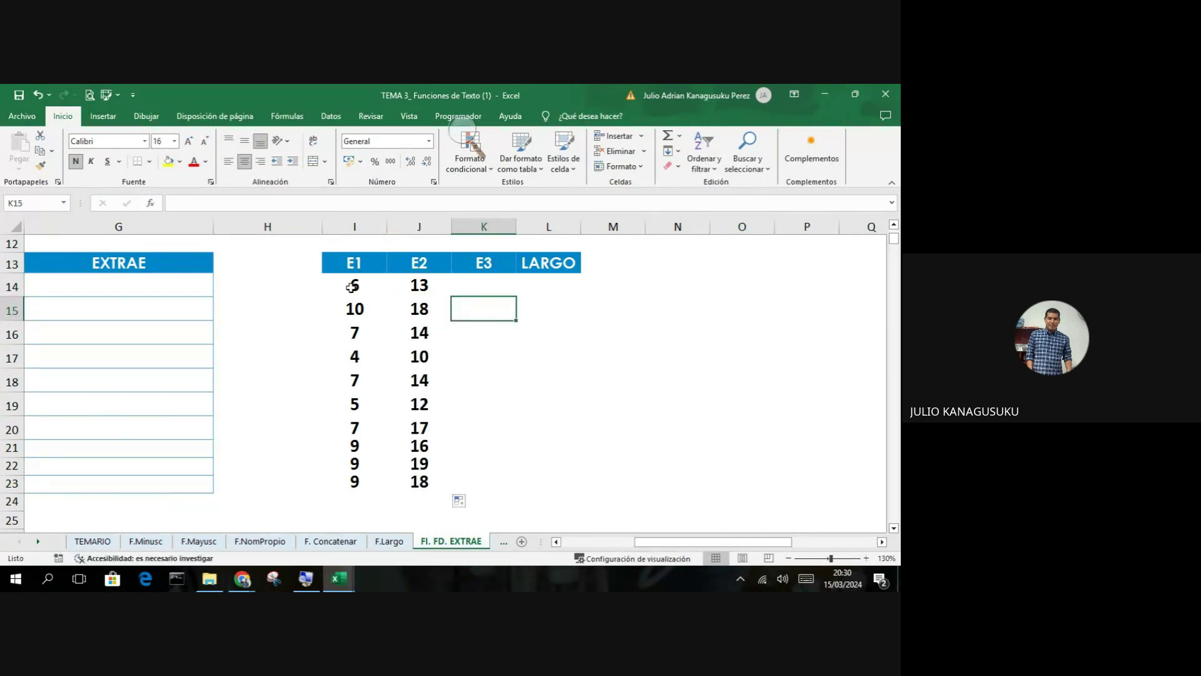
left_click_drag(352, 287, 438, 483)
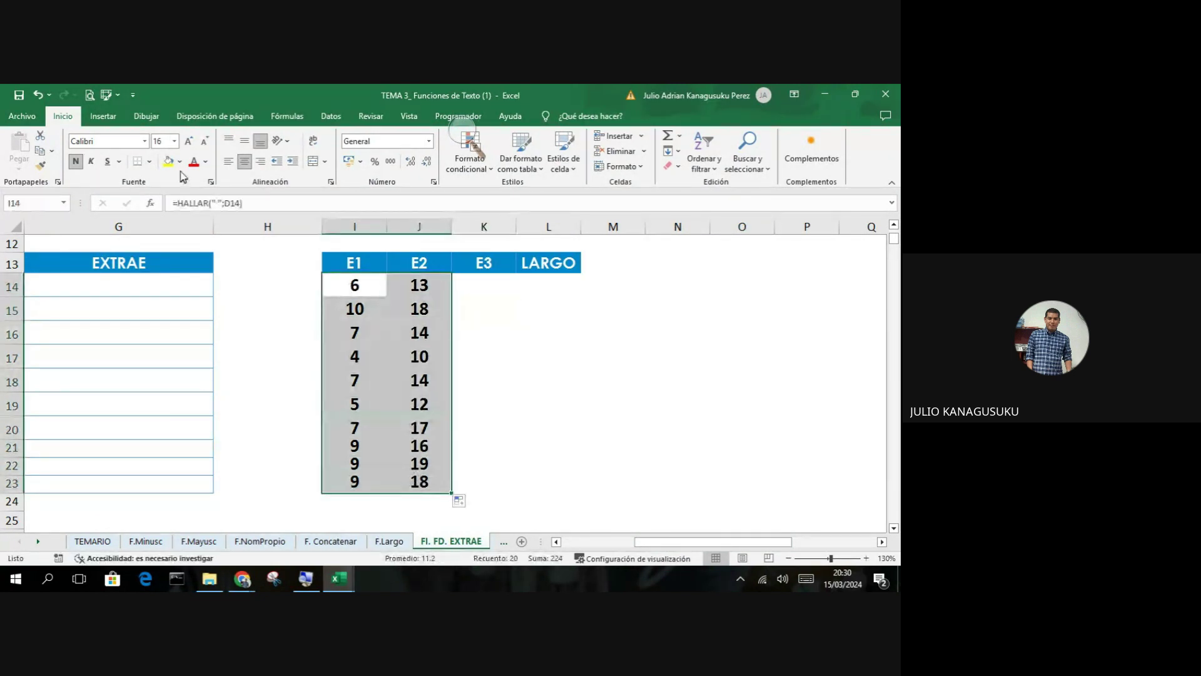
- Delete the second-space results in J14:J23, keeping the column I positions
left_click(175, 141)
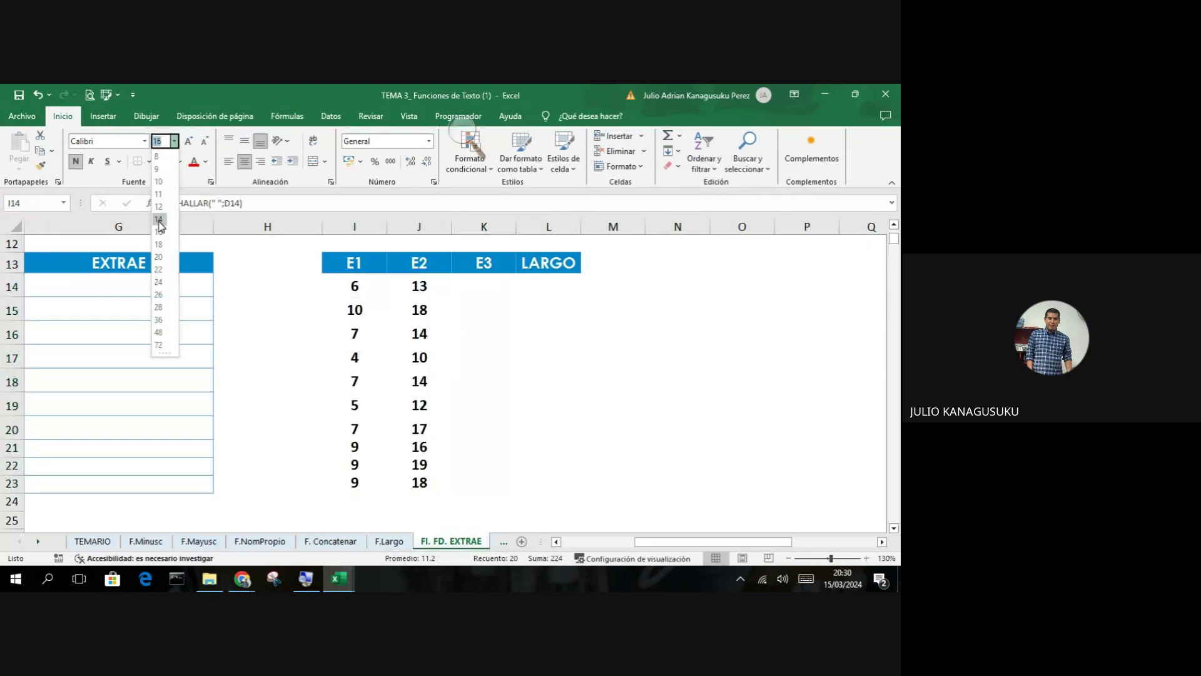
left_click(547, 346)
left_click(552, 369)
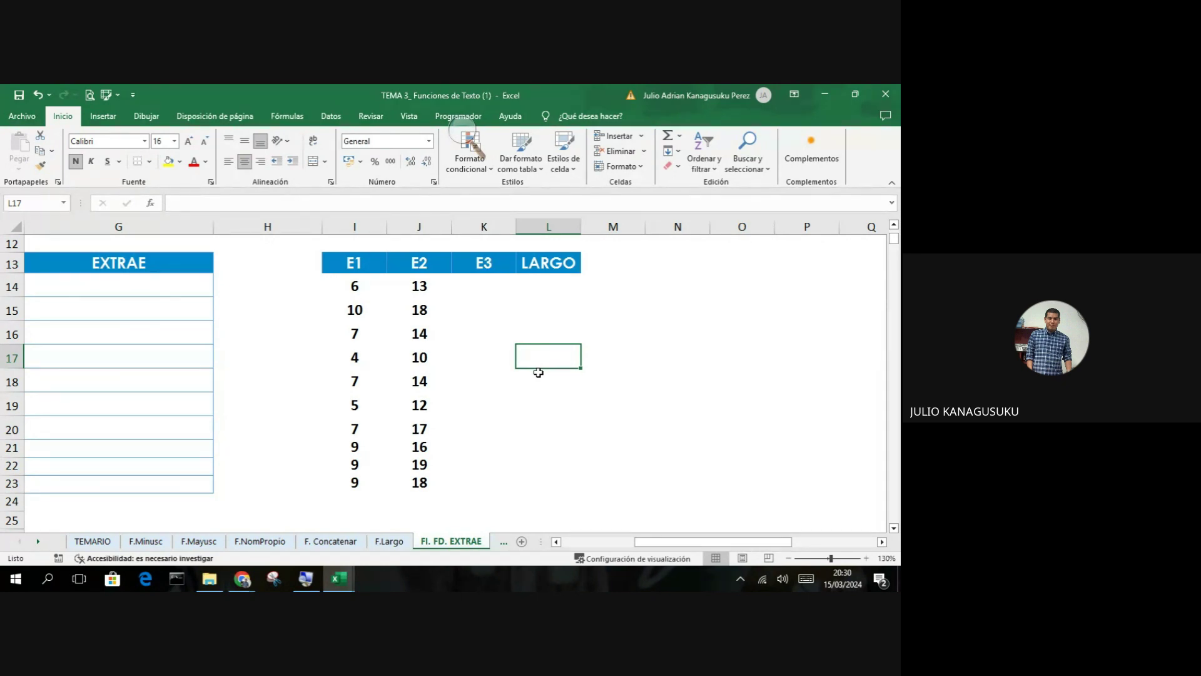
left_click_drag(404, 281, 427, 479)
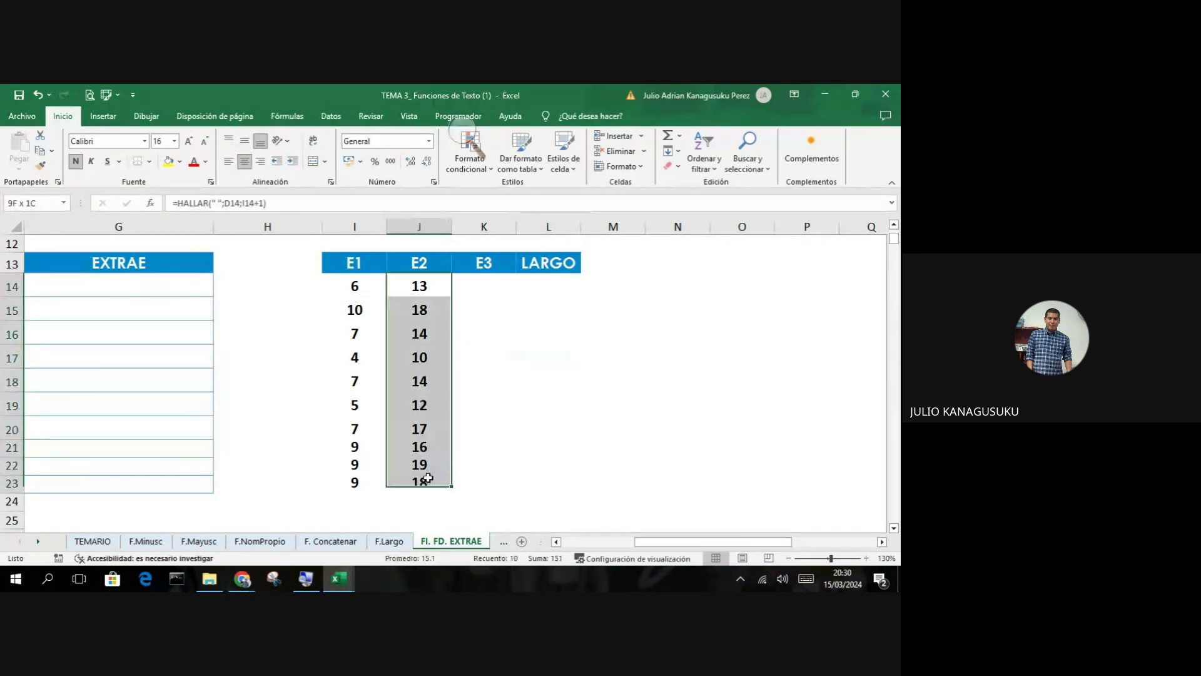
key("Delete")
left_click(431, 287)
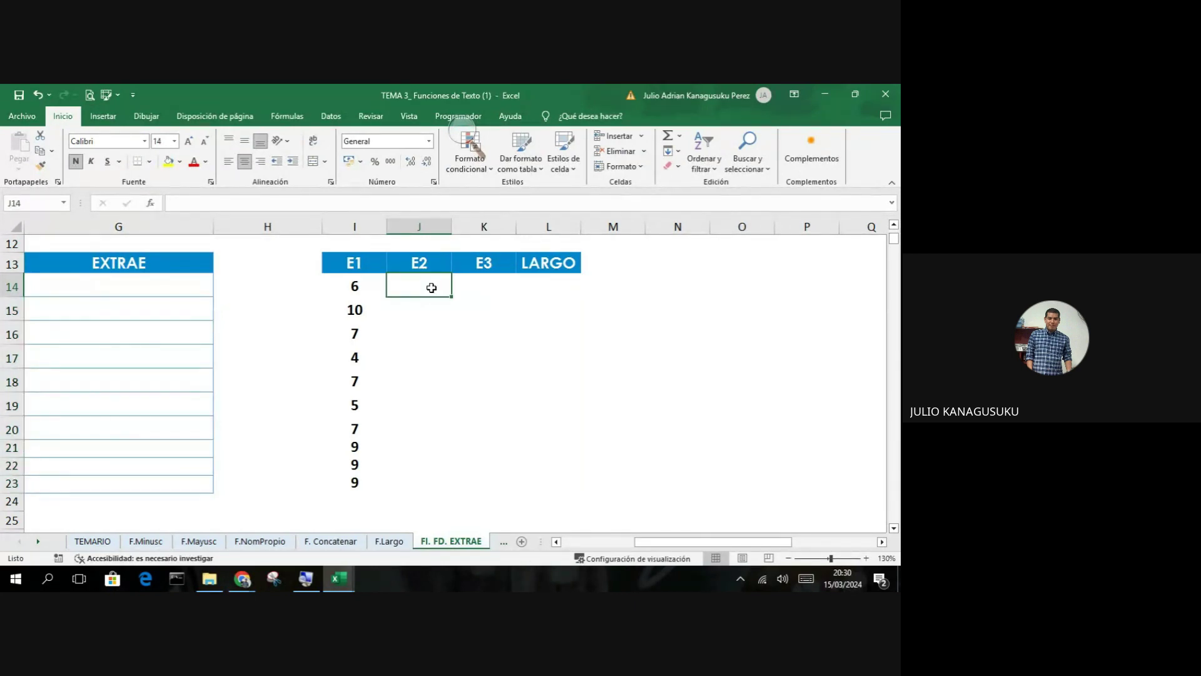
- Re-enter =HALLAR(" ";D14;I14+1) in J14 and fill it down through J23
type("=")
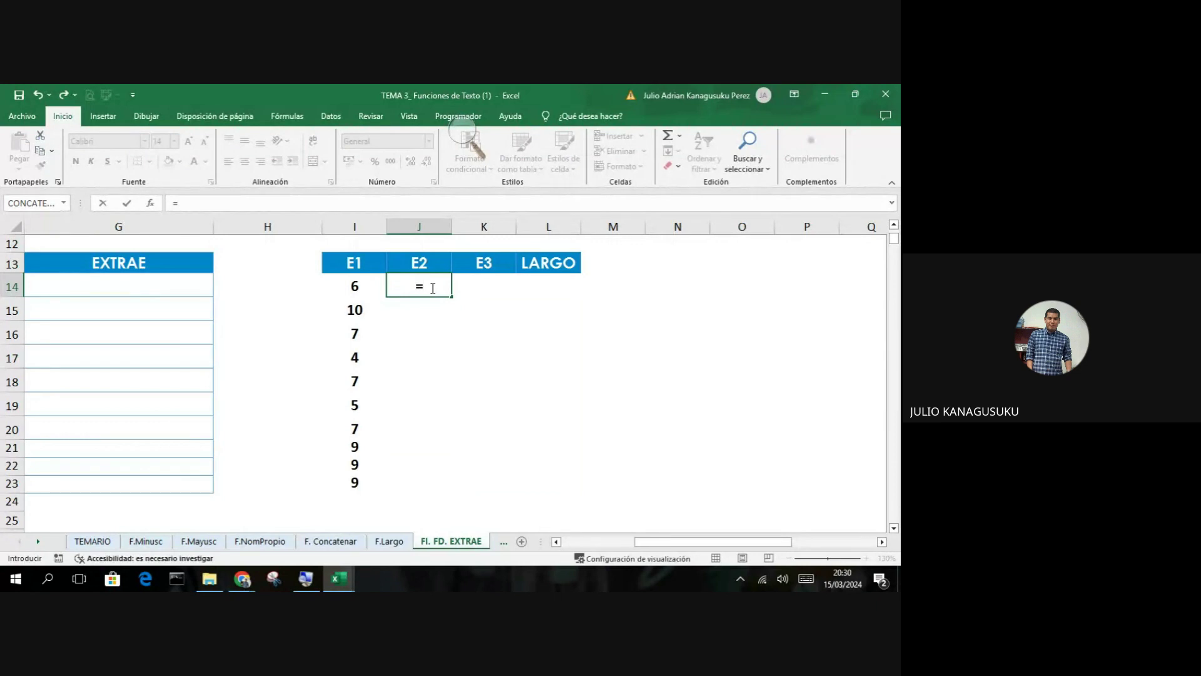
type("HALLAR")
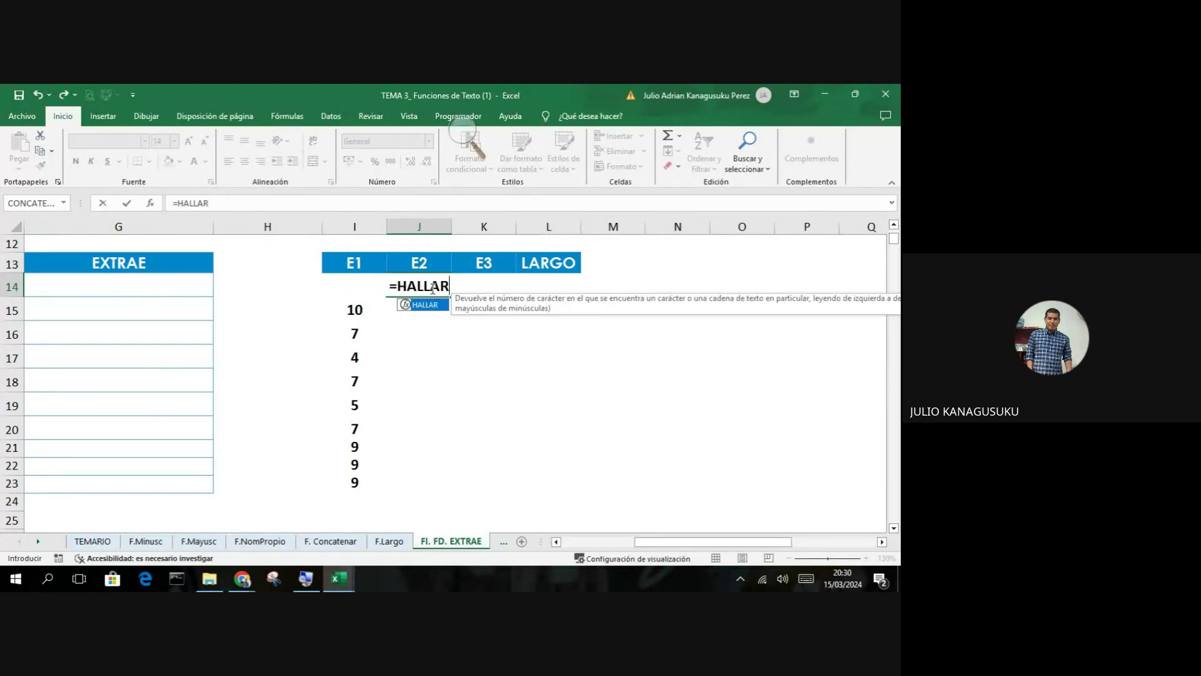
double_click(436, 306)
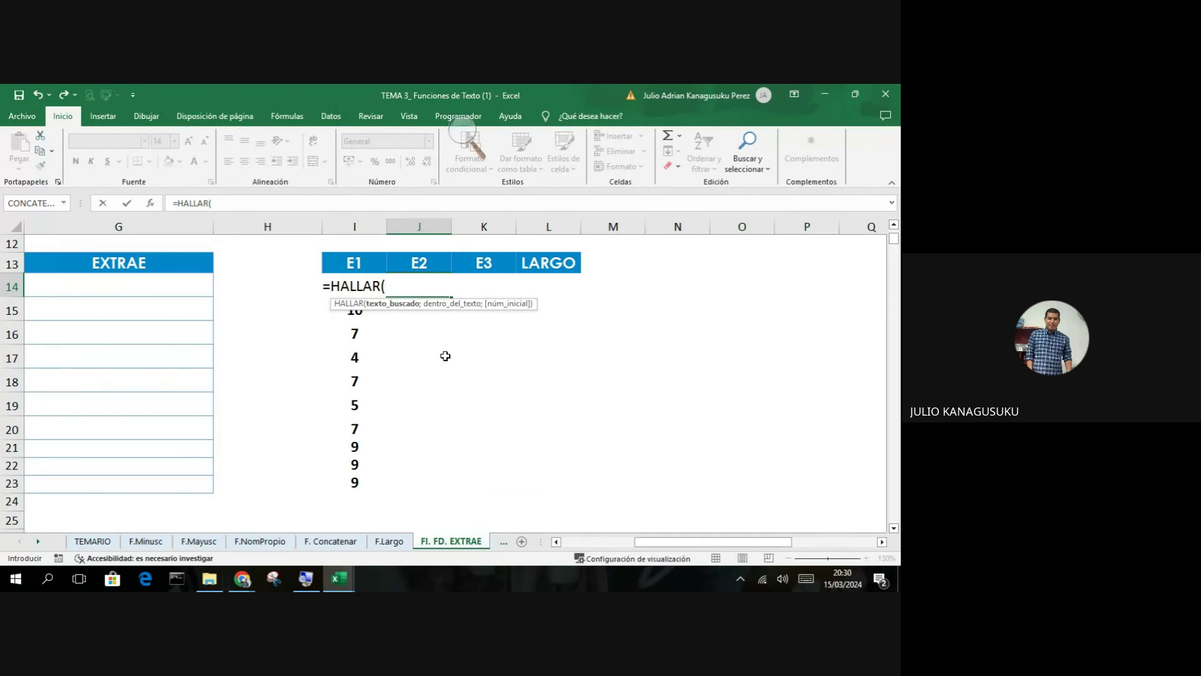
type("\"")
type(" \"")
type(";")
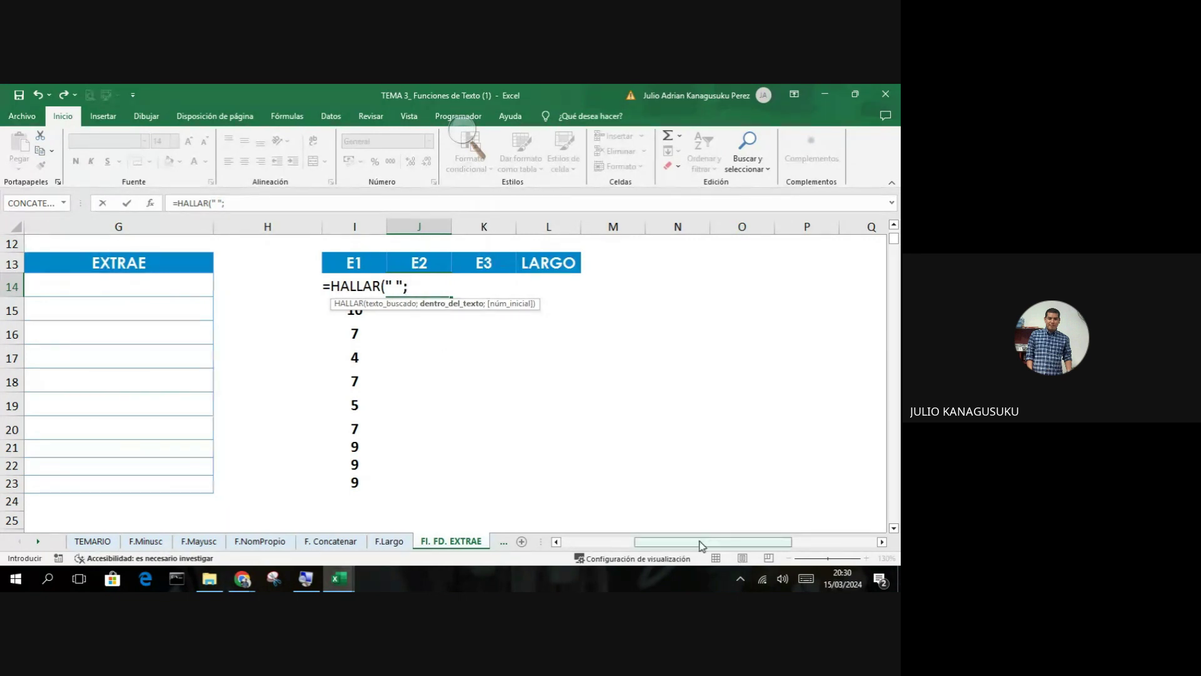
mouse_move(702, 546)
left_mouse_down()
mouse_move(628, 546)
mouse_move(735, 537)
left_mouse_up()
left_click(296, 288)
type(";")
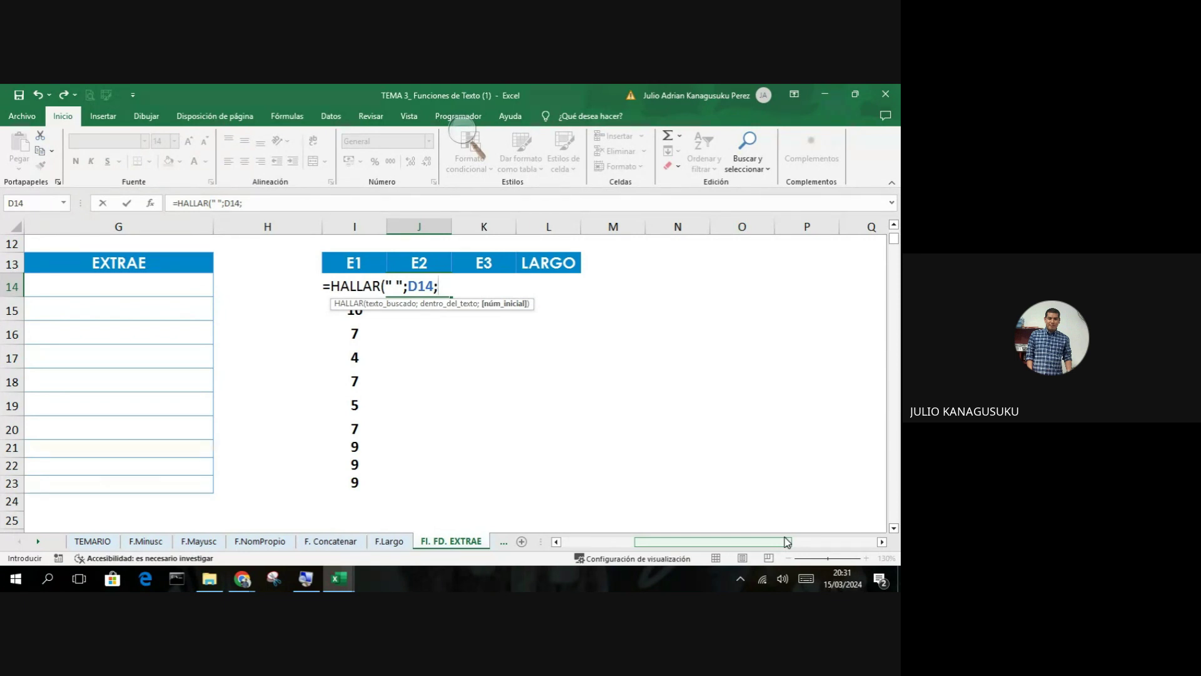
key("Left")
type("+")
type("1")
type(")")
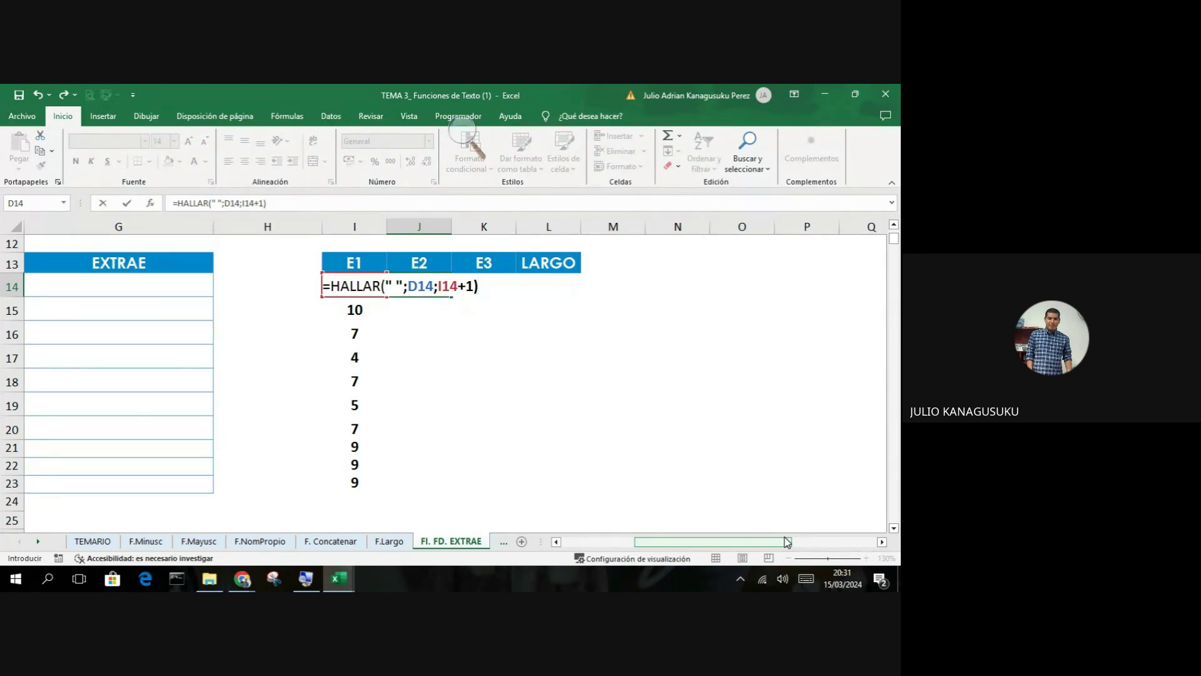
key("Return")
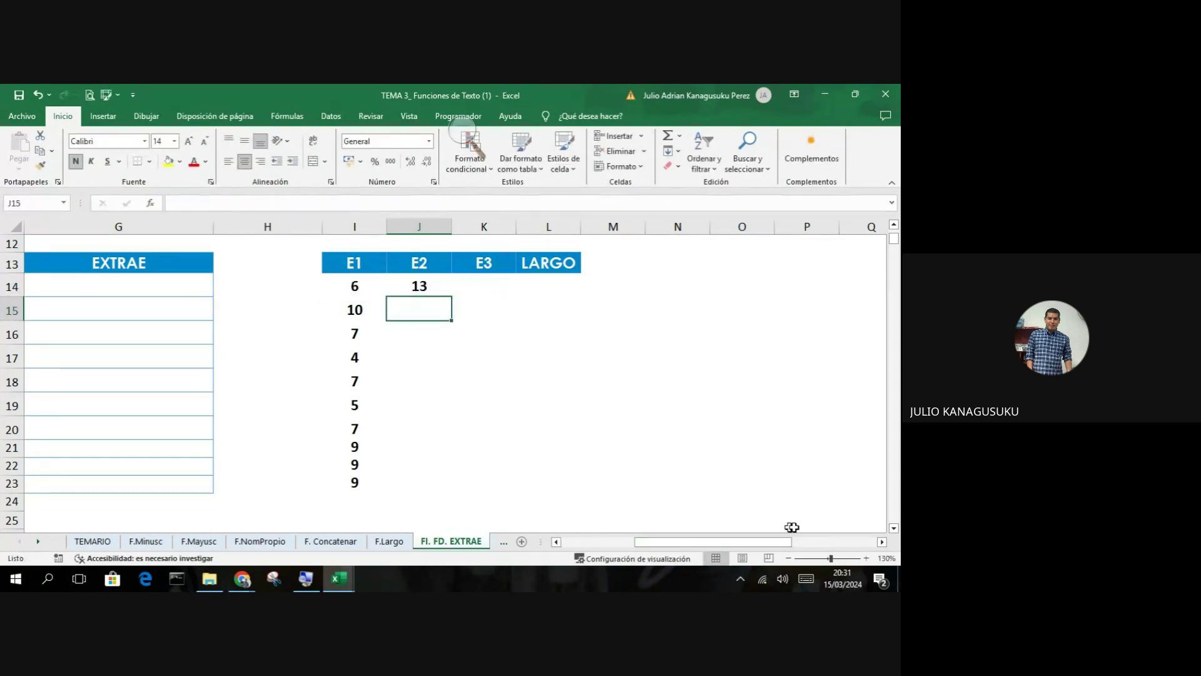
left_click(437, 285)
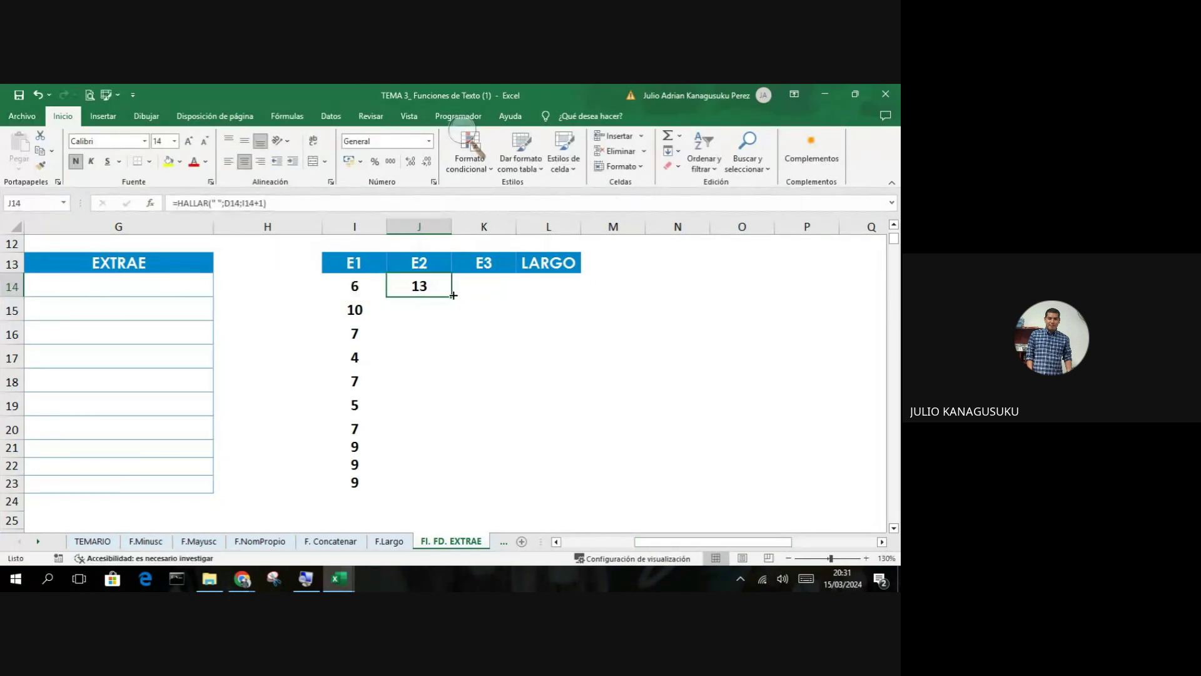
double_click(453, 295)
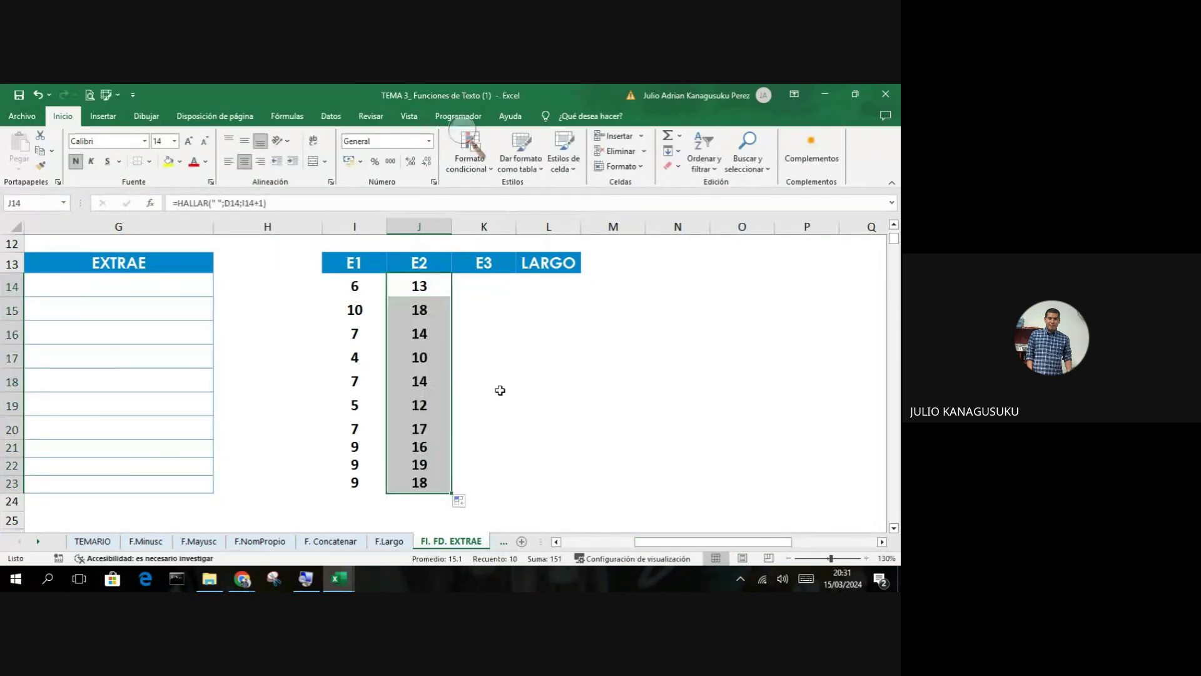
left_click(550, 392)
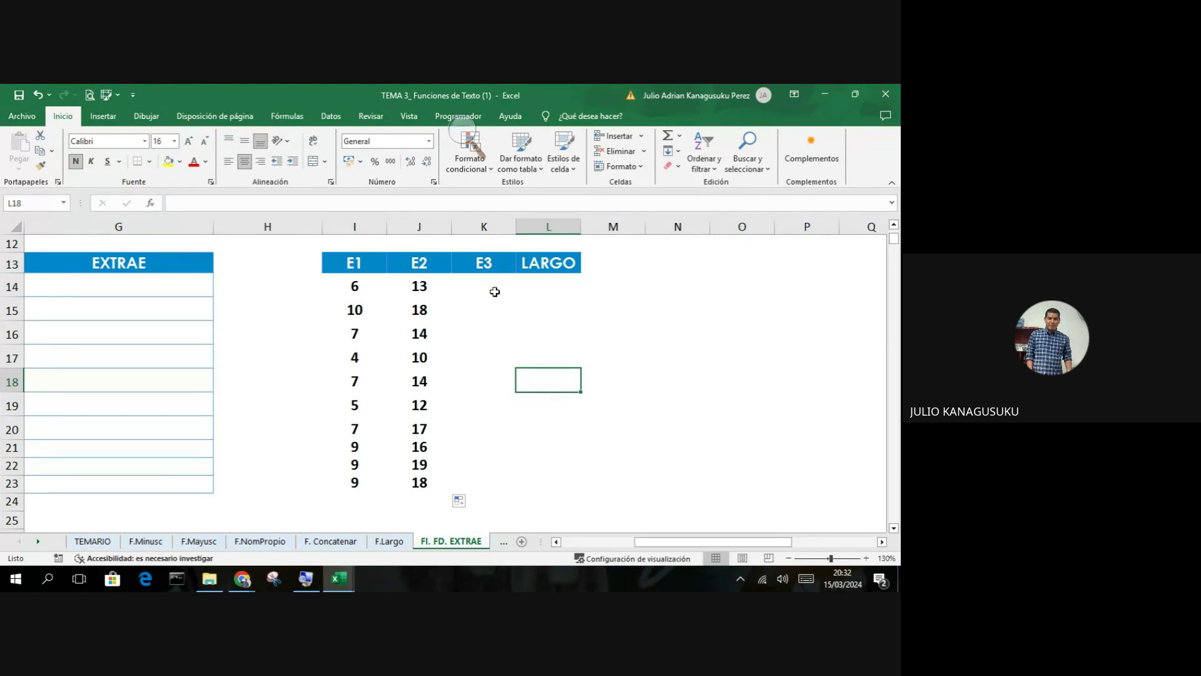
left_click(495, 292)
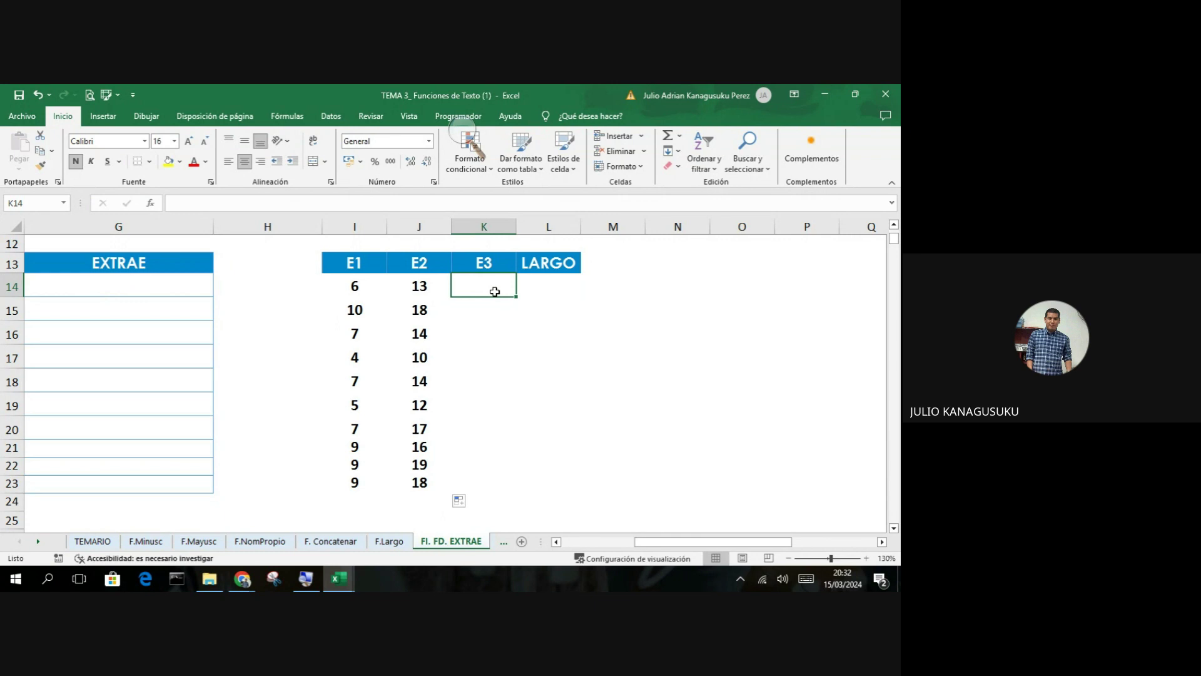
- Build =HALLAR(" ";D14;J14+1) in K14 to find the next space
type("=")
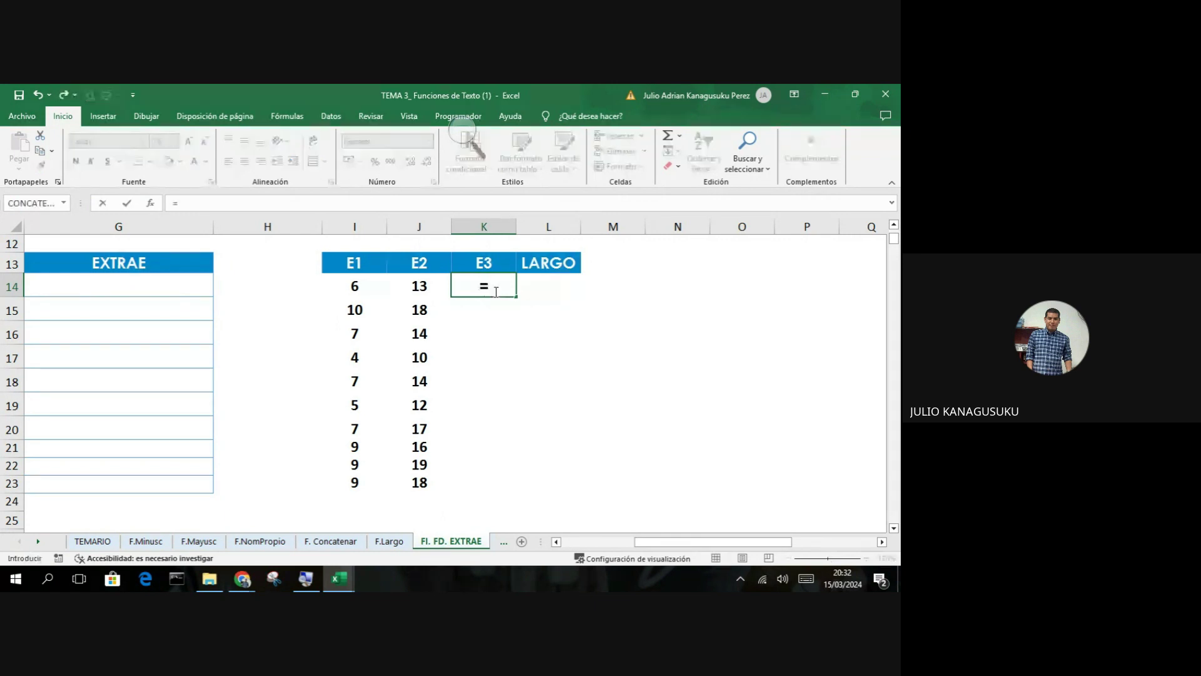
type("HAL")
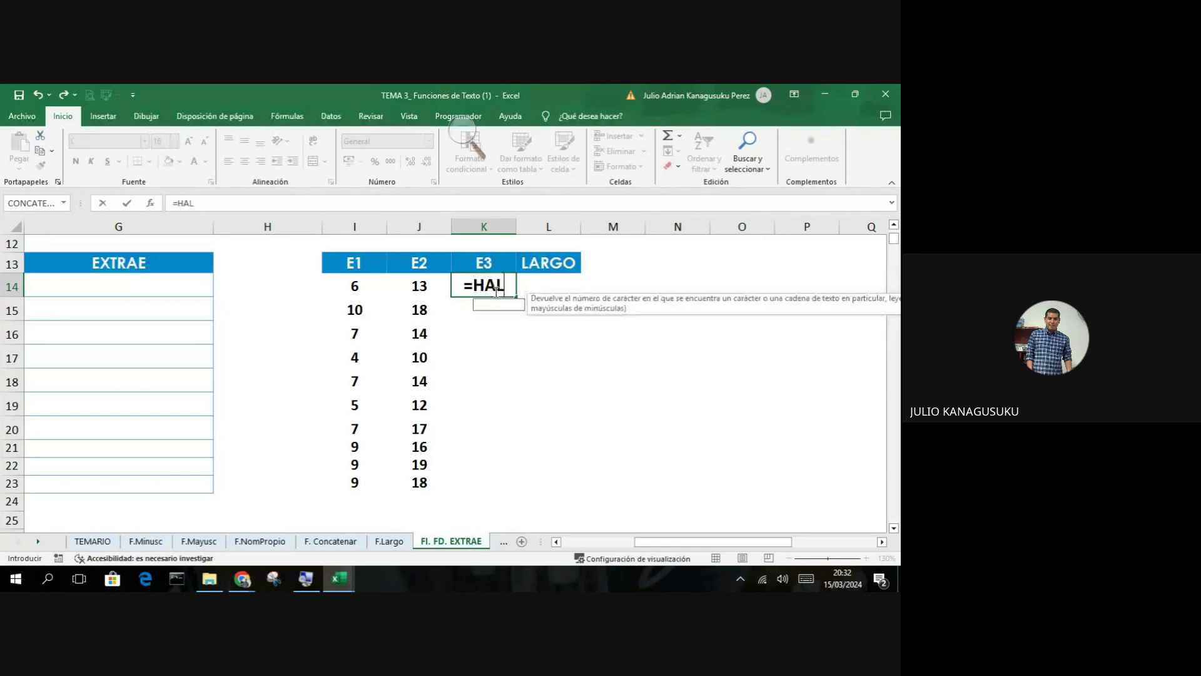
type("LAR")
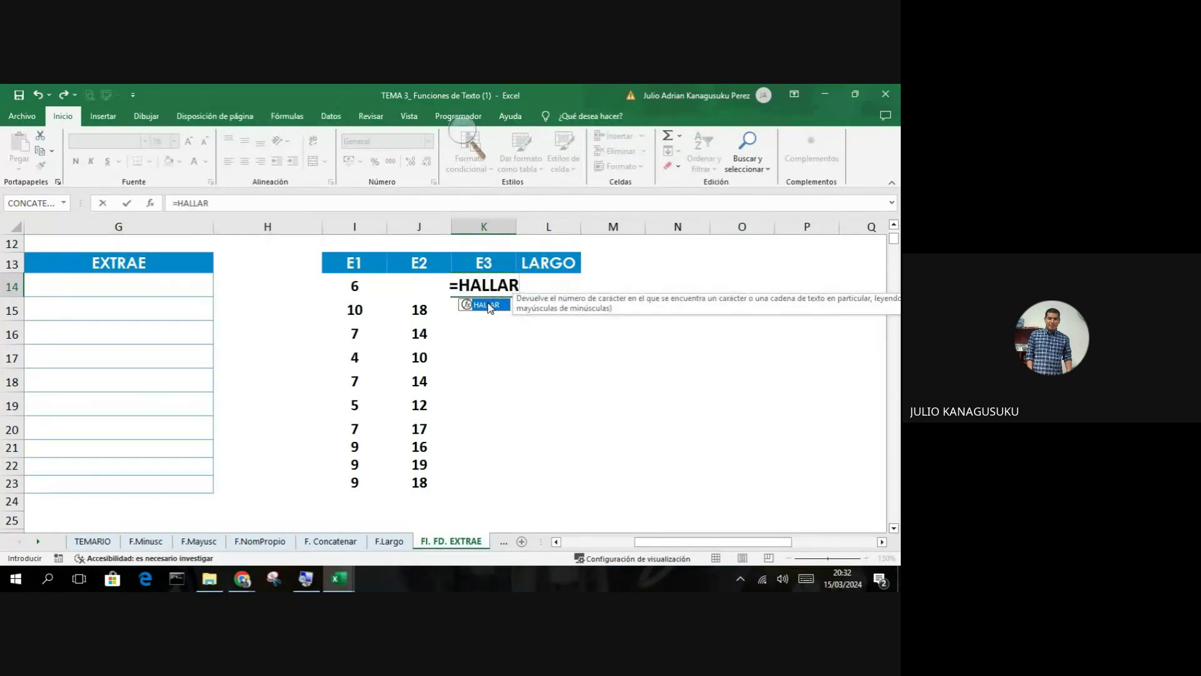
double_click(487, 305)
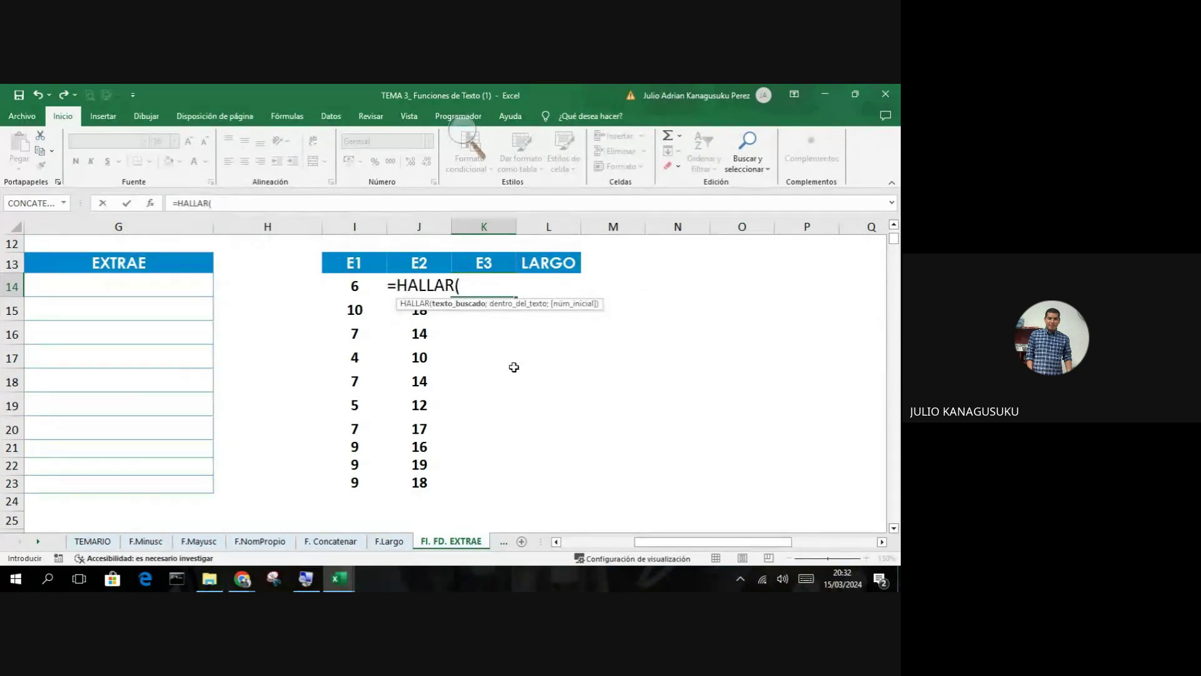
type("\"")
type(" \"")
type(";")
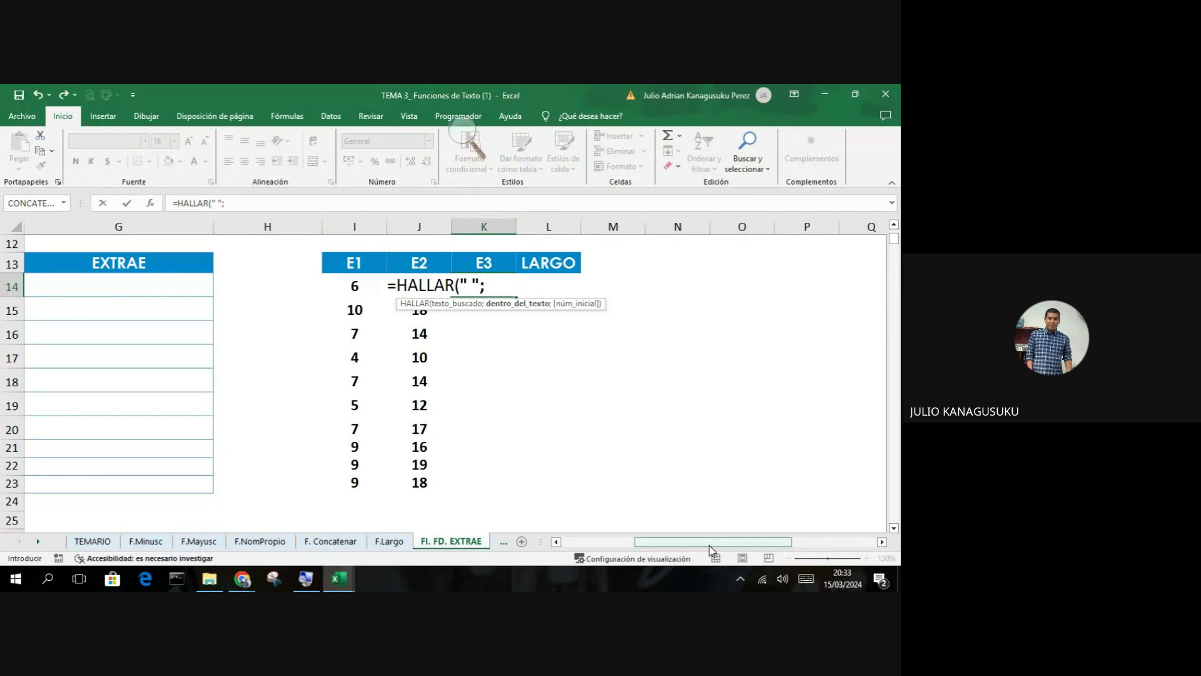
left_click_drag(712, 542, 682, 553)
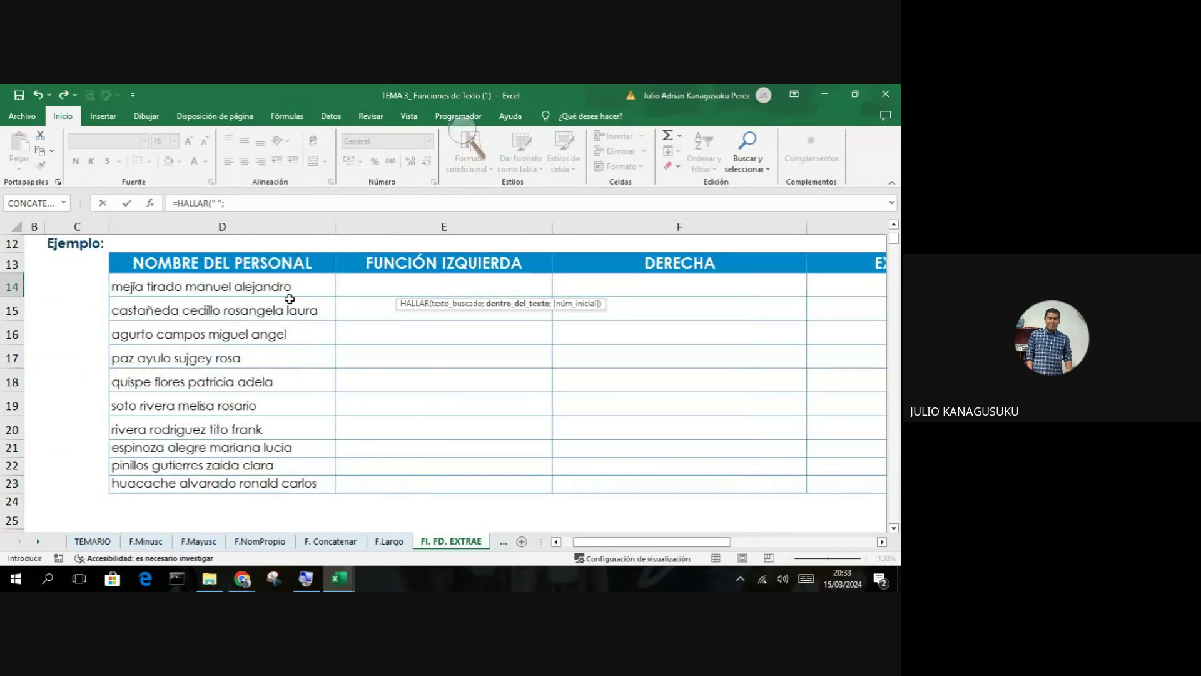
left_click(293, 301)
left_click(293, 289)
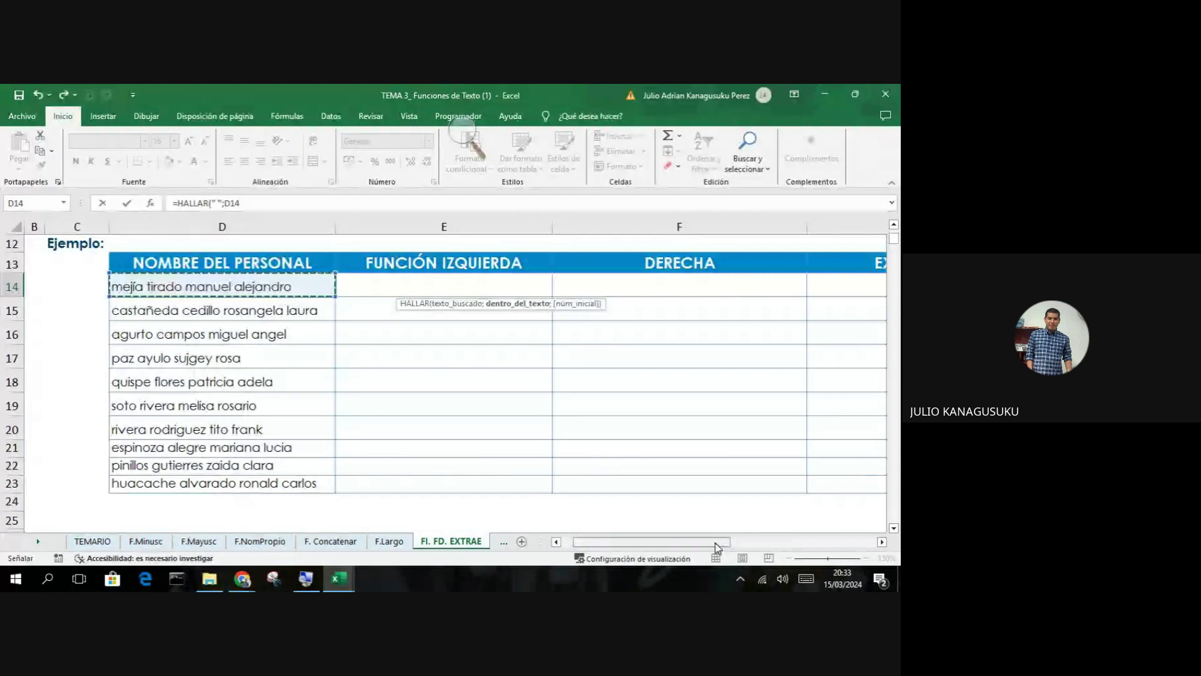
left_click_drag(717, 547, 778, 546)
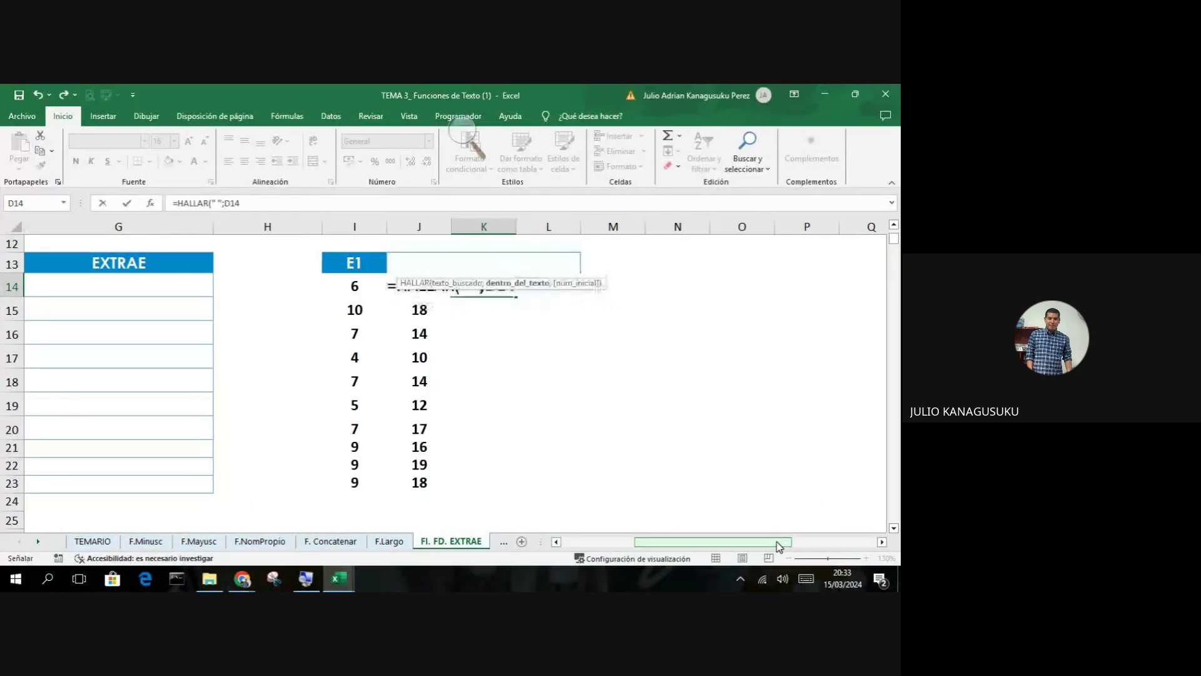
type(";")
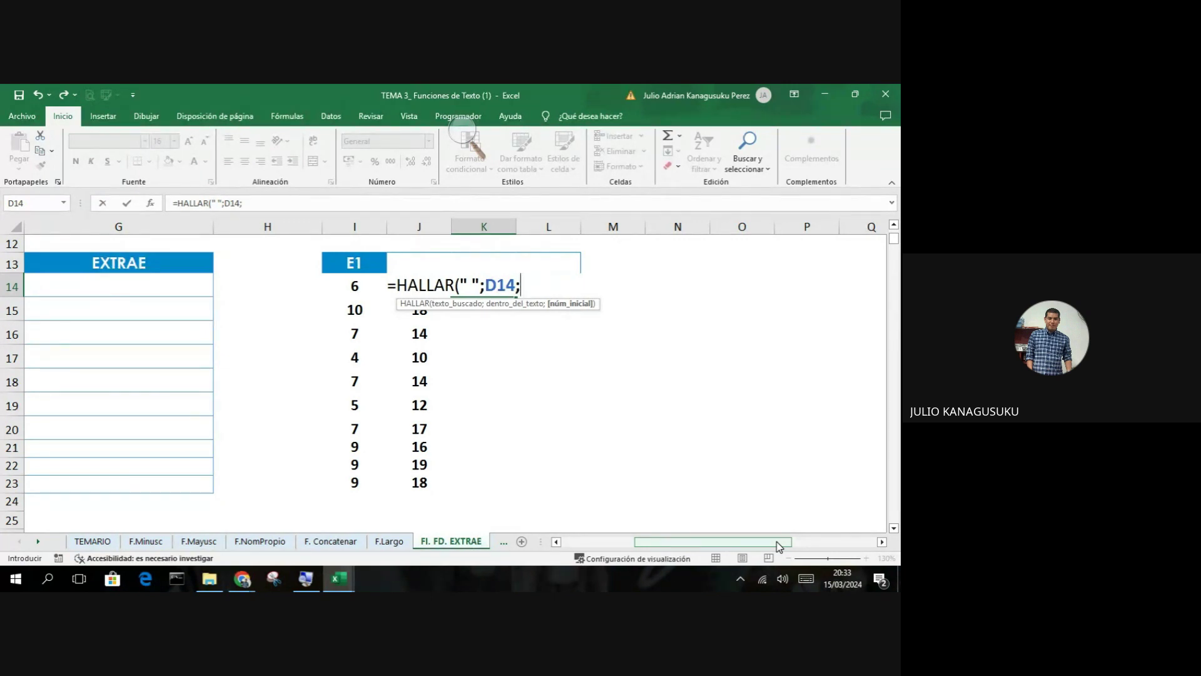
type("J1")
type("4")
type("+1")
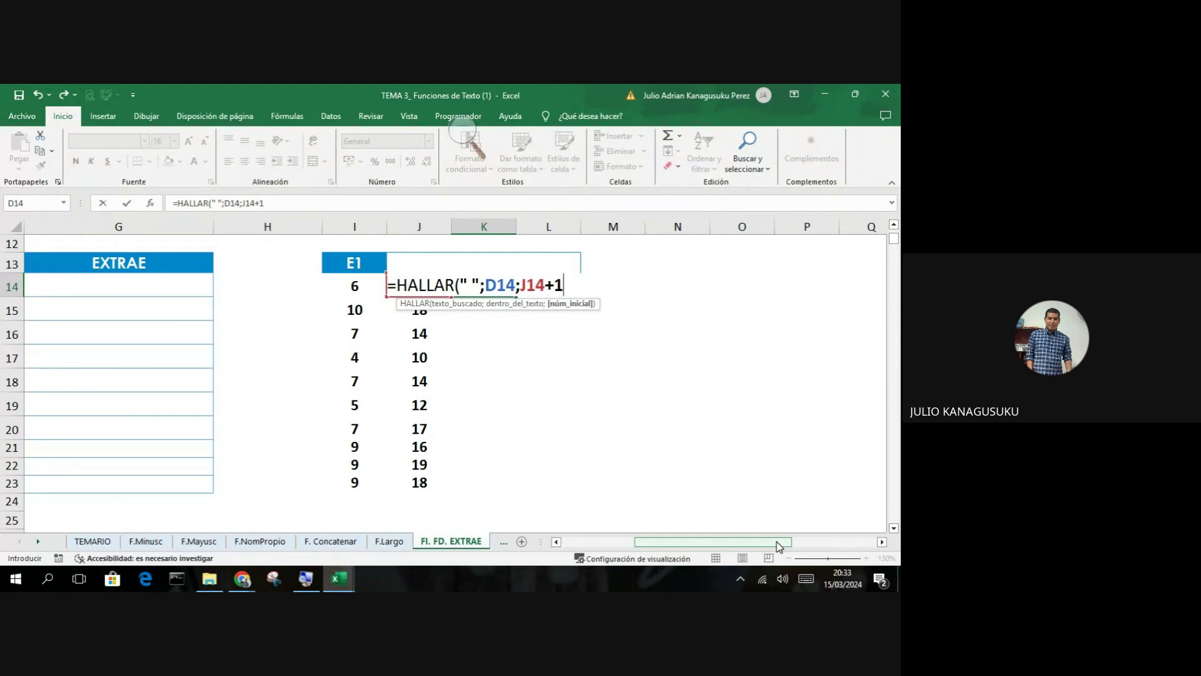
type(")")
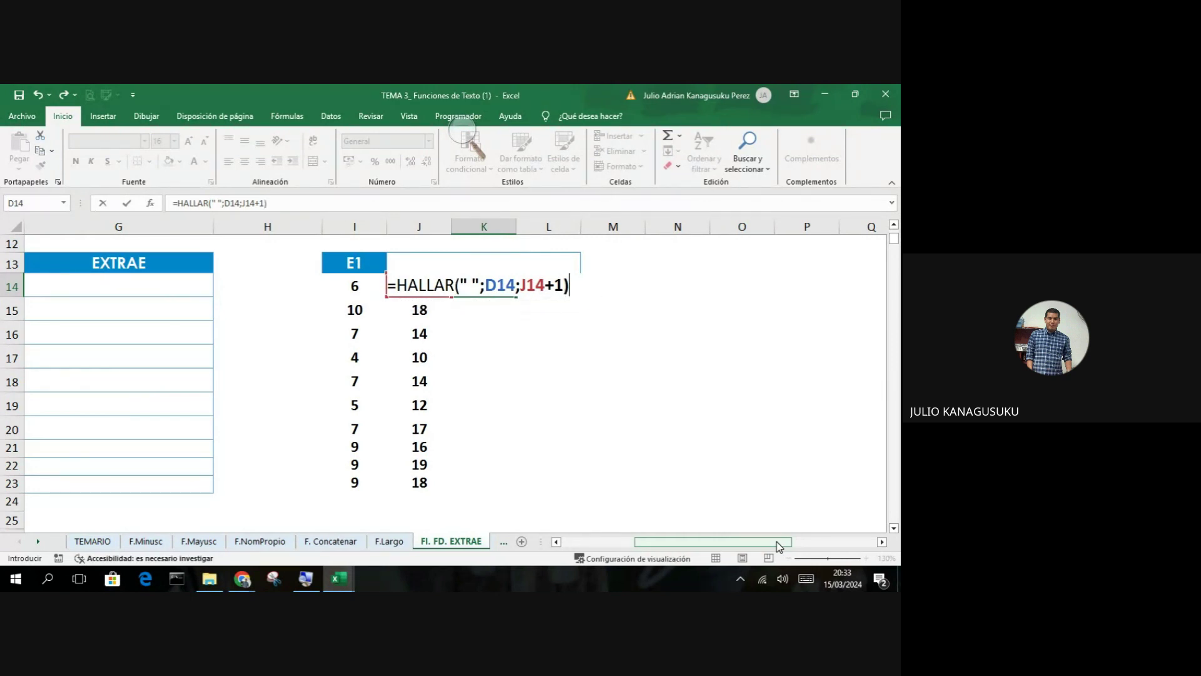
- Commit the K14 formula and fill it down through K23
key("Return")
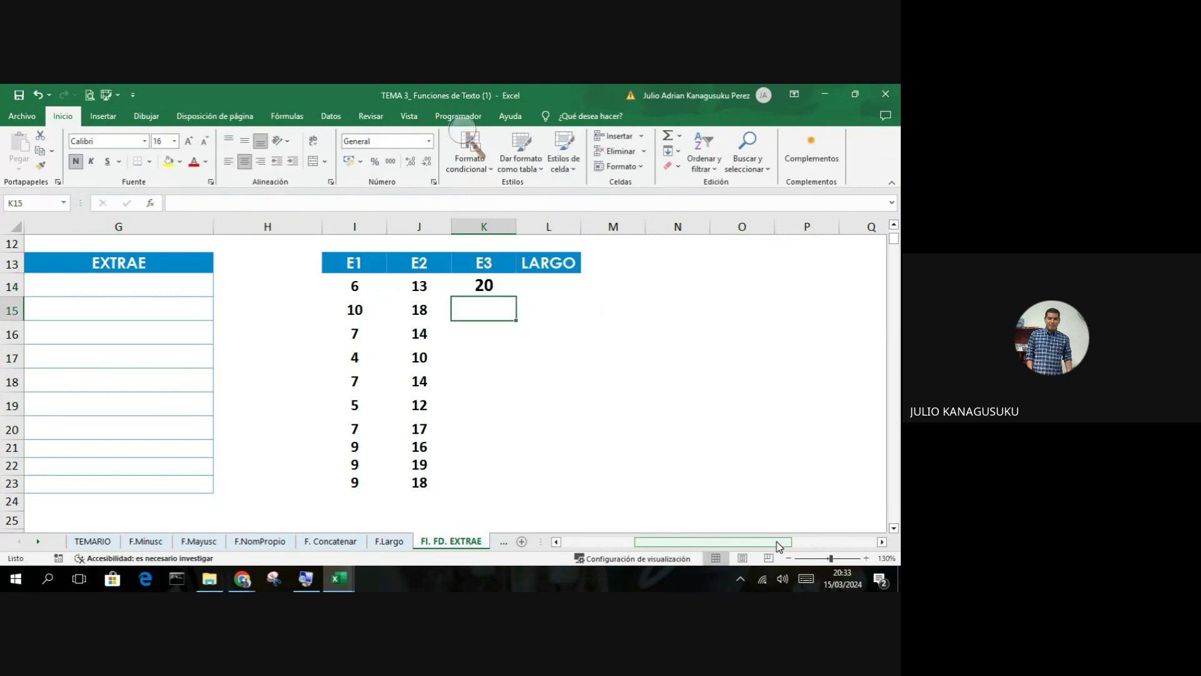
left_click(505, 284)
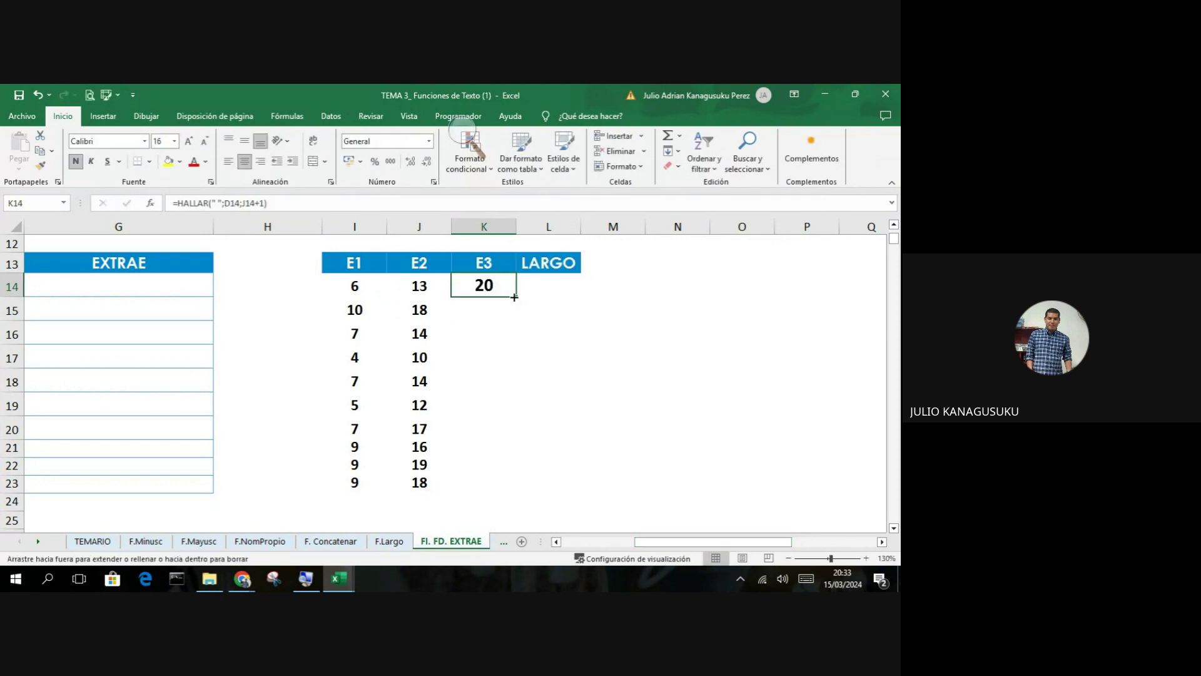
left_click_drag(512, 294, 517, 494)
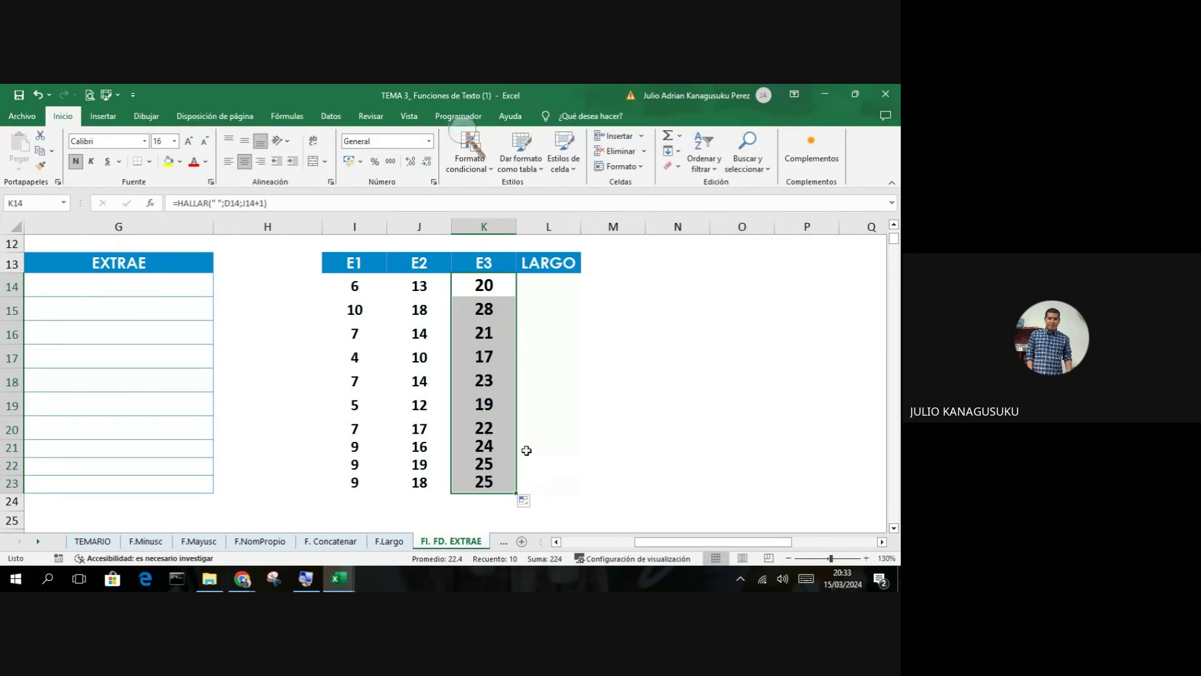
left_click(541, 287)
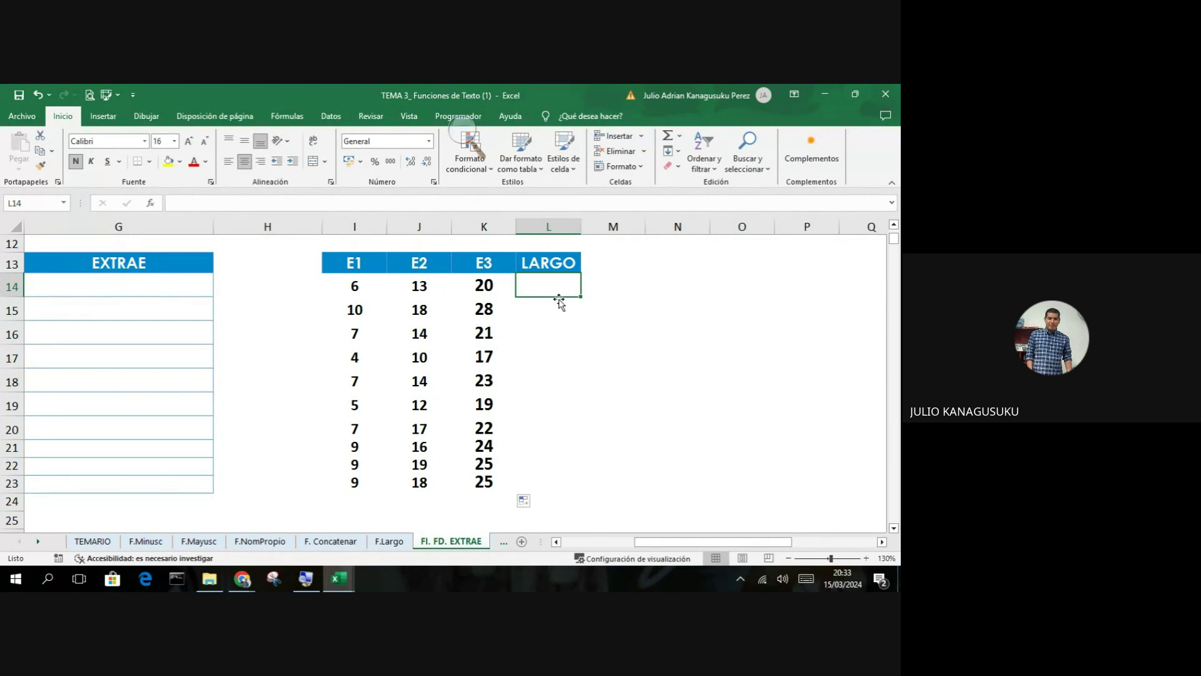
- Enter =LARGO(D14) in L14 and fill it down to L23
type("=")
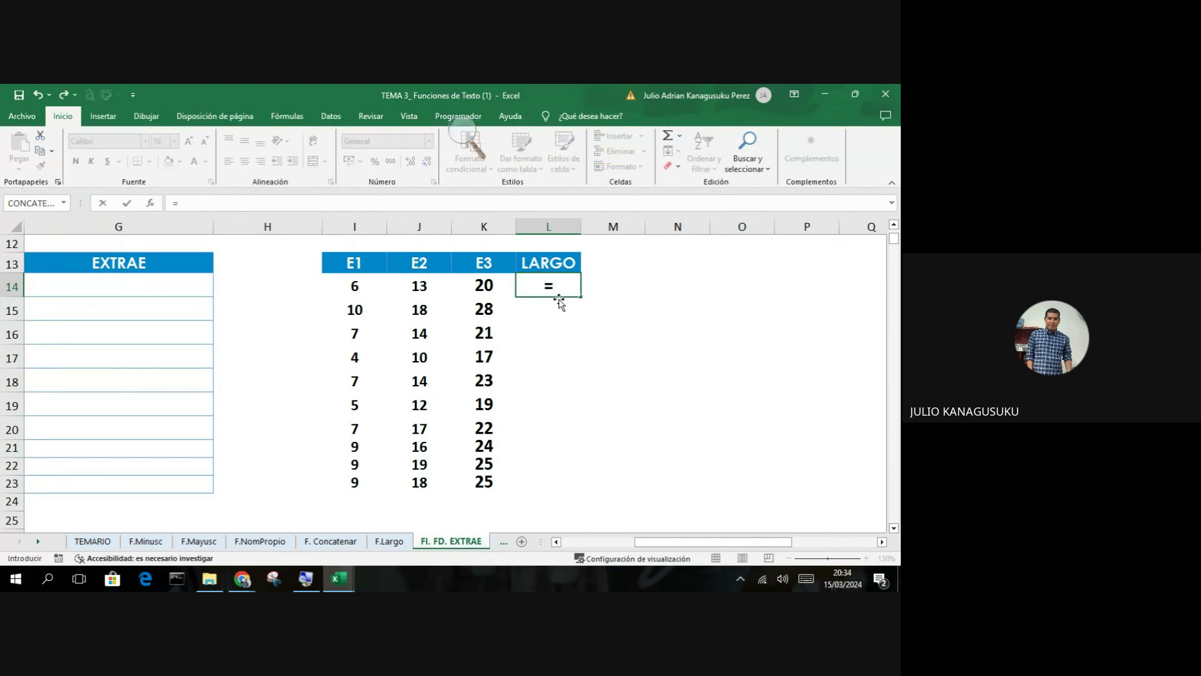
type("LARGO")
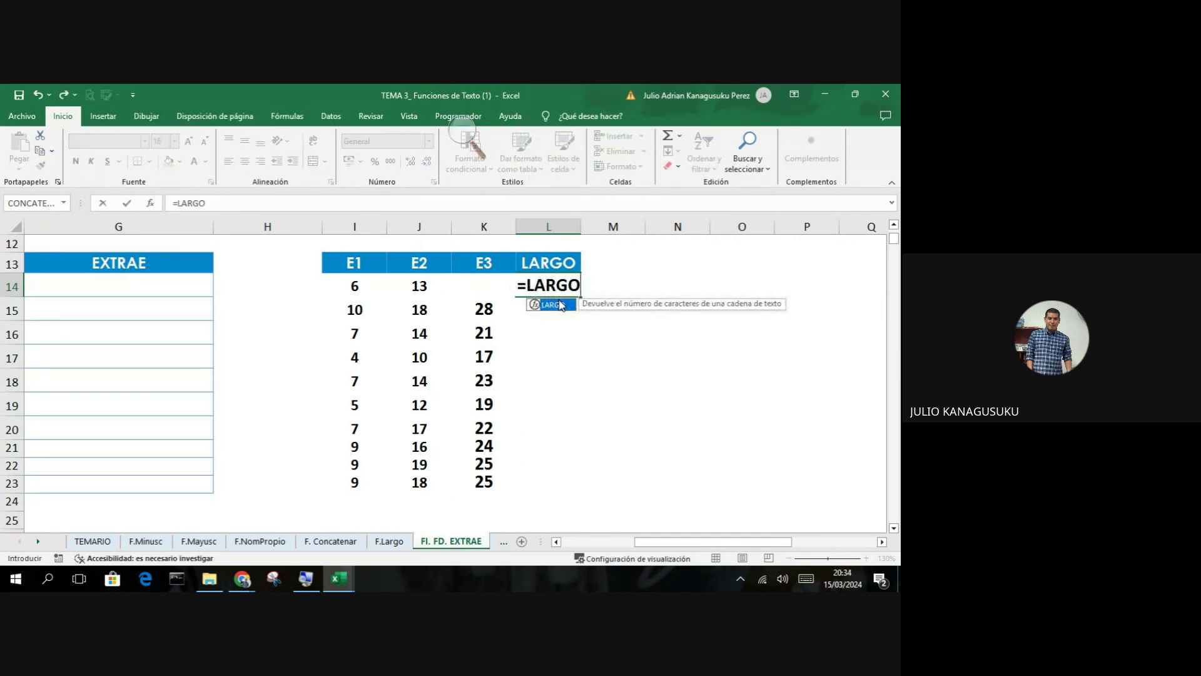
double_click(561, 307)
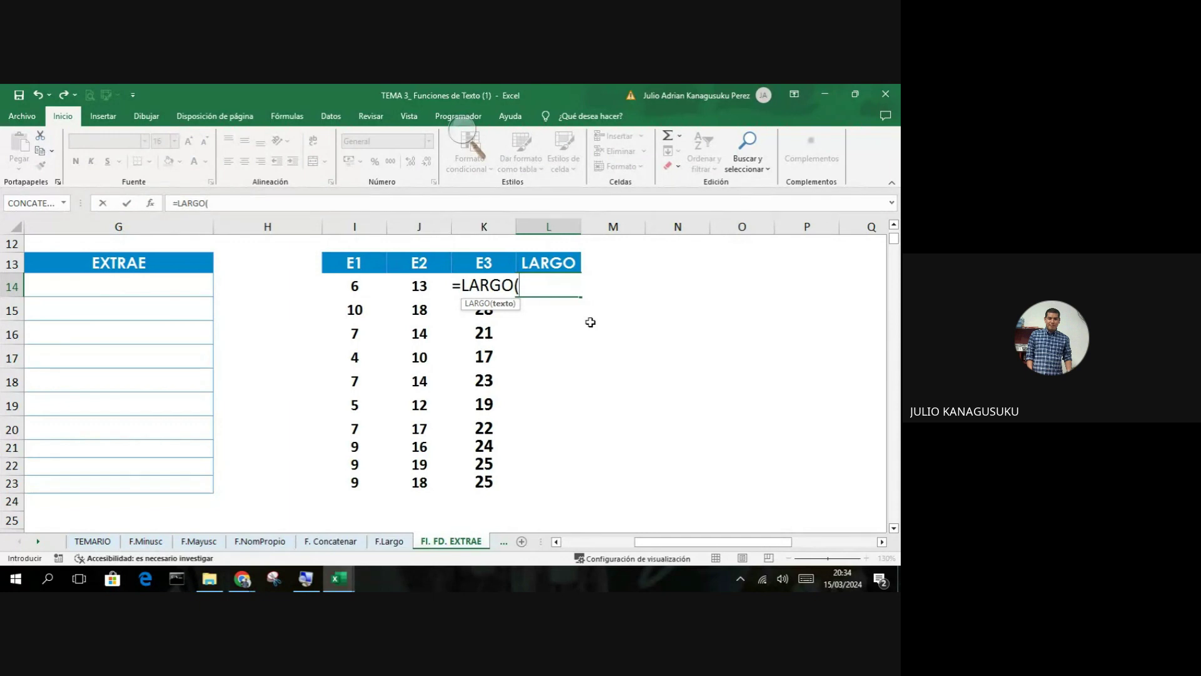
mouse_move(675, 542)
left_mouse_down()
mouse_move(612, 548)
mouse_move(693, 552)
left_mouse_up()
left_click(272, 291)
type(")")
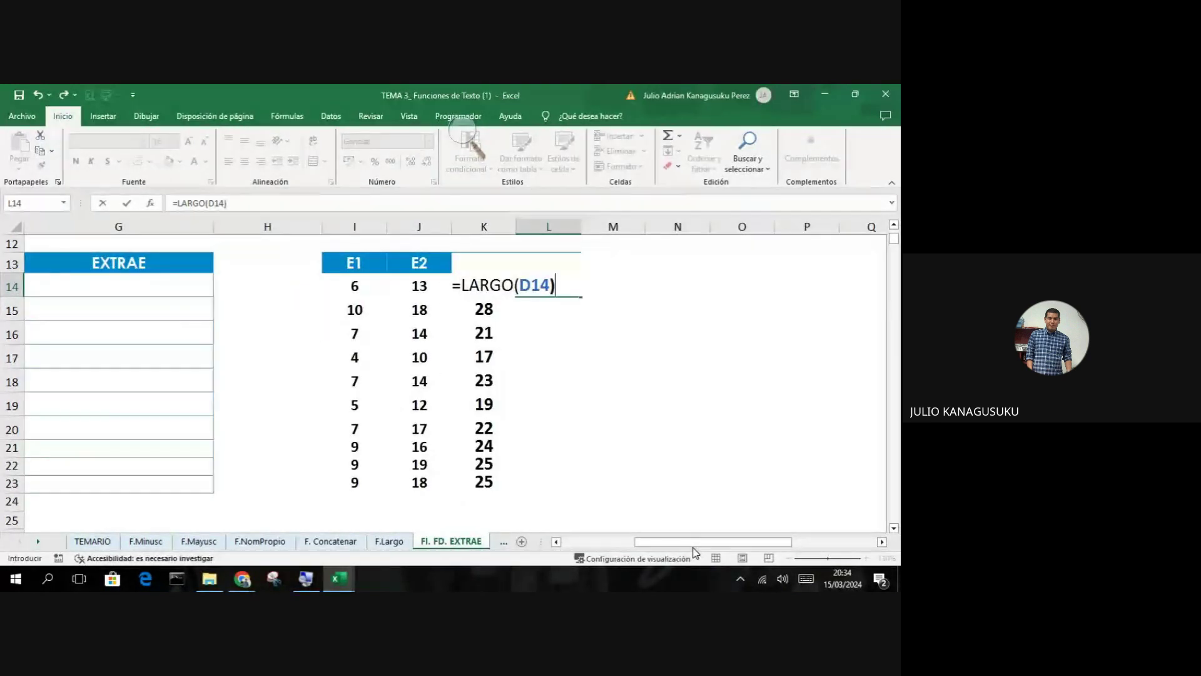
key("Return")
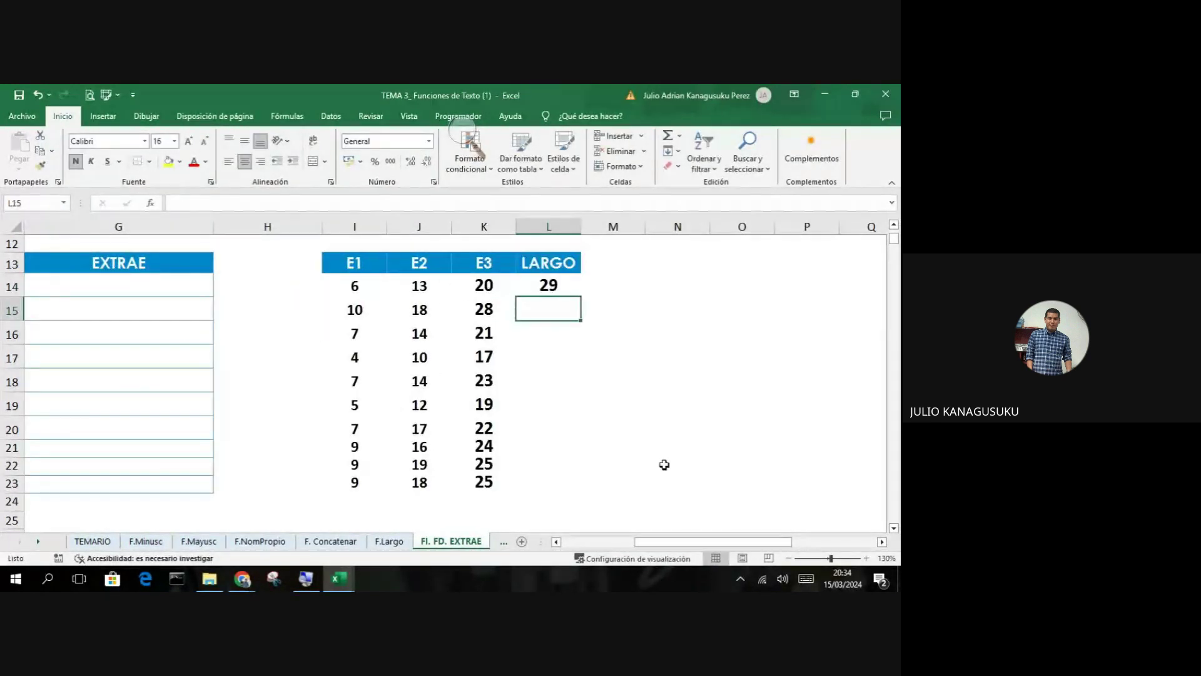
left_click(568, 292)
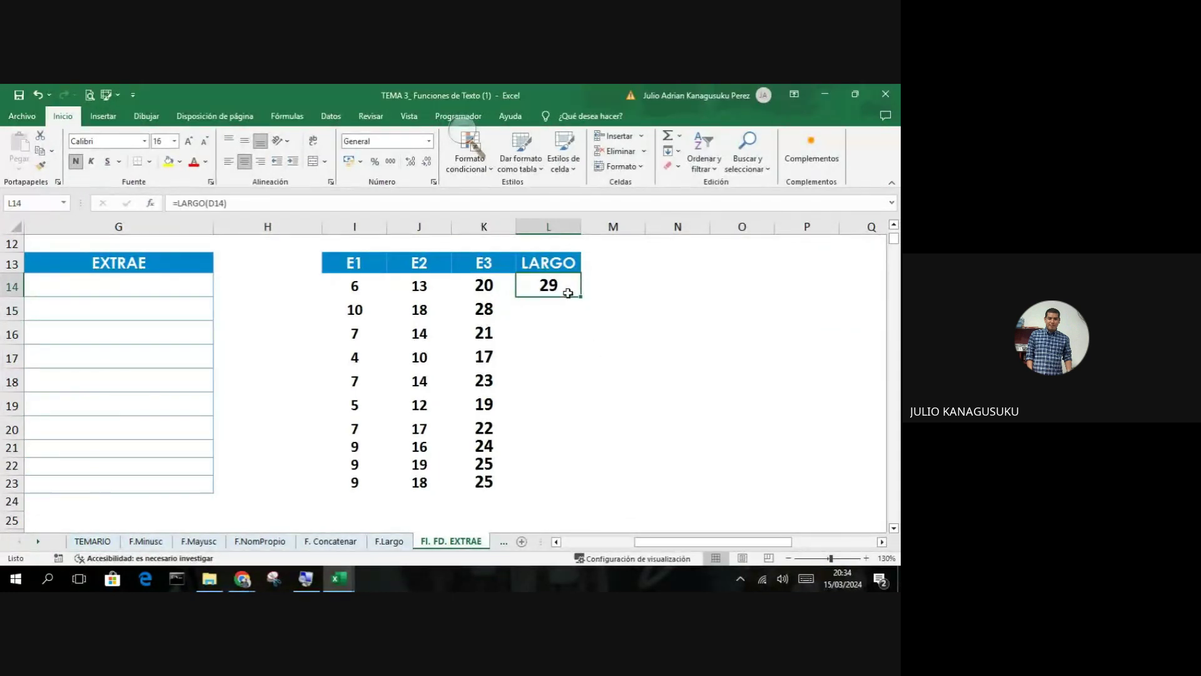
left_click_drag(580, 296, 570, 485)
left_click(628, 354)
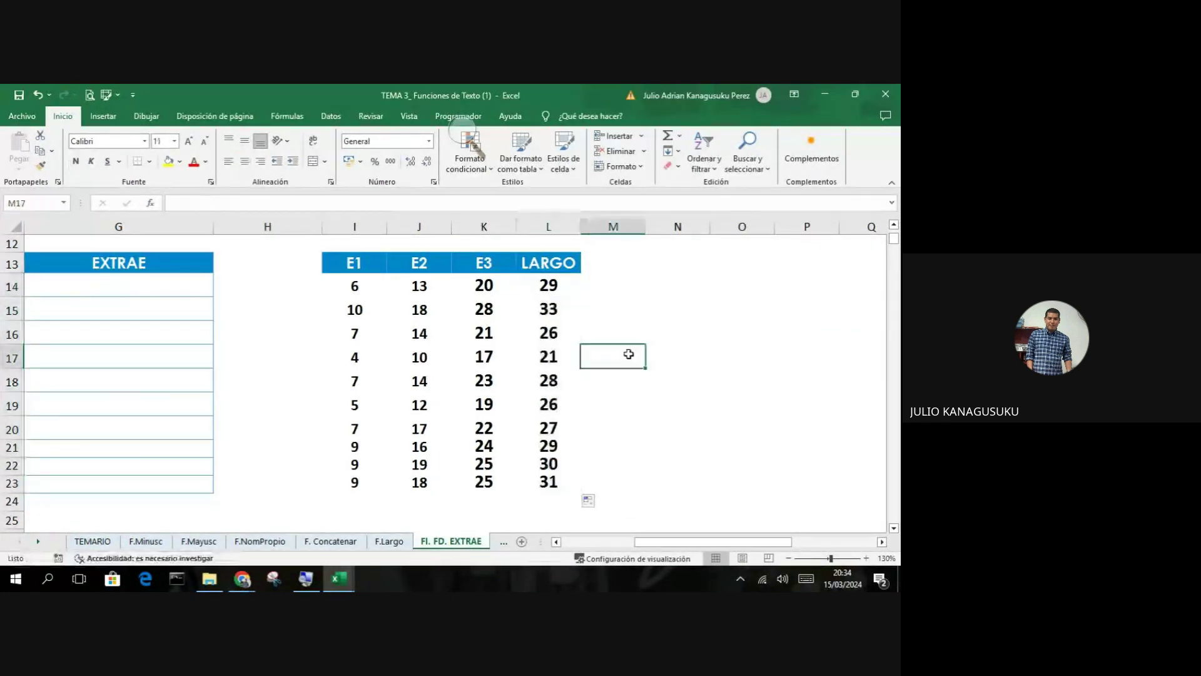
- Highlight the I, J, K and L result columns for review, then scroll back left
left_click_drag(360, 286, 361, 483)
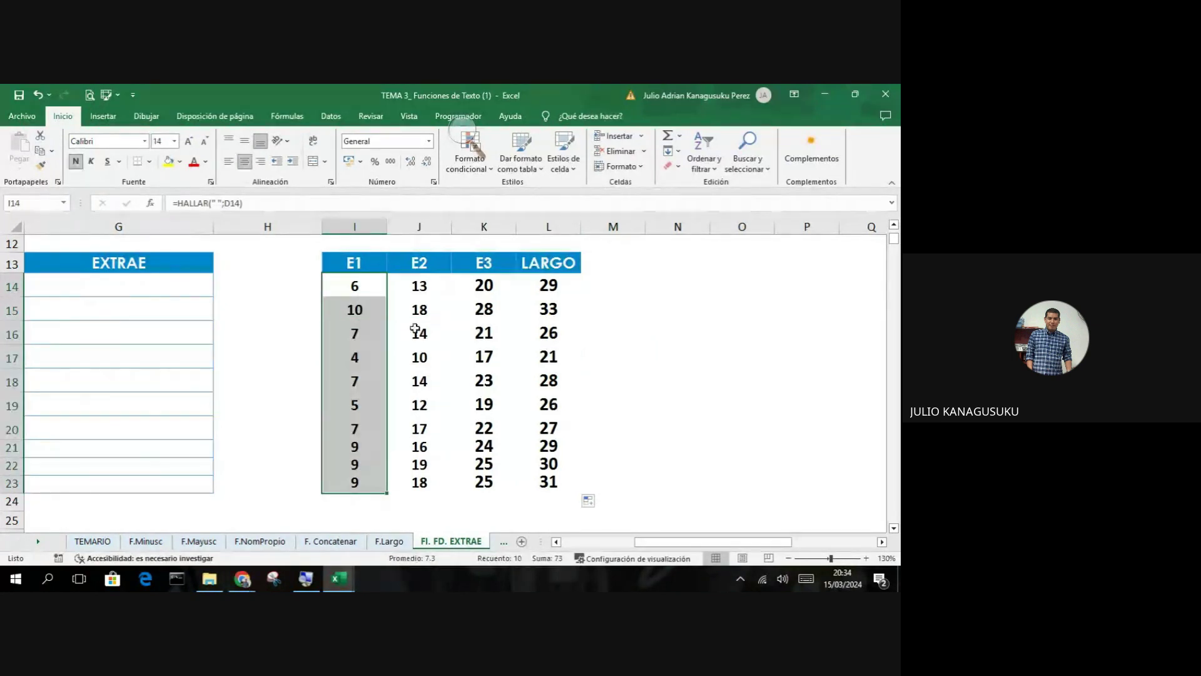
left_click_drag(423, 289, 419, 483)
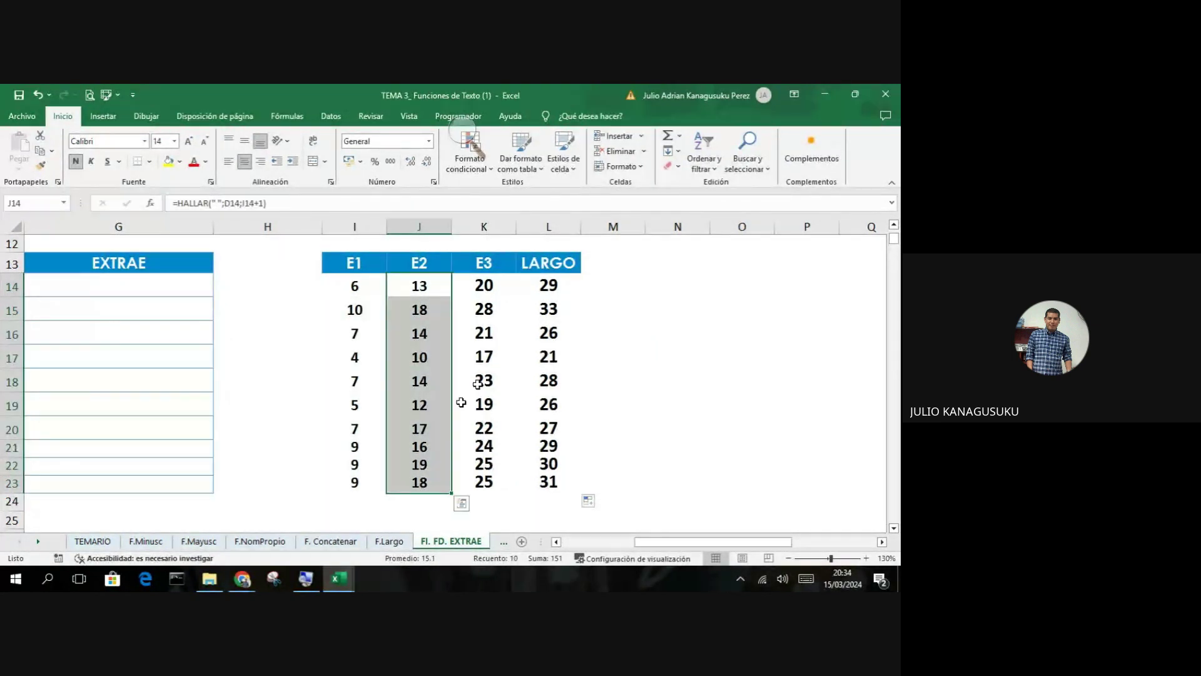
left_click_drag(483, 285, 486, 482)
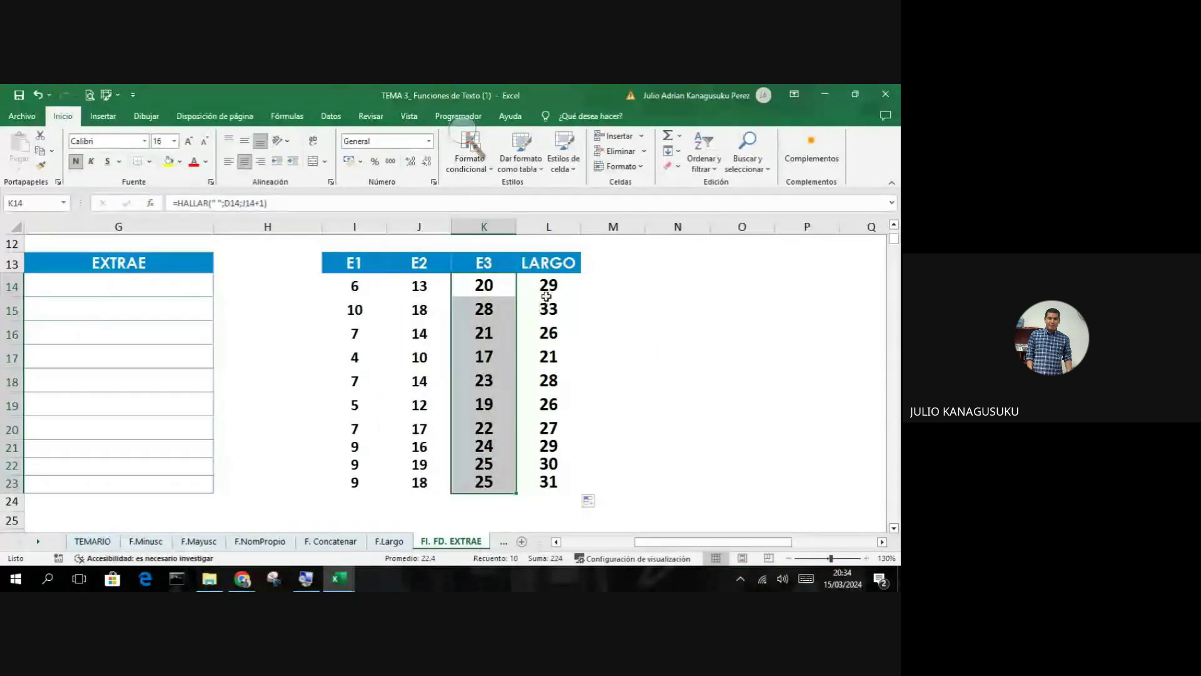
left_click_drag(549, 285, 567, 481)
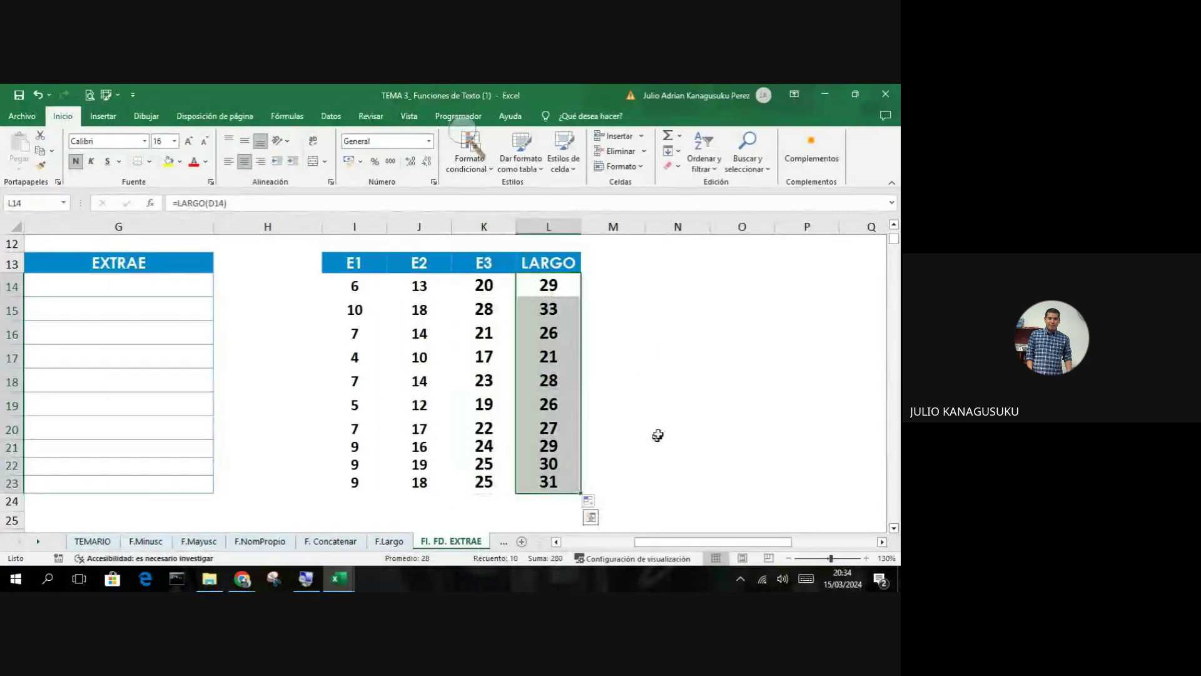
left_click(701, 353)
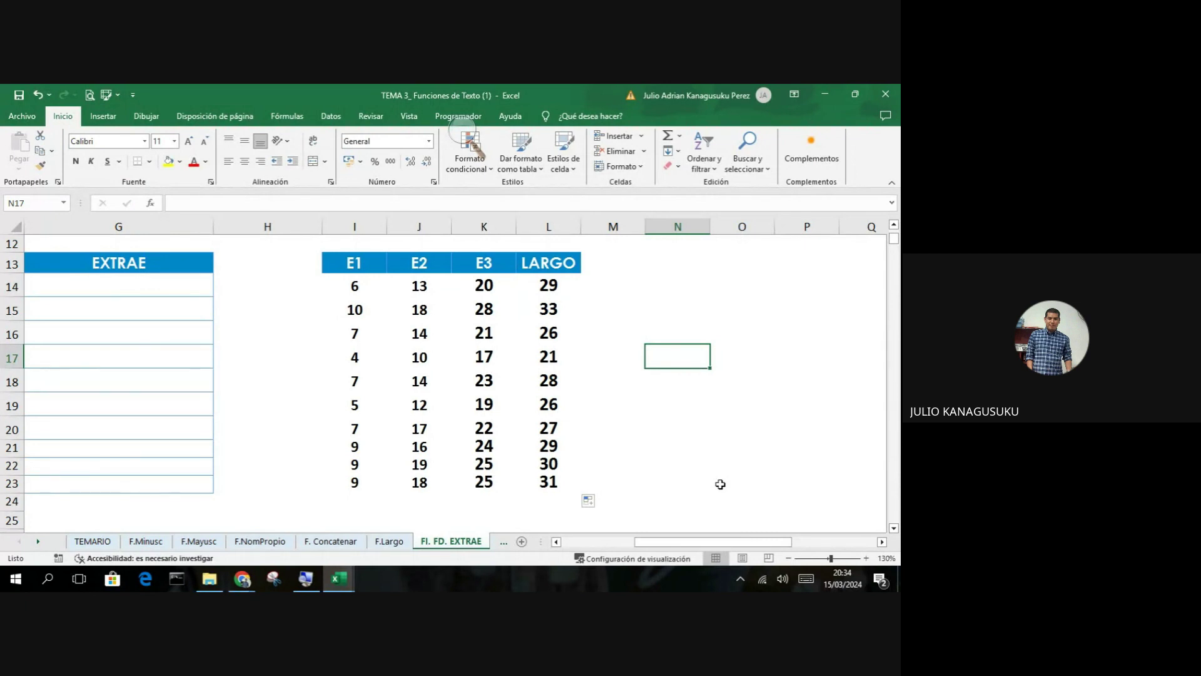
left_click_drag(666, 549, 595, 549)
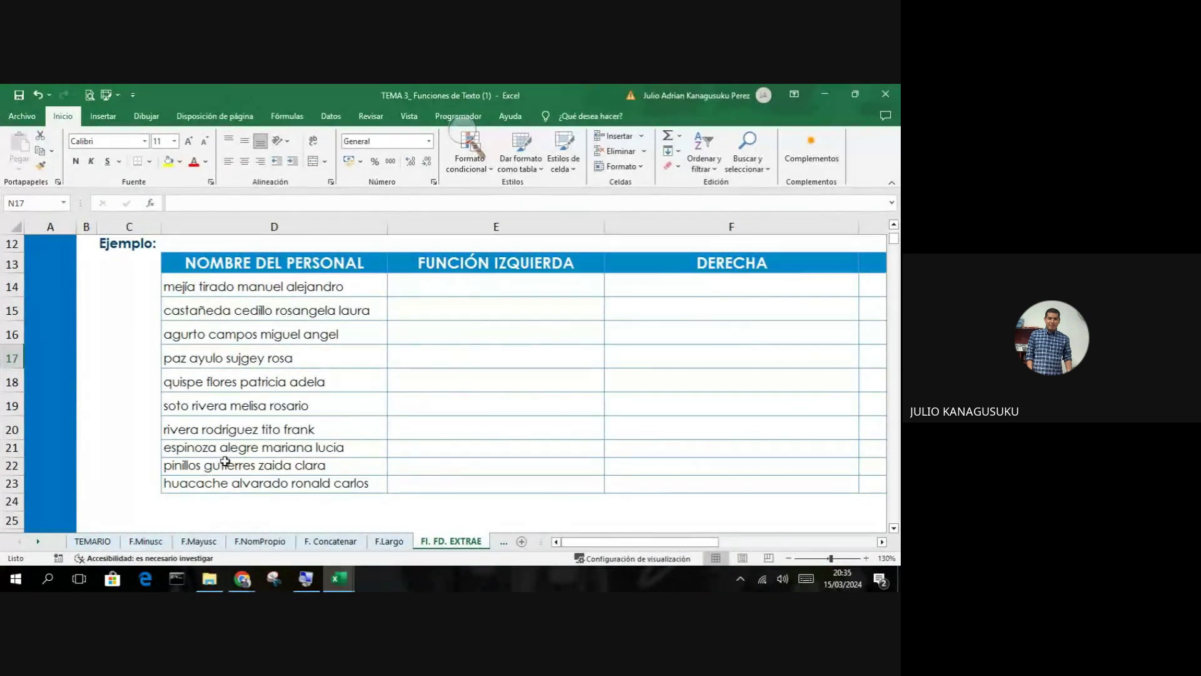
- Point out the names in D14:D17 and the FUNCIÓN IZQUIERDA column at E14
left_click(180, 286)
left_click(189, 311)
left_click(195, 332)
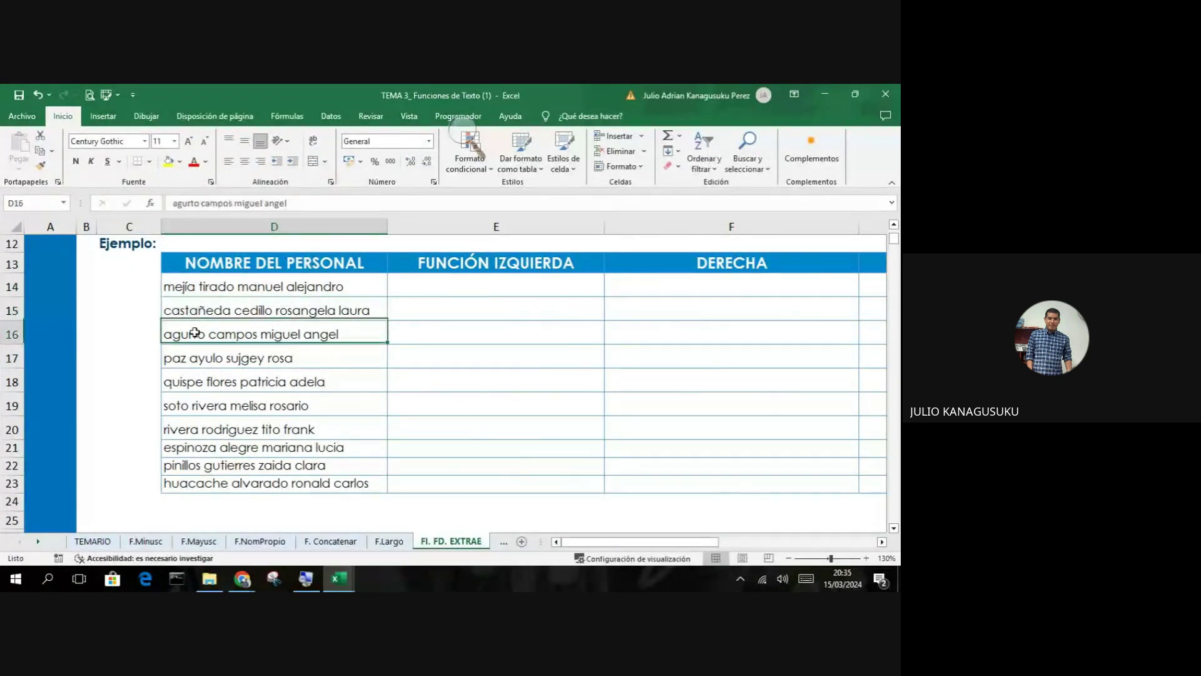
left_click(190, 359)
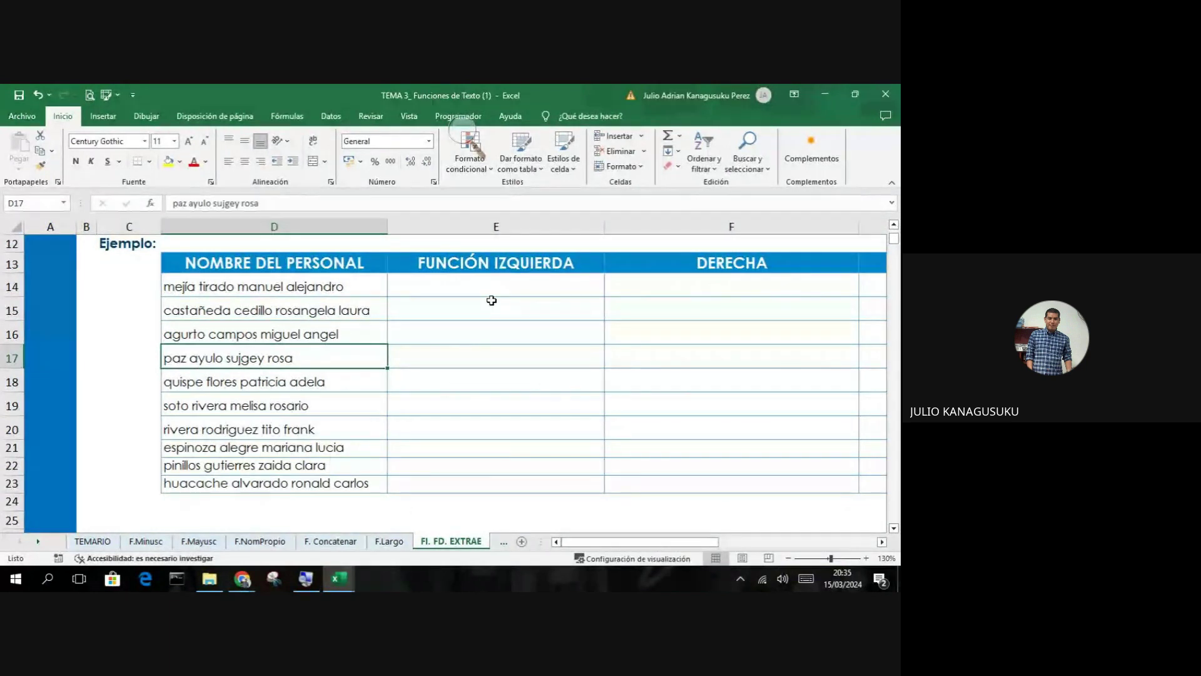
left_click(491, 280)
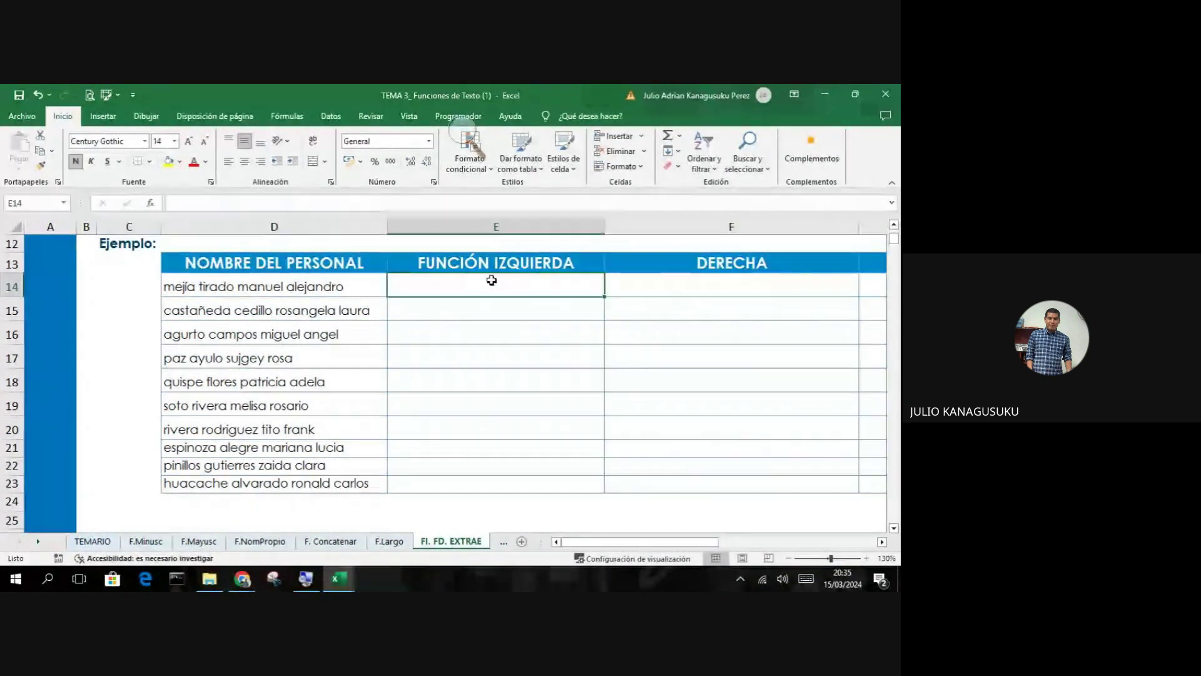
left_click(494, 266)
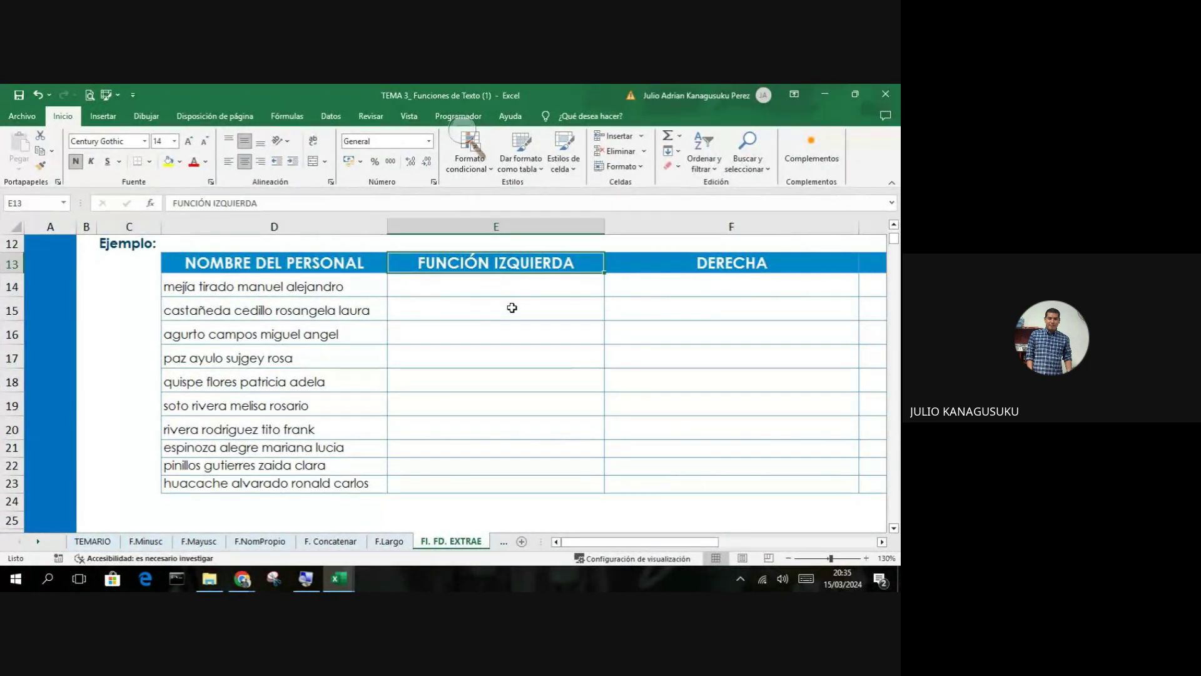
- Select D27:F40 and set its font size to 16
scroll(512, 308, "down", 3)
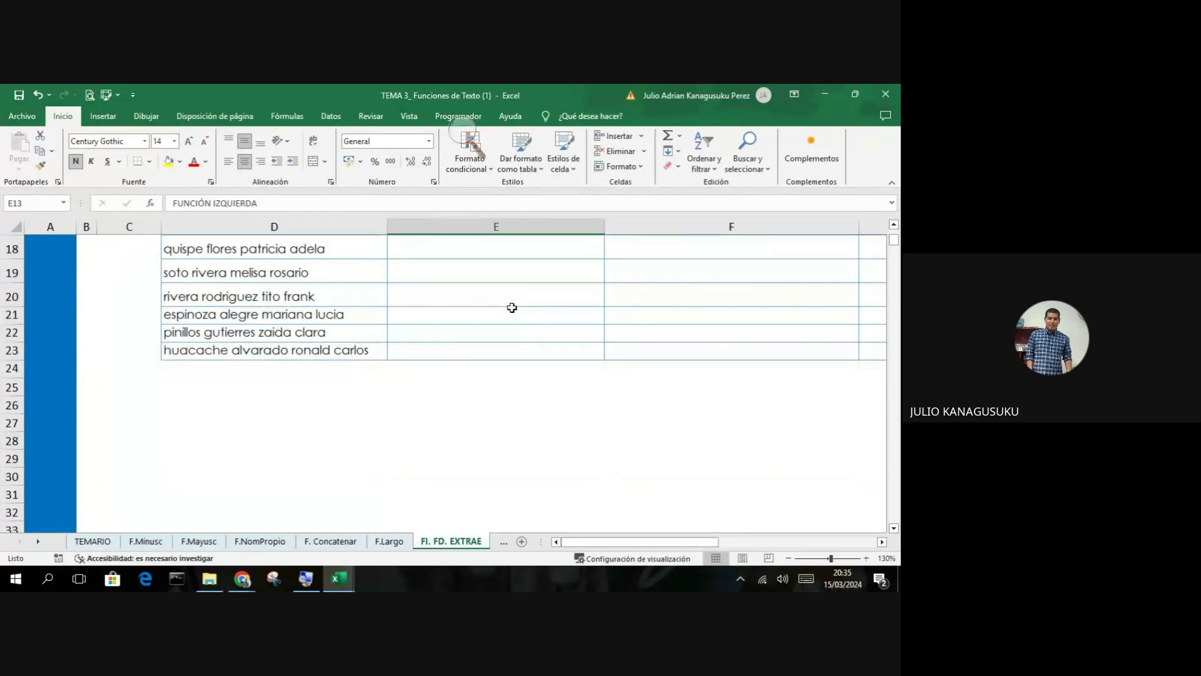
left_click(290, 357)
mouse_move(289, 360)
left_mouse_down()
mouse_move(622, 543)
mouse_move(611, 507)
left_mouse_up()
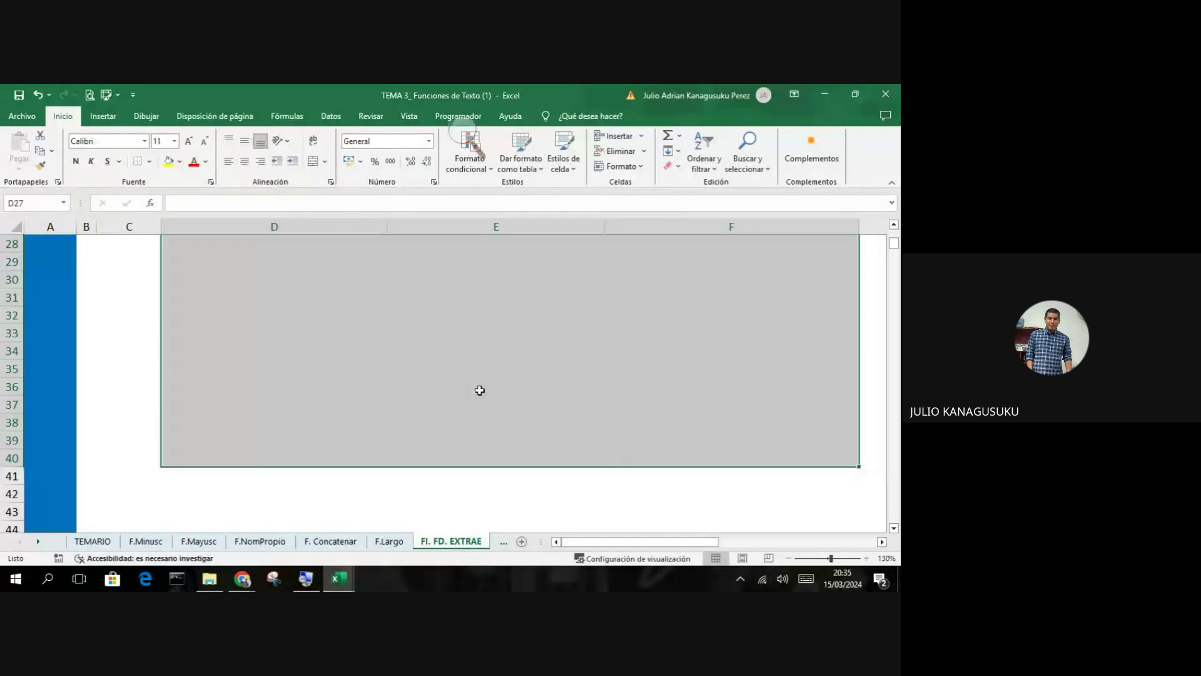
scroll(477, 389, "up", 3)
left_click(174, 141)
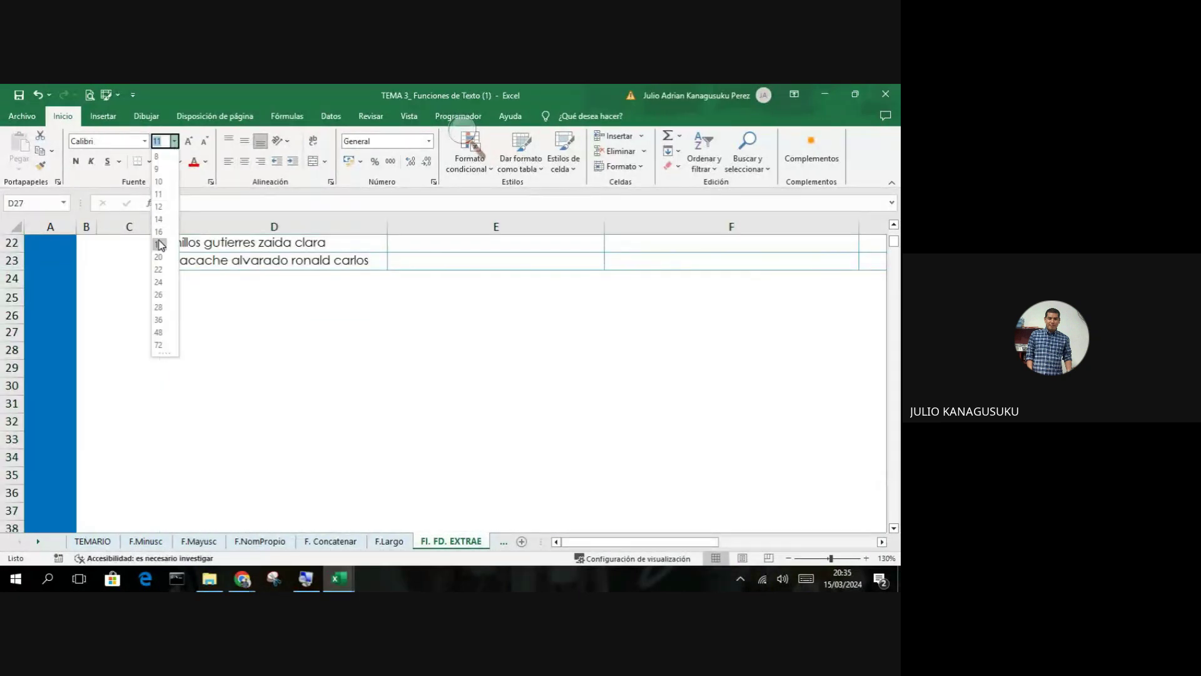
left_click(159, 244)
left_click(174, 141)
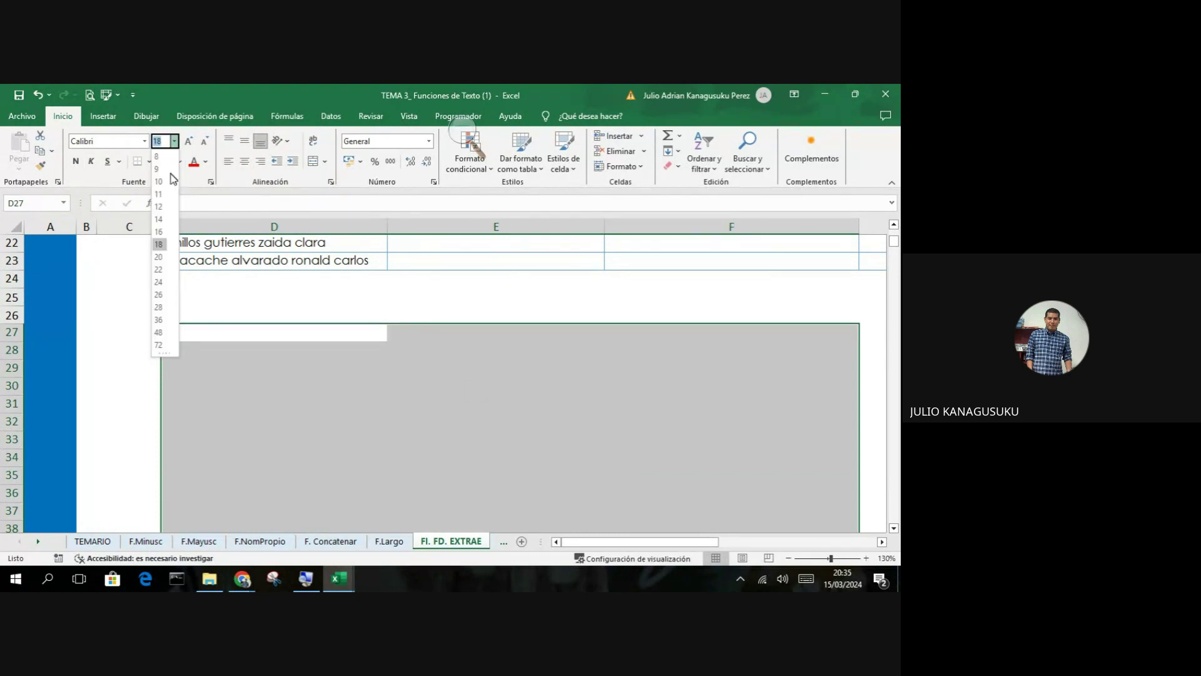
left_click(159, 231)
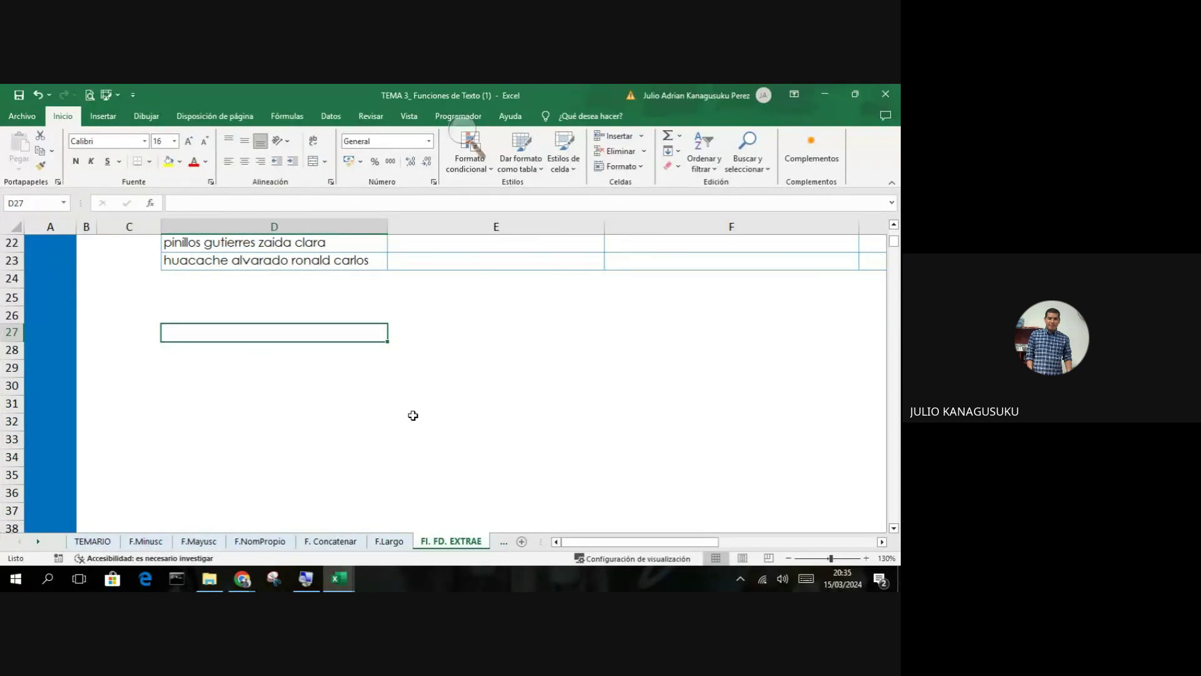
- Enter the first three eight-digit ID codes with hyphenated check letters in D27:D29
type("43434343")
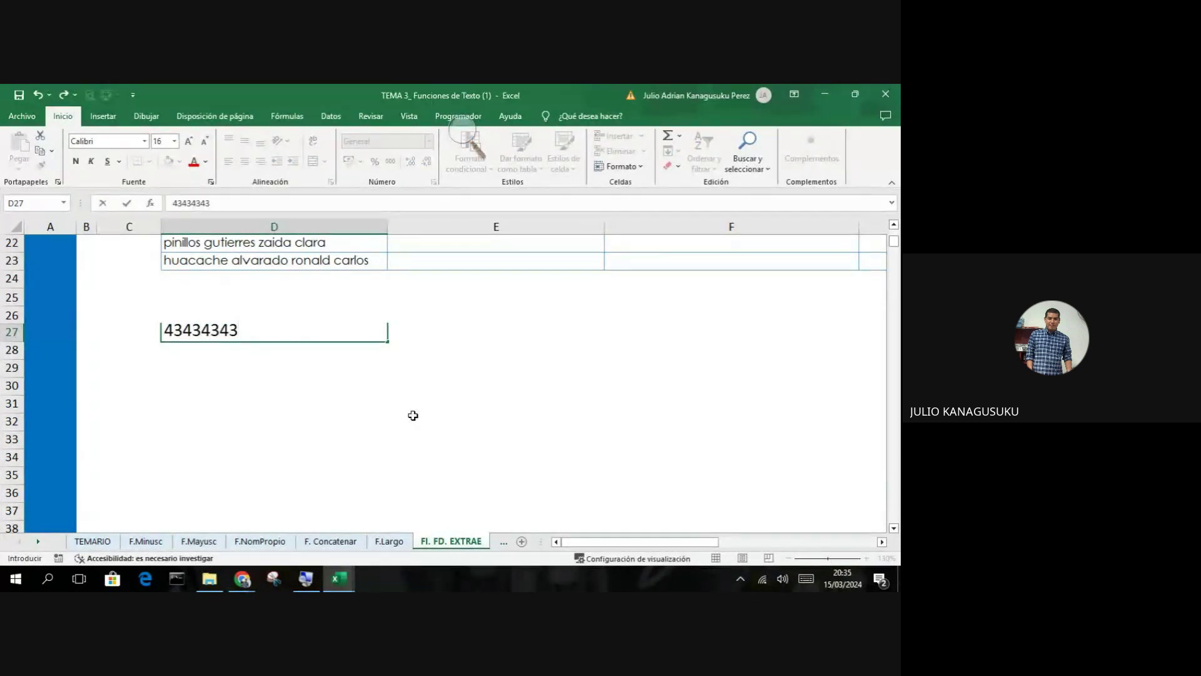
type("-U")
key("Return")
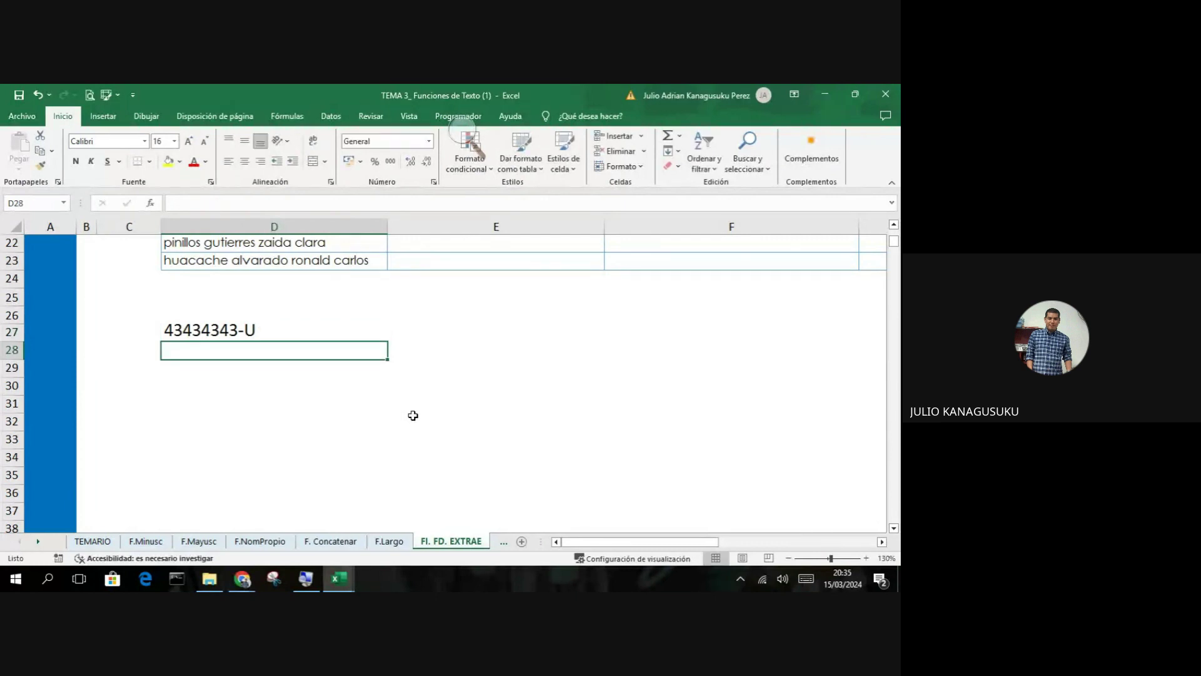
type("4545")
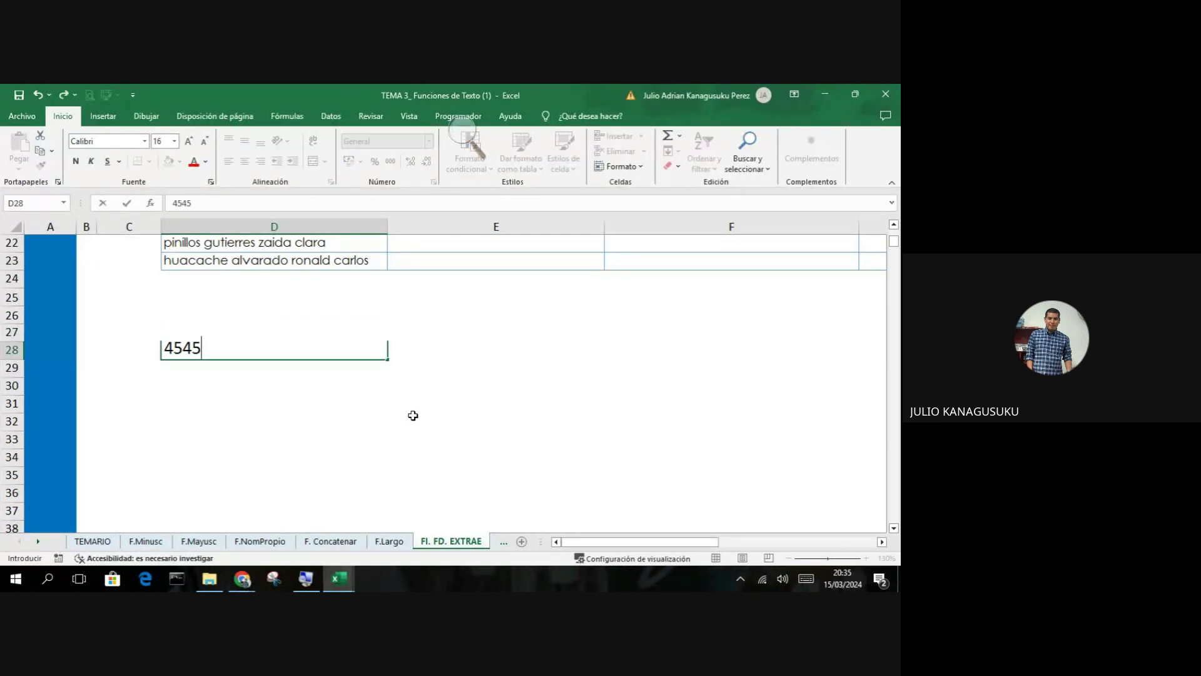
type("4643")
type("-O")
key("Return")
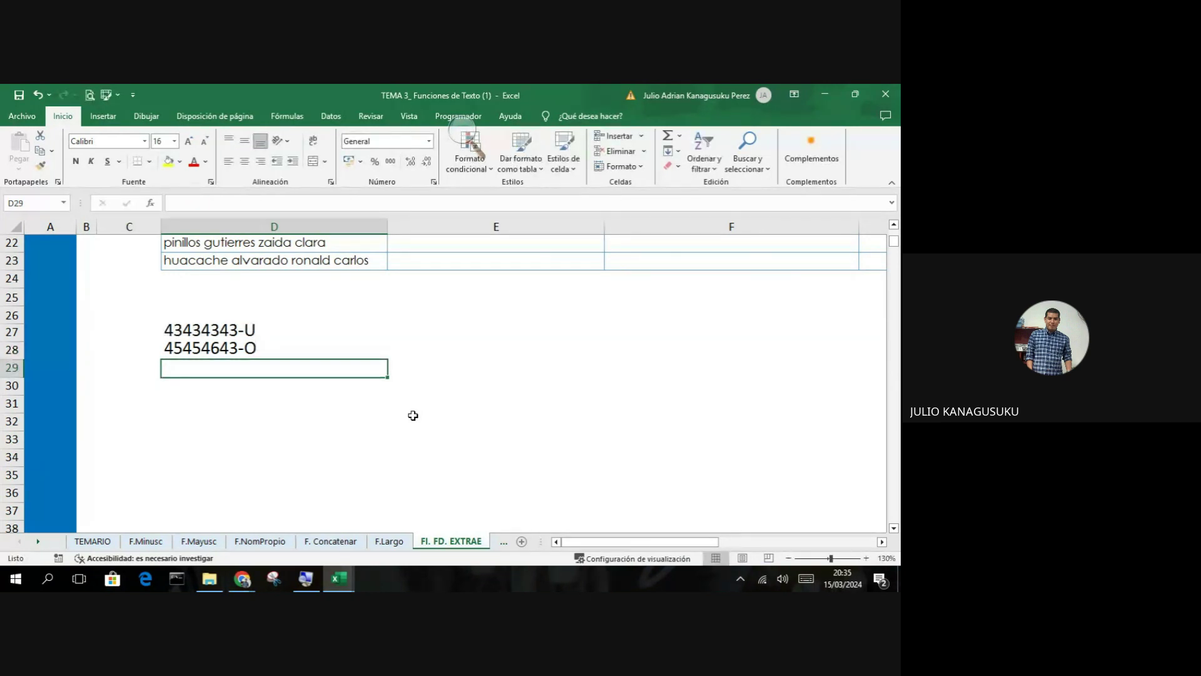
type("7171")
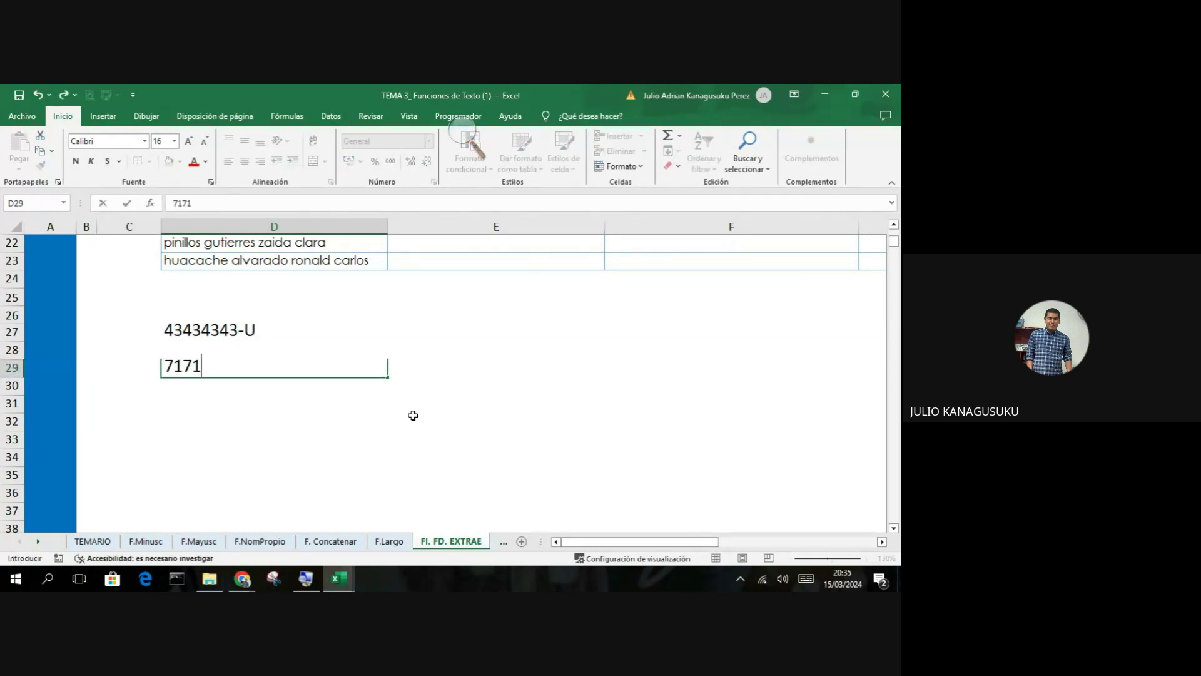
type("2222-")
type("T")
key("Return")
- Enter the remaining three ID codes with their check letters in D30:D32
type("0")
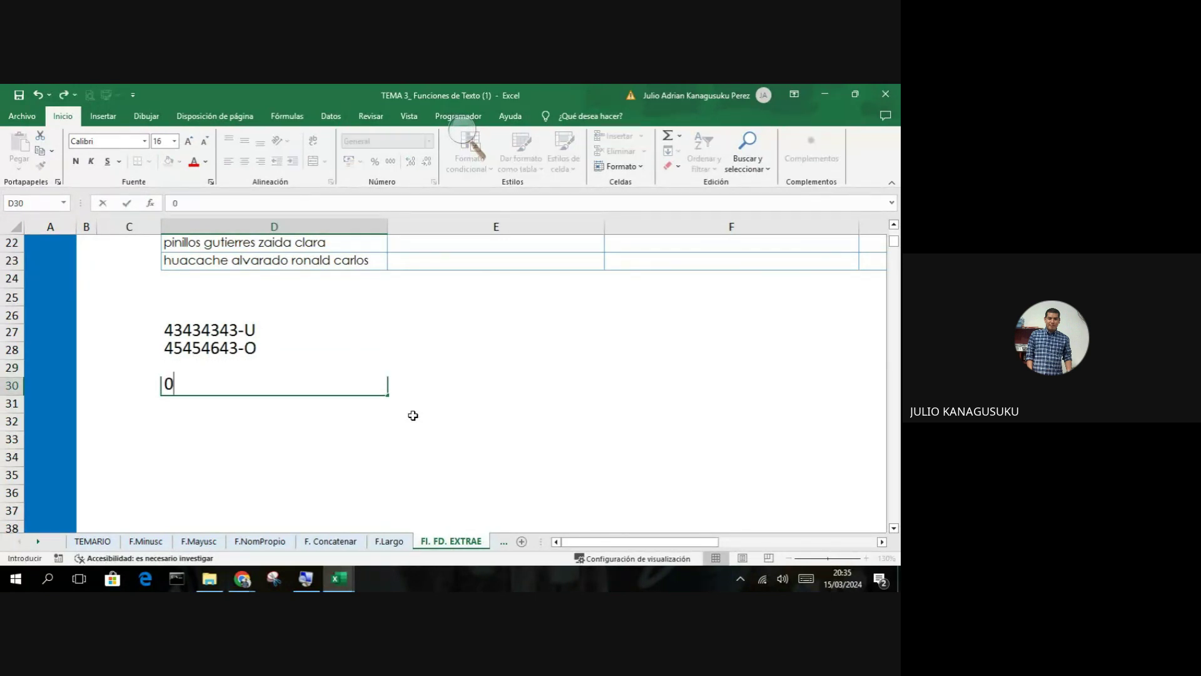
type("808090")
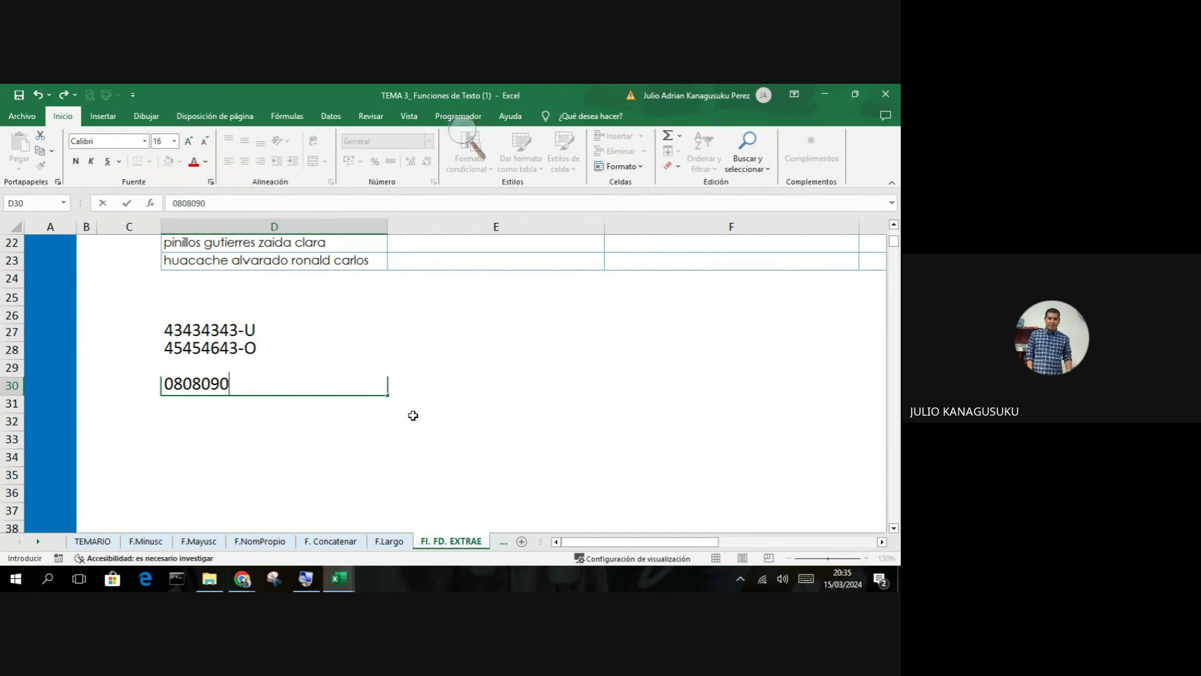
type("9-")
type("F")
key("Return")
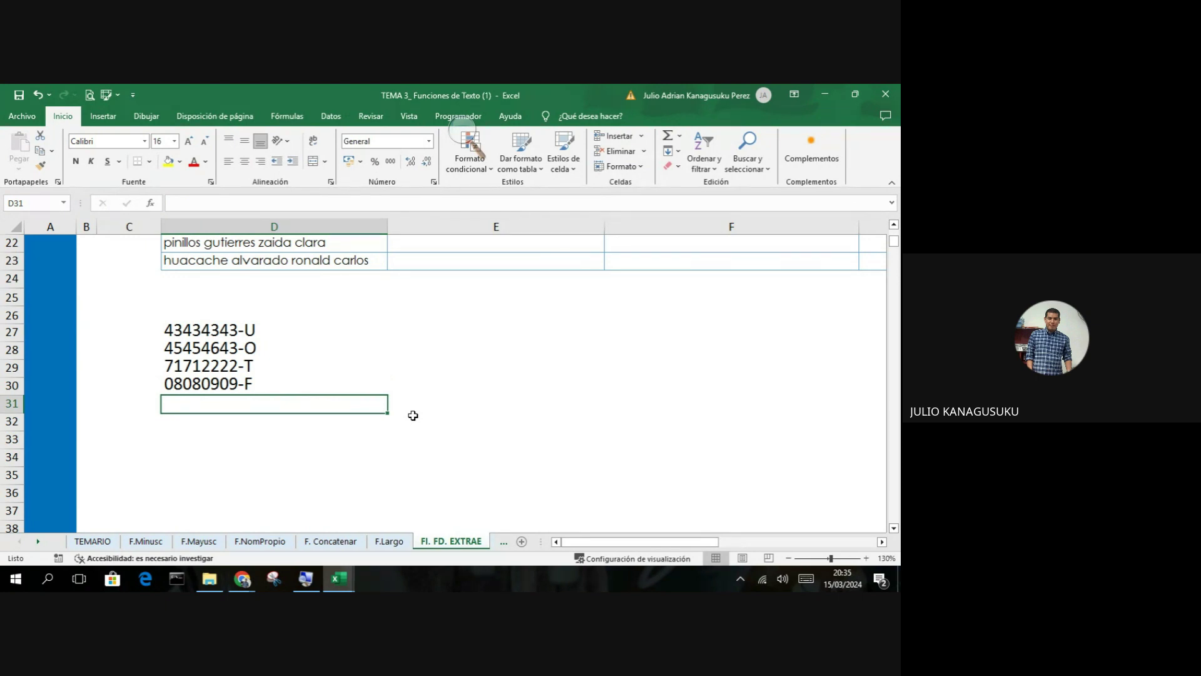
type("4141")
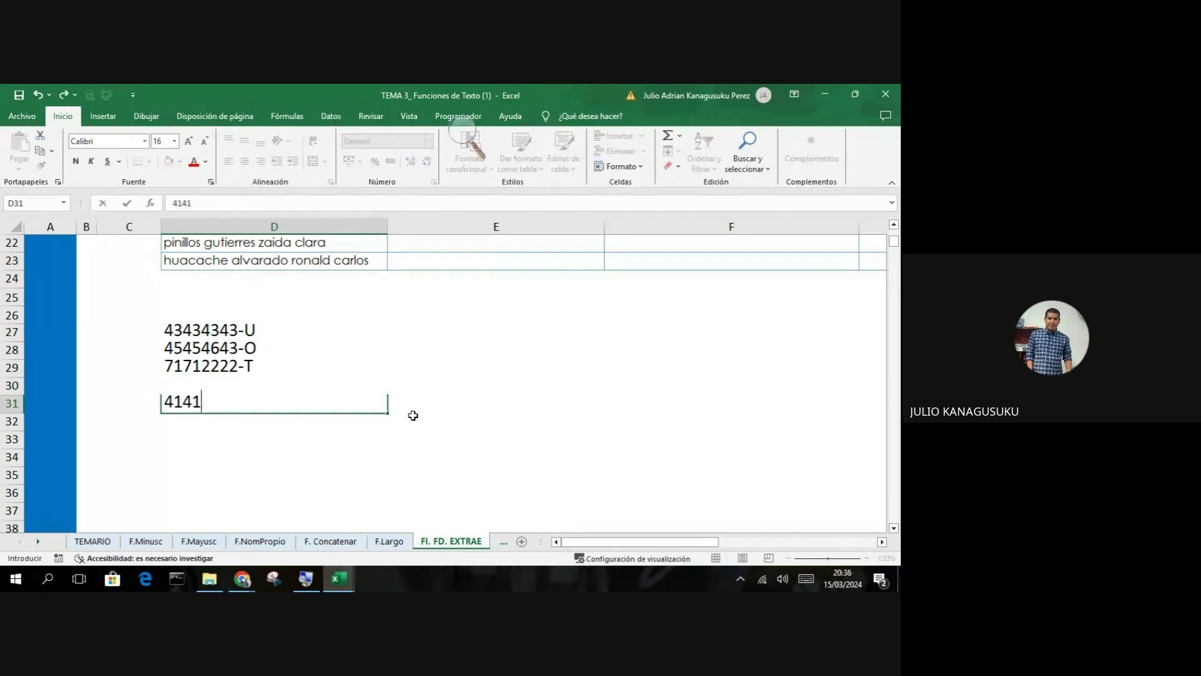
type("4141-")
type("H")
key("Return")
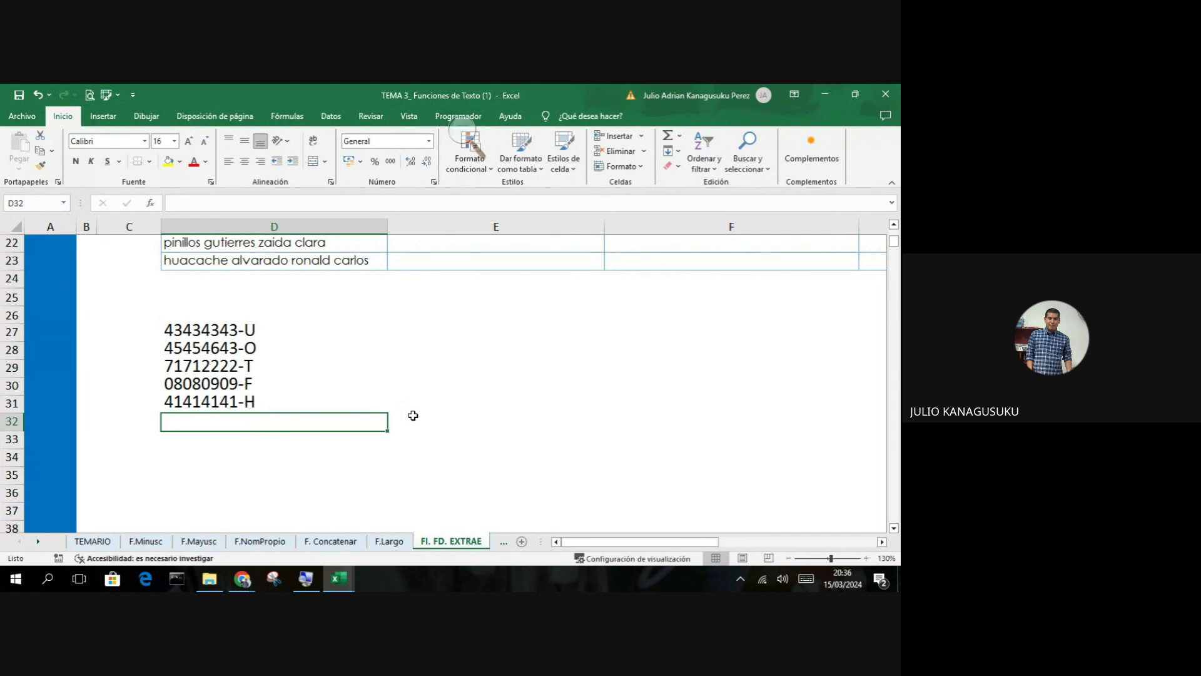
type("050505")
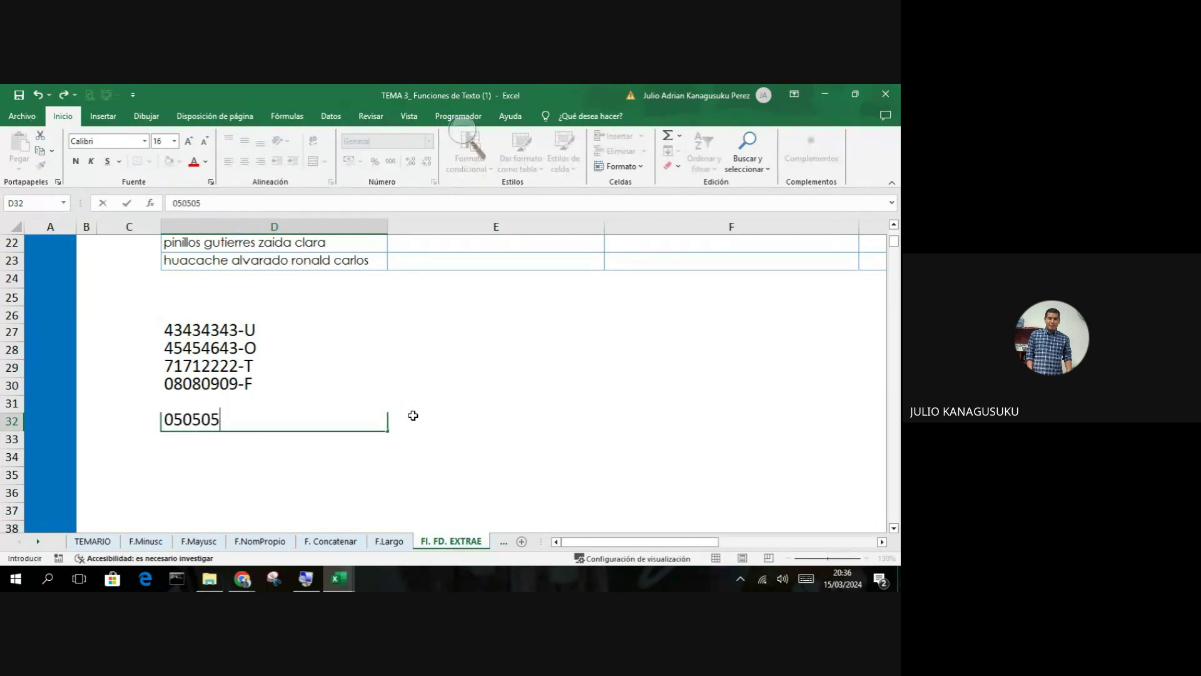
type("05-")
type("P")
key("Return")
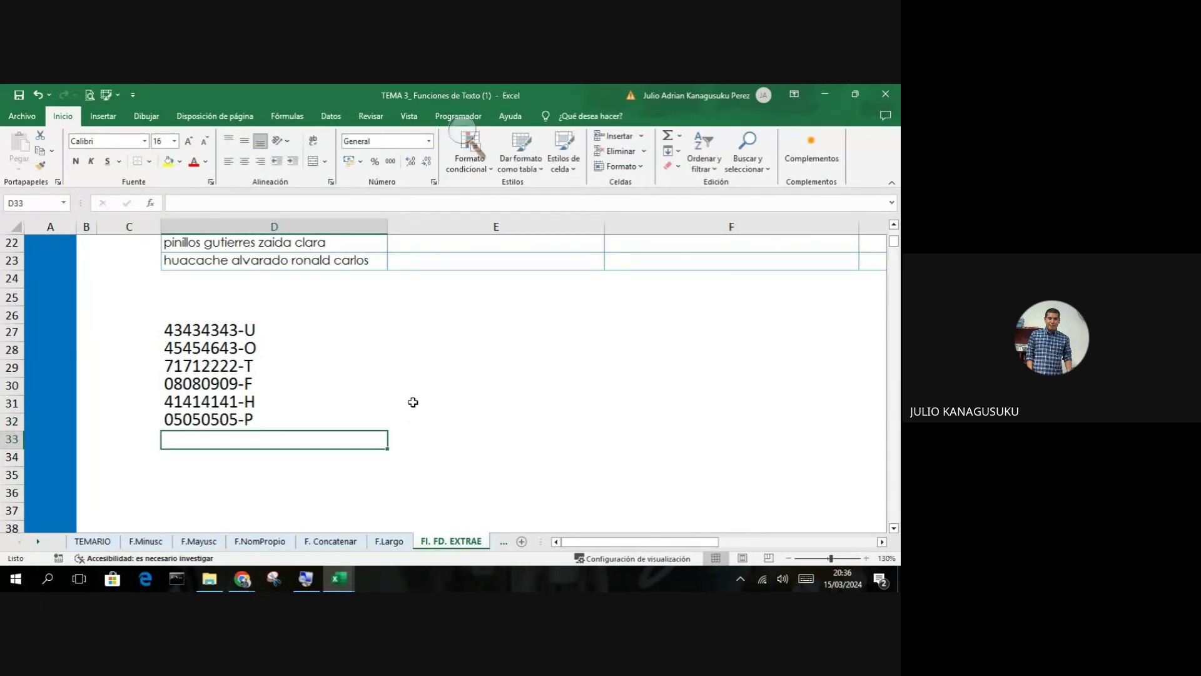
left_click(423, 326)
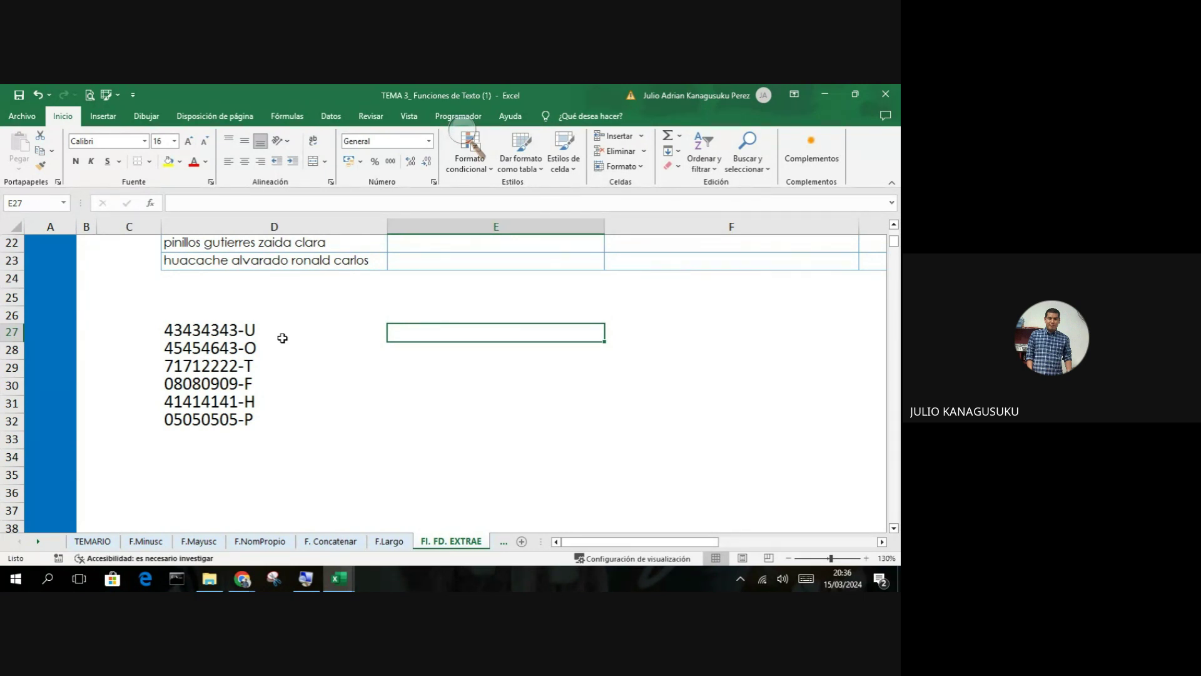
left_click_drag(282, 338, 291, 413)
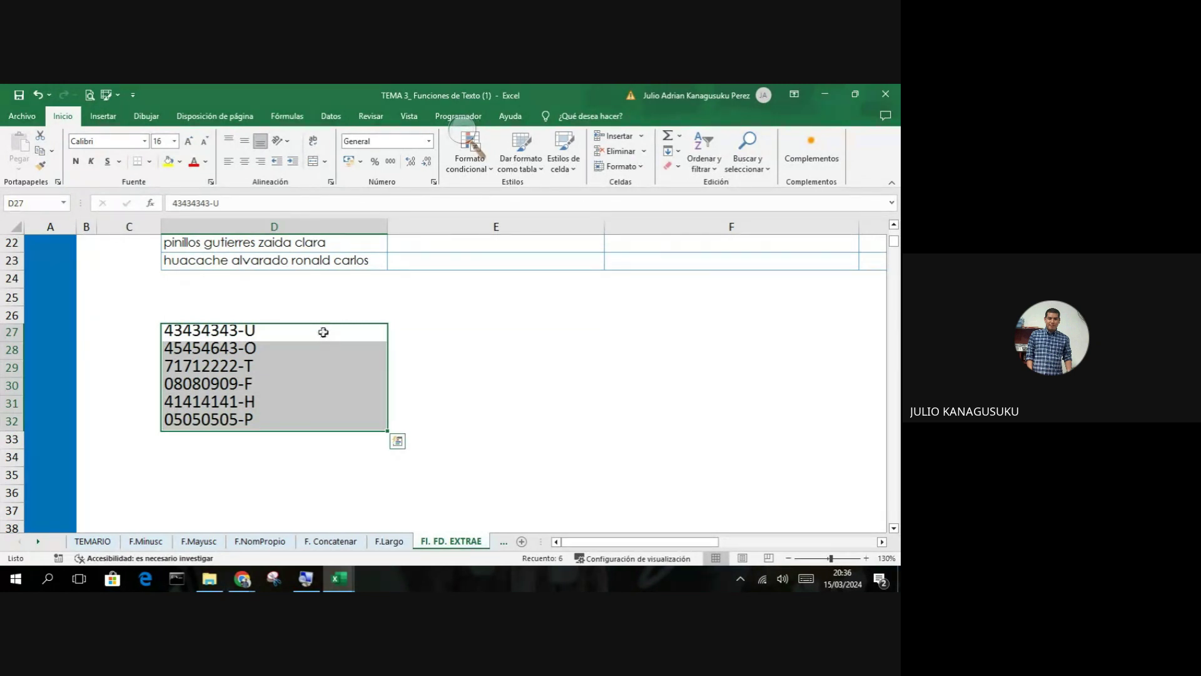
left_click(446, 382)
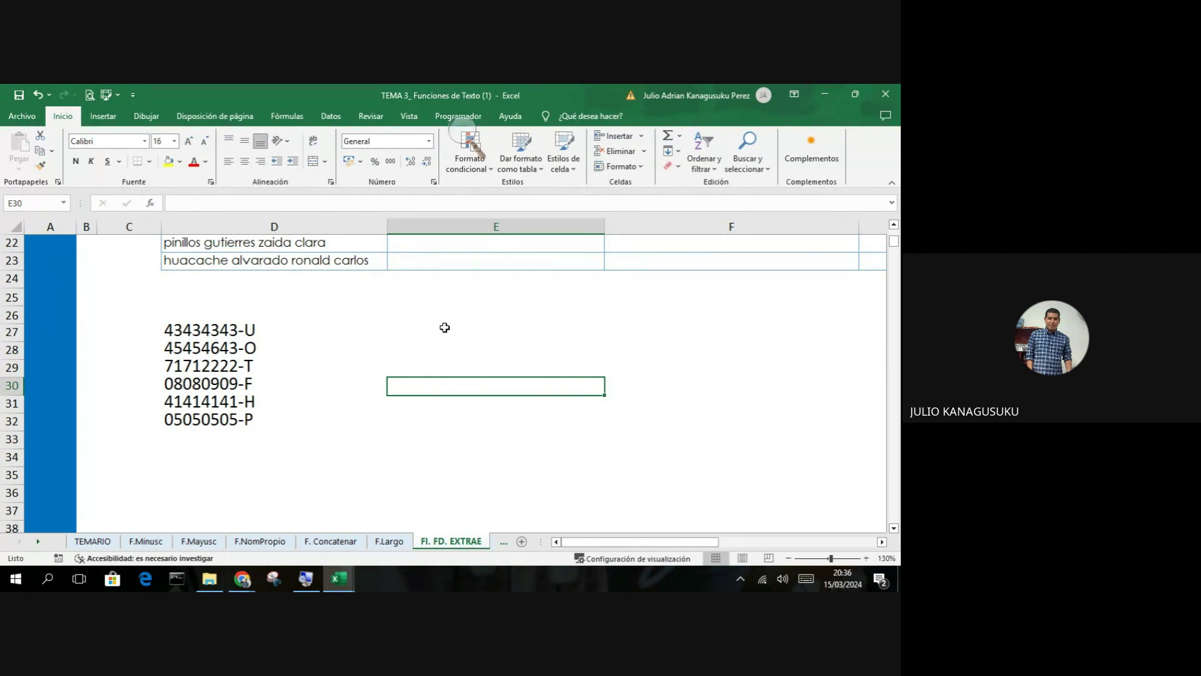
left_click(444, 327)
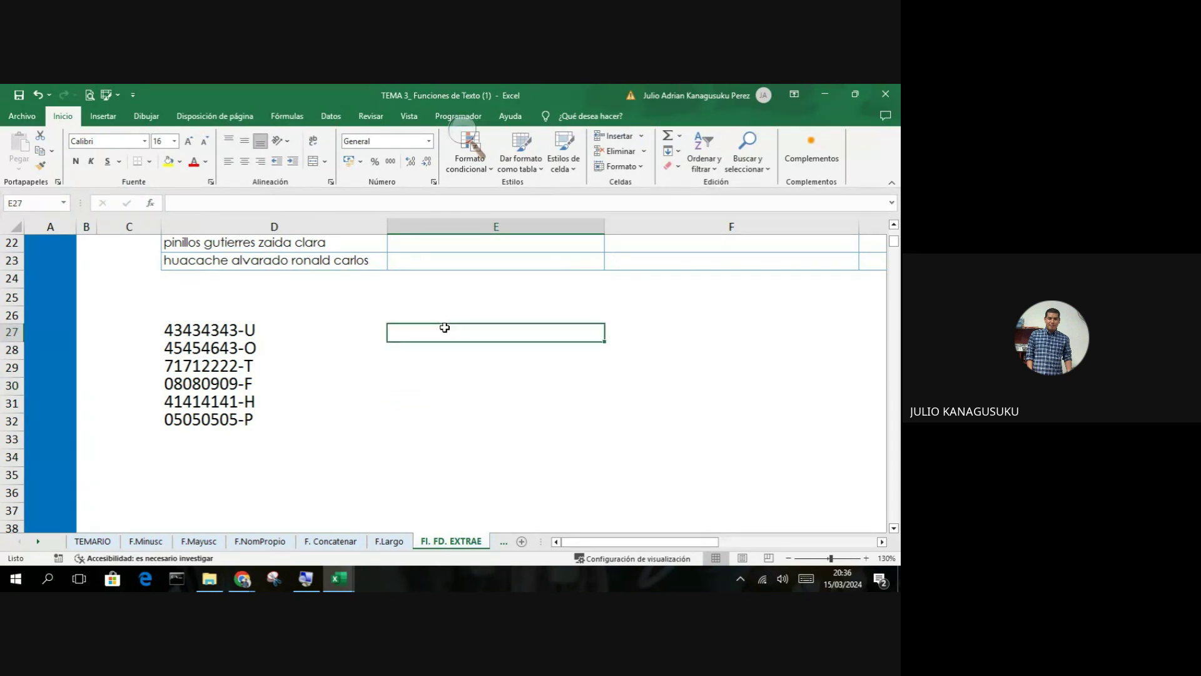
- Type =IZQUIERDA(D27;8) in E27 to take the ID's first eight digits
type("=")
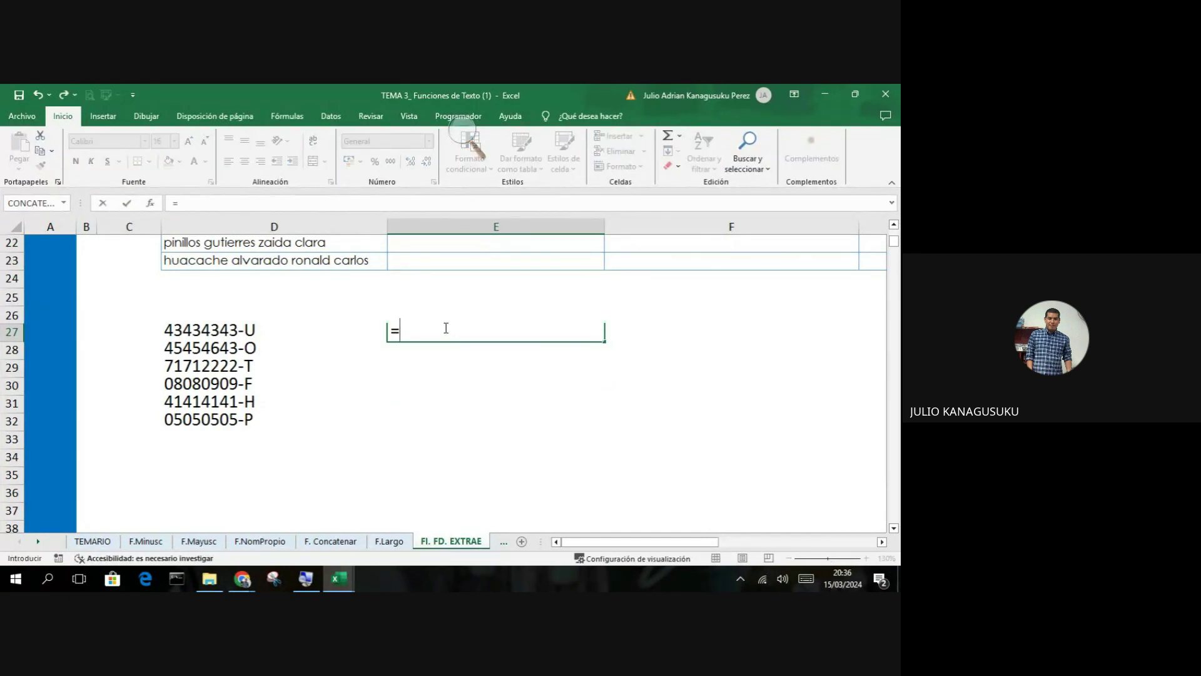
type("IZQUIE")
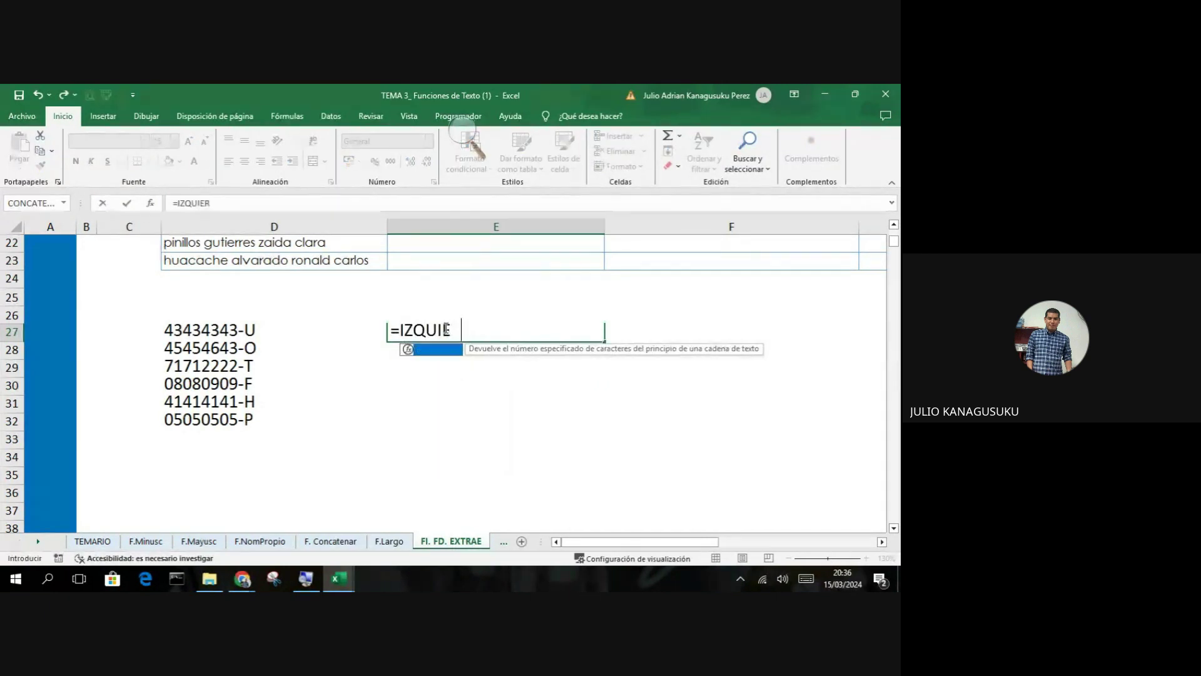
type("R")
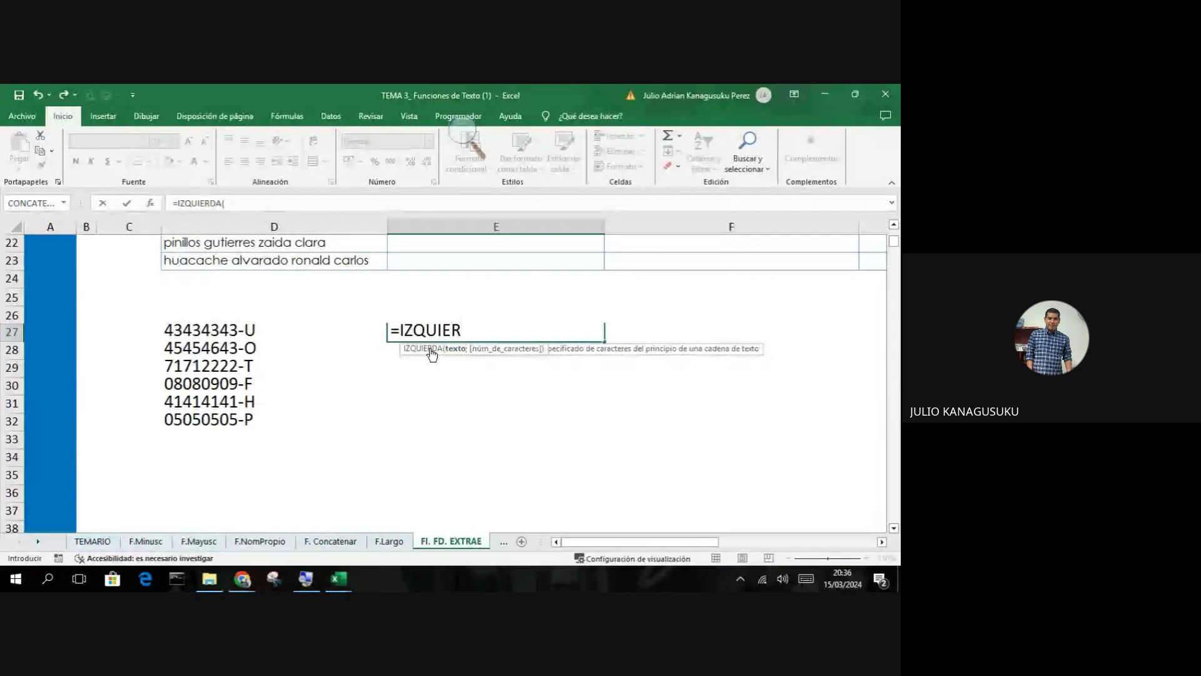
double_click(431, 351)
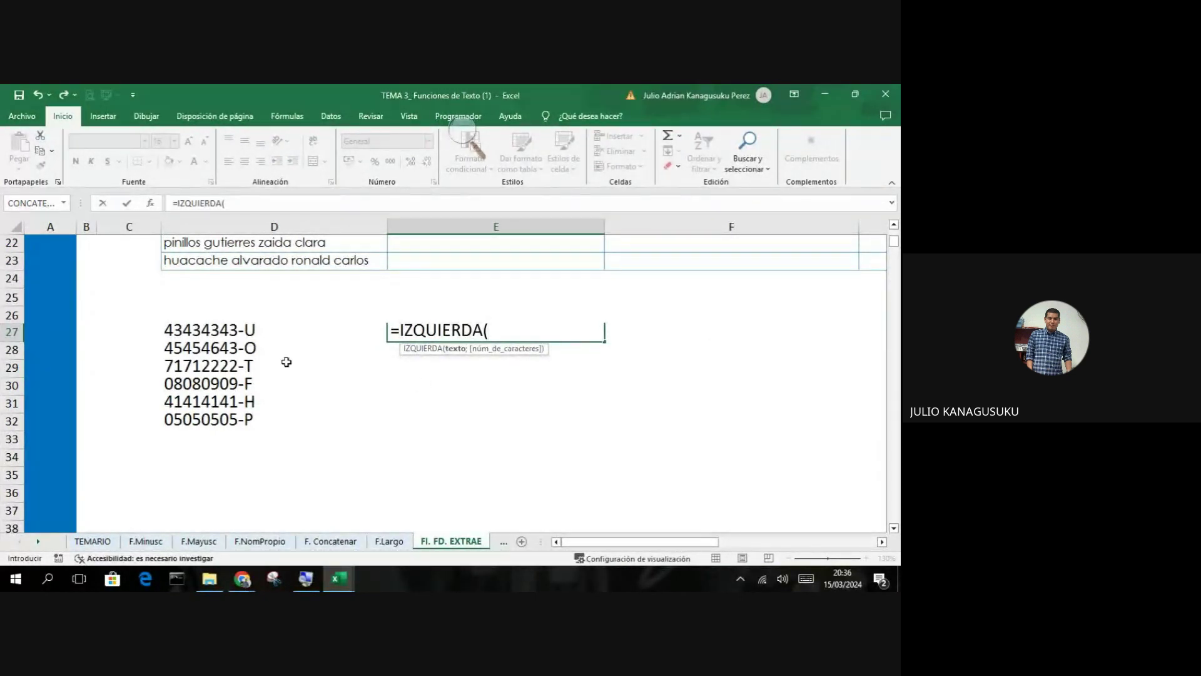
left_click(201, 331)
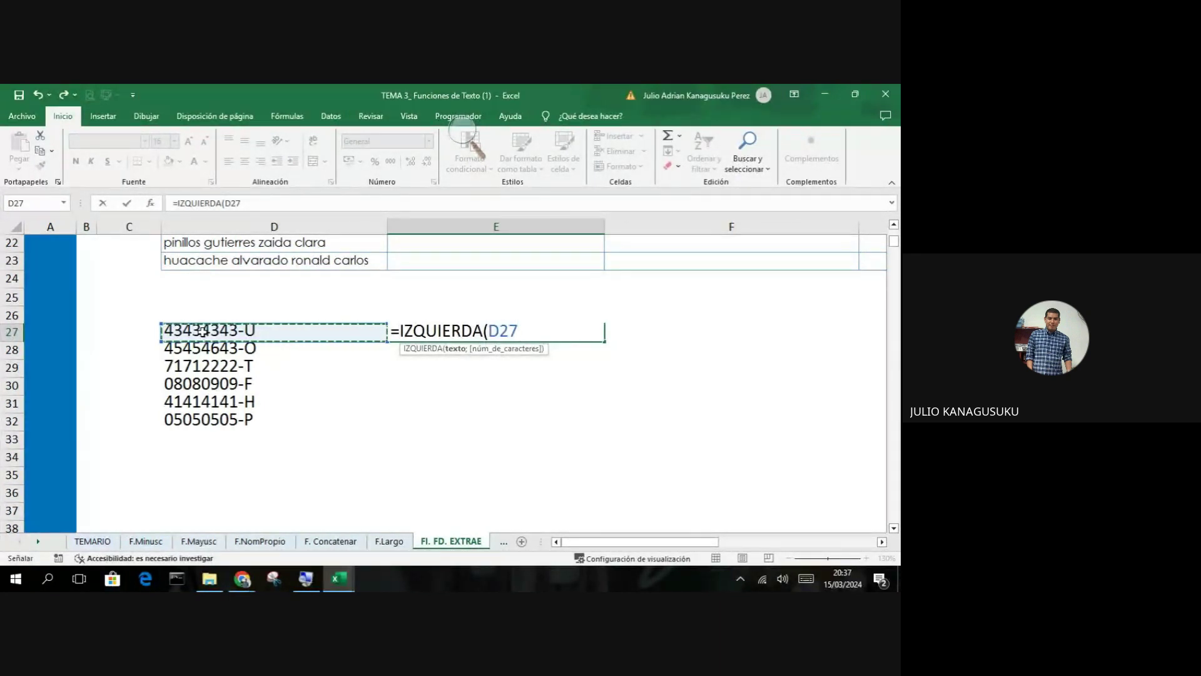
type(";")
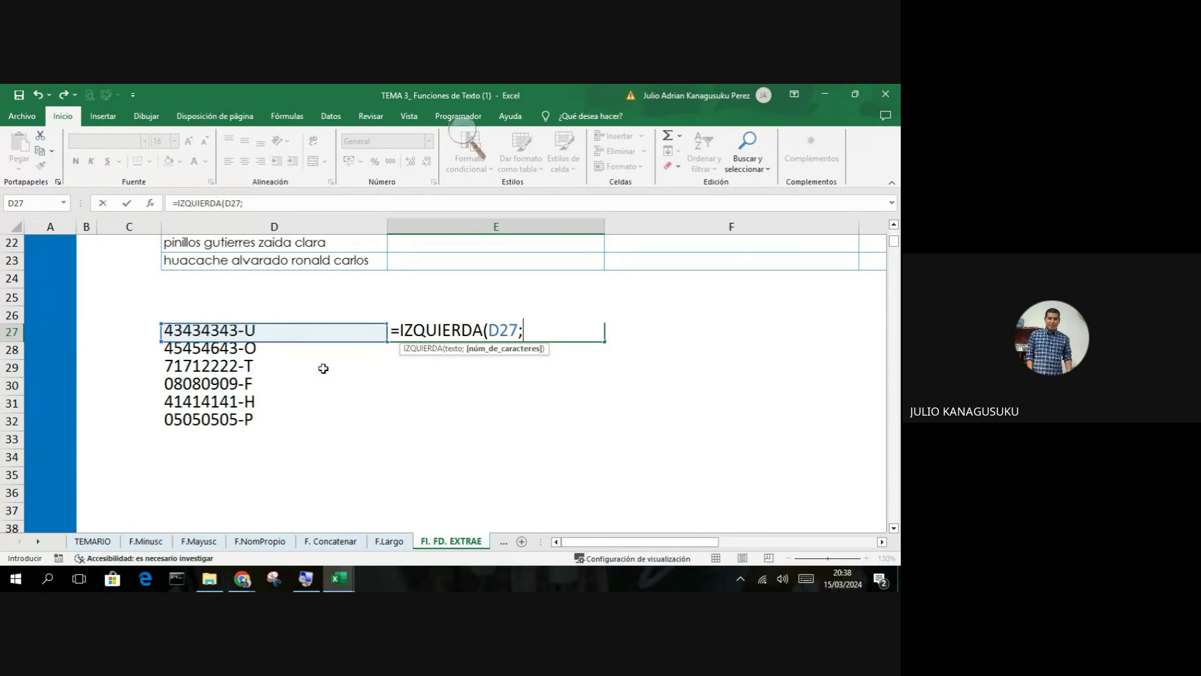
type("8")
type(")")
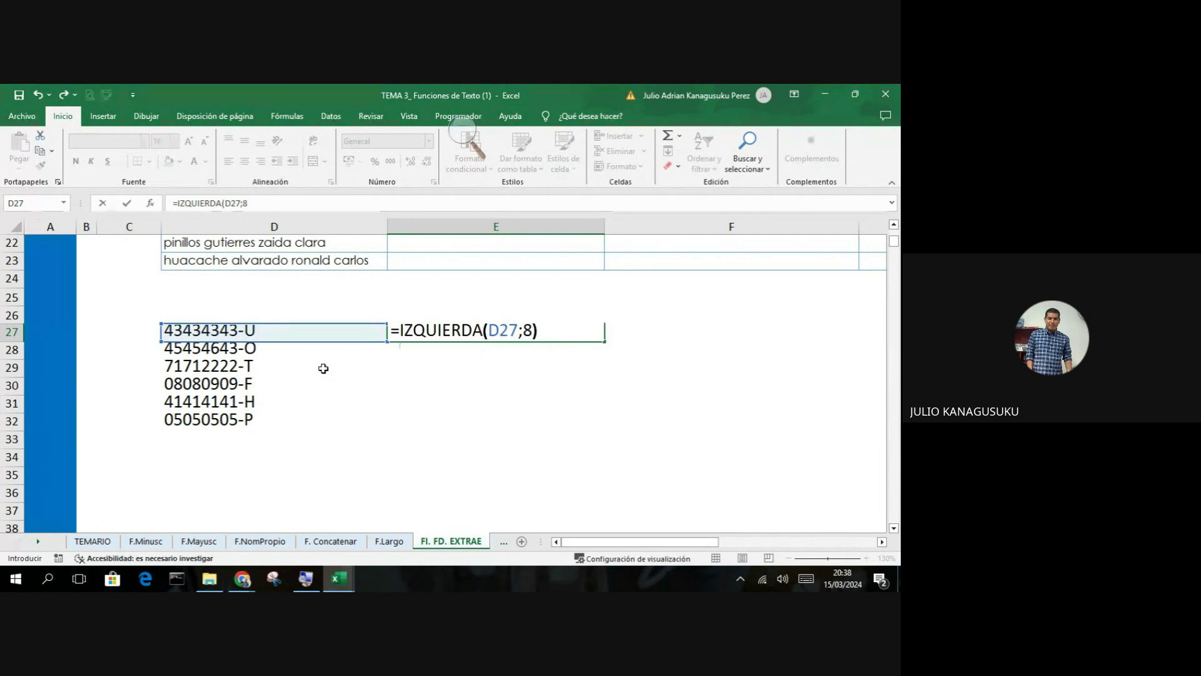
- Commit the E27 formula, fill it down to E32, and compare with the IDs in D27:D32
key("Return")
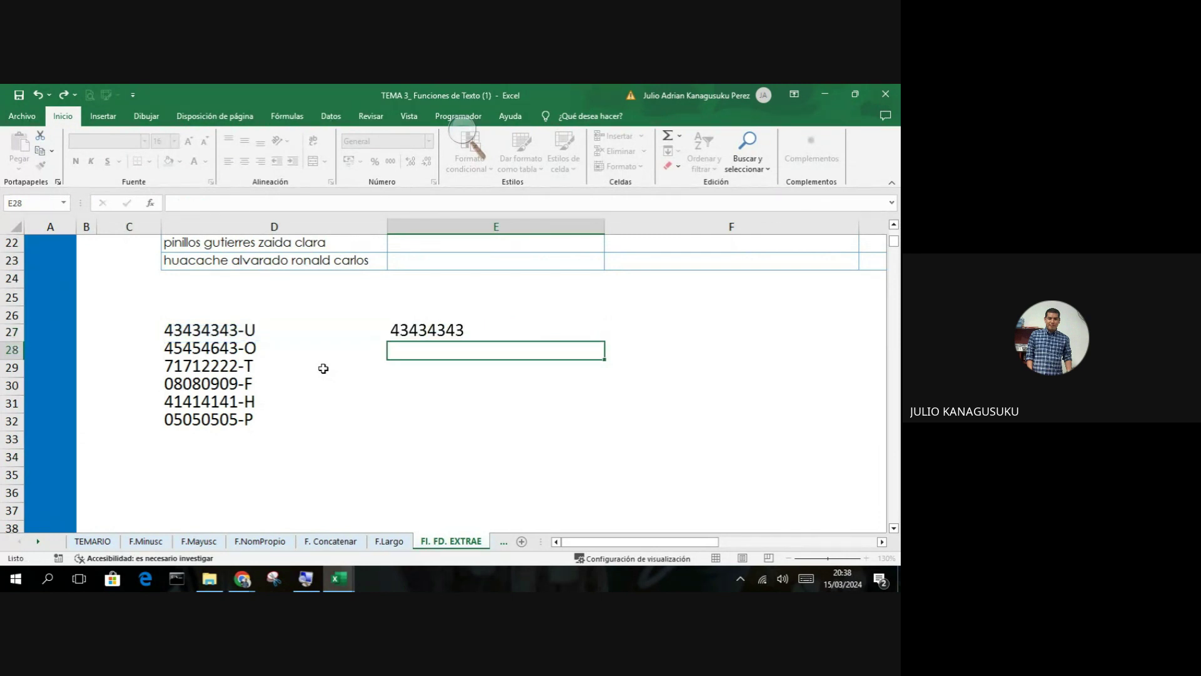
left_click(579, 337)
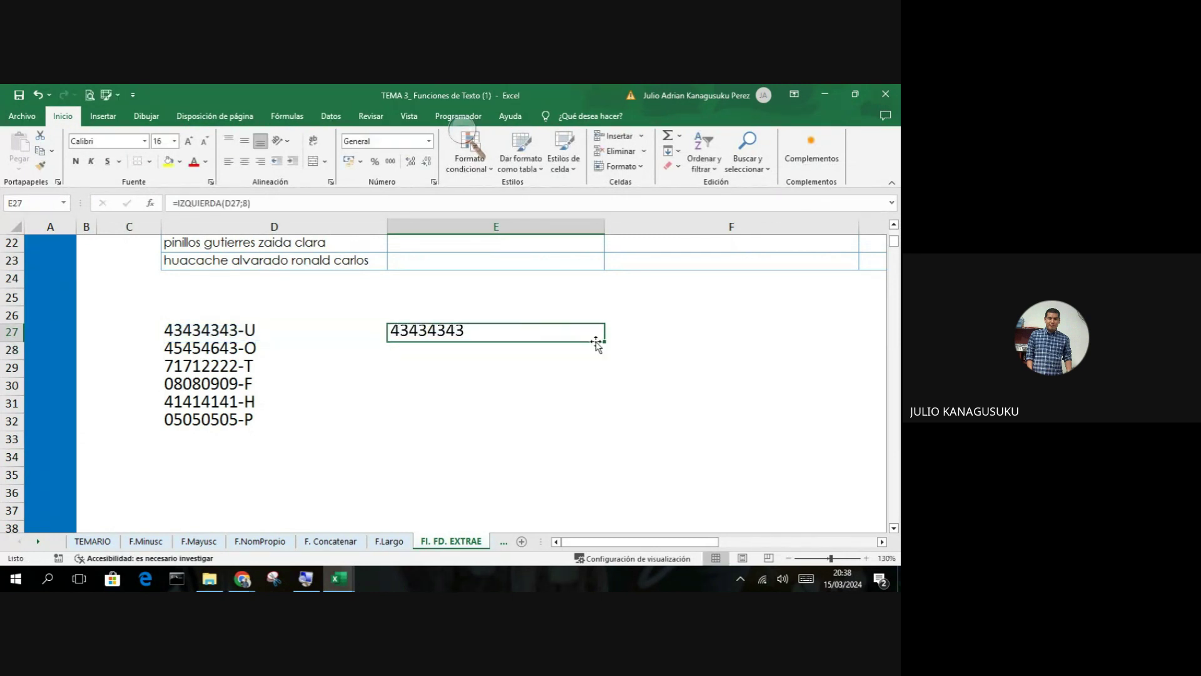
left_click_drag(604, 342, 601, 421)
left_click(481, 491)
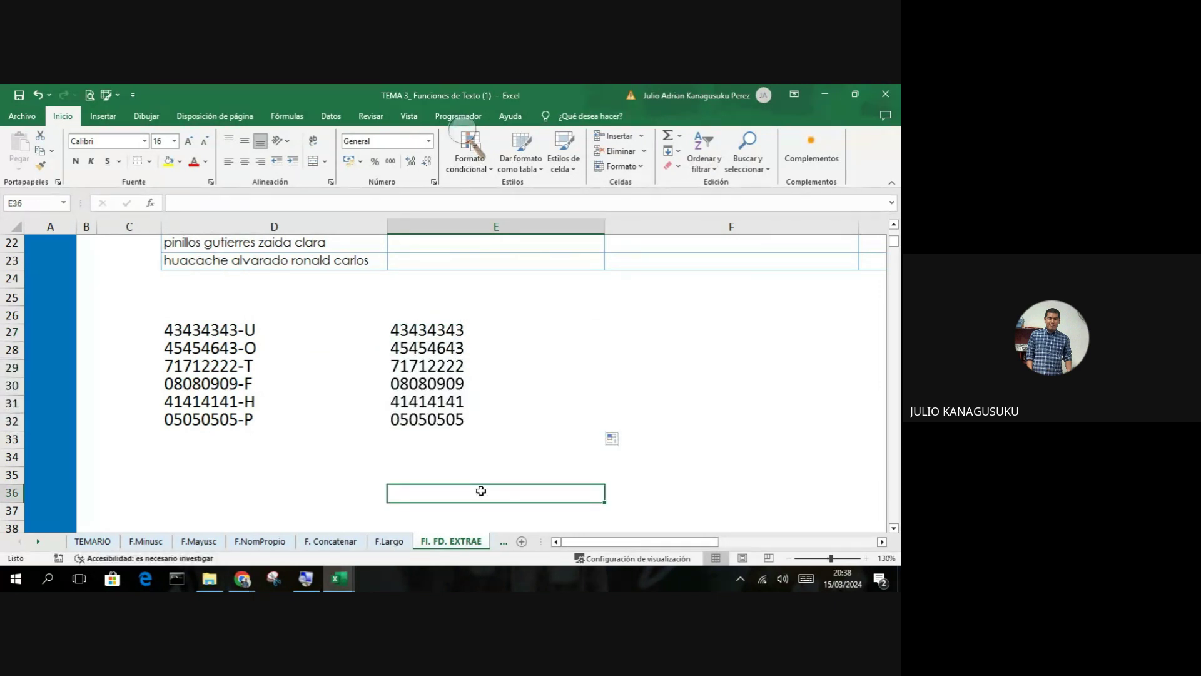
left_click_drag(247, 330, 247, 420)
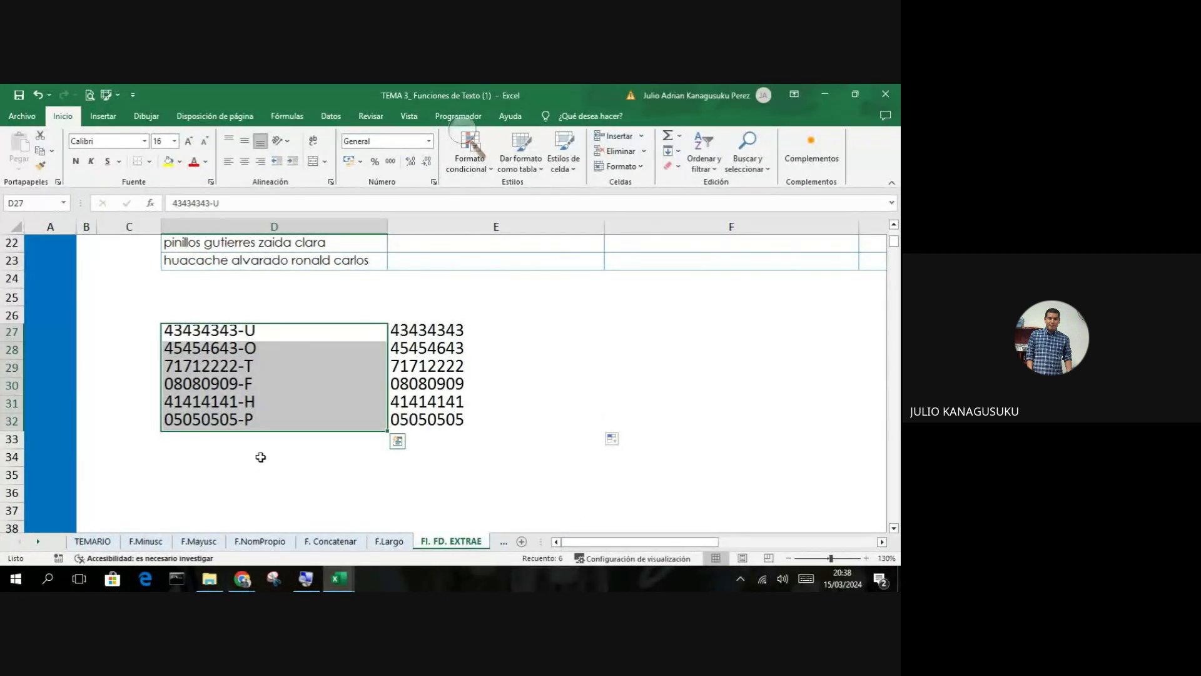
left_click(464, 330)
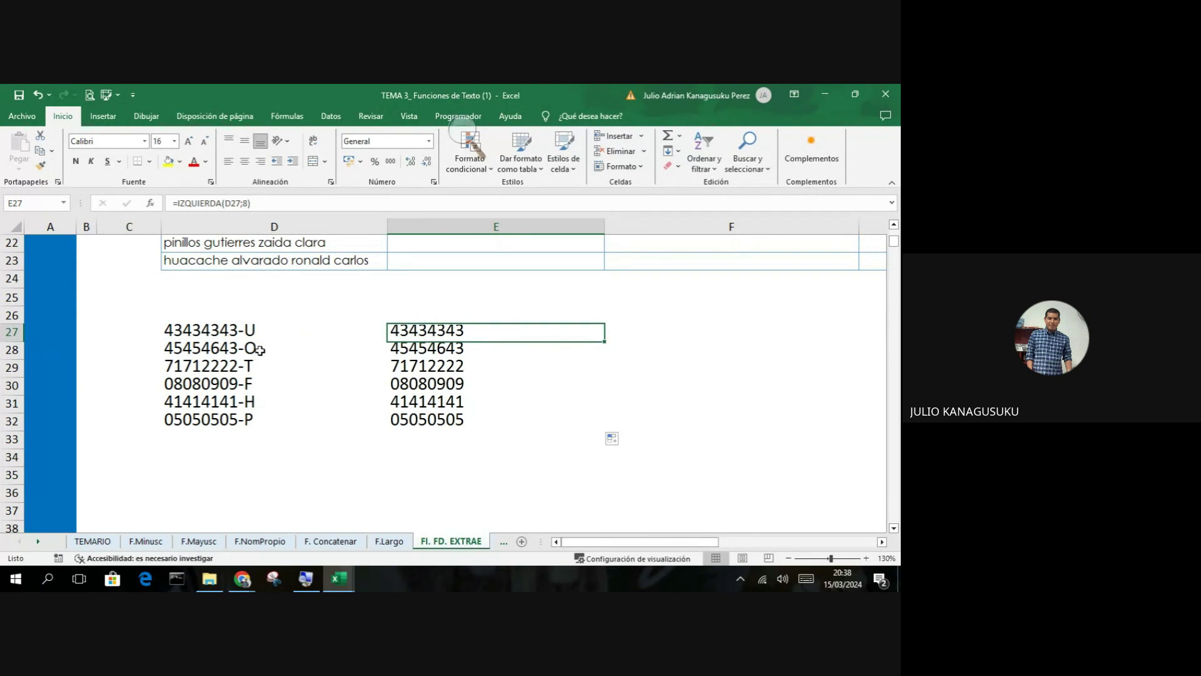
left_click_drag(228, 332, 226, 450)
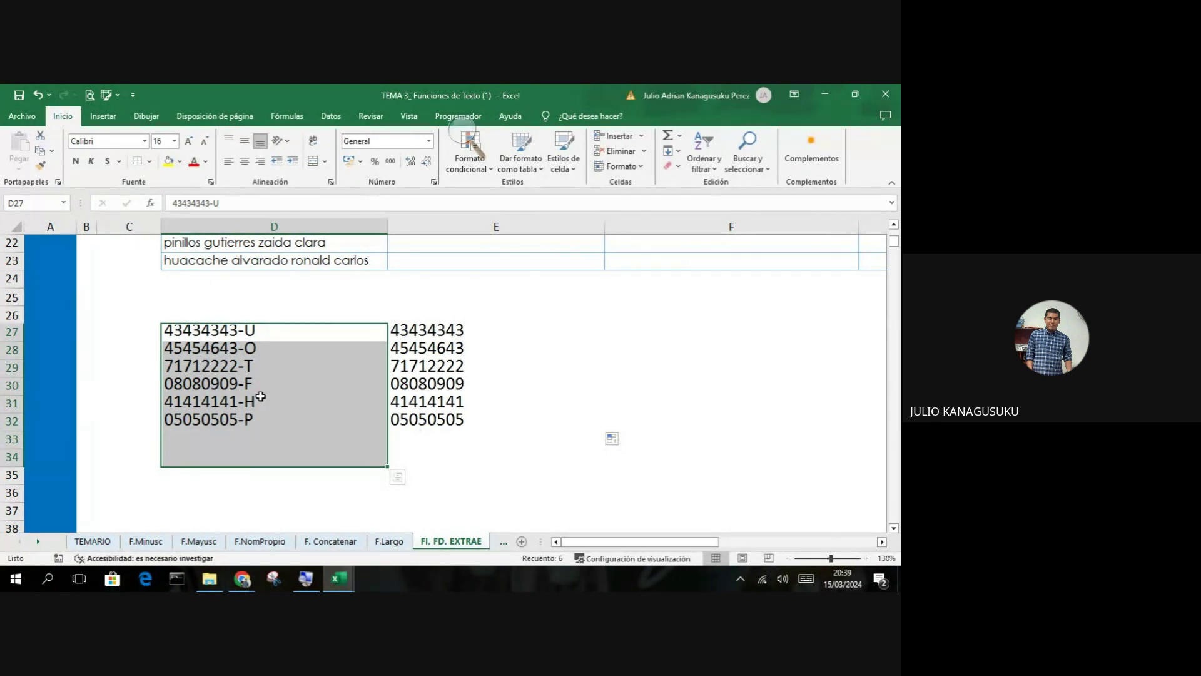
- Scroll back up to the name table and start =IZQUIERDA( in E14
scroll(473, 382, "up", 3)
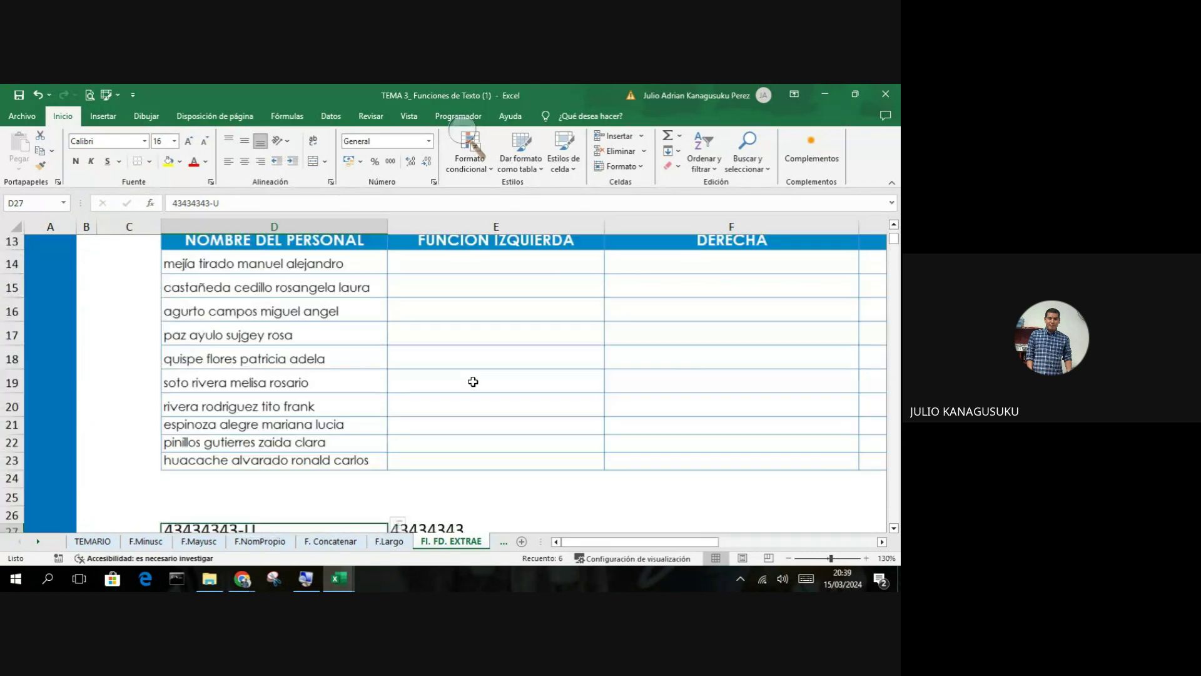
scroll(473, 381, "up", 1)
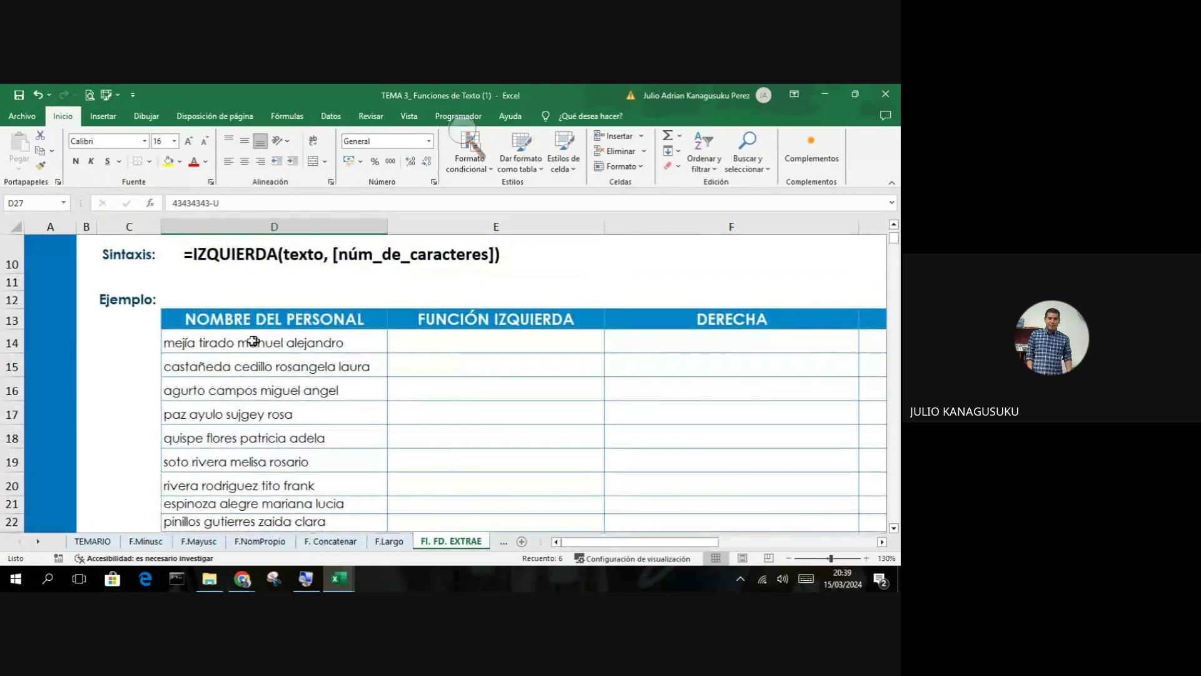
left_click(449, 347)
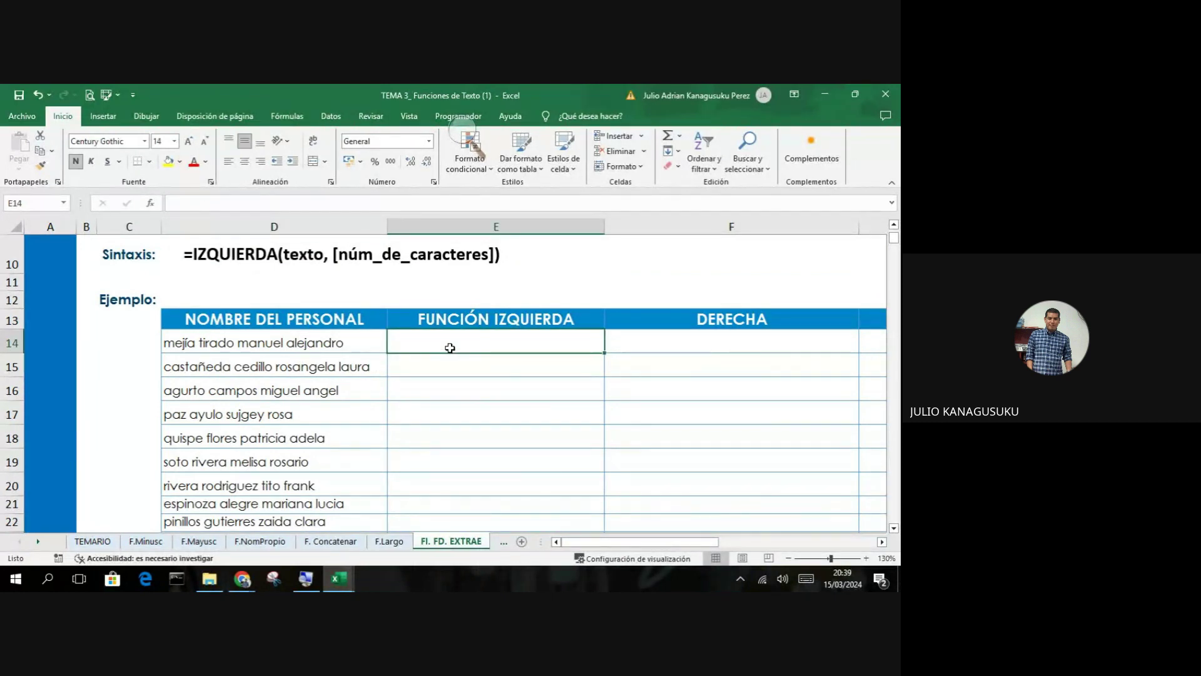
type("=")
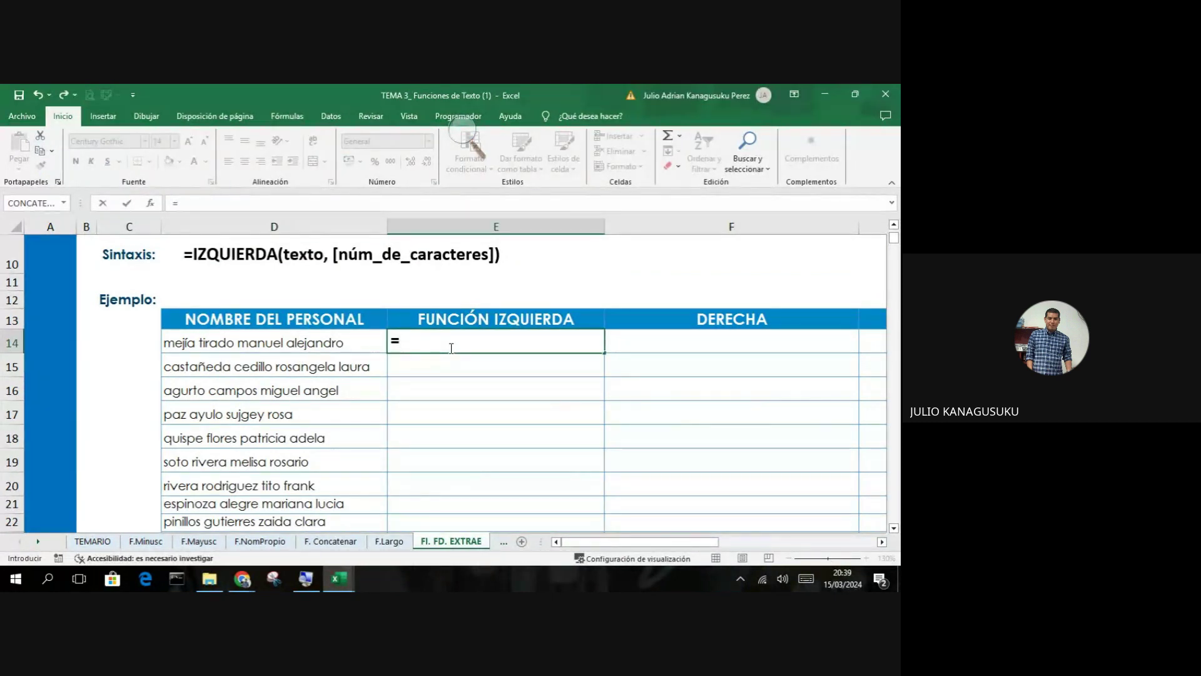
type("IZQUIERDA")
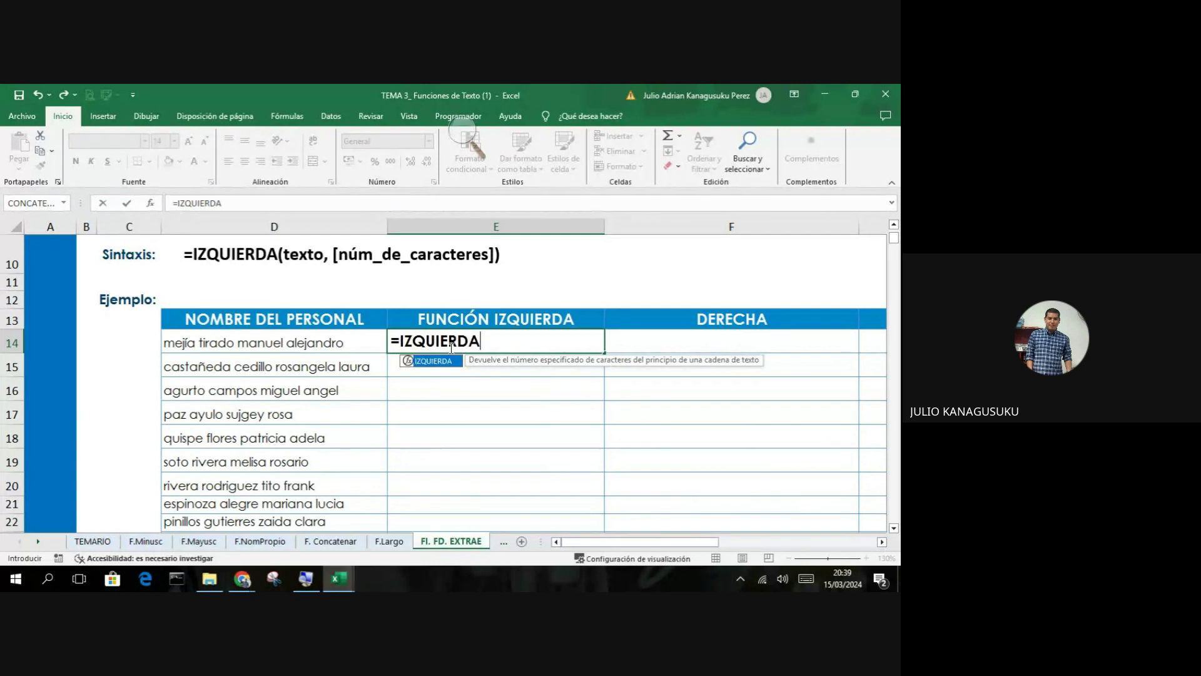
type("(")
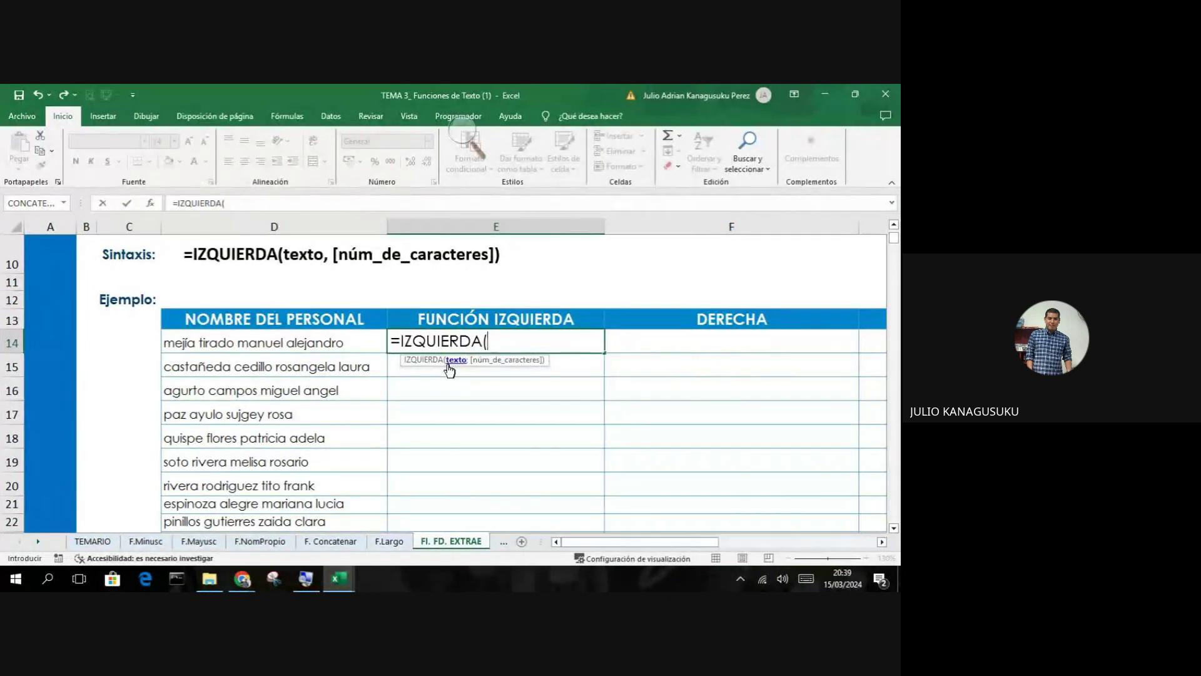
- Complete E14 as =IZQUIERDA(D14;5) so it returns 'mejía'
left_click(298, 344)
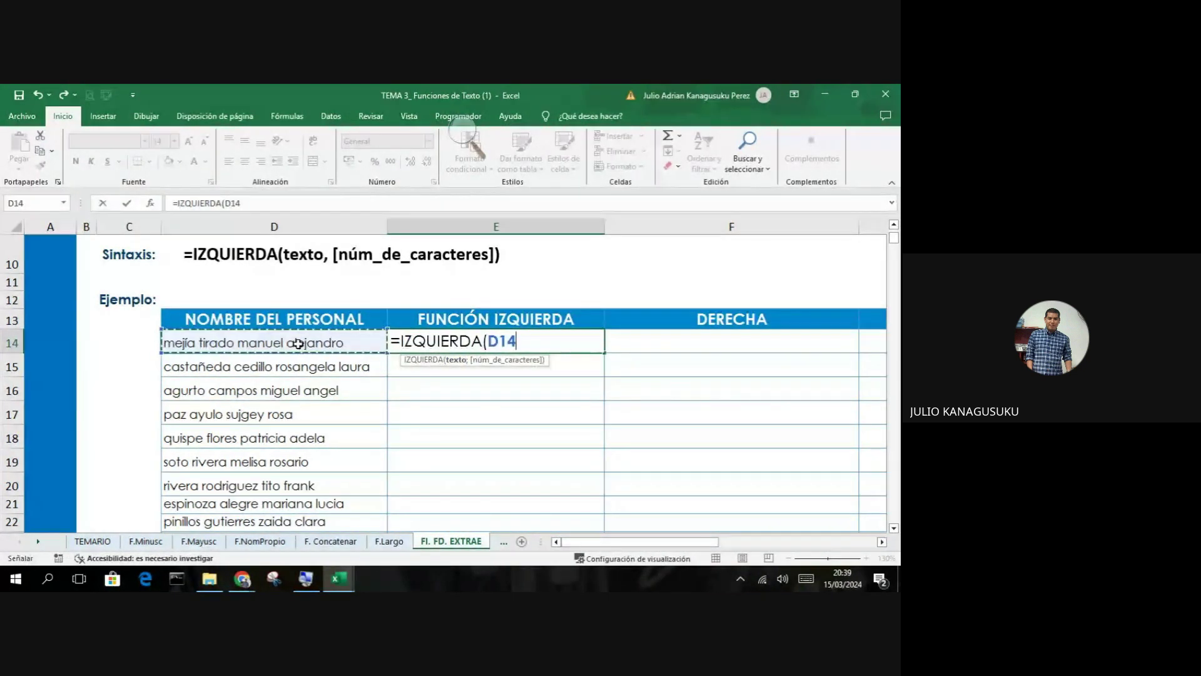
type(";")
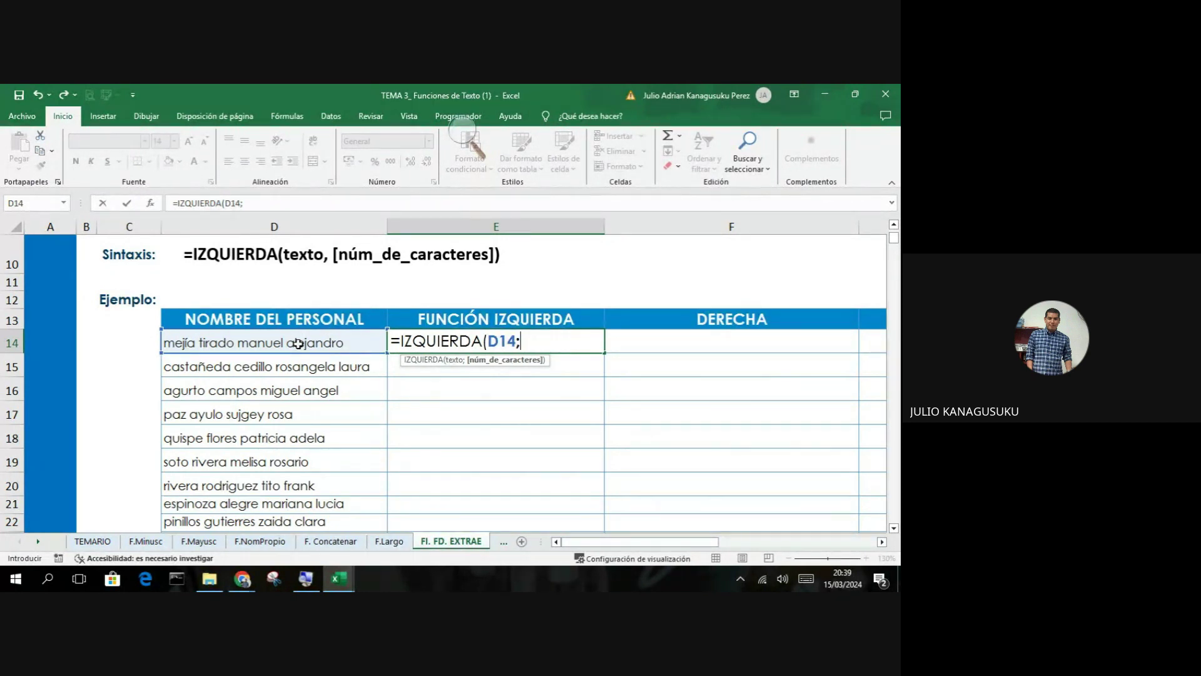
type("5")
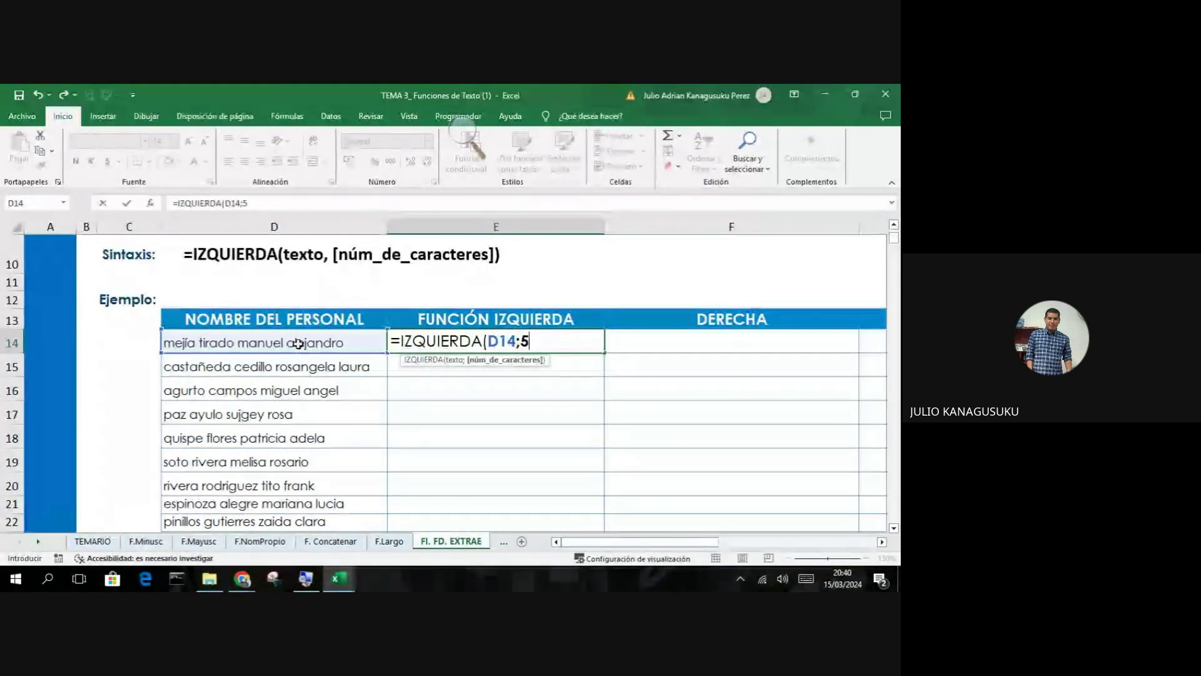
type(")")
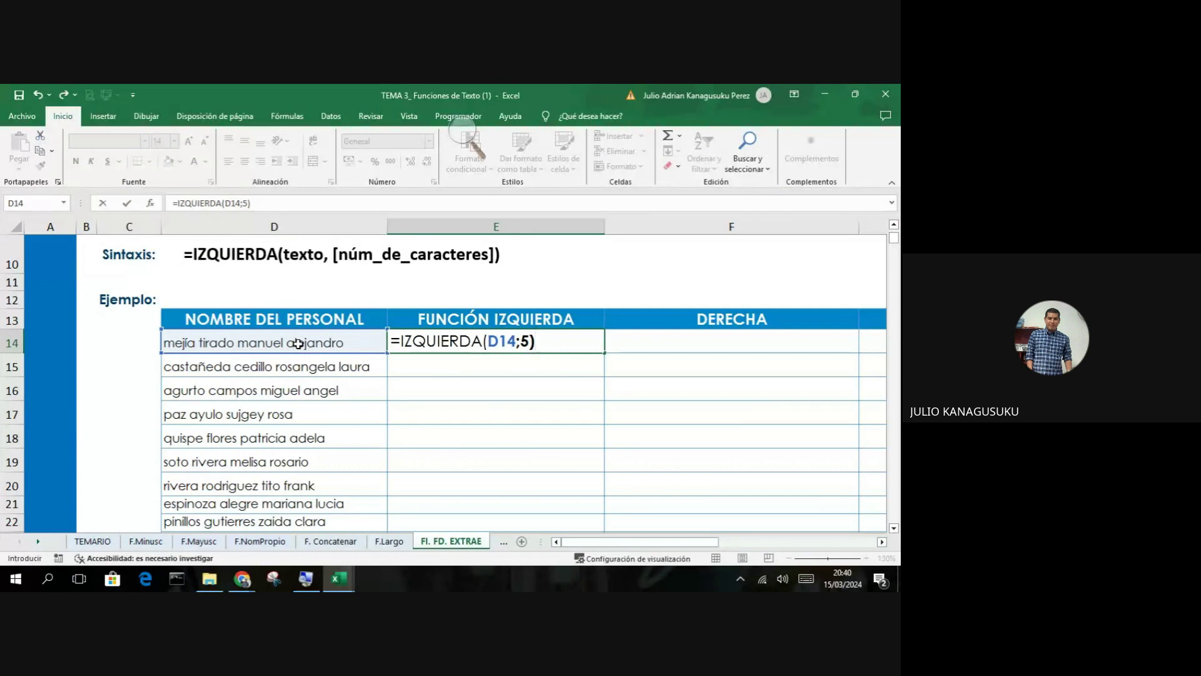
key("Return")
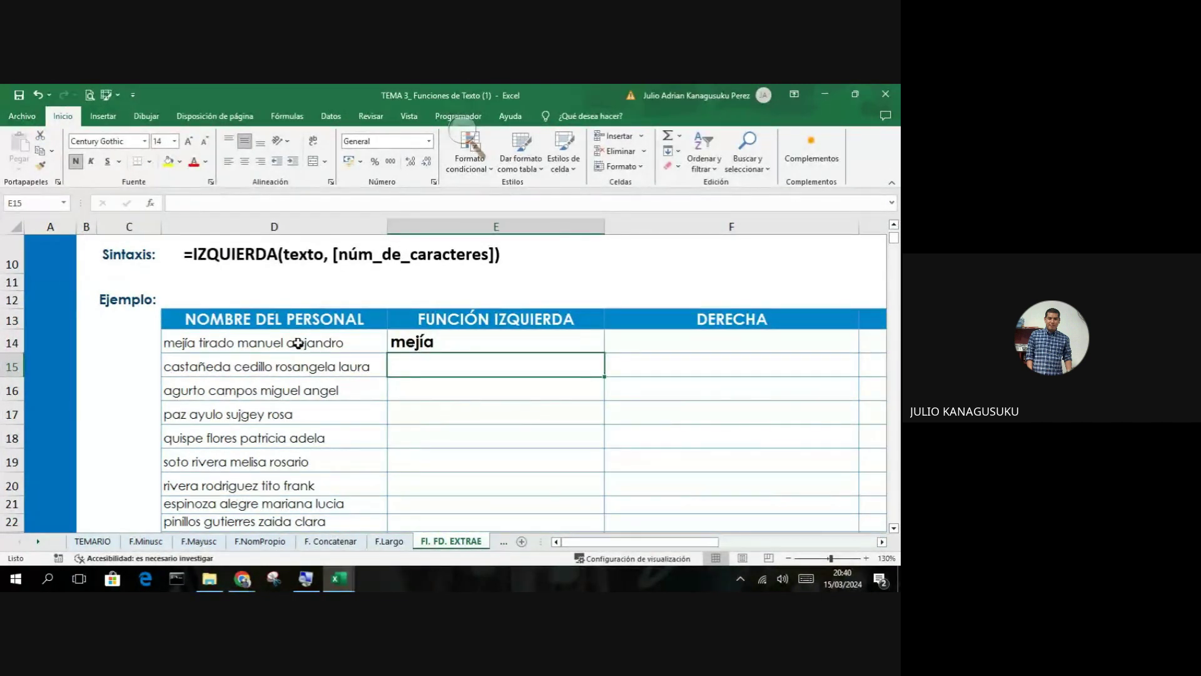
- Copy E14's formula down to E23 and check the results in E16, E15 and E20
left_click(510, 341)
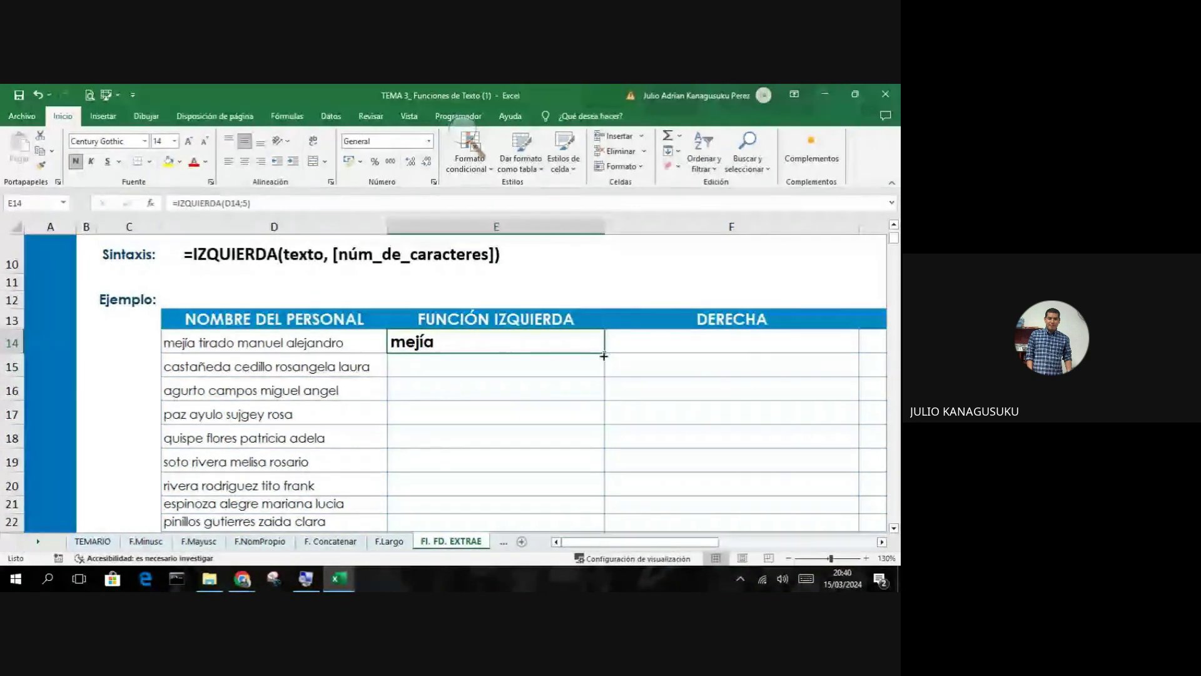
mouse_move(595, 355)
left_mouse_down()
mouse_move(590, 536)
mouse_move(585, 514)
left_mouse_up()
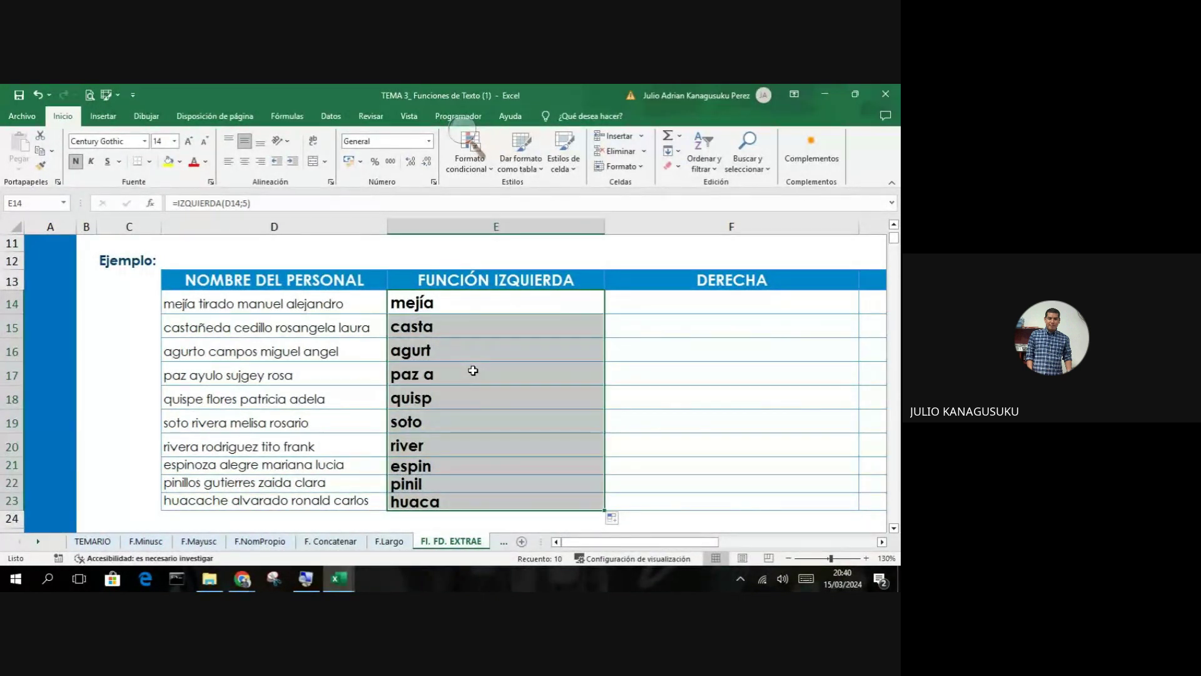
left_click(428, 342)
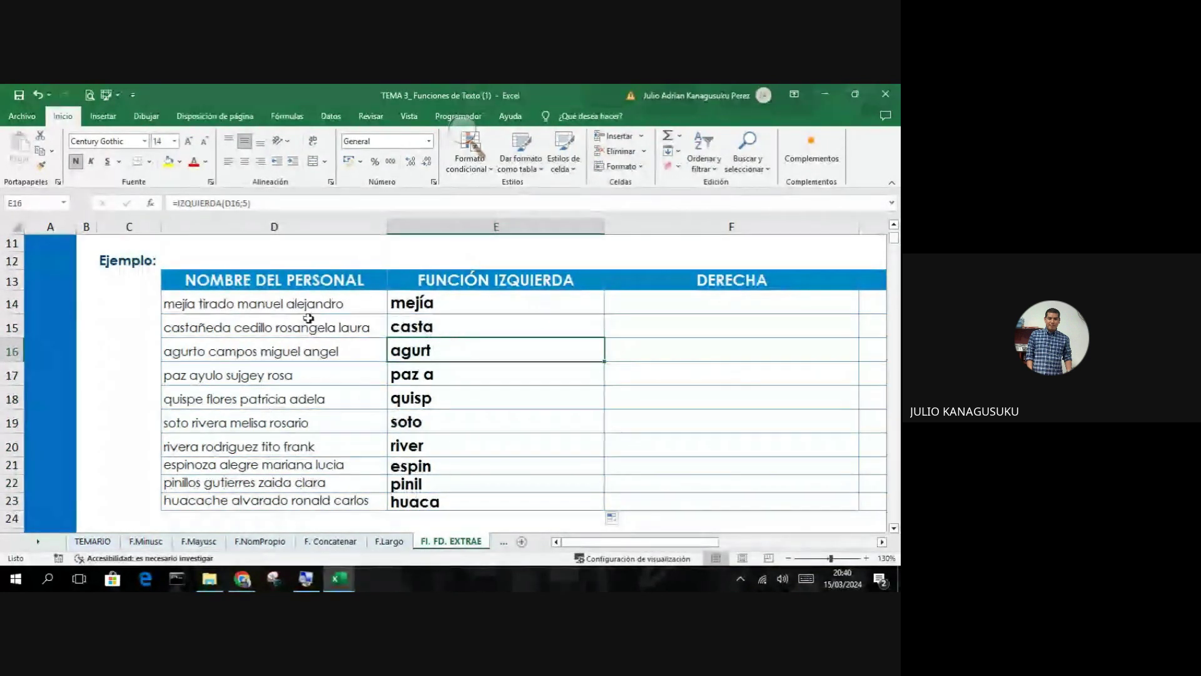
left_click(260, 321)
left_click(430, 328)
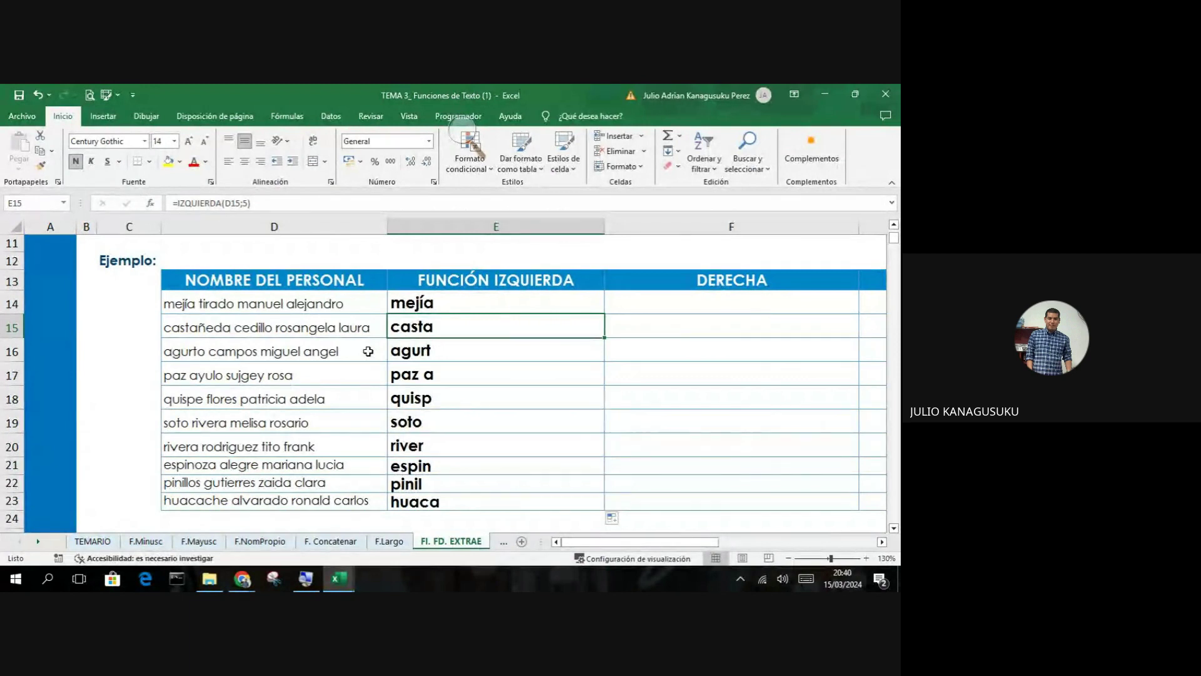
left_click(274, 455)
left_click(391, 450)
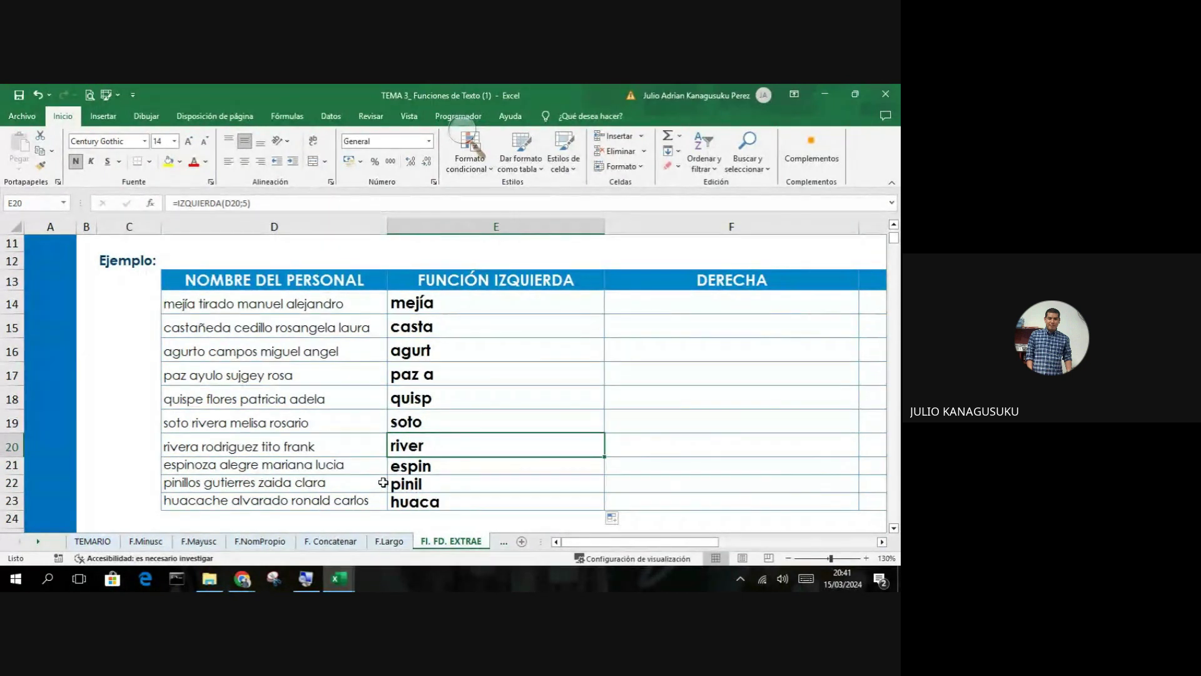
left_click_drag(213, 304, 241, 488)
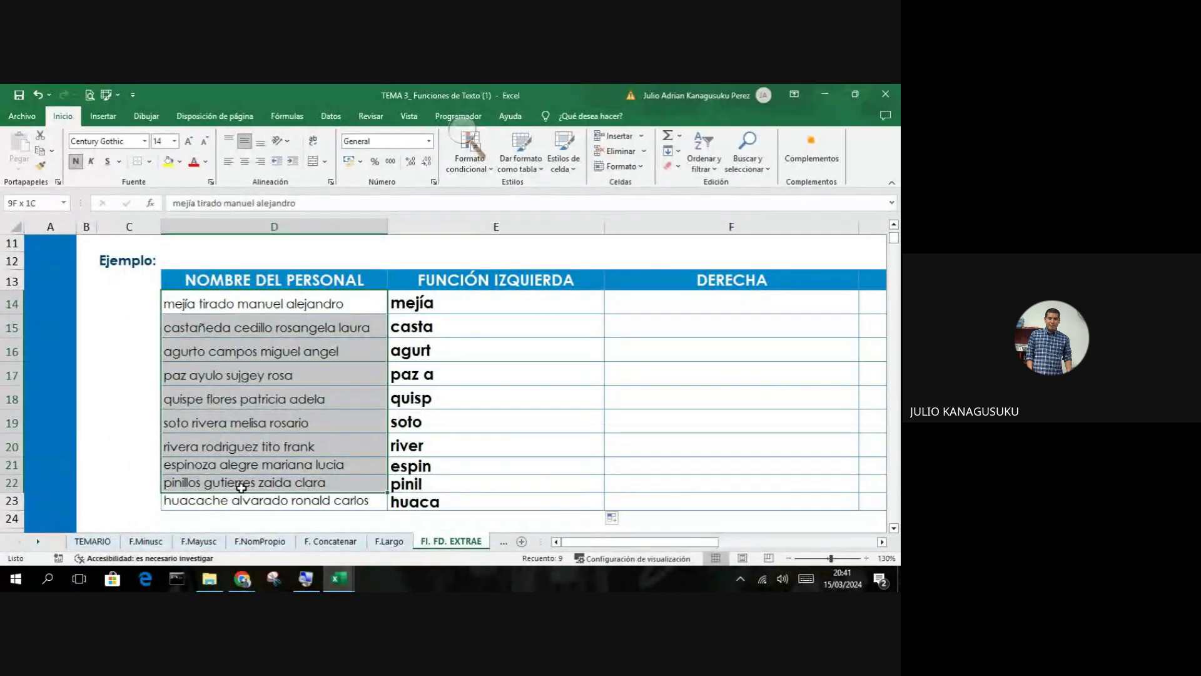
left_click_drag(241, 487, 244, 497)
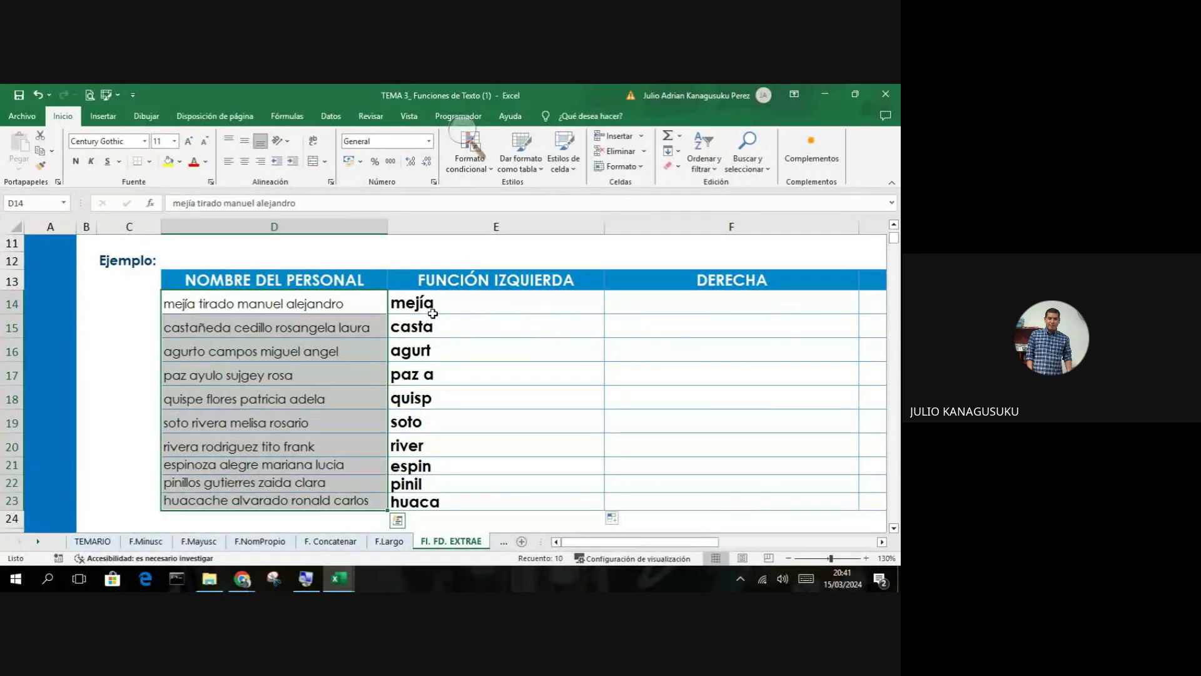
left_click(194, 304)
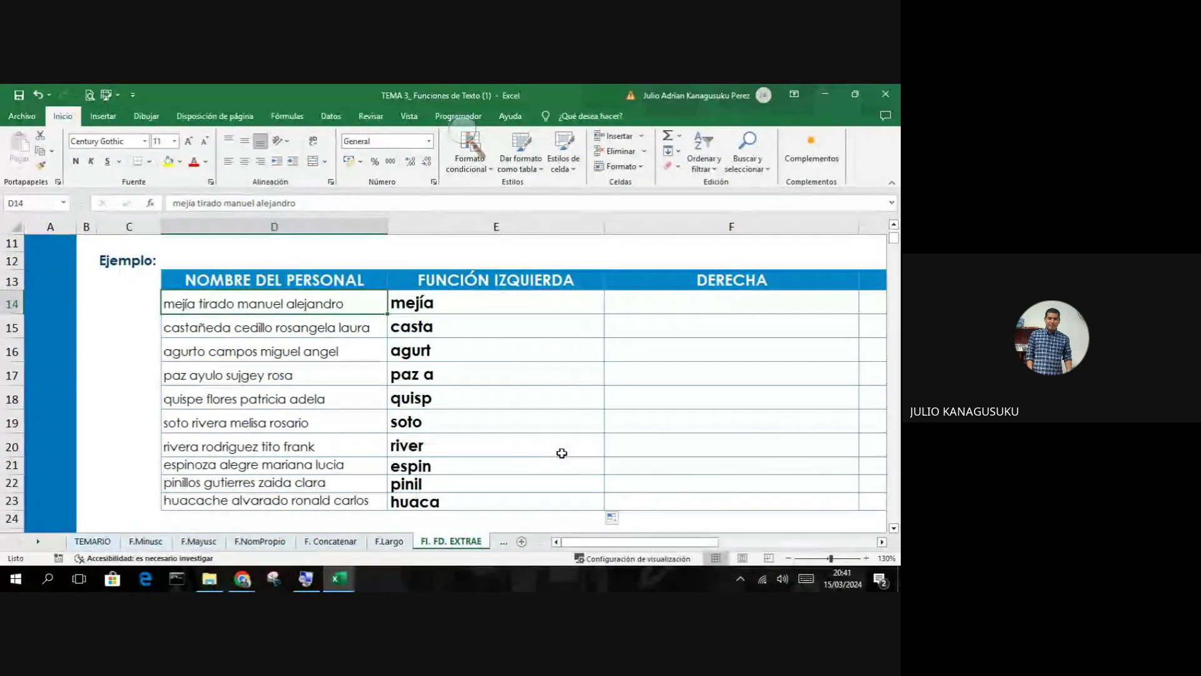
mouse_move(672, 541)
left_mouse_down()
mouse_move(732, 540)
mouse_move(689, 543)
left_mouse_up()
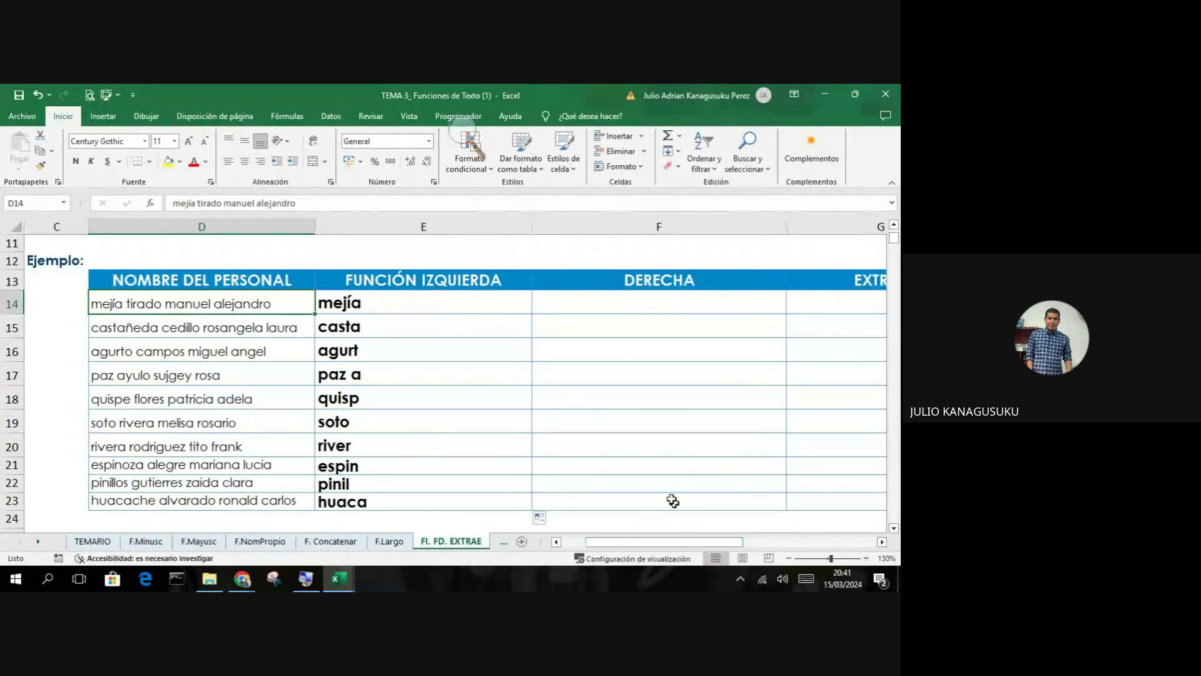
left_click_drag(262, 304, 250, 495)
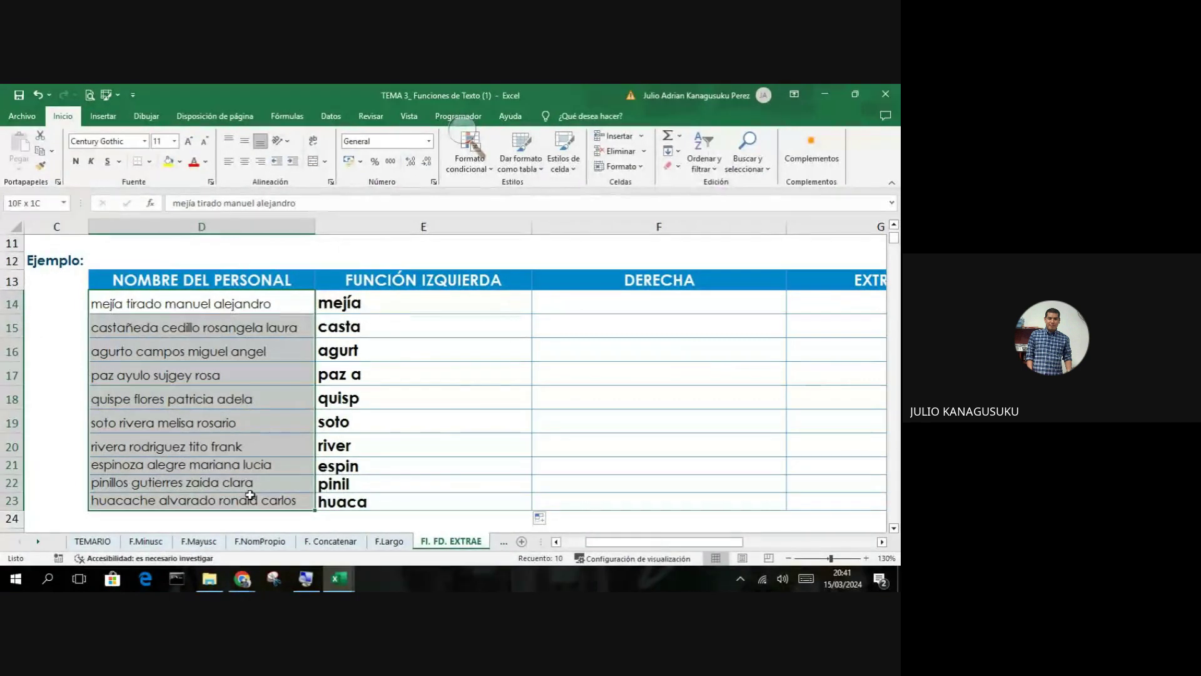
scroll(247, 481, "down", 3)
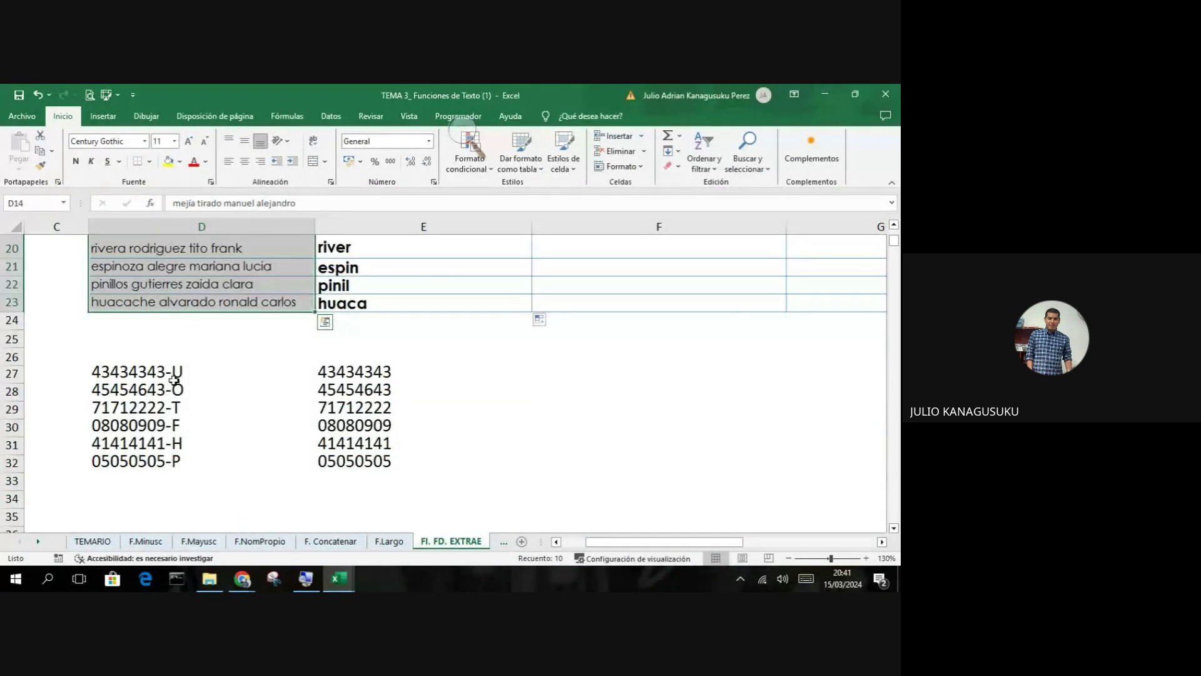
left_click_drag(172, 373, 172, 461)
scroll(174, 354, "up", 3)
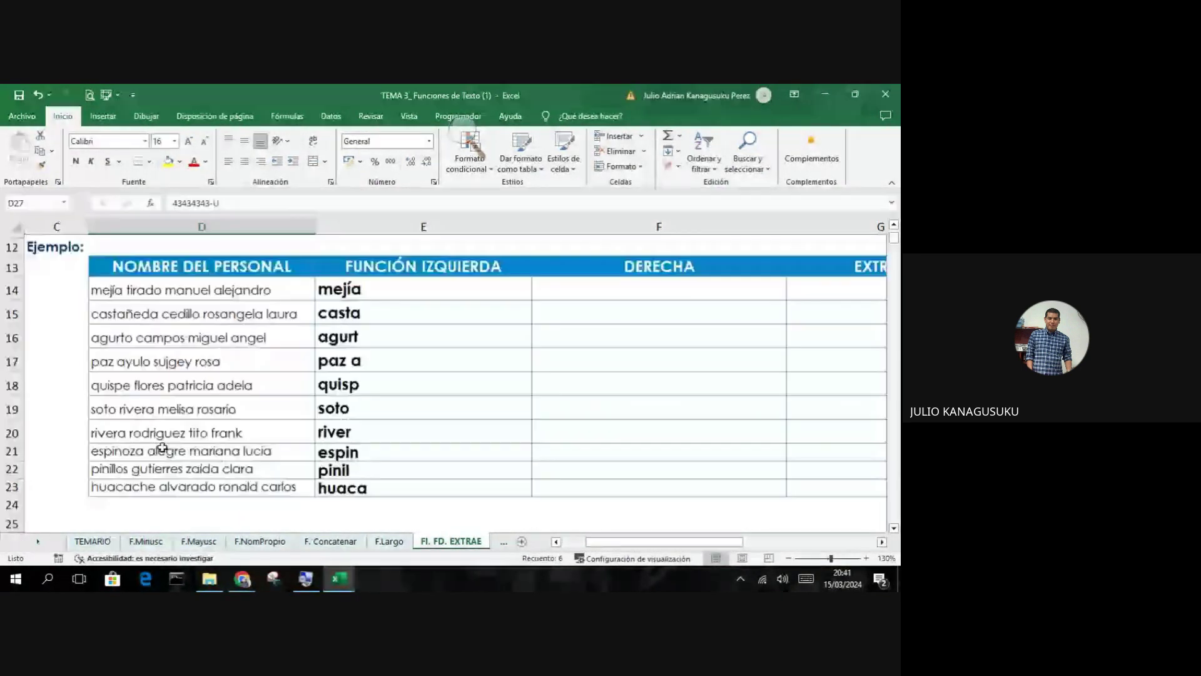
left_click_drag(173, 304, 190, 497)
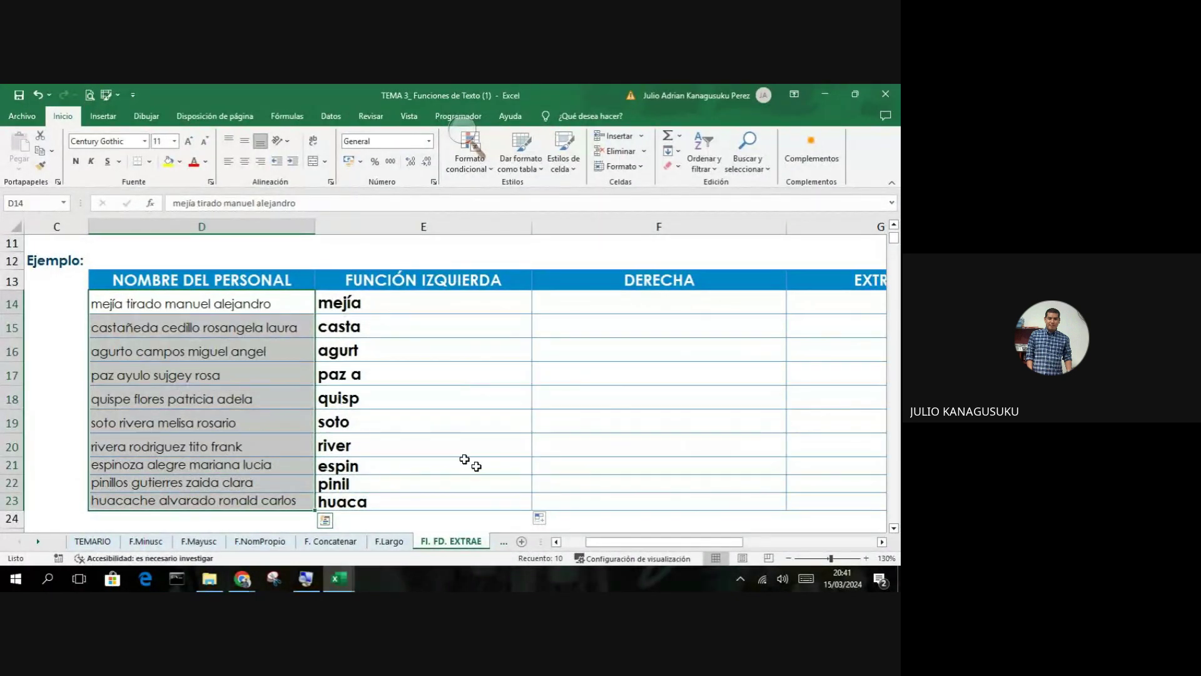
mouse_move(646, 543)
left_mouse_down()
mouse_move(685, 549)
mouse_move(647, 547)
left_mouse_up()
left_click_drag(434, 301, 431, 500)
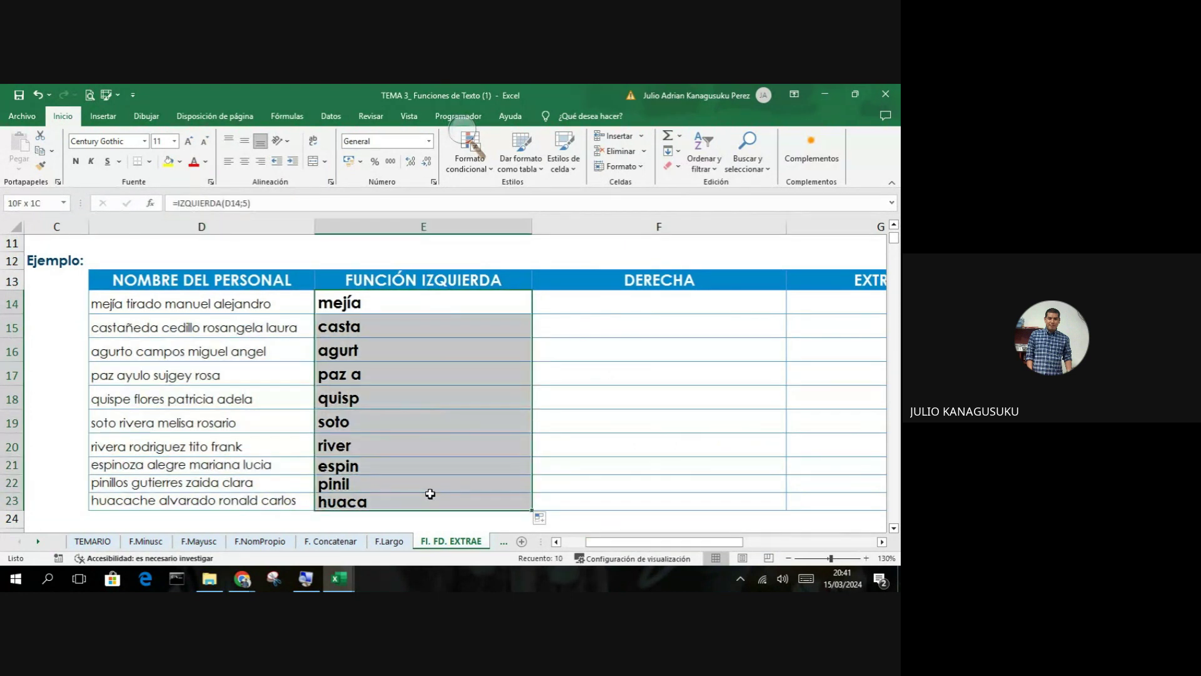
- Clear E14:E23 and start a new =IZQUIERDA(D14; formula in E14
key("Delete")
left_click(412, 313)
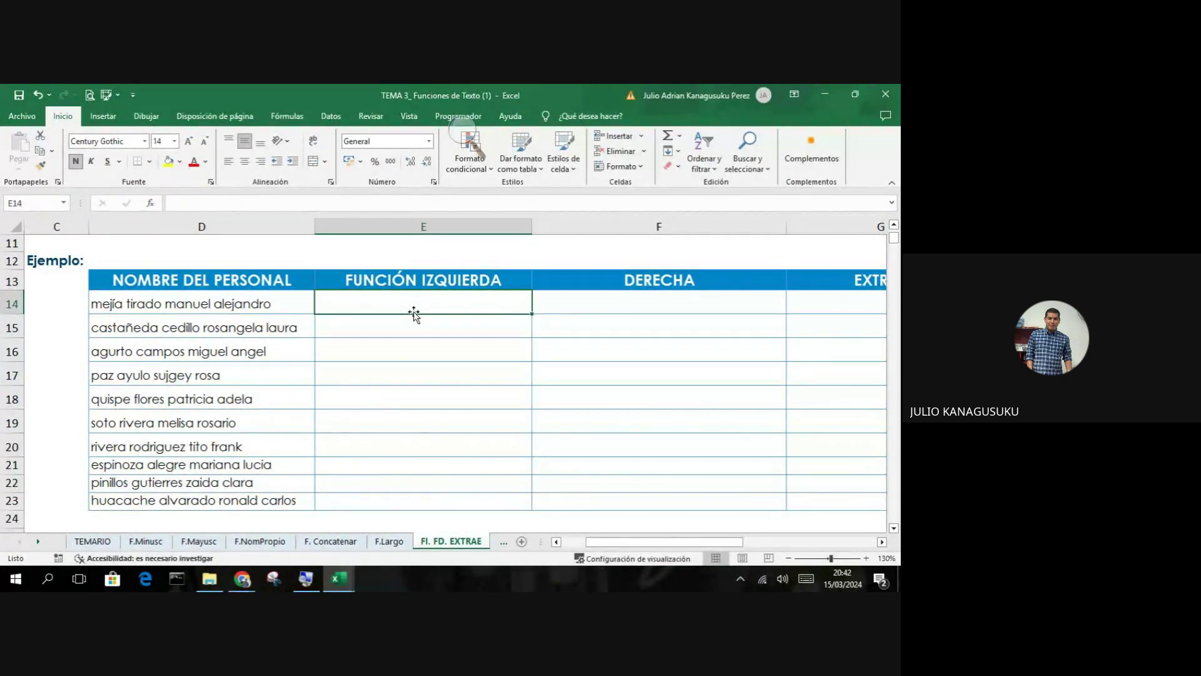
type("=")
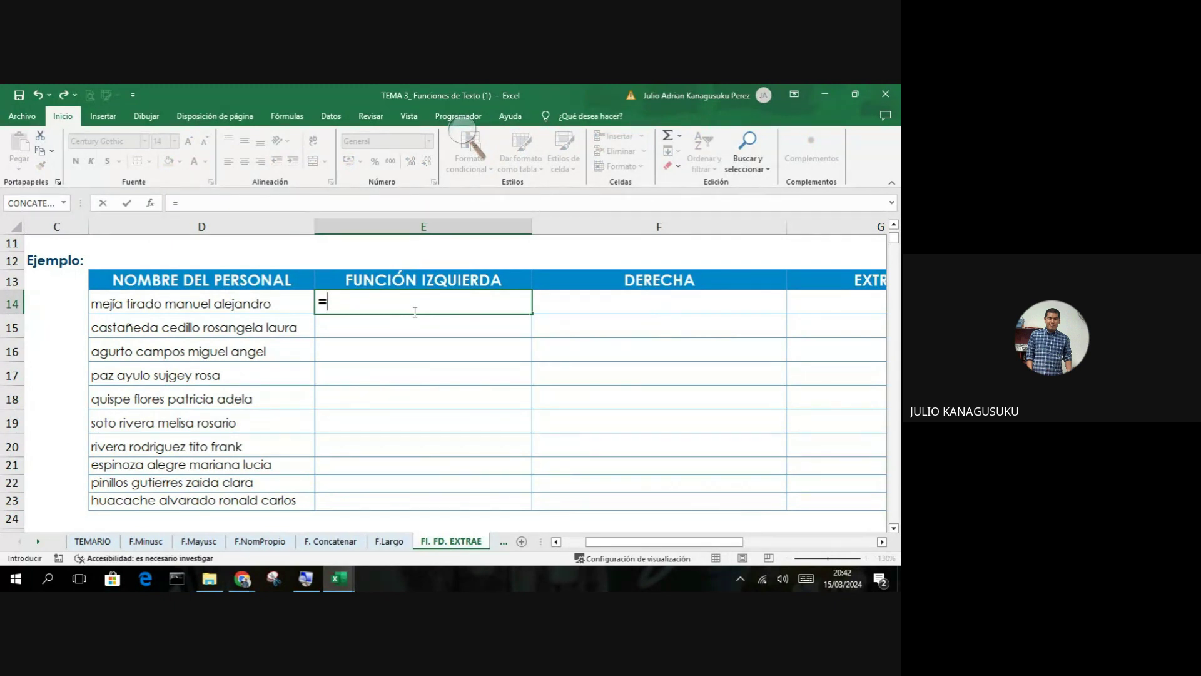
type("IZQUIER")
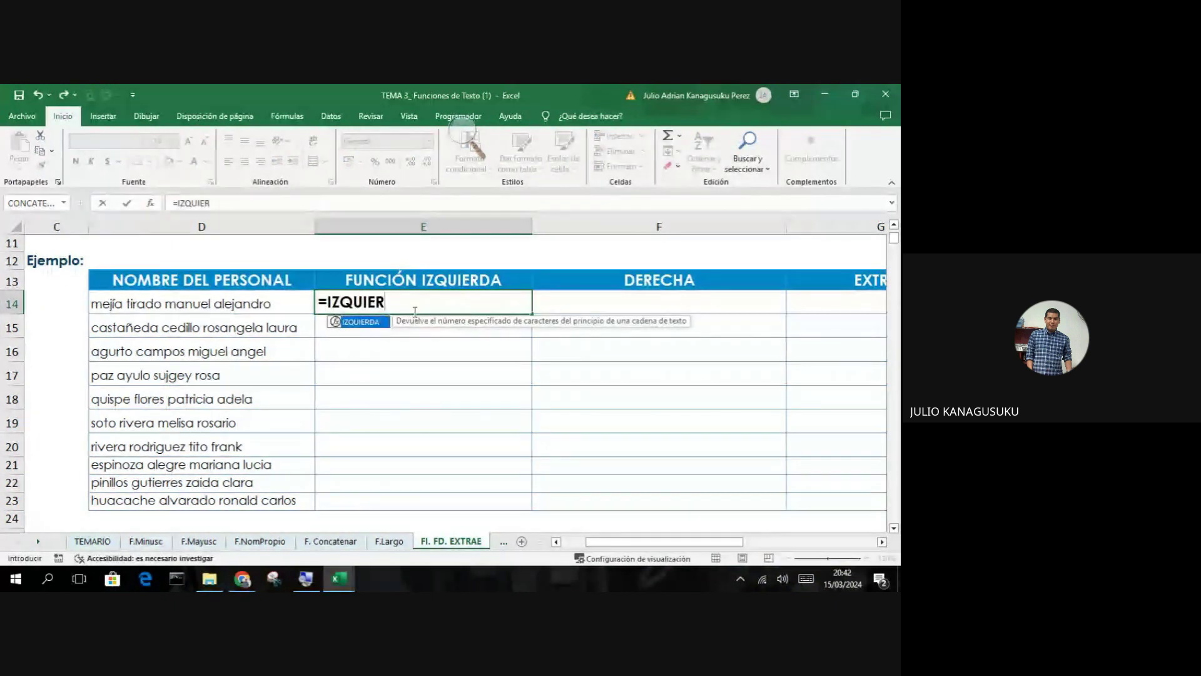
double_click(359, 323)
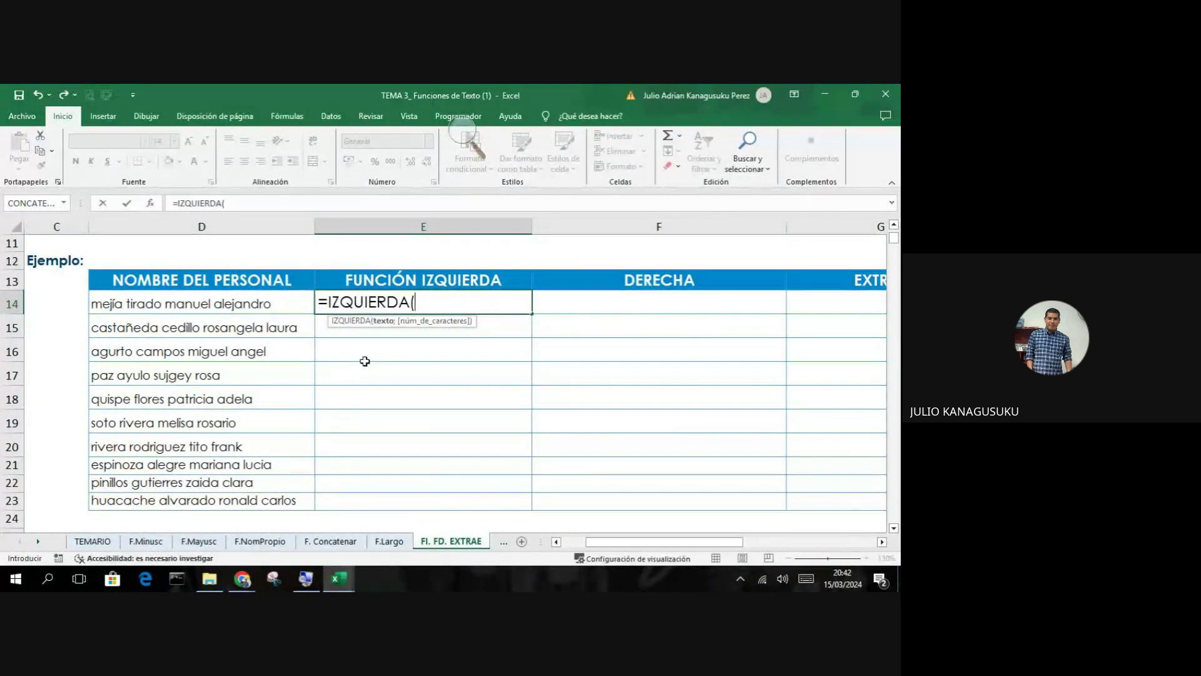
left_click(246, 299)
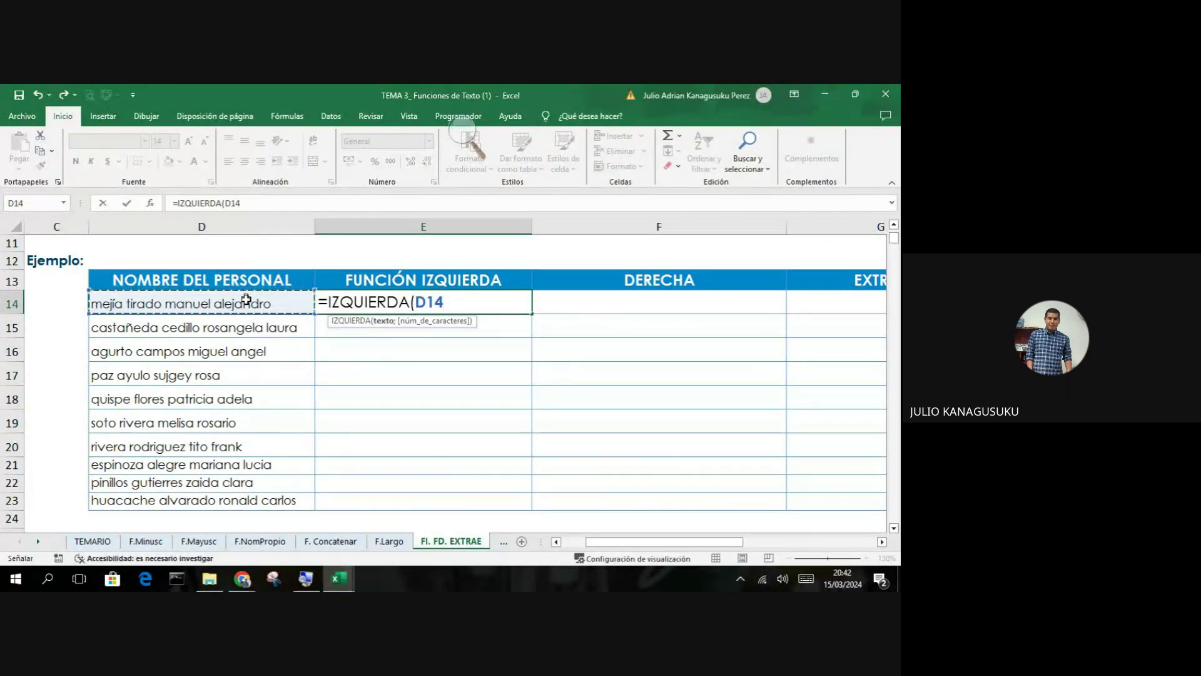
type(";")
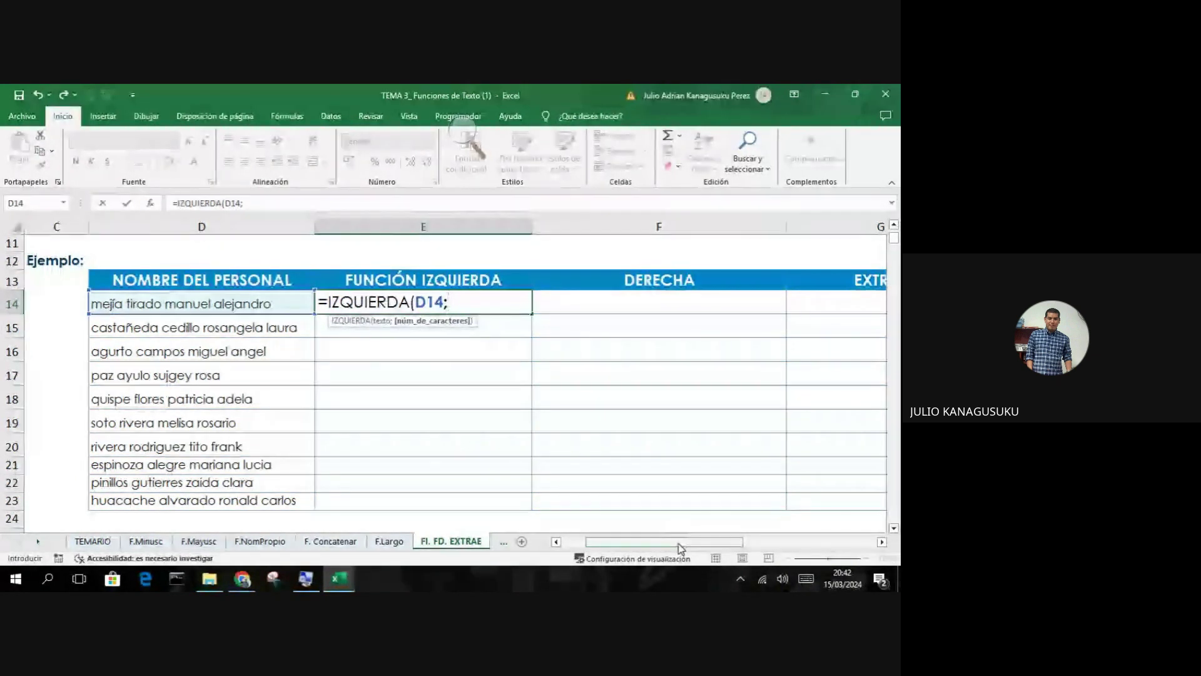
- Finish E14 as =IZQUIERDA(D14;I14-1) so it returns the surname 'mejía'
left_click_drag(679, 549, 712, 543)
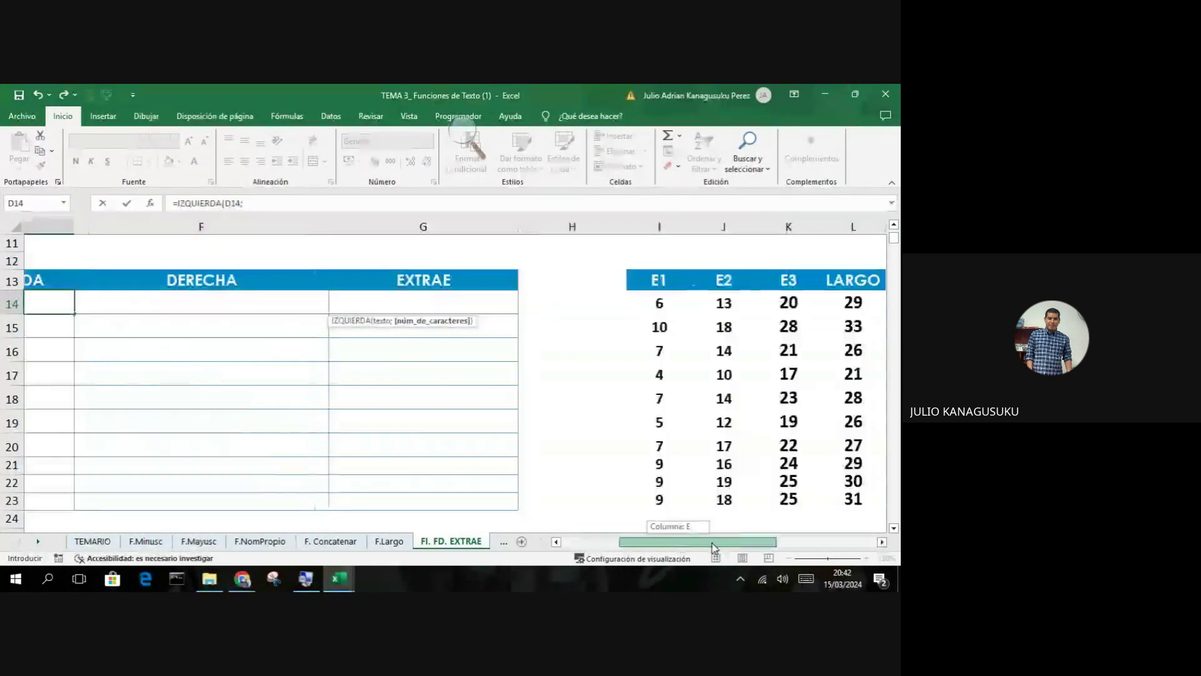
left_click(608, 308)
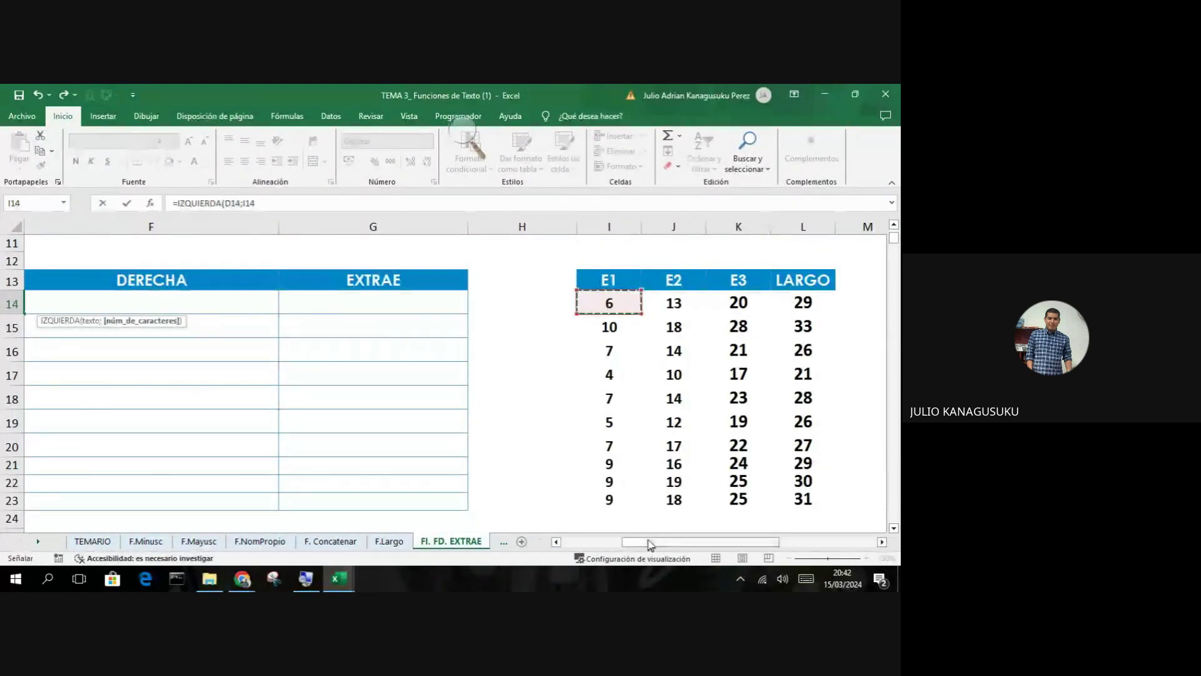
left_click_drag(651, 544, 600, 543)
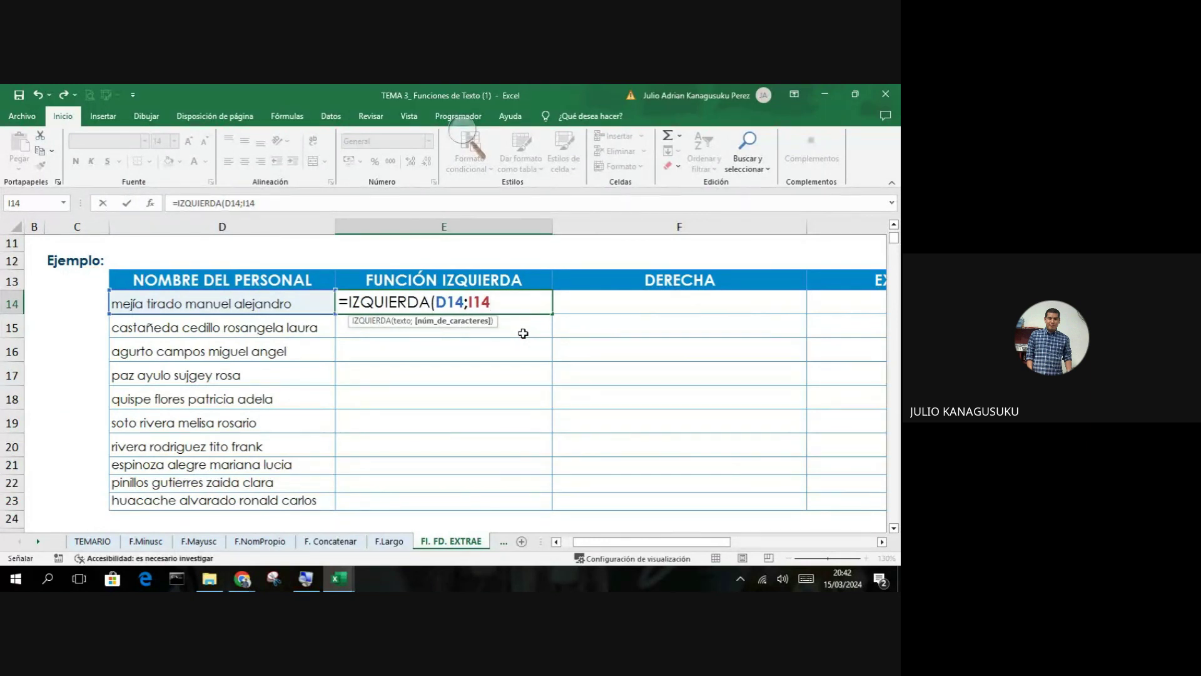
type("-1")
type(")")
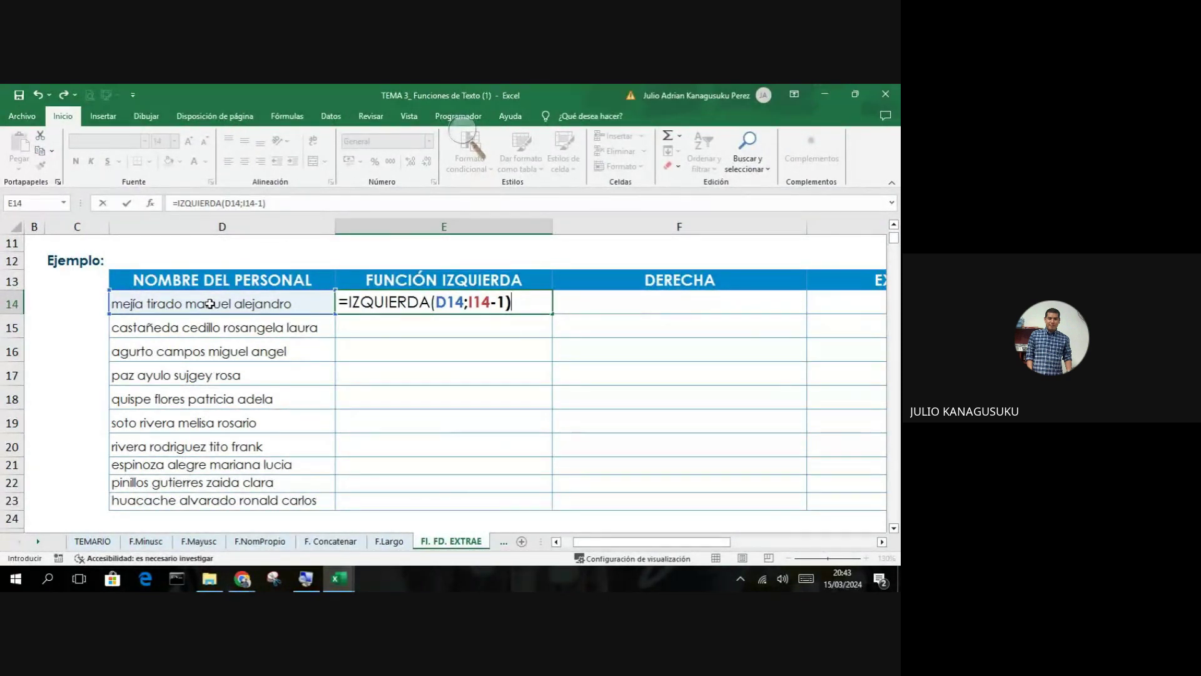
key("Return")
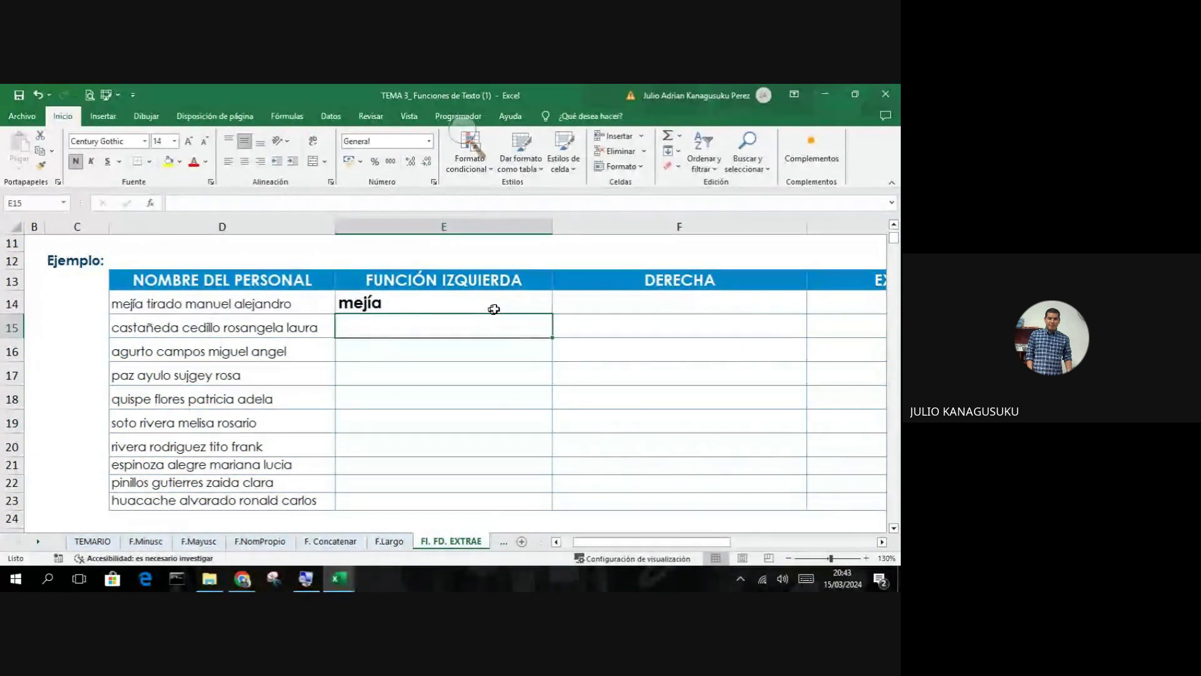
- Fill the E14 surname formula down to E23
left_click(519, 307)
double_click(552, 313)
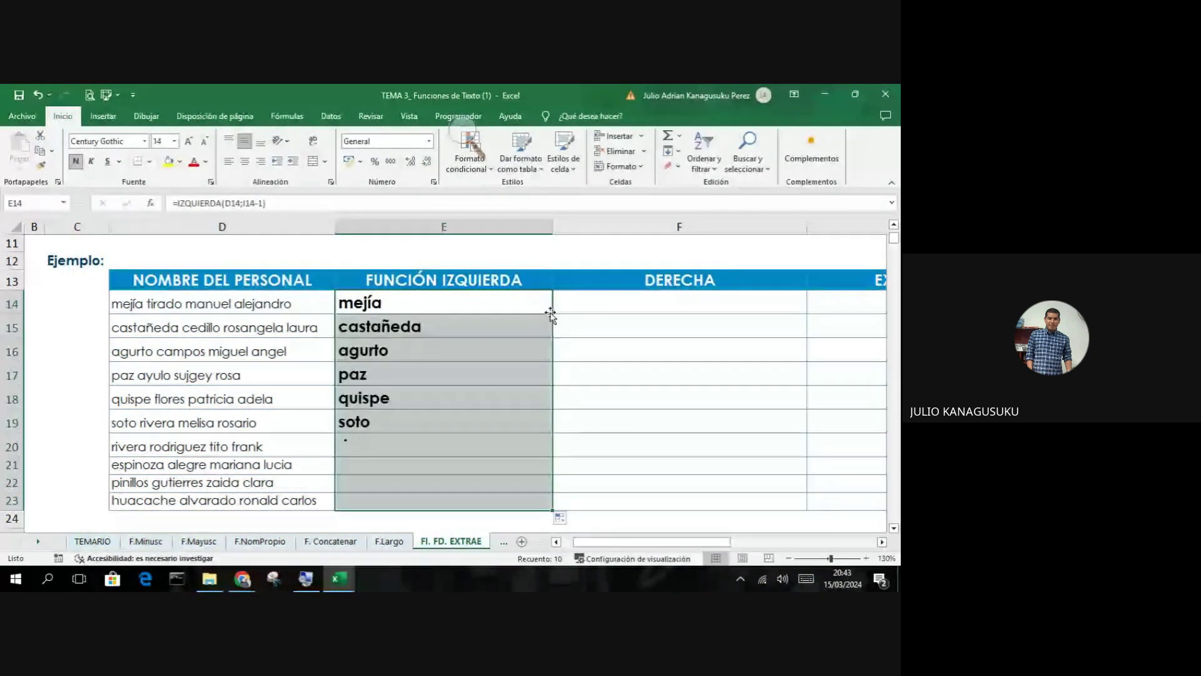
left_click(572, 351)
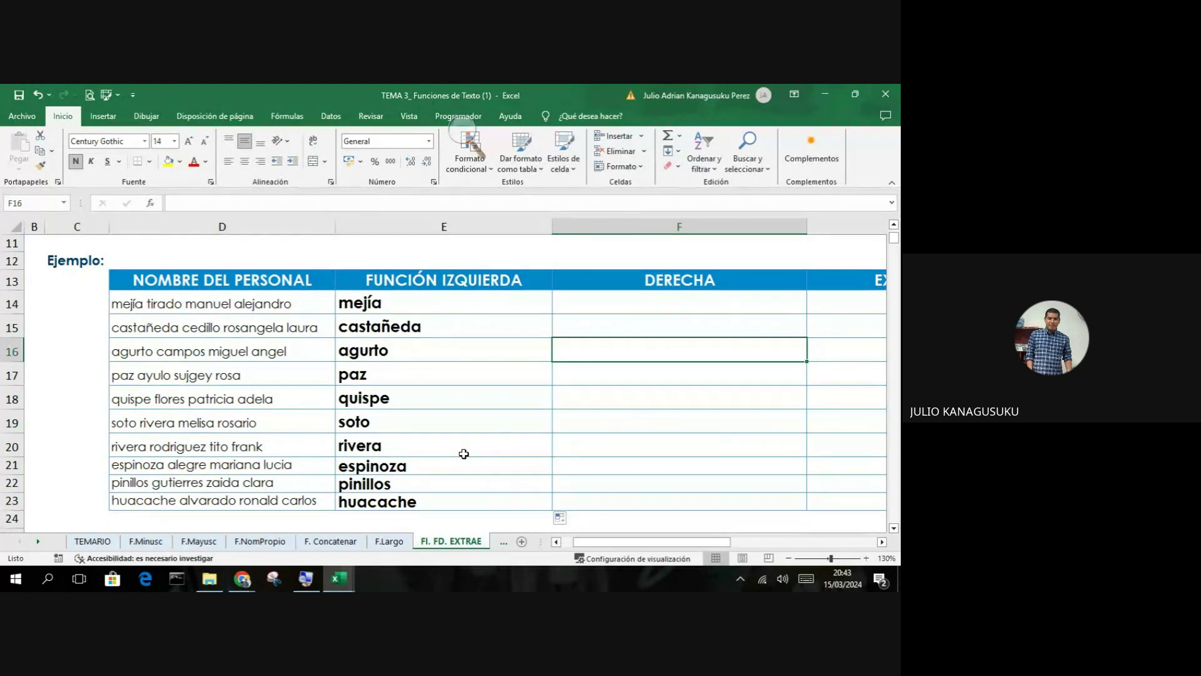
- Review the ID codes in D27:D32 and surnames in E14:E23, then move to column F
scroll(463, 453, "down", 5)
scroll(249, 392, "up", 1)
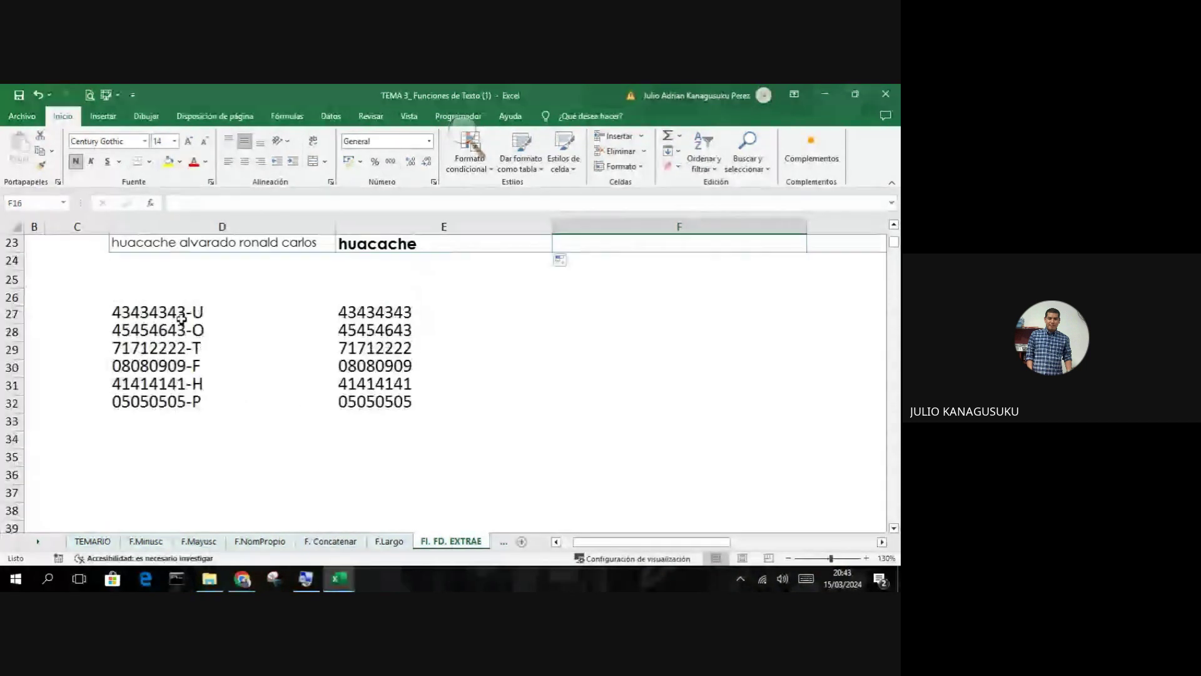
left_click_drag(156, 313, 201, 408)
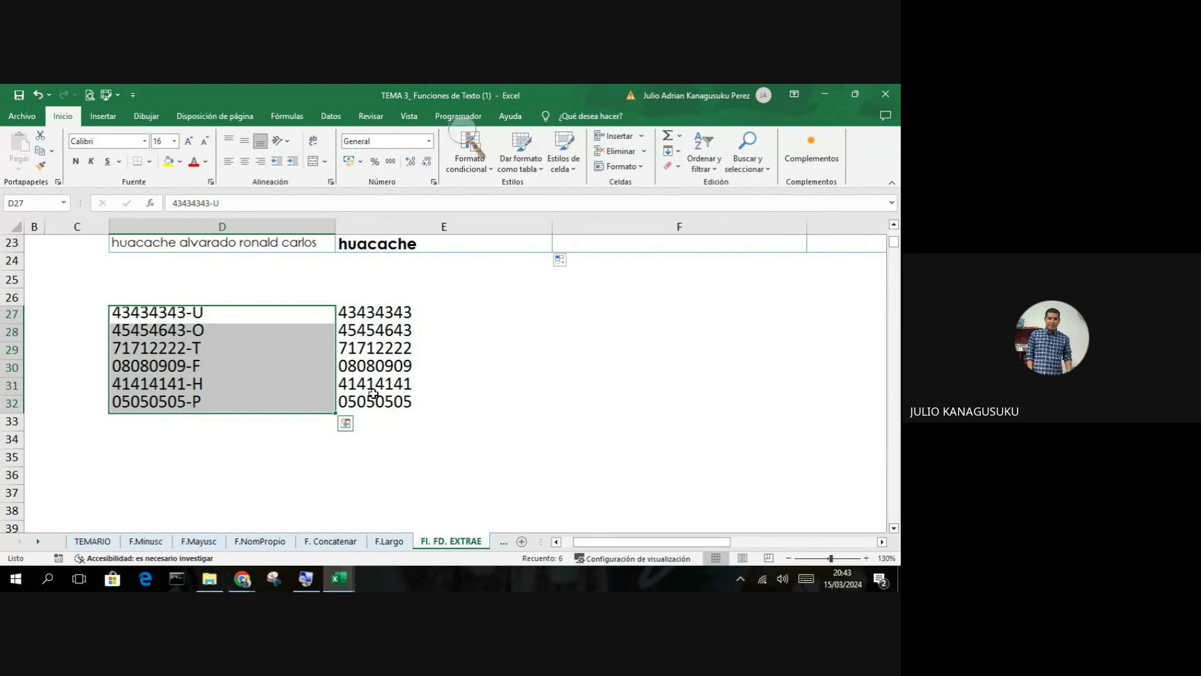
scroll(373, 393, "up", 3)
scroll(373, 393, "up", 1)
left_click(421, 302)
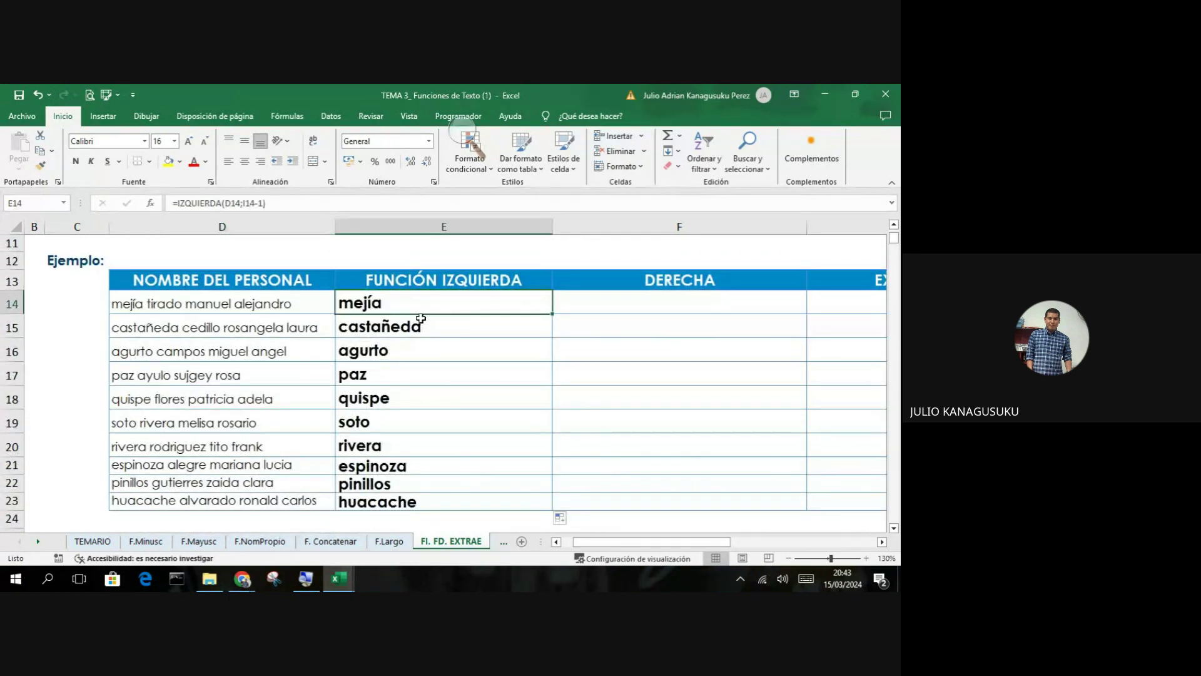
left_click_drag(421, 319, 416, 501)
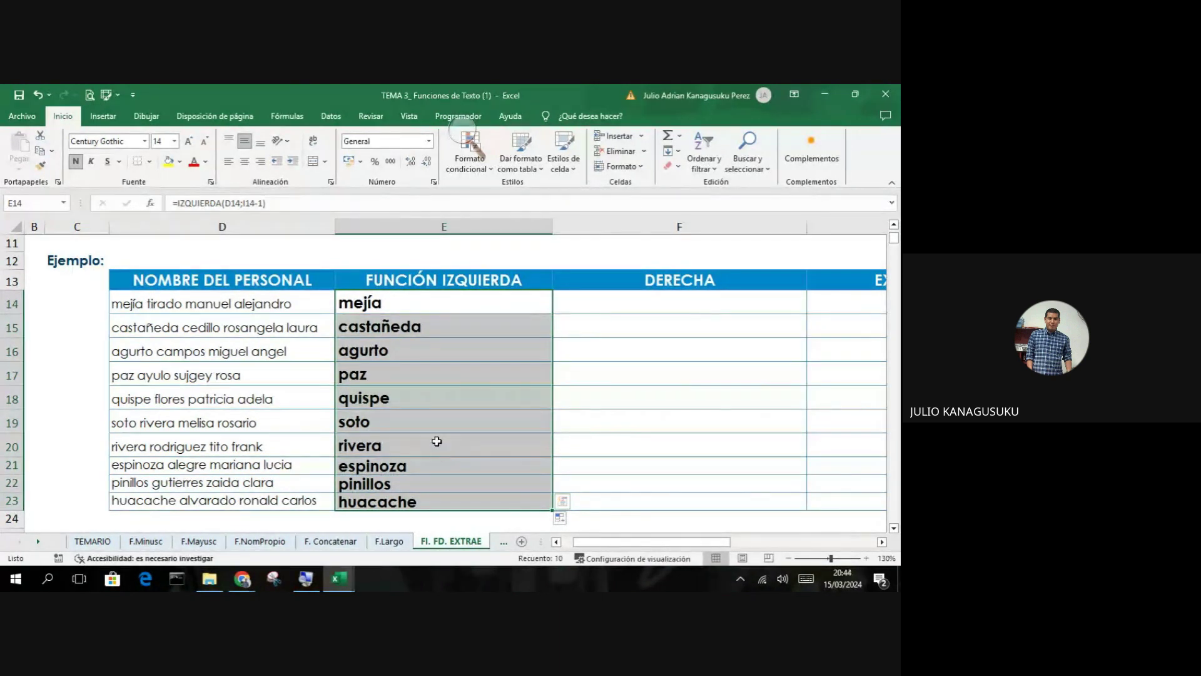
left_click(655, 394)
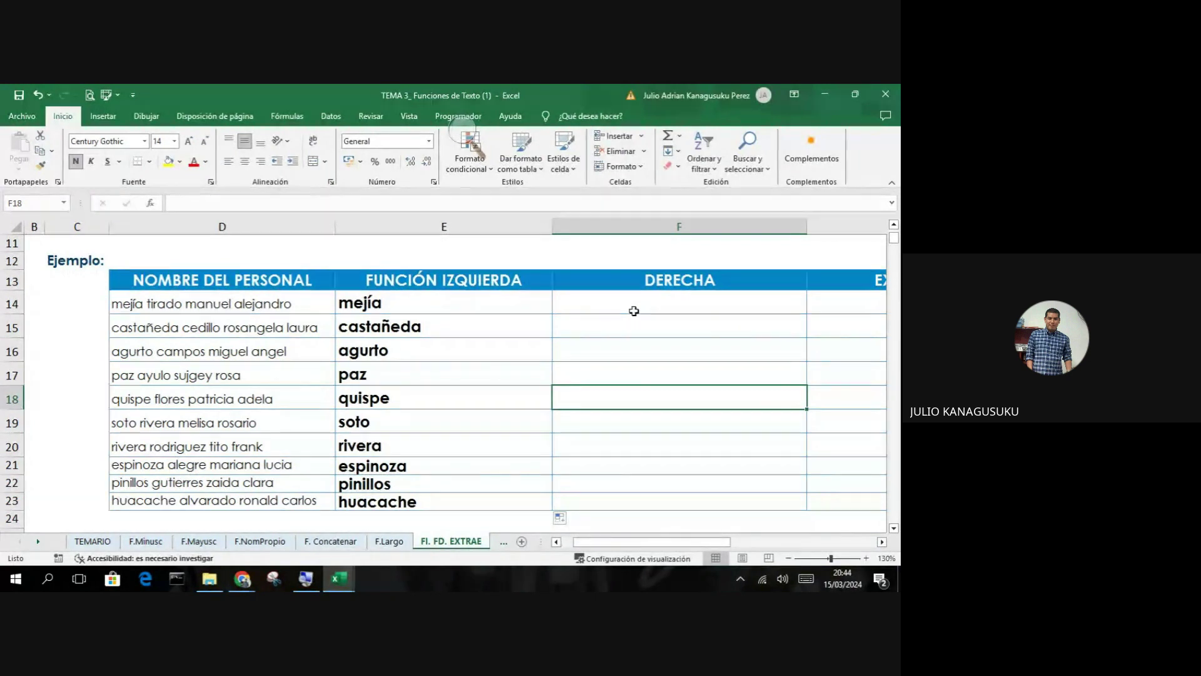
- Enter =IZQUIERDA(D14;I14) in F14
key("Up")
key("Up")
key("Up")
key("Up")
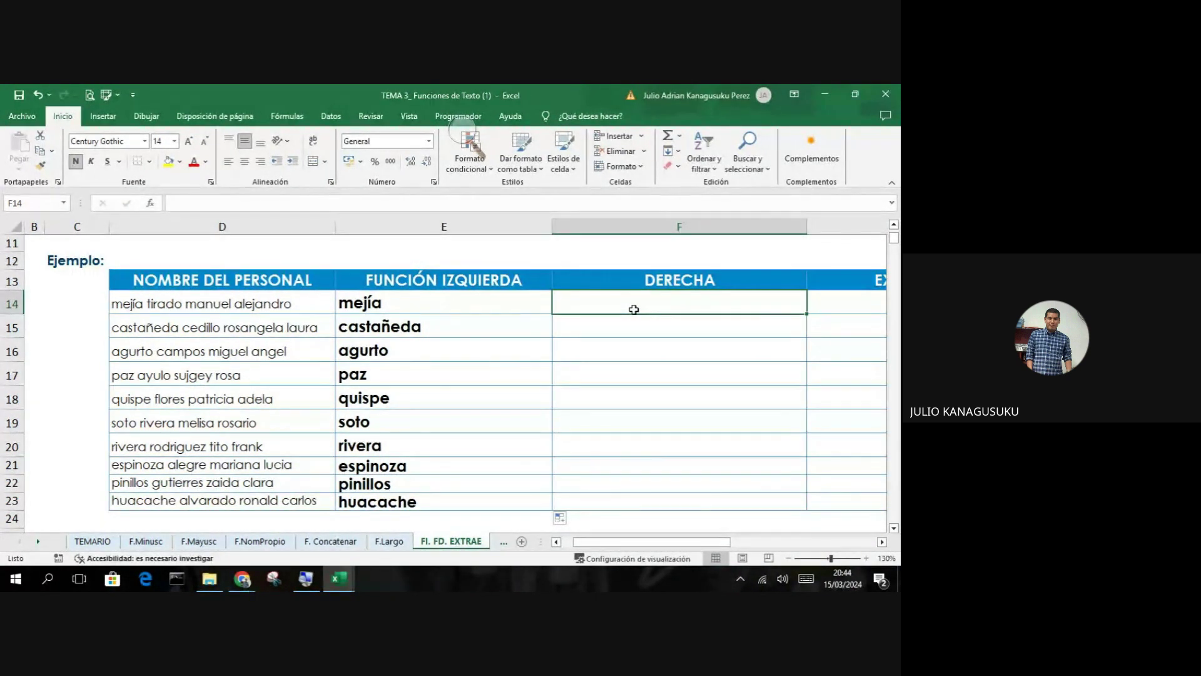
type("=")
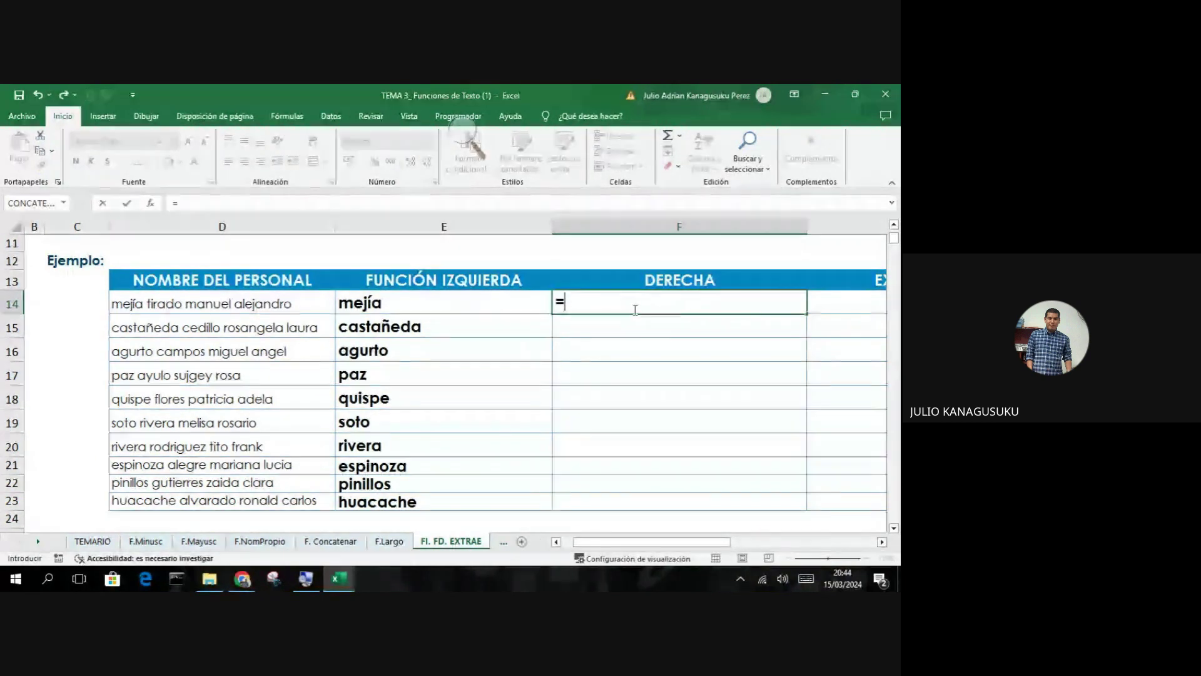
type("lZQUI")
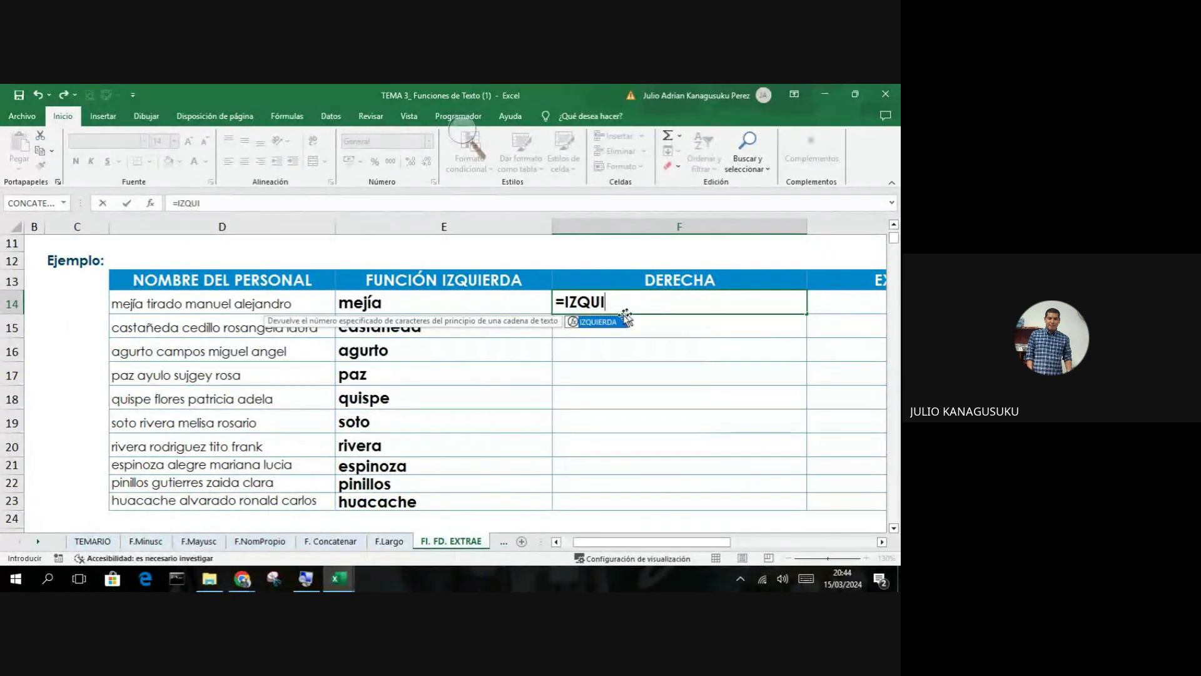
double_click(597, 322)
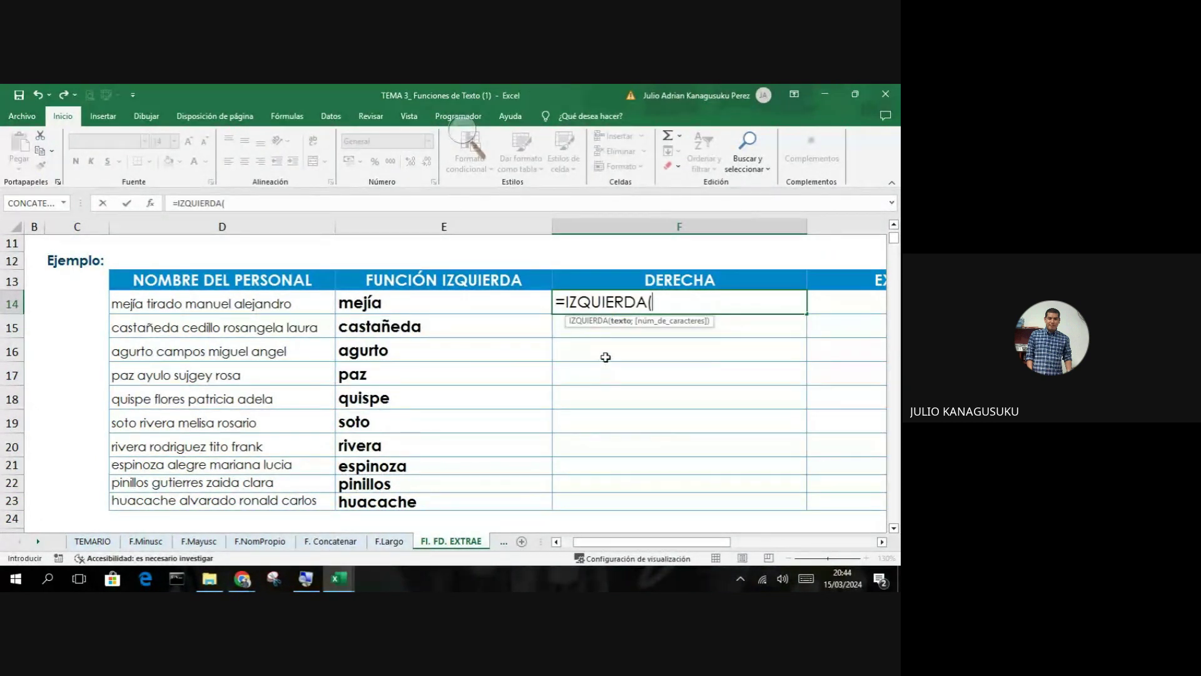
left_click(214, 304)
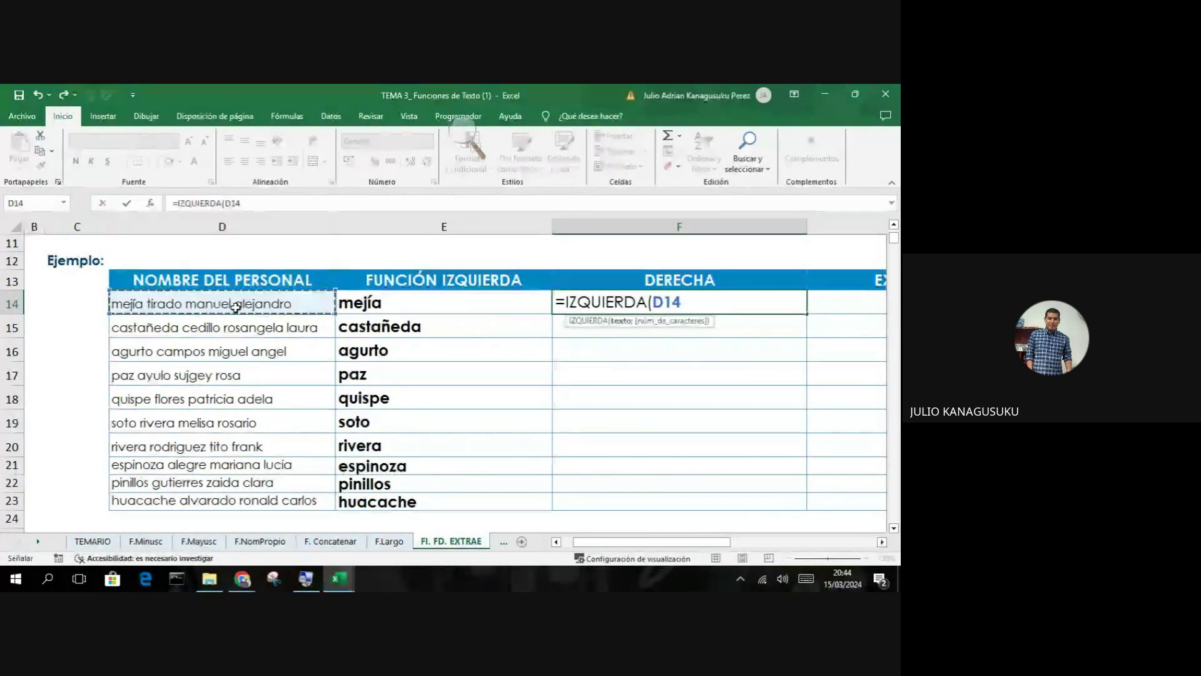
type(";")
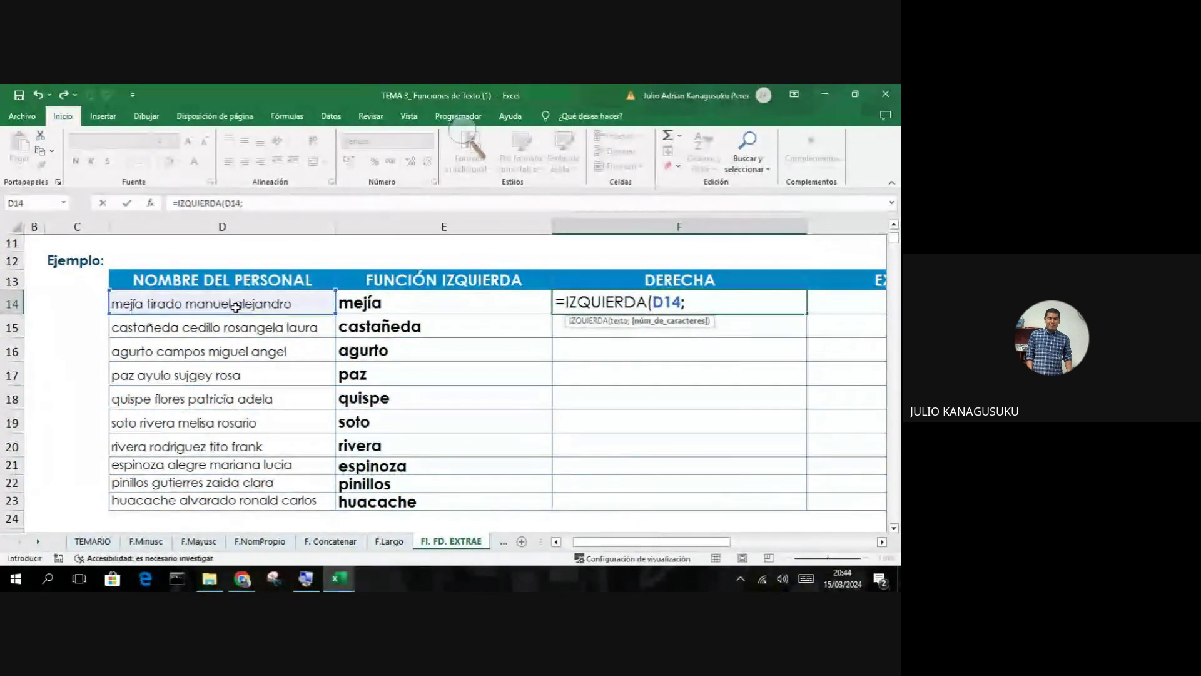
left_click(882, 542)
left_click(882, 541)
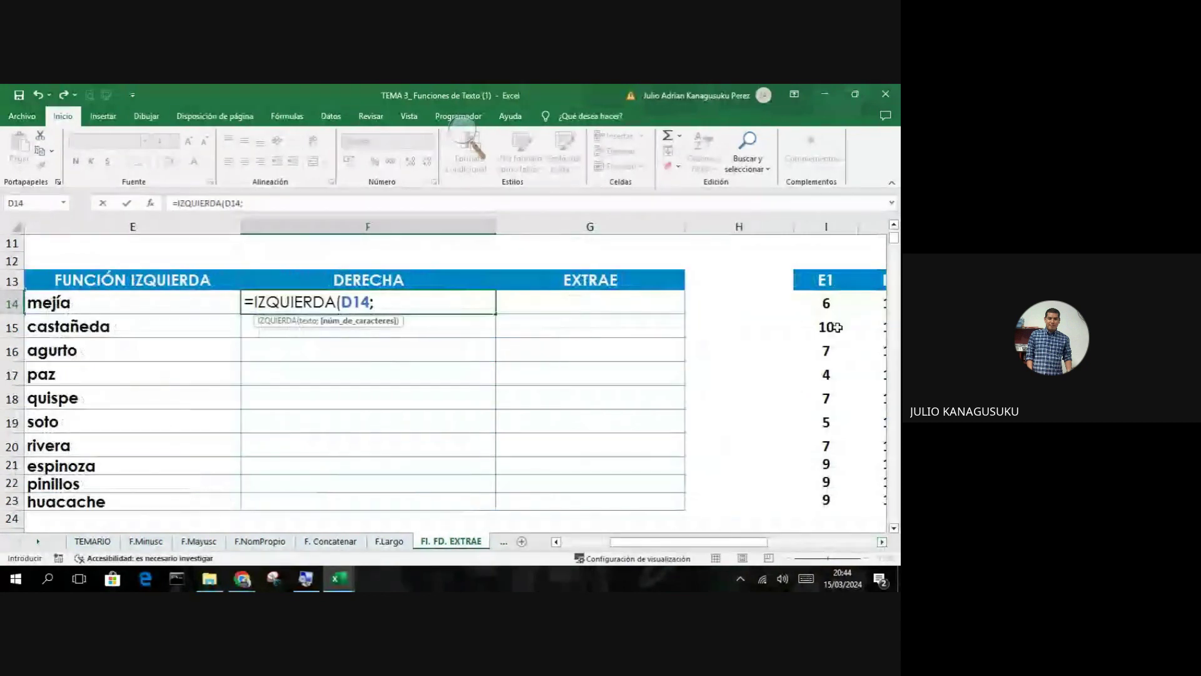
left_click(832, 308)
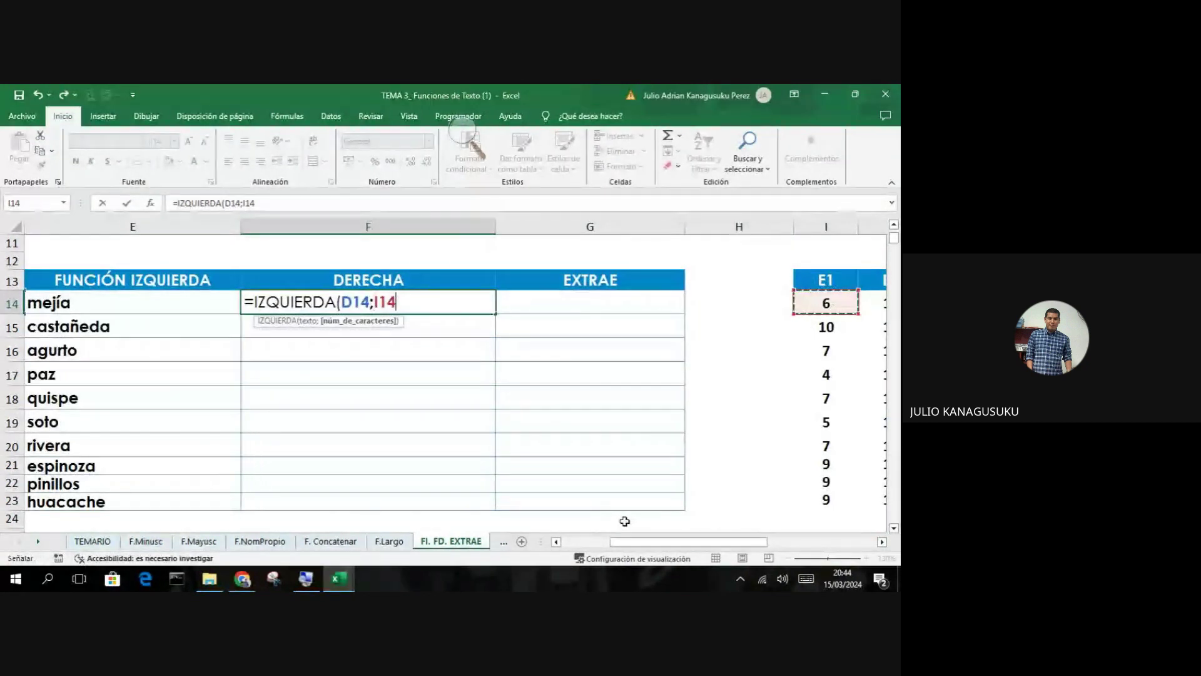
mouse_move(645, 545)
left_mouse_down()
mouse_move(628, 548)
mouse_move(608, 508)
left_mouse_up()
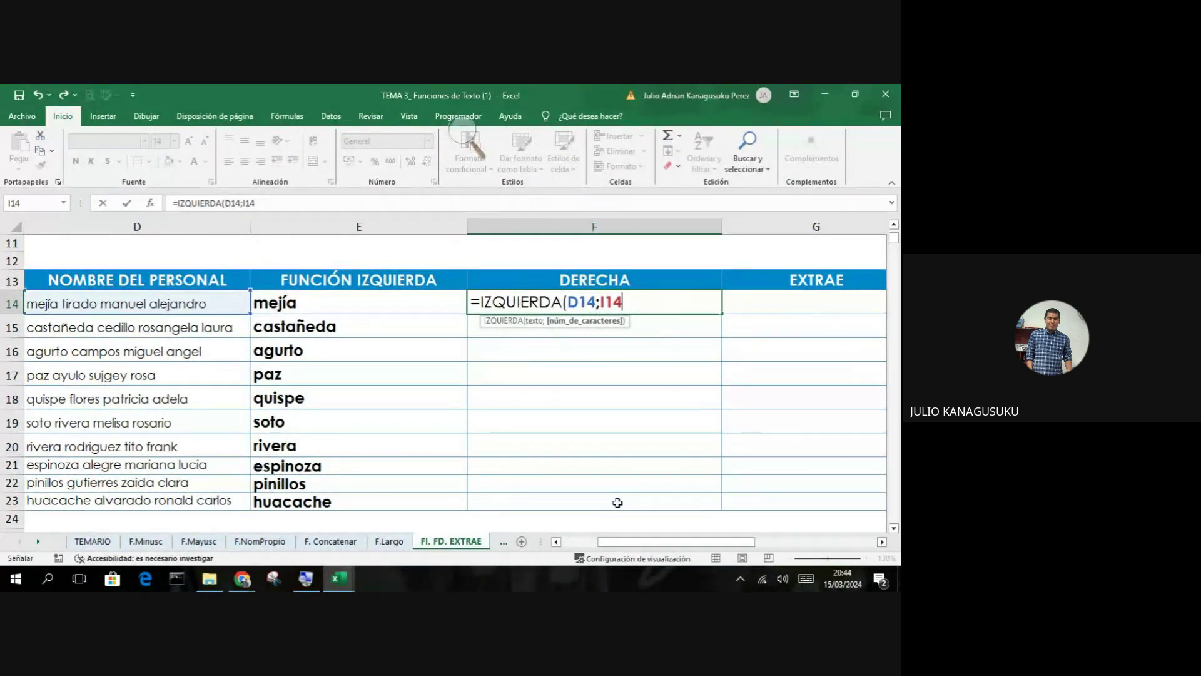
type(")")
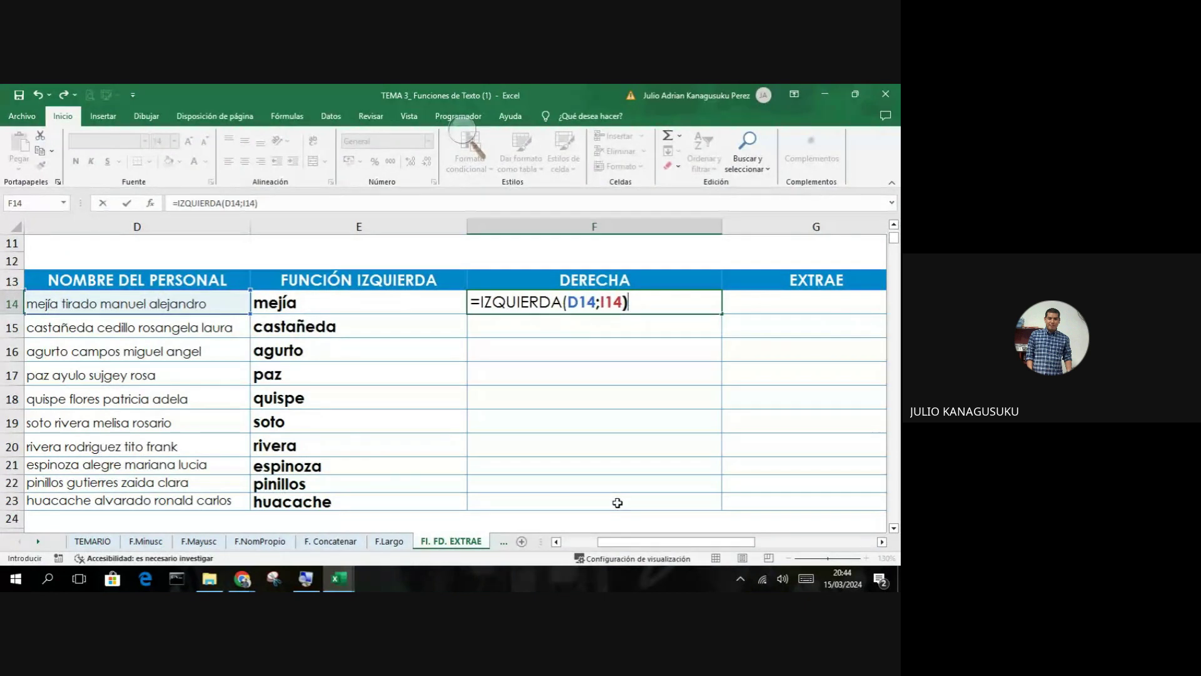
key("Return")
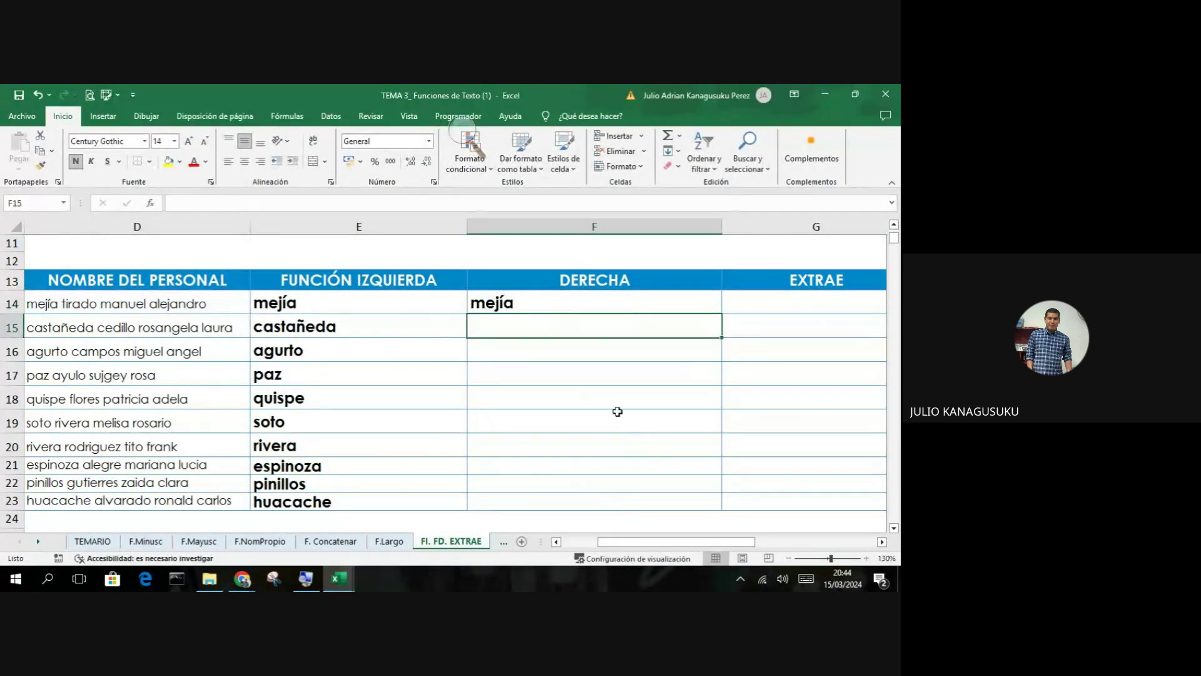
- Fill F14's formula down to F23 and check the copied results in F19 and F20
left_click(665, 309)
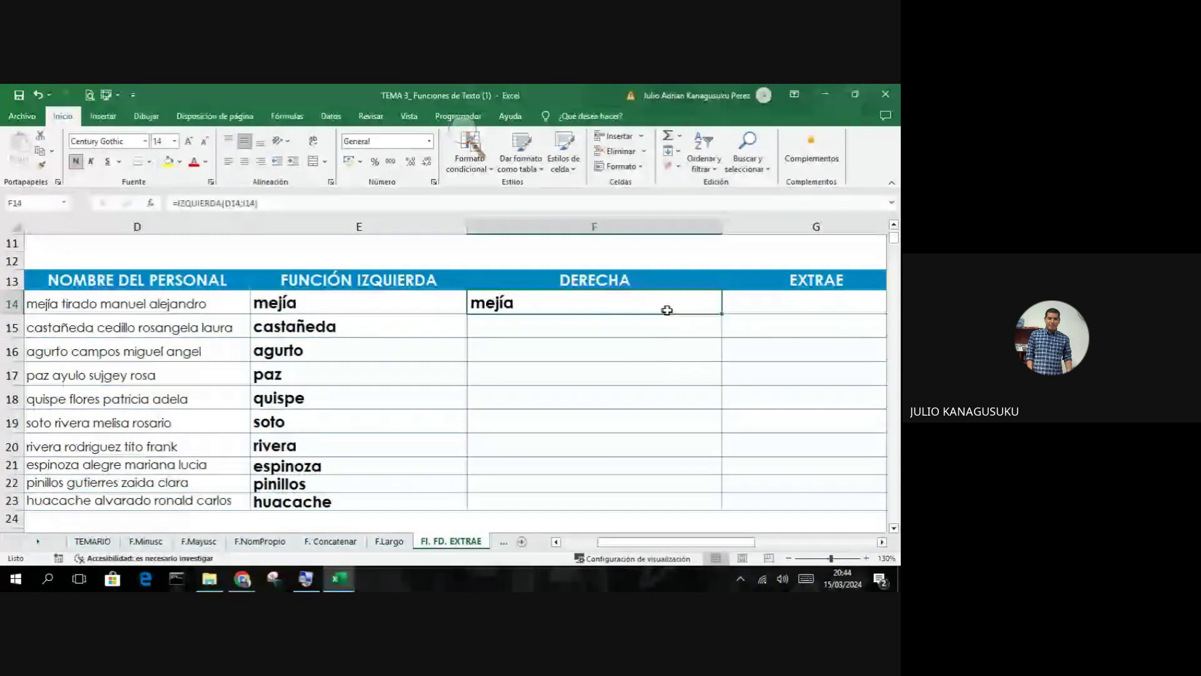
double_click(721, 316)
left_click(631, 424)
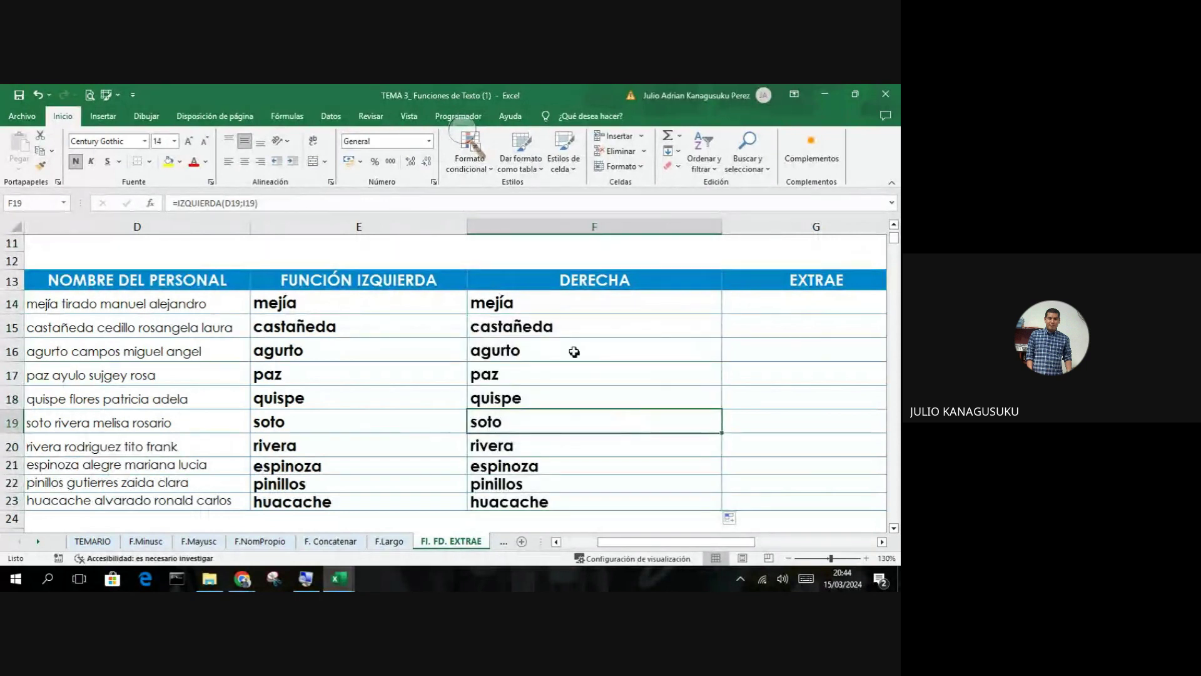
mouse_move(550, 302)
left_mouse_down()
mouse_move(555, 355)
mouse_move(532, 496)
left_mouse_up()
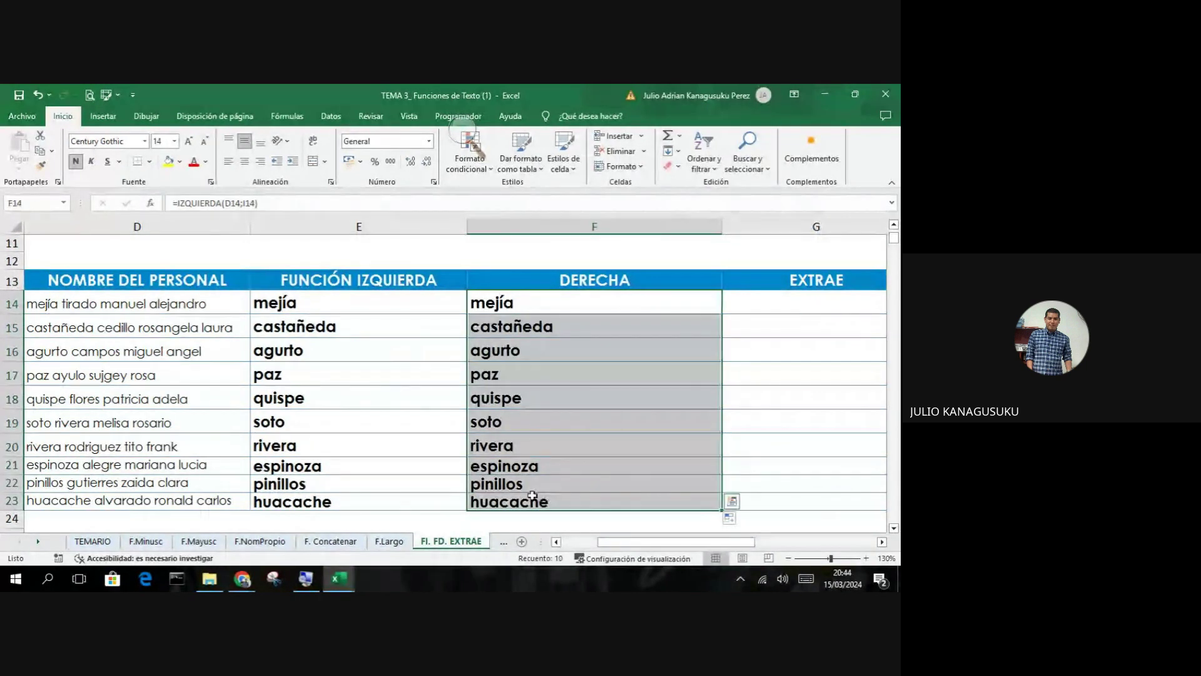
left_click(445, 464)
left_click(566, 445)
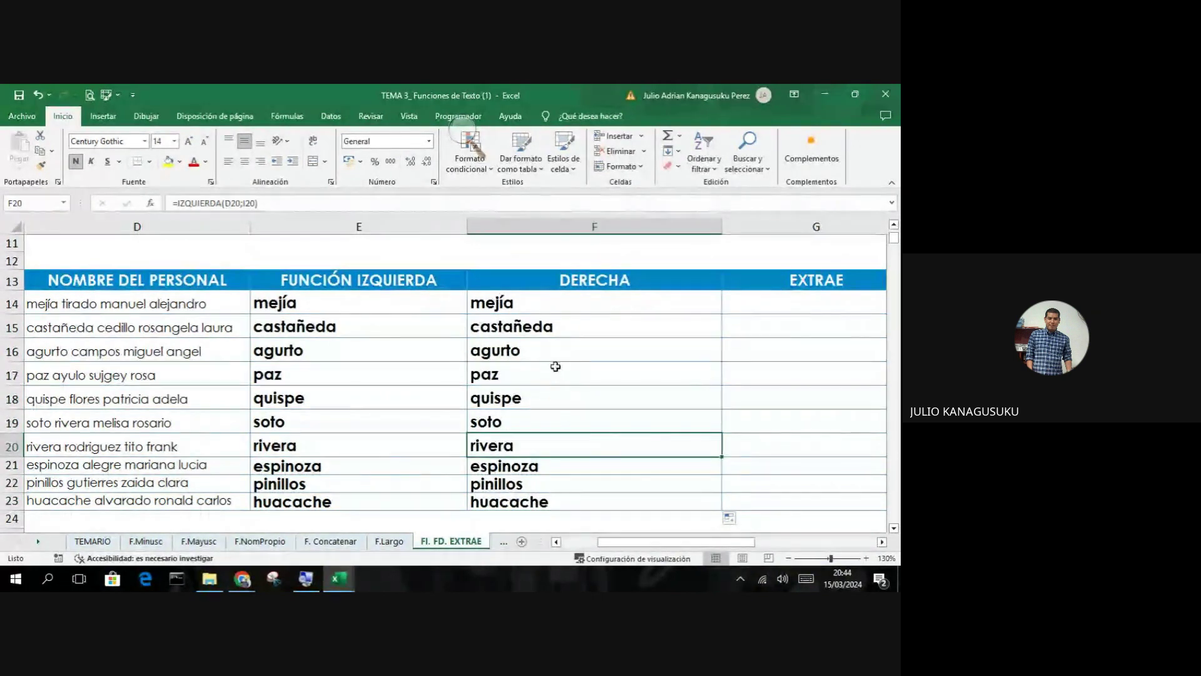
left_click_drag(568, 308, 577, 505)
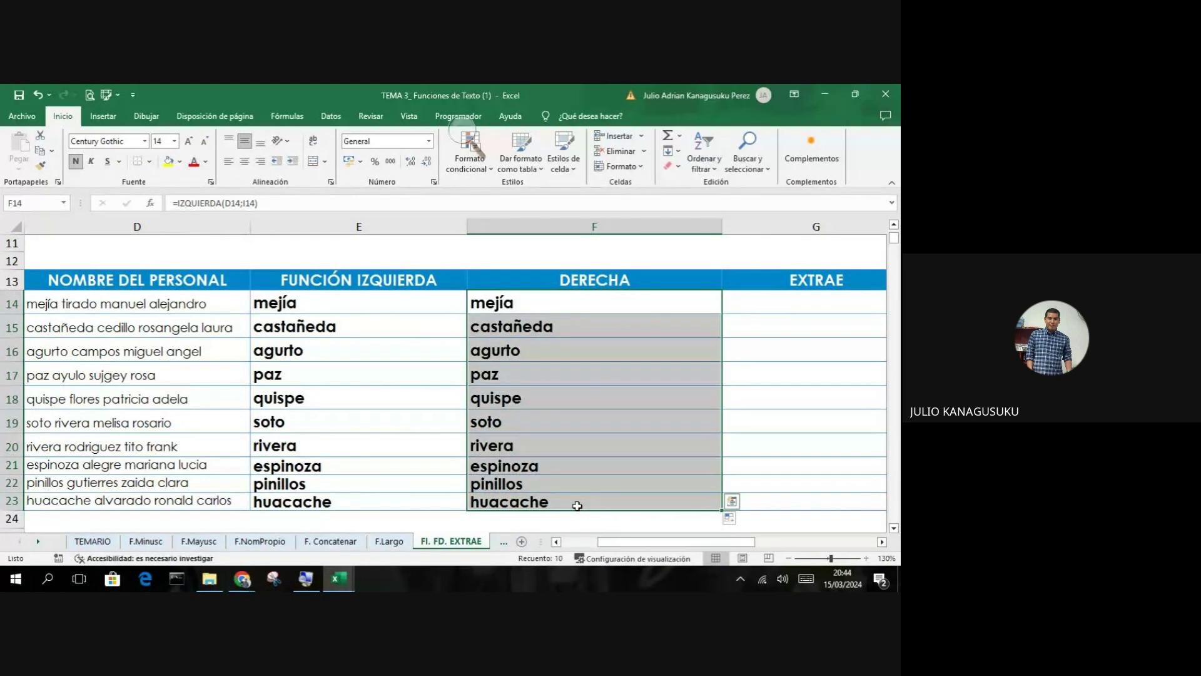
- Copy E14:E23 and paste it back as plain values
key("super+plus")
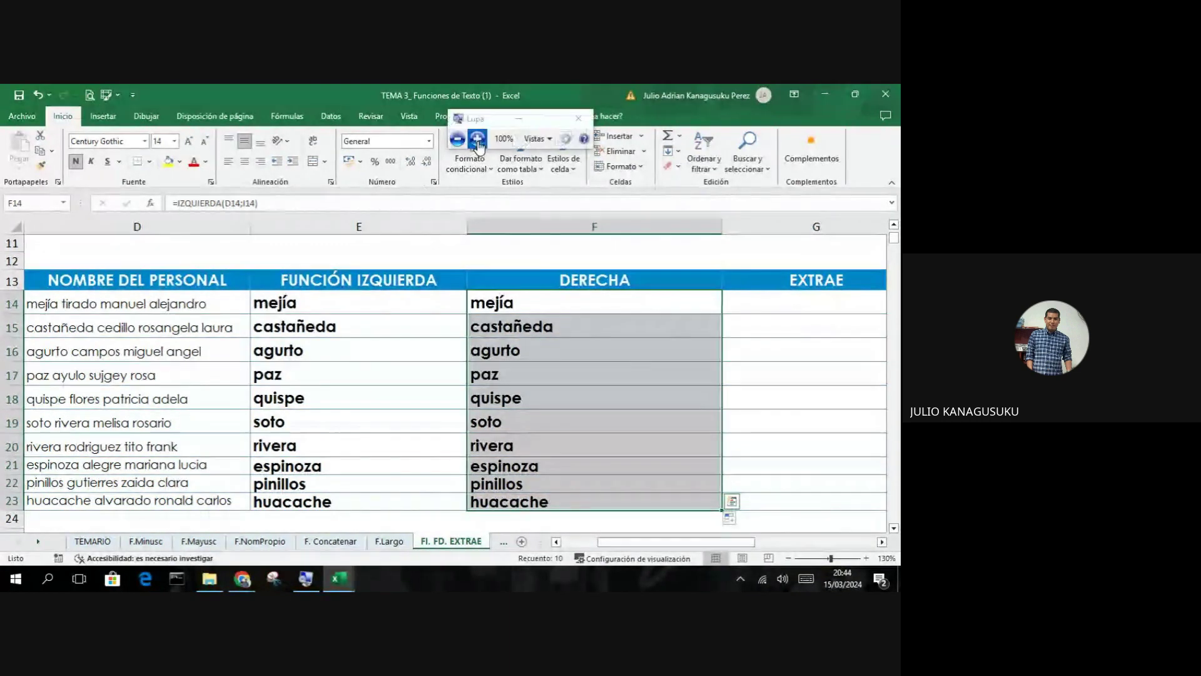
left_click(478, 138)
left_click(474, 150)
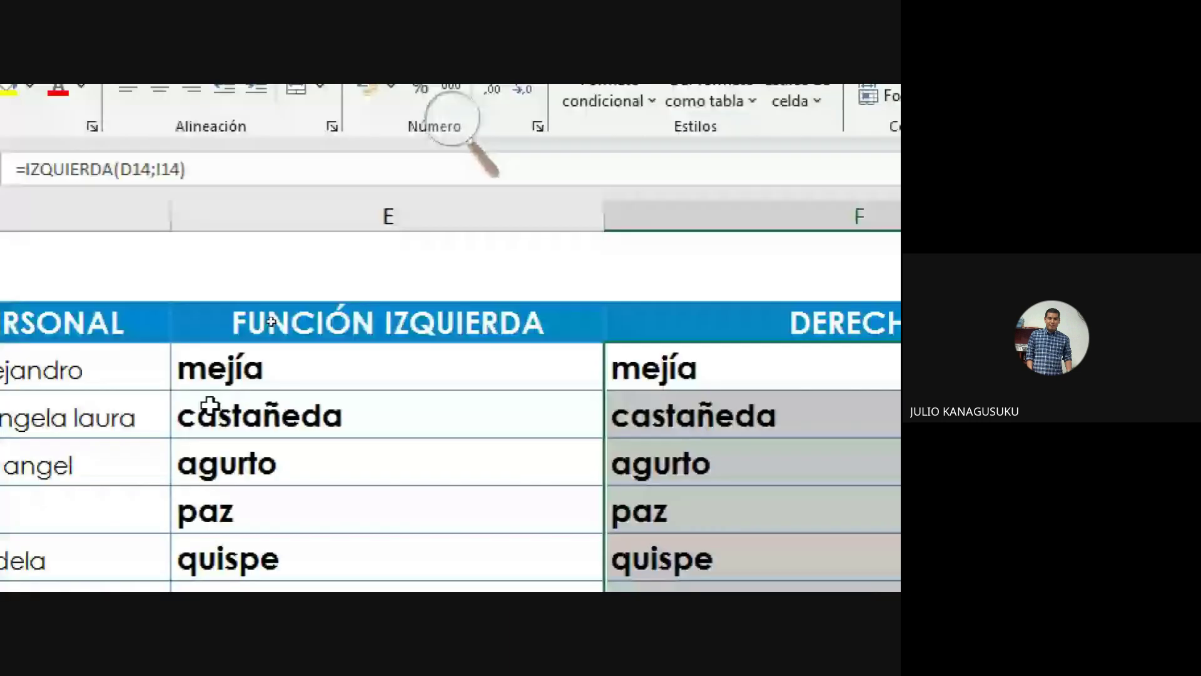
left_click(279, 381)
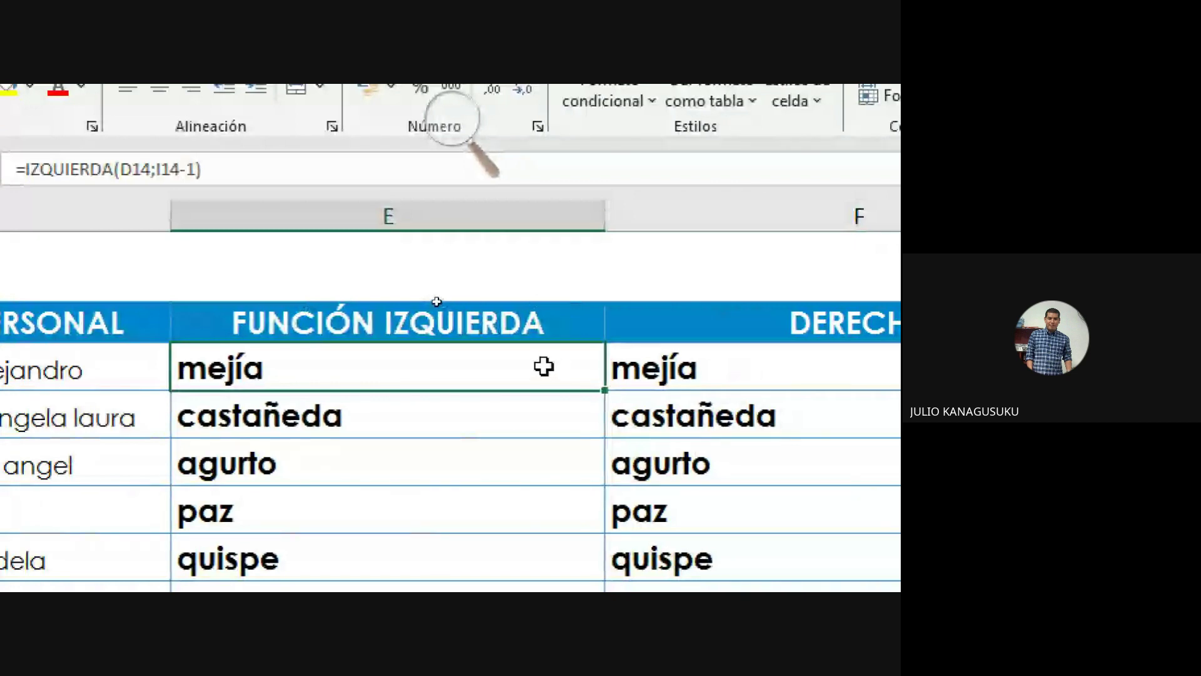
mouse_move(547, 370)
left_mouse_down()
mouse_move(518, 567)
mouse_move(497, 518)
left_mouse_up()
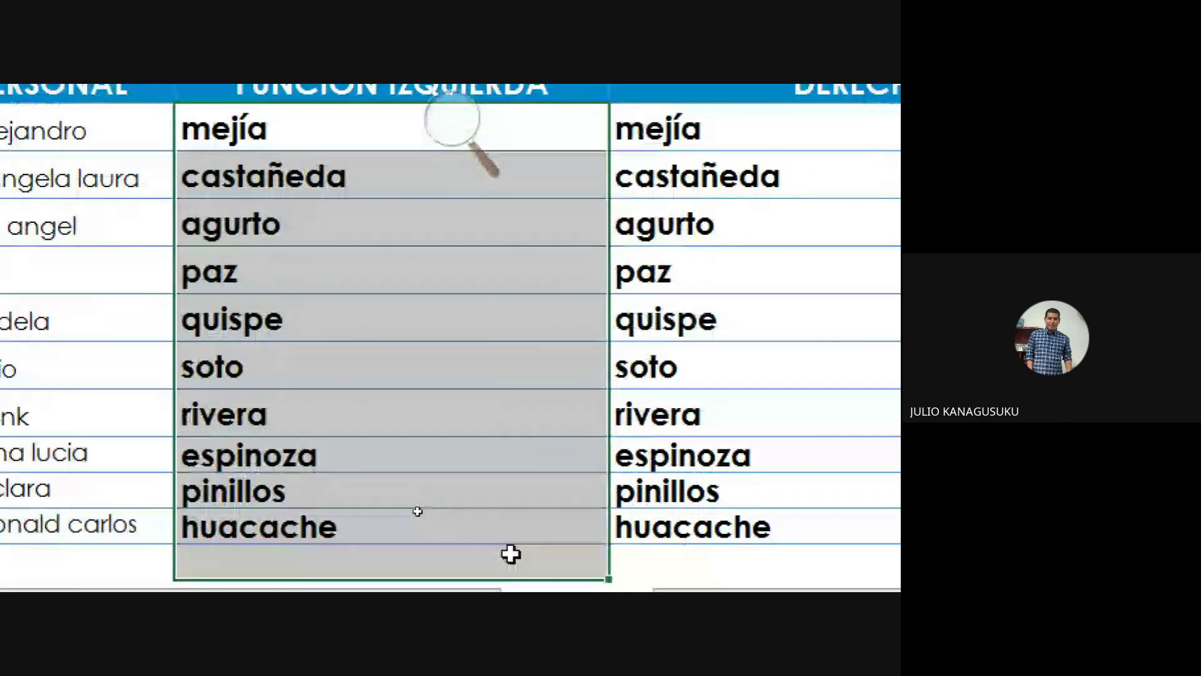
key("ctrl+c")
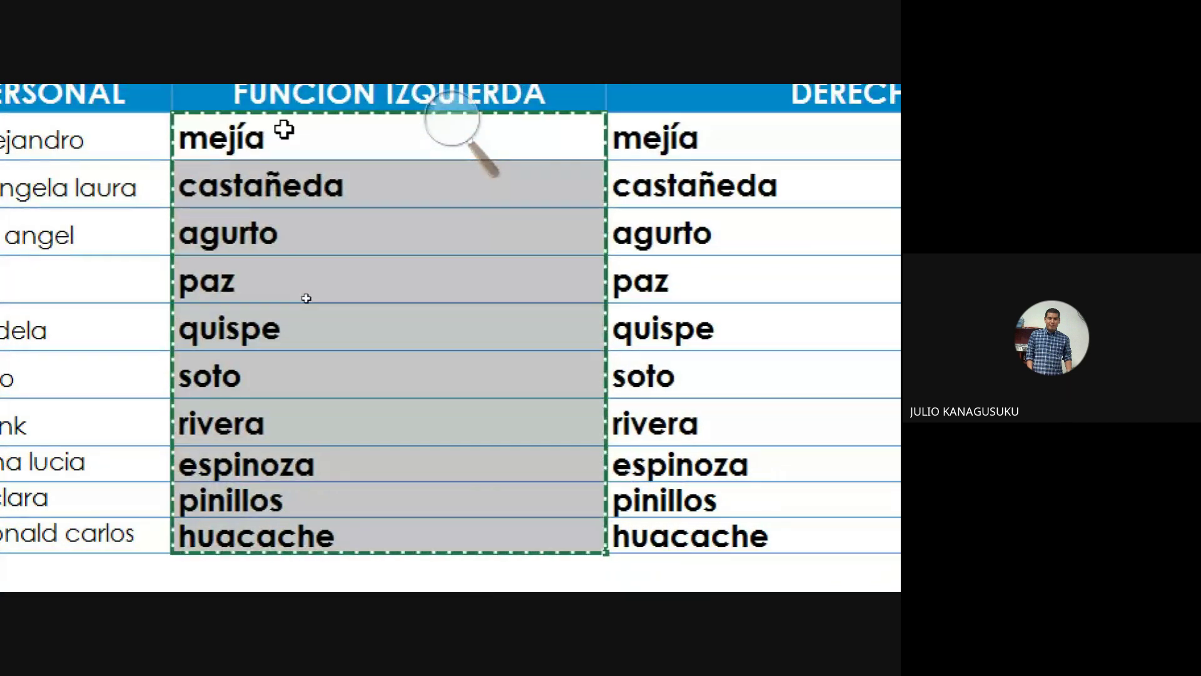
right_click(294, 139)
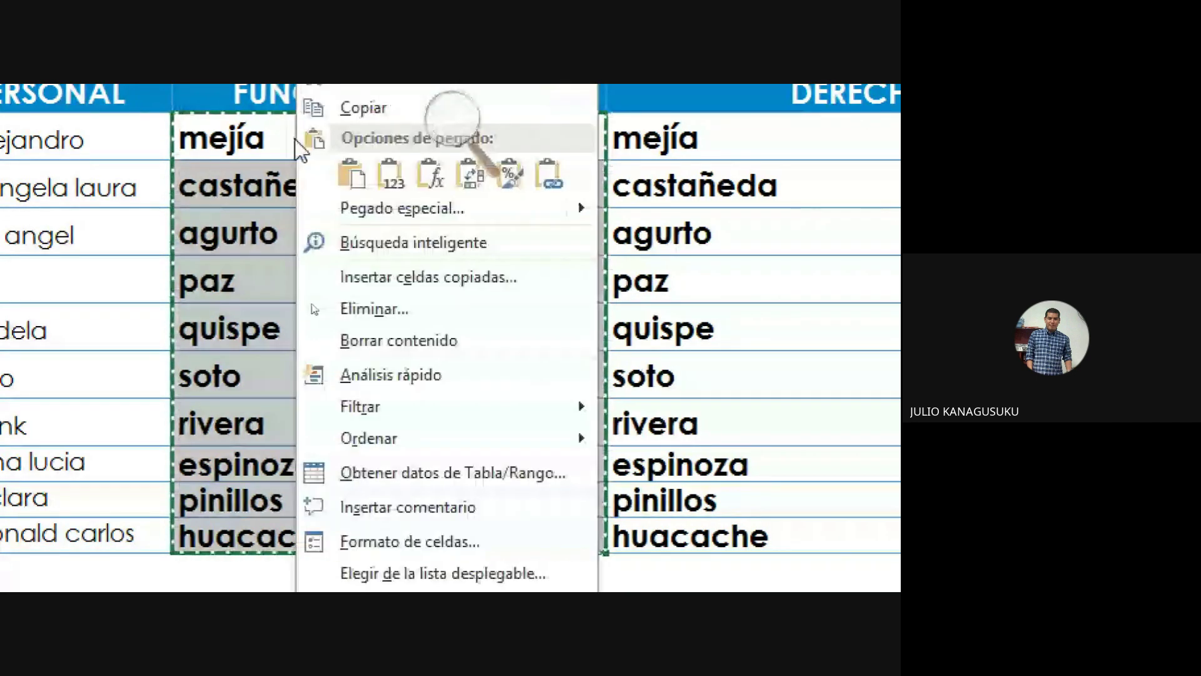
left_click(389, 180)
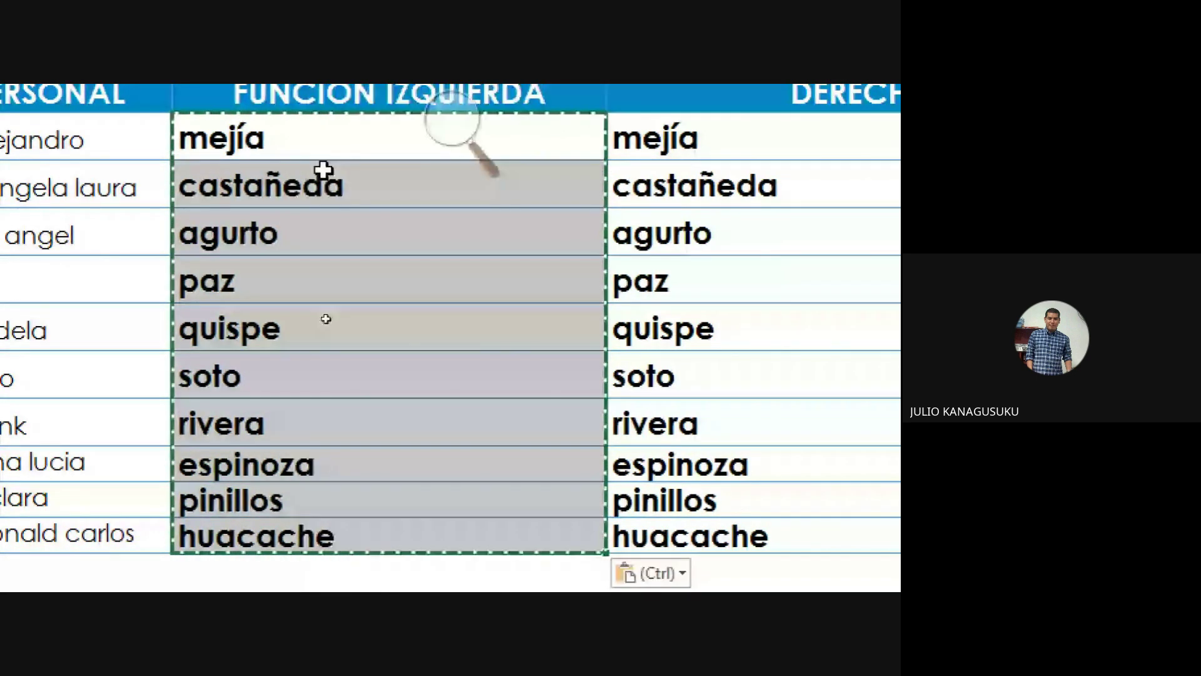
left_click(324, 169)
- Copy the DERECHA surnames in F14:F23 with Copiar
left_click(599, 174)
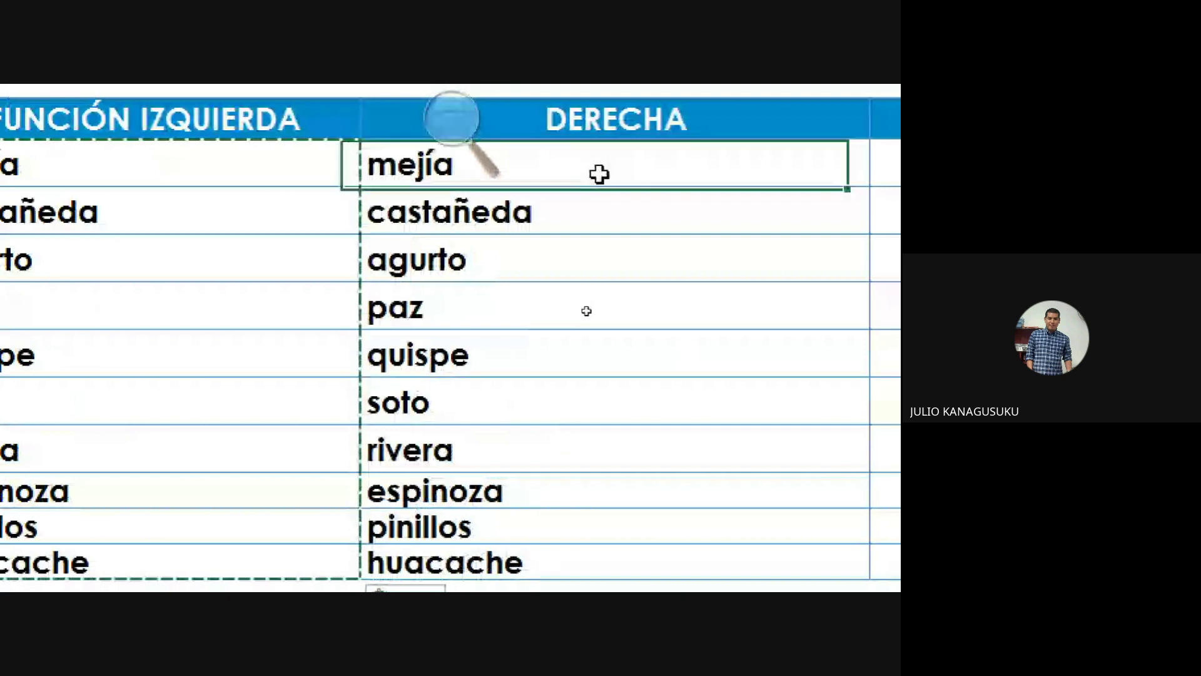
left_click_drag(599, 174, 576, 549)
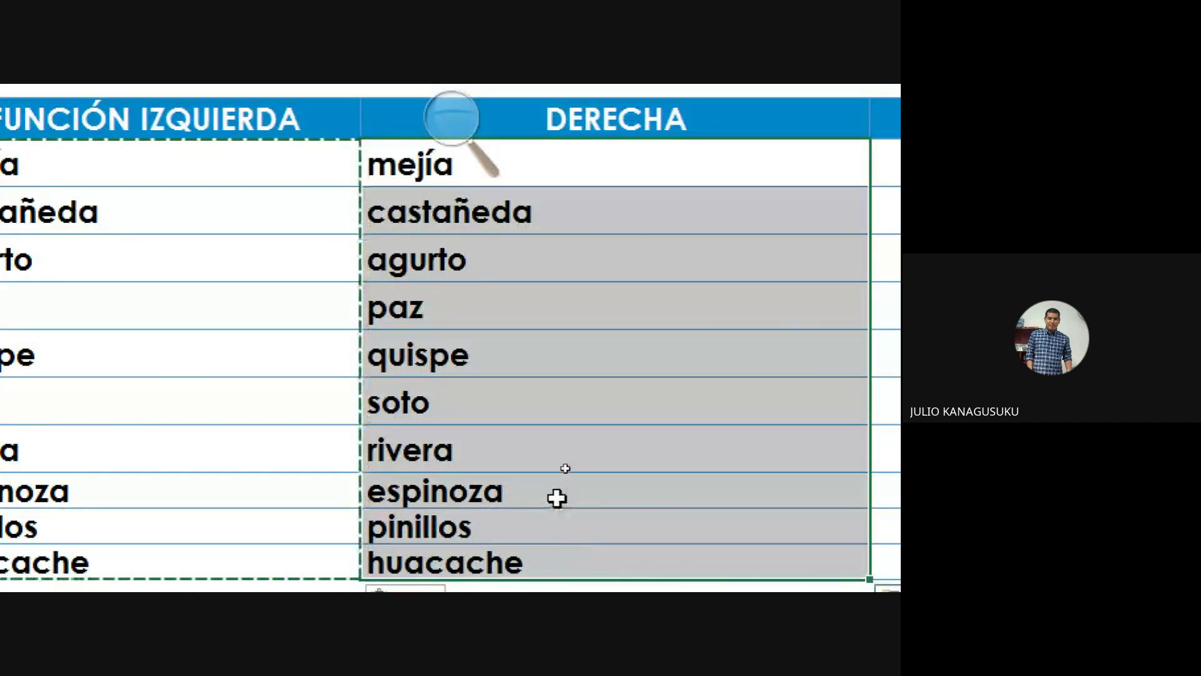
right_click(525, 175)
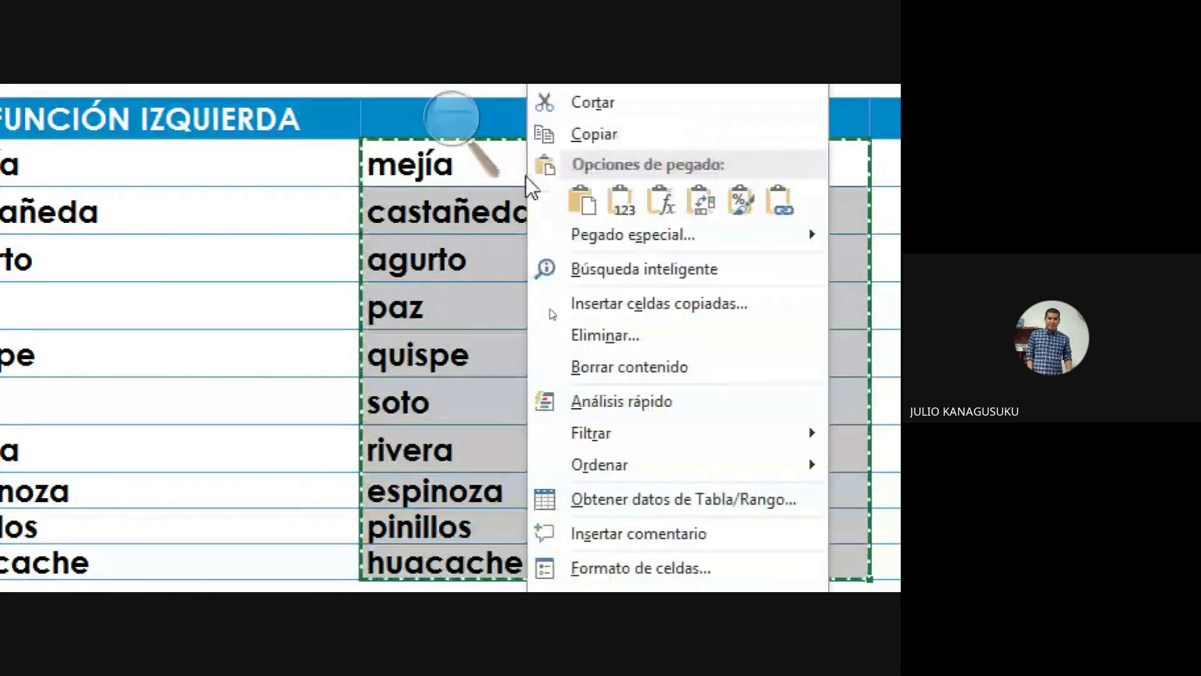
left_click(617, 199)
left_click(316, 241)
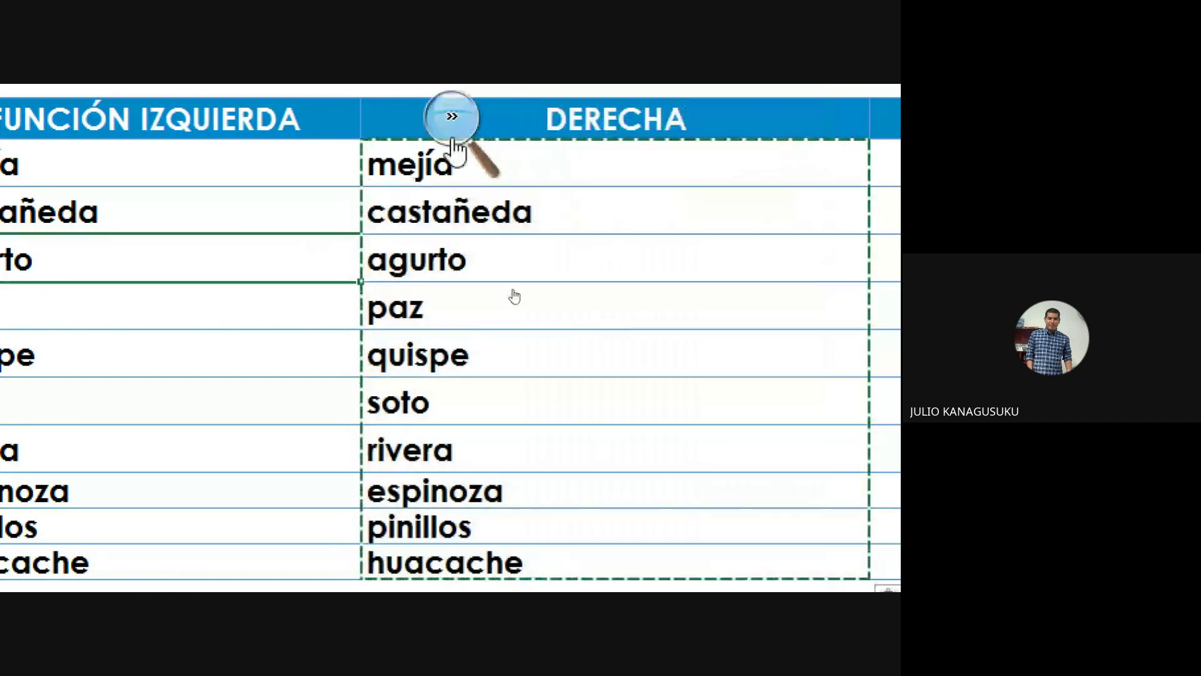
left_click(323, 216)
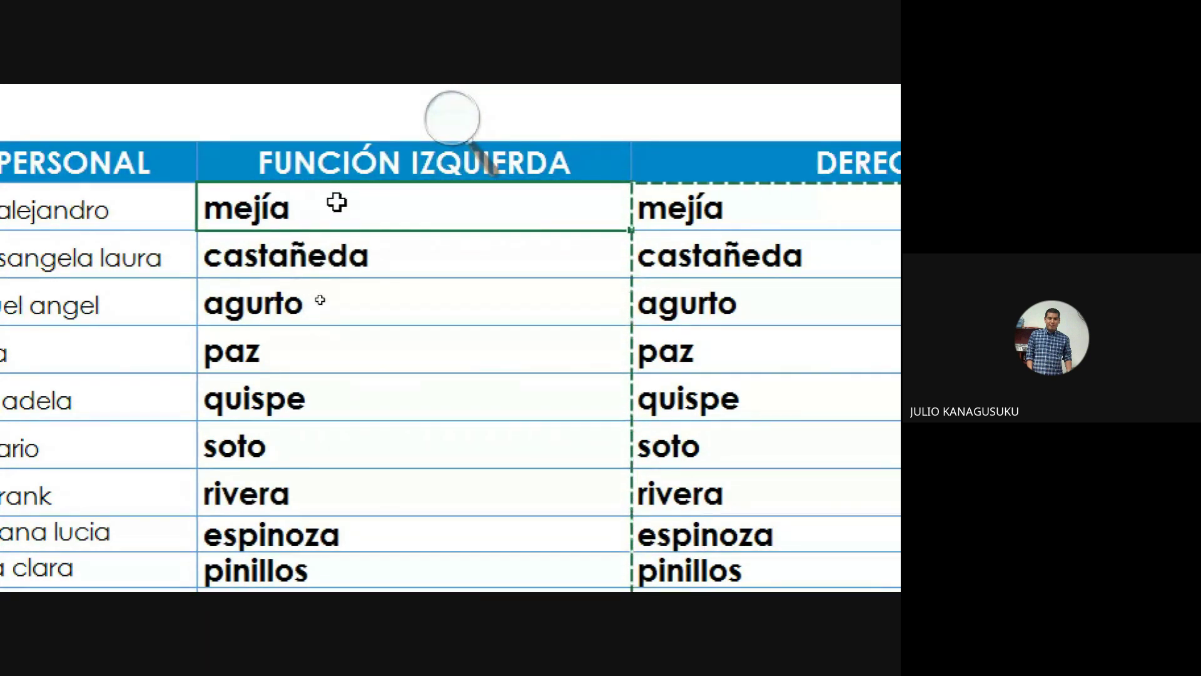
double_click(309, 214)
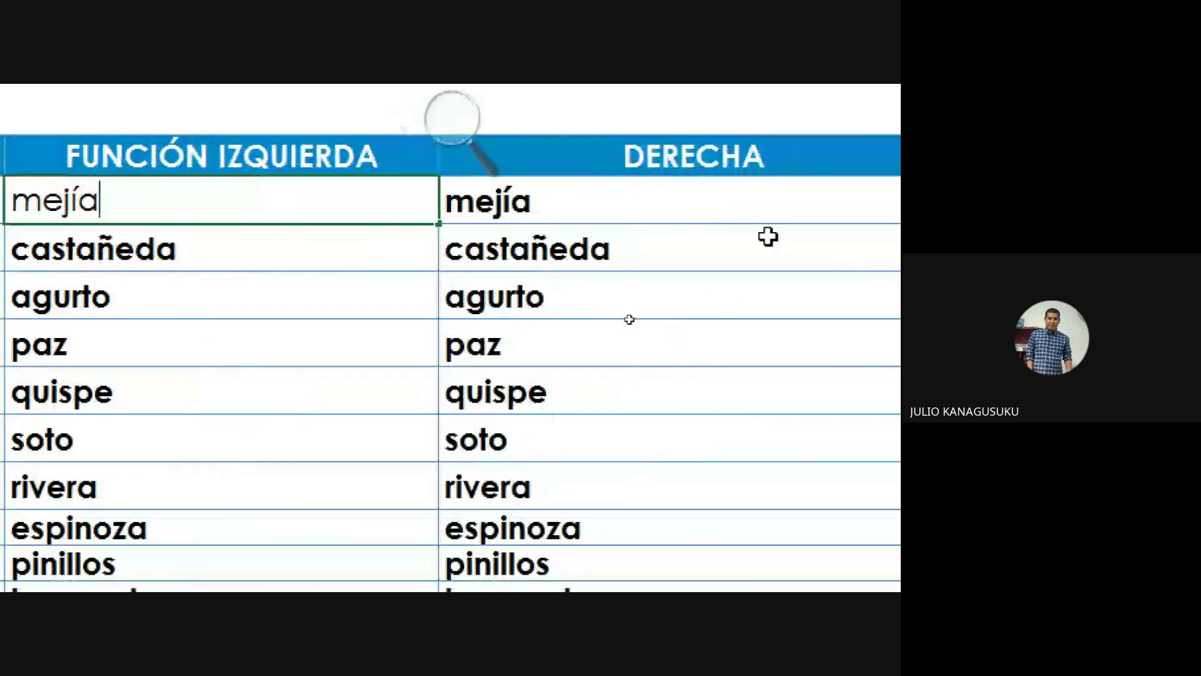
left_click(582, 207)
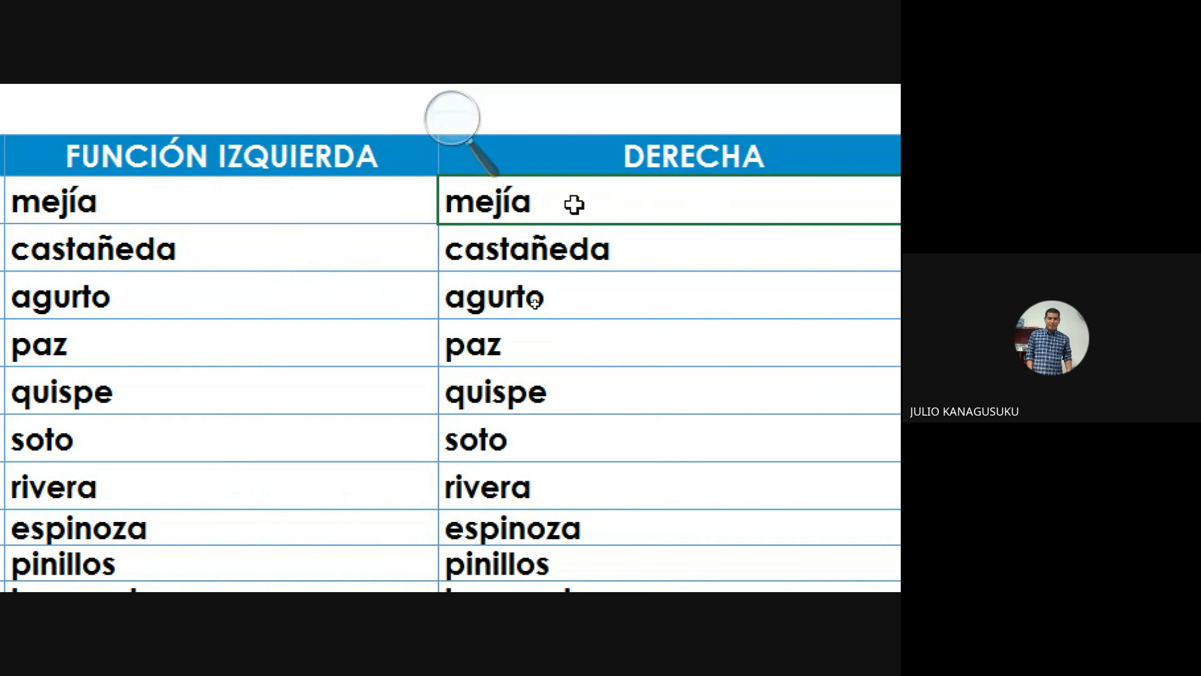
double_click(573, 205)
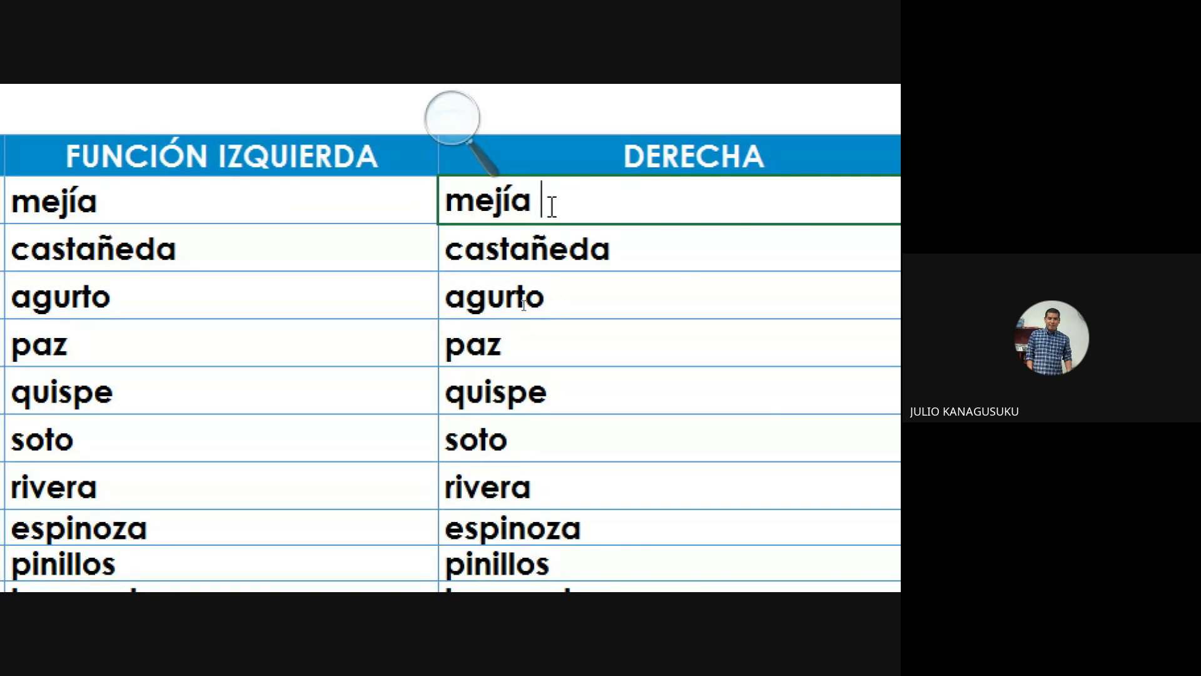
double_click(131, 202)
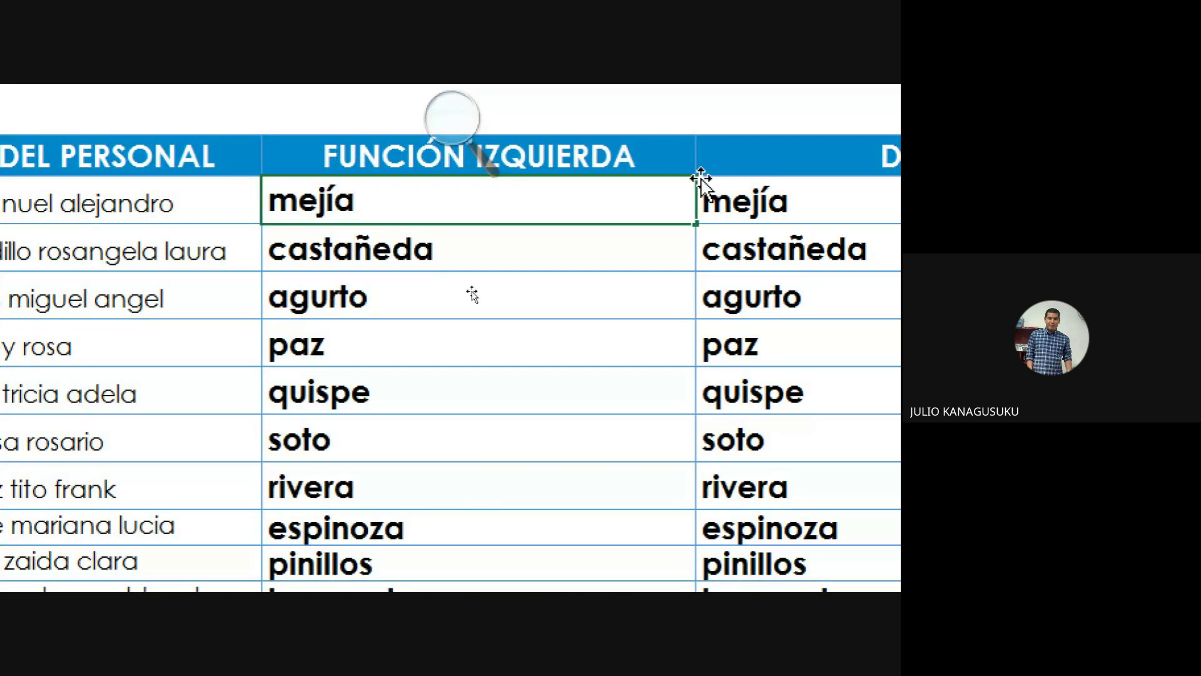
double_click(719, 182)
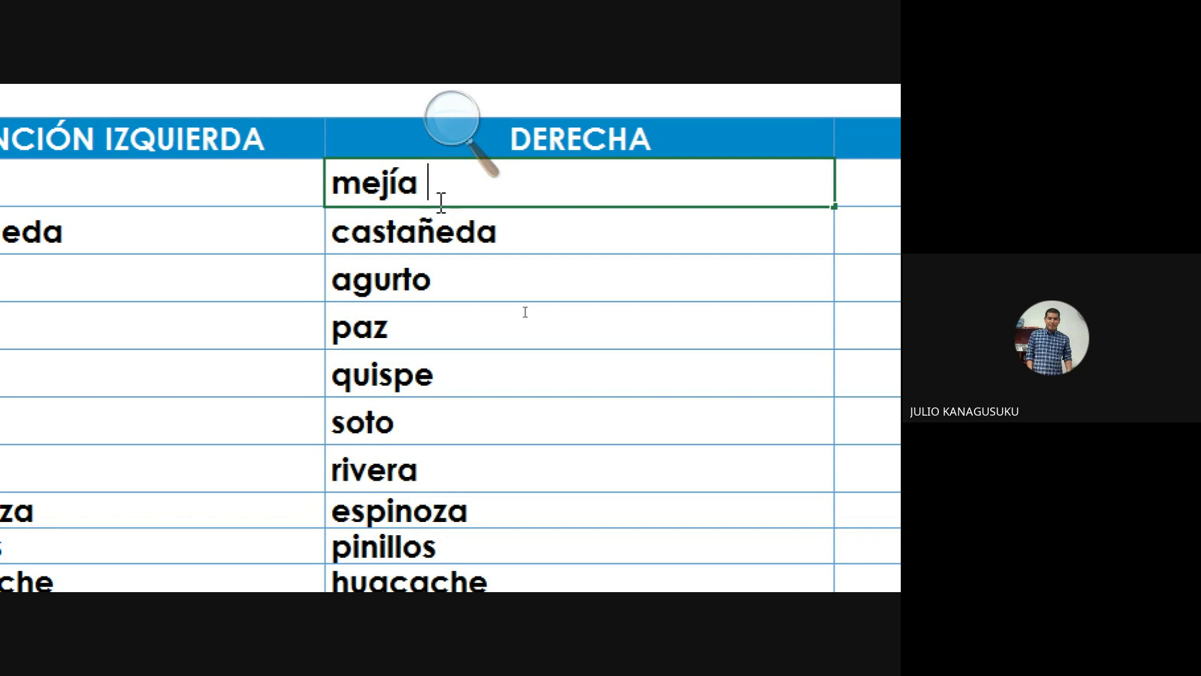
key("Return")
left_click(91, 251)
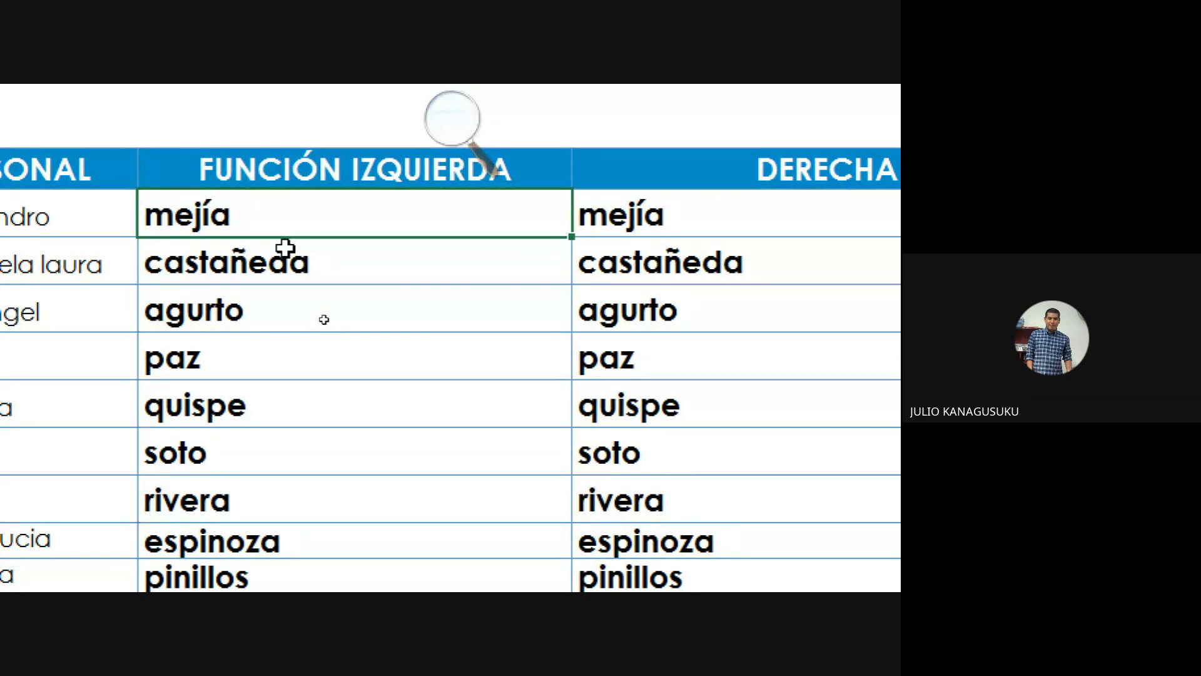
- Delete the contents of F14:F23 and E14:E23, leaving the staff names in column D
left_click(456, 147)
left_click(454, 144)
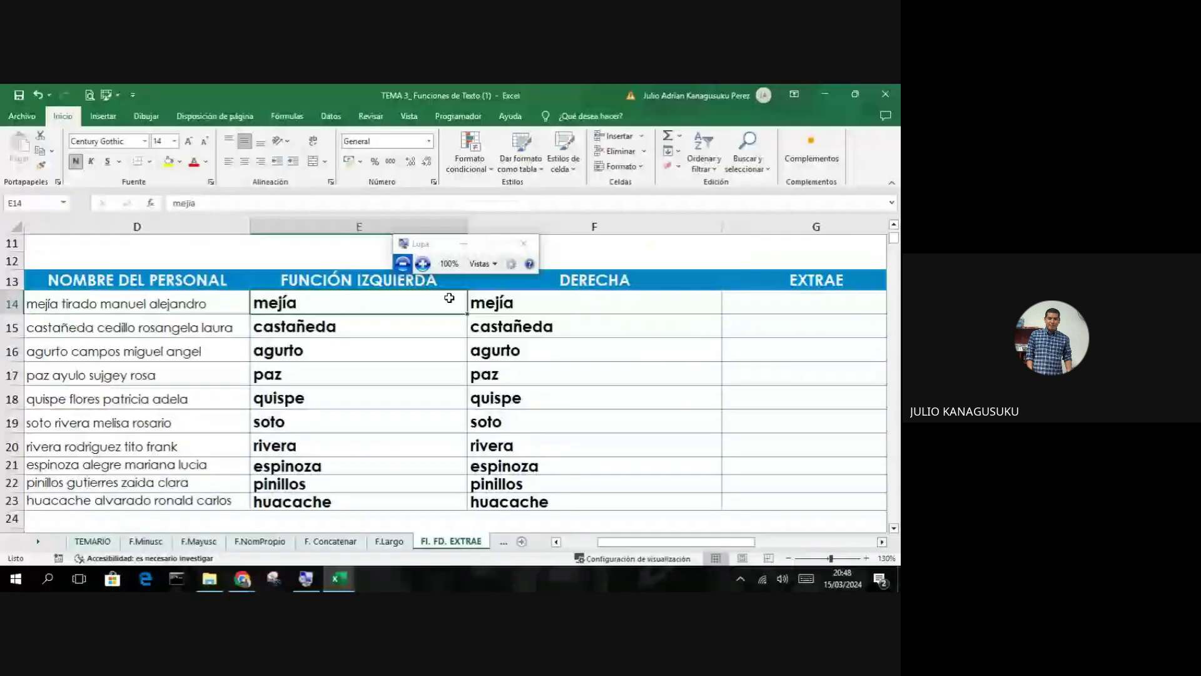
left_click_drag(515, 306, 519, 491)
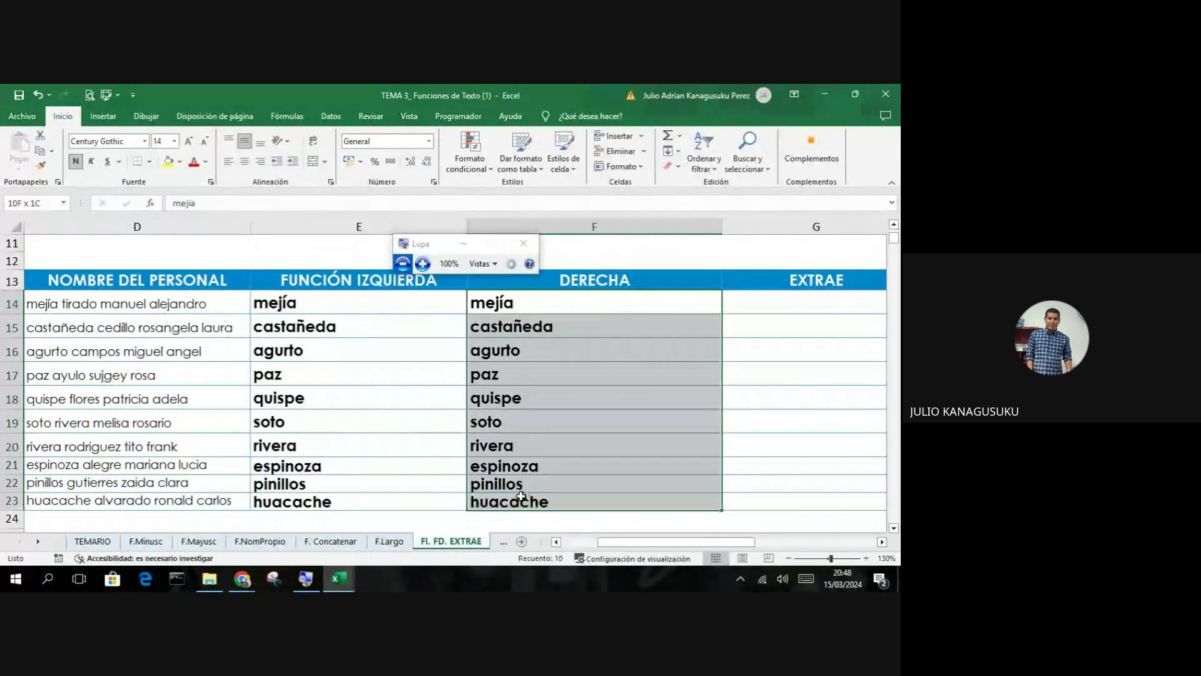
key("Delete")
left_click_drag(332, 303, 322, 499)
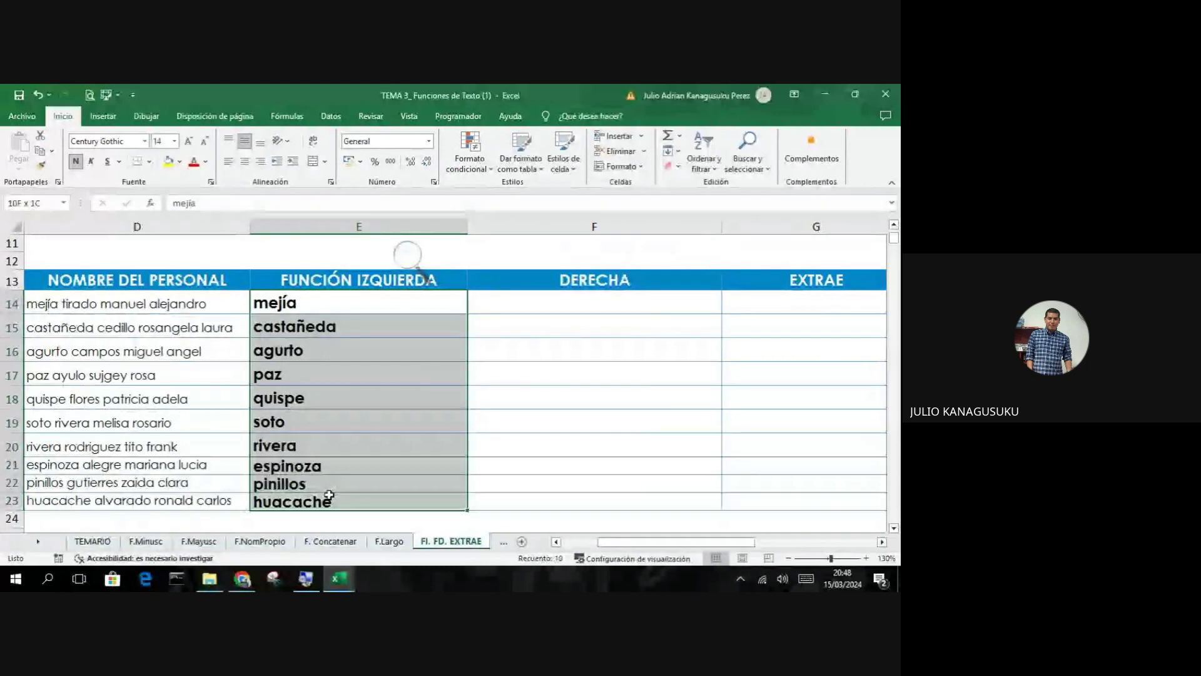
key("Delete")
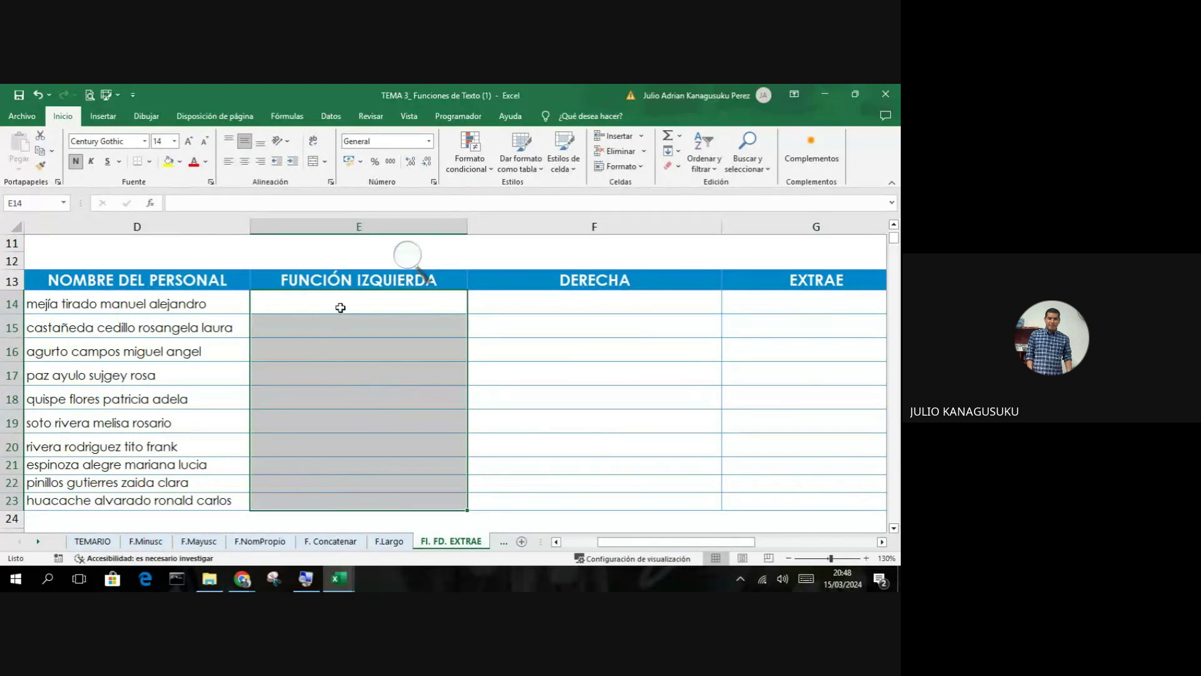
left_click(339, 308)
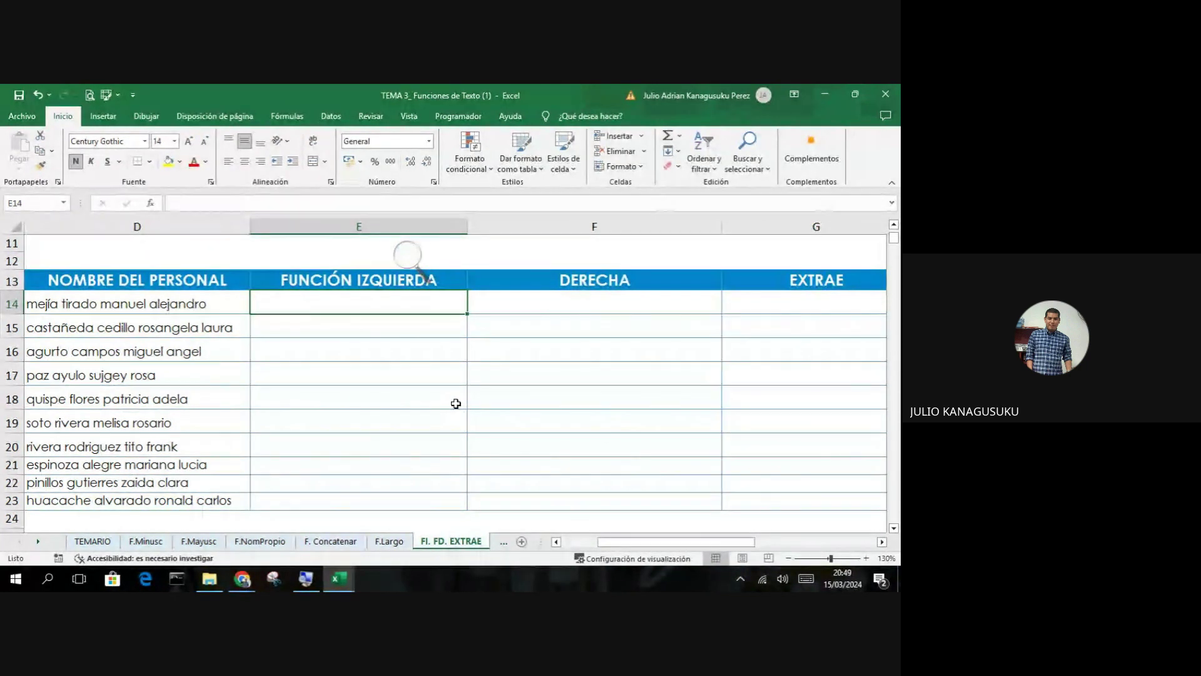
left_click(555, 542)
left_click_drag(591, 541, 593, 543)
left_click(164, 304)
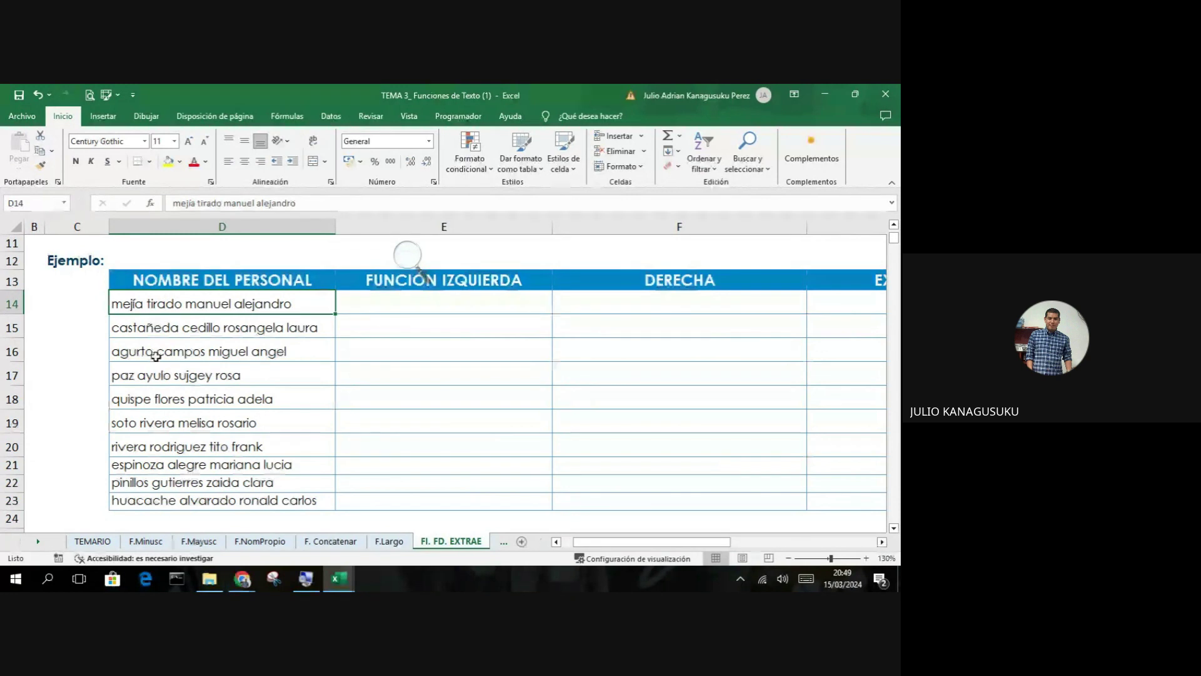
- Begin typing =IZQUIERDA(D14; in E14
left_click(485, 310)
type("=")
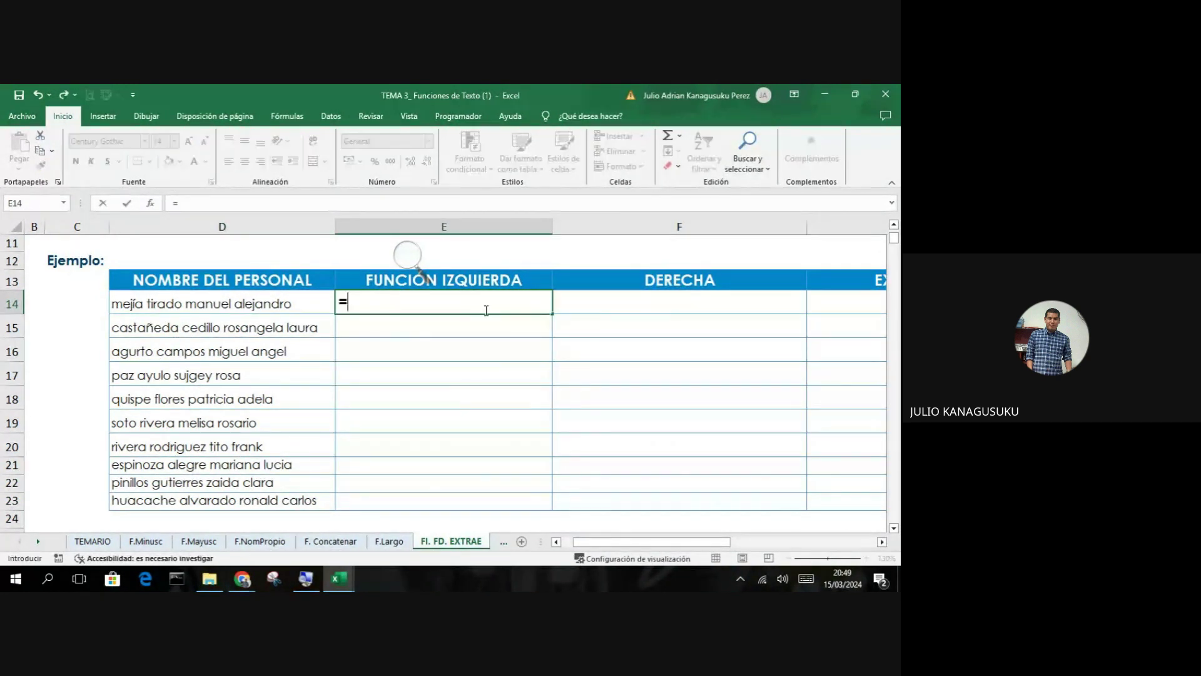
type("IZ")
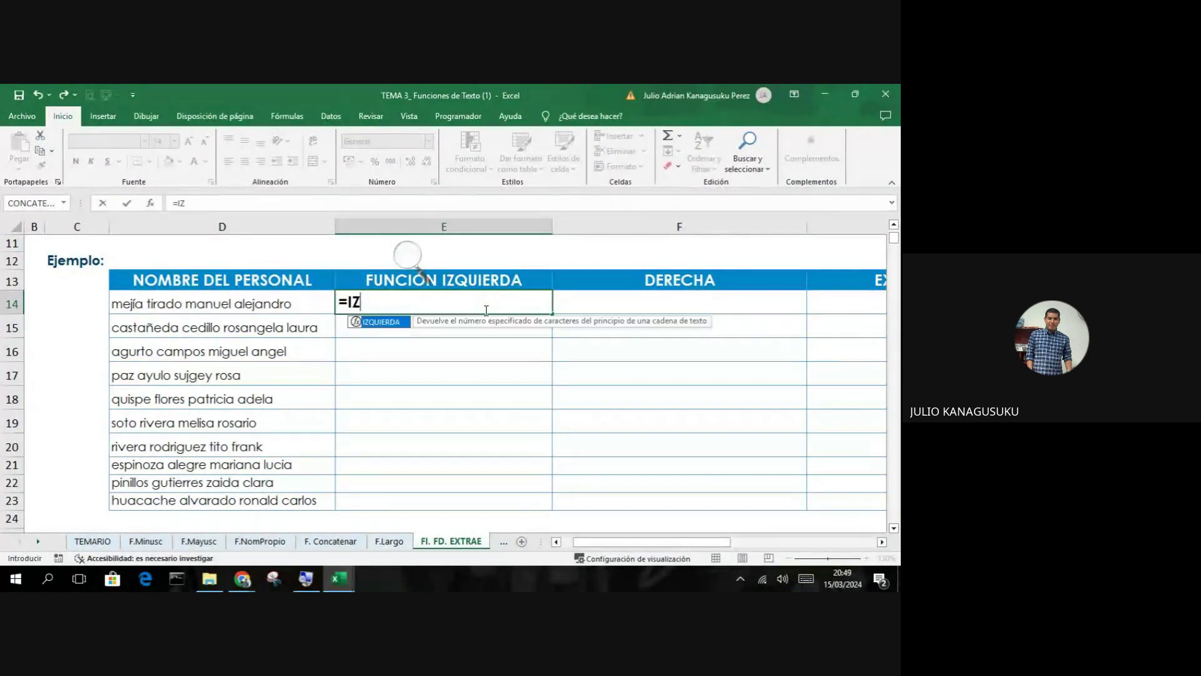
type("QUI")
scroll(480, 311, "up", 1)
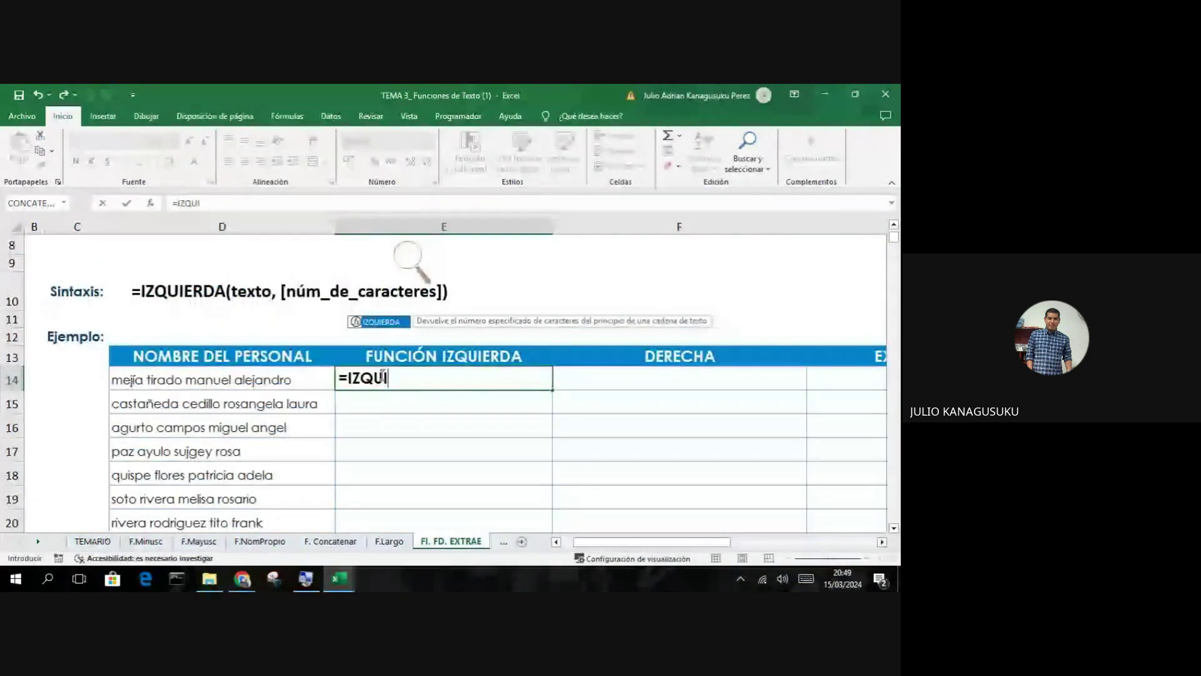
key("Tab")
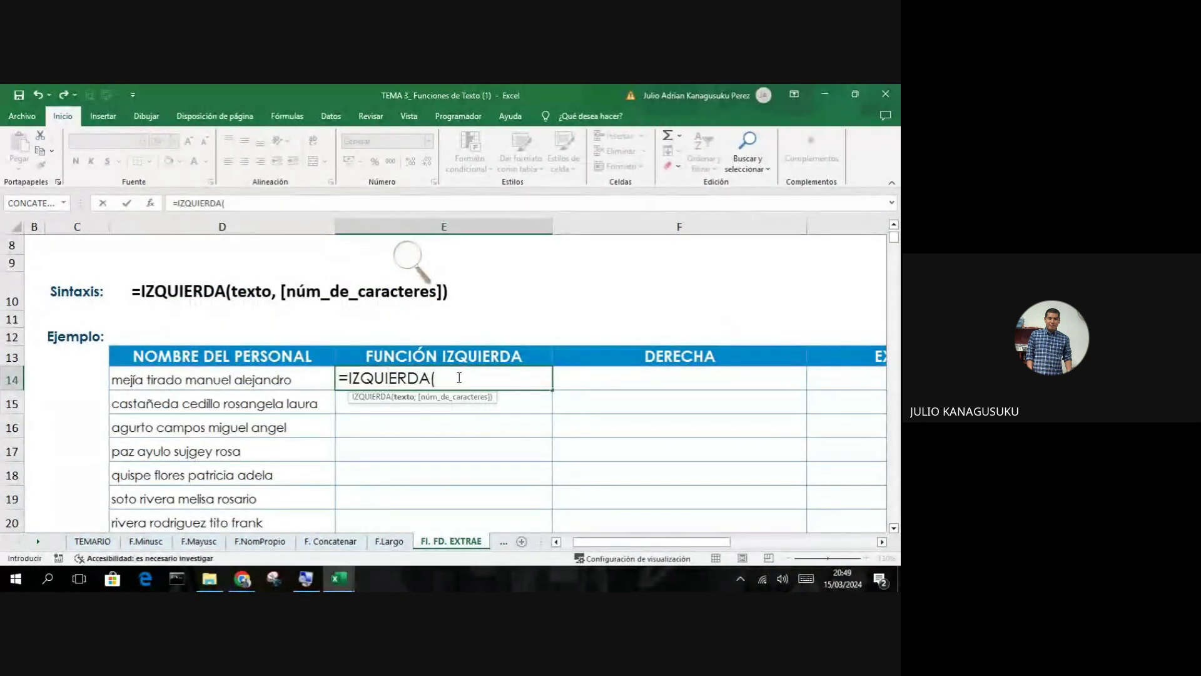
left_click(233, 379)
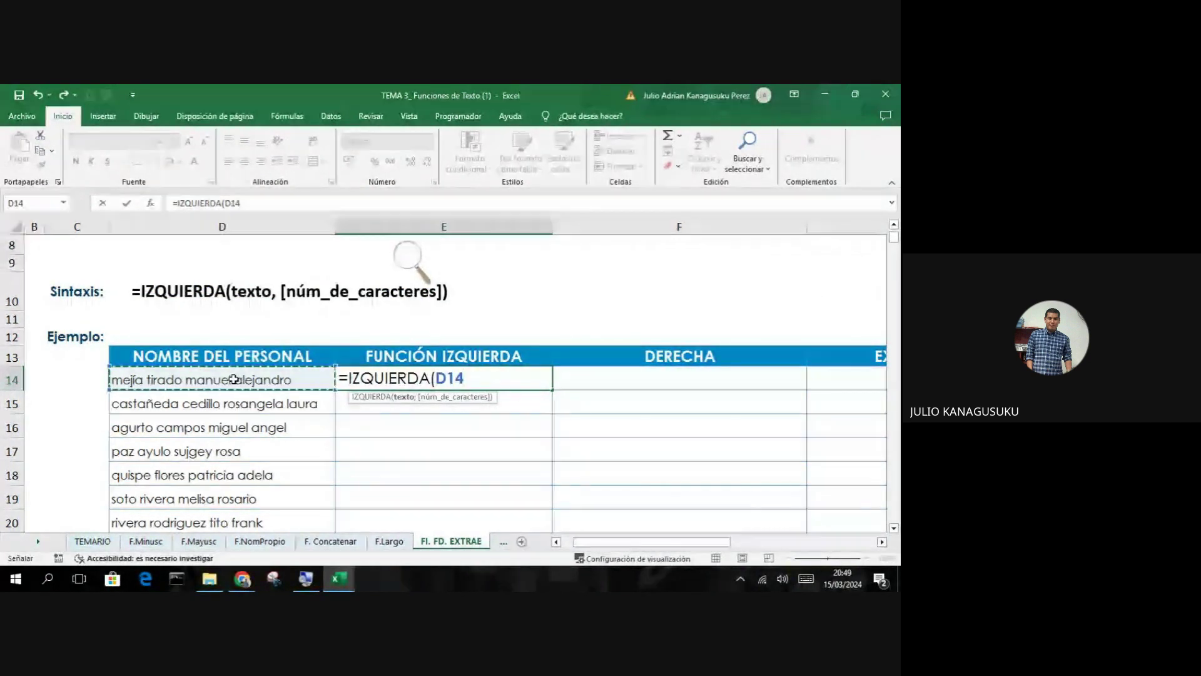
type(";")
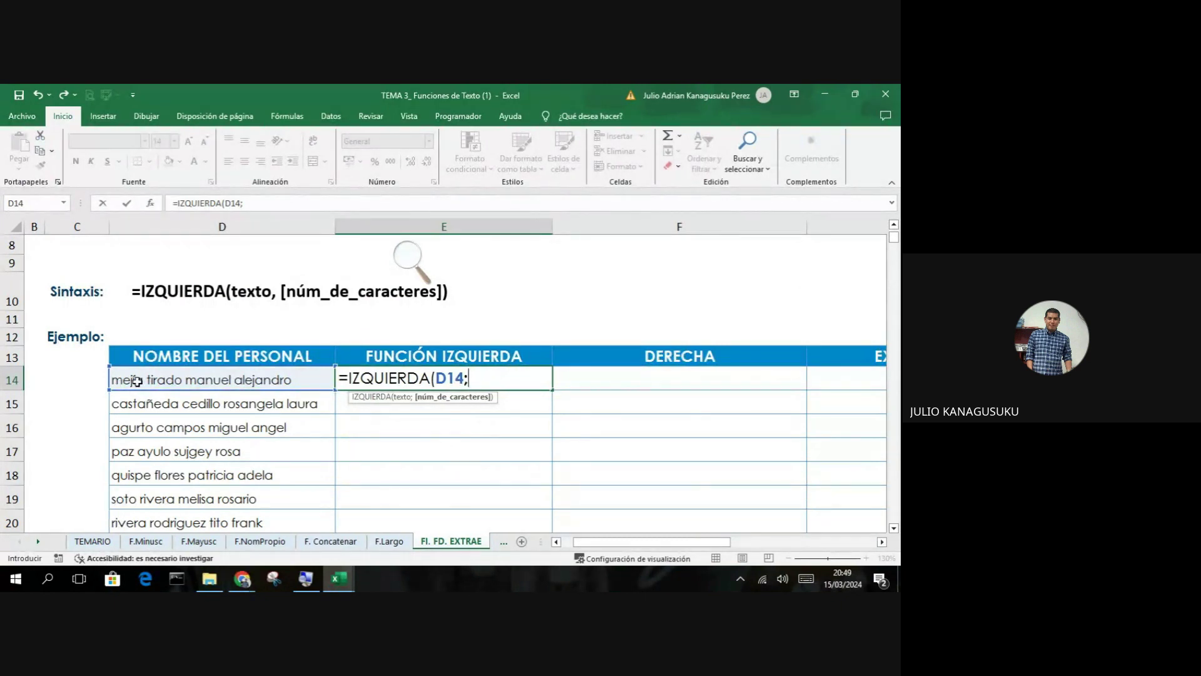
left_click(408, 256)
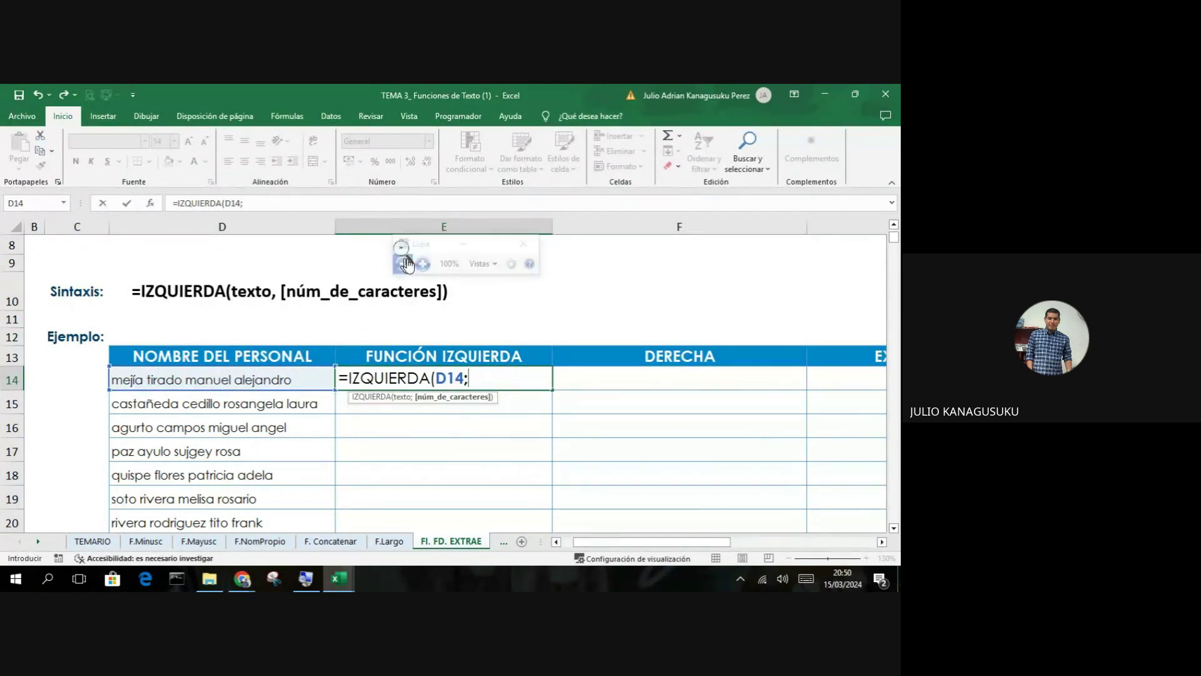
left_click(422, 265)
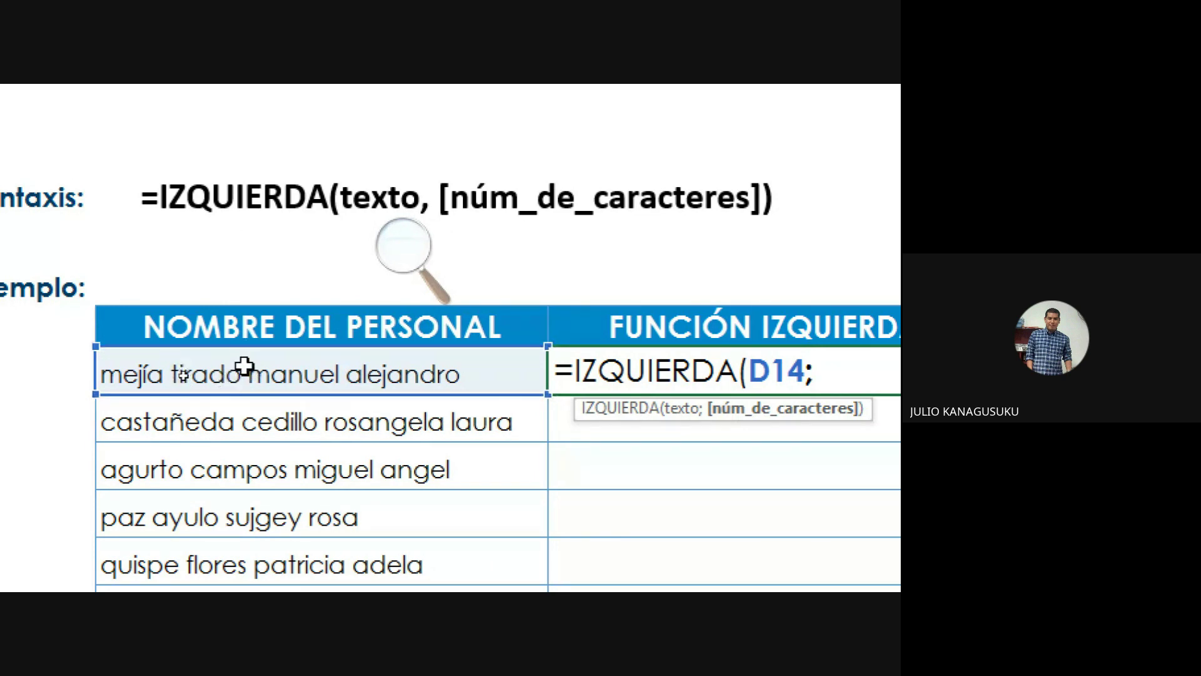
left_click(398, 269)
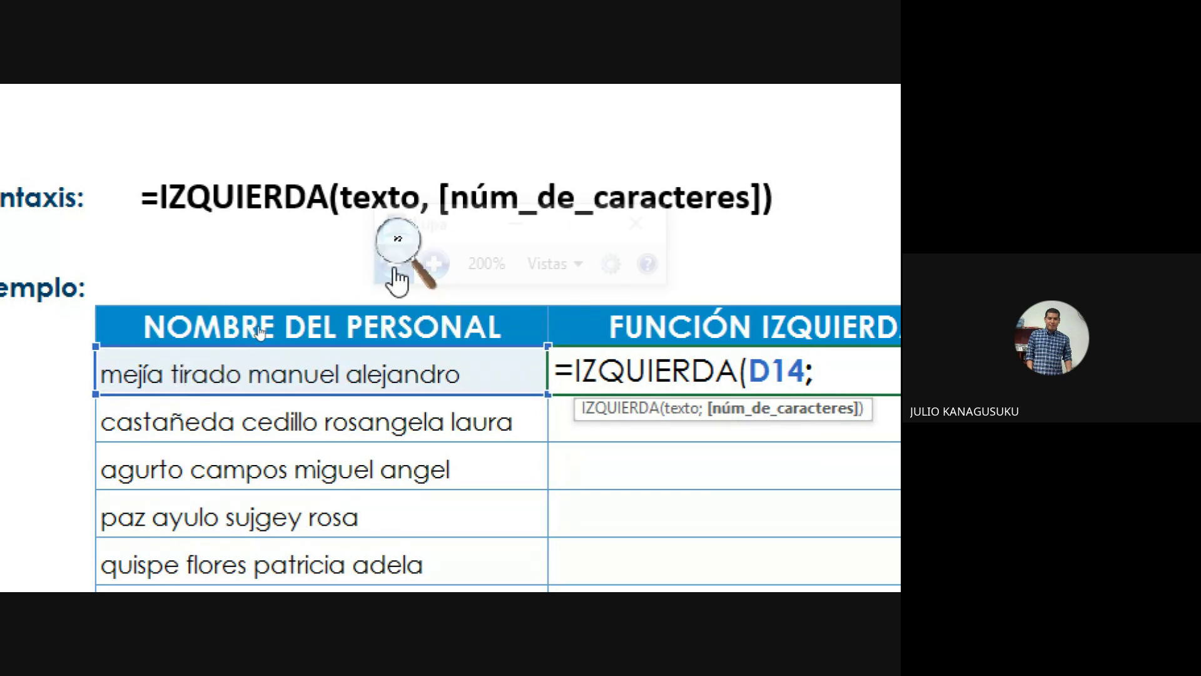
left_click(394, 268)
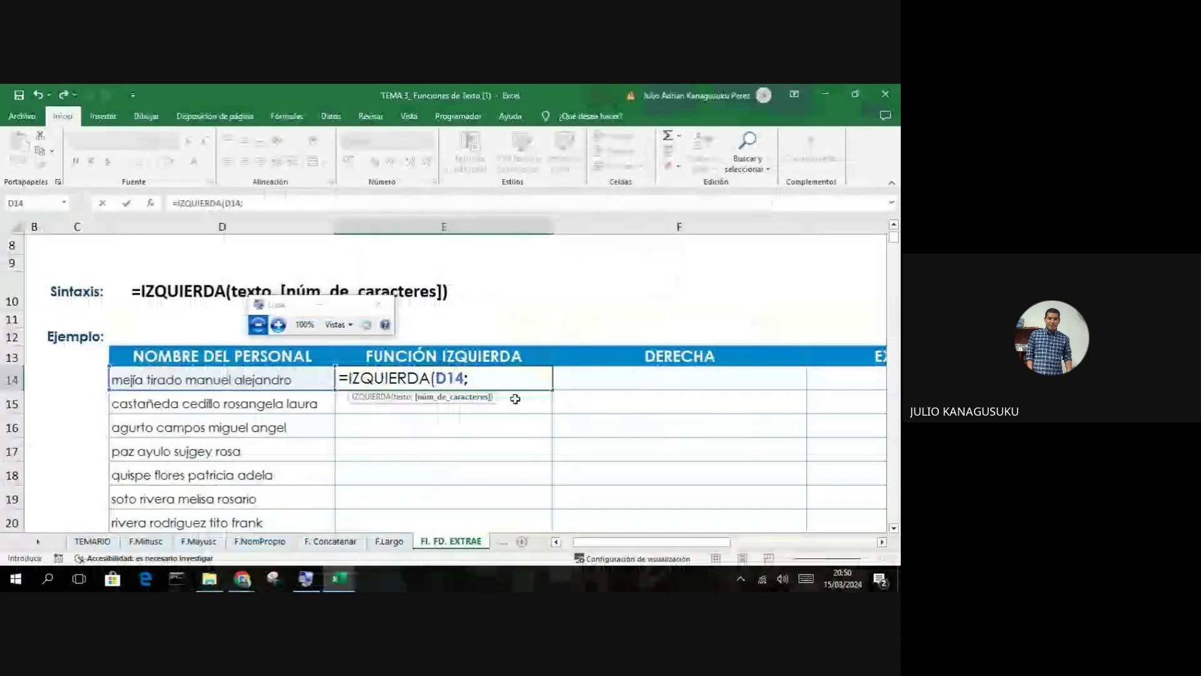
- Finish E14 as =IZQUIERDA(D14;J14-1) and fill it down to E23
left_click(880, 545)
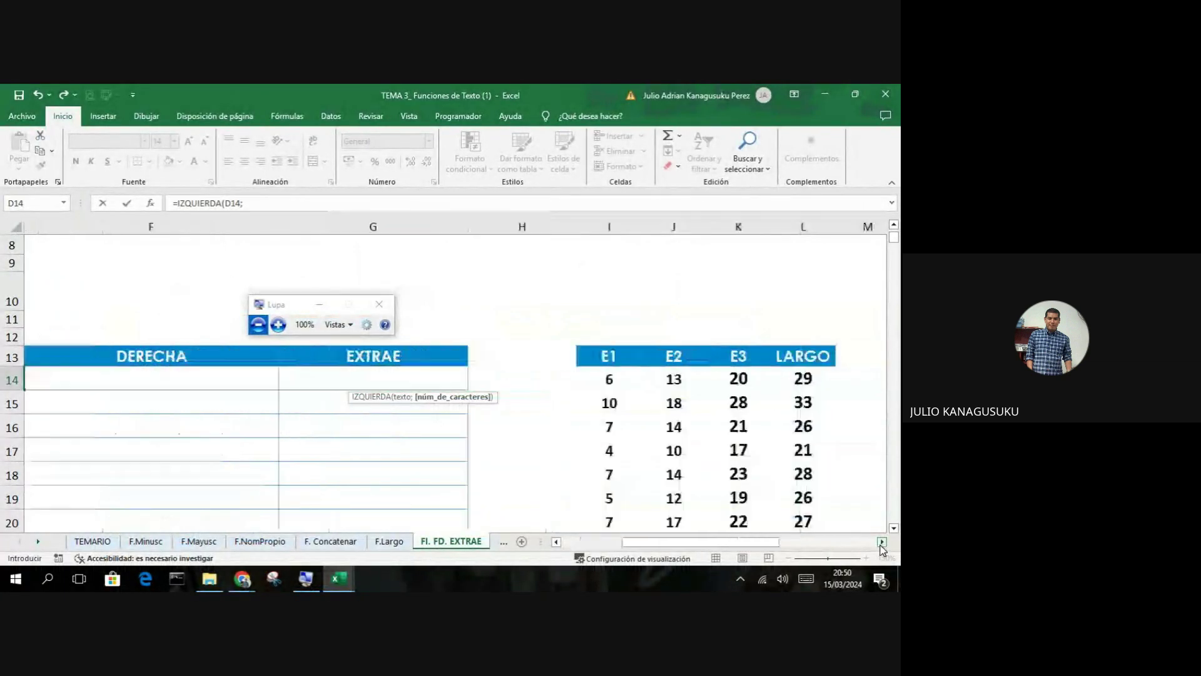
left_click(688, 383)
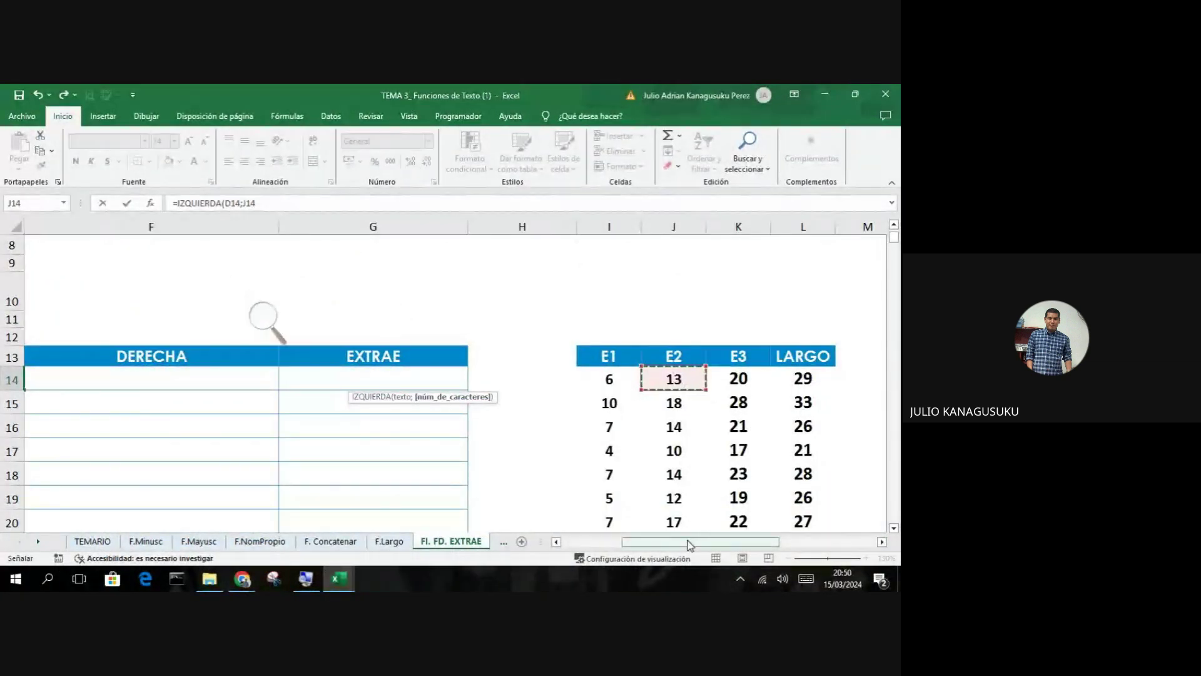
left_click_drag(689, 542, 654, 551)
type("-")
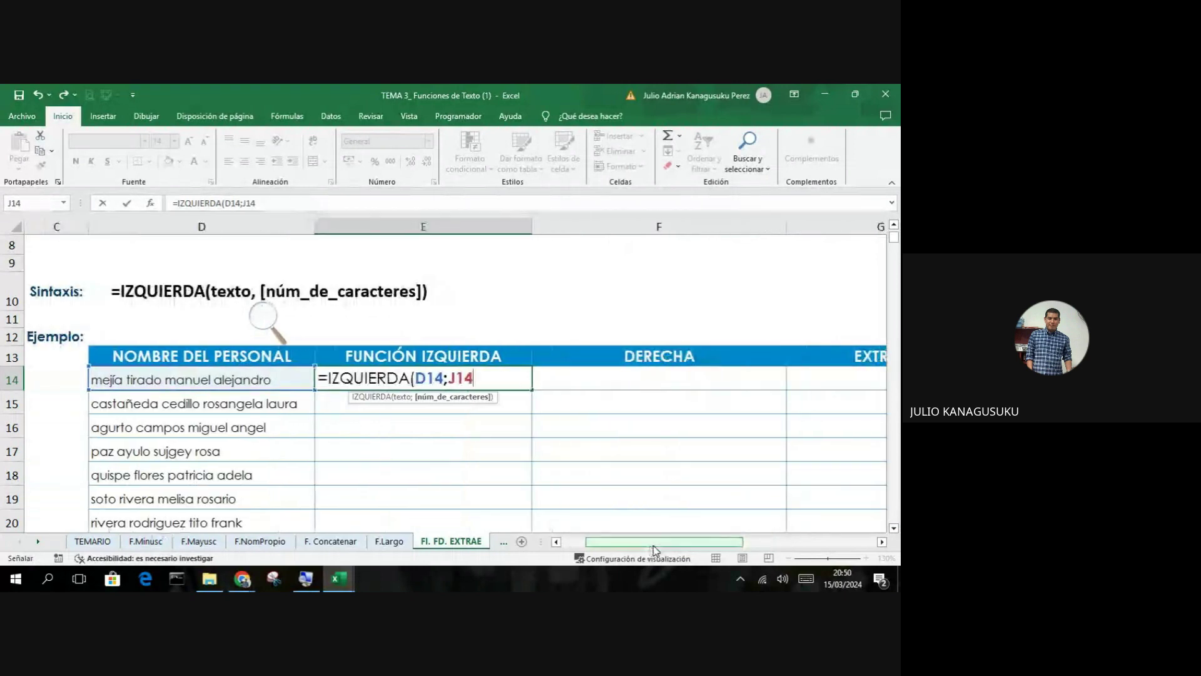
type("1")
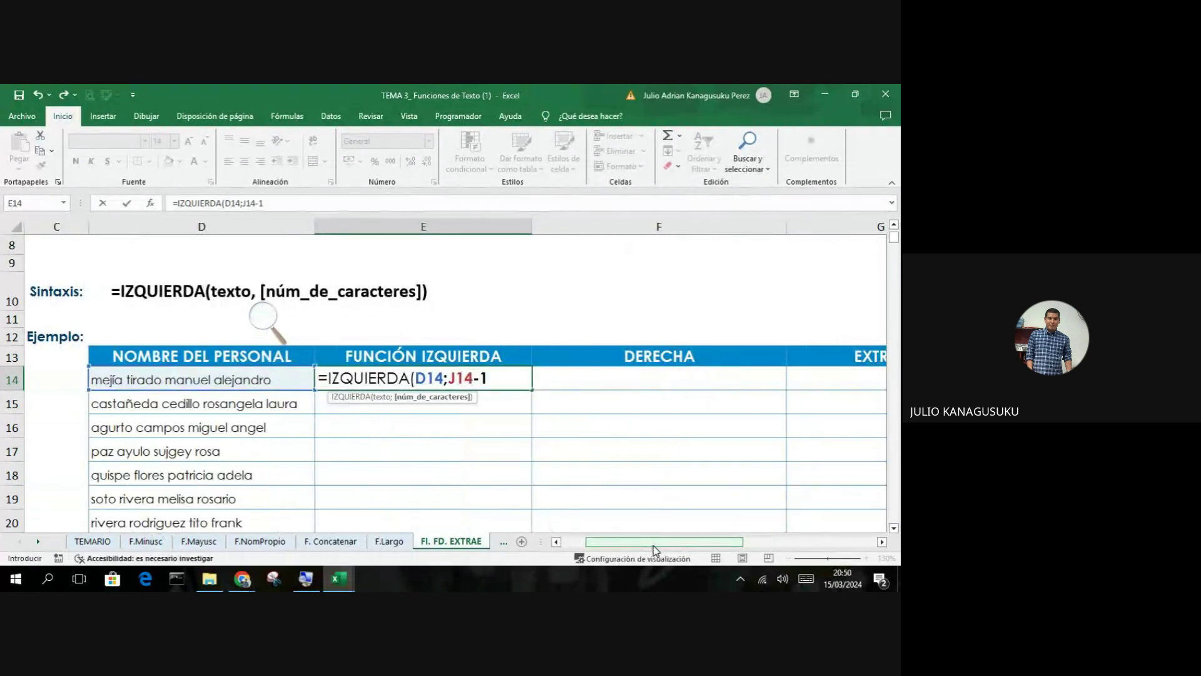
type(")")
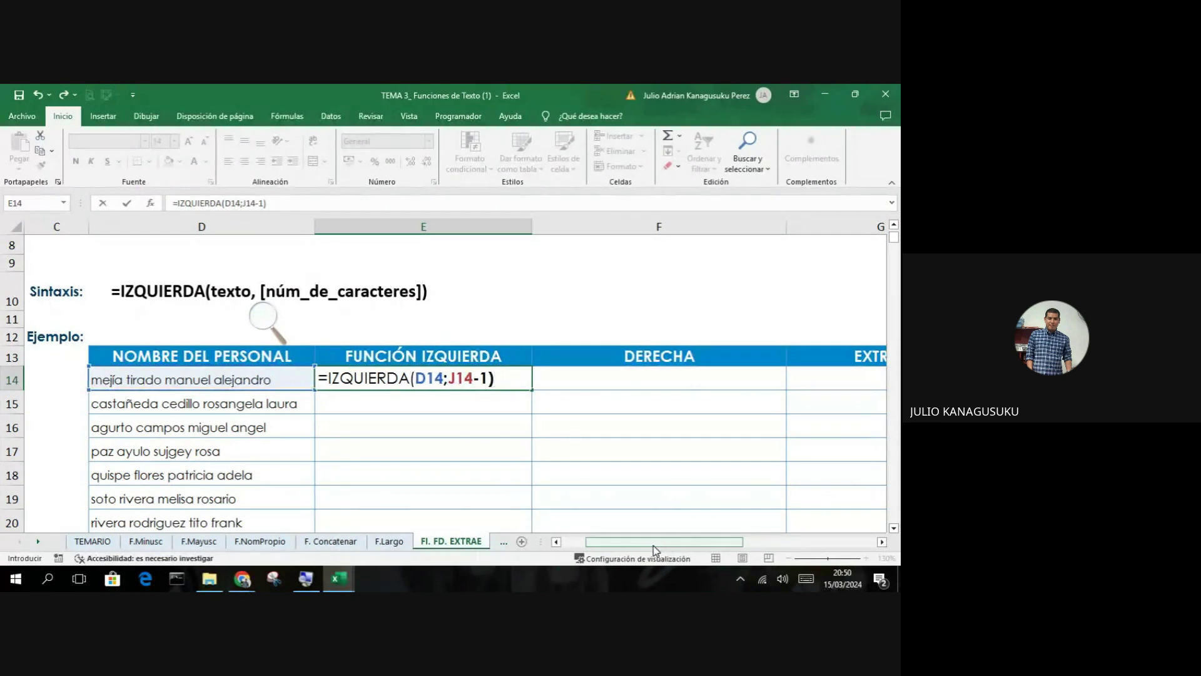
key("Return")
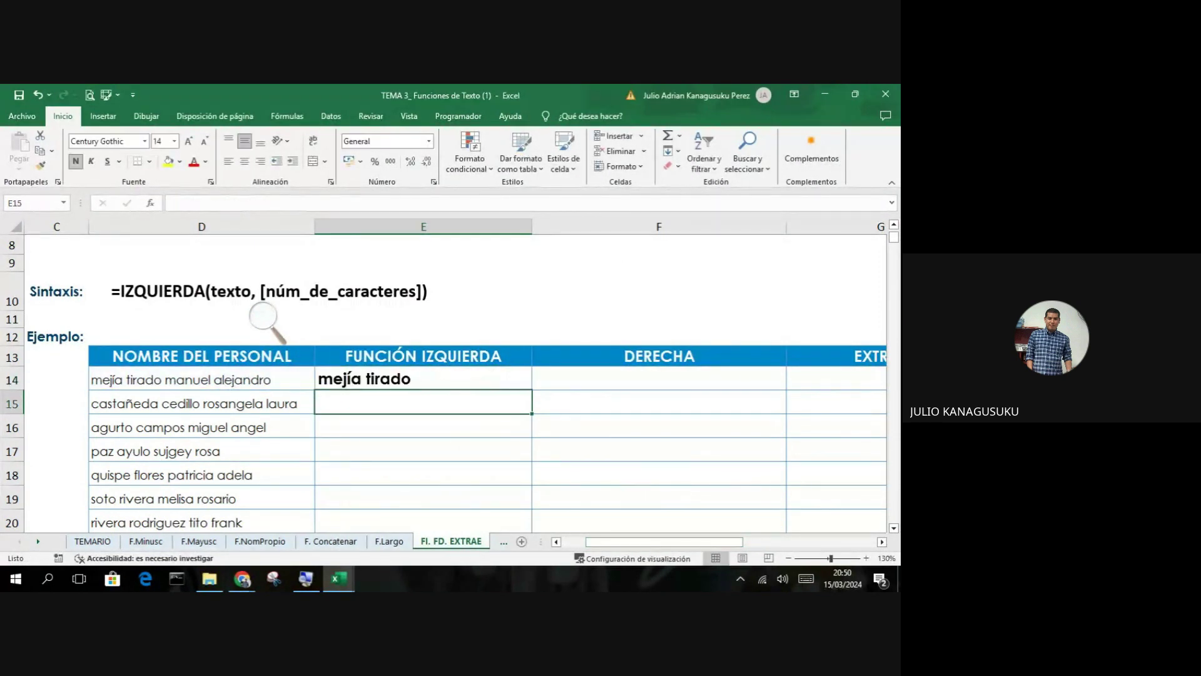
left_click(494, 376)
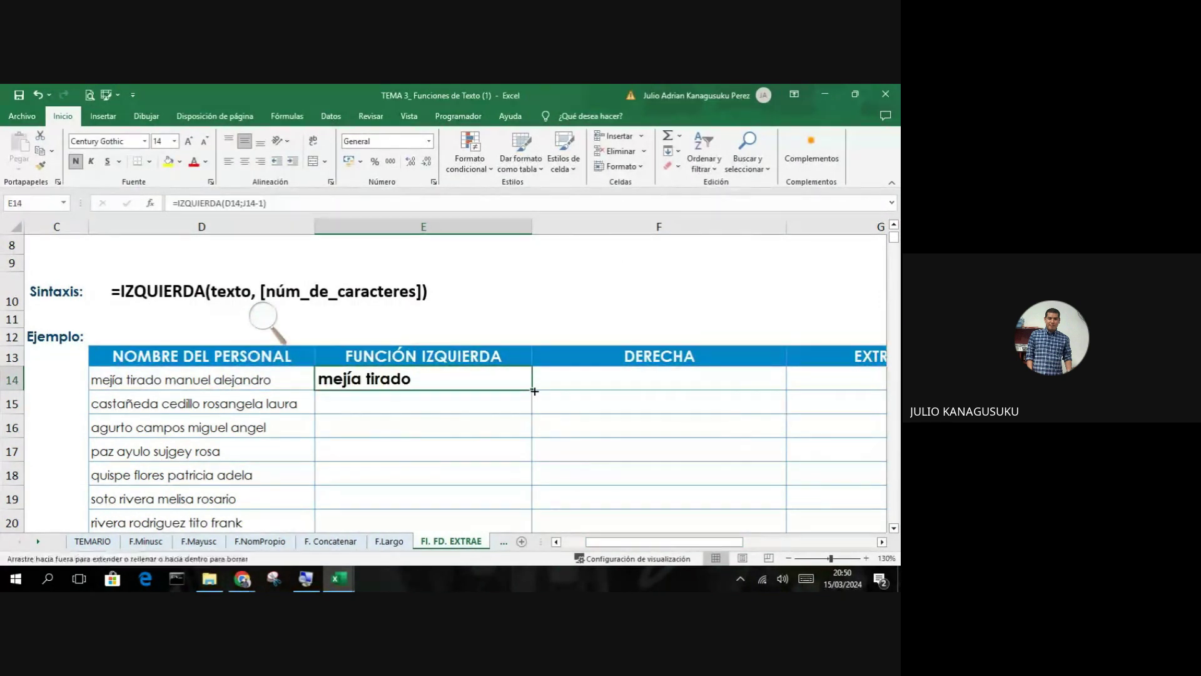
left_click_drag(526, 392, 524, 421)
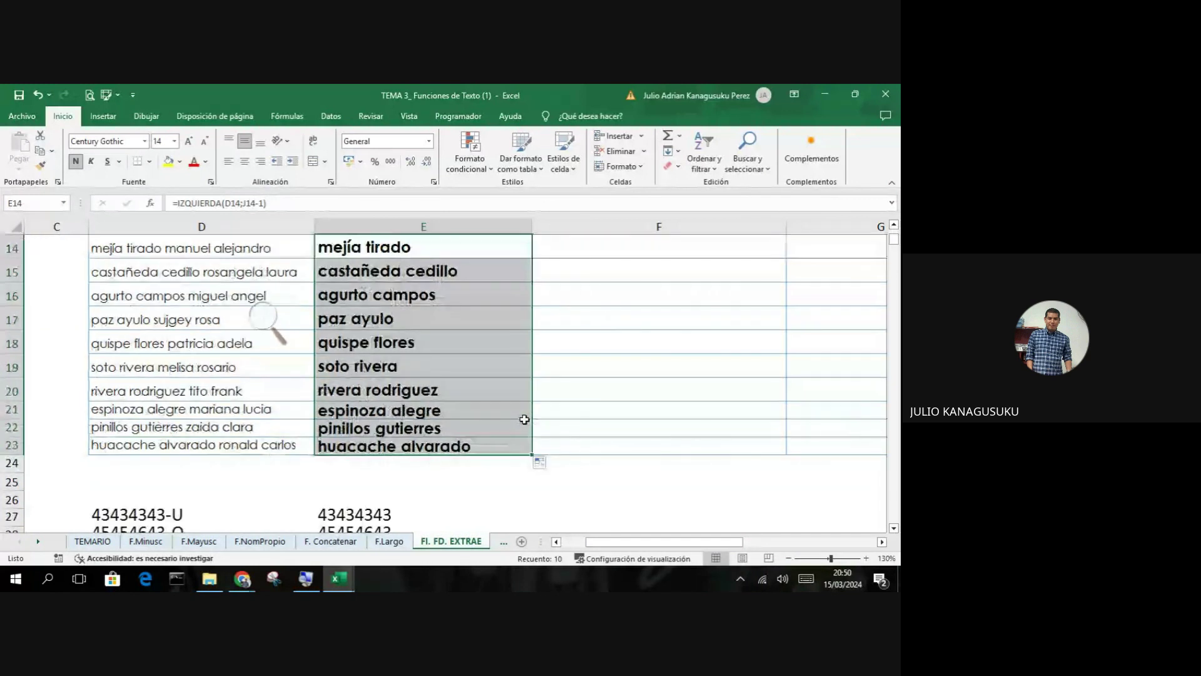
scroll(524, 419, "up", 1)
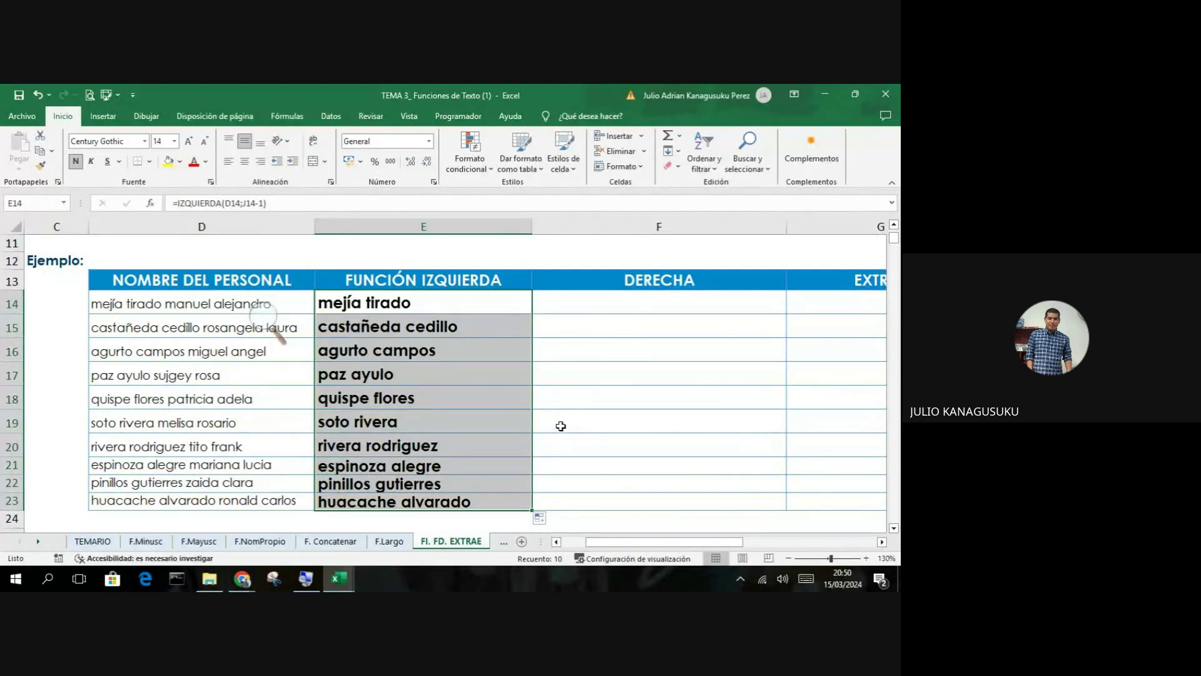
scroll(560, 426, "down", 2)
scroll(561, 426, "down", 2)
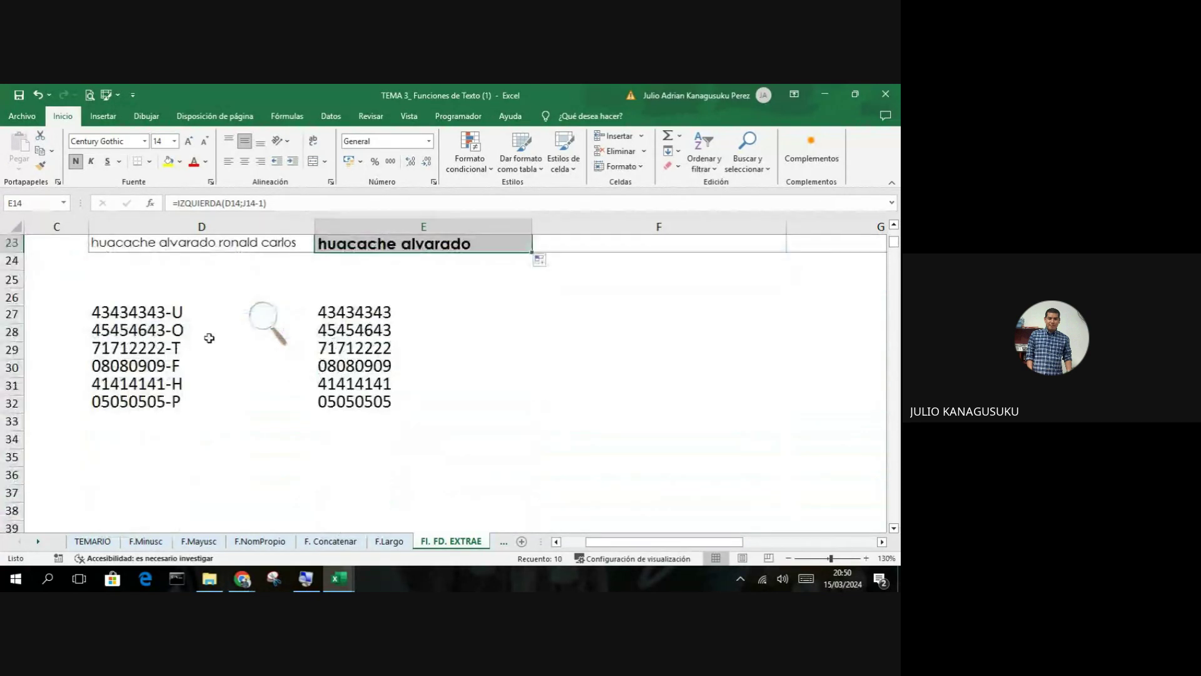
left_click(165, 311)
left_click_drag(167, 331, 173, 400)
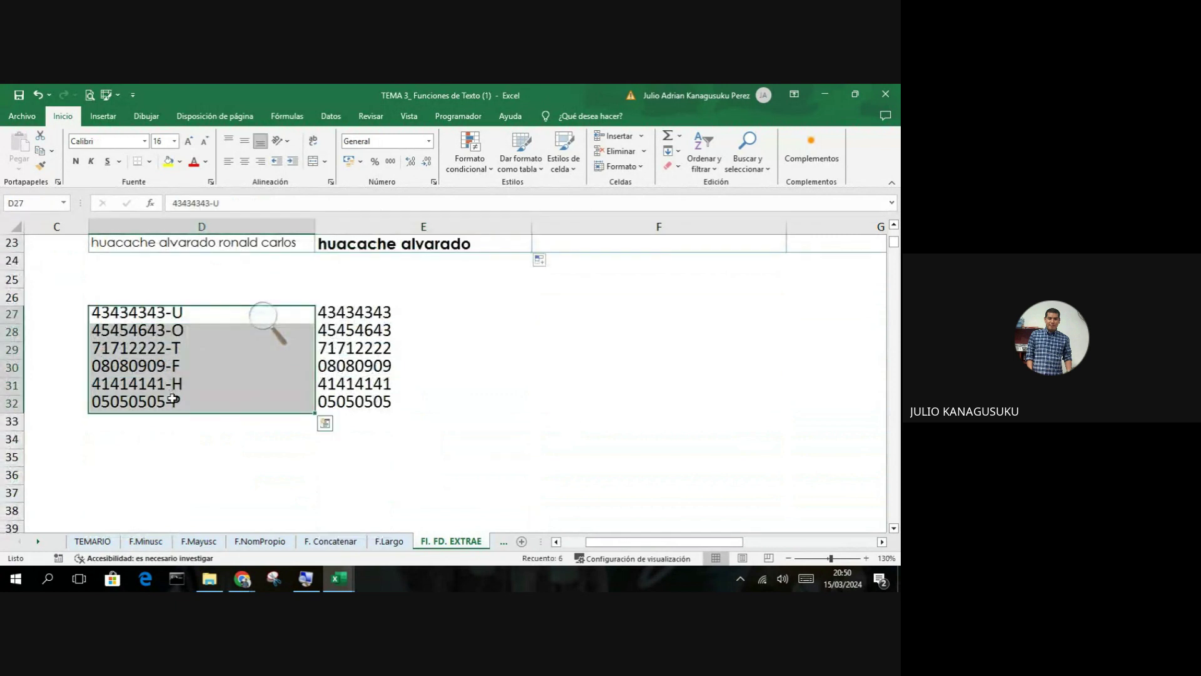
scroll(173, 399, "up", 2)
scroll(173, 399, "up", 3)
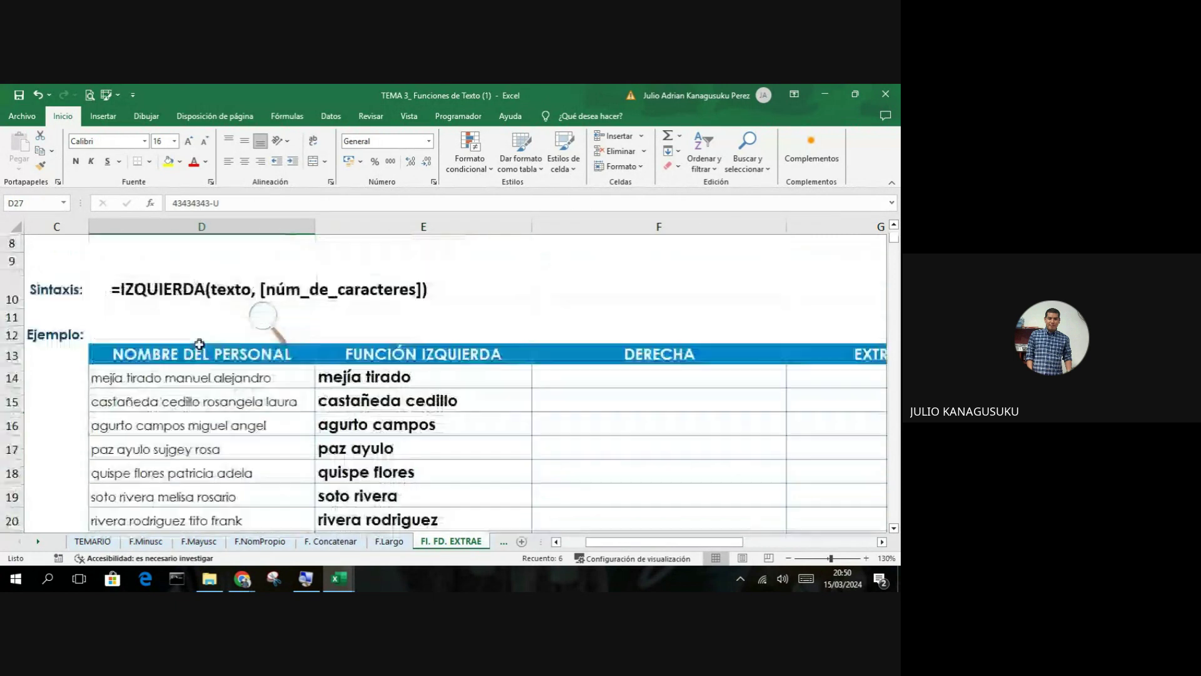
left_click(209, 379)
left_click_drag(208, 391, 201, 522)
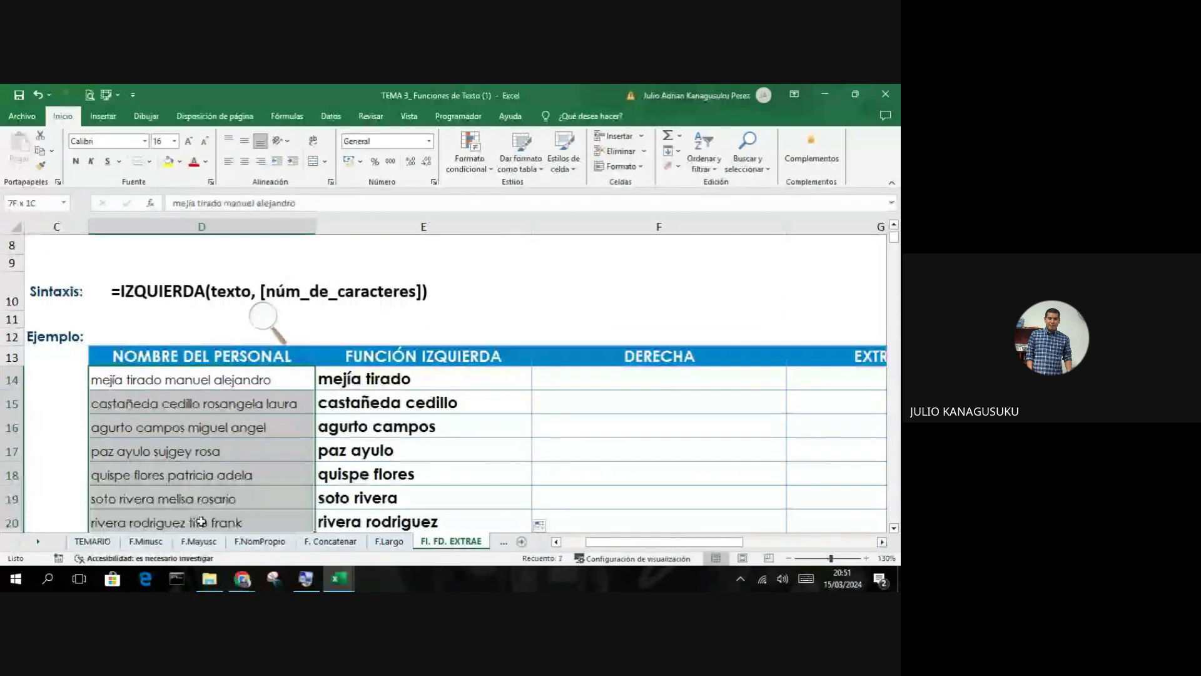
left_click_drag(692, 543, 736, 548)
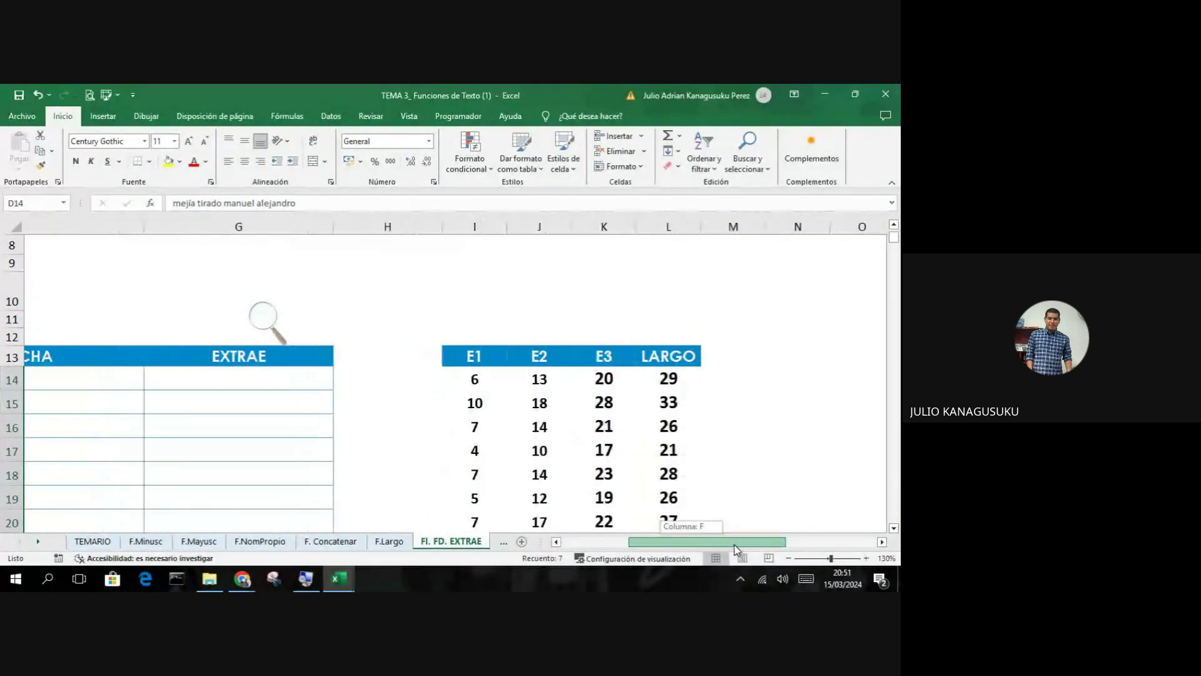
left_click_drag(737, 547, 703, 562)
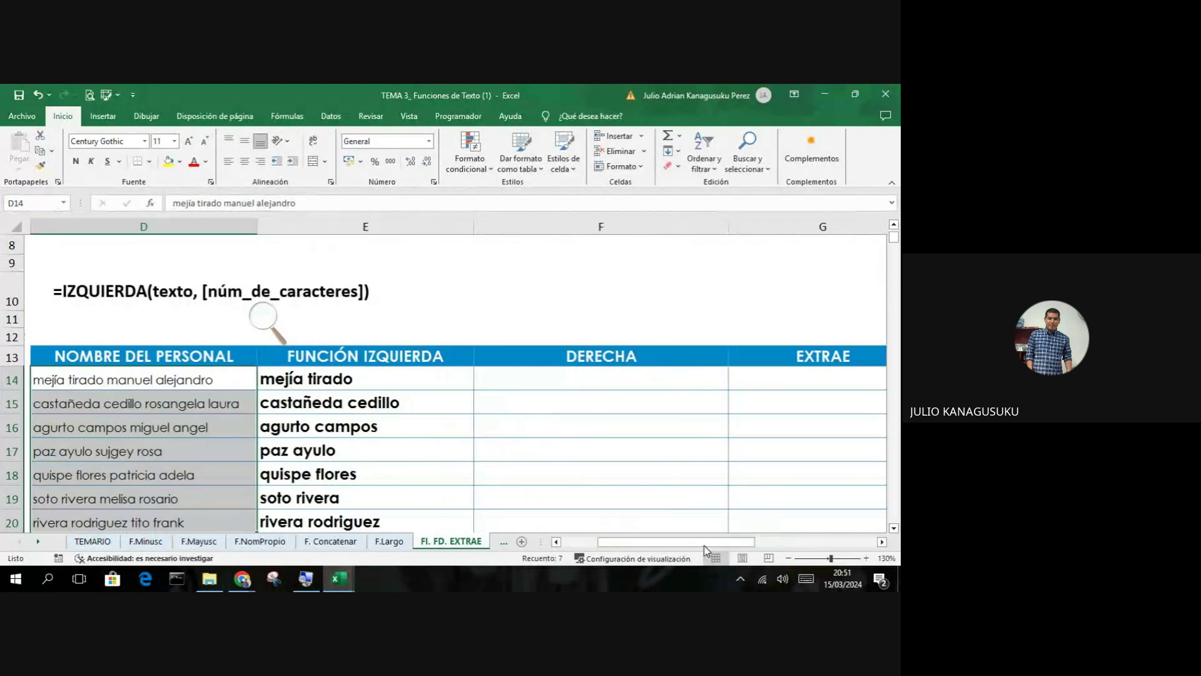
left_click(689, 460)
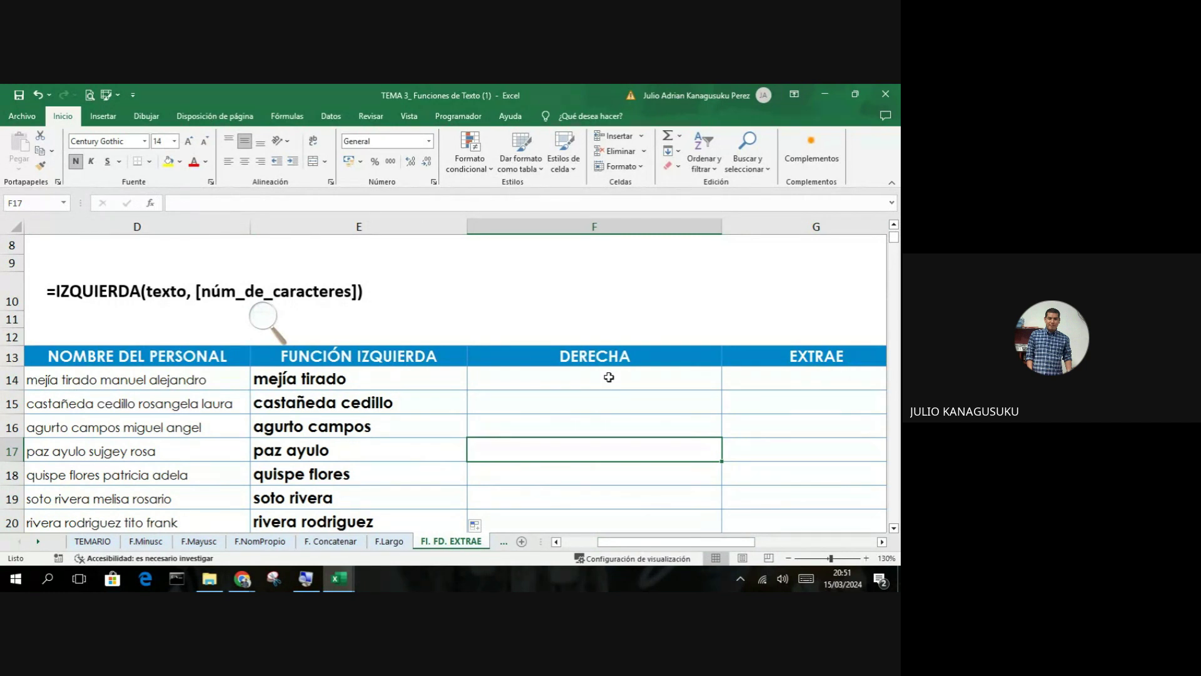
left_click(609, 378)
scroll(362, 397, "down", 1)
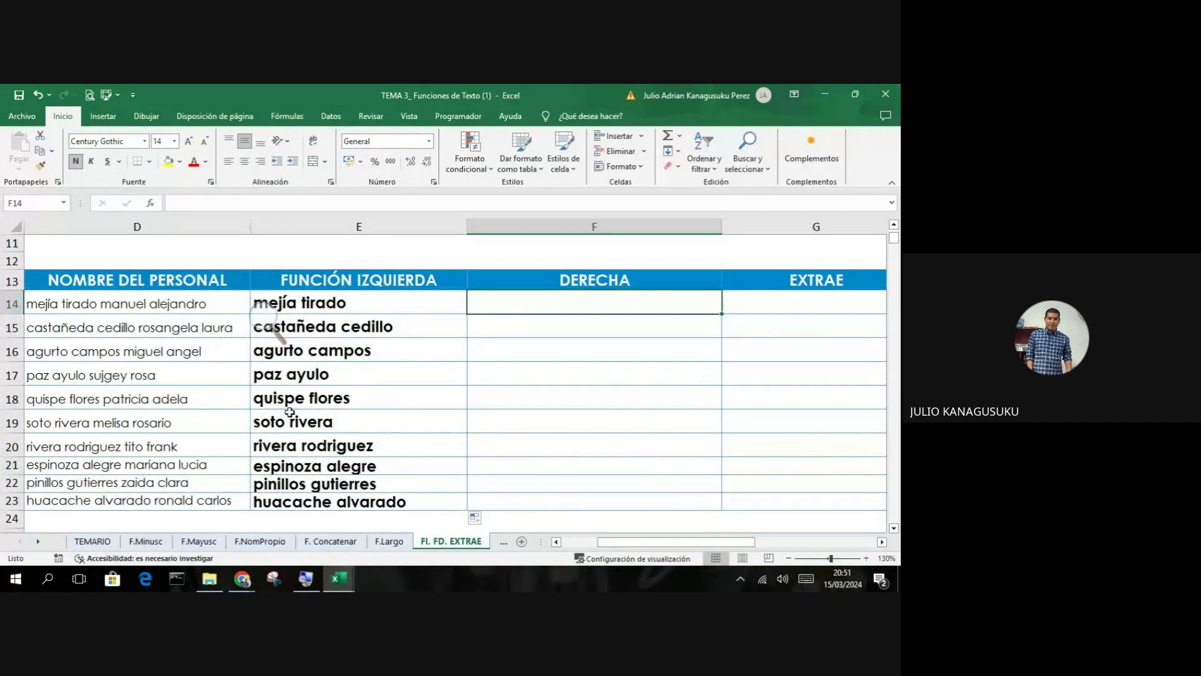
scroll(290, 412, "down", 3)
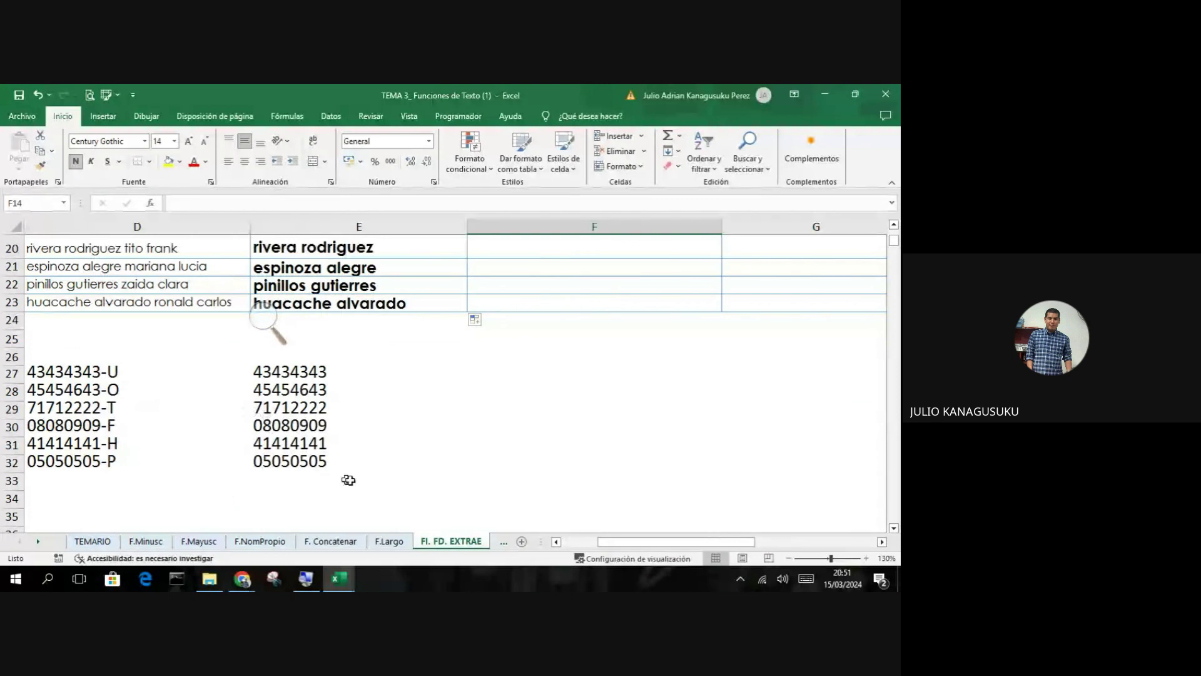
left_click_drag(638, 541, 614, 547)
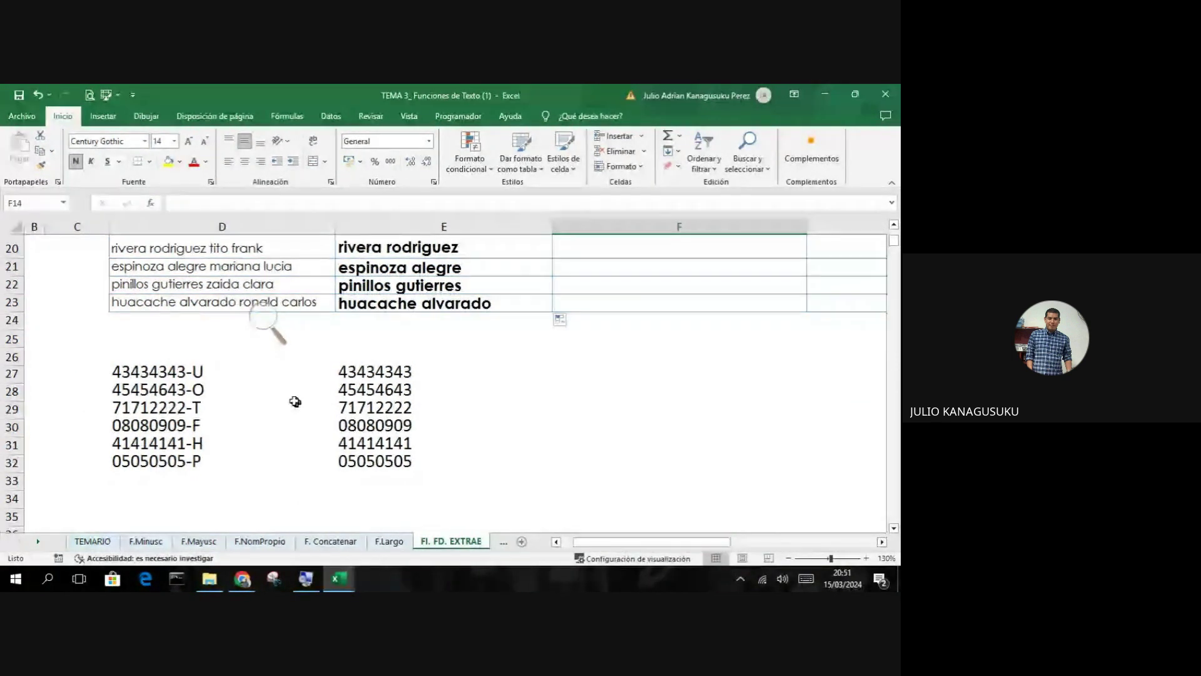
left_click(475, 375)
left_click(576, 374)
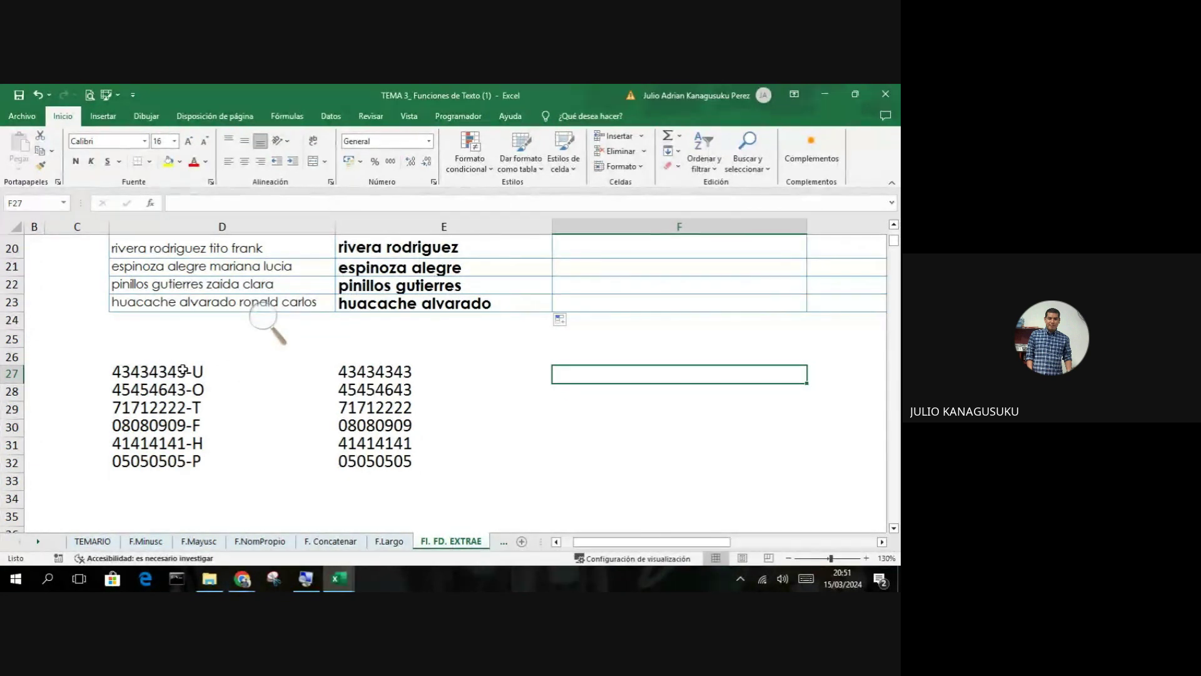
mouse_move(235, 370)
left_mouse_down()
mouse_move(182, 393)
mouse_move(181, 462)
left_mouse_up()
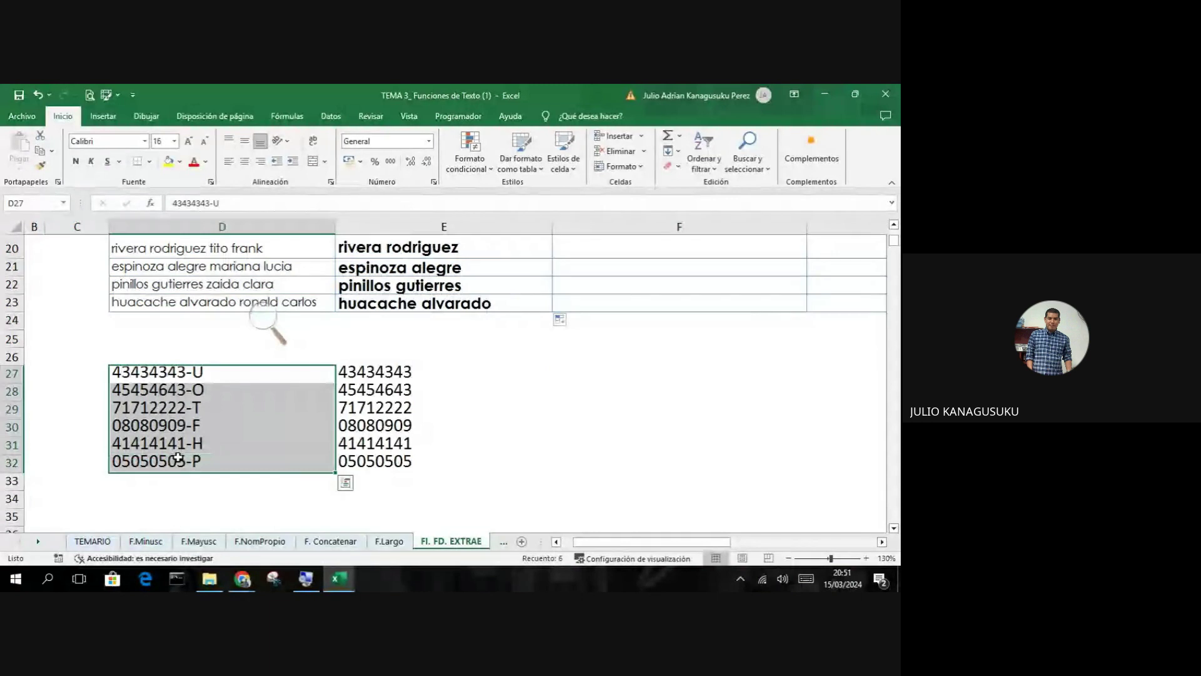
left_click(604, 377)
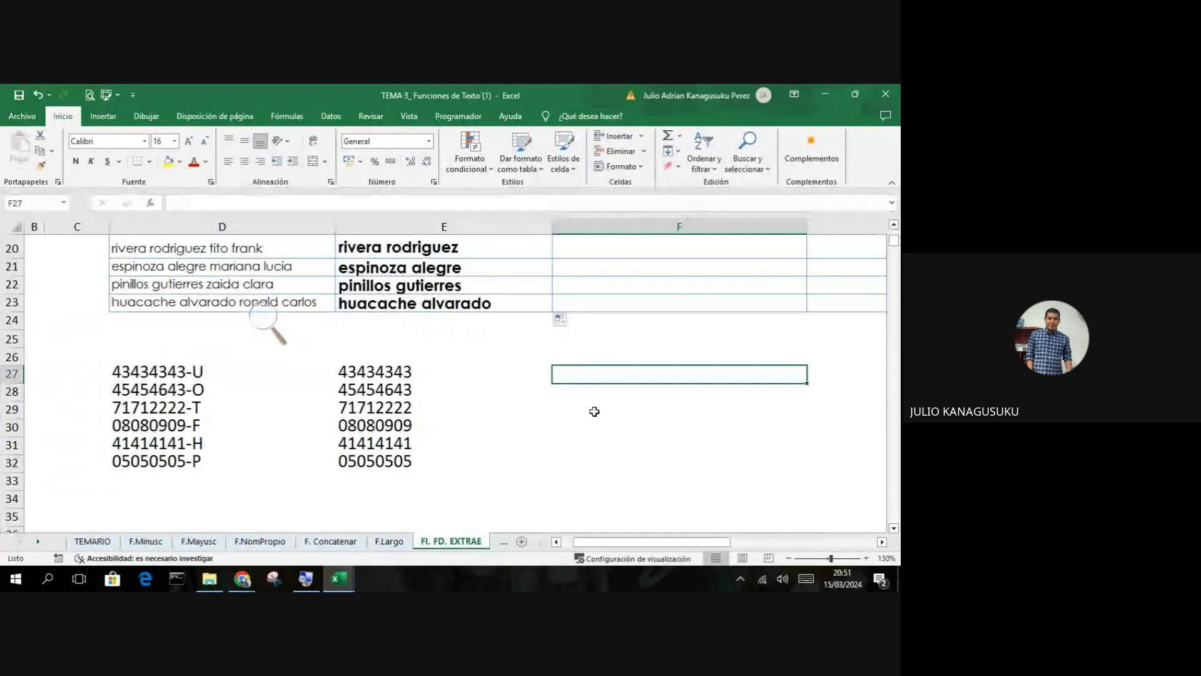
- Enter =DERECHA(D27;2) in F27 and fill it down to F32, giving -U through -P
type("=DERE")
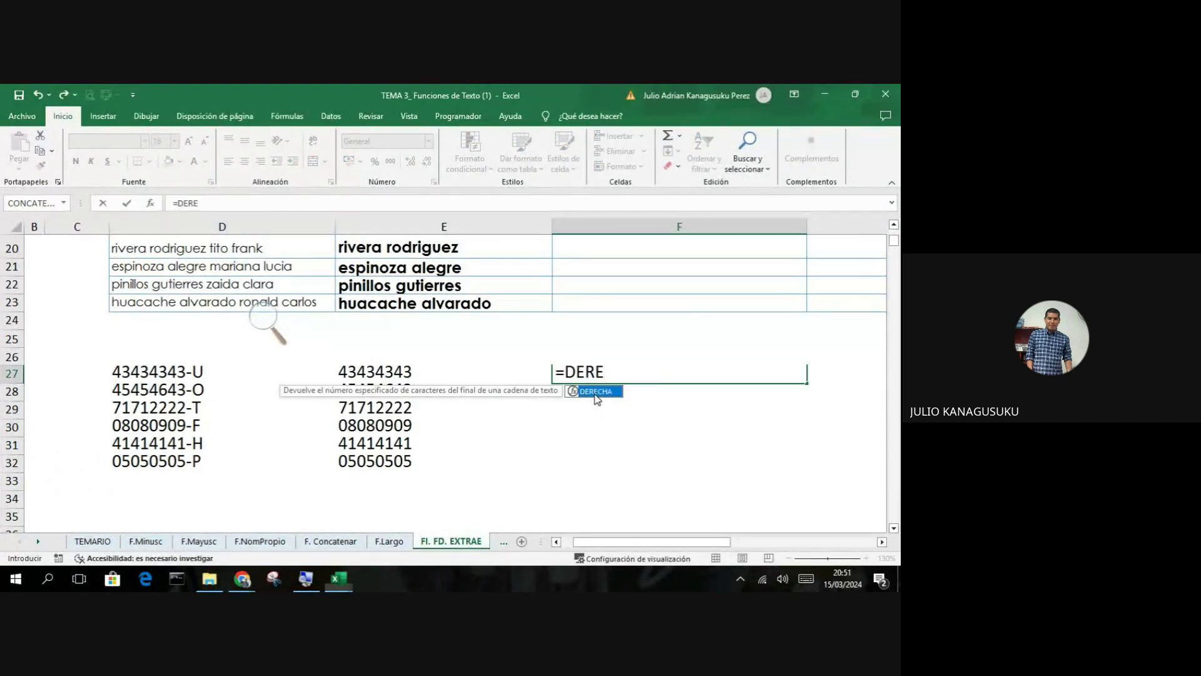
double_click(597, 393)
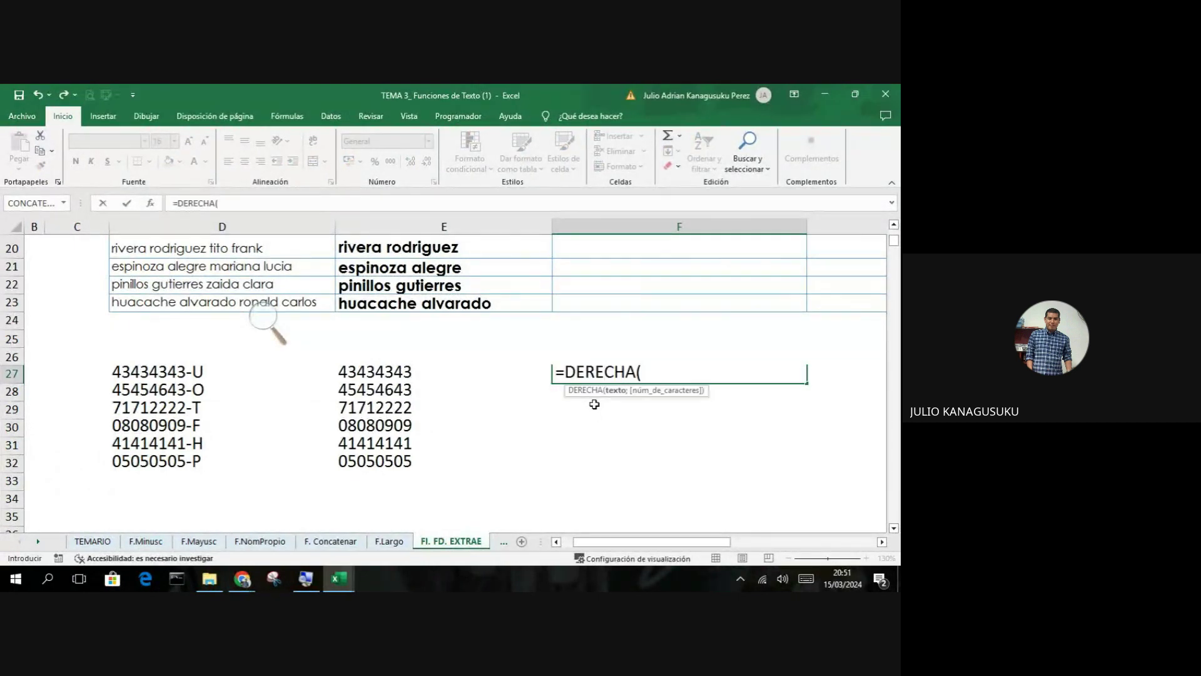
left_click(176, 370)
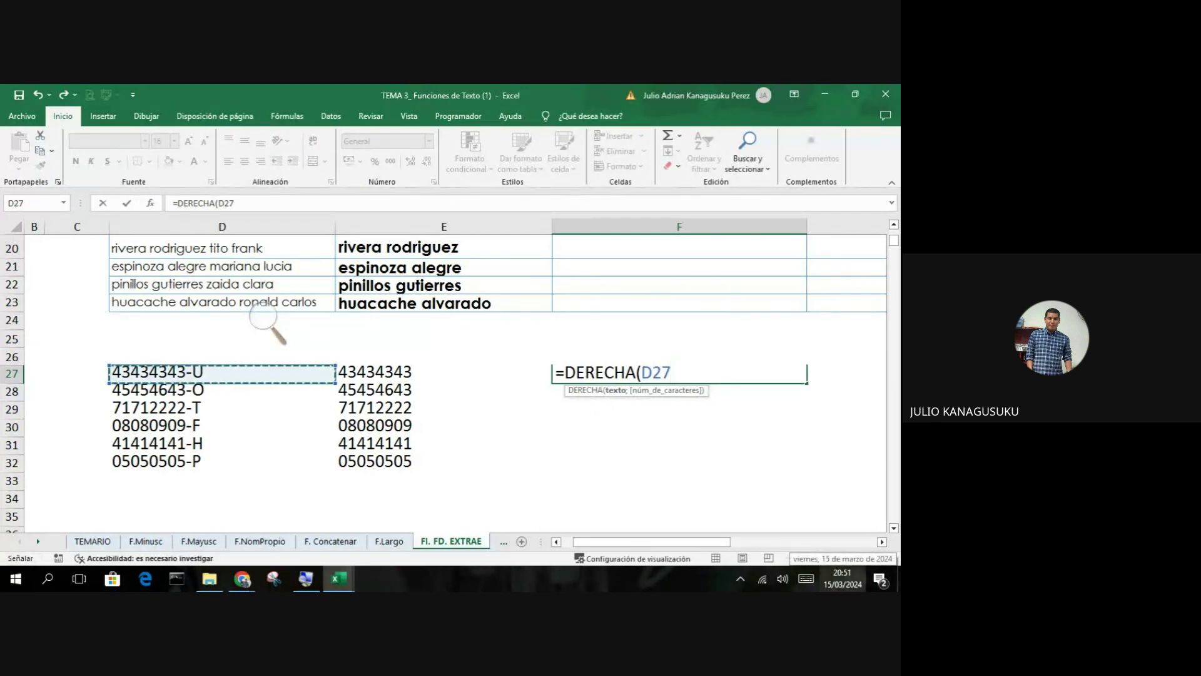
type(";2")
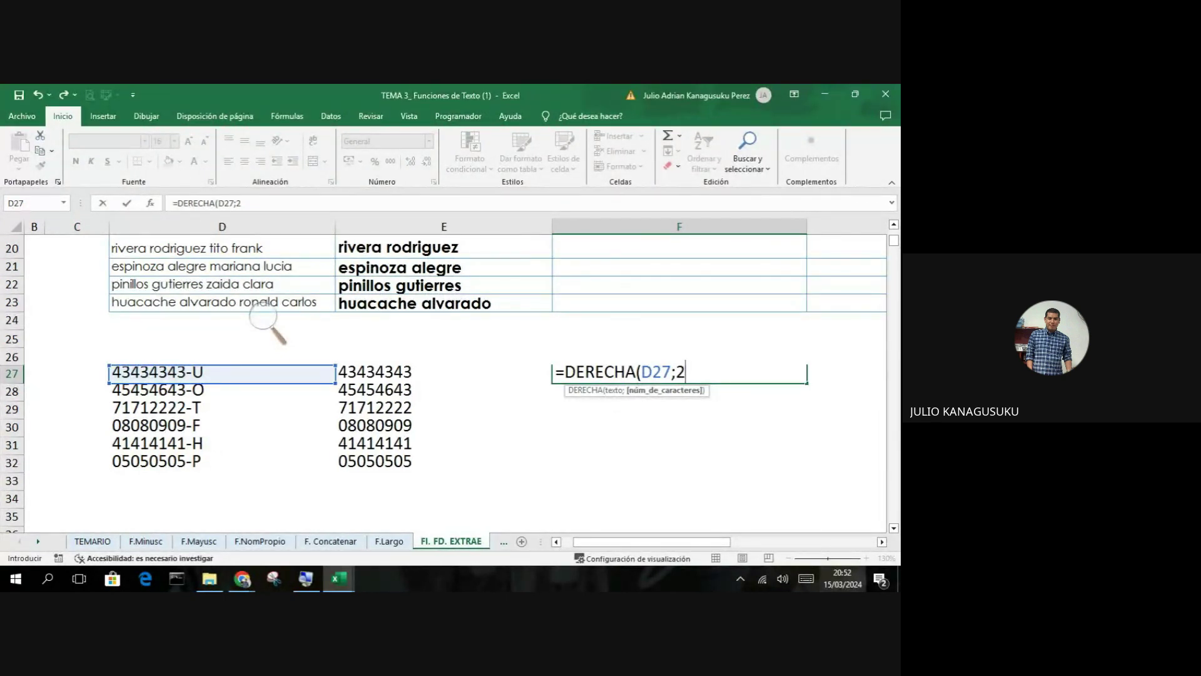
type(")")
key("Return")
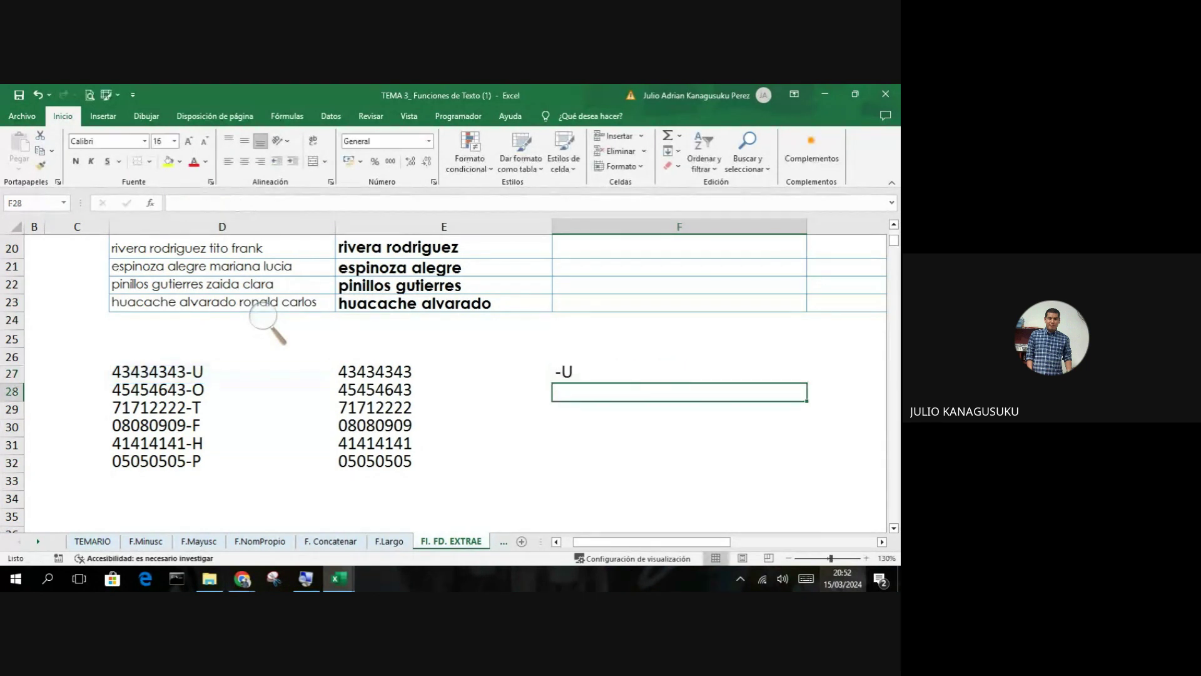
left_click(784, 378)
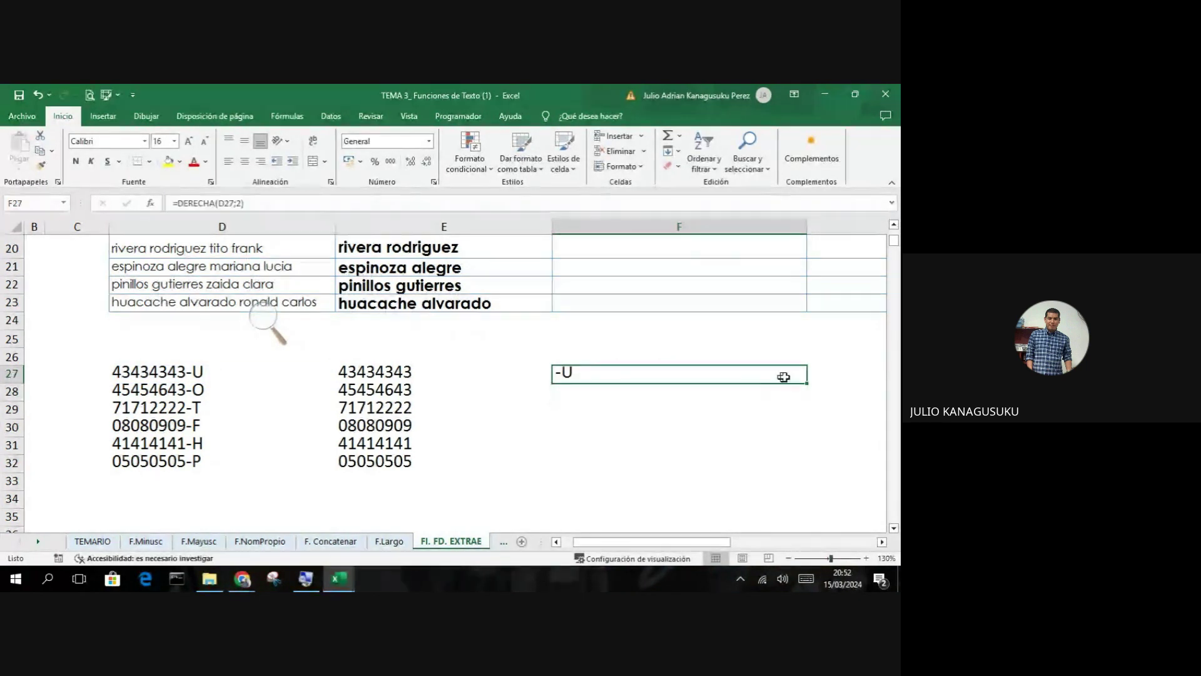
double_click(807, 383)
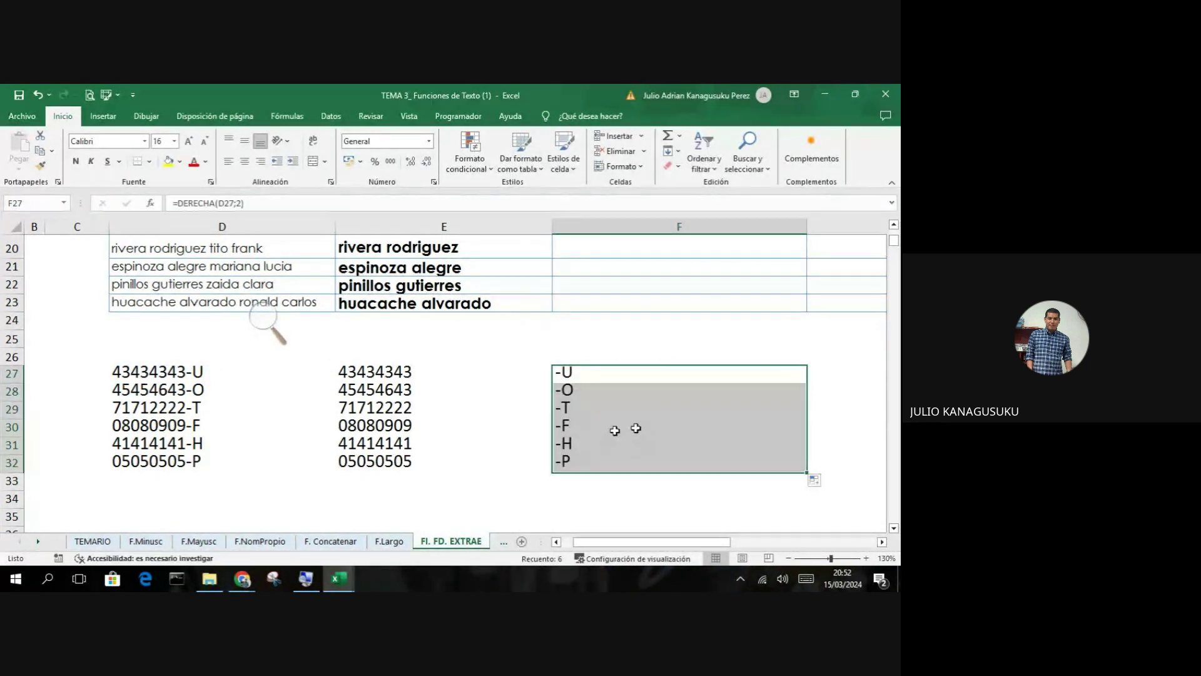
left_click(479, 465)
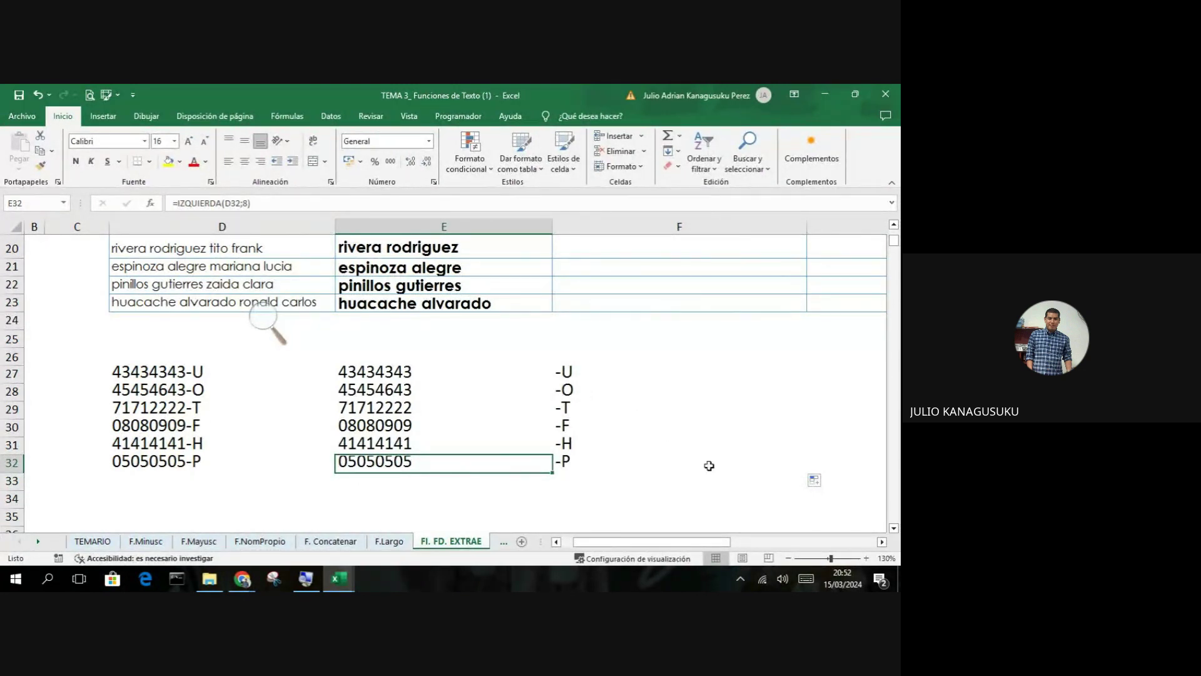
scroll(713, 449, "up", 1)
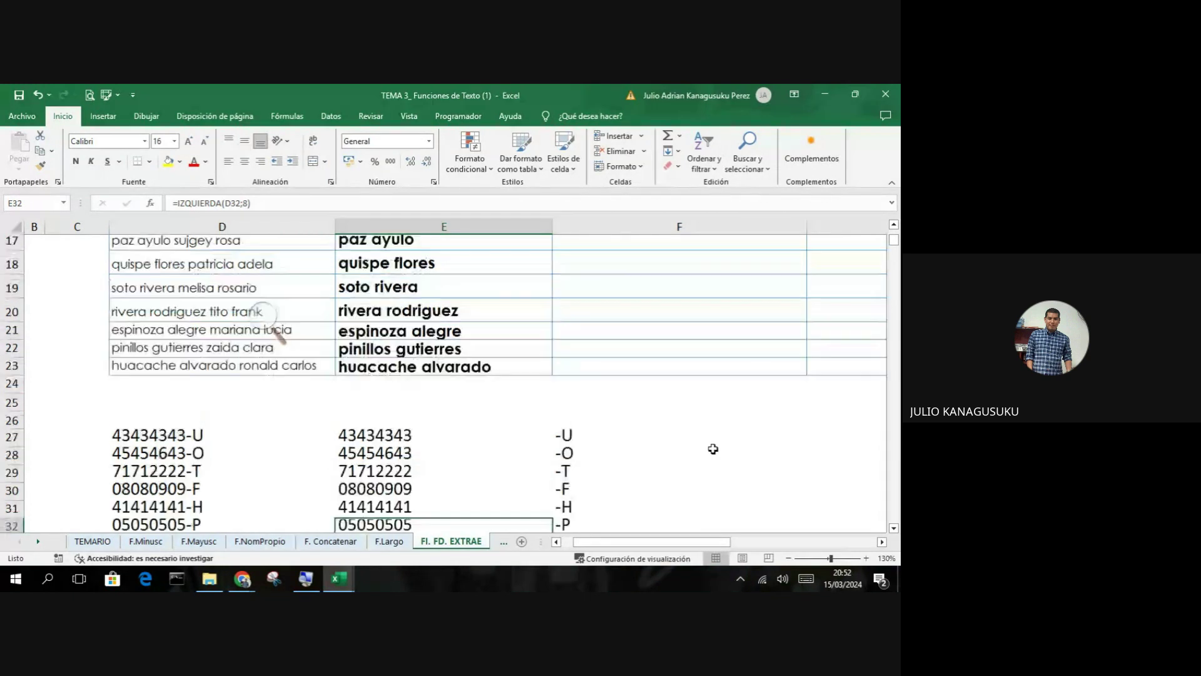
scroll(713, 448, "up", 1)
scroll(713, 447, "up", 1)
scroll(713, 444, "down", 3)
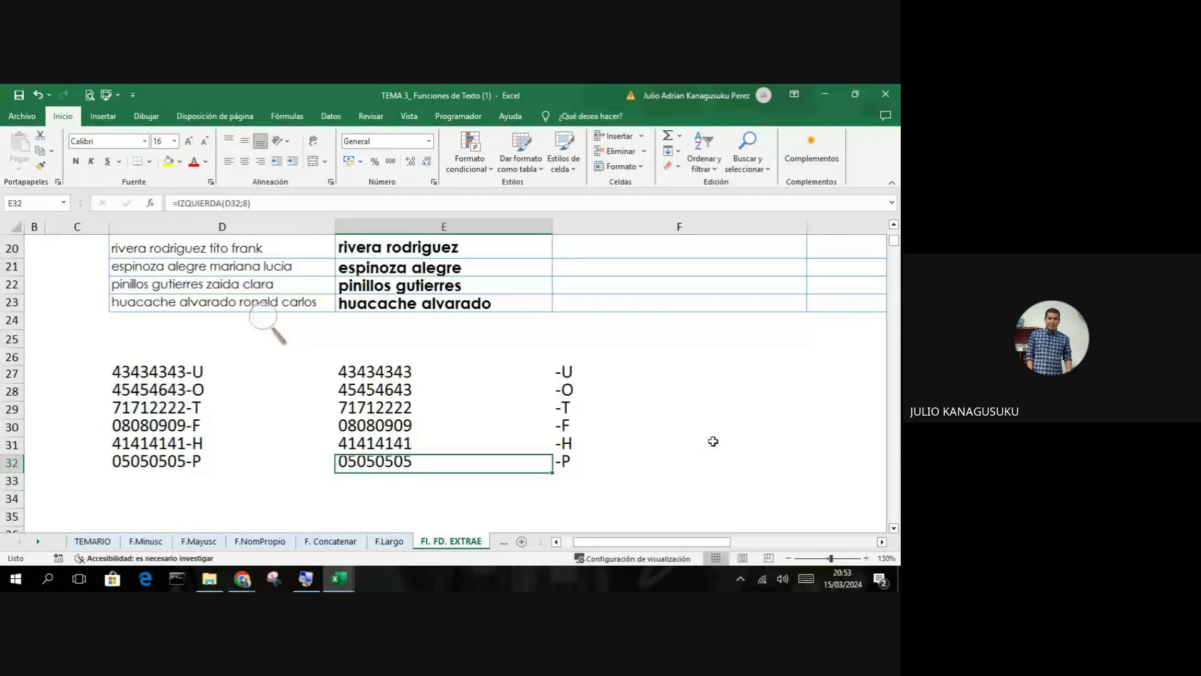
left_click_drag(213, 374, 204, 459)
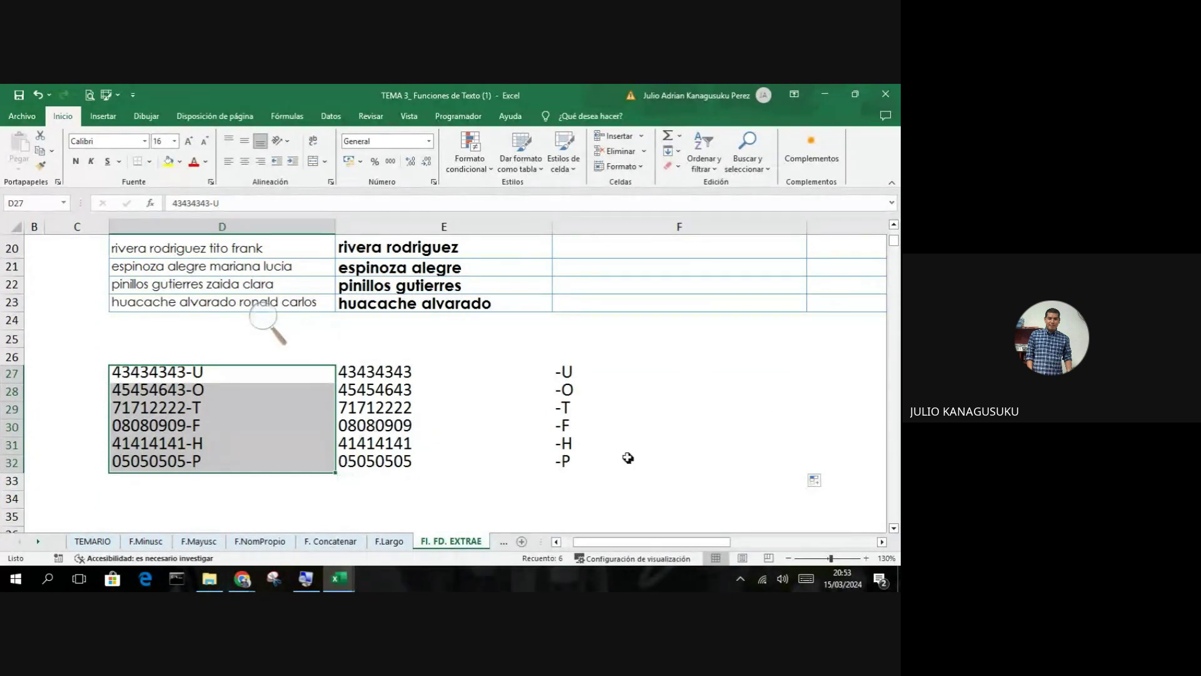
scroll(708, 420, "up", 2)
scroll(708, 420, "up", 1)
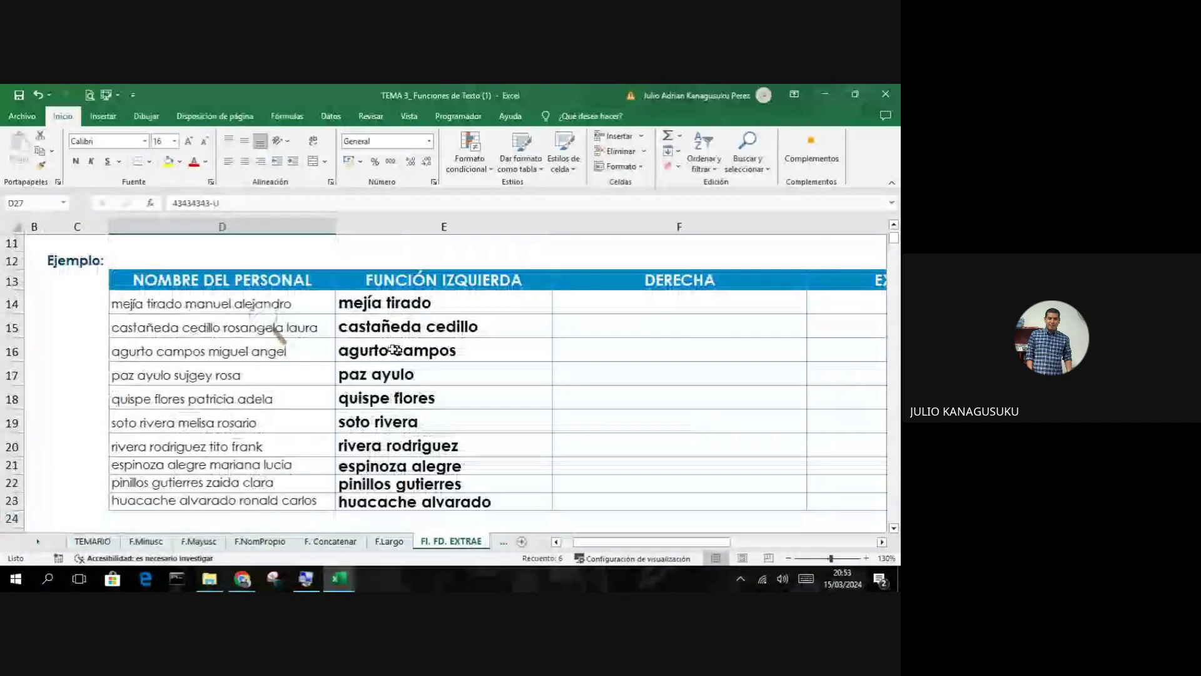
left_click(317, 309)
left_click_drag(317, 309, 303, 497)
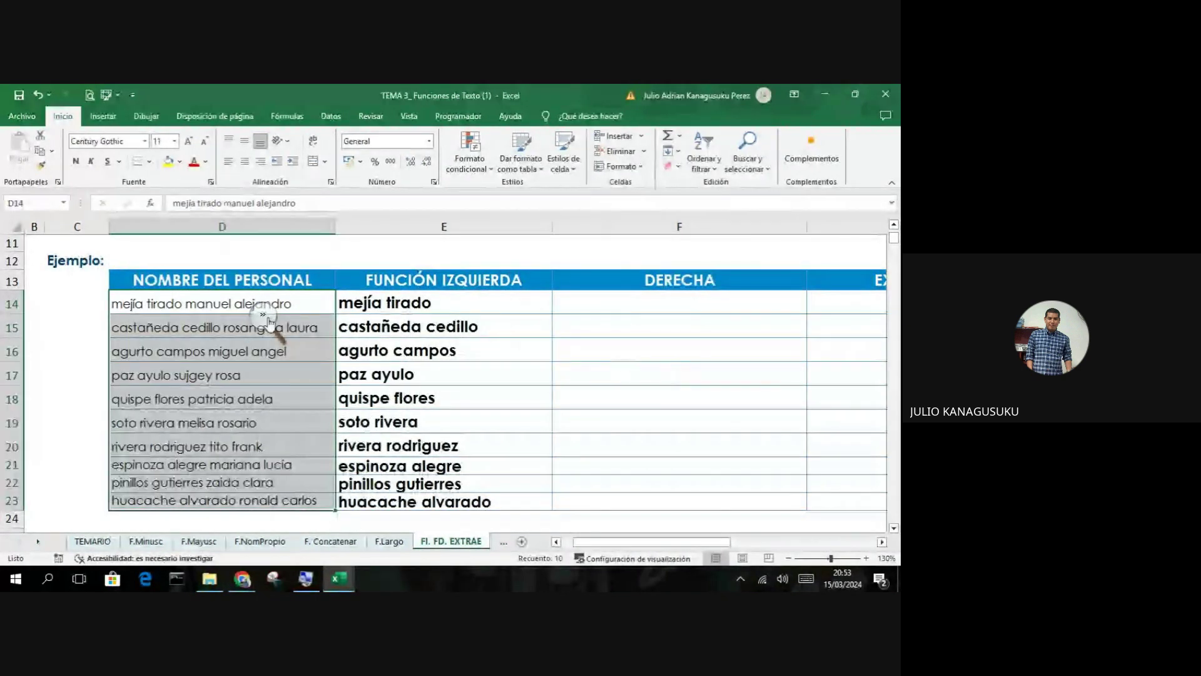
left_click(269, 320)
left_click_drag(285, 315, 496, 186)
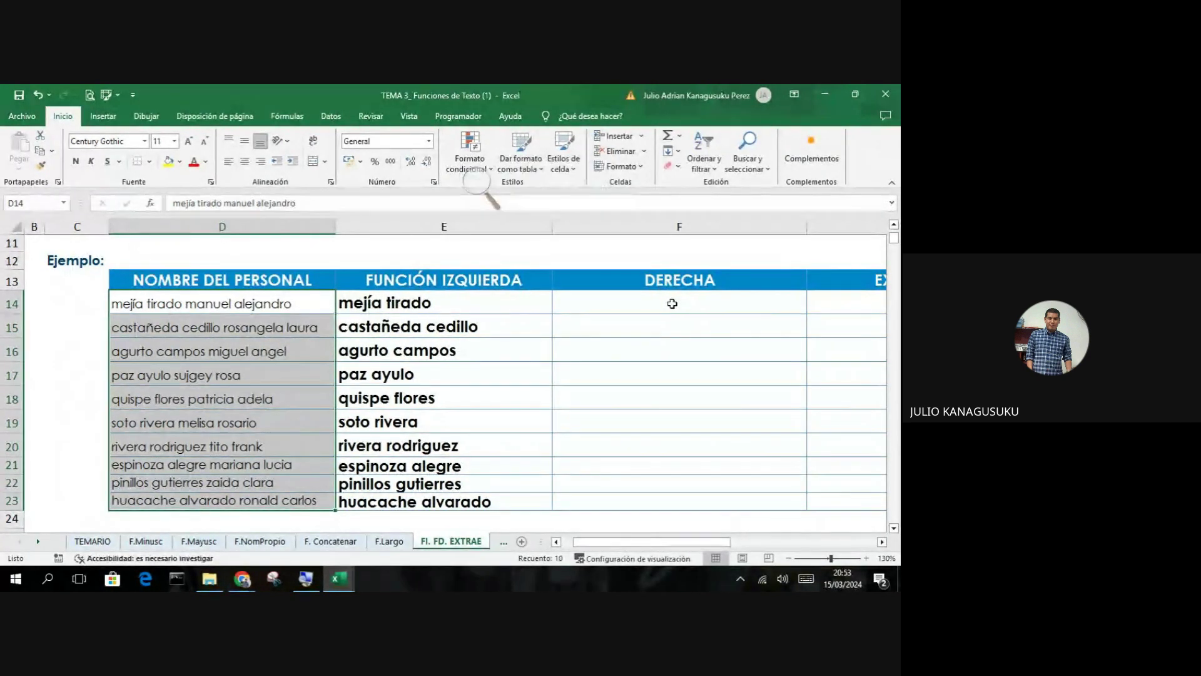
left_click(672, 303)
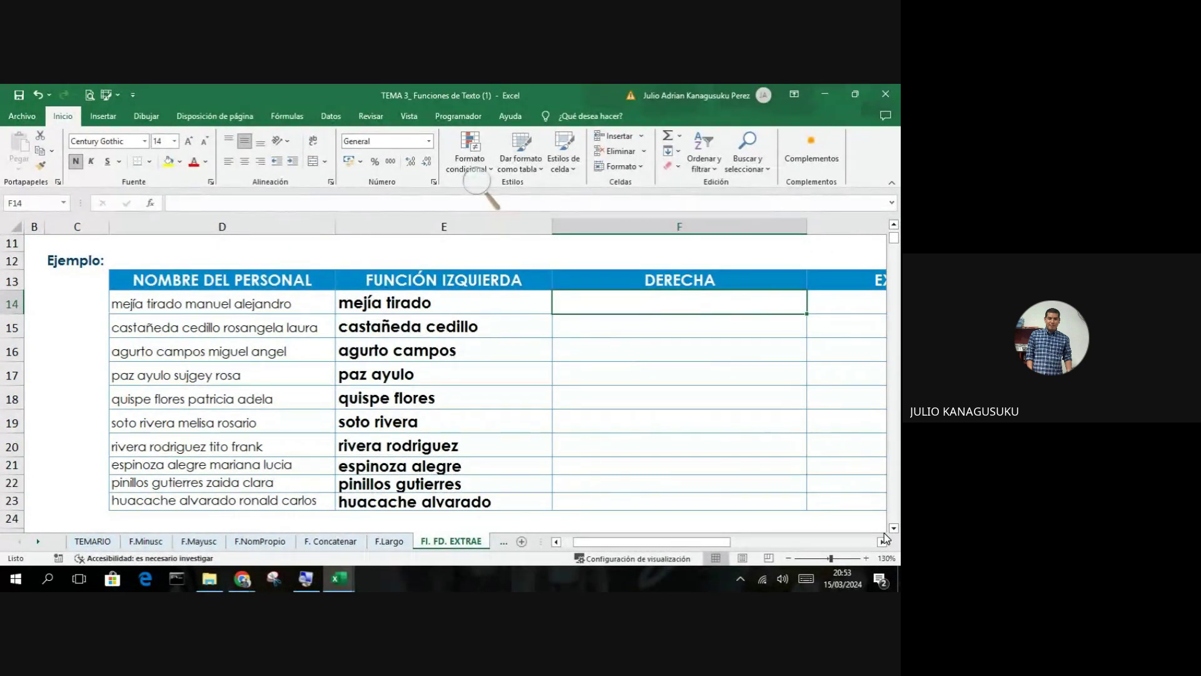
- Start =DERECHA(D14; in F14, using the staff name in D14 as the text
type("=")
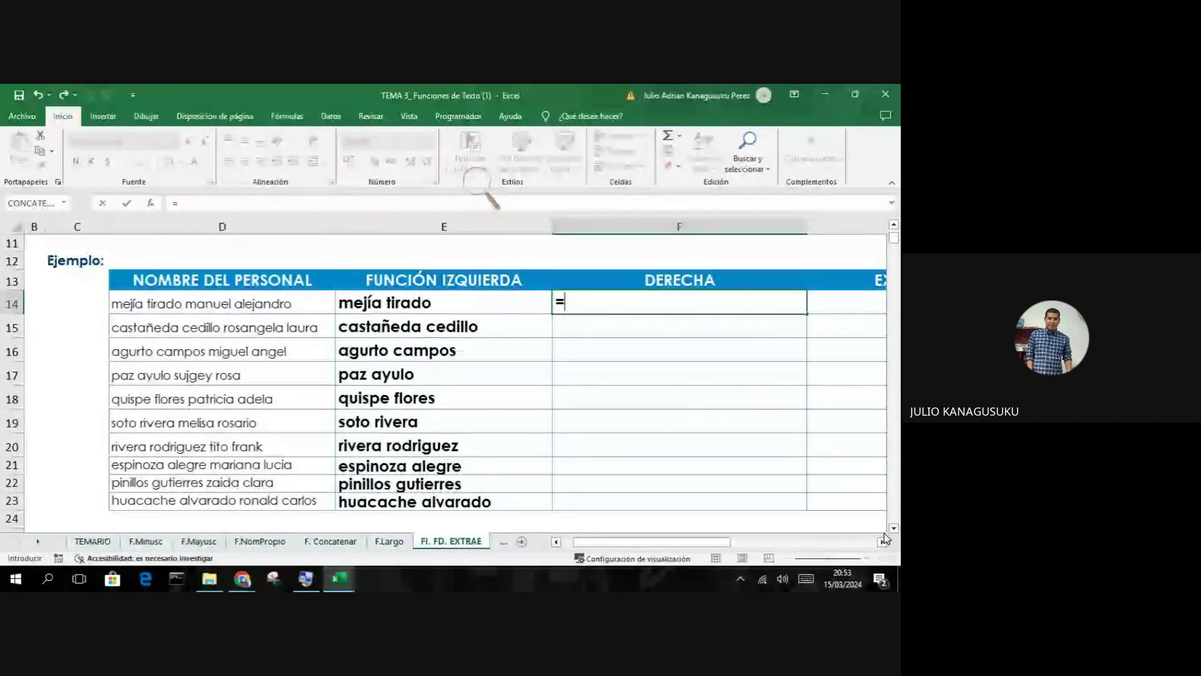
type("DERECHA")
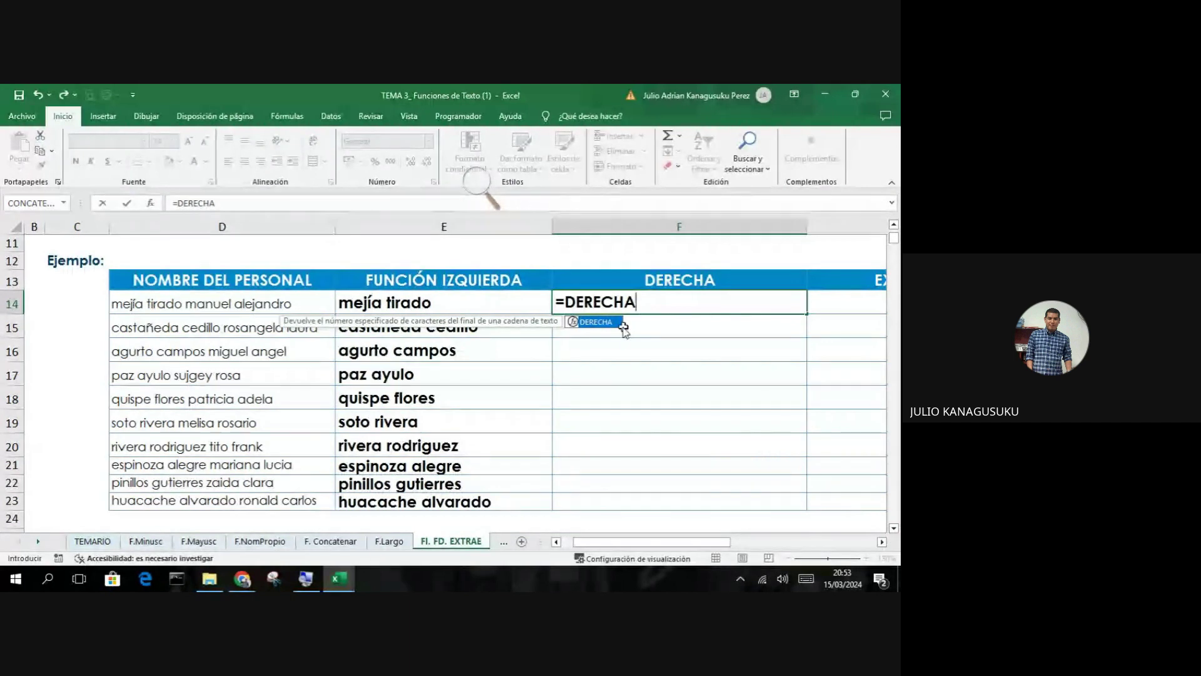
type("(")
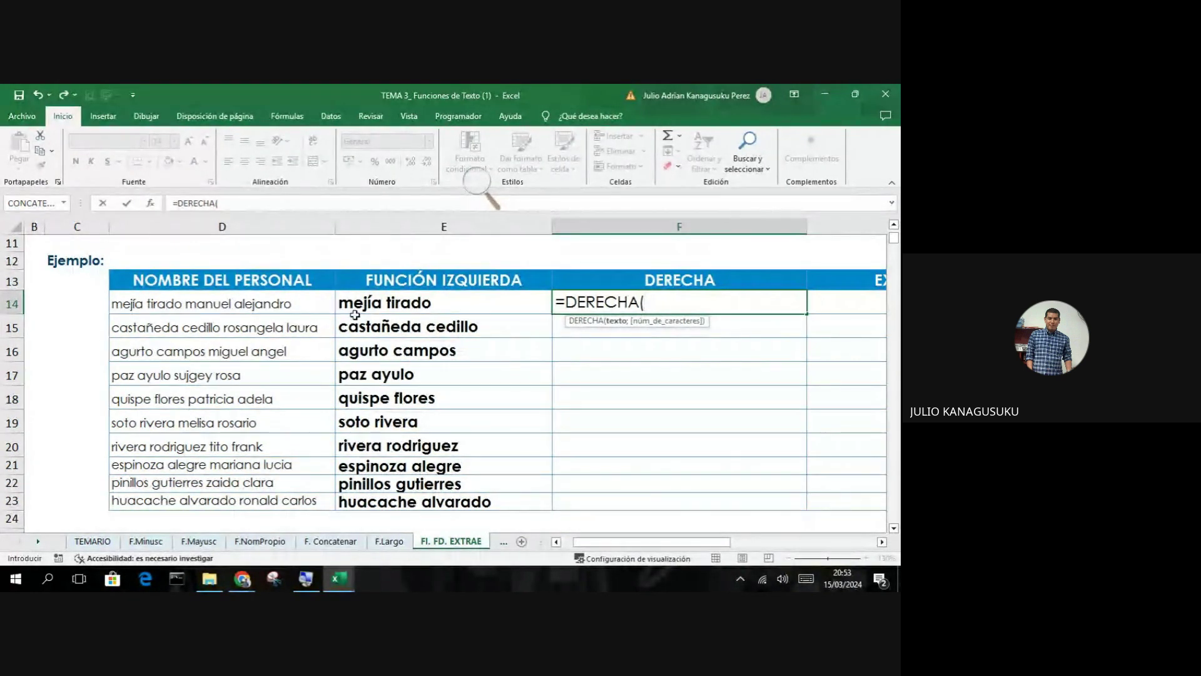
left_click(303, 303)
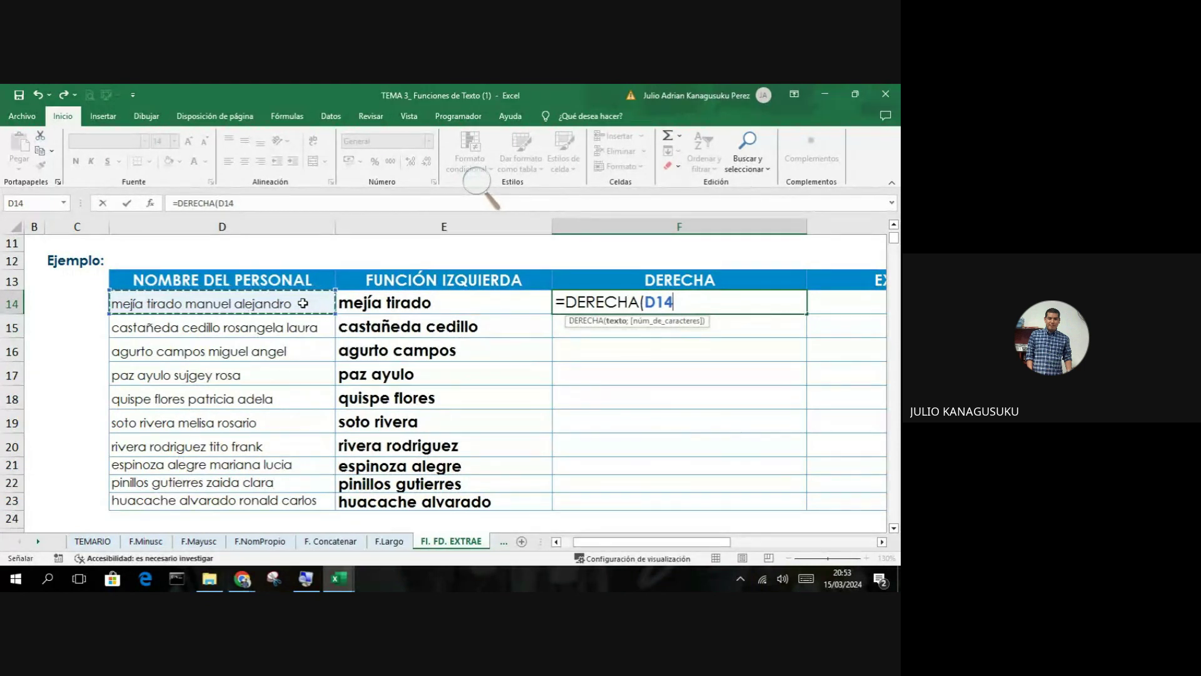
type(";")
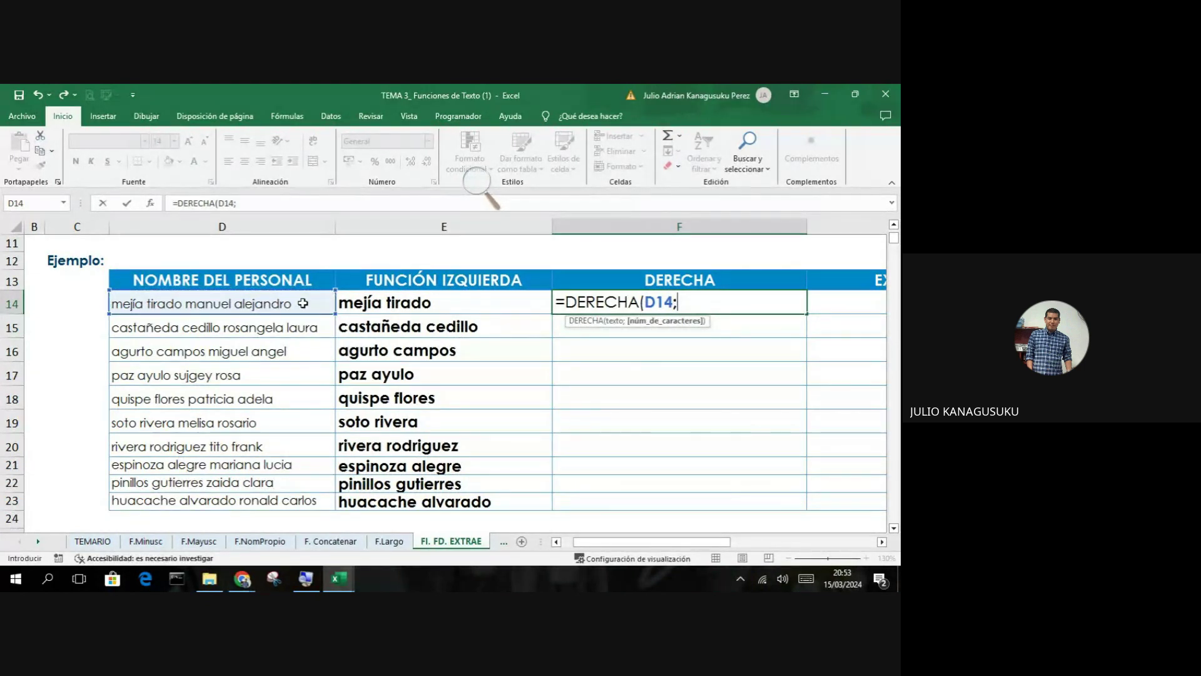
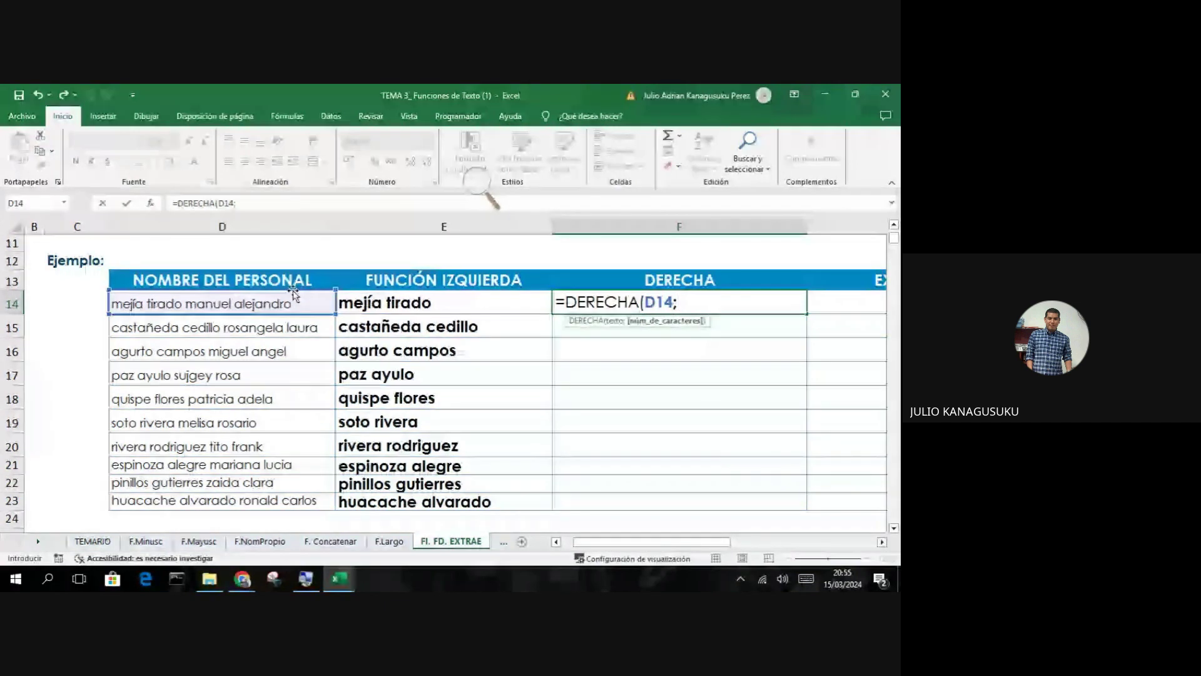
- Magnify the screen to inspect the formula, then zoom back out to 100%
left_click(476, 184)
left_click(490, 188)
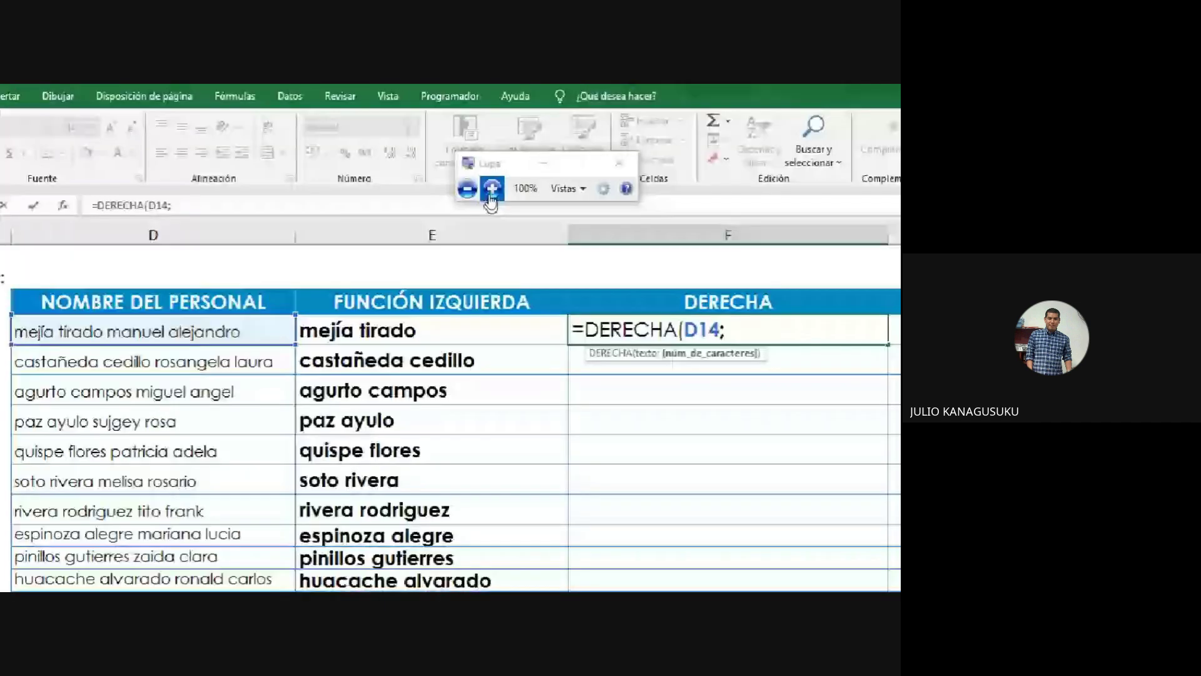
left_click(491, 189)
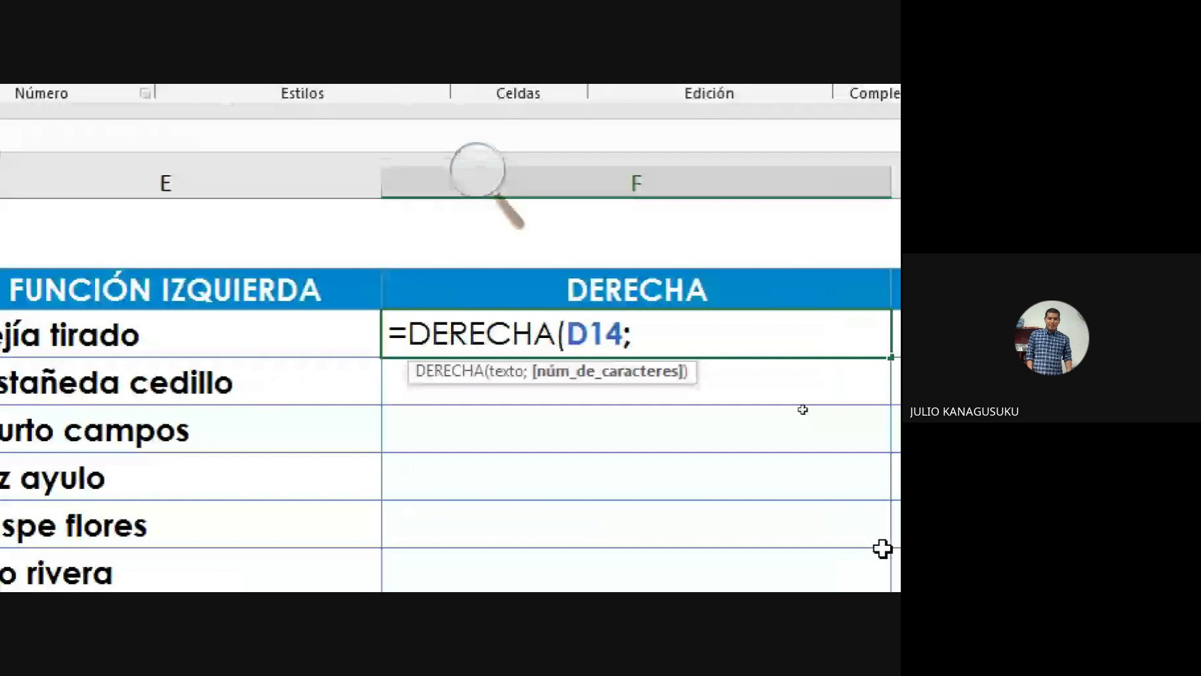
left_click(478, 170)
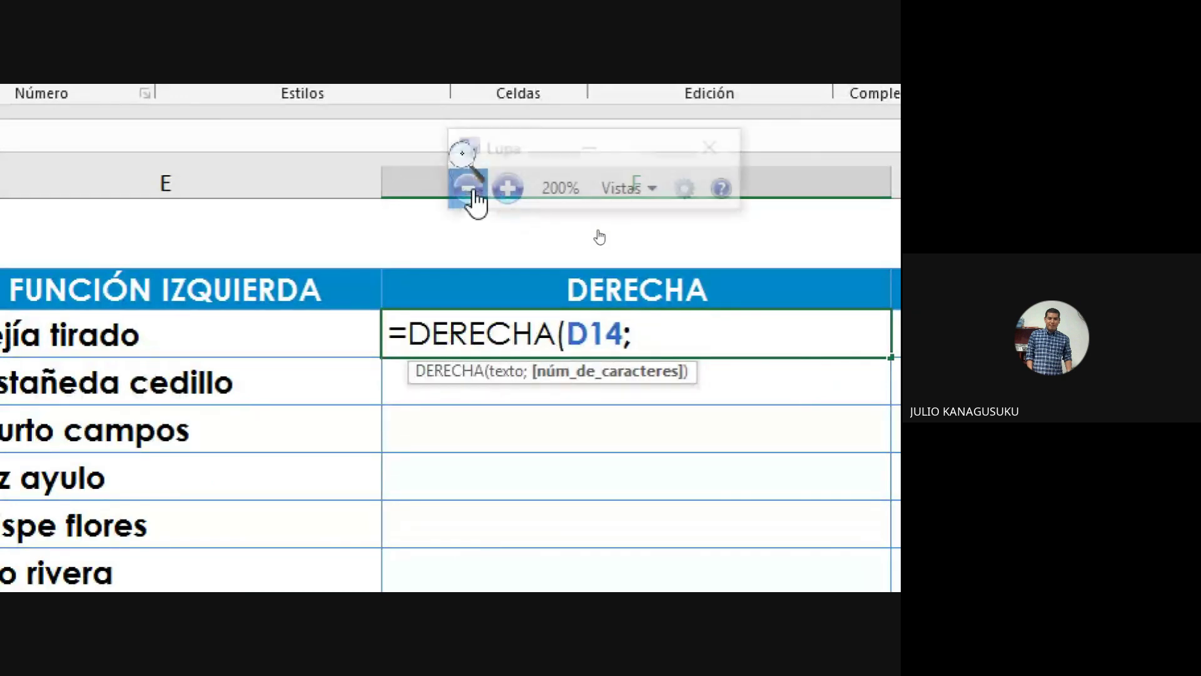
left_click(470, 191)
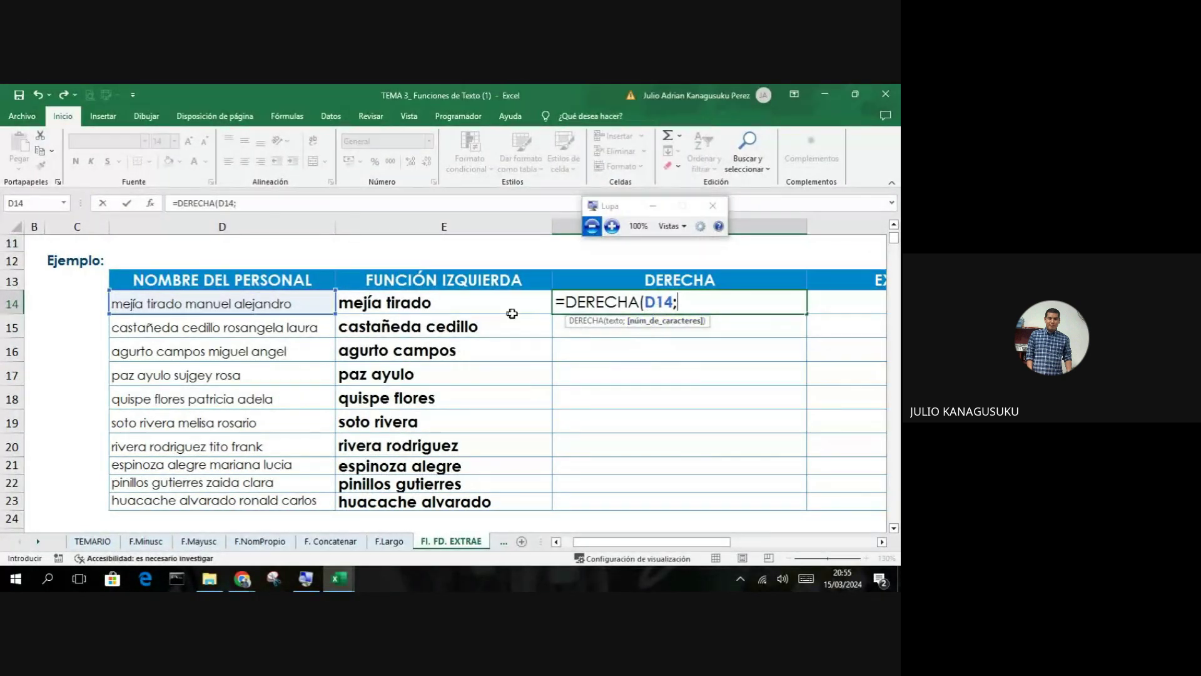
- Complete F14's formula as =DERECHA(D14;L14-K14) and confirm it
left_click(882, 542)
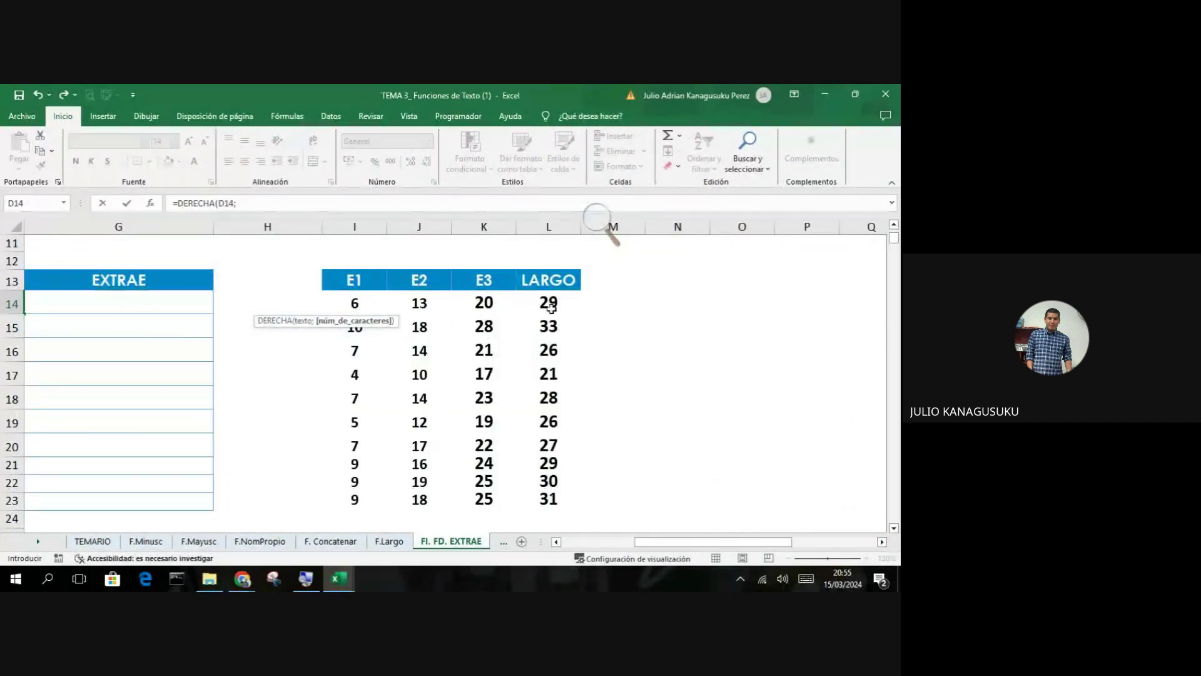
left_click(549, 303)
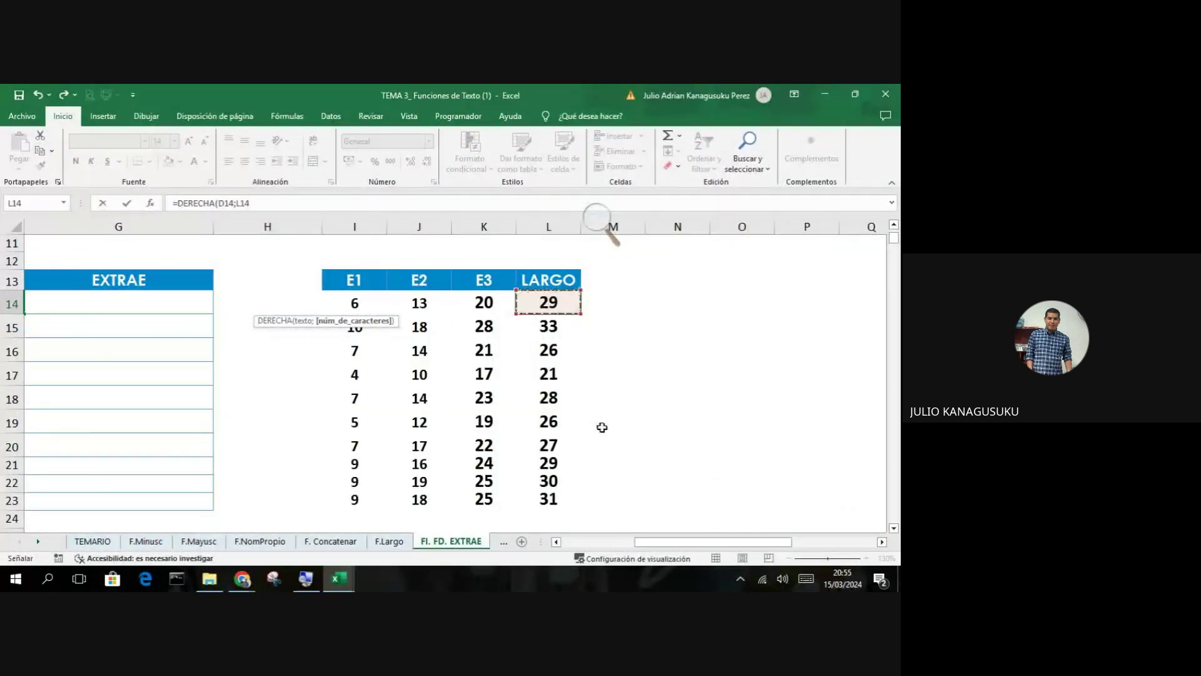
type("-")
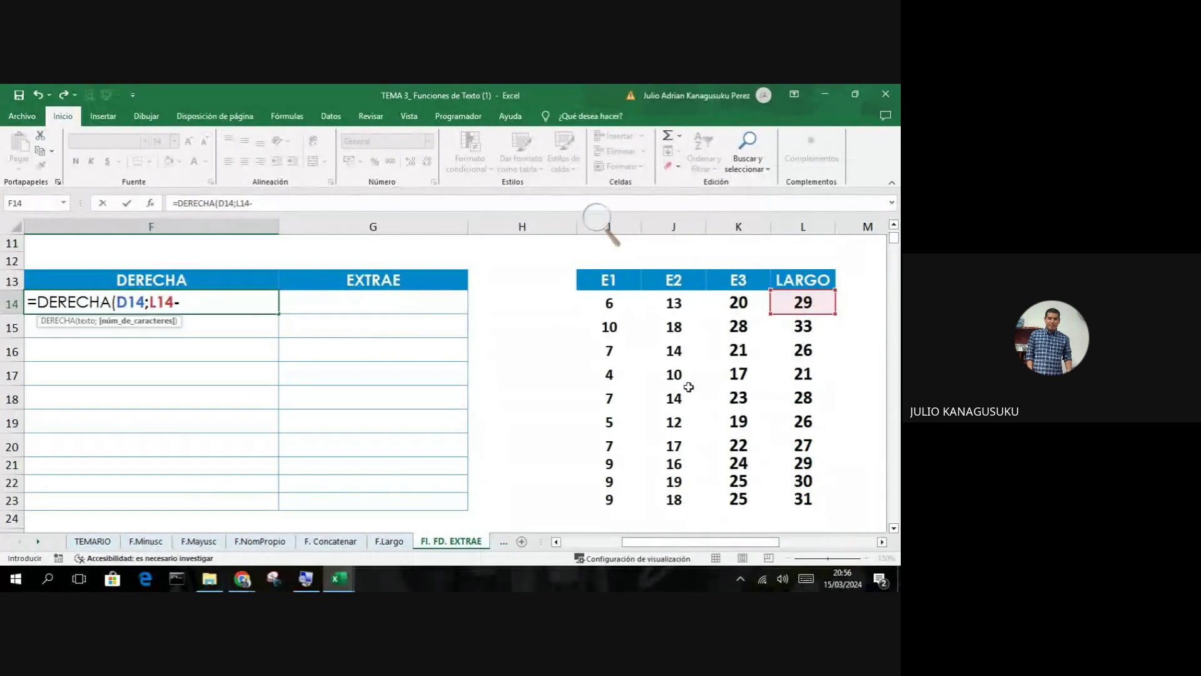
left_click(735, 305)
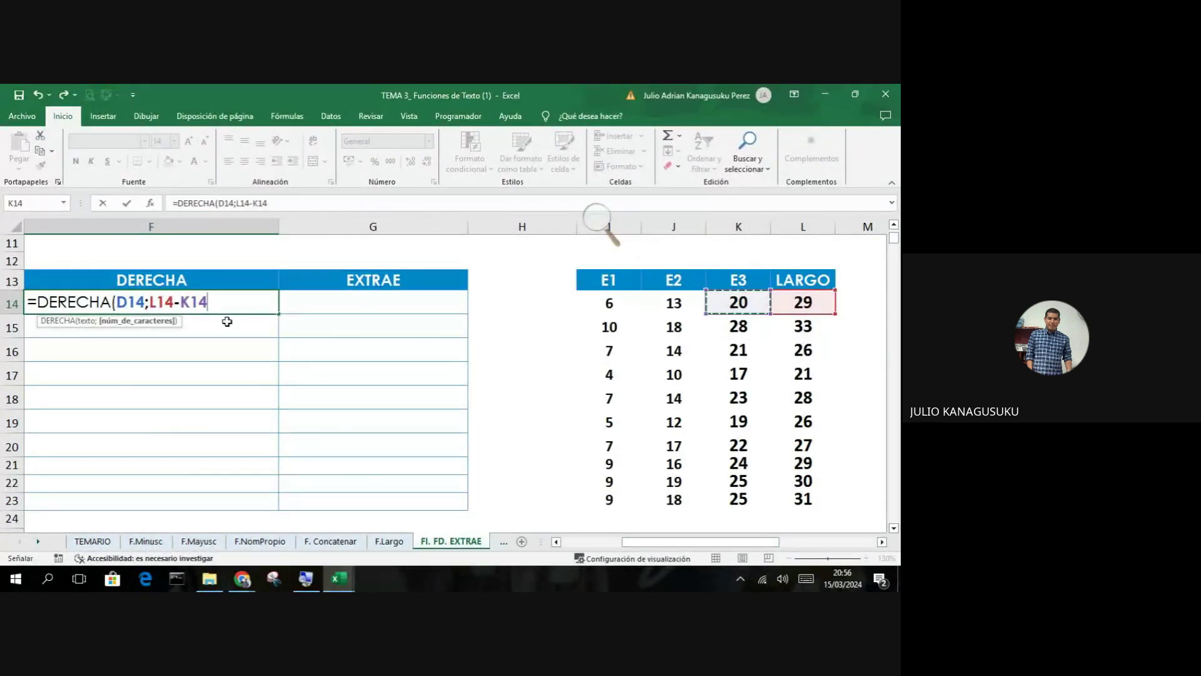
type(")")
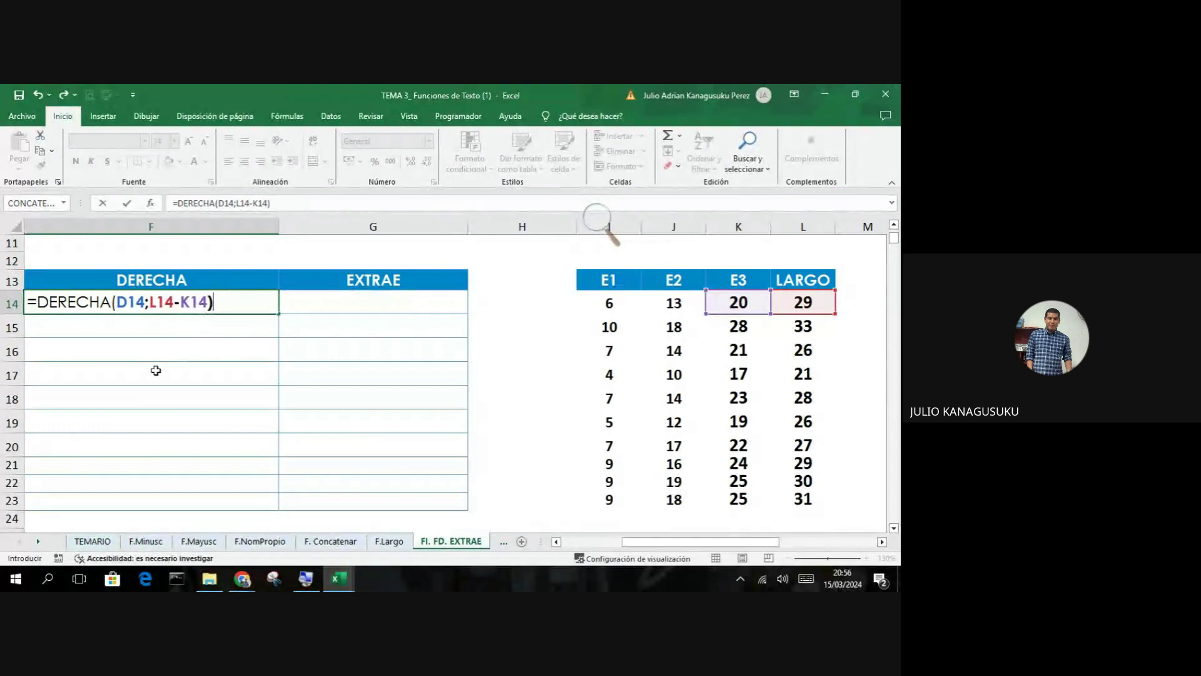
key("Return")
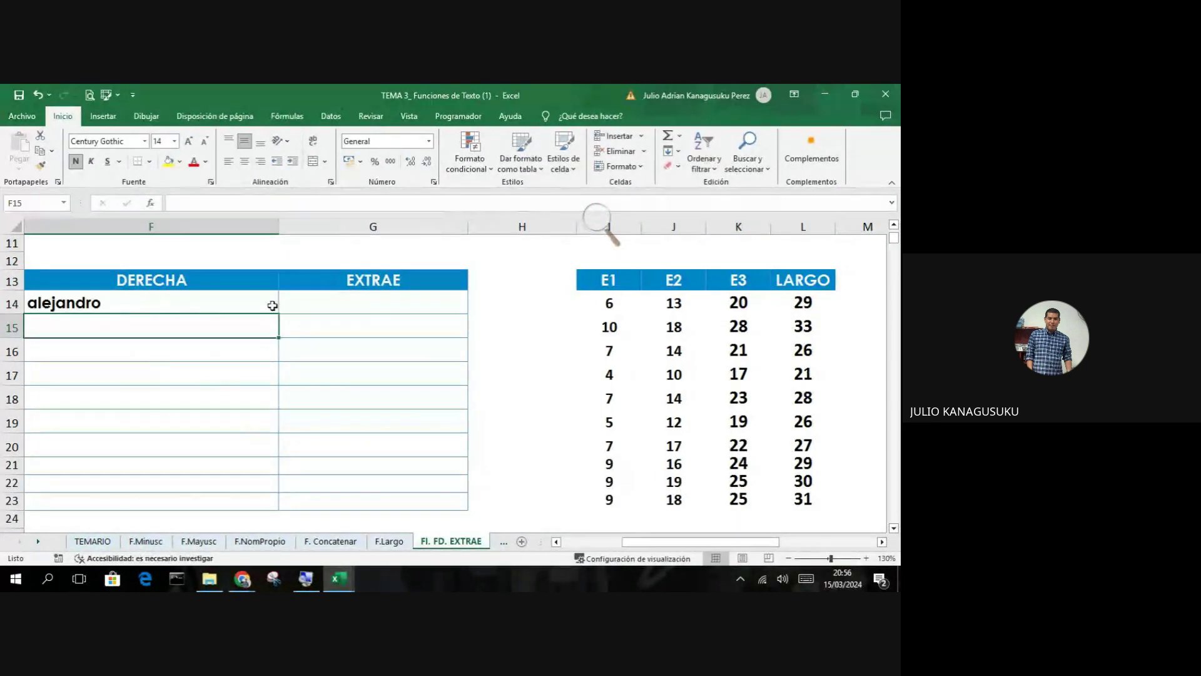
- Fill F14's DERECHA formula down to F23, check F18, and select F14:F23
left_click(272, 306)
double_click(280, 314)
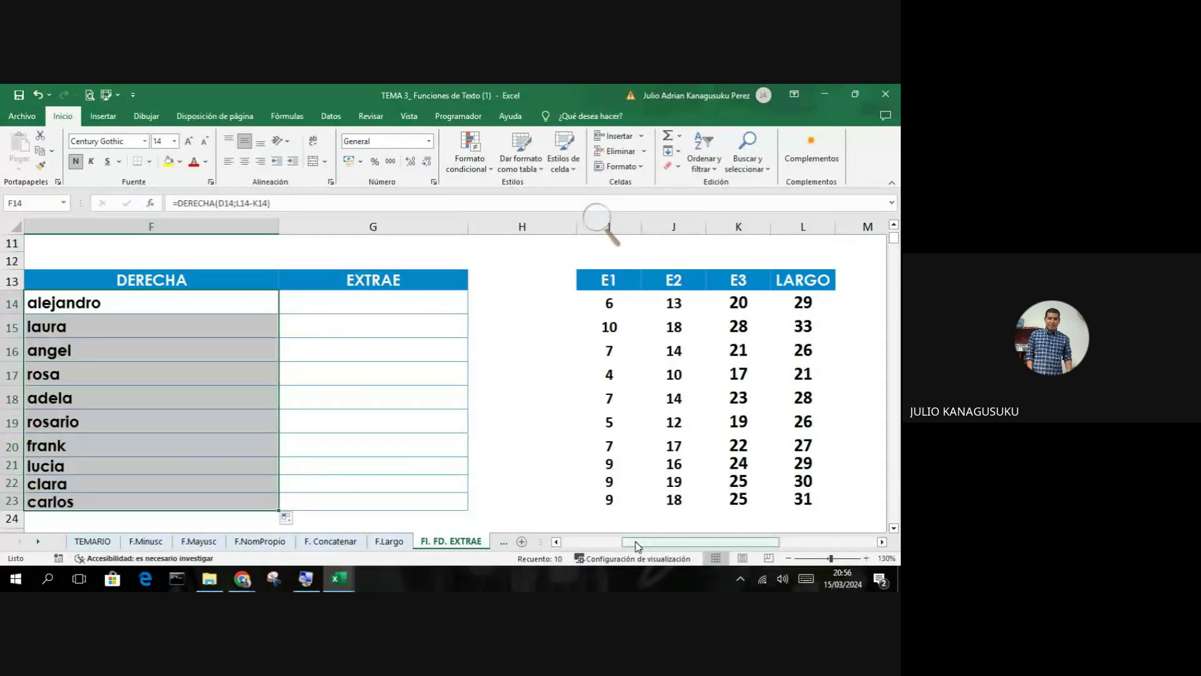
left_click_drag(635, 542, 621, 542)
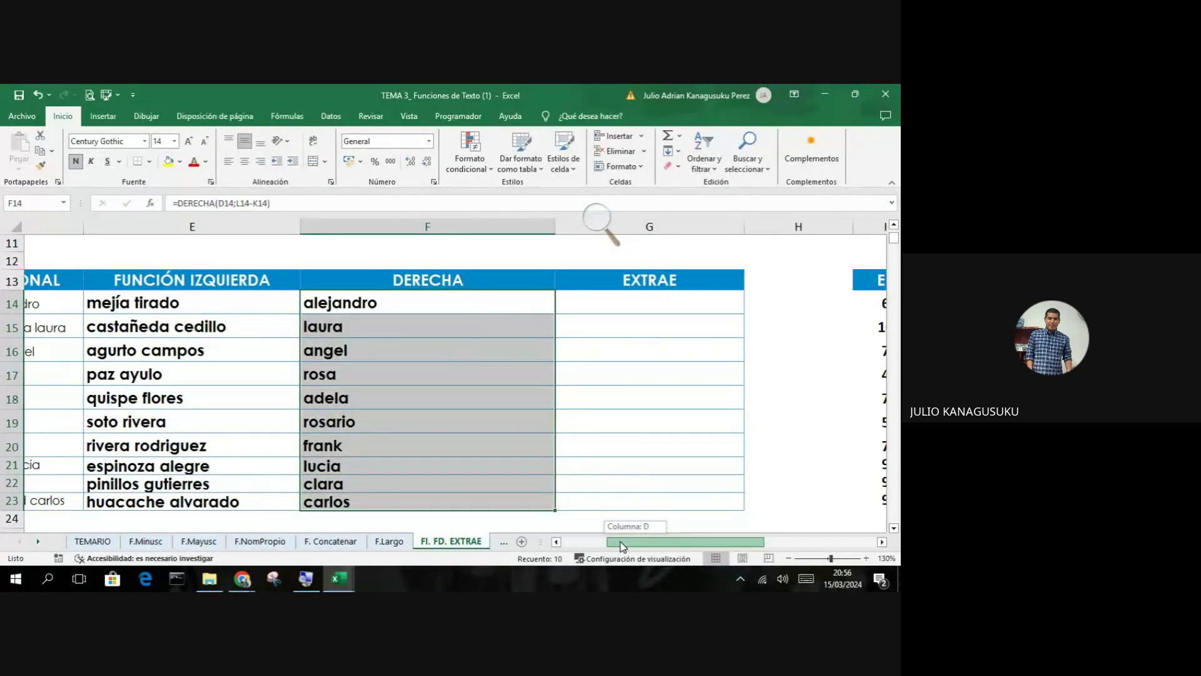
left_click_drag(623, 546, 616, 529)
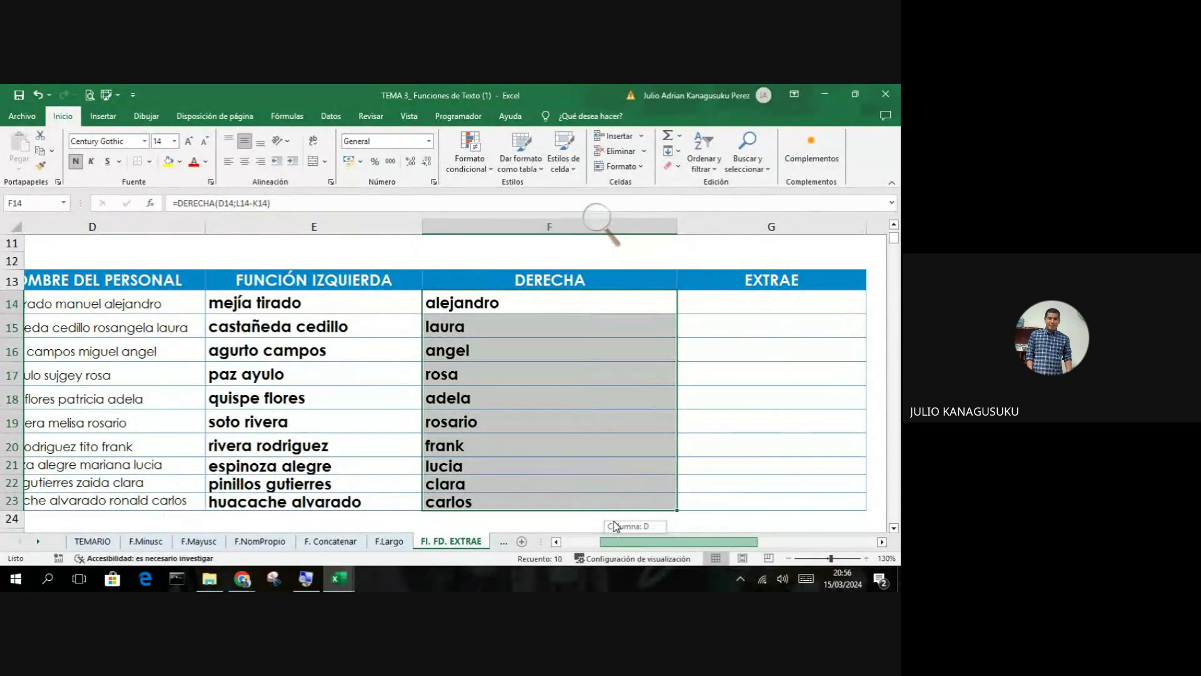
left_click_drag(615, 525, 614, 520)
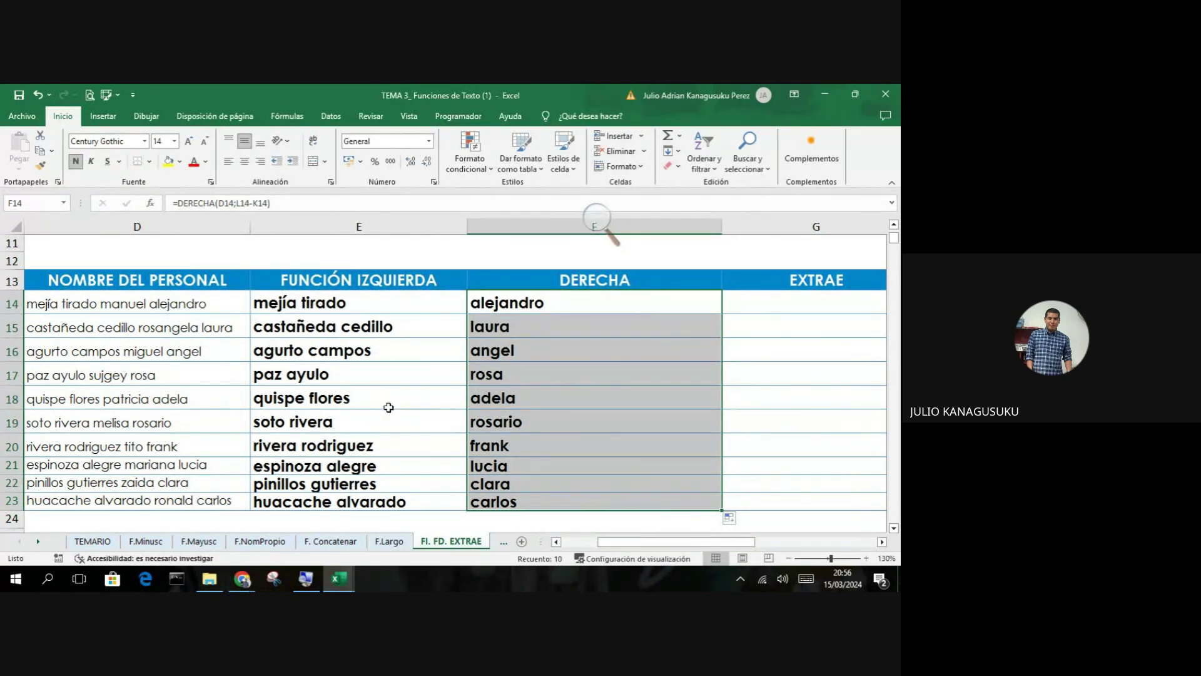
left_click(501, 398)
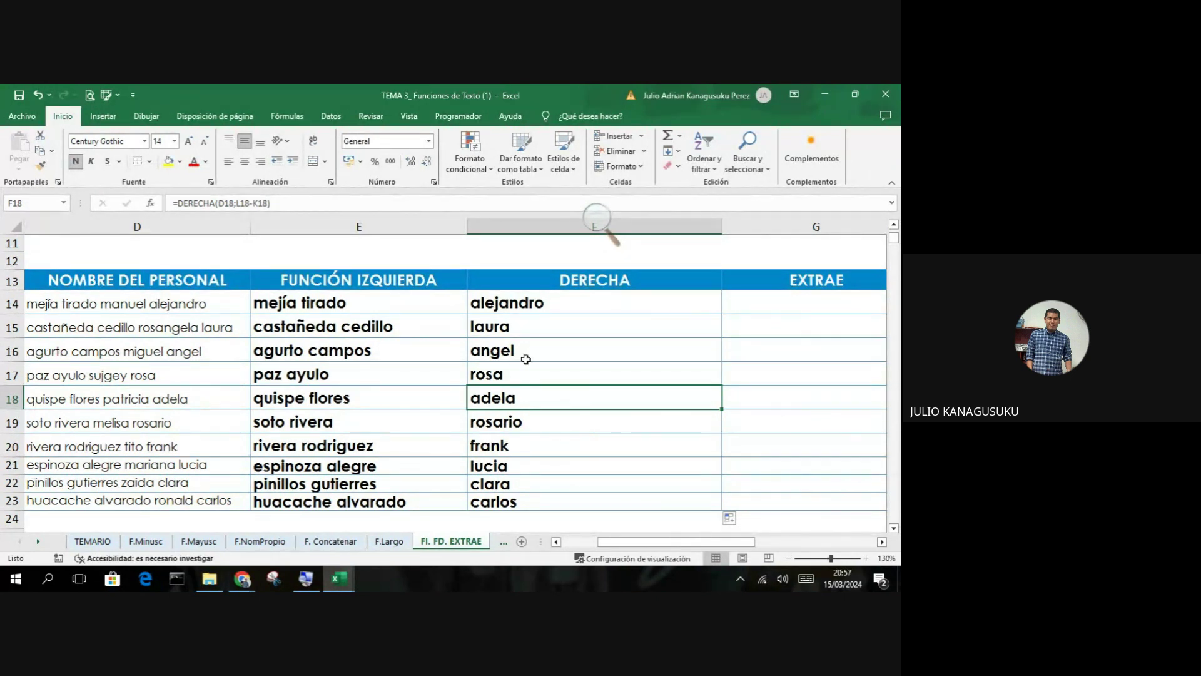
left_click_drag(556, 310, 530, 494)
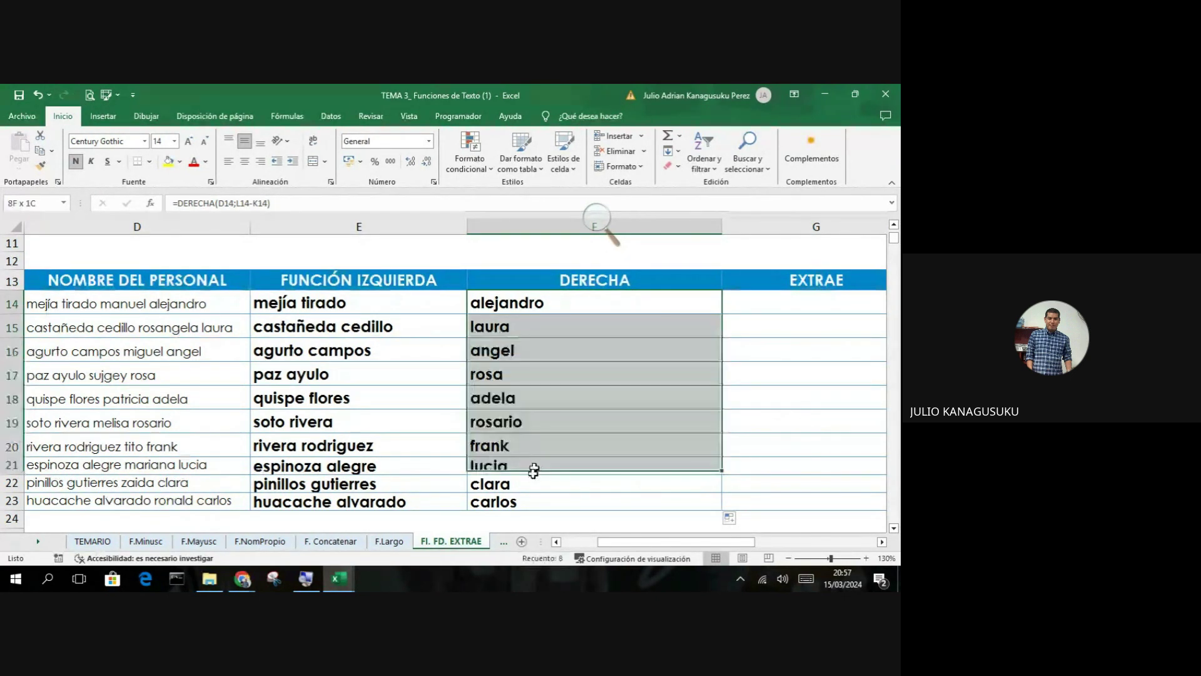
- Delete the DERECHA formulas from F14:F23
key("Delete")
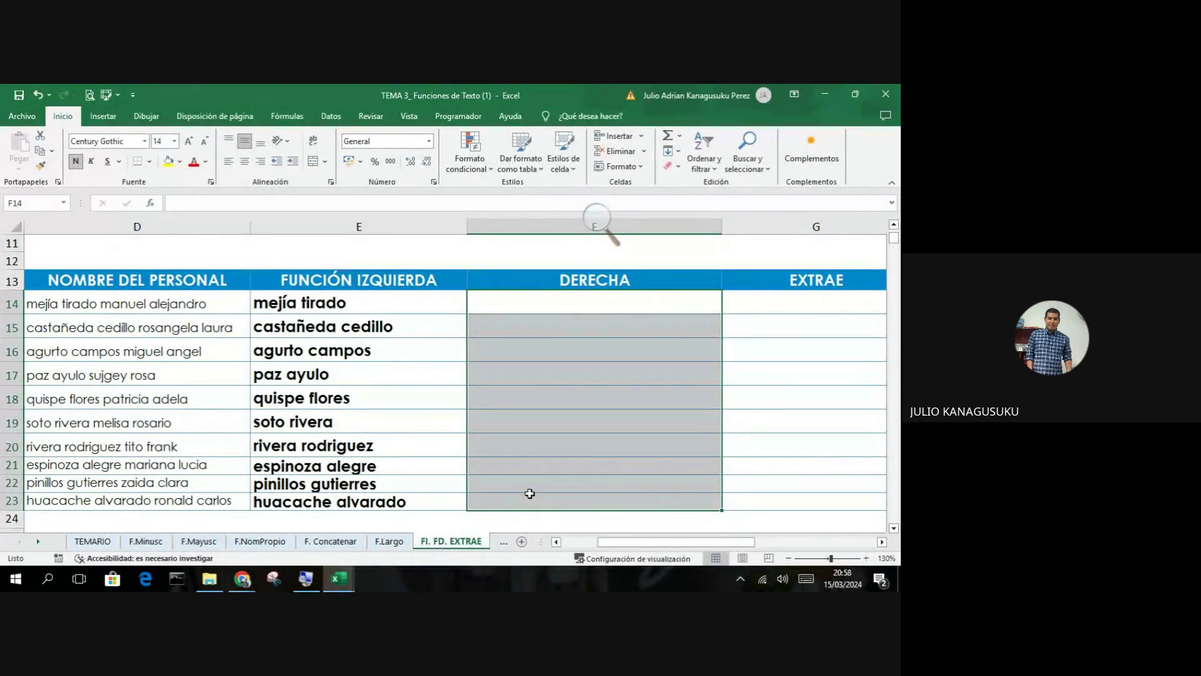
- Begin F14 again with =DERECHA(D14; using the autocomplete suggestion
left_click(618, 302)
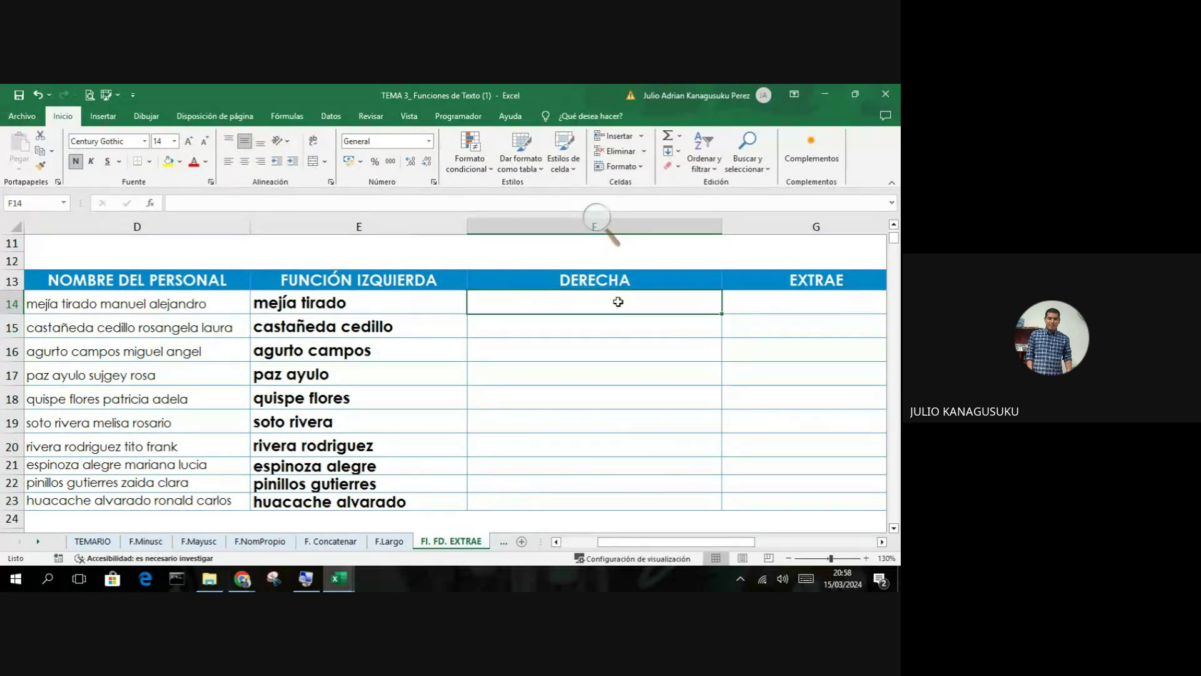
type("=DERE")
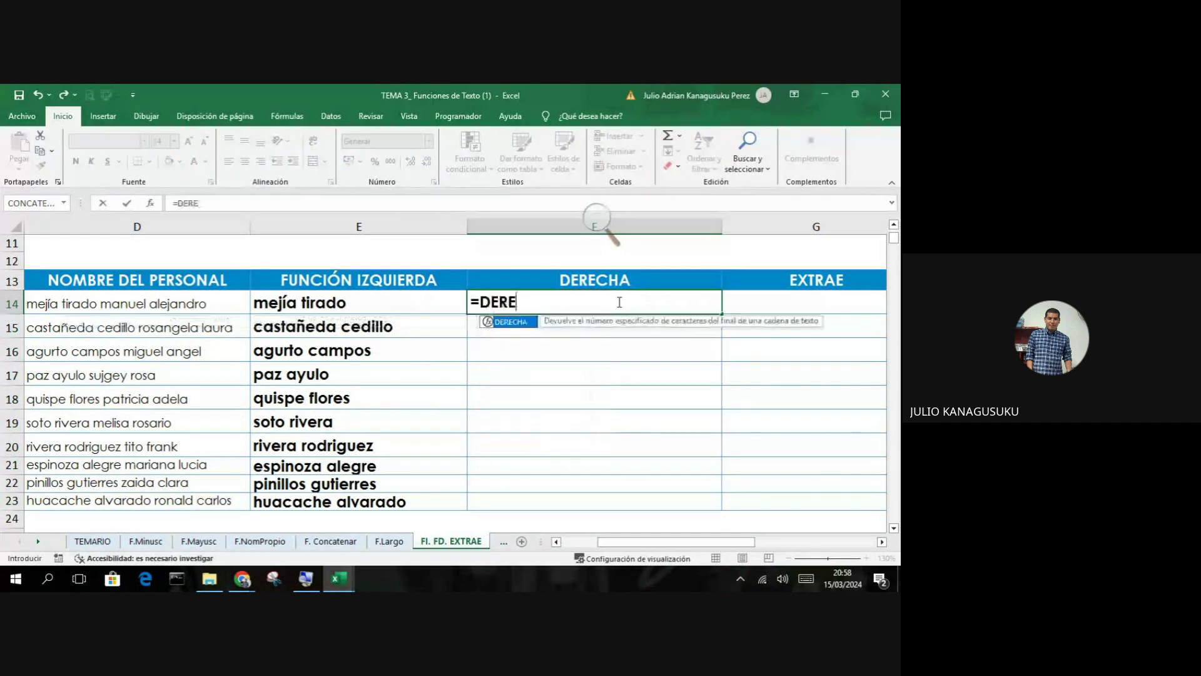
double_click(506, 322)
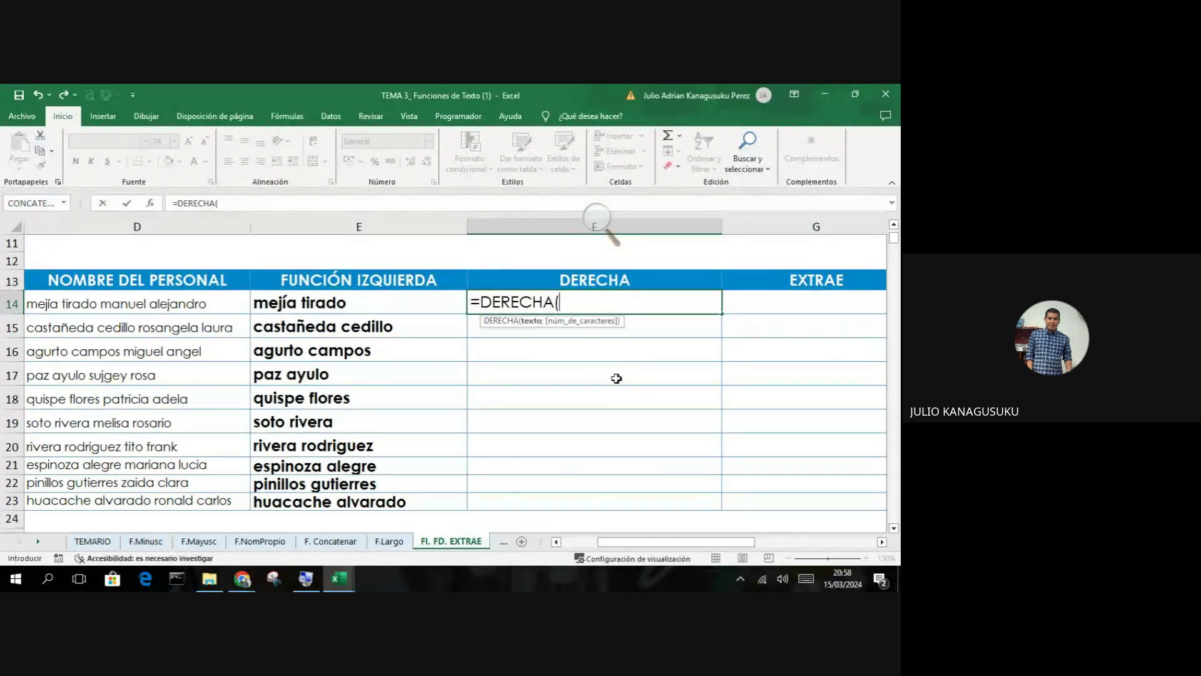
left_click(112, 297)
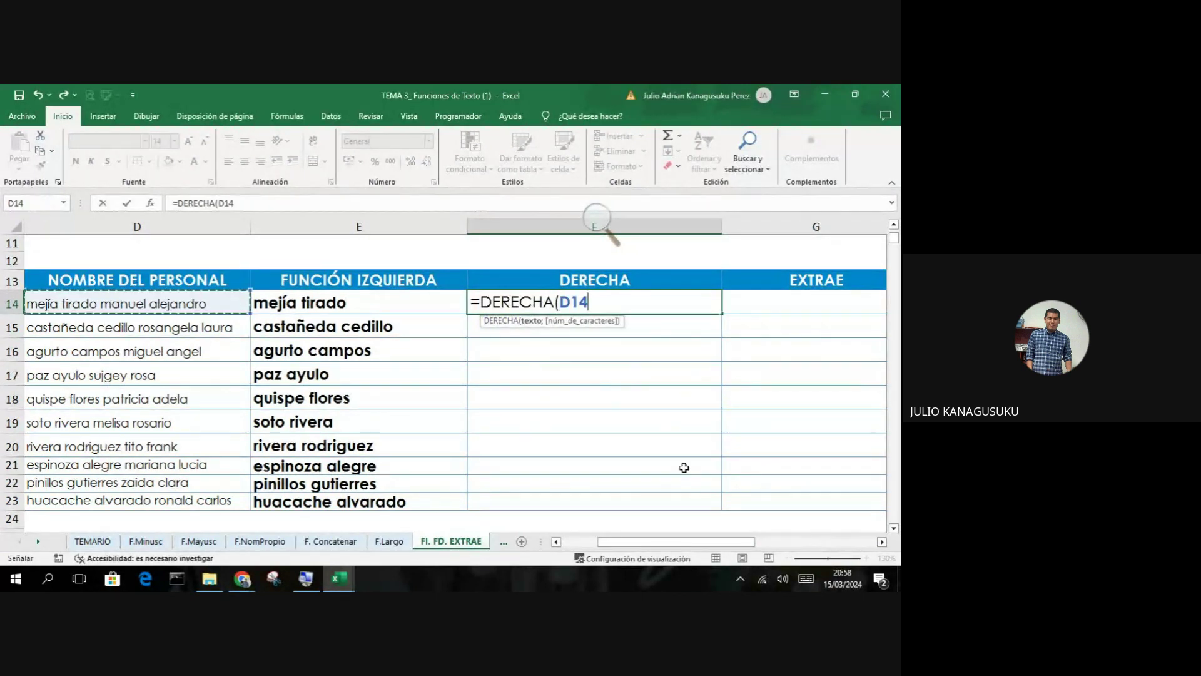
type(";")
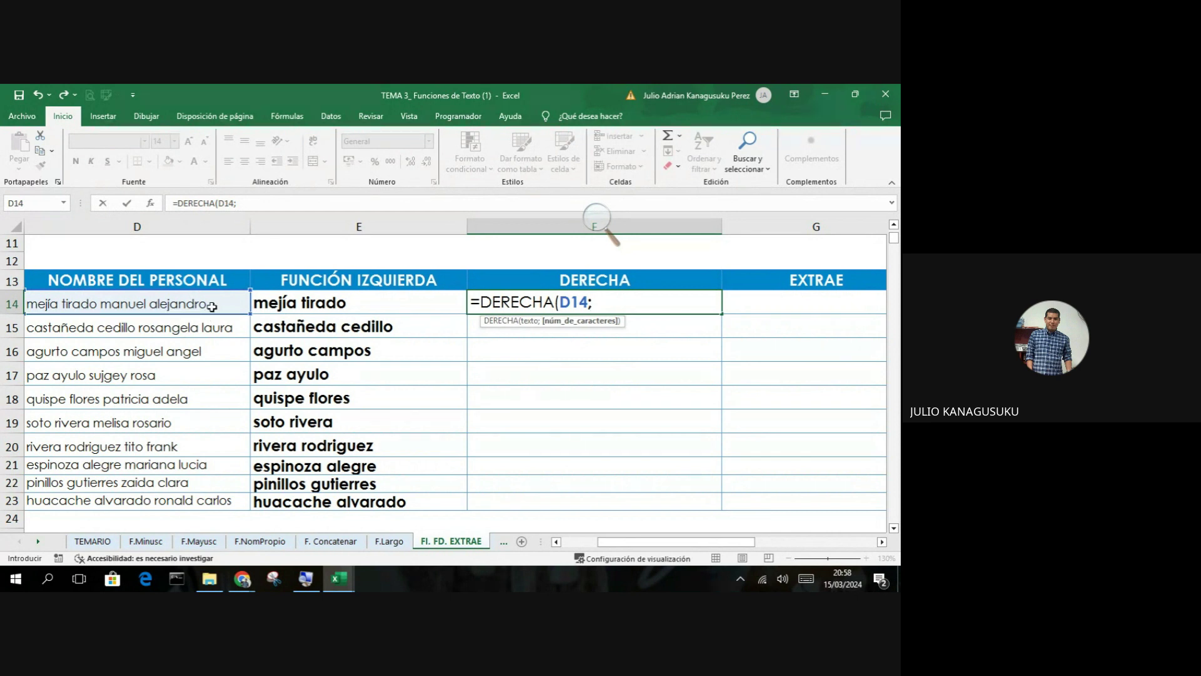
- Briefly magnify the screen, reset it to 100%, and scroll to the LARGO table
left_click(599, 224)
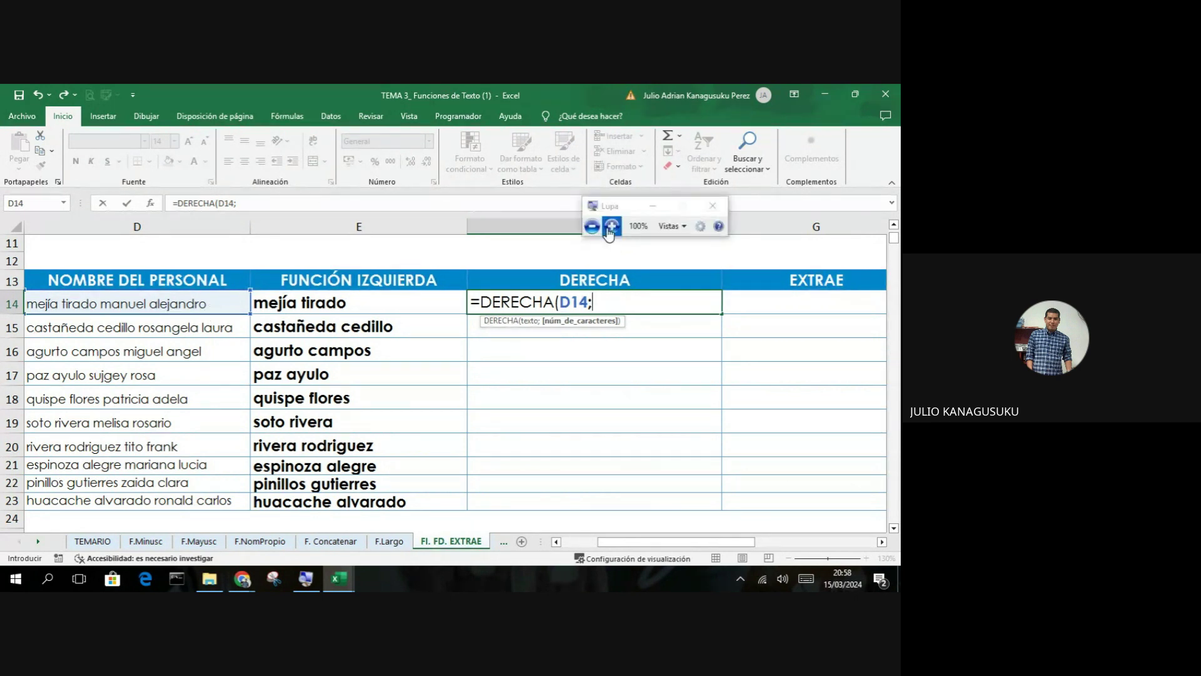
left_click(611, 226)
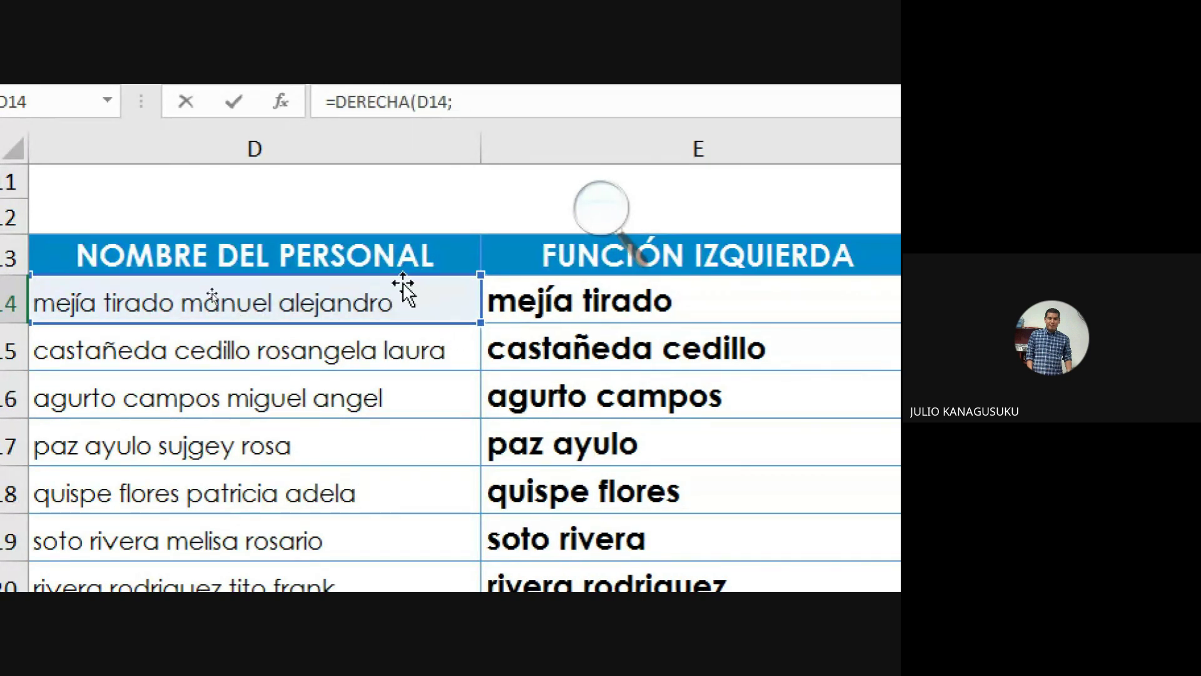
left_click(600, 212)
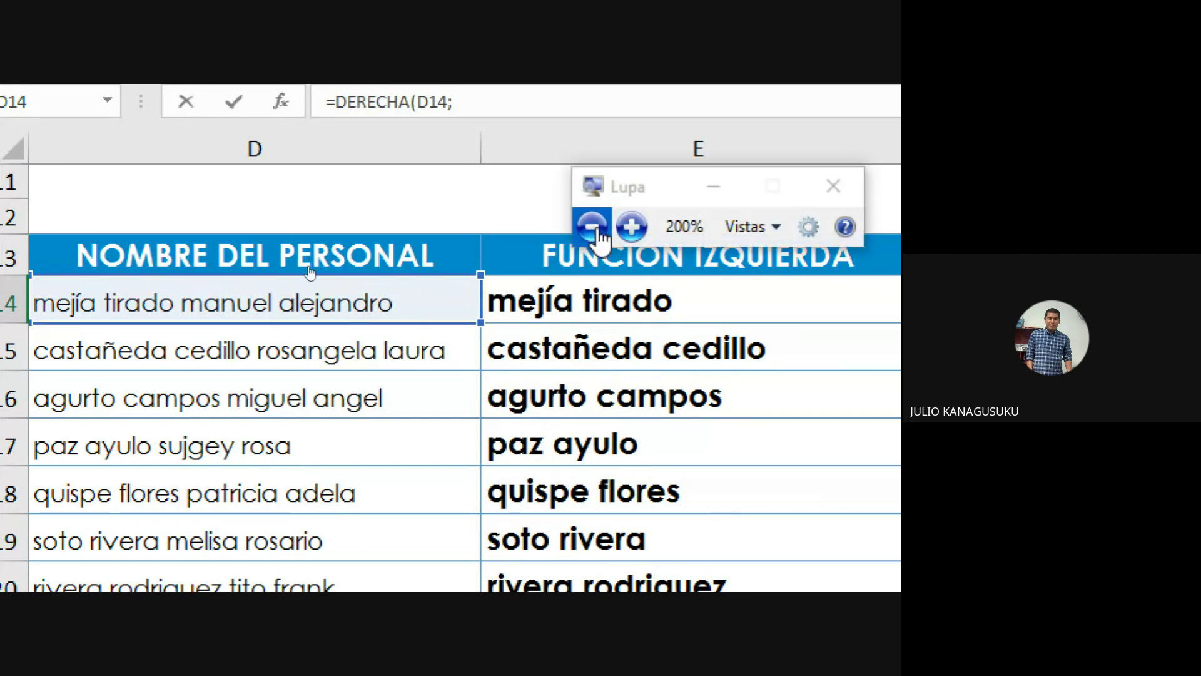
left_click(594, 223)
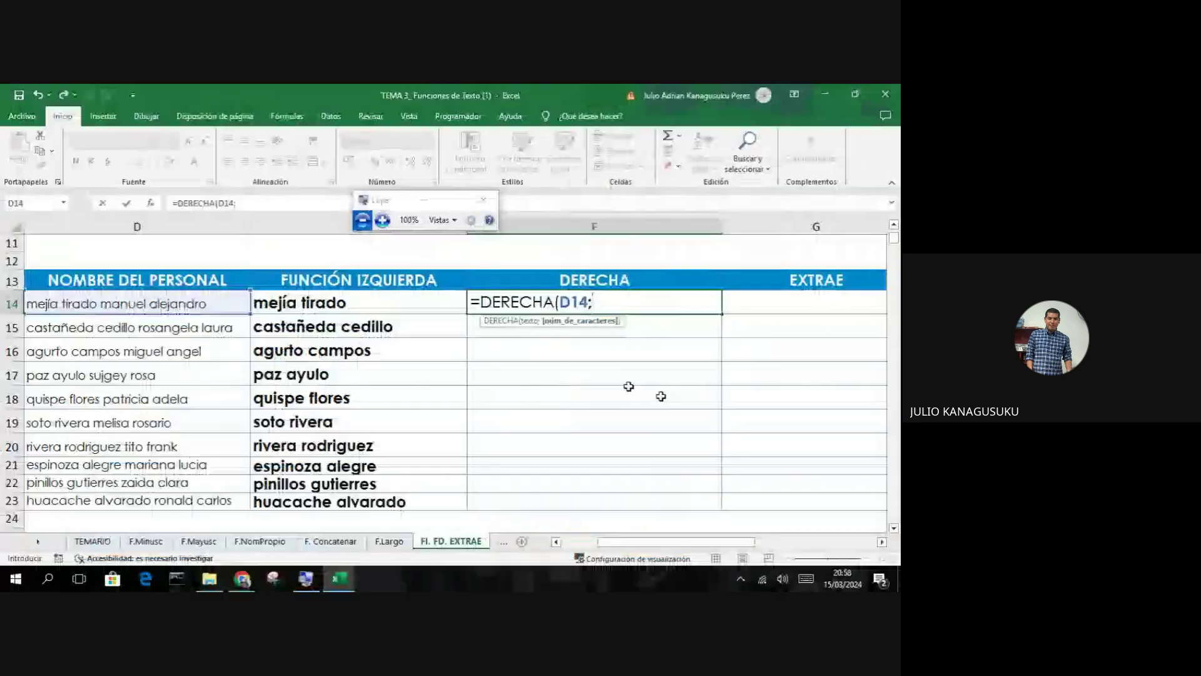
left_click(883, 541)
- Complete F14 as =DERECHA(D14;L14-J14) and fill it down to F23
left_click(882, 541)
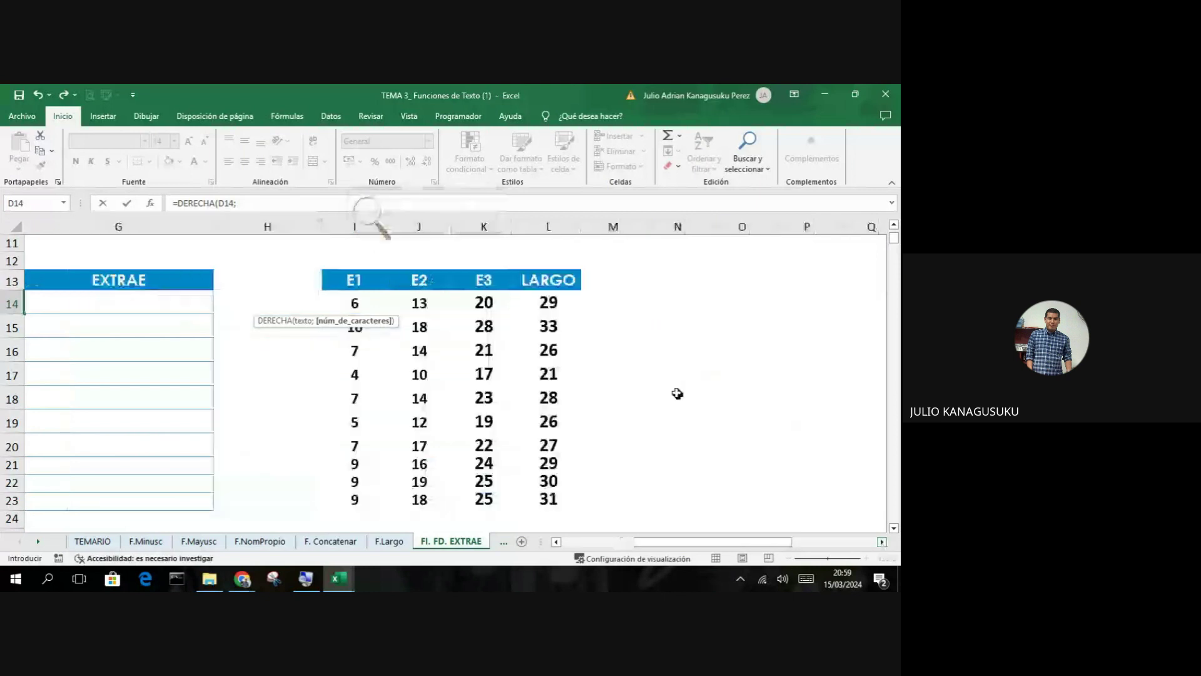
left_click(561, 313)
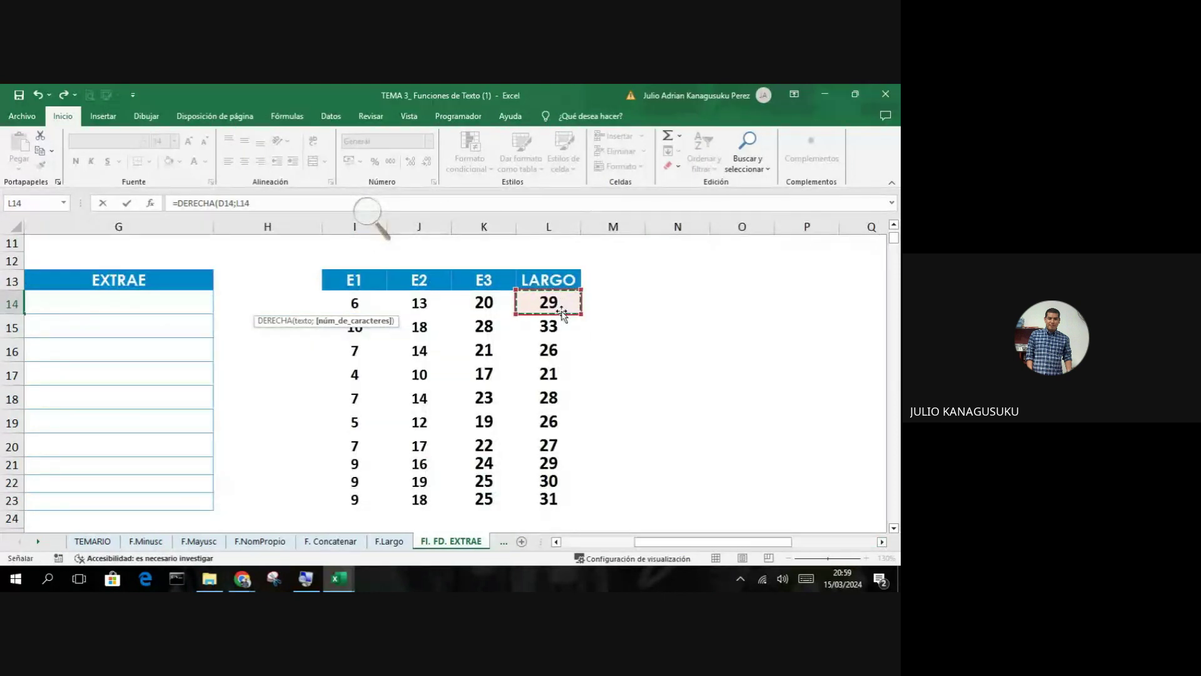
type("-")
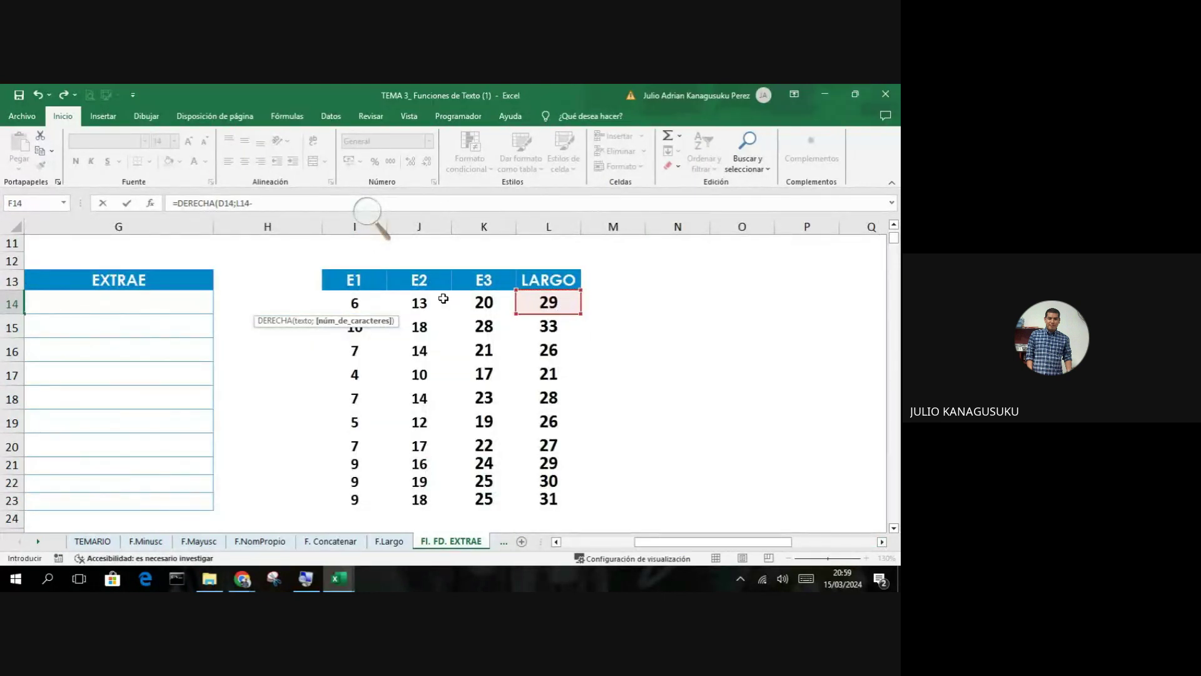
left_click(419, 303)
left_click_drag(702, 542, 678, 551)
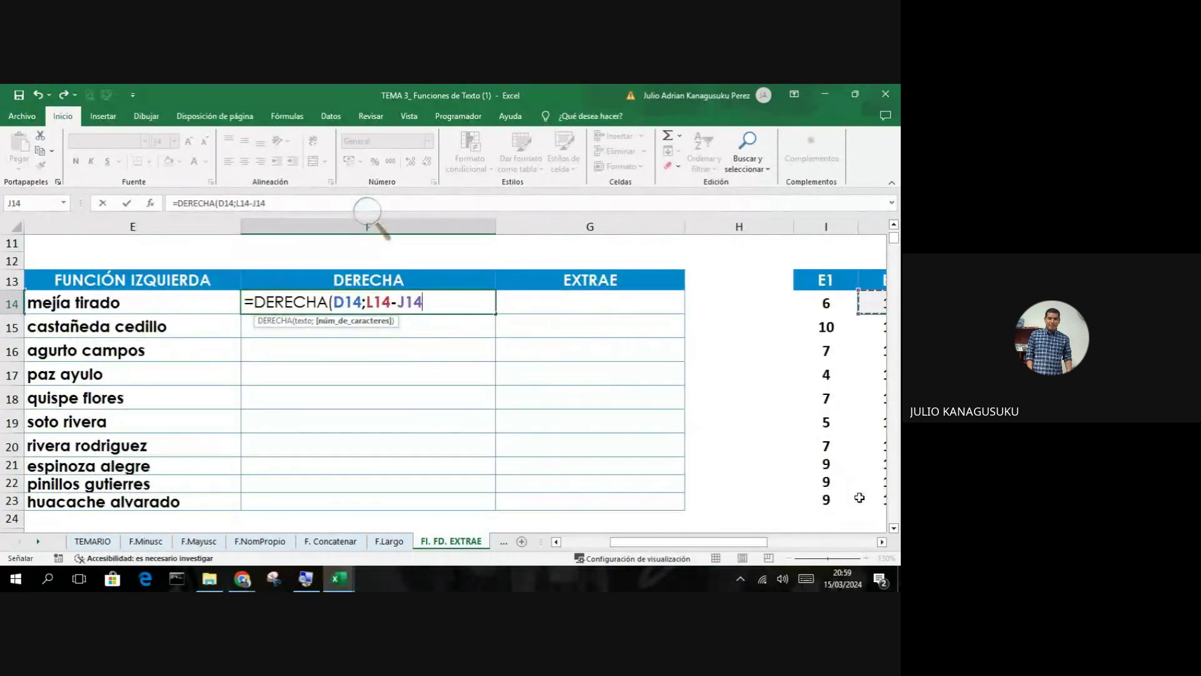
type(")")
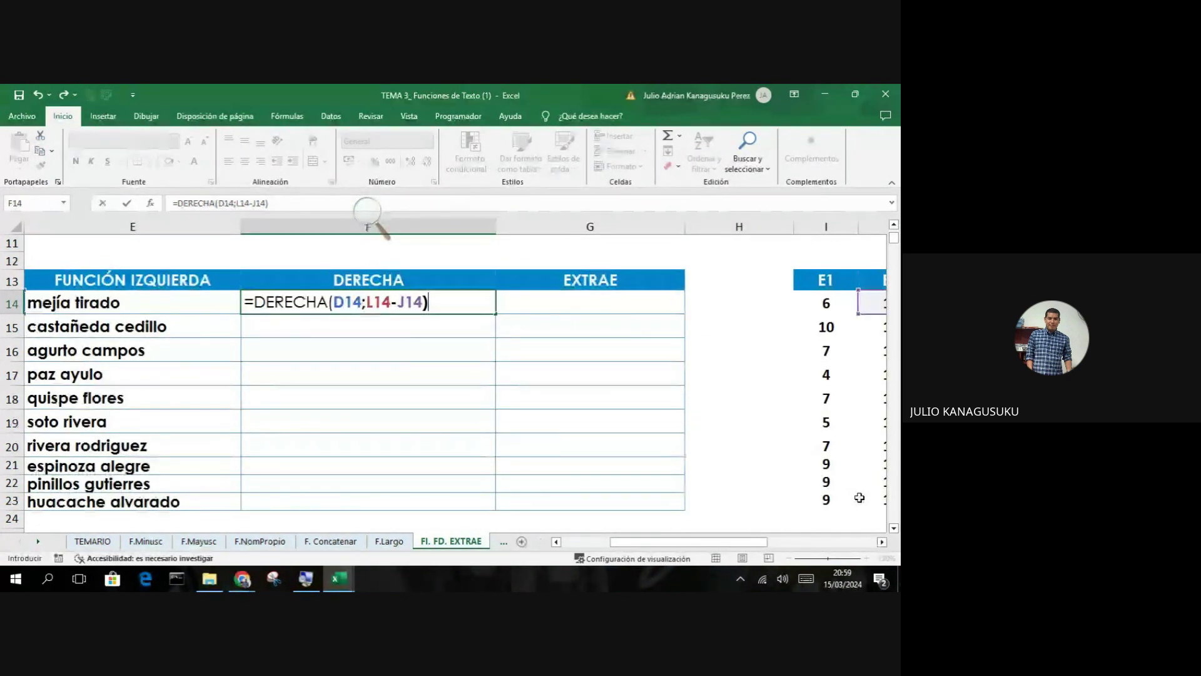
key("Return")
left_click(461, 300)
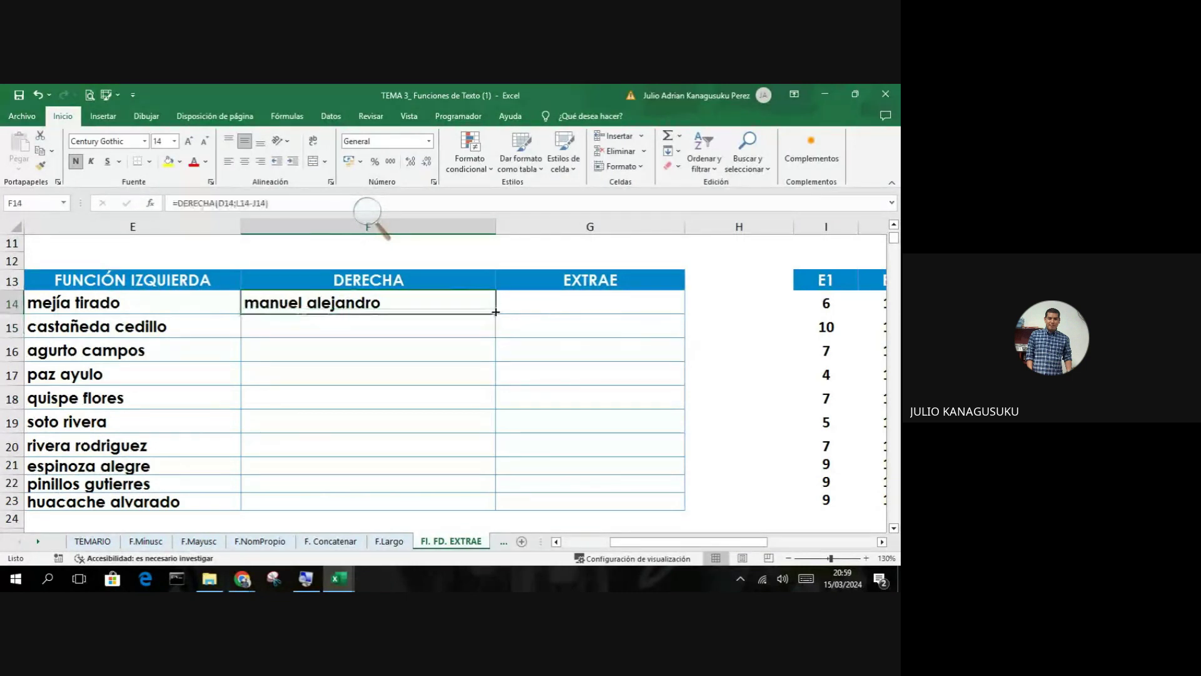
double_click(495, 312)
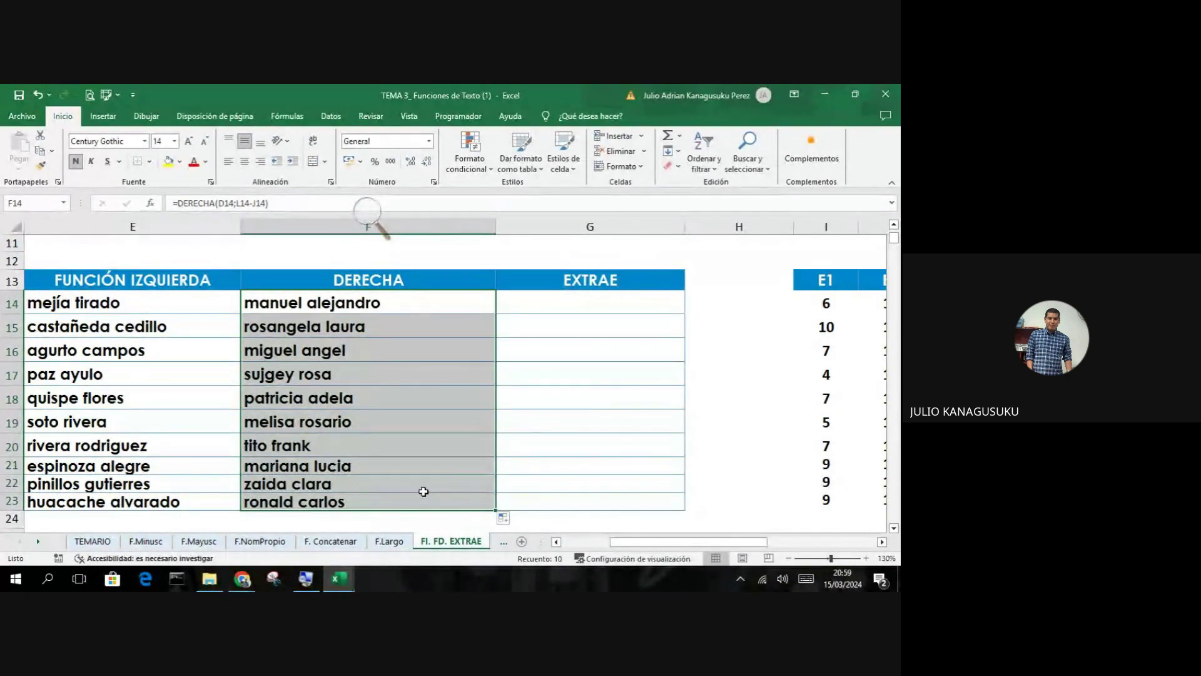
left_click_drag(614, 541, 576, 546)
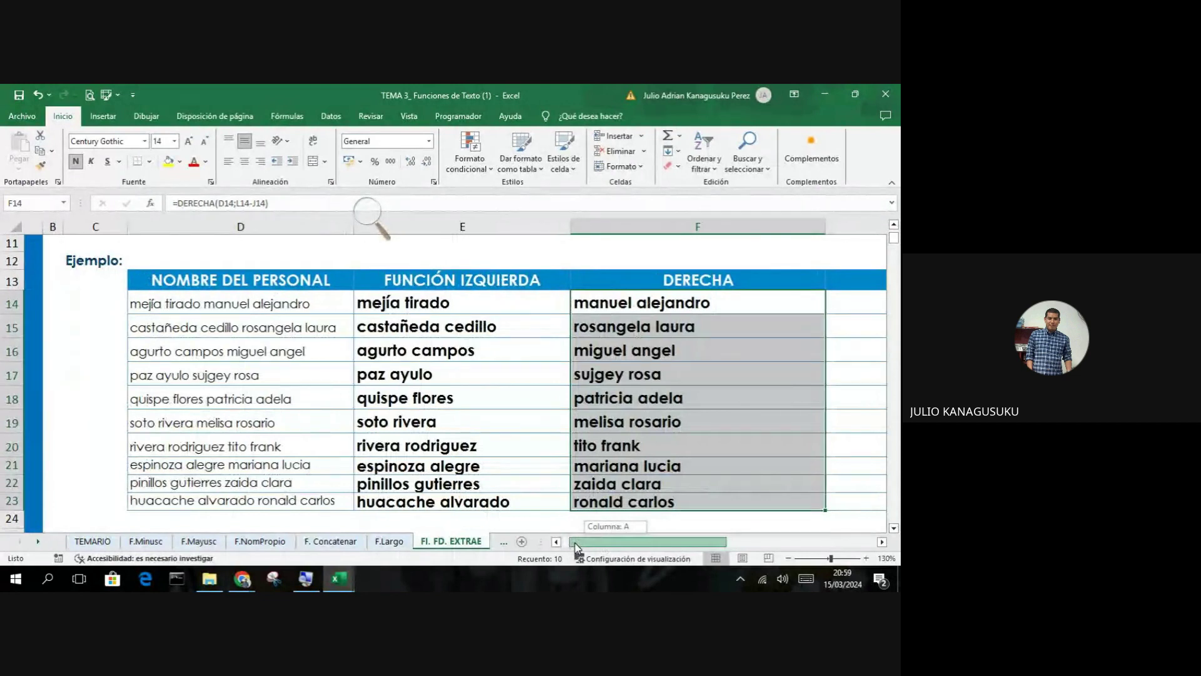
left_click_drag(576, 545, 576, 545)
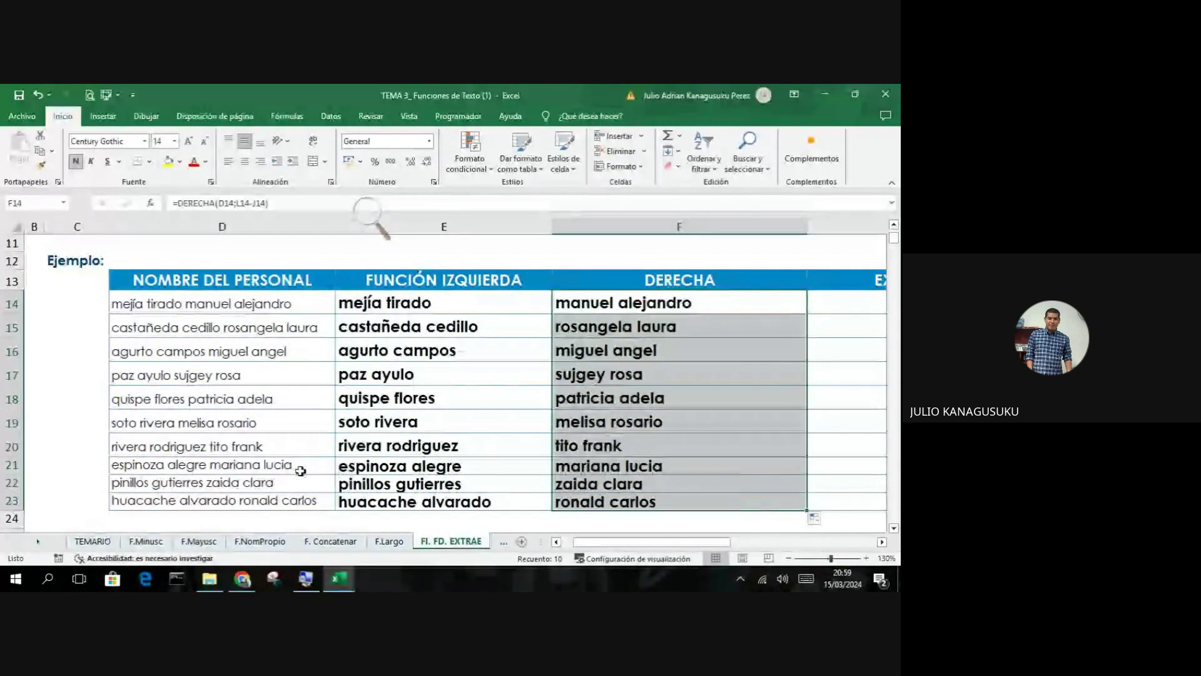
key("Left")
key("Left")
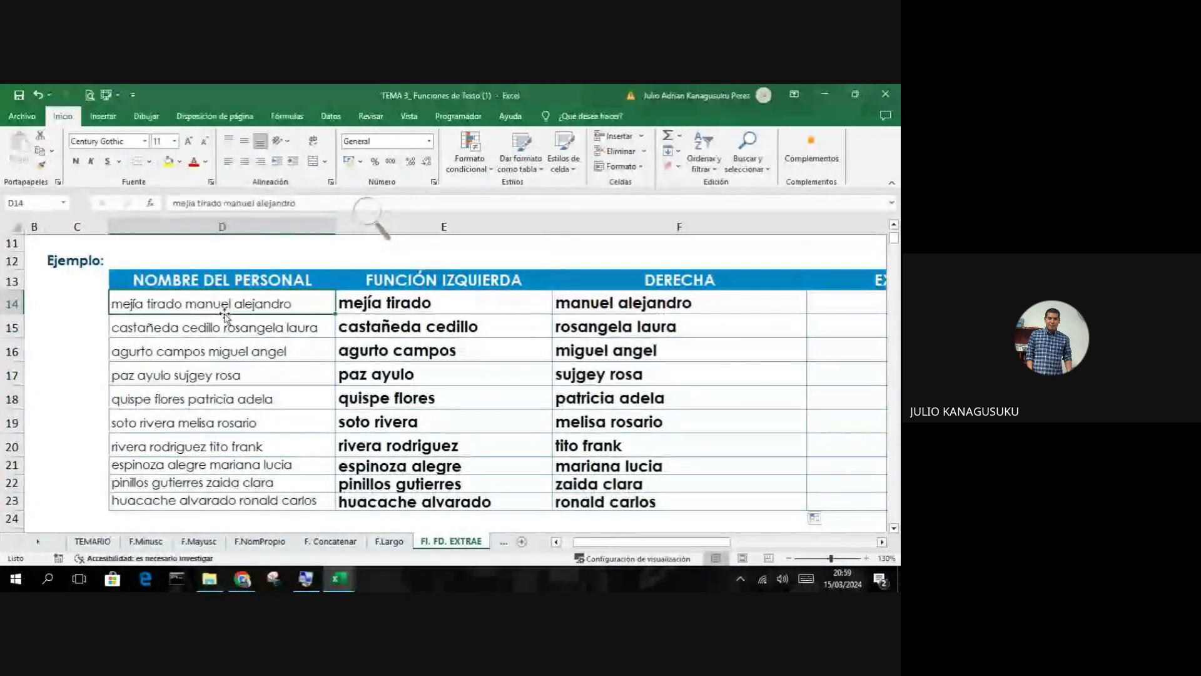
left_click(263, 329)
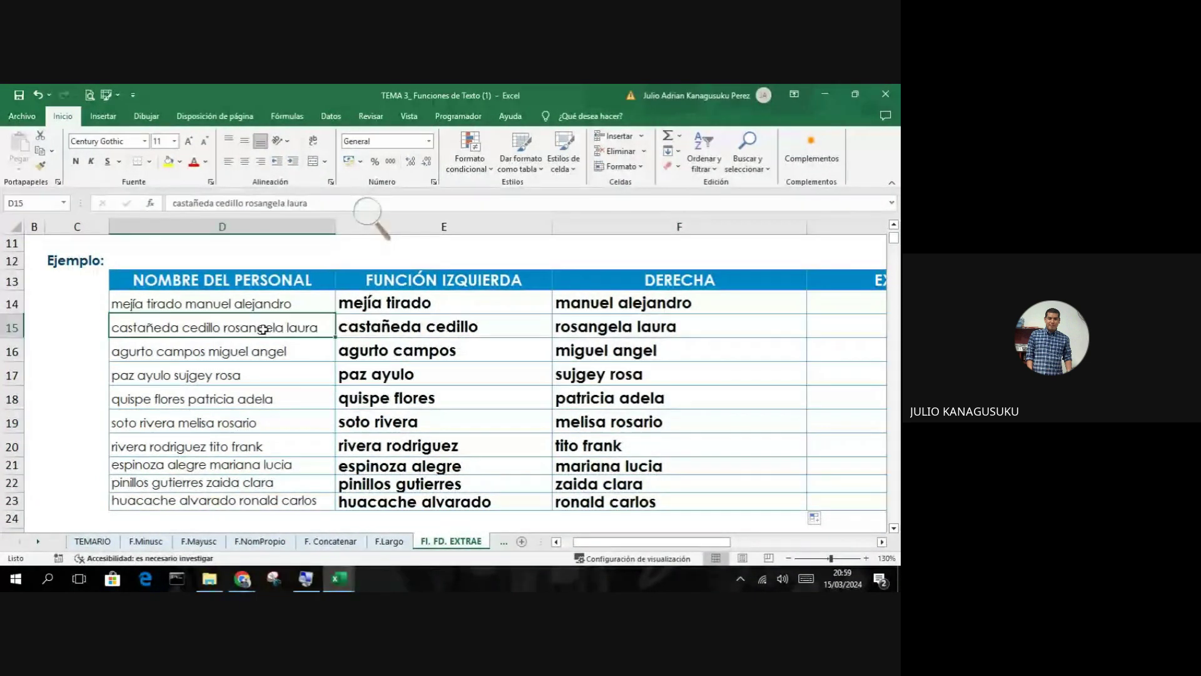
left_click(234, 352)
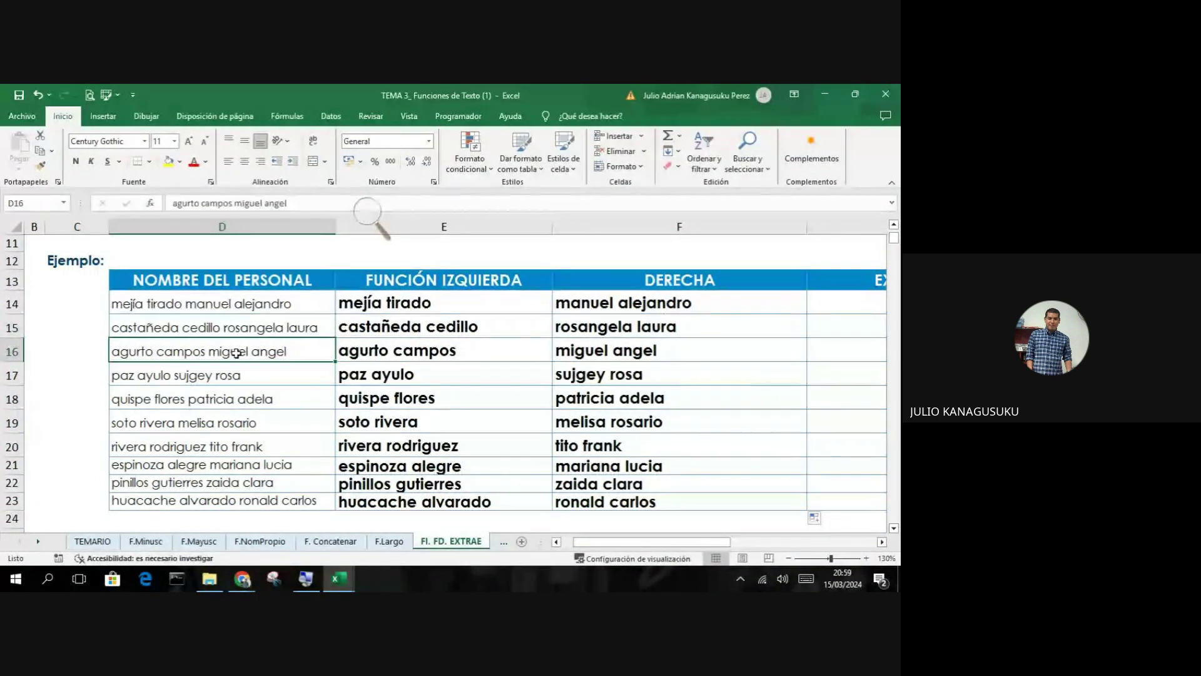
left_click(199, 377)
left_click(220, 393)
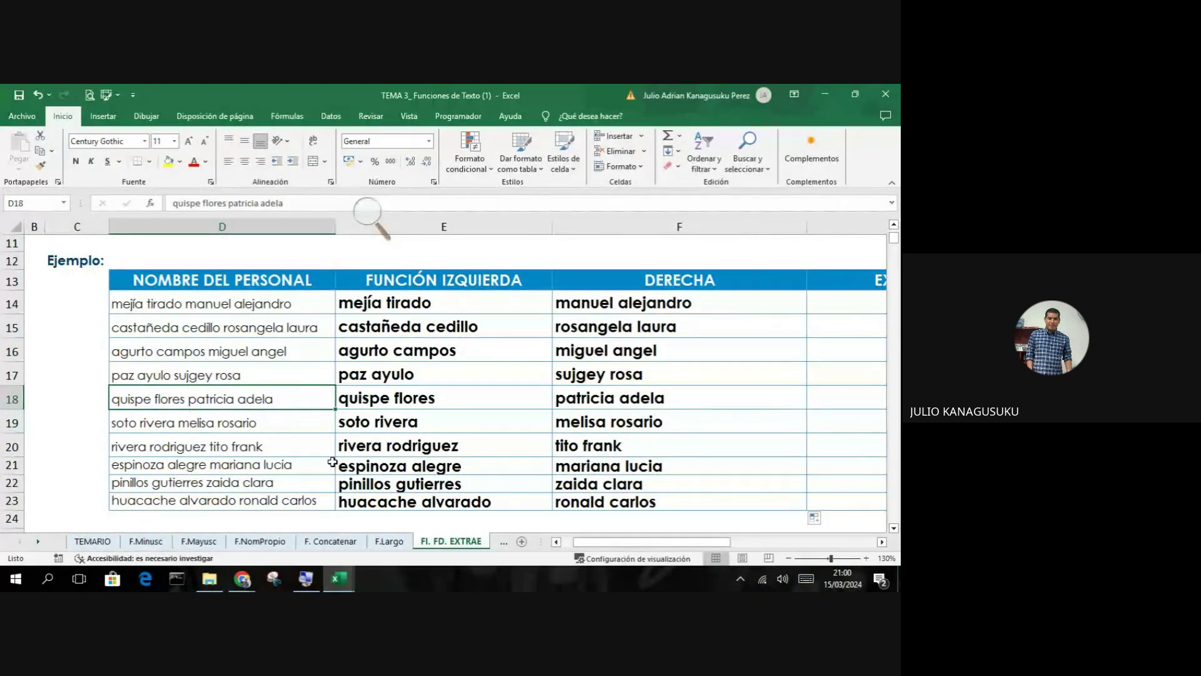
left_click(214, 309)
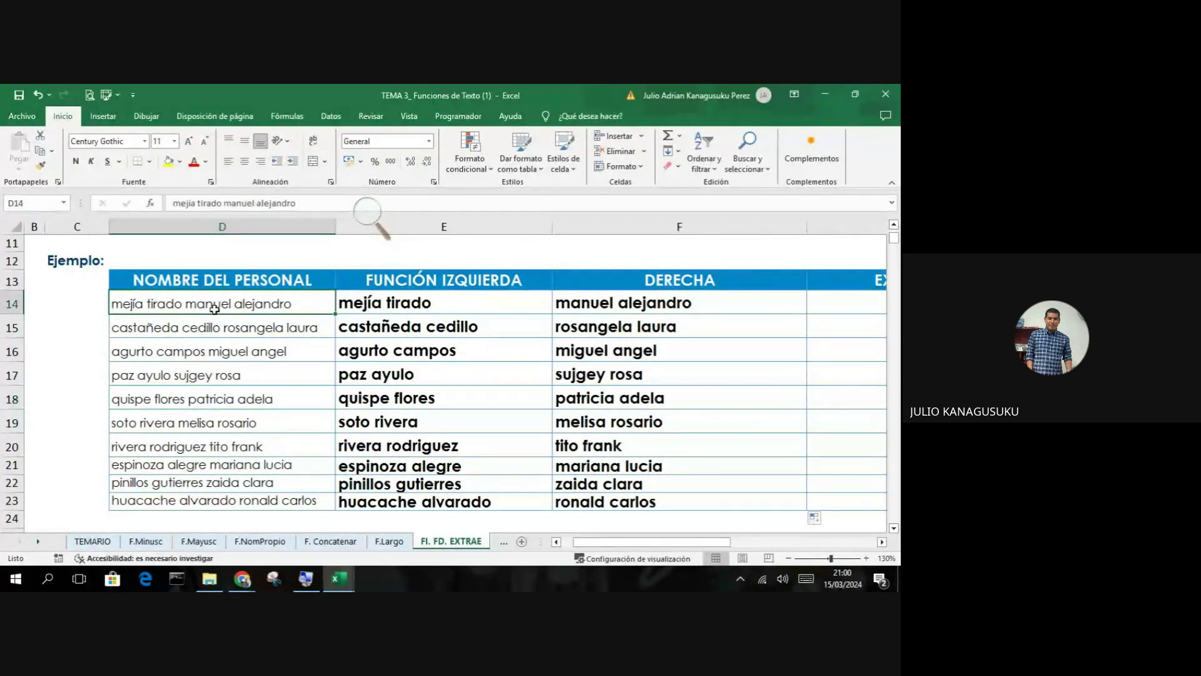
key("super+plus")
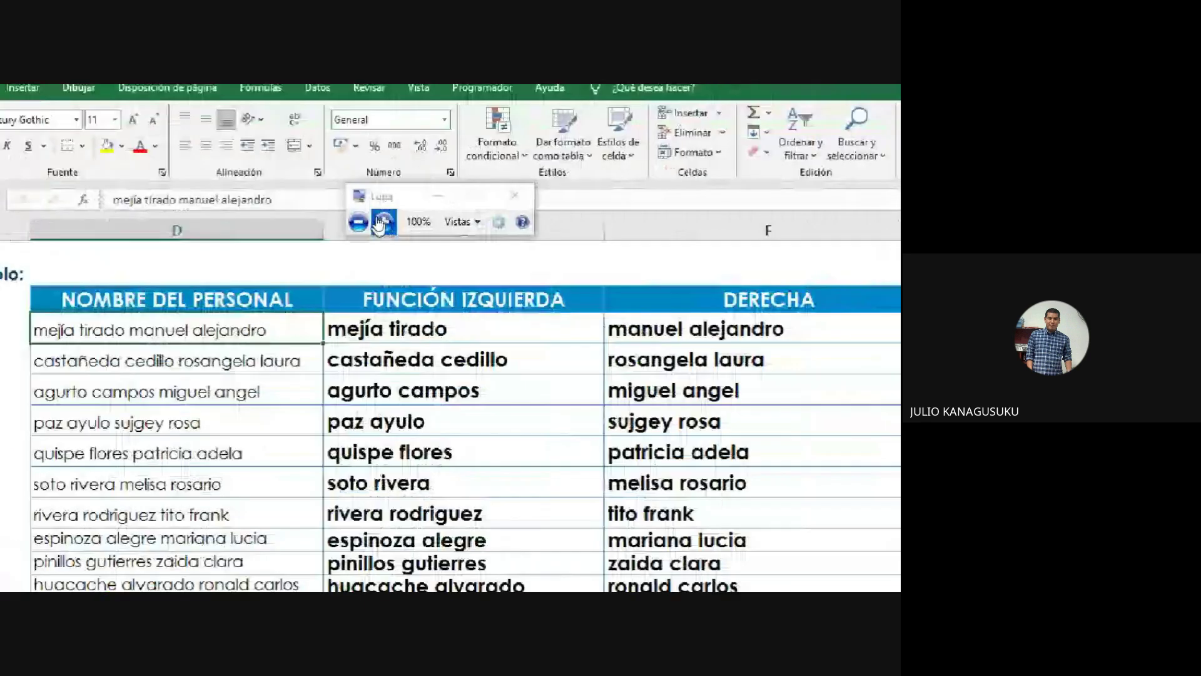
key("super+plus")
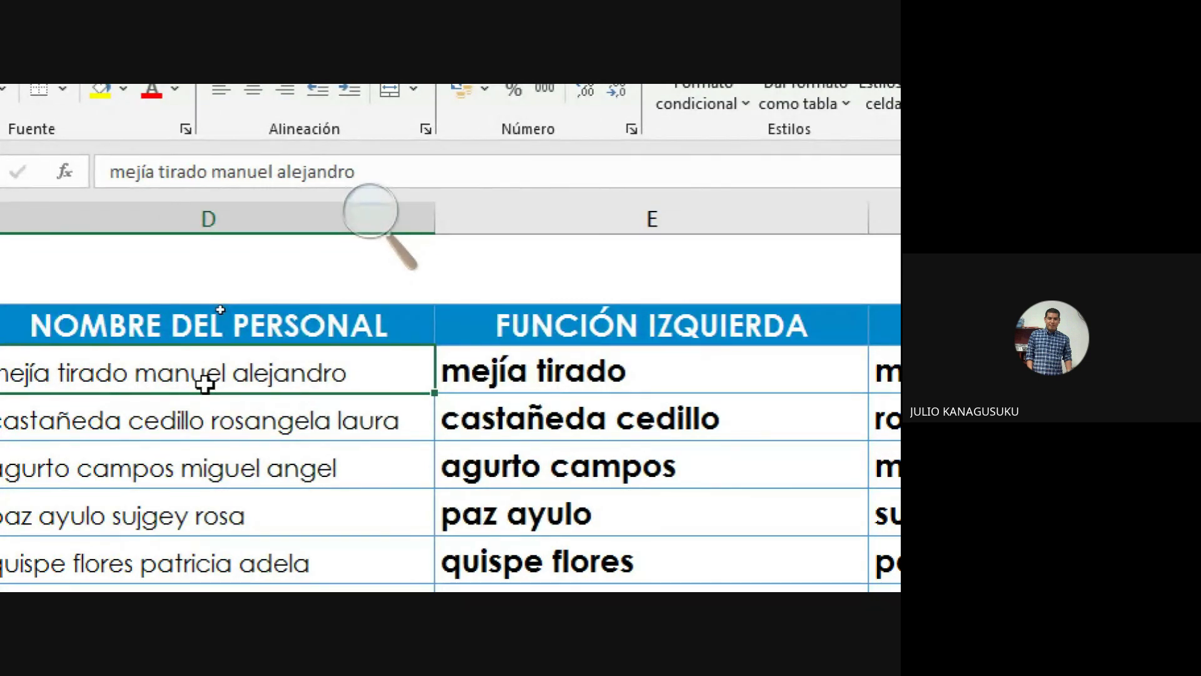
left_click(369, 229)
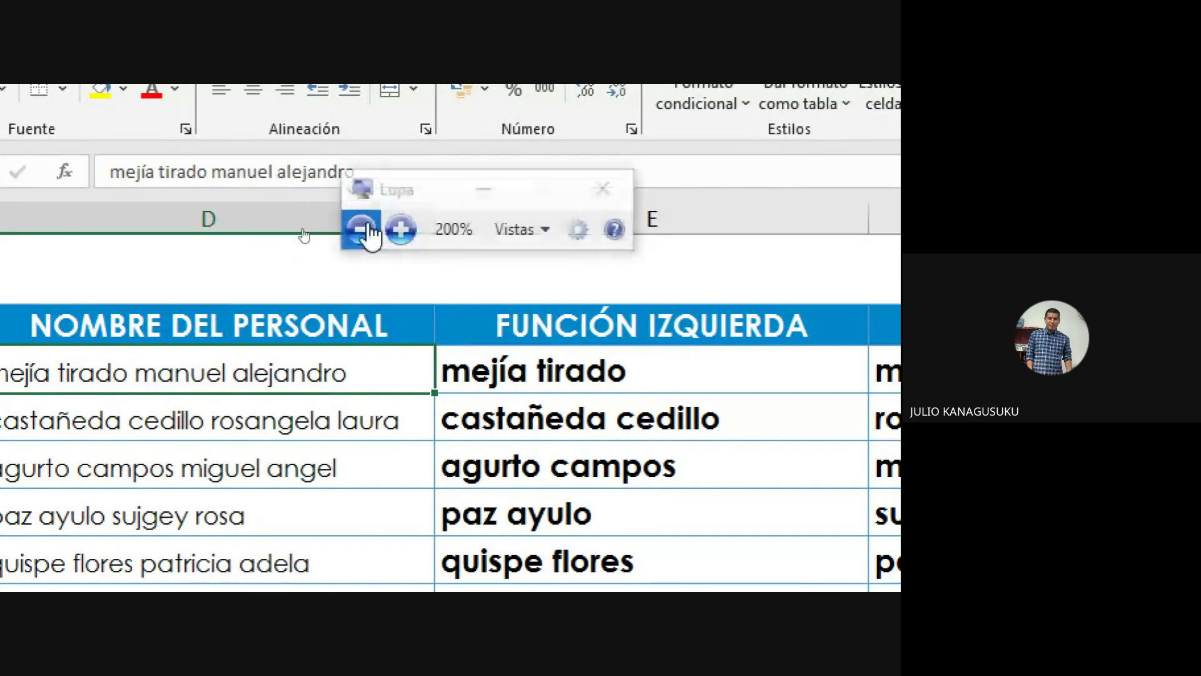
left_click(361, 230)
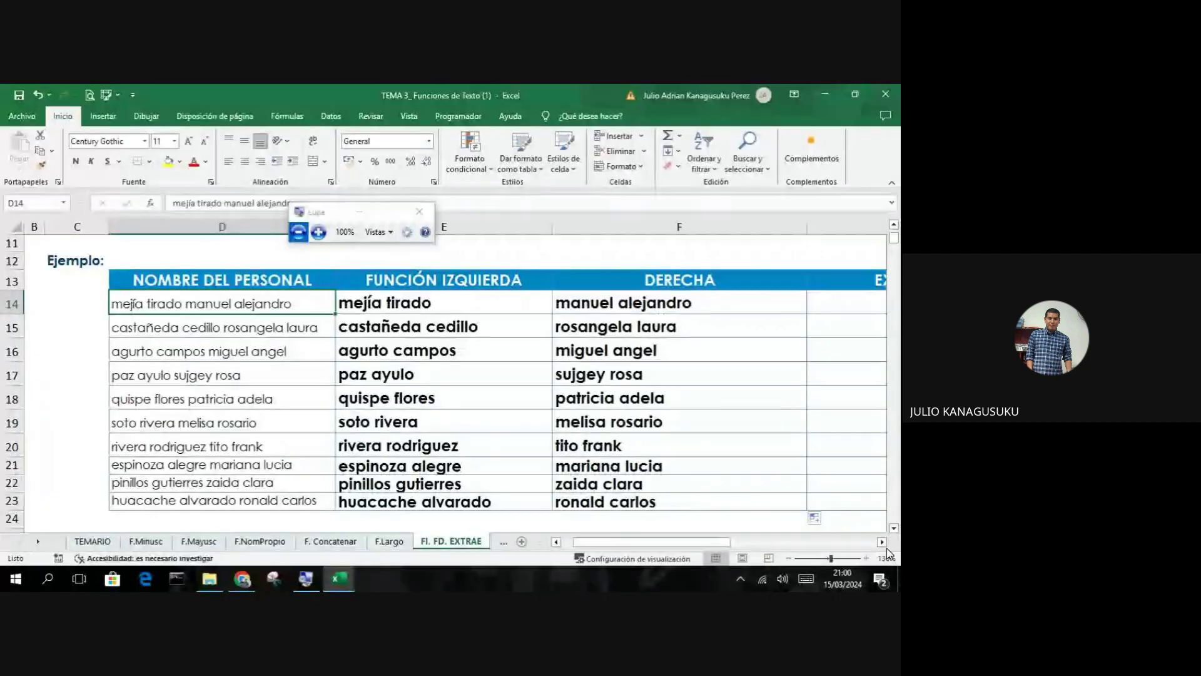
- Scroll to the empty EXTRAE column and select cell G14
scroll(616, 300, "right", 3)
left_click(624, 289)
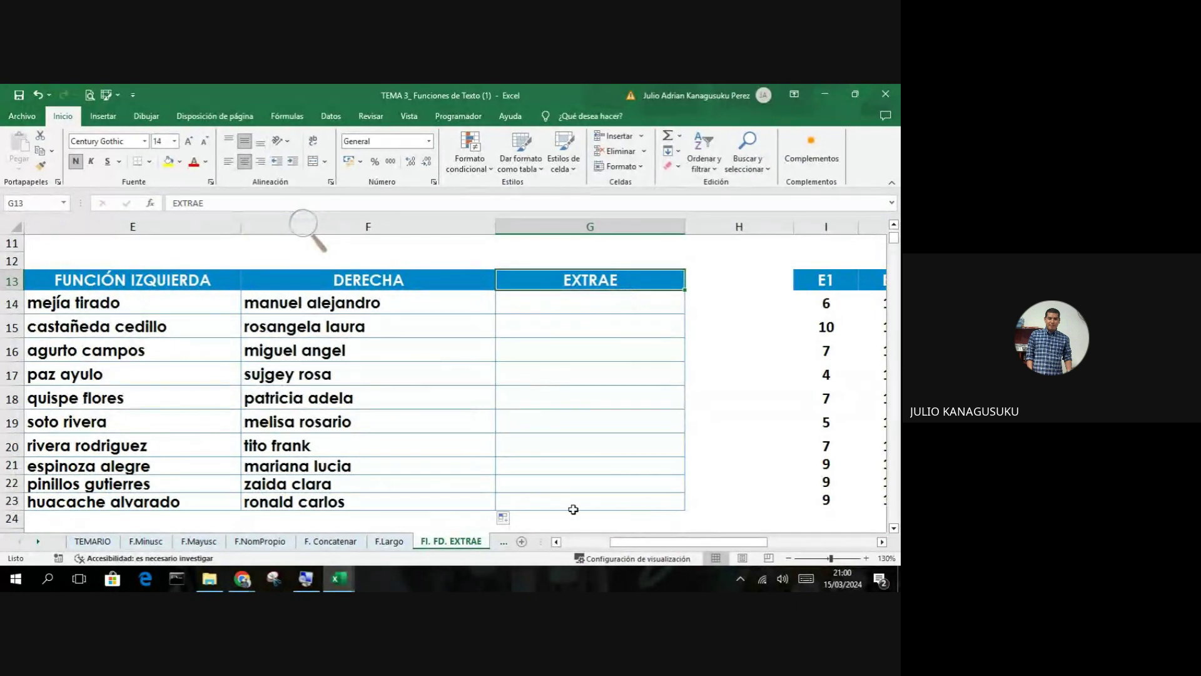
left_click_drag(633, 549, 592, 547)
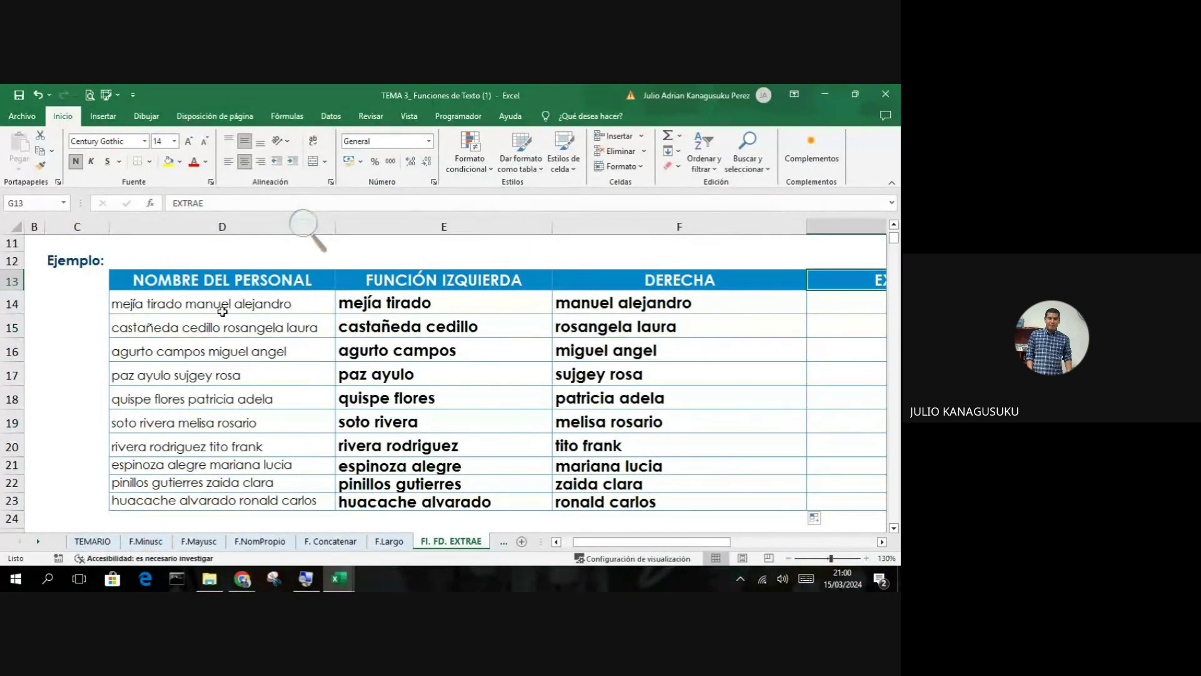
left_click(882, 542)
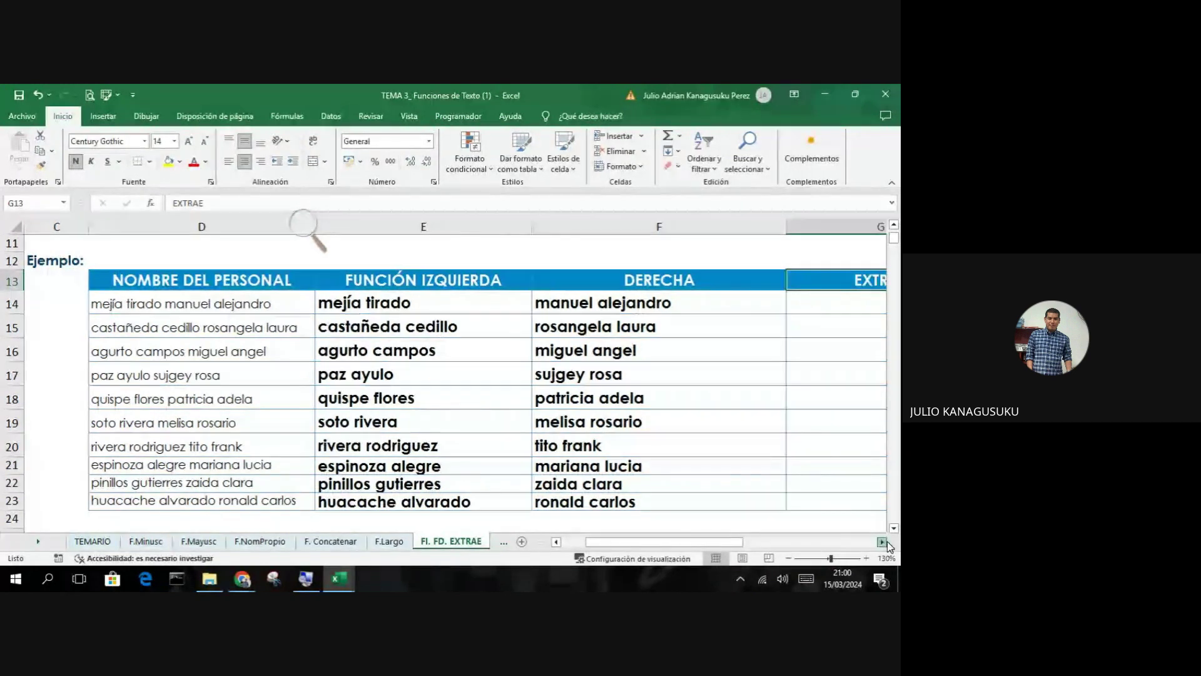
left_click(632, 299)
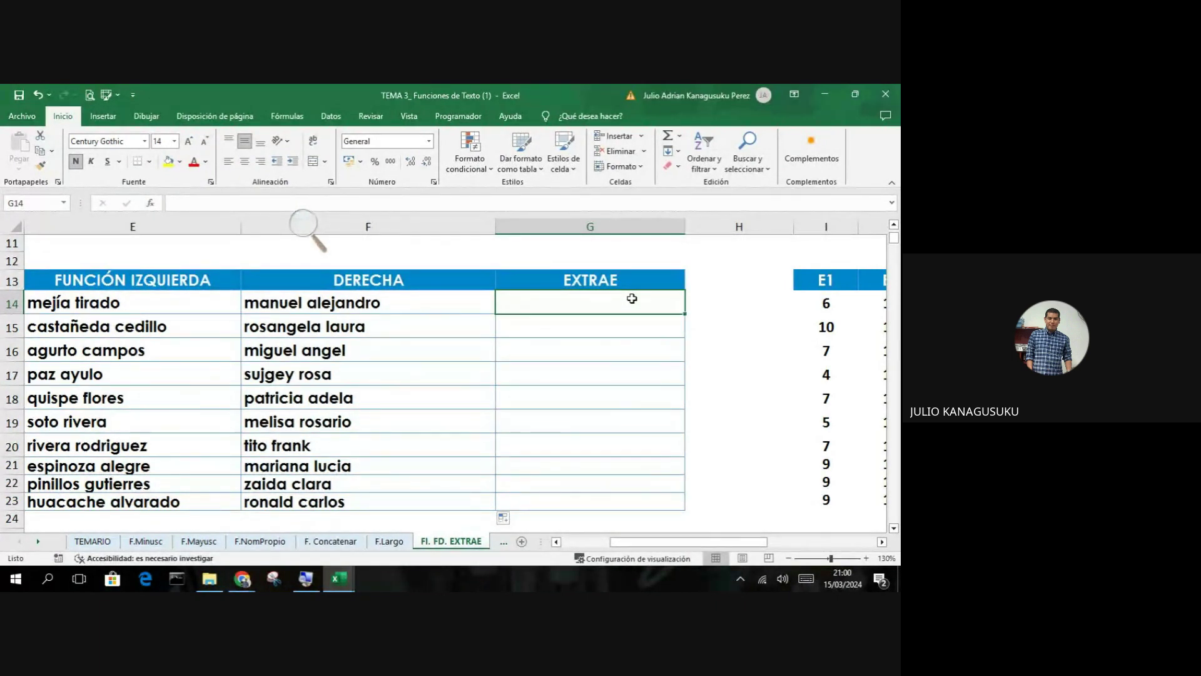
- Start G14 with =EXTRAE(D14; using the EXTRAE autocomplete suggestion
type("=")
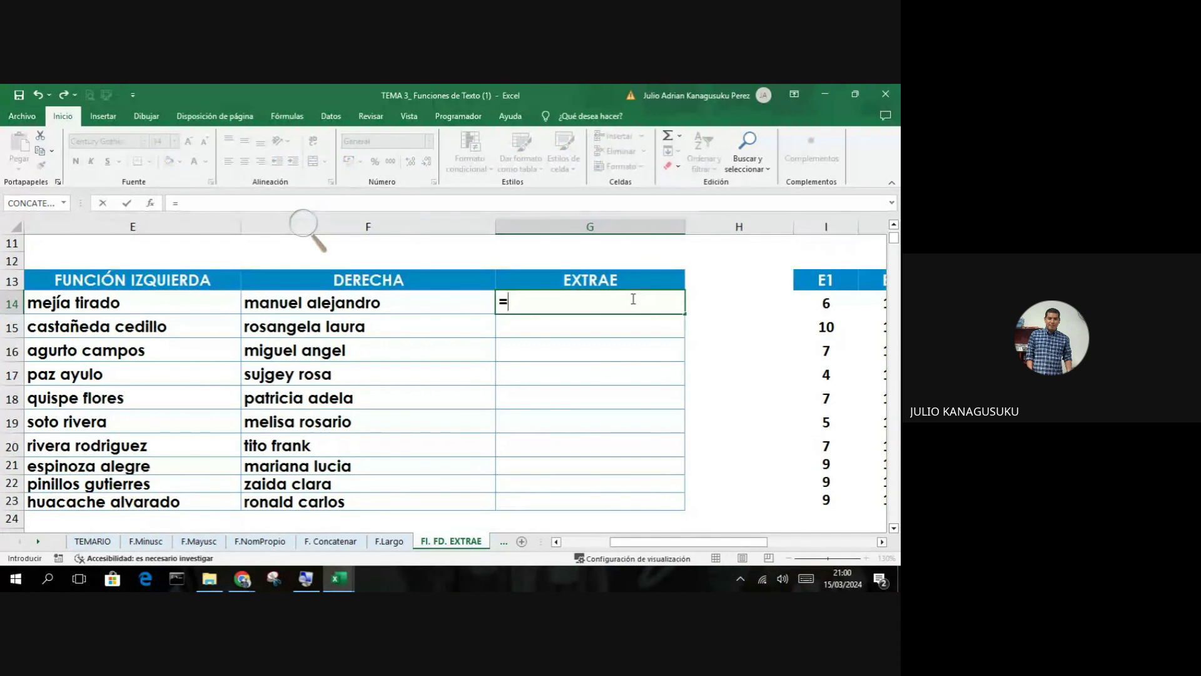
type("EXTRAE")
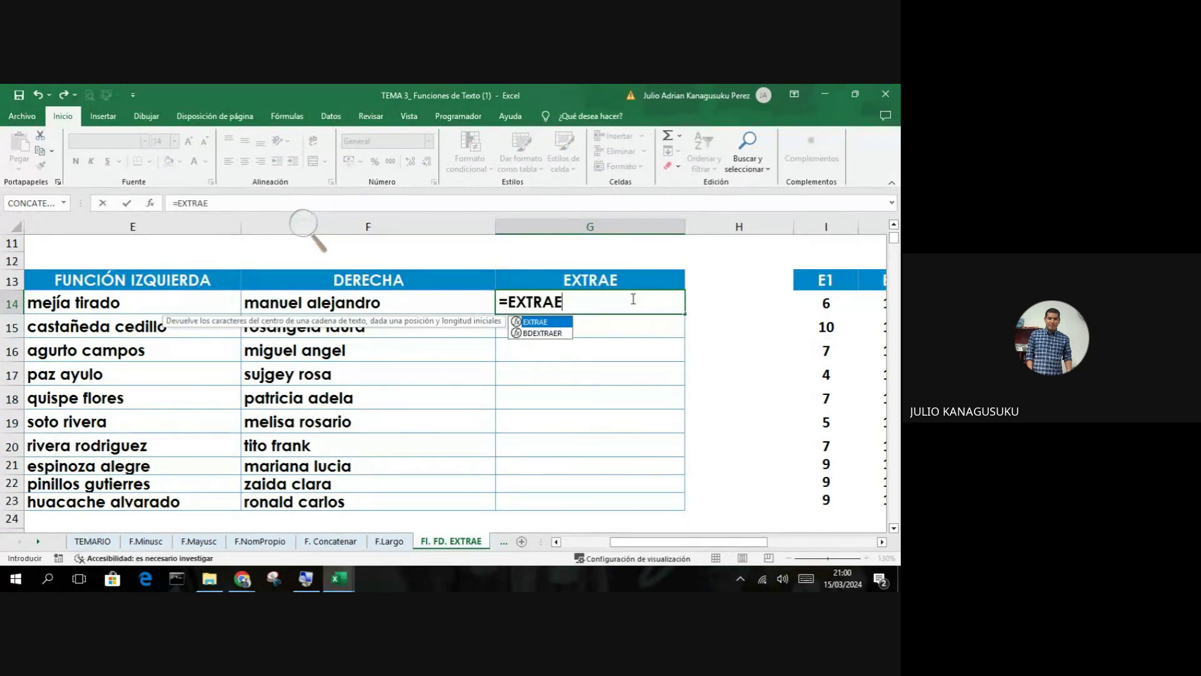
double_click(558, 325)
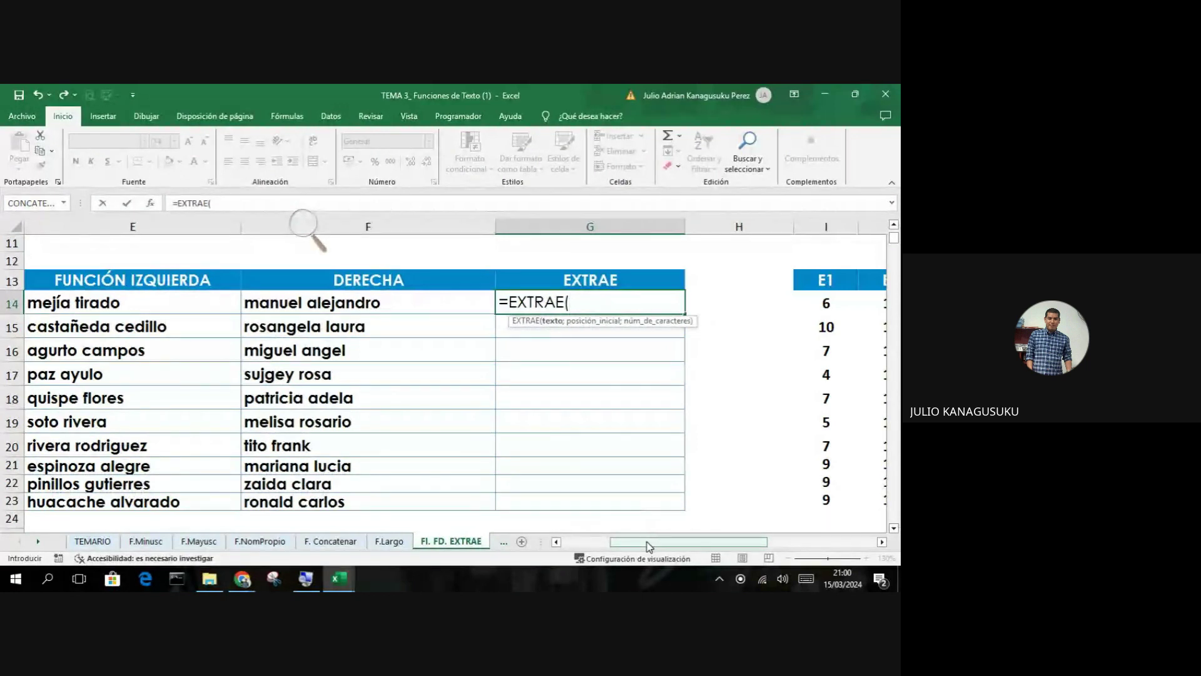
left_click_drag(649, 546, 611, 546)
left_click(269, 304)
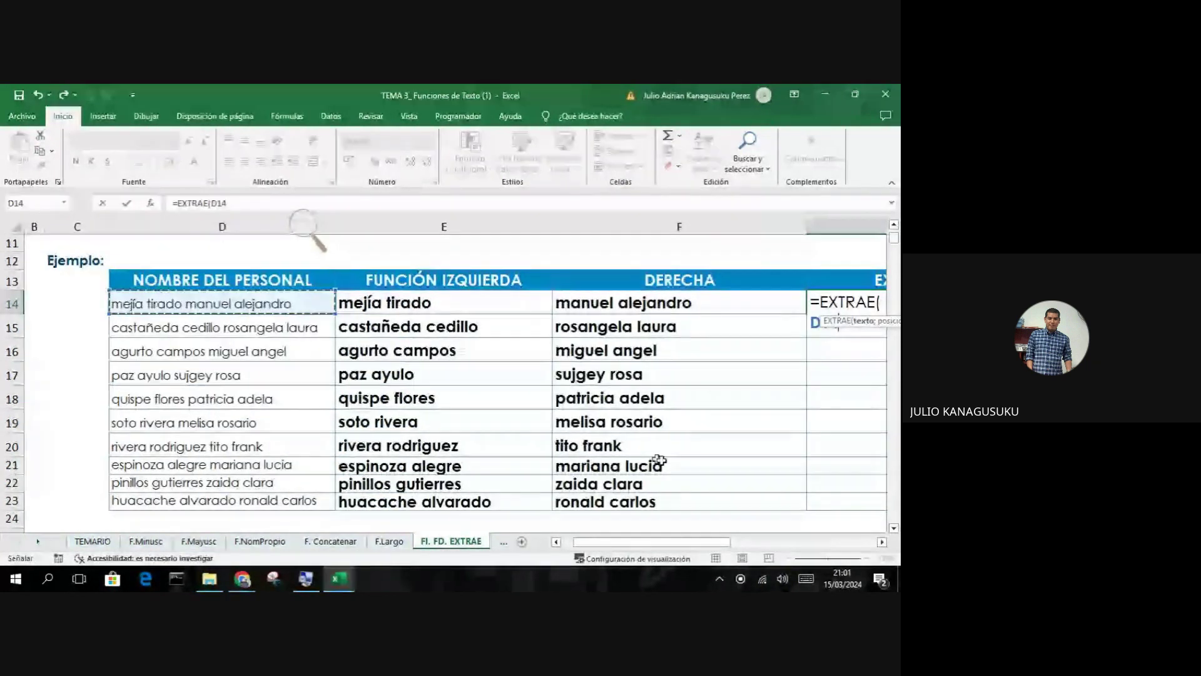
left_click(882, 541)
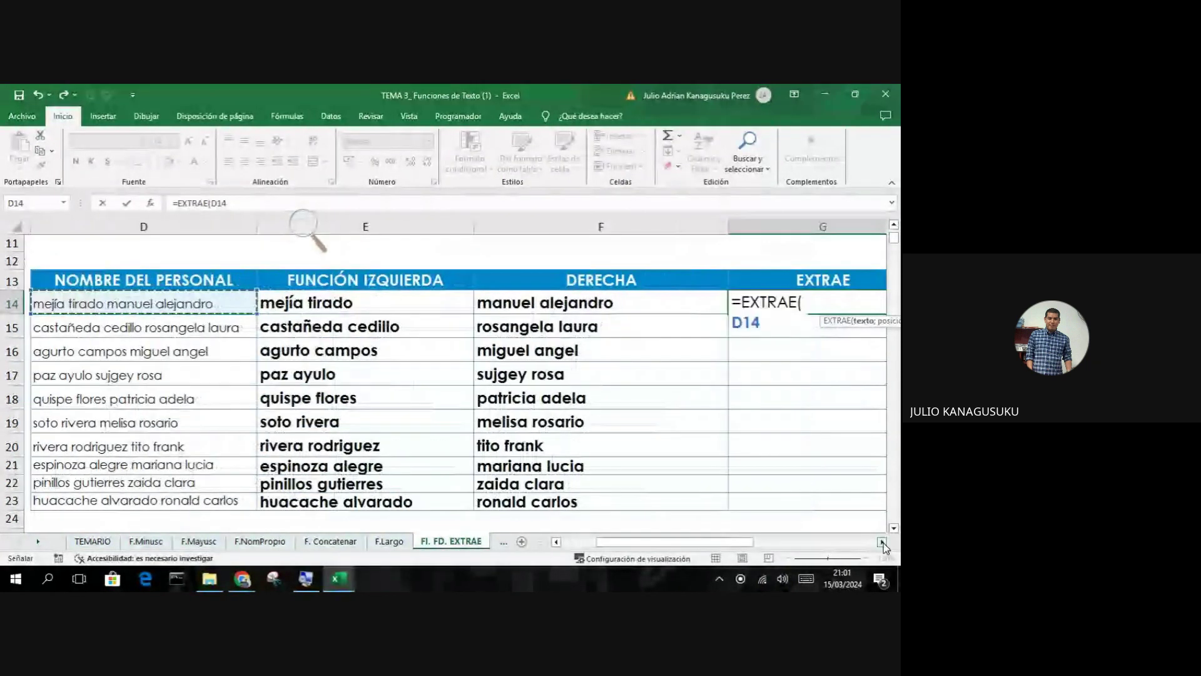
left_click(882, 542)
type(";")
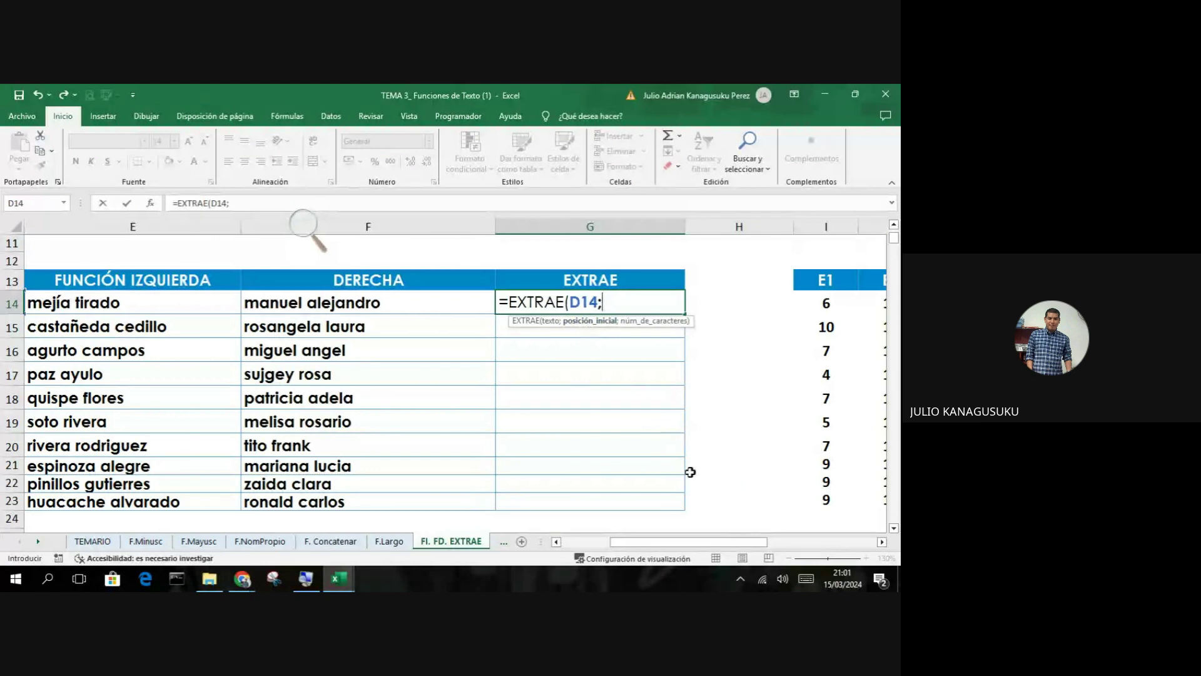
left_click_drag(659, 544, 623, 548)
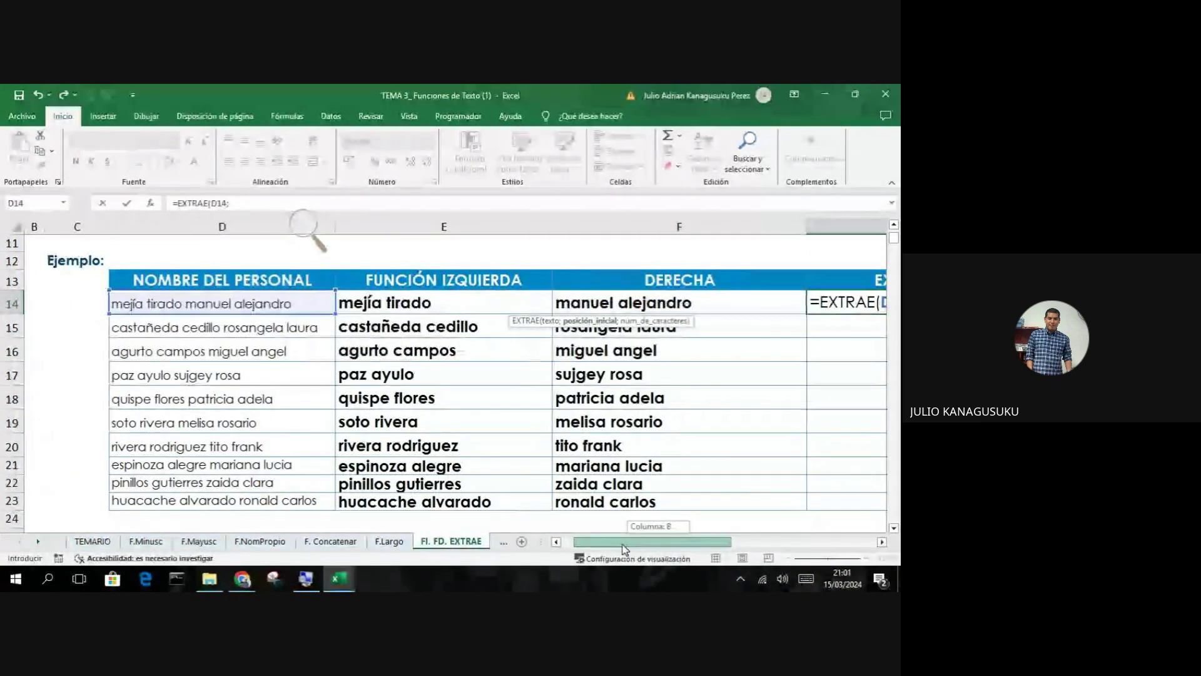
left_click_drag(624, 548, 625, 550)
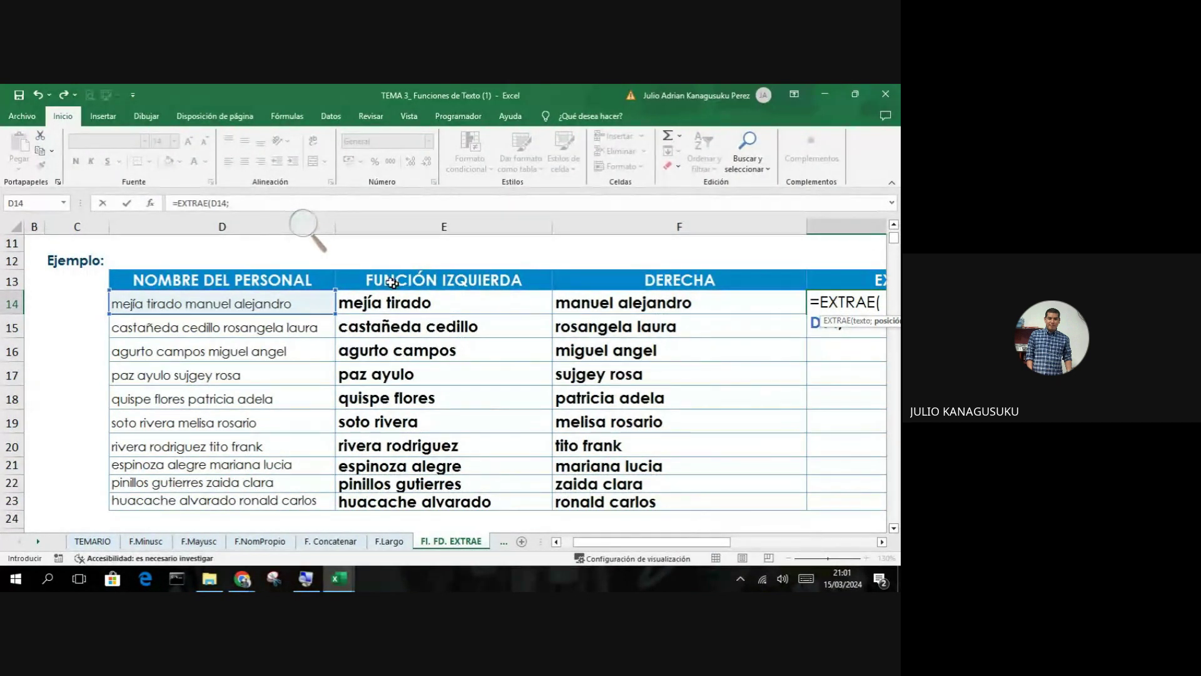
left_click(307, 228)
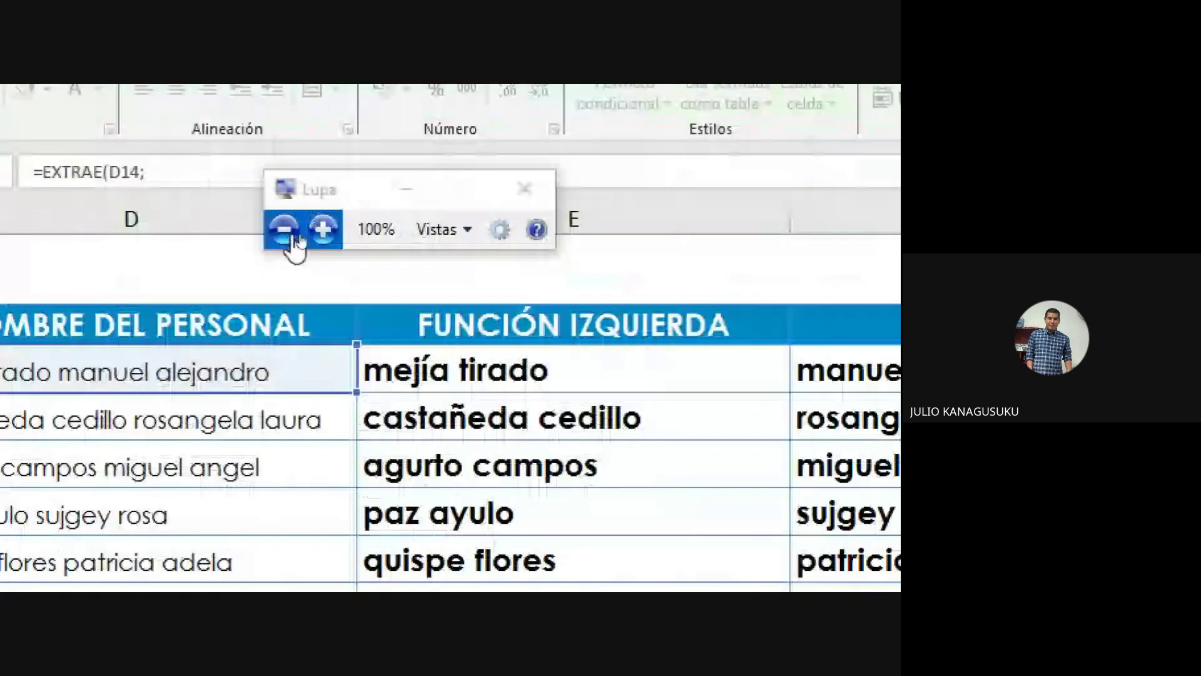
- Reset the screen magnifier to 100% and scroll to the helper columns I–L
left_click(284, 230)
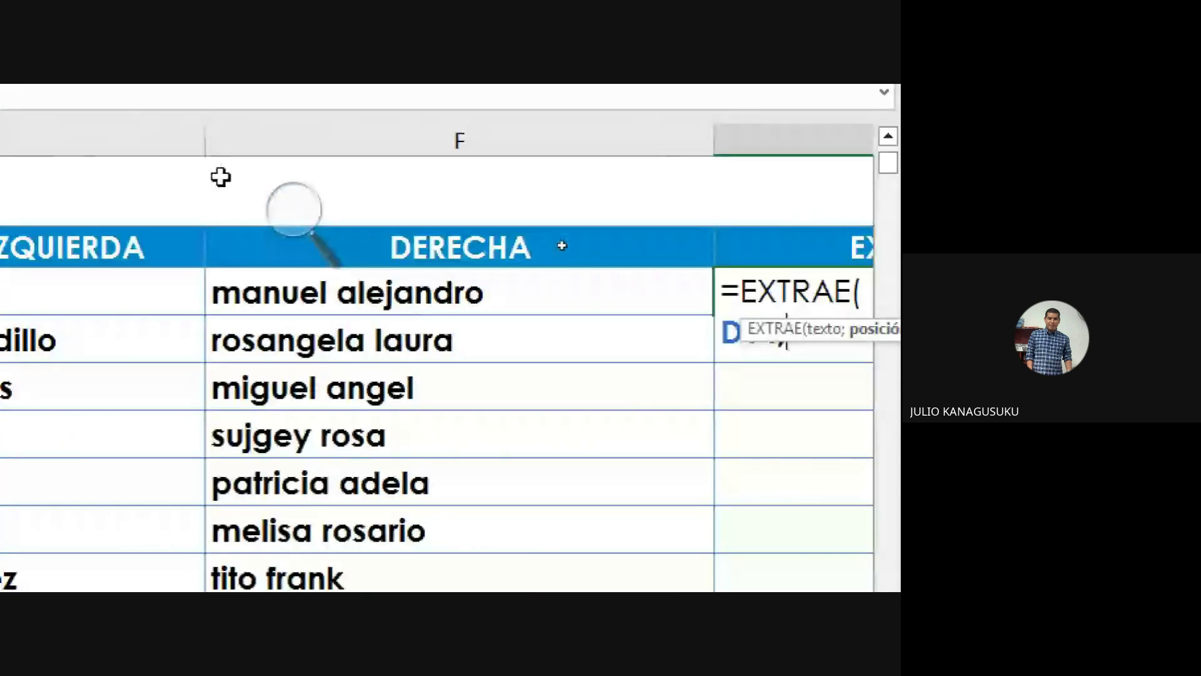
left_click(294, 210)
left_click(286, 227)
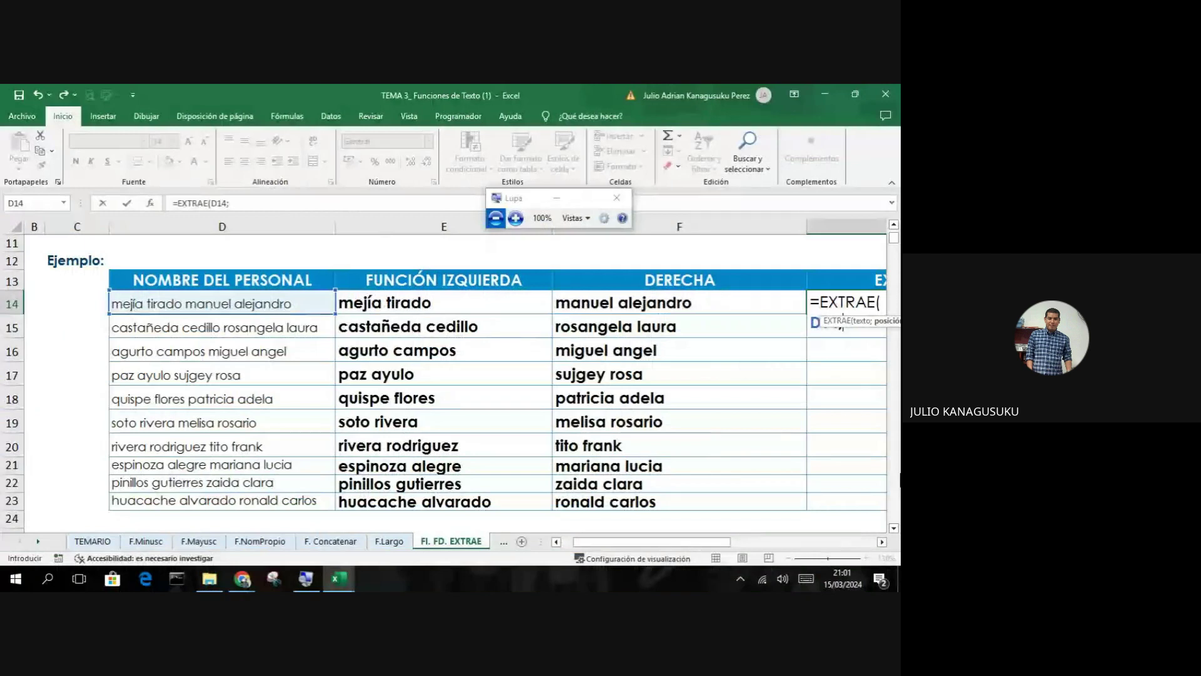
left_click(883, 541)
left_click(882, 542)
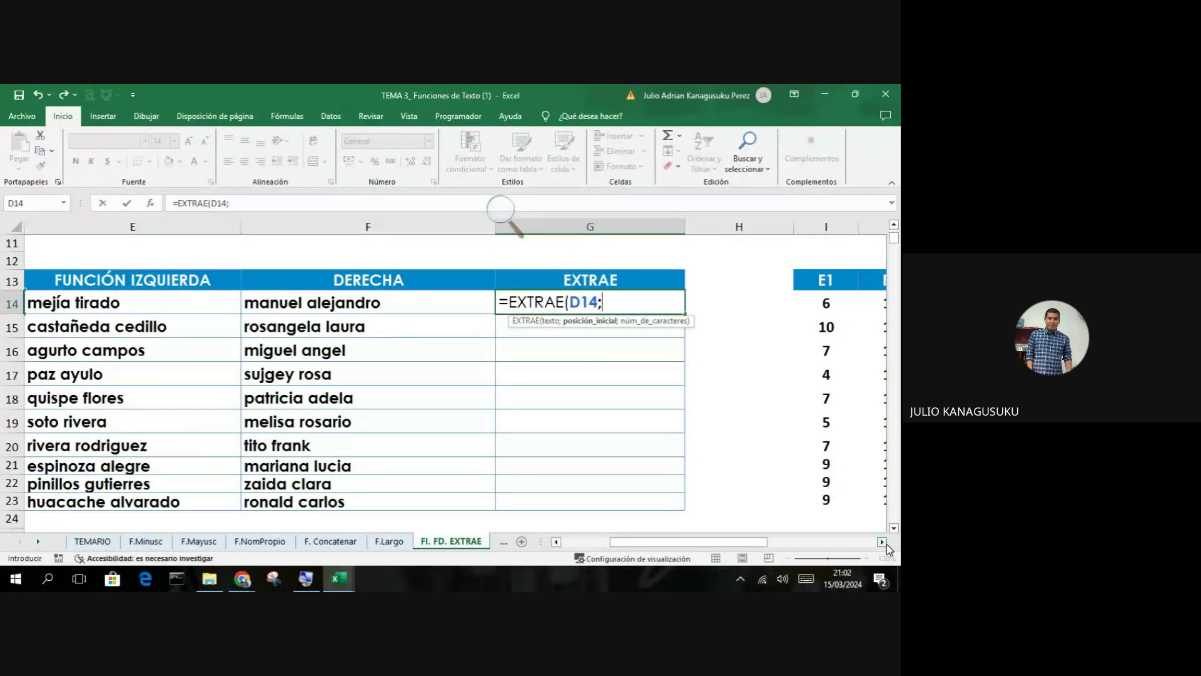
- Extend G14's formula to =EXTRAE(D14;J14+1; with J14 plus one as the start
left_click(882, 541)
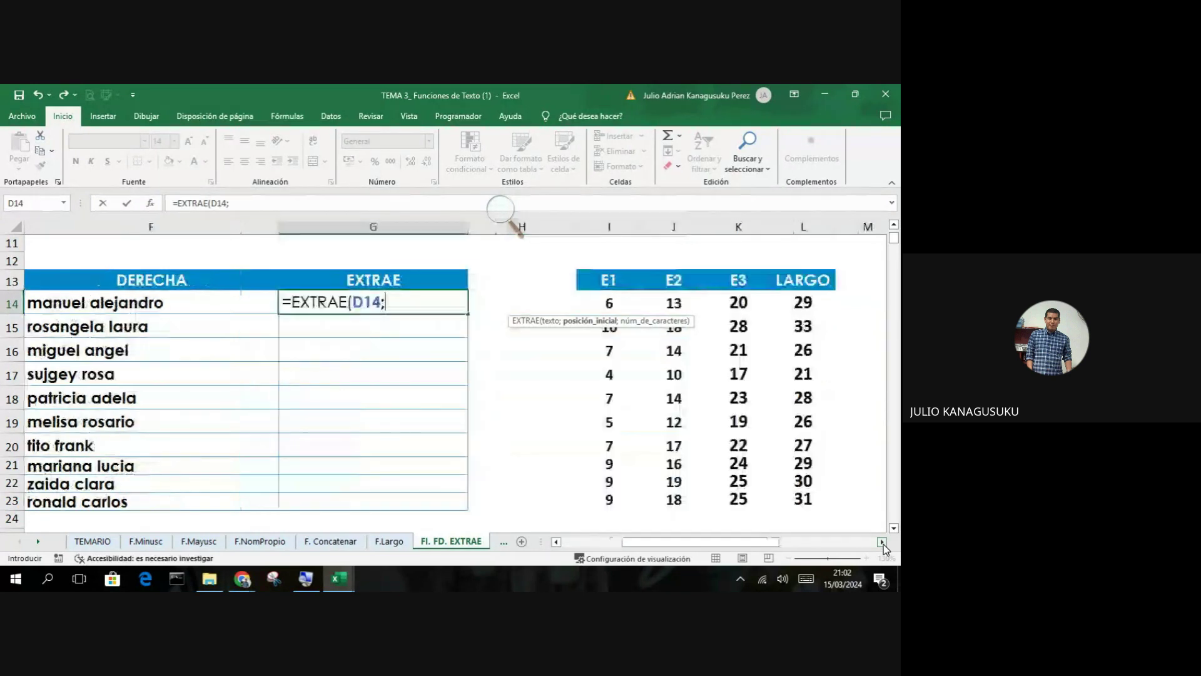
left_click(685, 307)
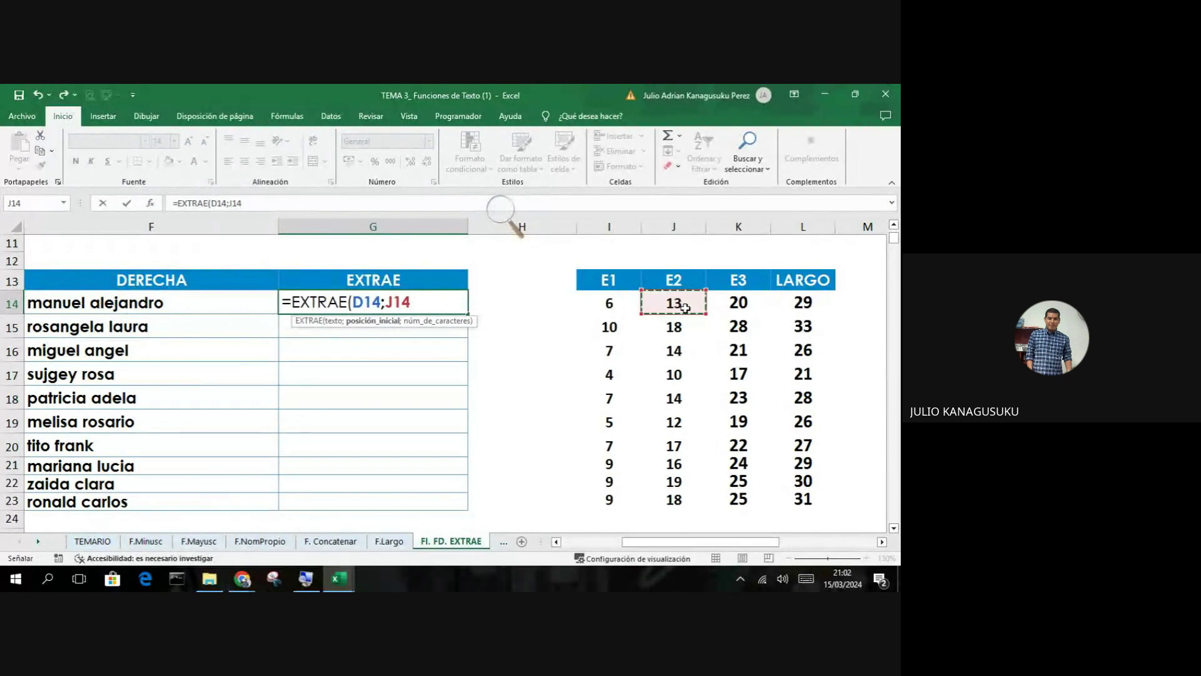
type("+1")
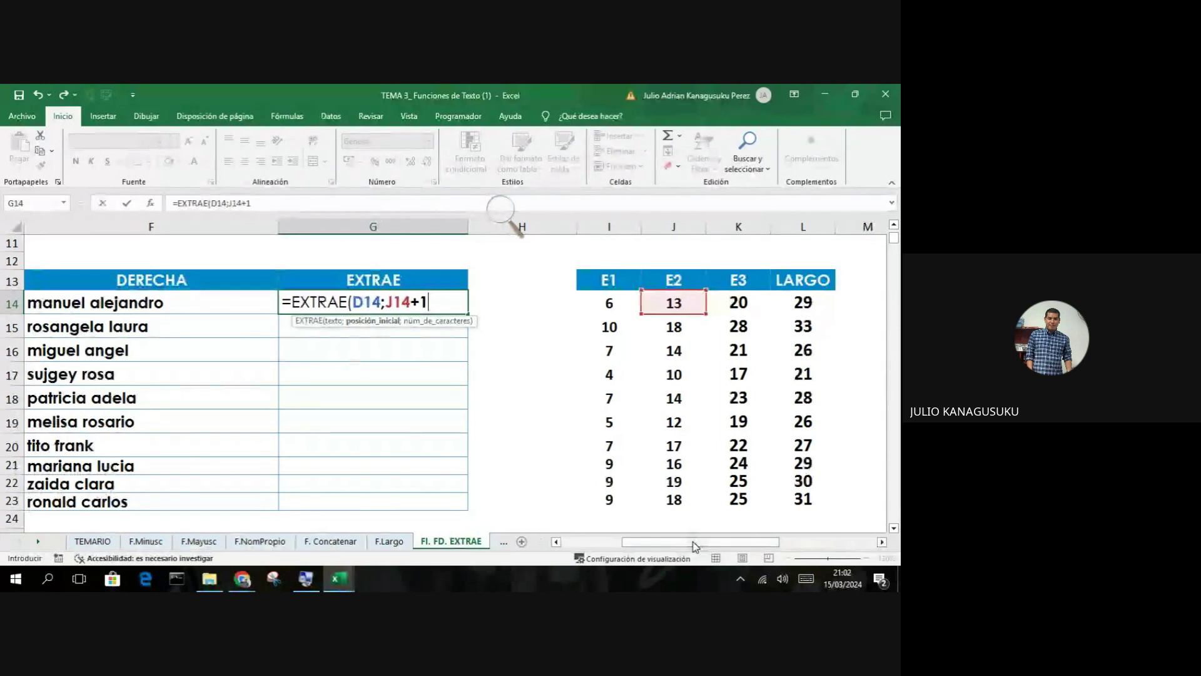
left_click_drag(694, 546, 632, 546)
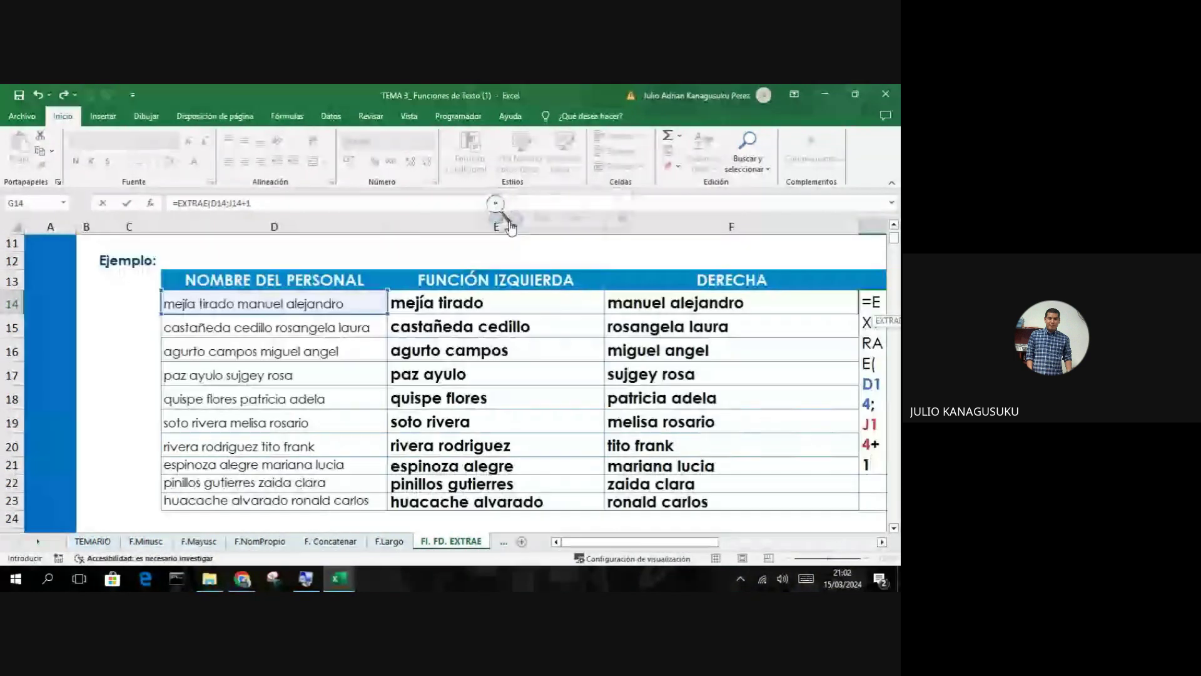
left_click(510, 222)
left_click(512, 220)
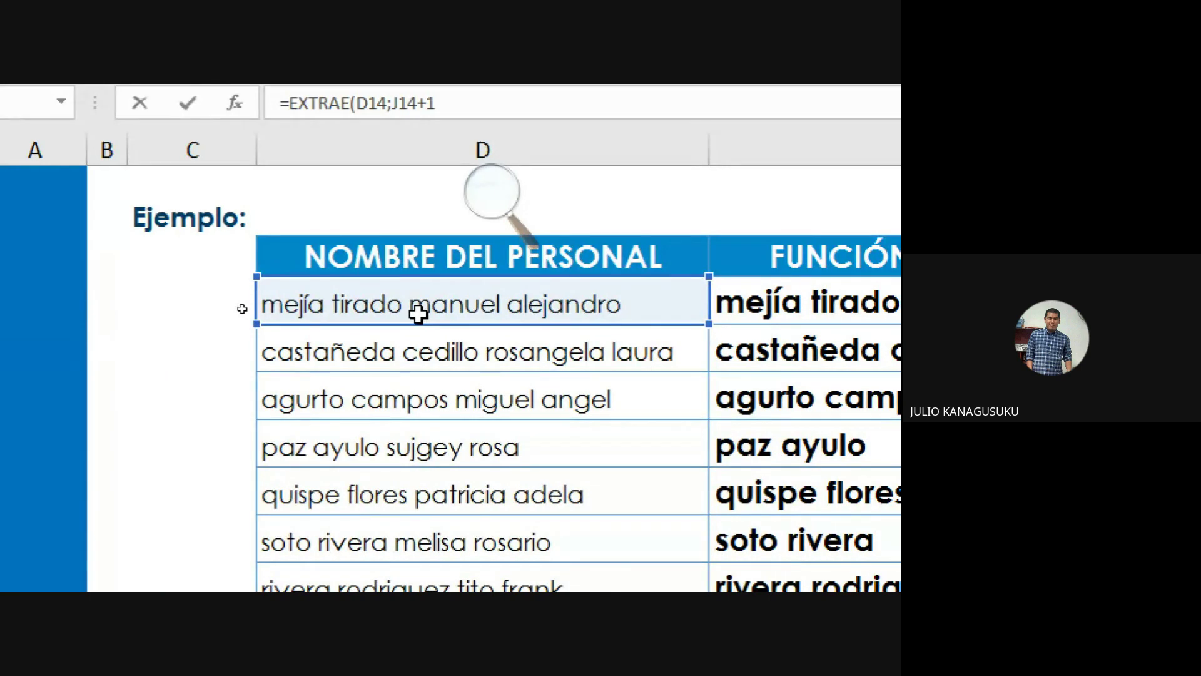
left_click(492, 191)
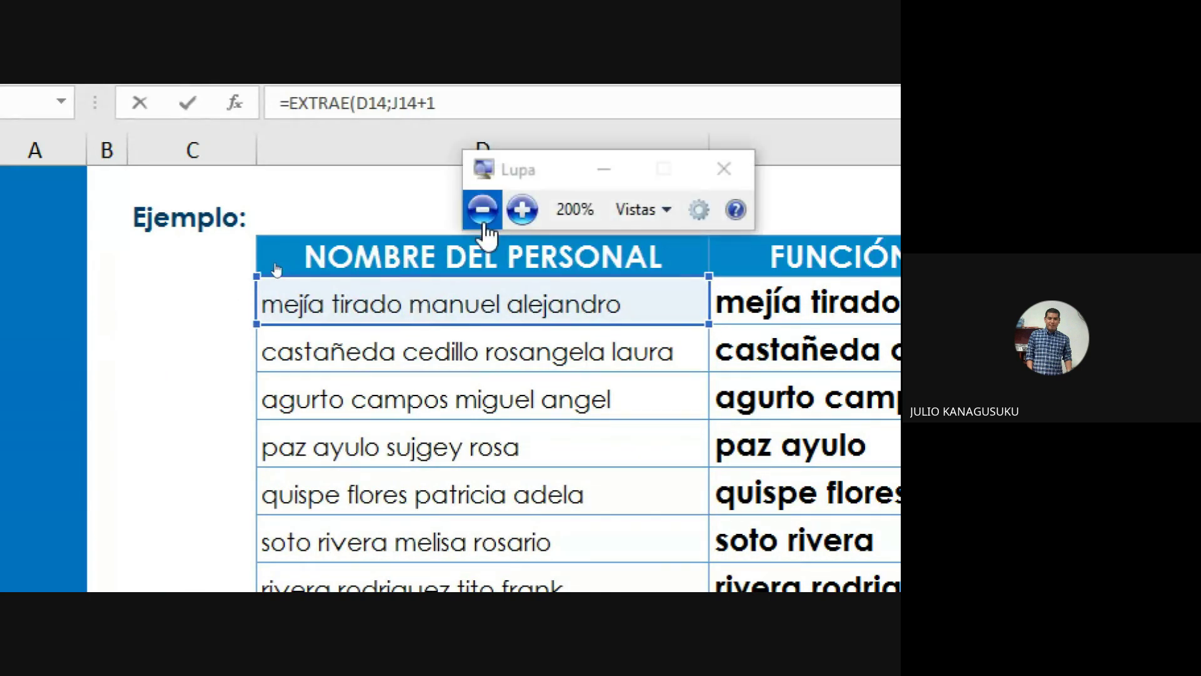
left_click(485, 224)
left_click(882, 542)
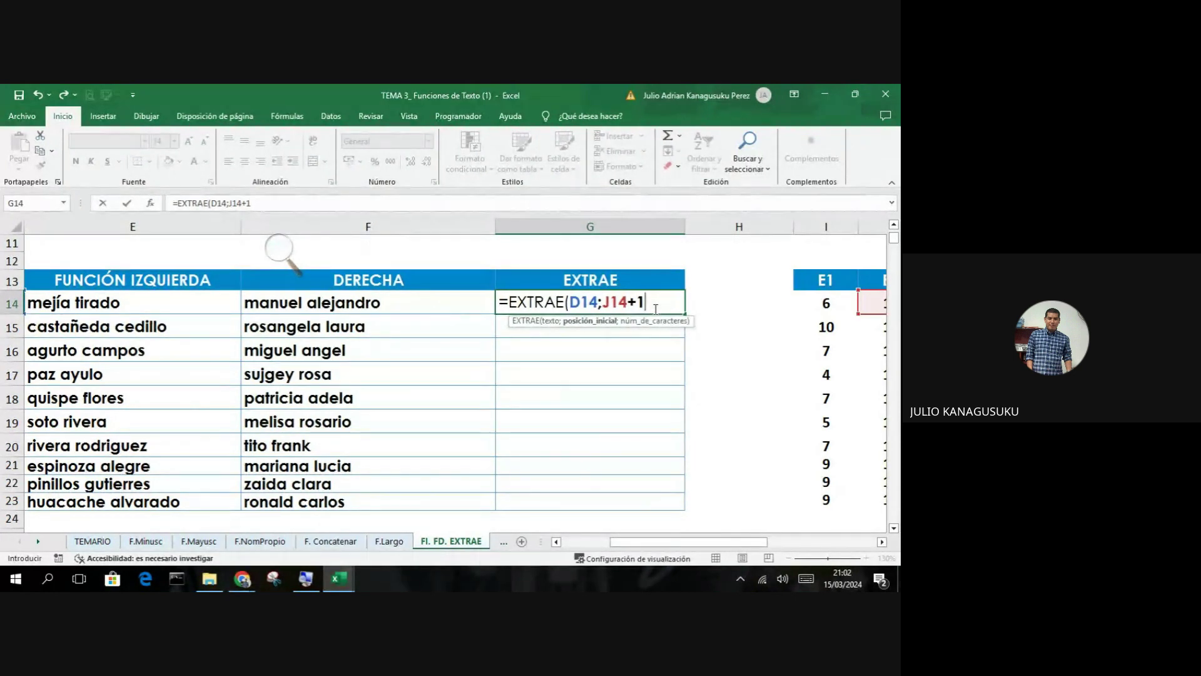
type(";")
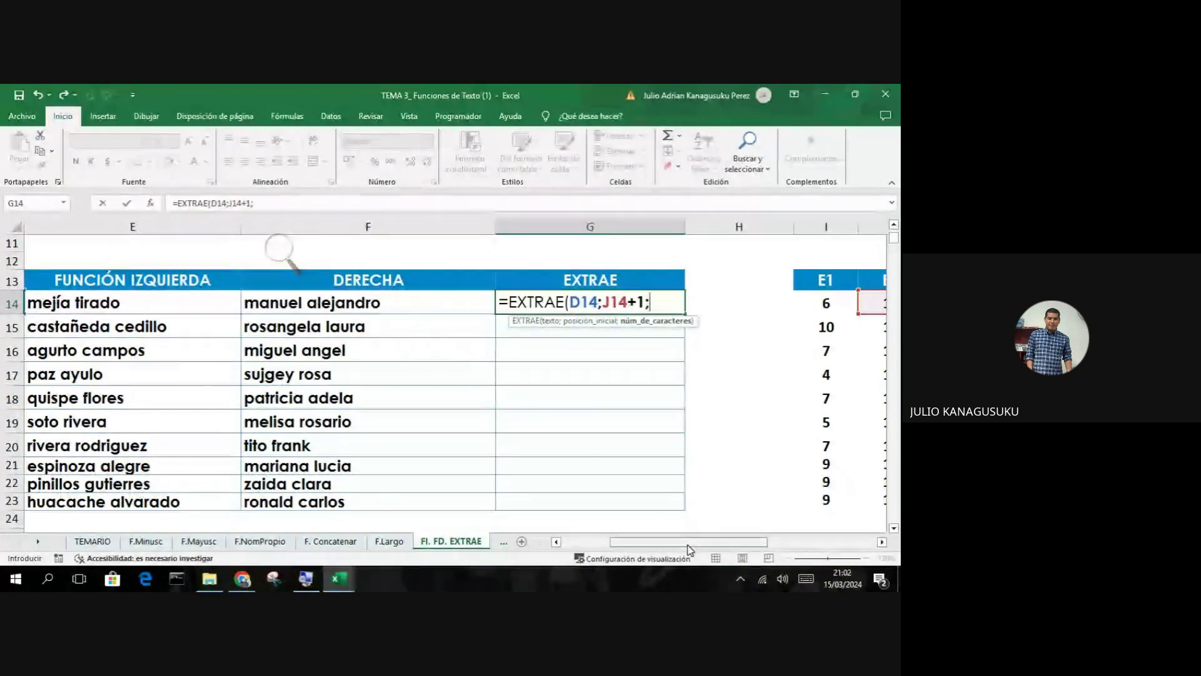
left_click_drag(691, 542, 662, 555)
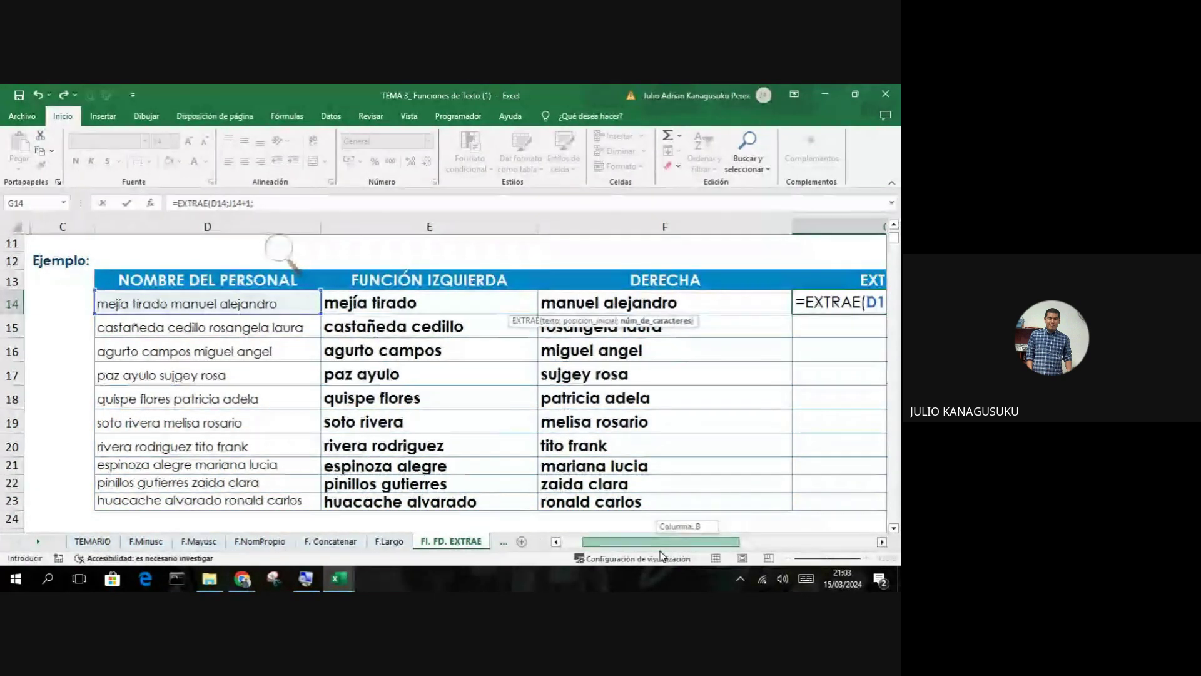
- Finish G14 as =EXTRAE(D14;J14+1;K14-J14), returning "manuel"
left_click_drag(661, 555, 702, 550)
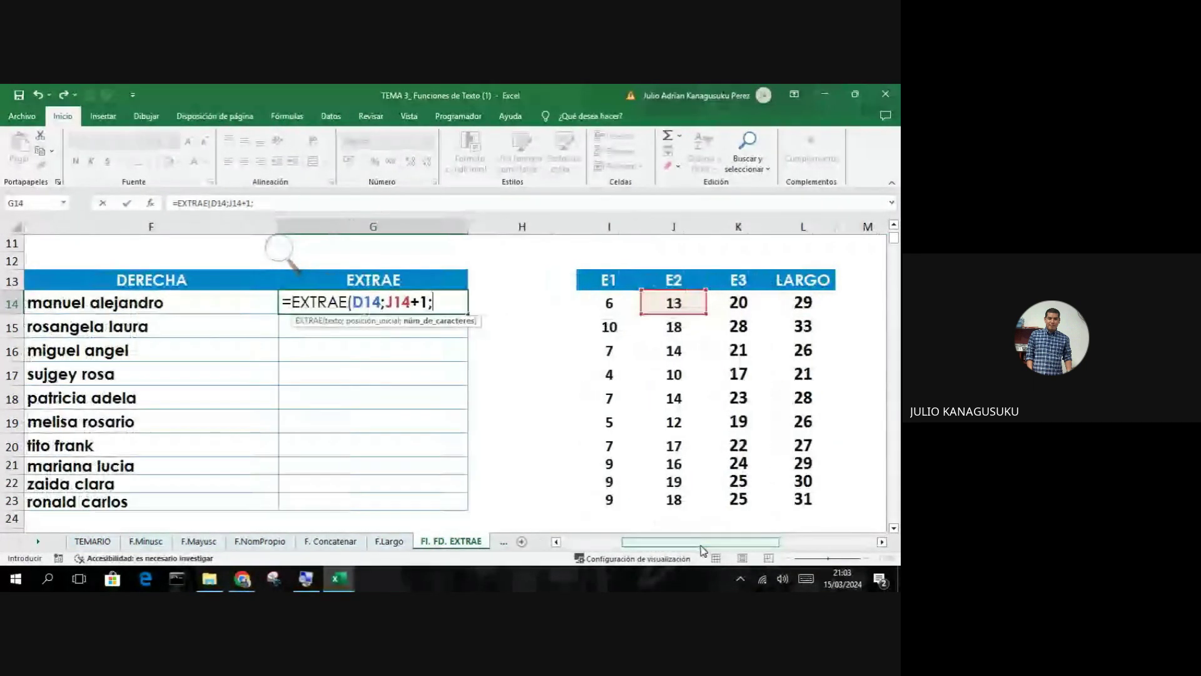
left_click(744, 307)
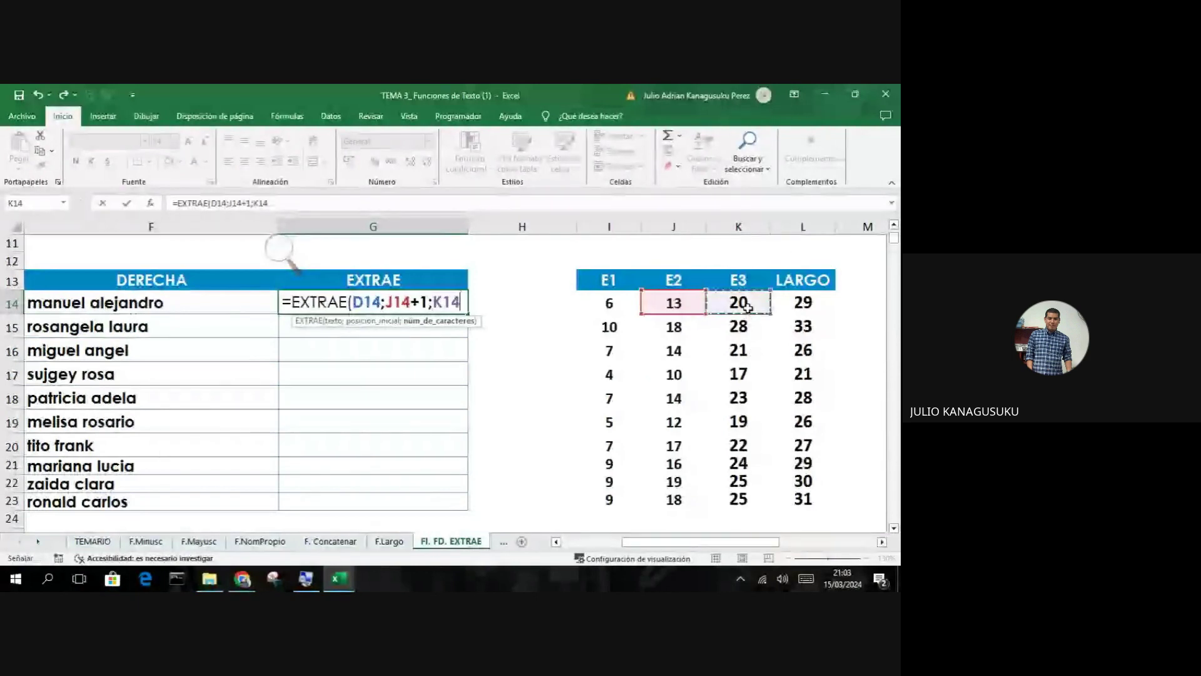
type("-")
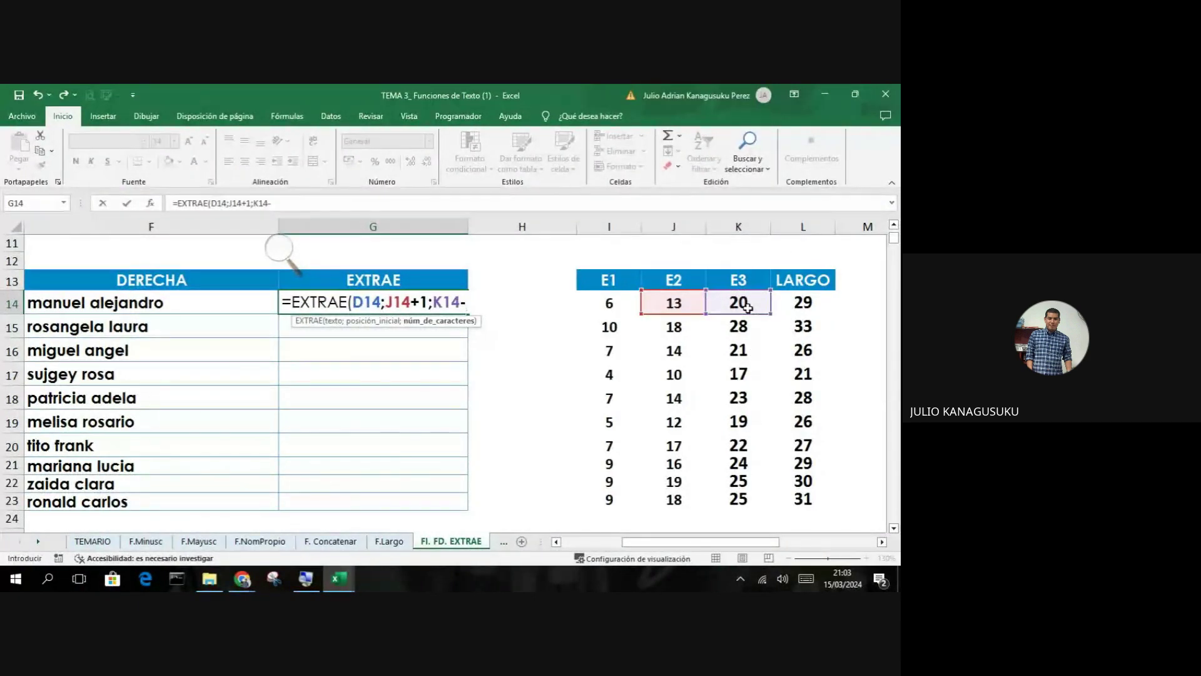
left_click(667, 307)
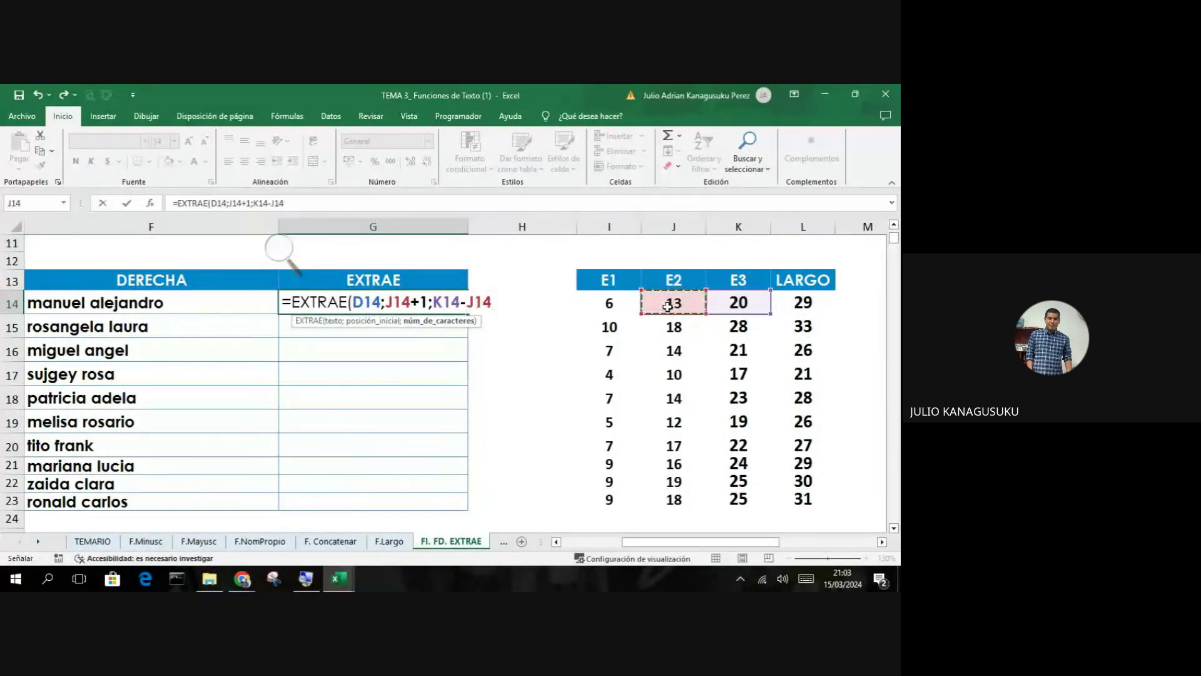
type(")")
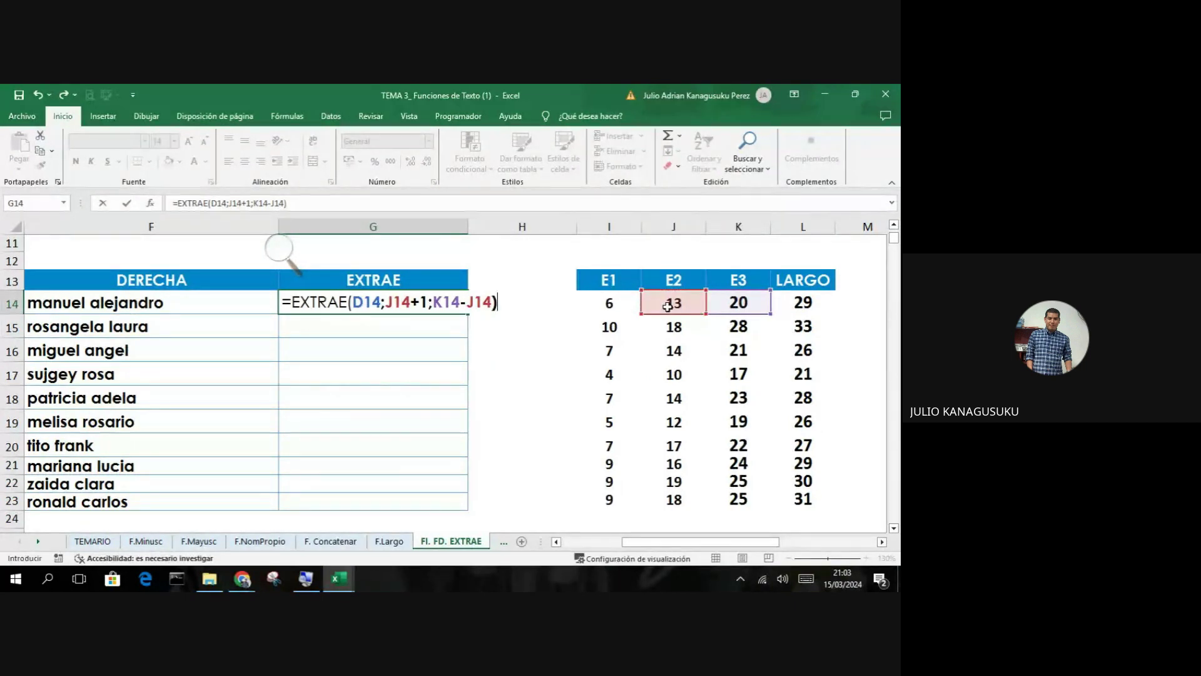
key("Return")
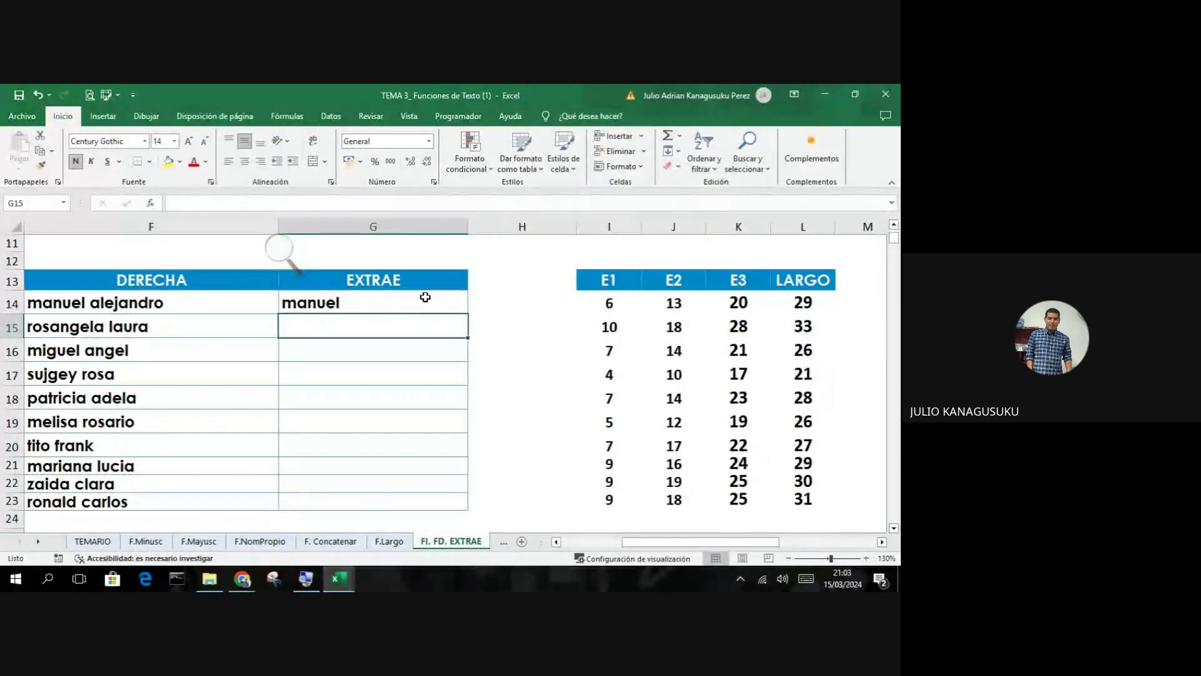
- Copy the G14 first-name formula down to G23, then clear the whole G14:G23 range
left_click(429, 298)
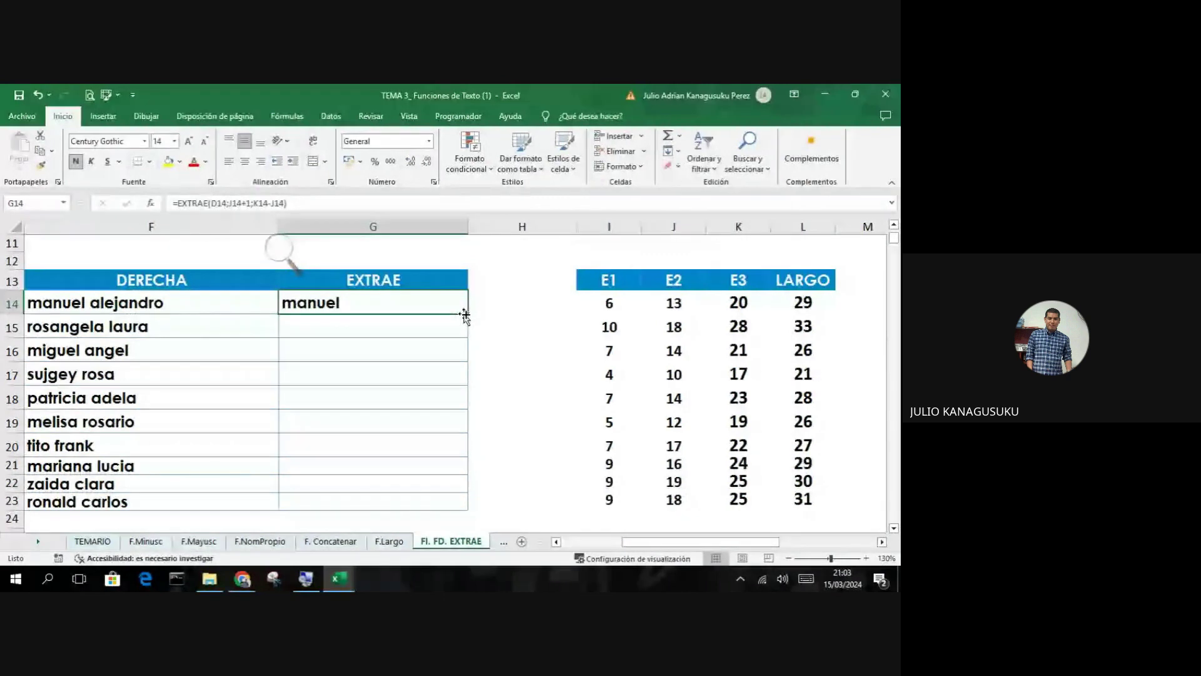
double_click(468, 313)
scroll(448, 375, "down", 1)
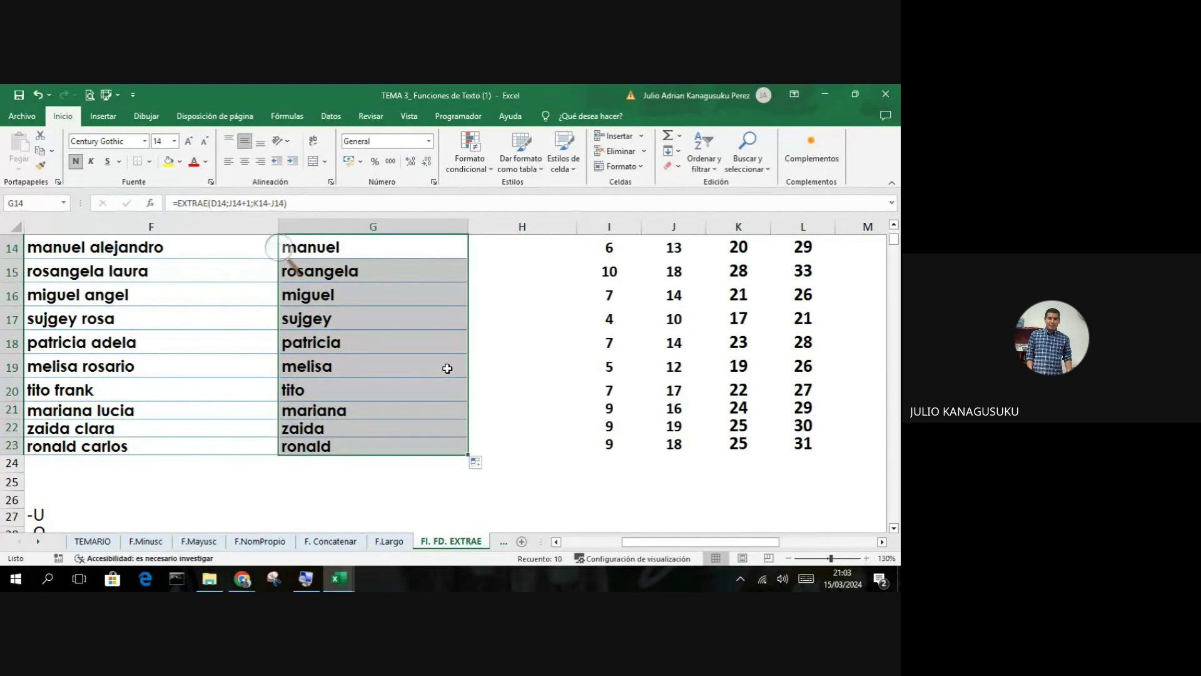
scroll(448, 368, "up", 1)
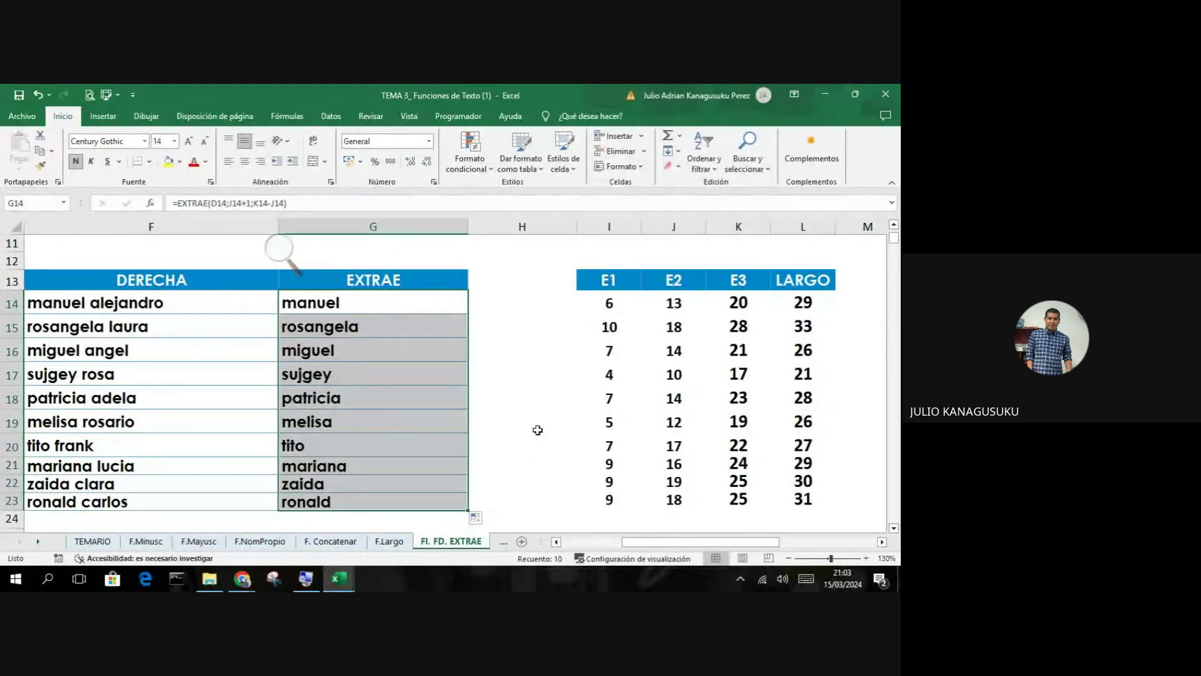
left_click_drag(429, 303, 425, 499)
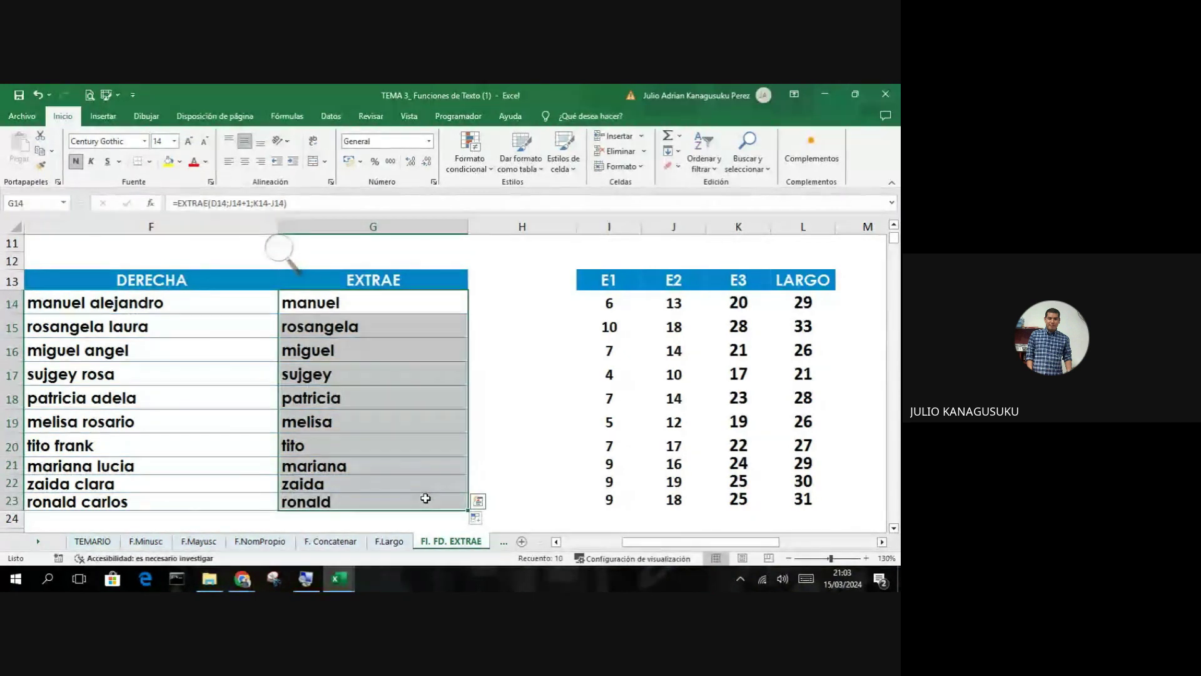
key("Delete")
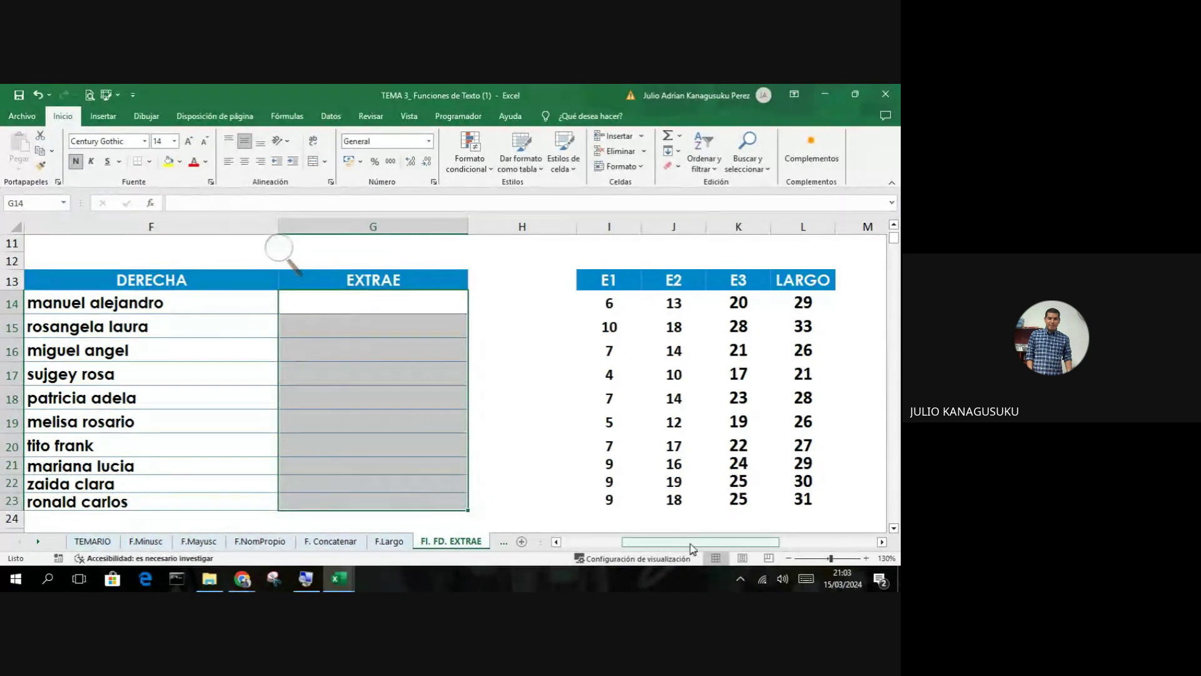
left_click_drag(693, 548, 664, 541)
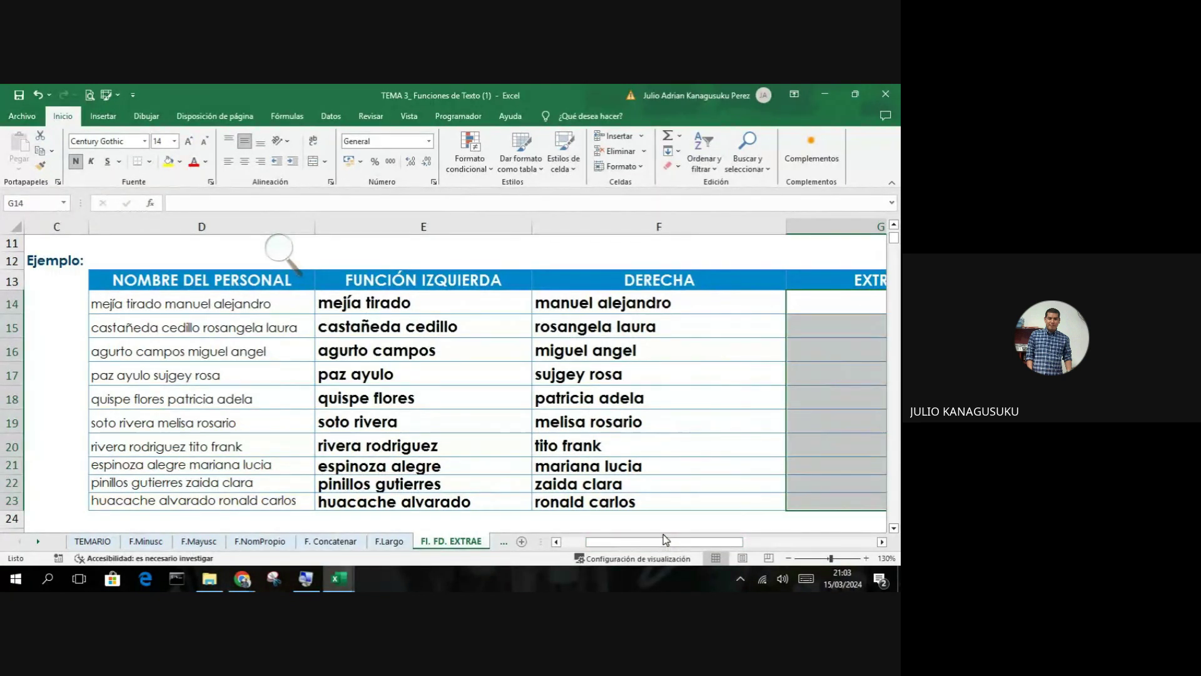
left_click(880, 543)
left_click(881, 543)
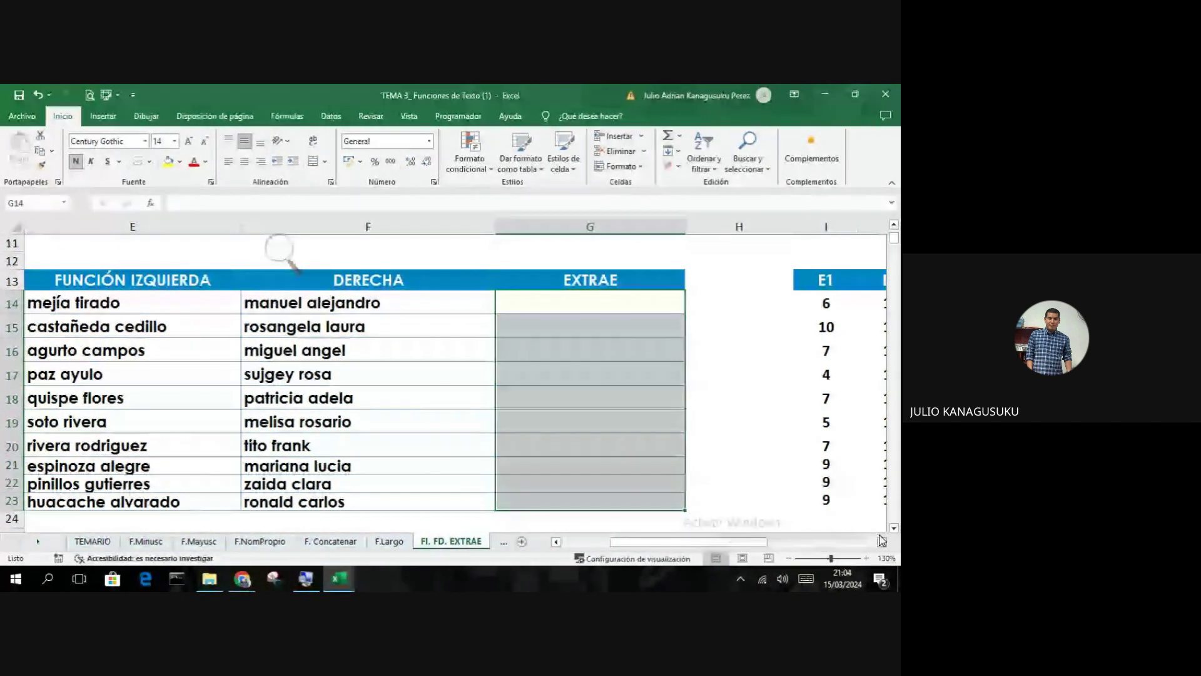
- Check the full name in D15, then begin an =EXTRAE formula in G14
key("Home")
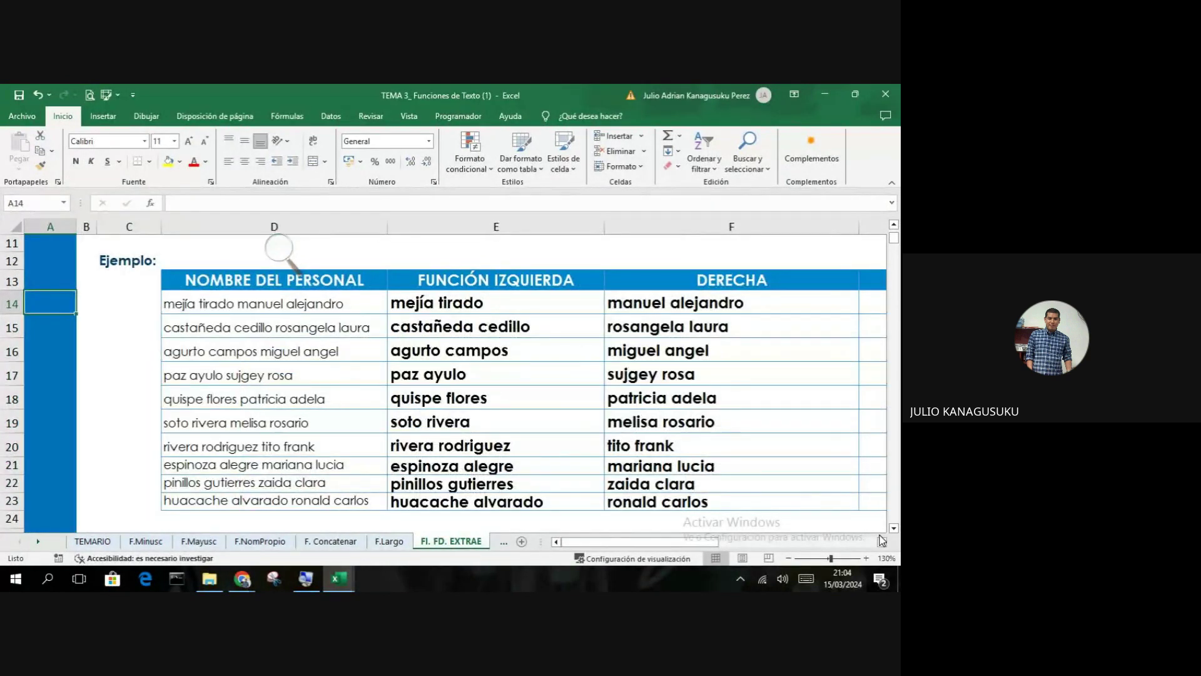
left_click(265, 332)
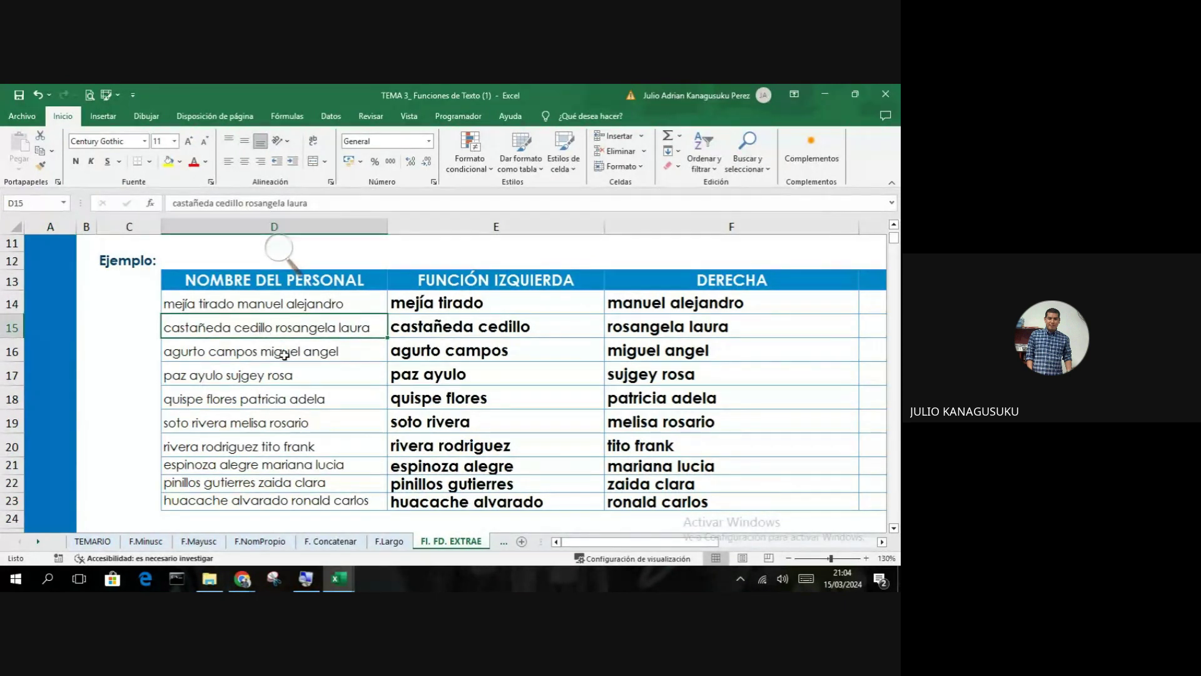
left_click(882, 542)
left_click(882, 542)
left_click(882, 542)
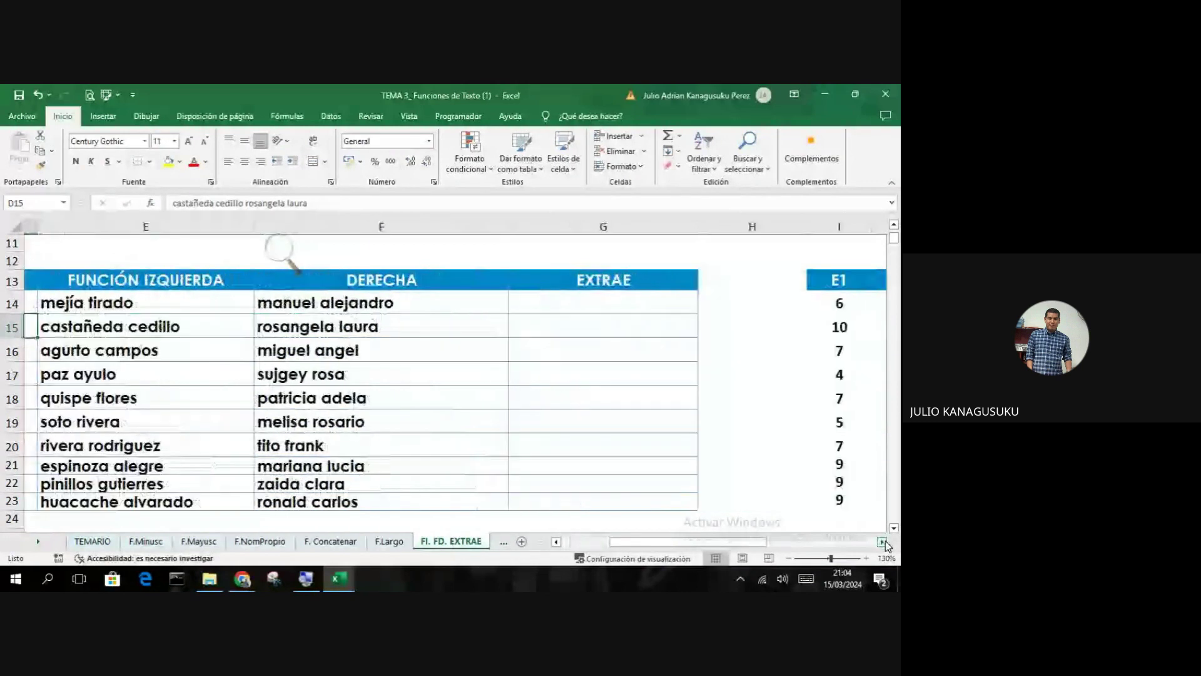
left_click(882, 542)
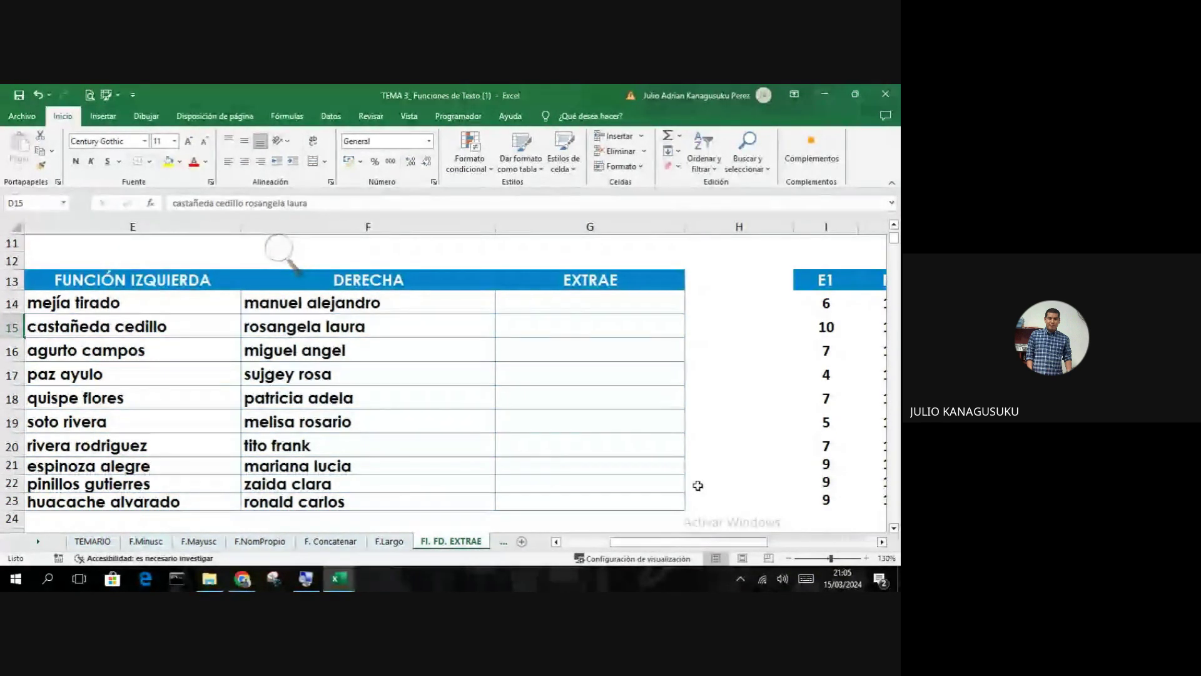
left_click(531, 298)
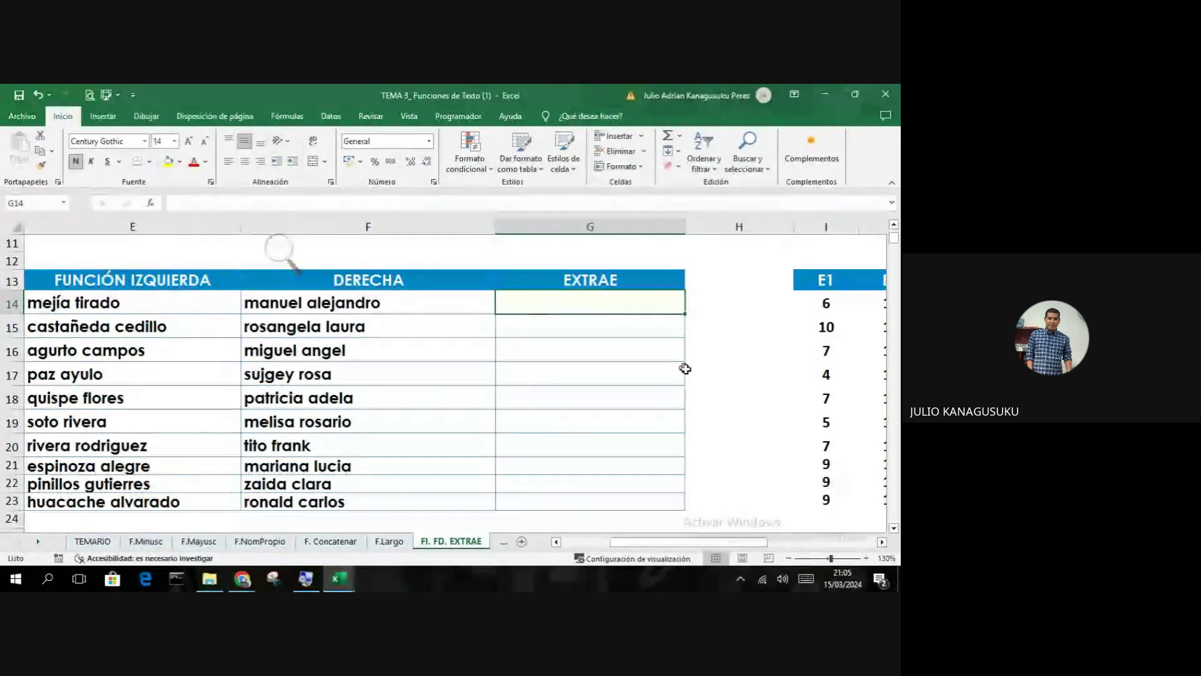
type("=")
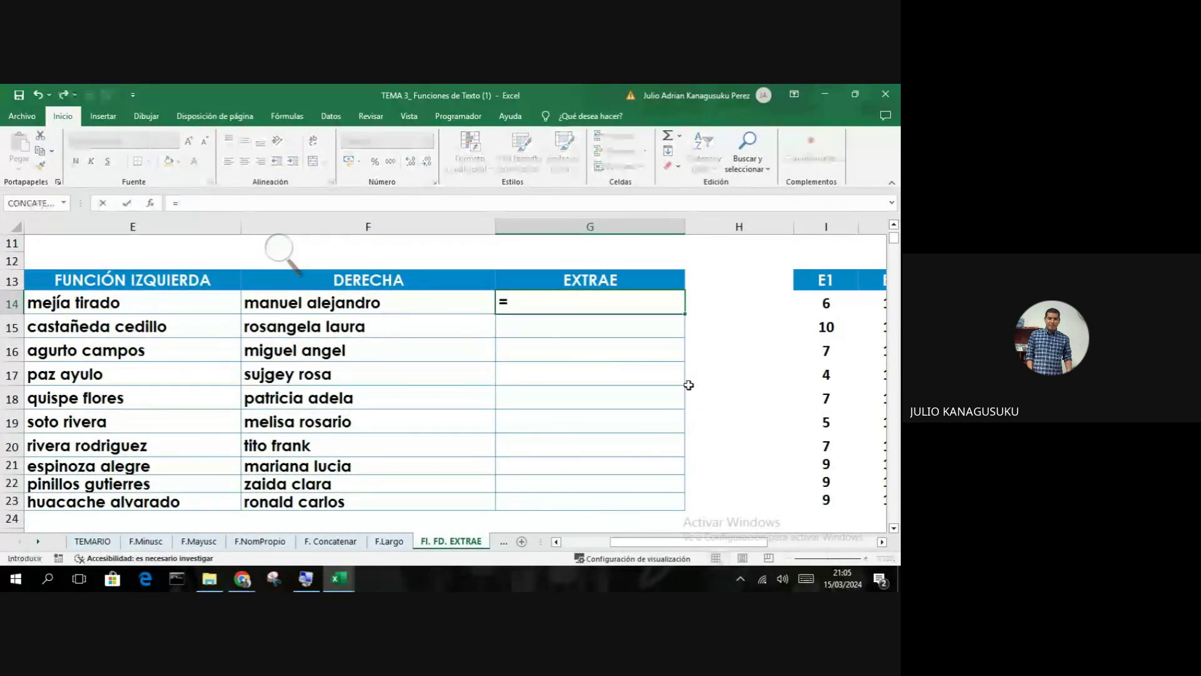
type("EXTRAE(")
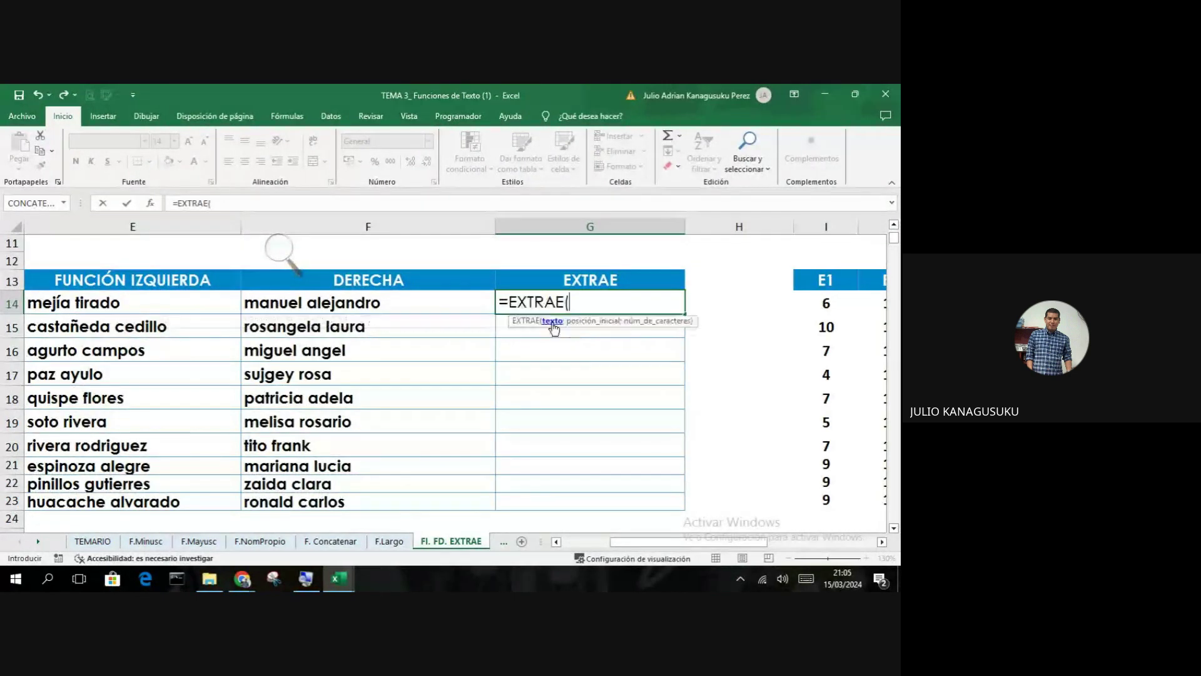
- Enter =EXTRAE(D14;I14+1;J14-I14) in G14 so it returns the second surname, tirado
double_click(553, 323)
left_click_drag(674, 543, 725, 548)
key("Left")
key("Left")
key("Left")
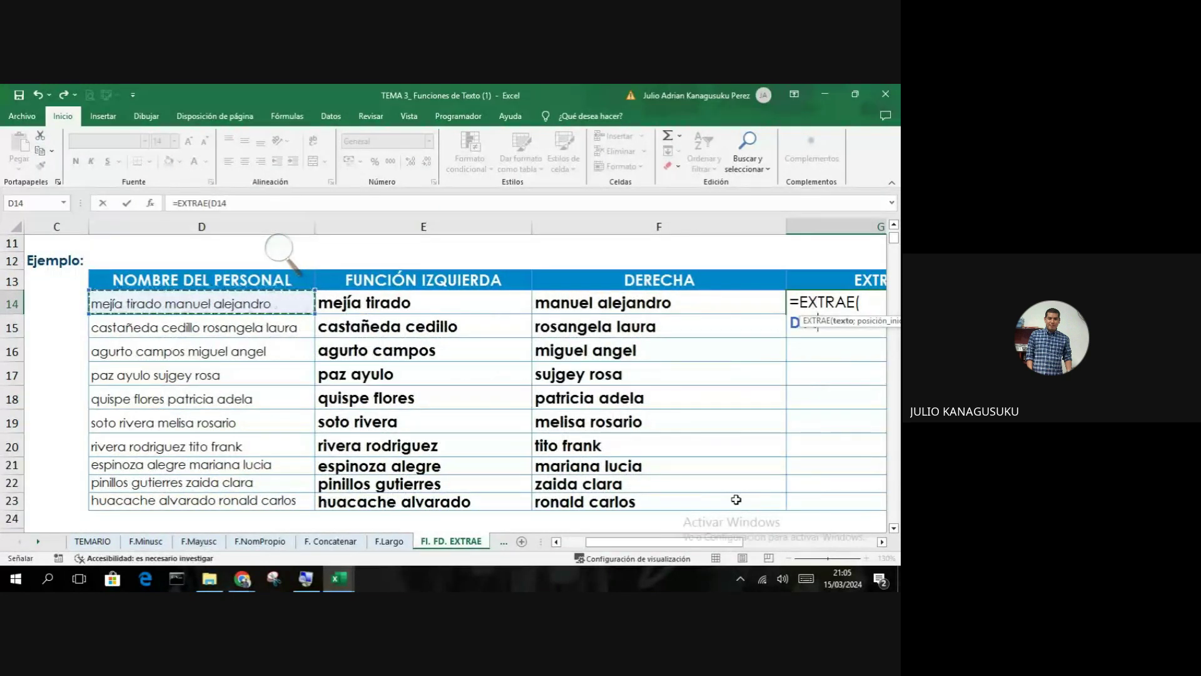
type(";")
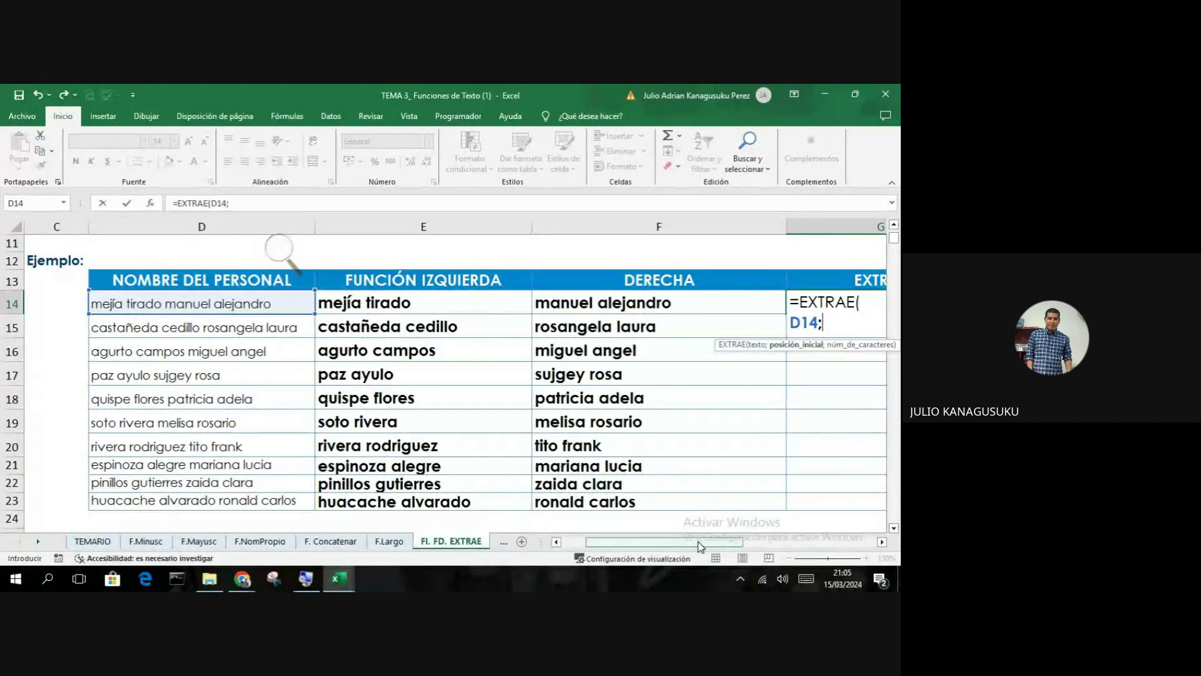
left_click_drag(700, 543, 736, 546)
left_click(602, 300)
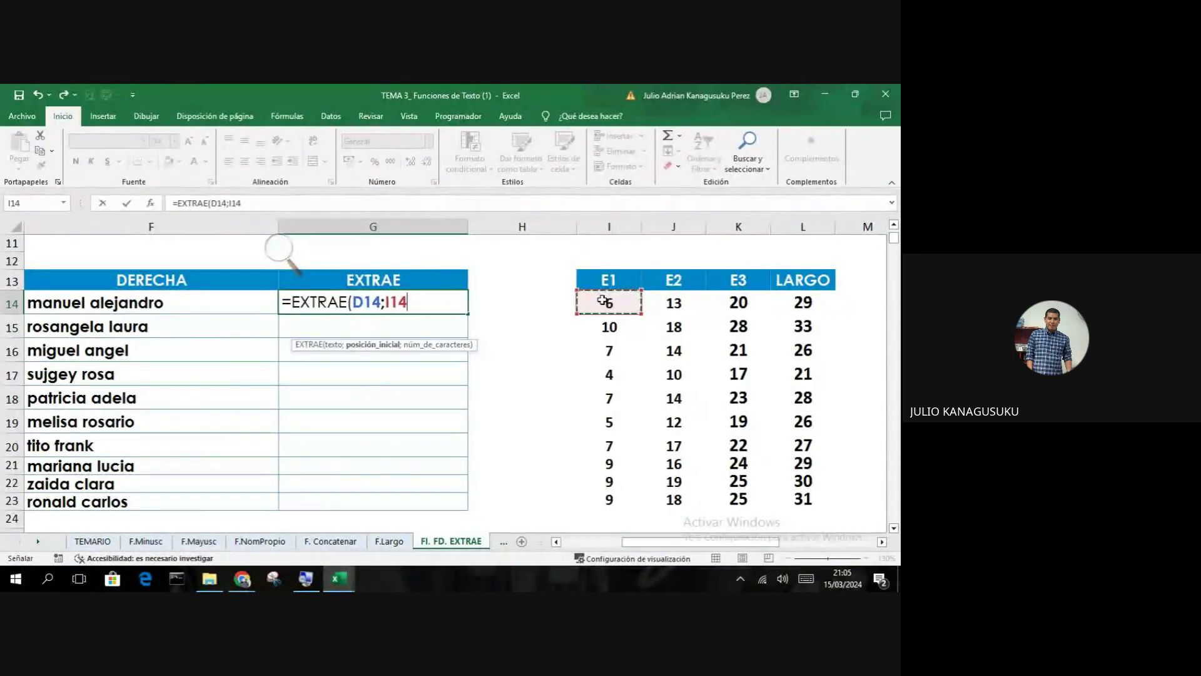
type("+1")
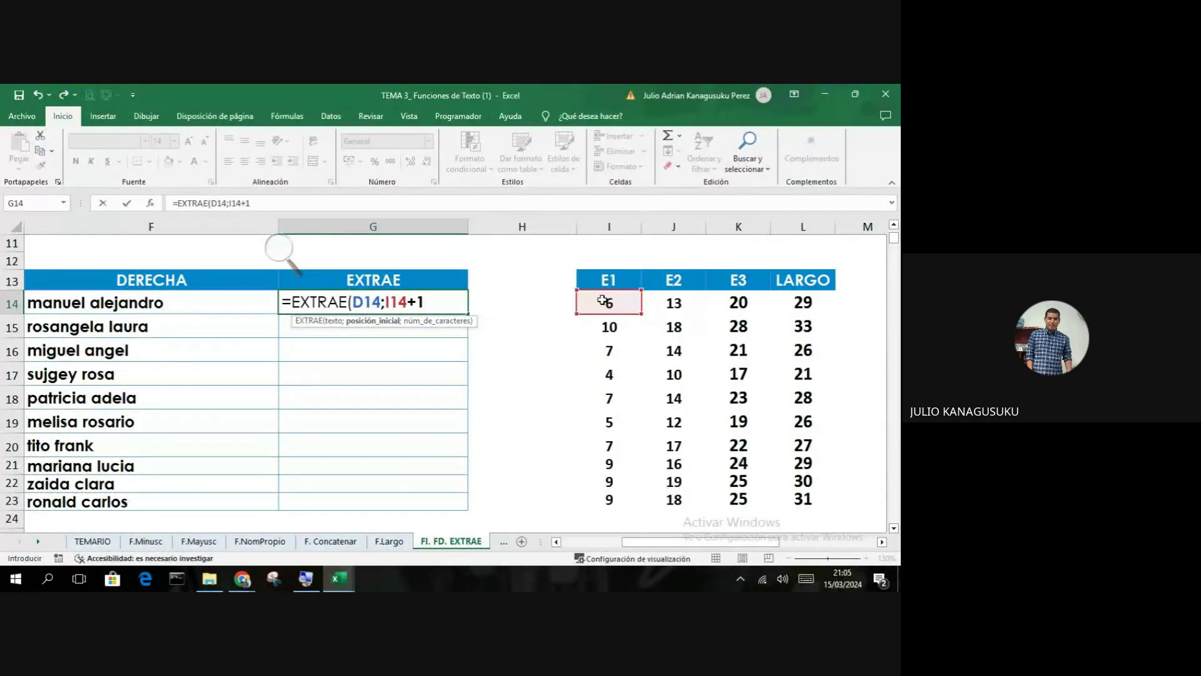
type(";")
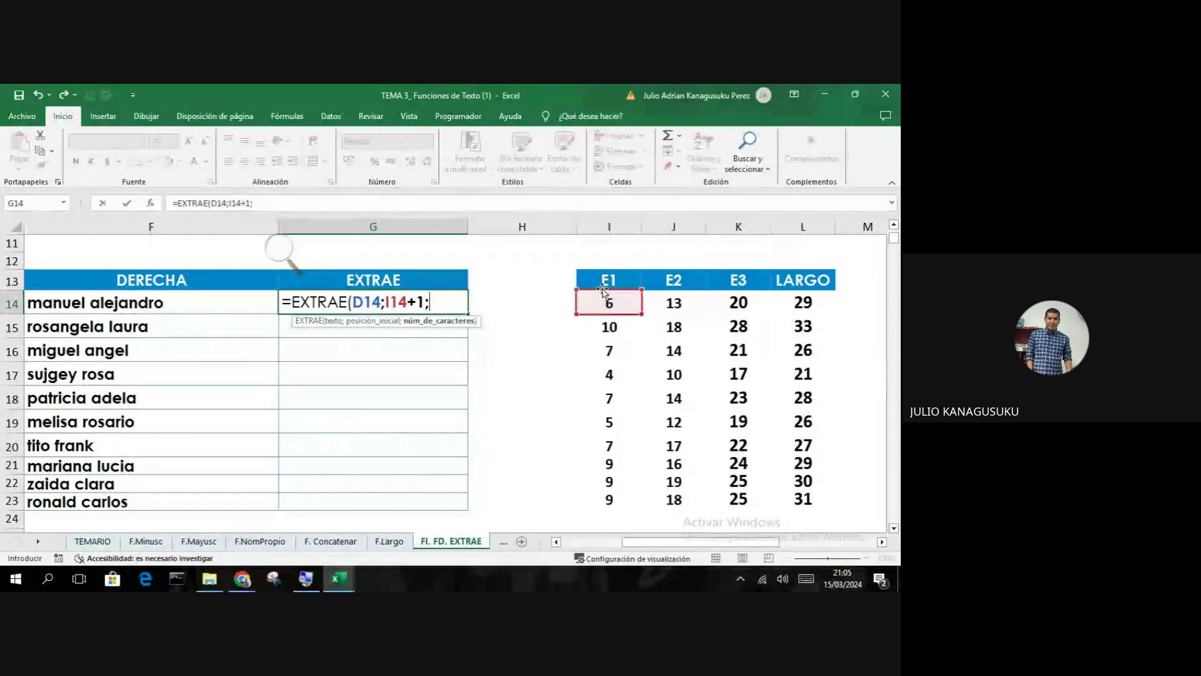
left_click(674, 305)
type("-")
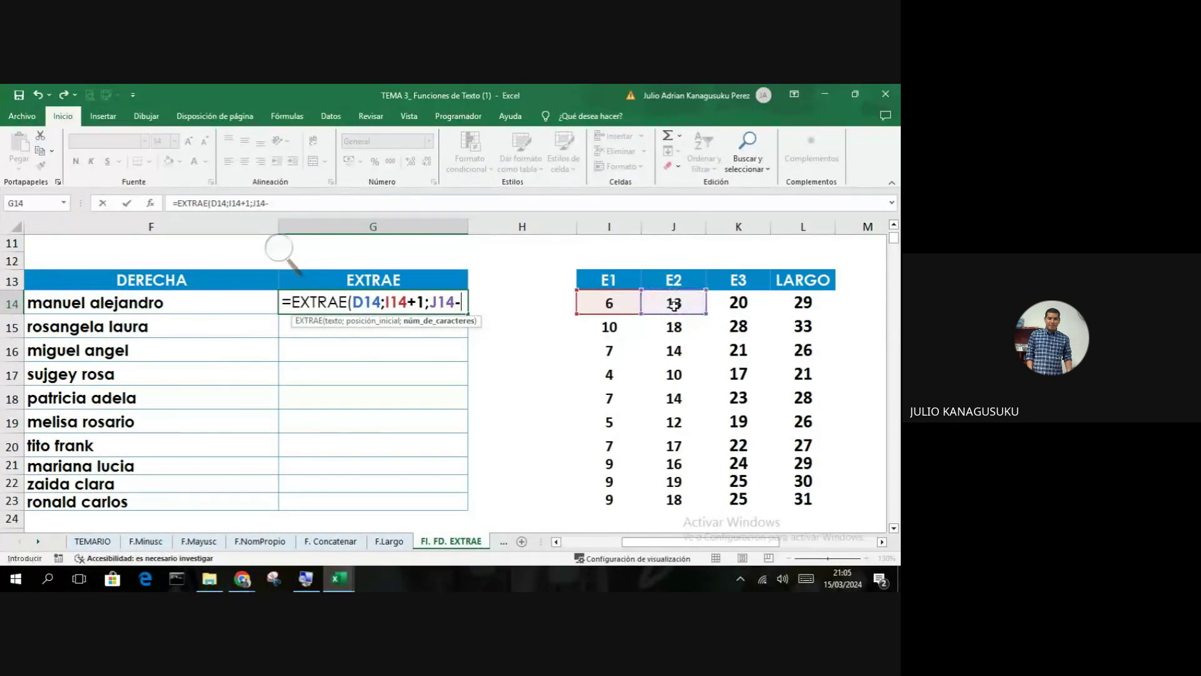
left_click(601, 304)
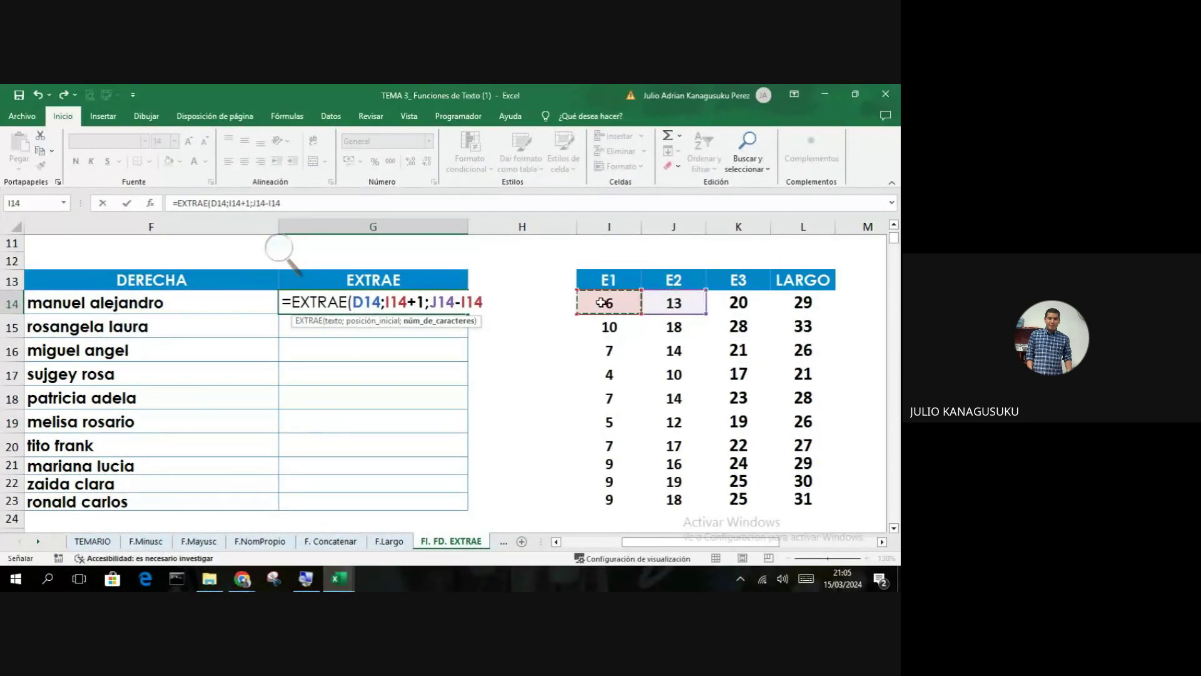
type(")")
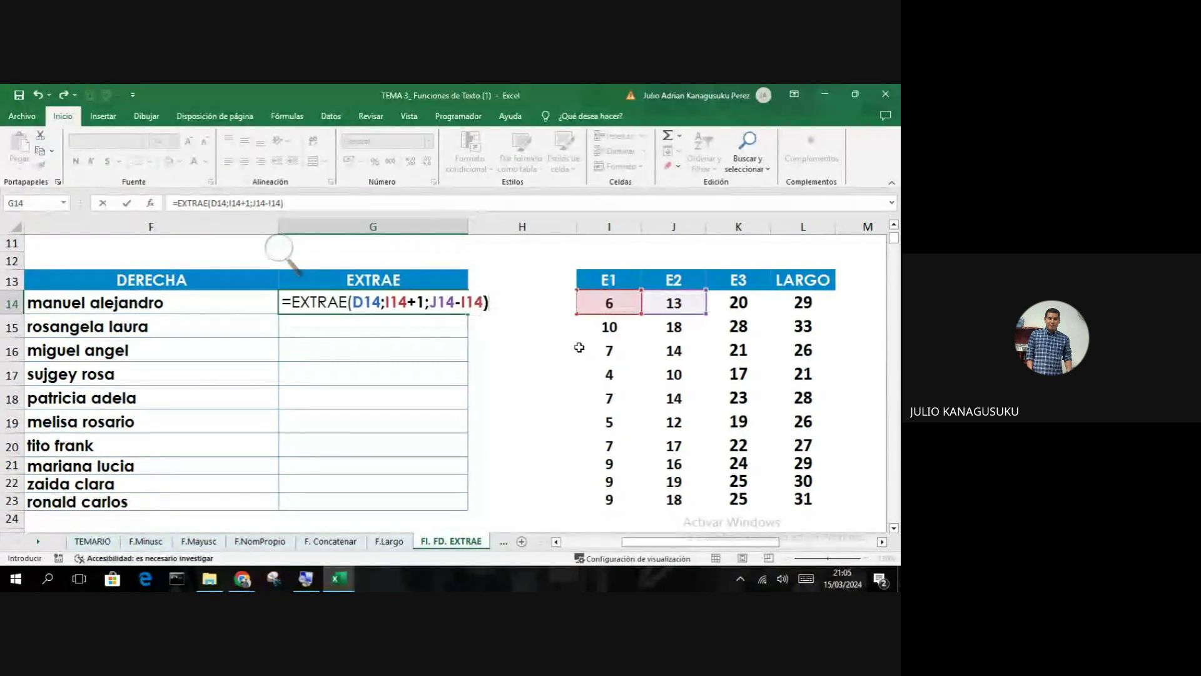
key("Return")
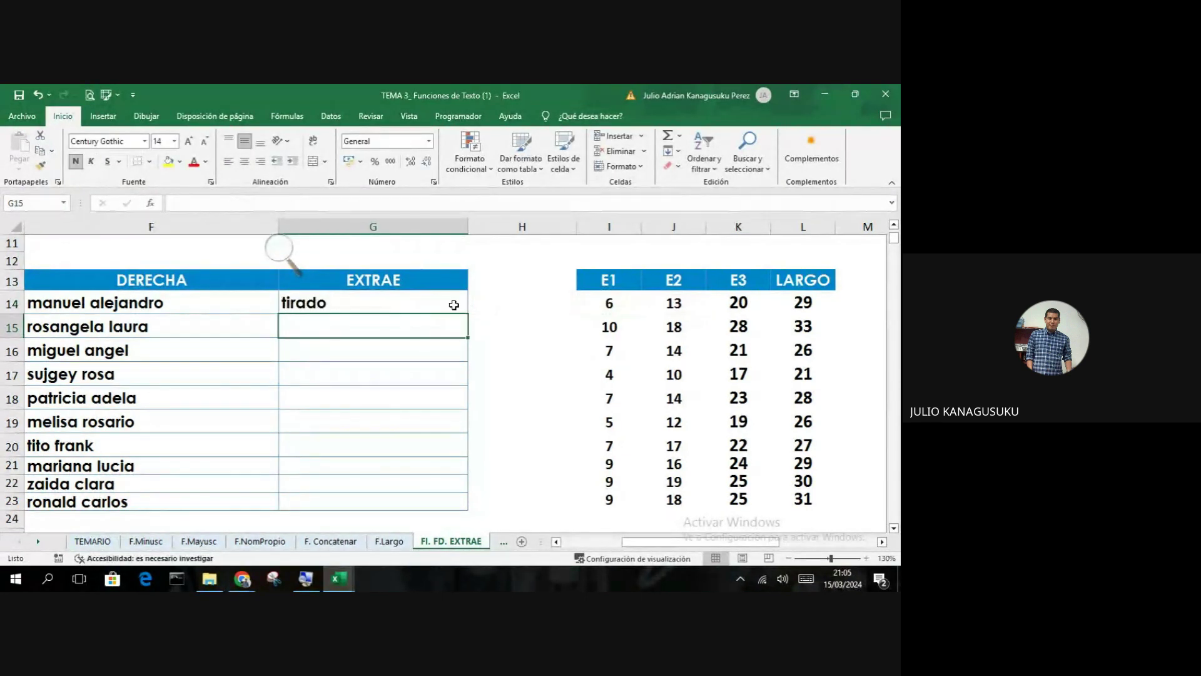
left_click(454, 306)
- Fill the G14 EXTRAE formula down to G23, giving surnames from tirado to alvarado
double_click(466, 316)
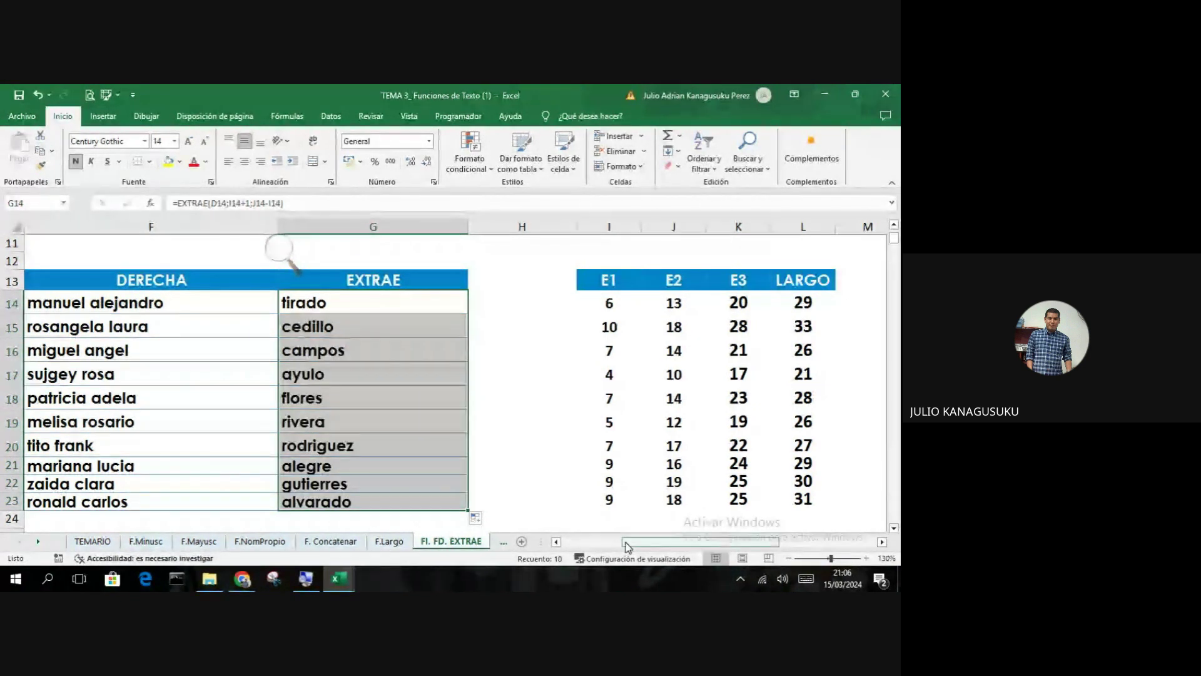
left_click_drag(628, 546, 590, 546)
scroll(594, 506, "down", 2)
scroll(594, 506, "down", 1)
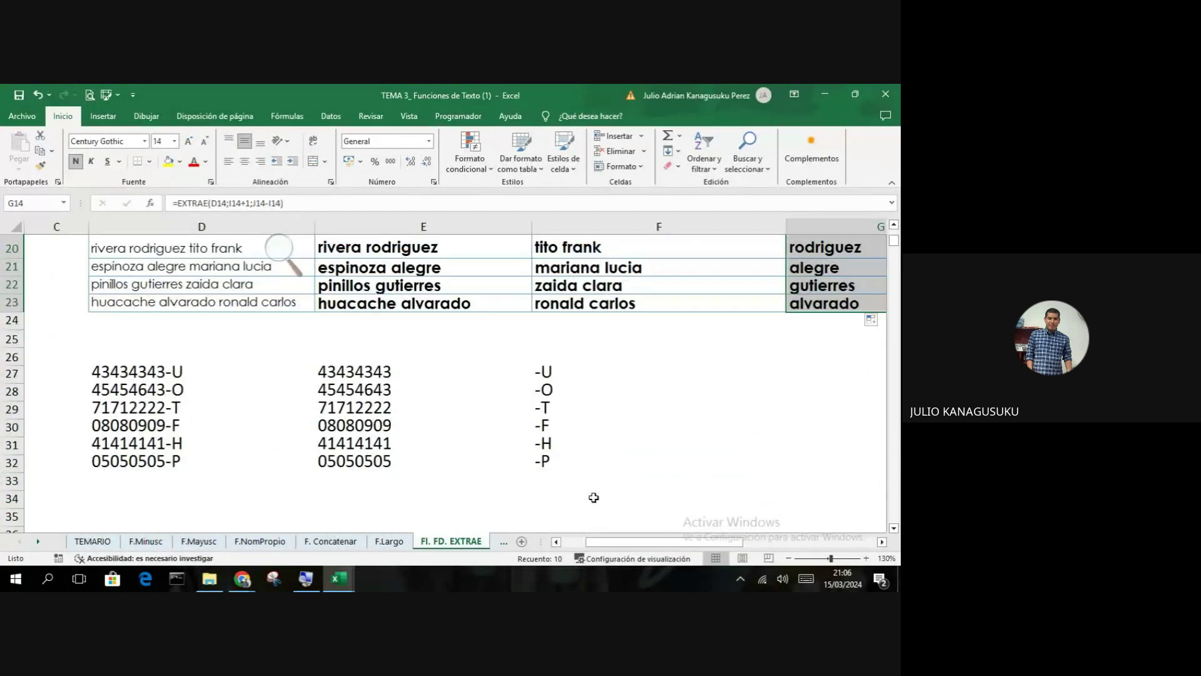
scroll(594, 497, "up", 4)
scroll(597, 500, "down", 1)
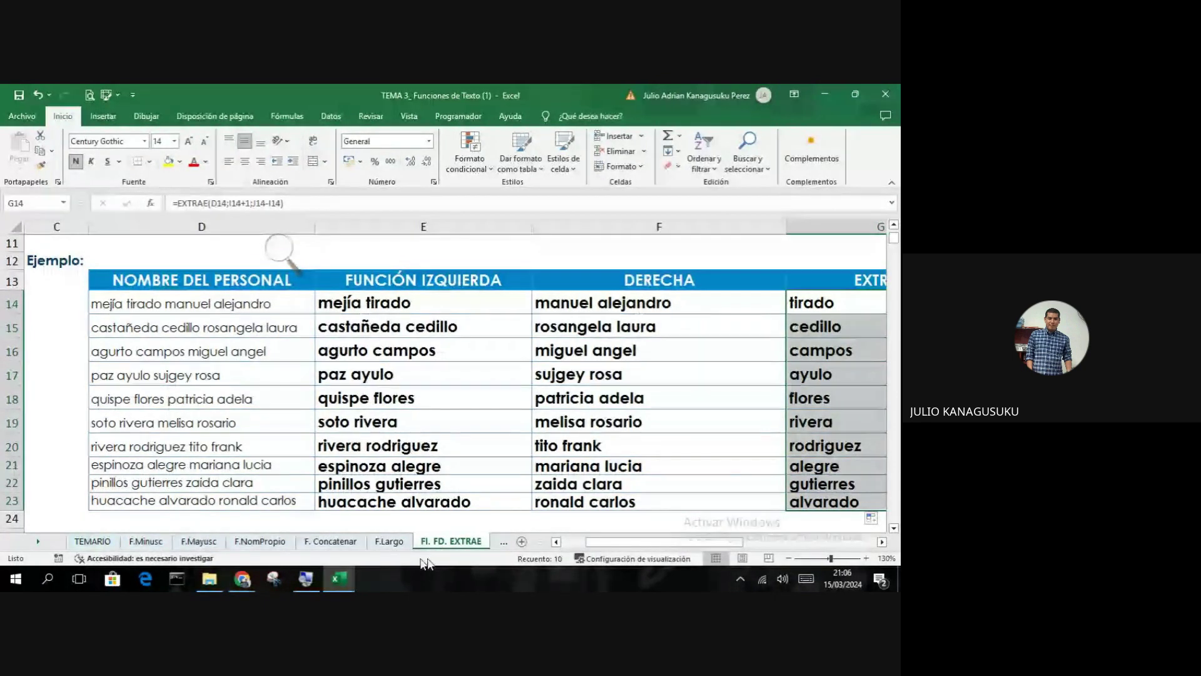
- Open the EJERCICIO1 sheet at 140% zoom and review its instructions and Enunciado column
left_click(504, 542)
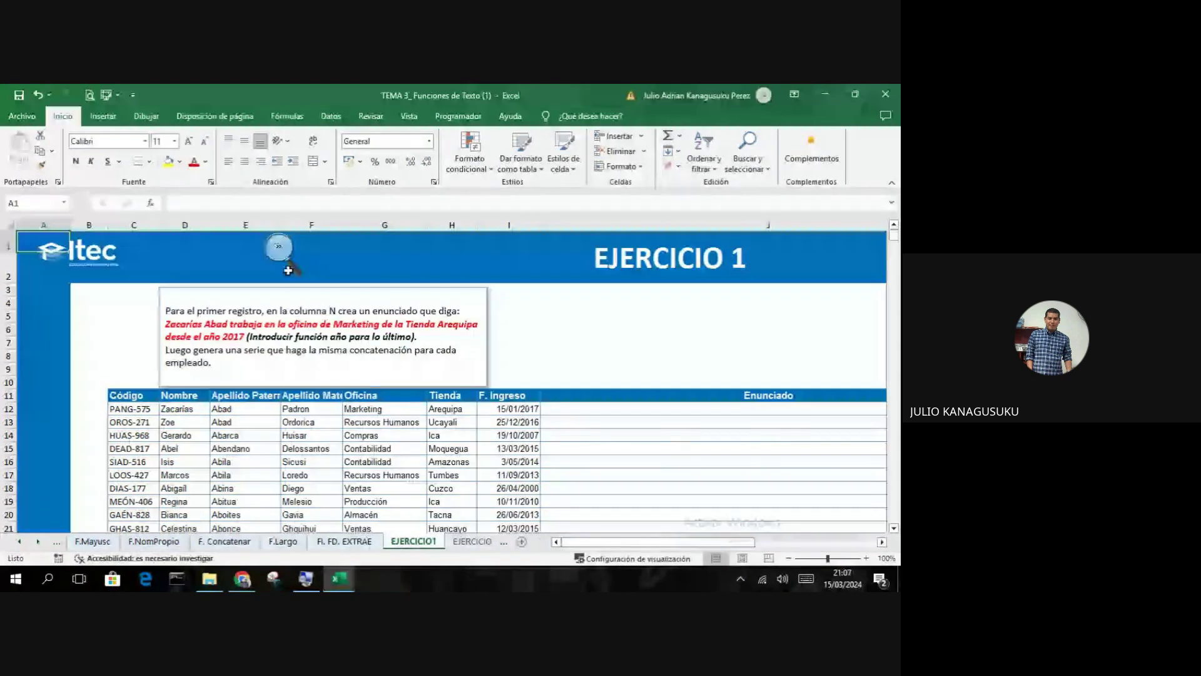
left_click(865, 558)
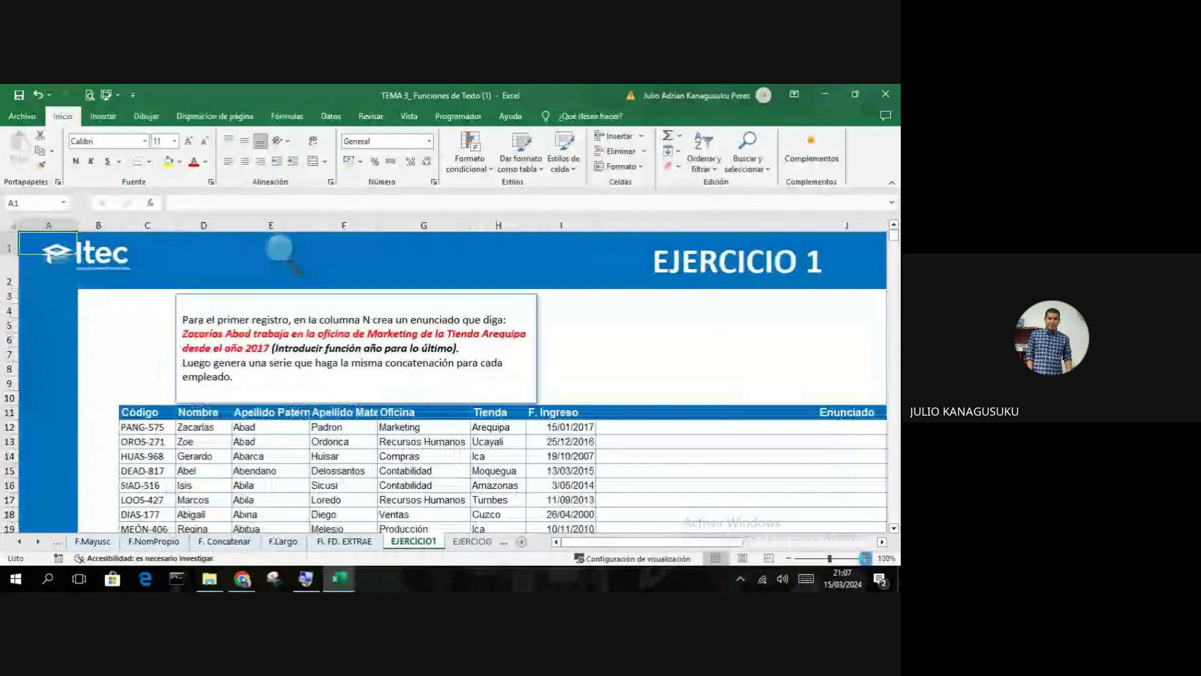
left_click(865, 558)
left_click(865, 558)
left_click_drag(684, 548, 751, 549)
scroll(678, 445, "down", 1)
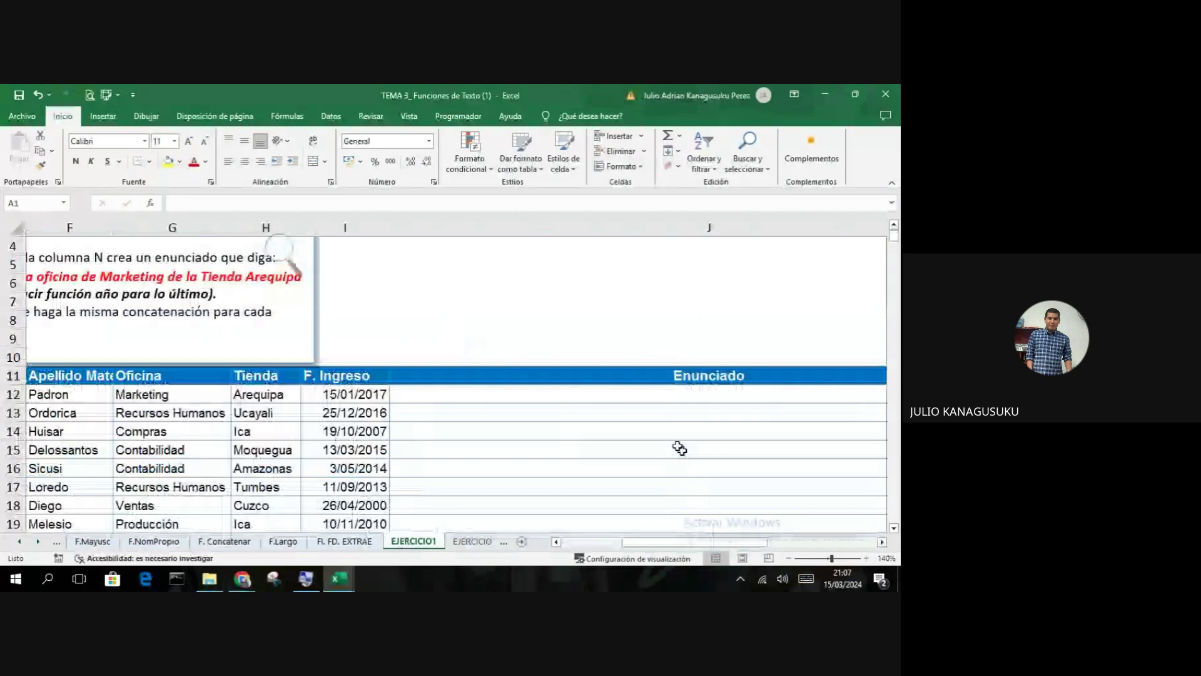
left_click(662, 402)
left_click_drag(658, 543, 597, 543)
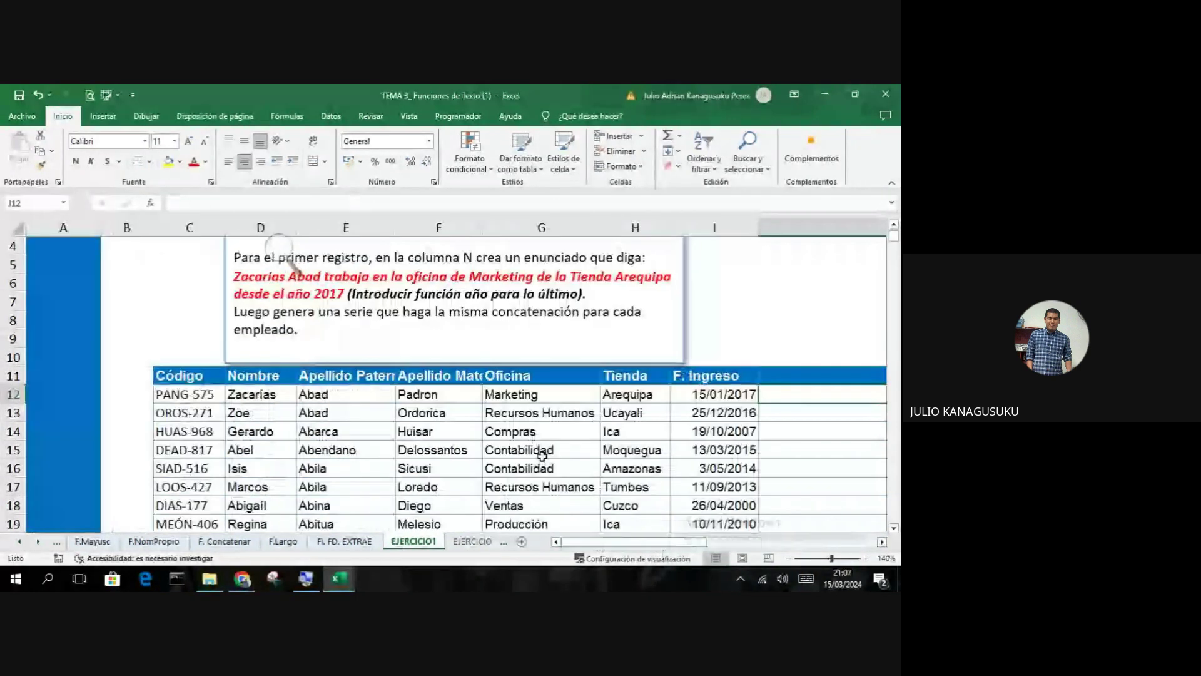
scroll(337, 385, "up", 1)
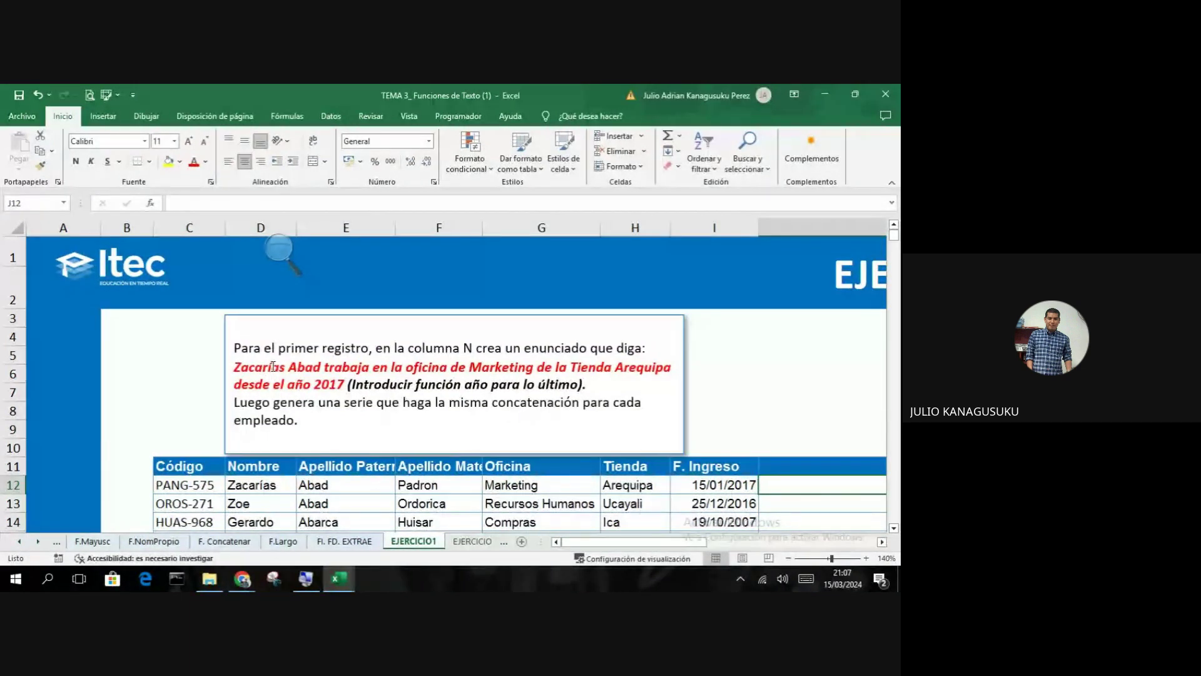
mouse_move(236, 367)
left_mouse_down()
mouse_move(518, 370)
mouse_move(345, 383)
left_mouse_up()
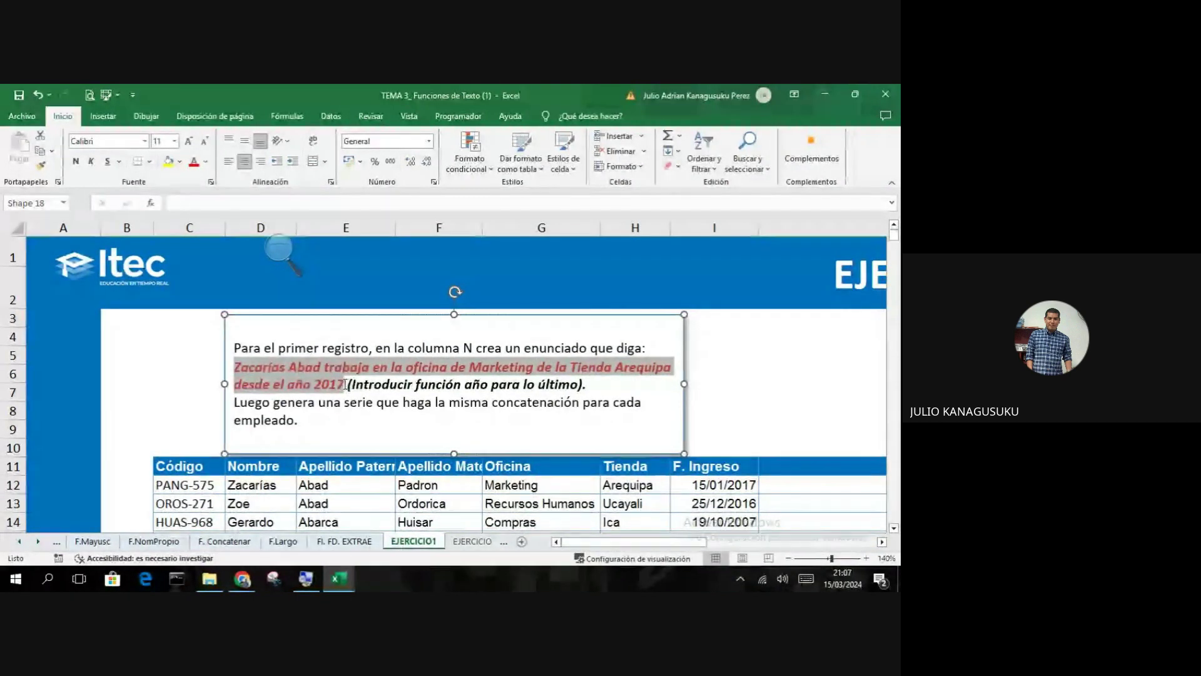
scroll(357, 375, "down", 1)
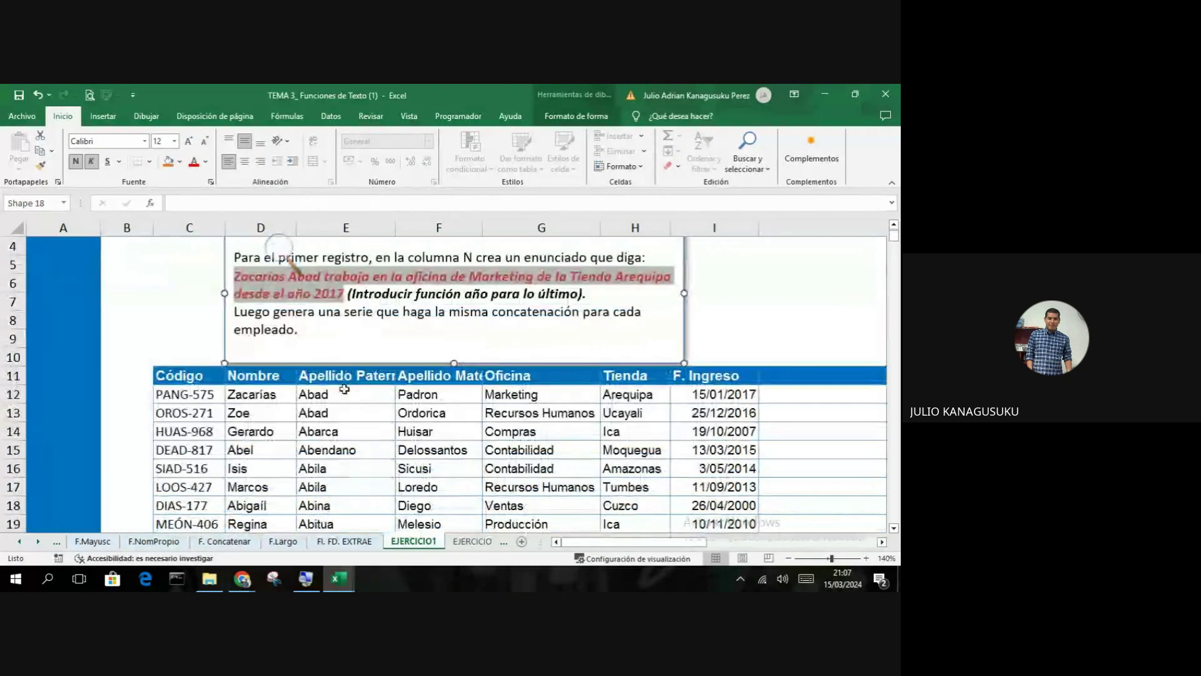
scroll(370, 370, "up", 1)
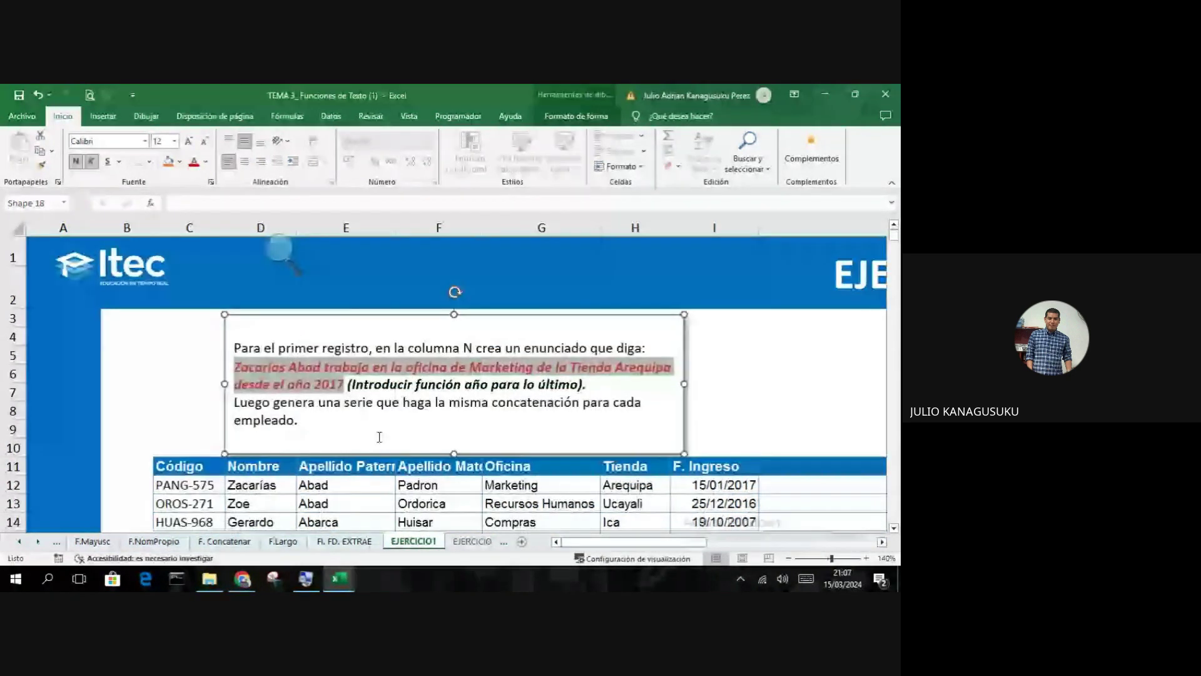
left_click(379, 437)
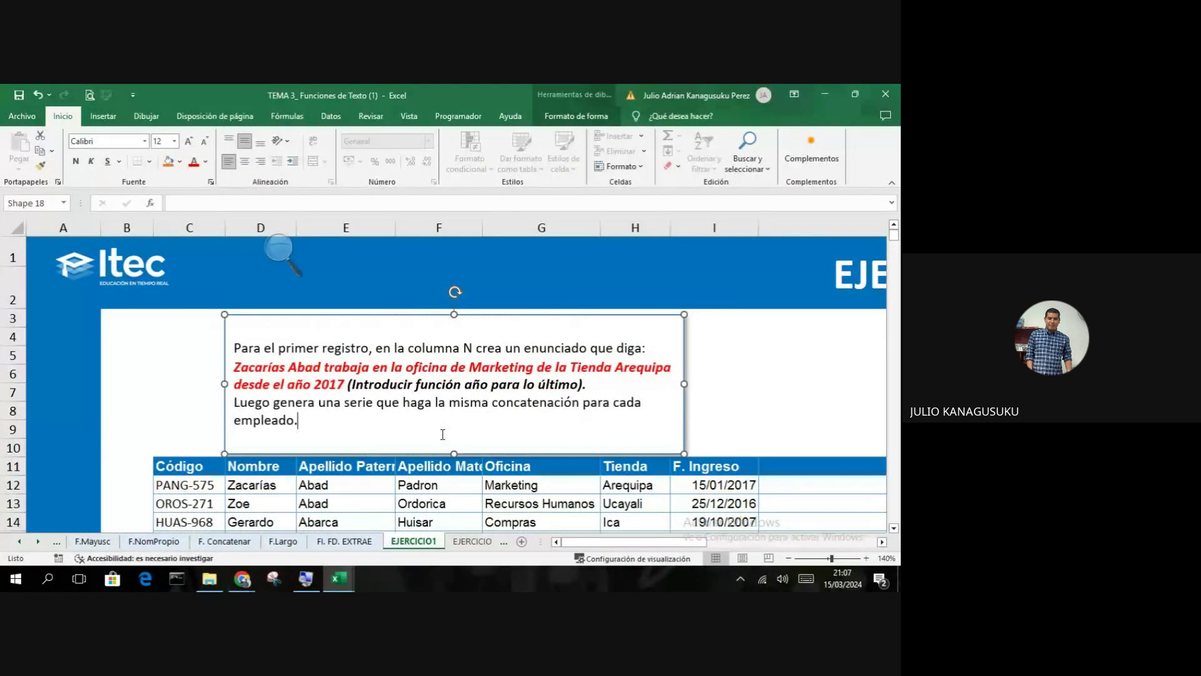
left_click(281, 486)
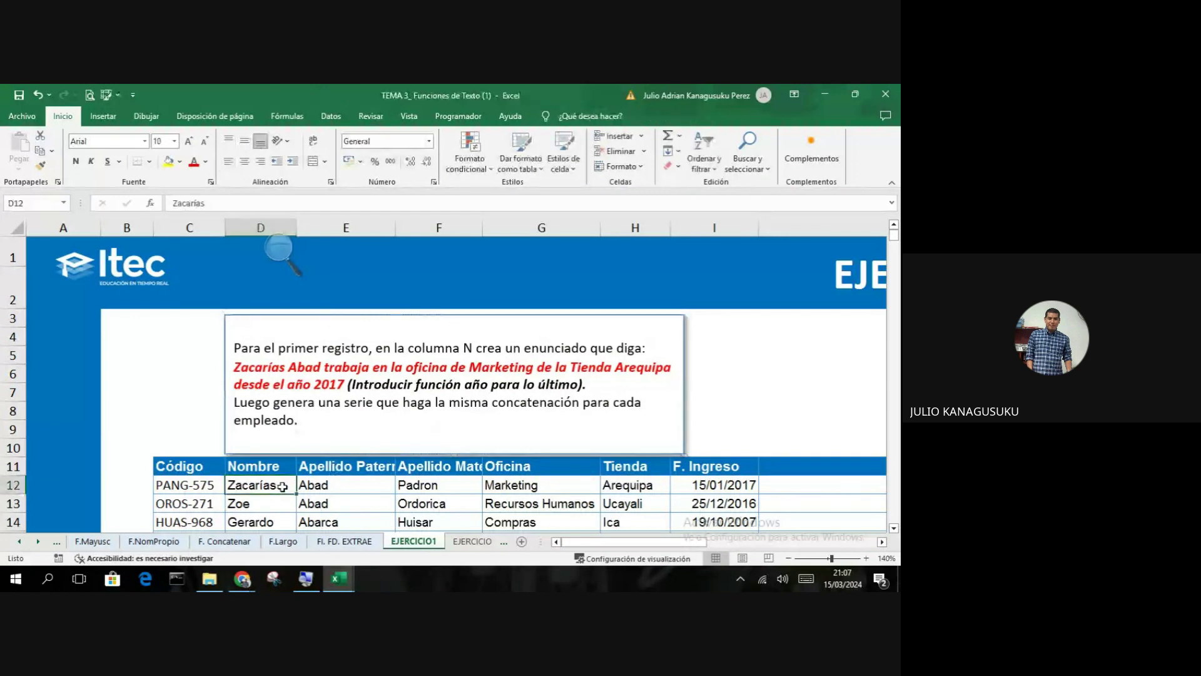
left_click(333, 489)
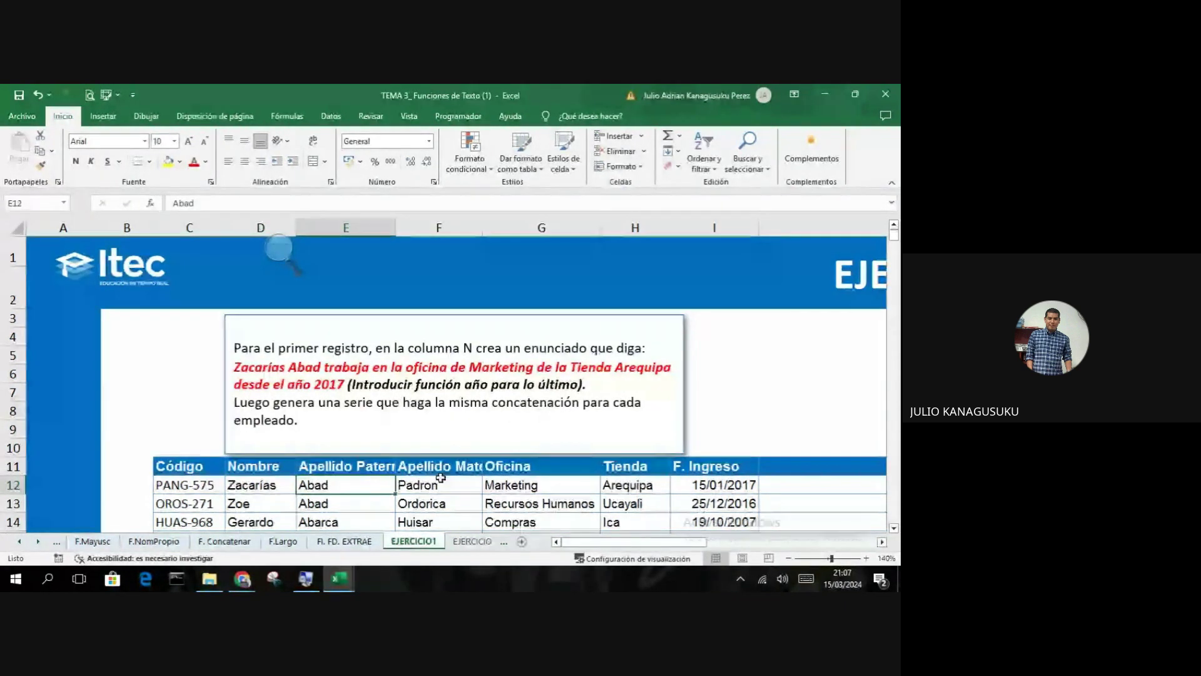
left_click(538, 485)
left_click(626, 485)
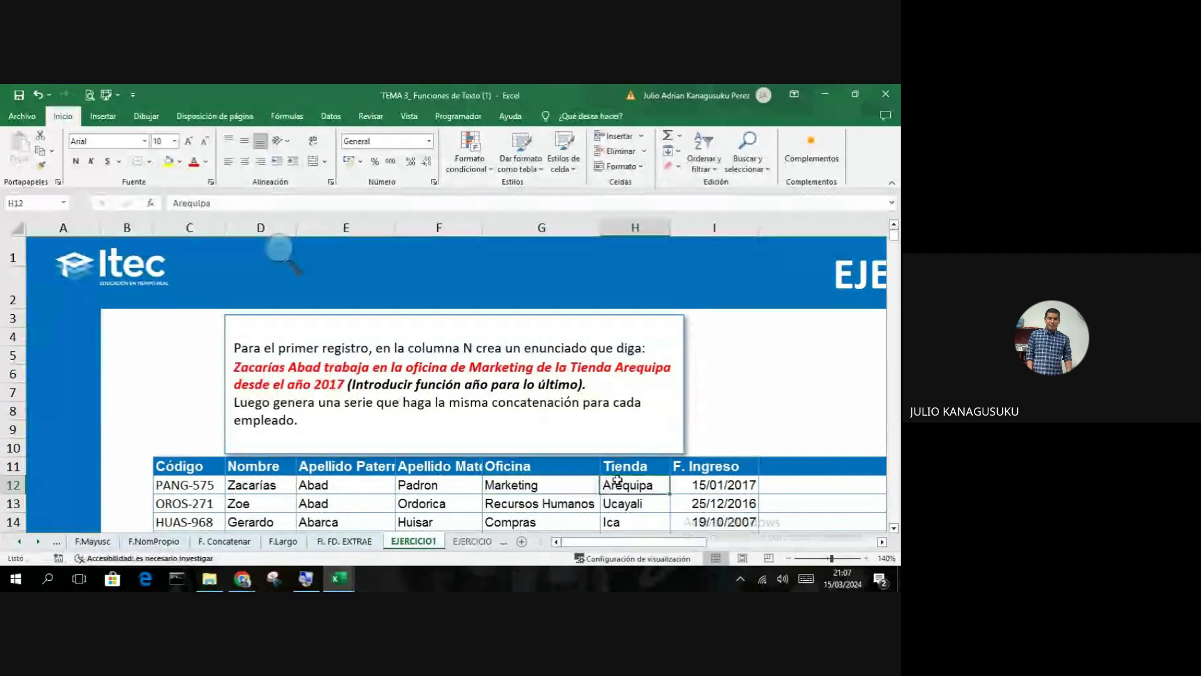
left_click(699, 483)
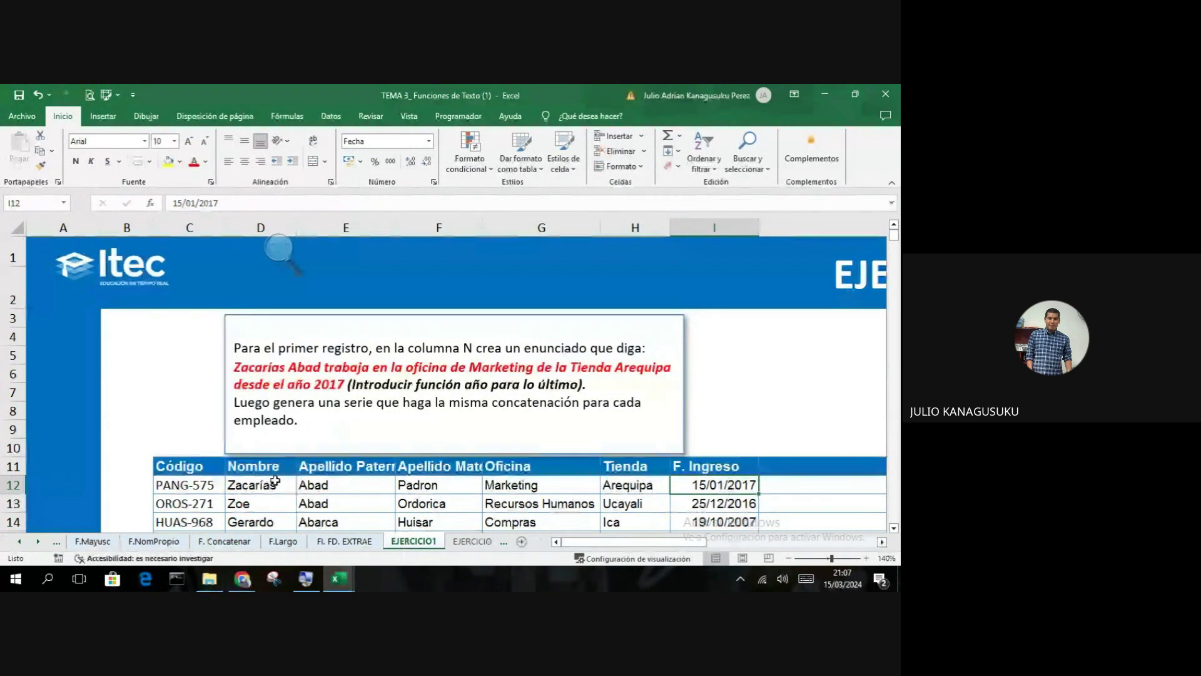
left_click(329, 481)
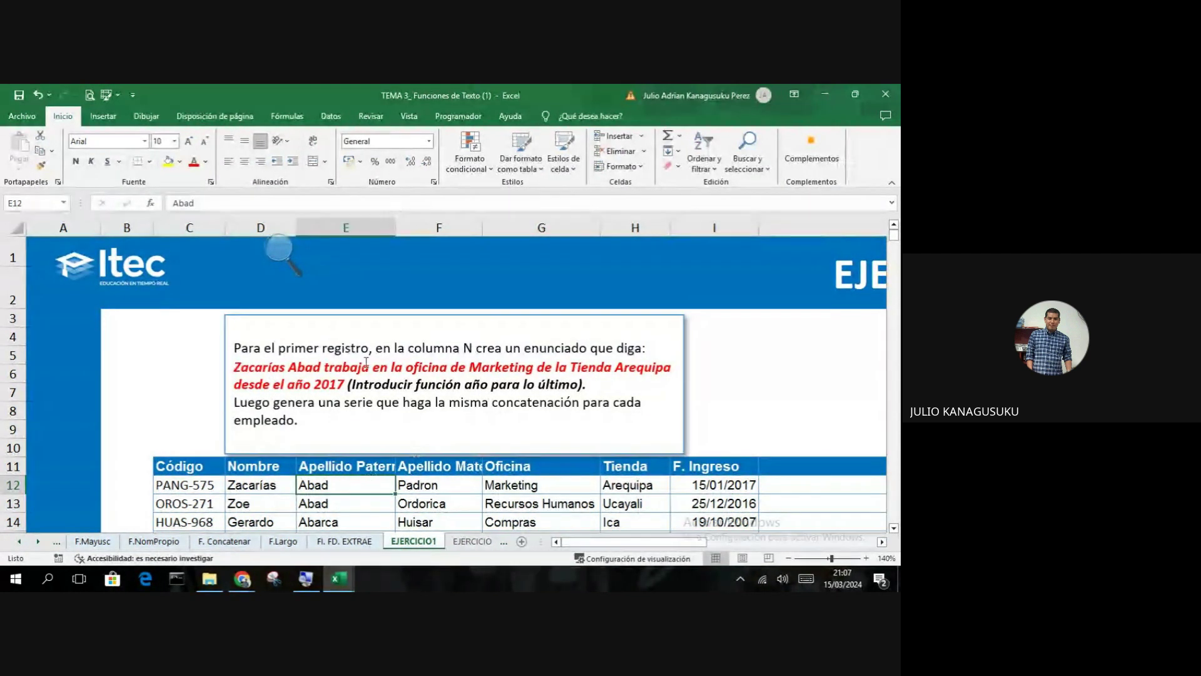
left_click_drag(373, 368, 461, 369)
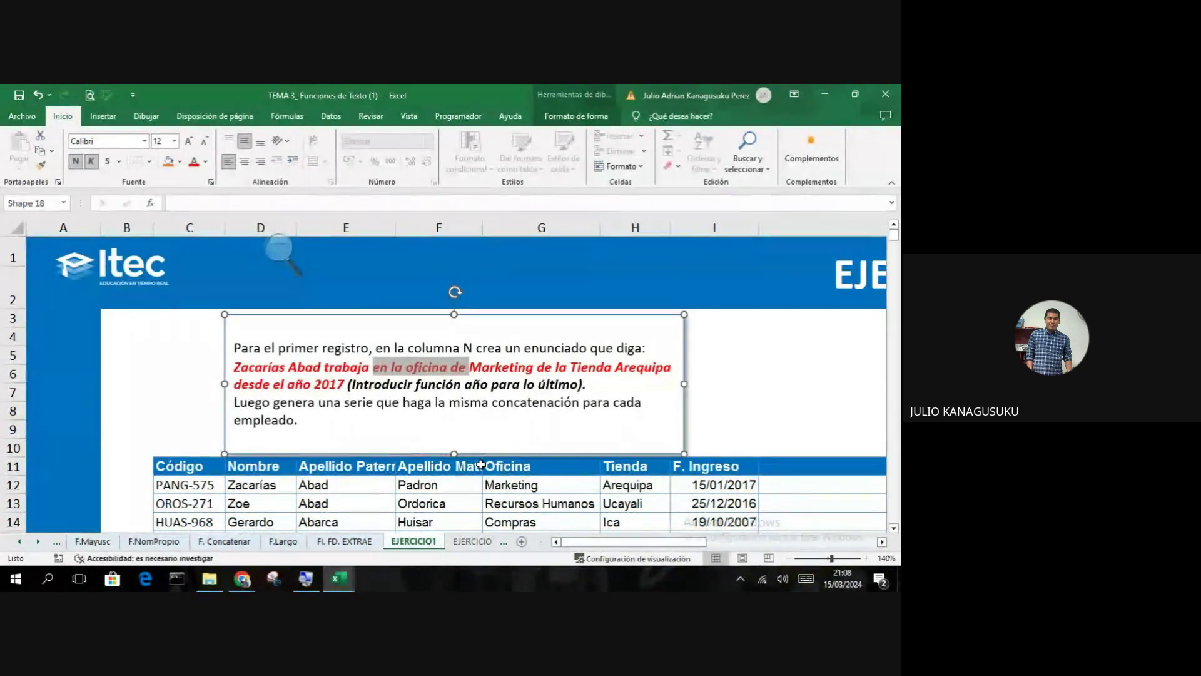
left_click(507, 376)
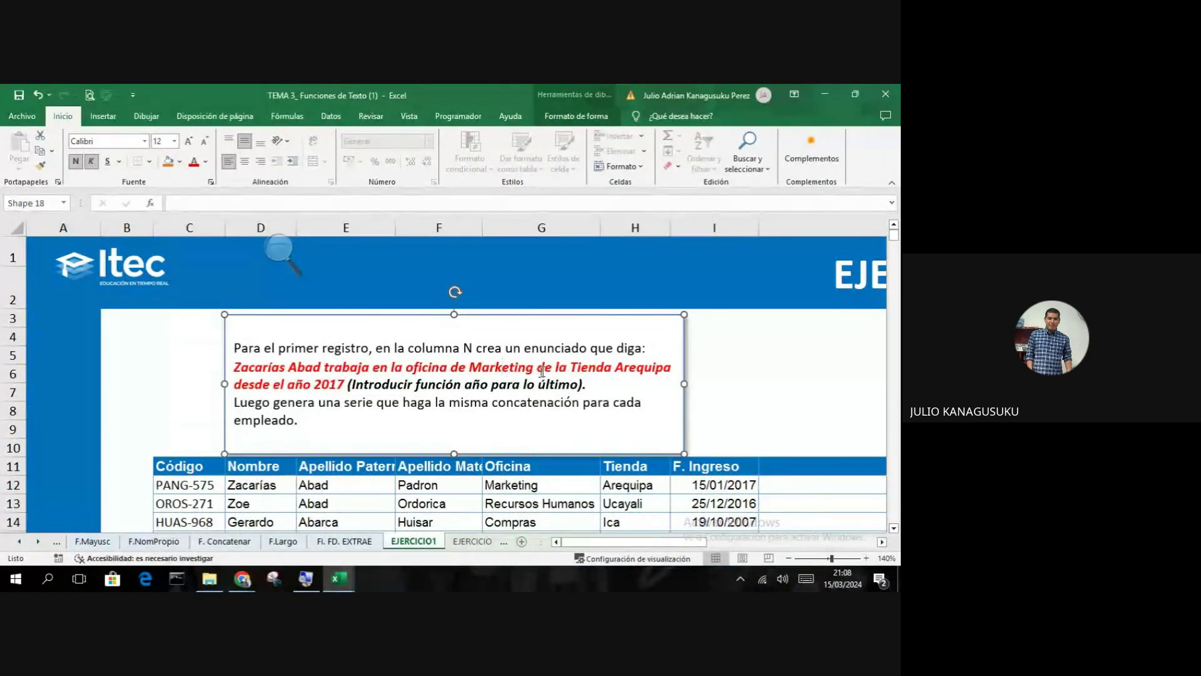
left_click_drag(538, 374, 589, 371)
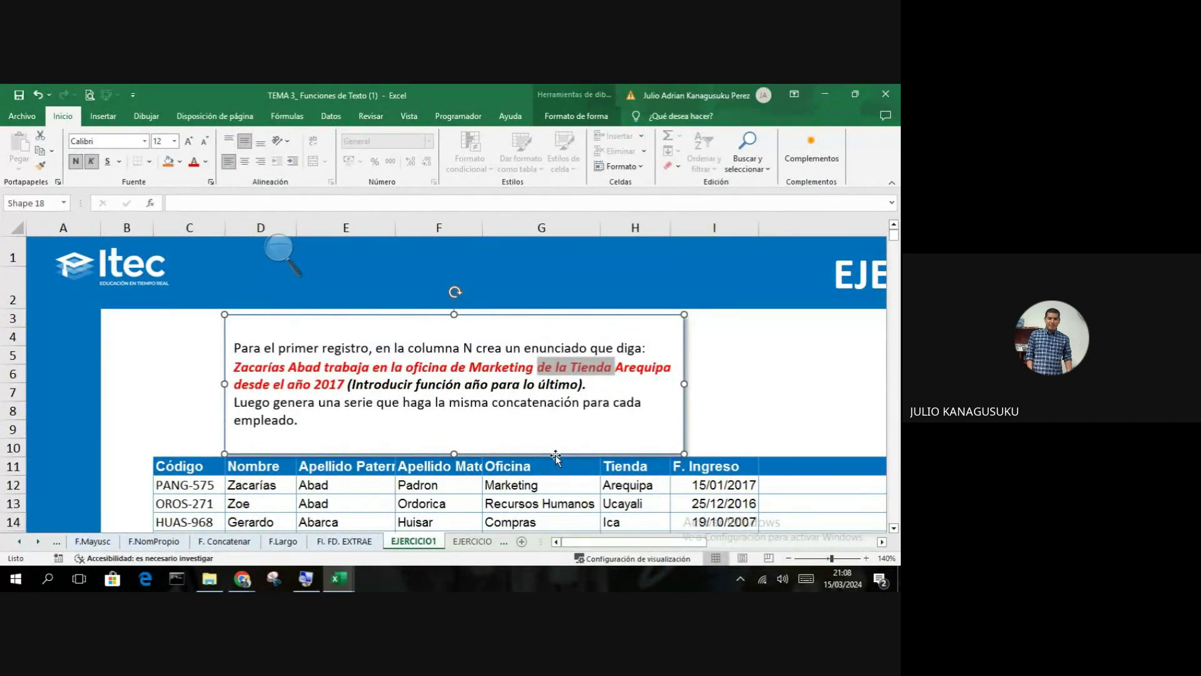
left_click(631, 486)
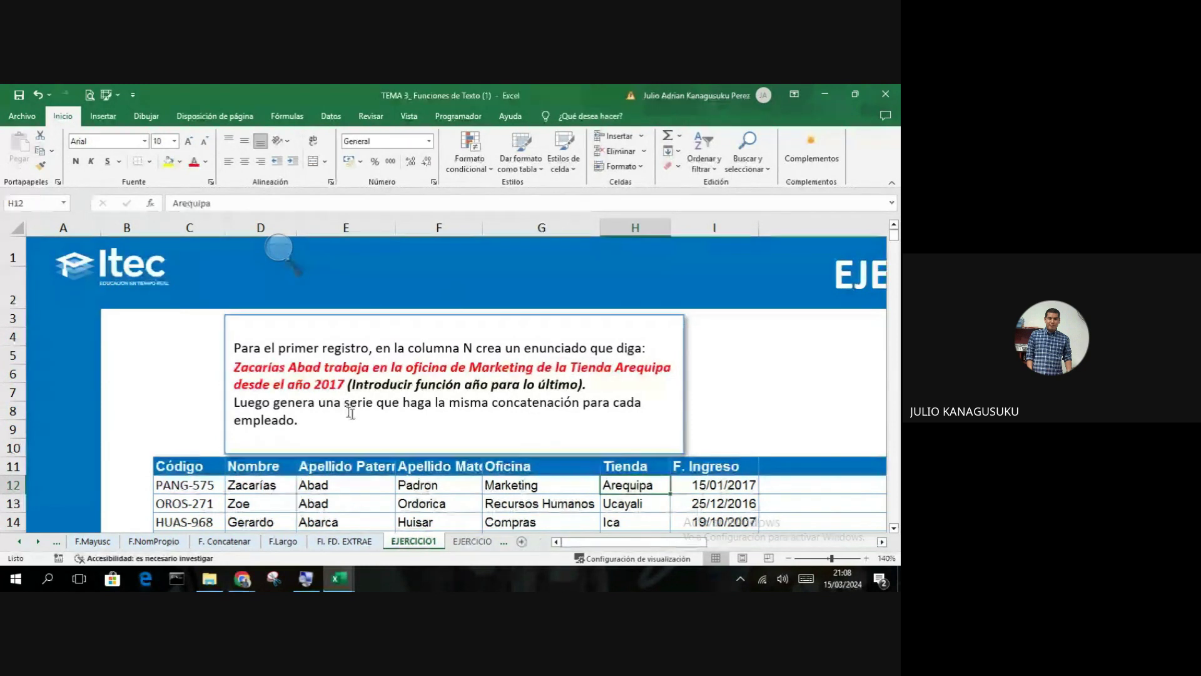
left_click_drag(235, 384, 311, 386)
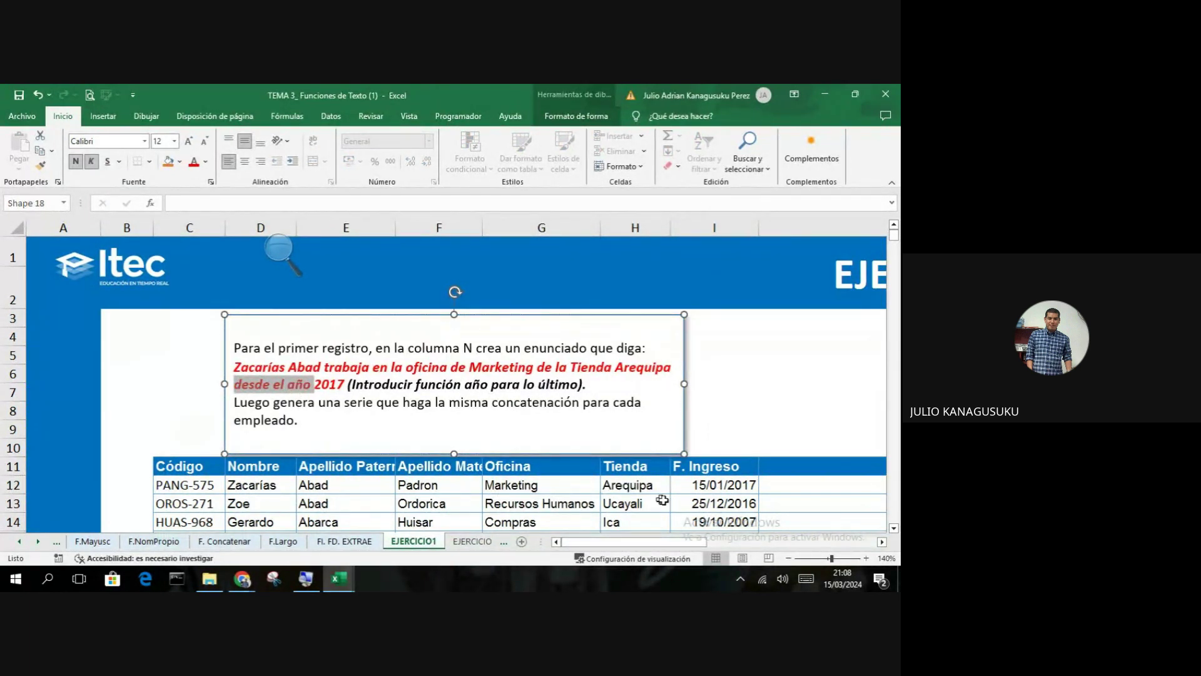
left_click(748, 490)
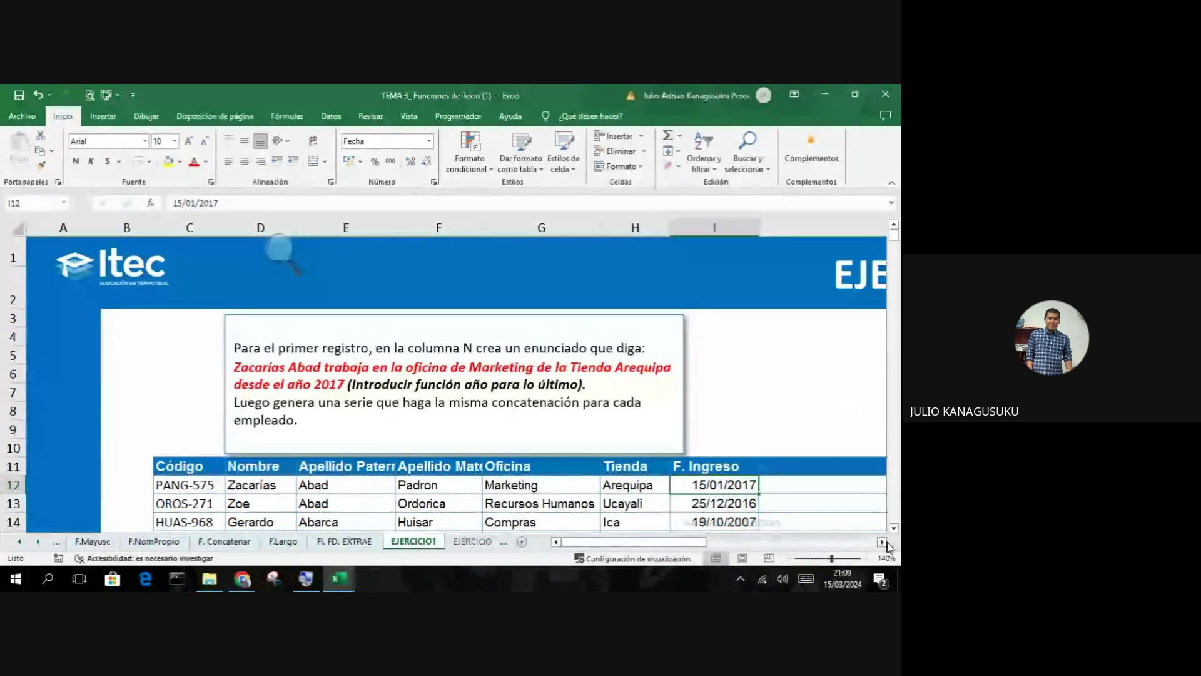
left_click(883, 542)
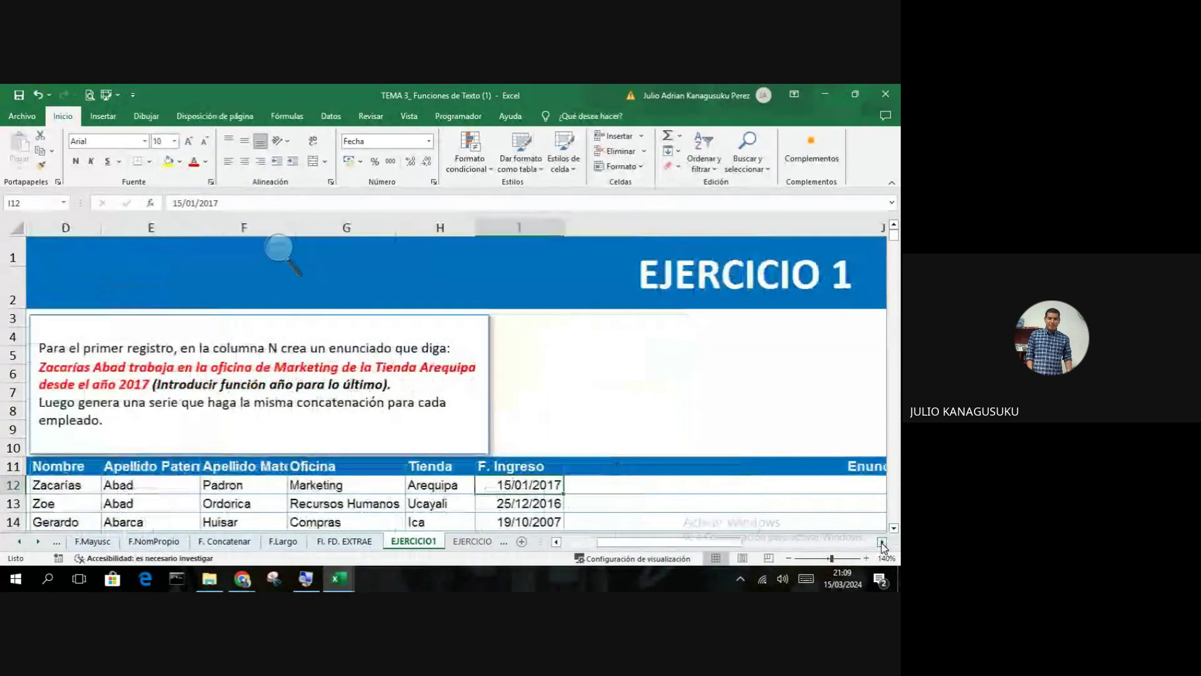
scroll(882, 545, "down", 1)
left_click(882, 542)
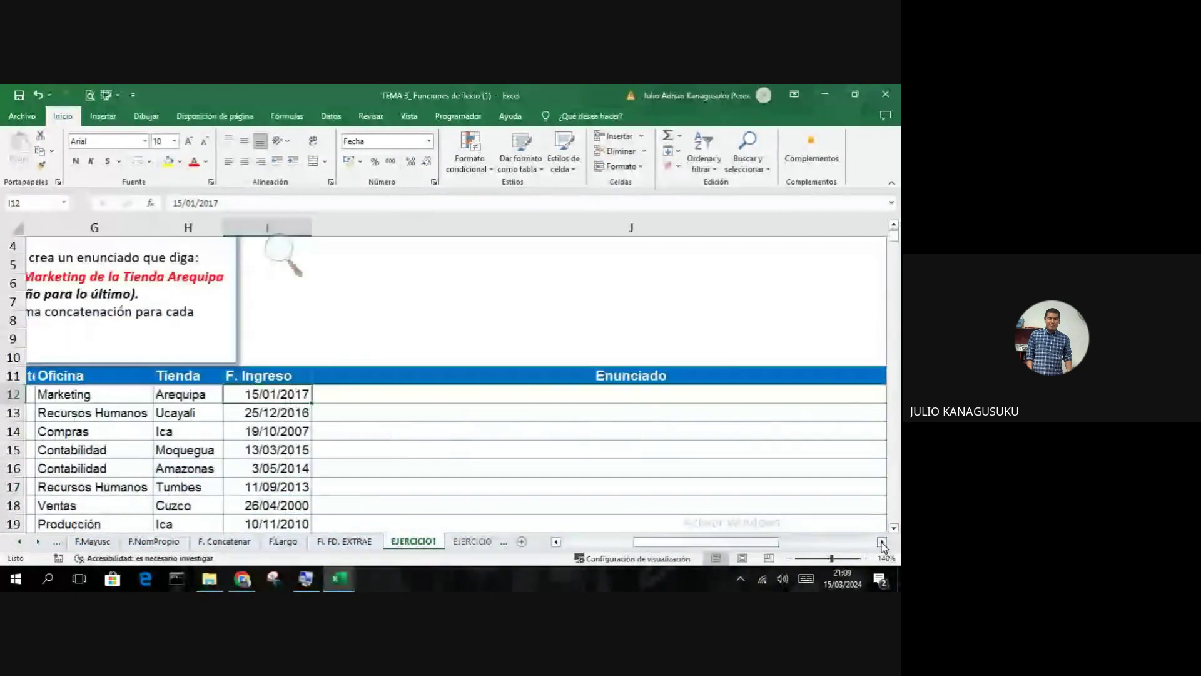
scroll(883, 544, "down", 1)
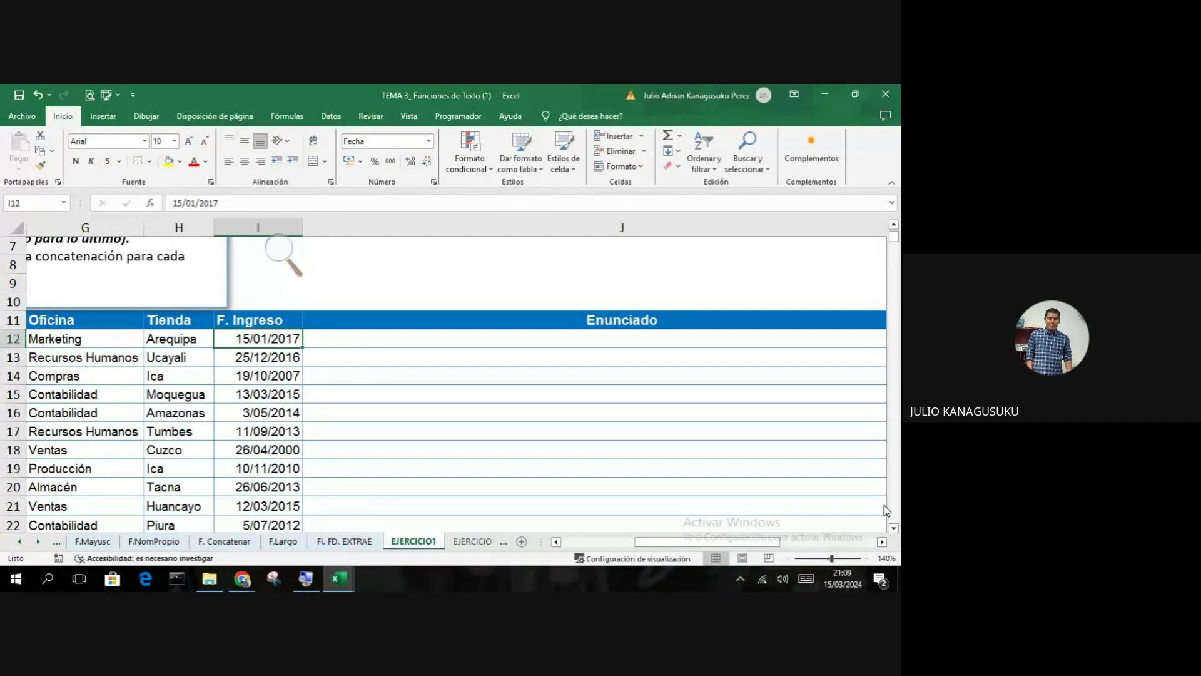
left_click(493, 282)
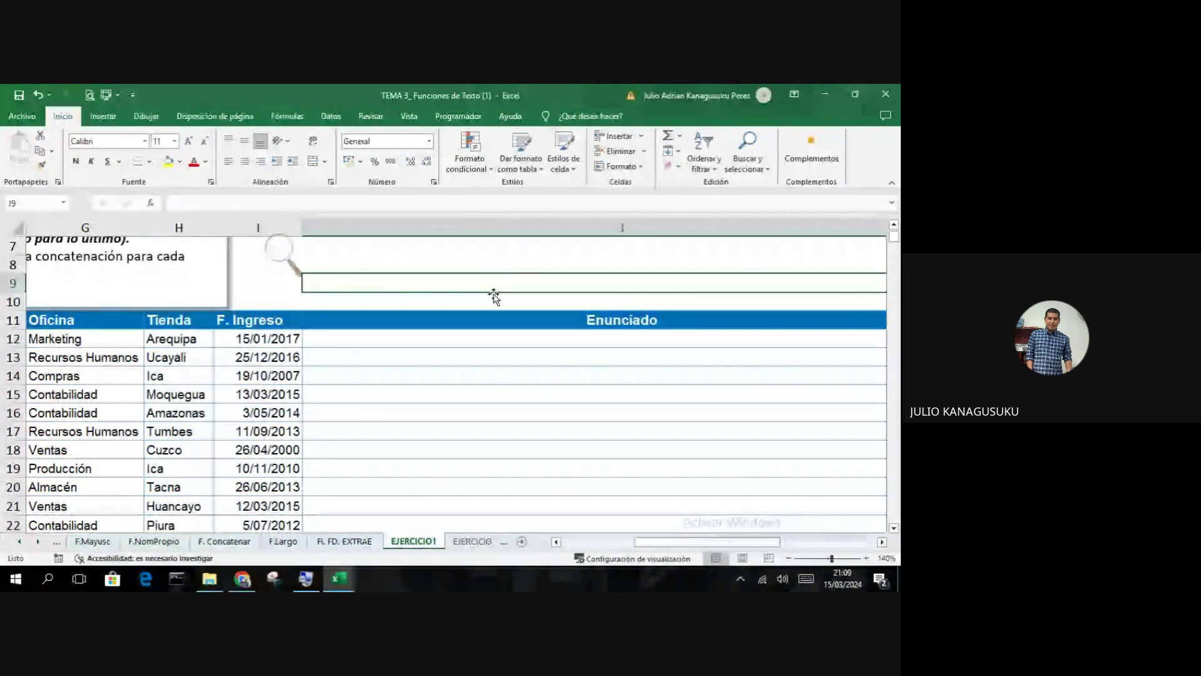
type("AÑO")
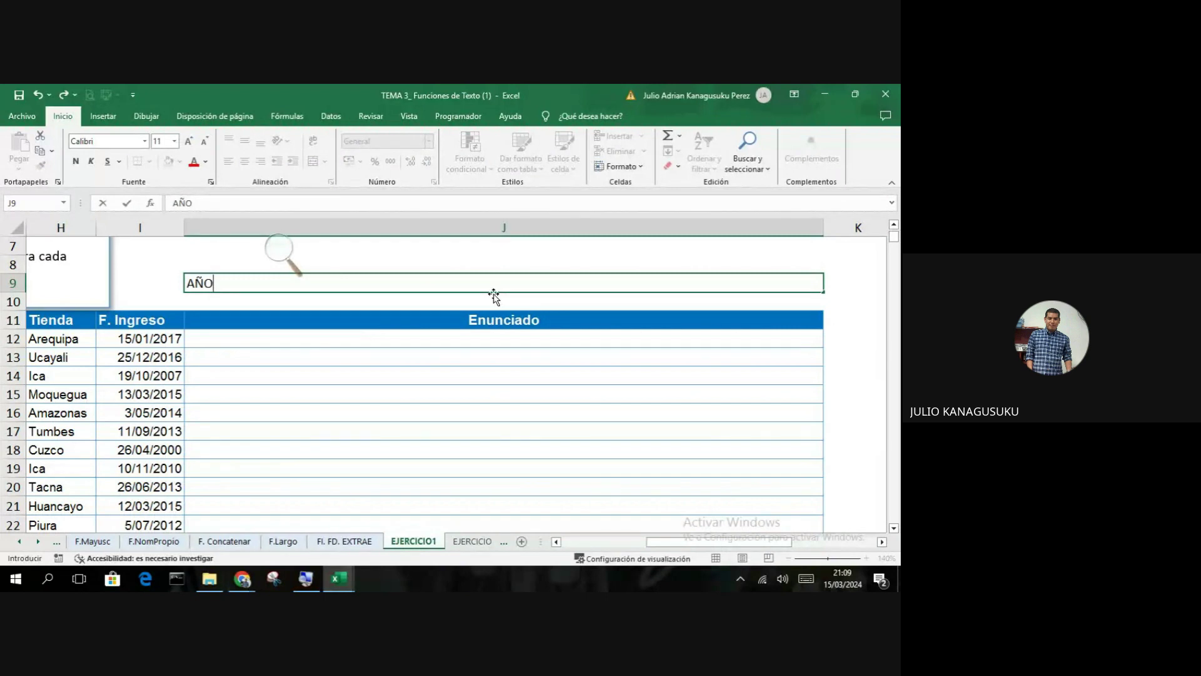
type("(")
left_click(167, 345)
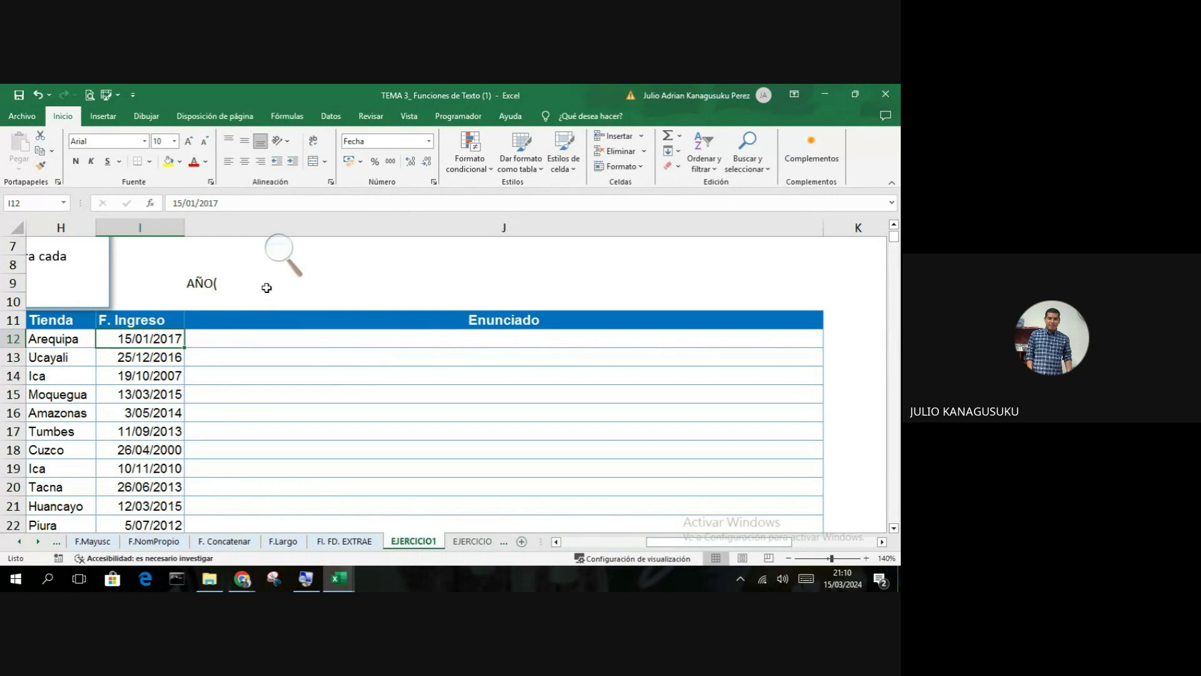
left_click(252, 283)
key("Delete")
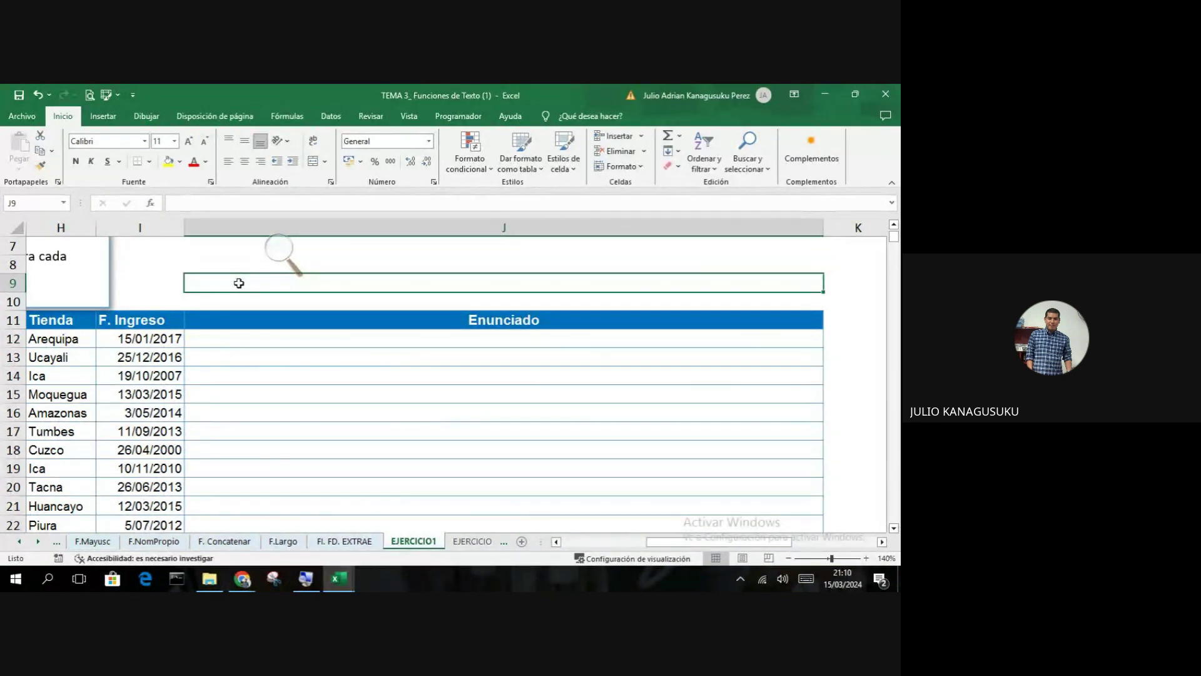
type("=AÑ")
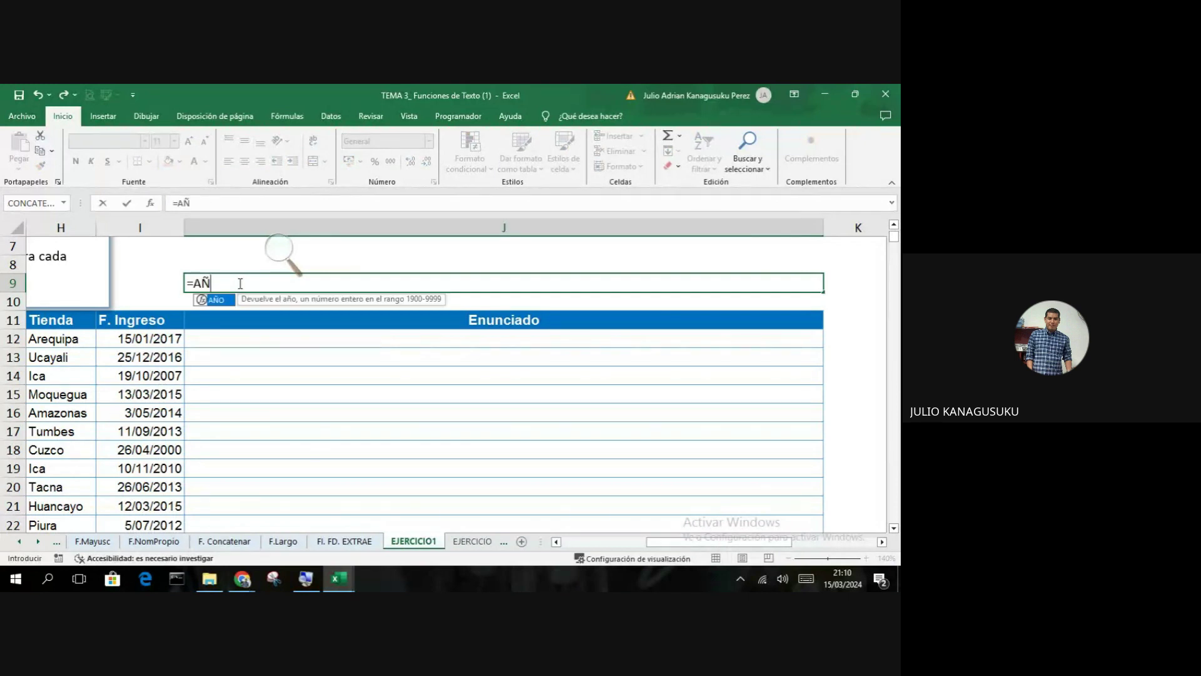
type("O")
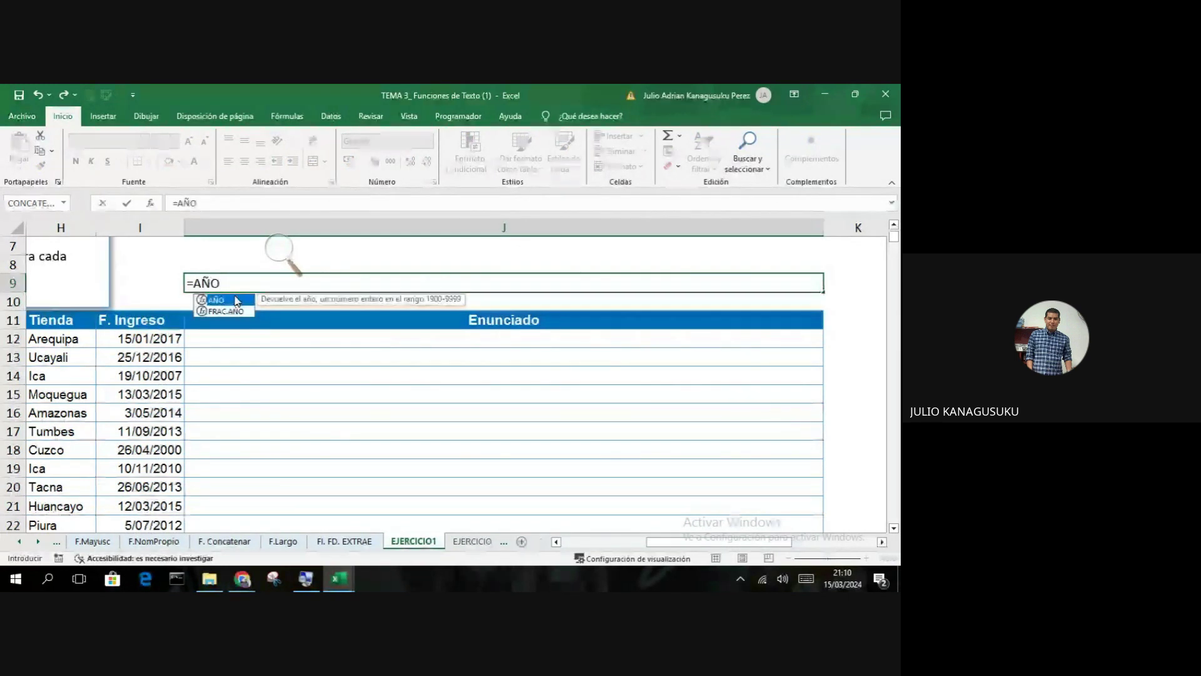
type("(")
left_click(165, 339)
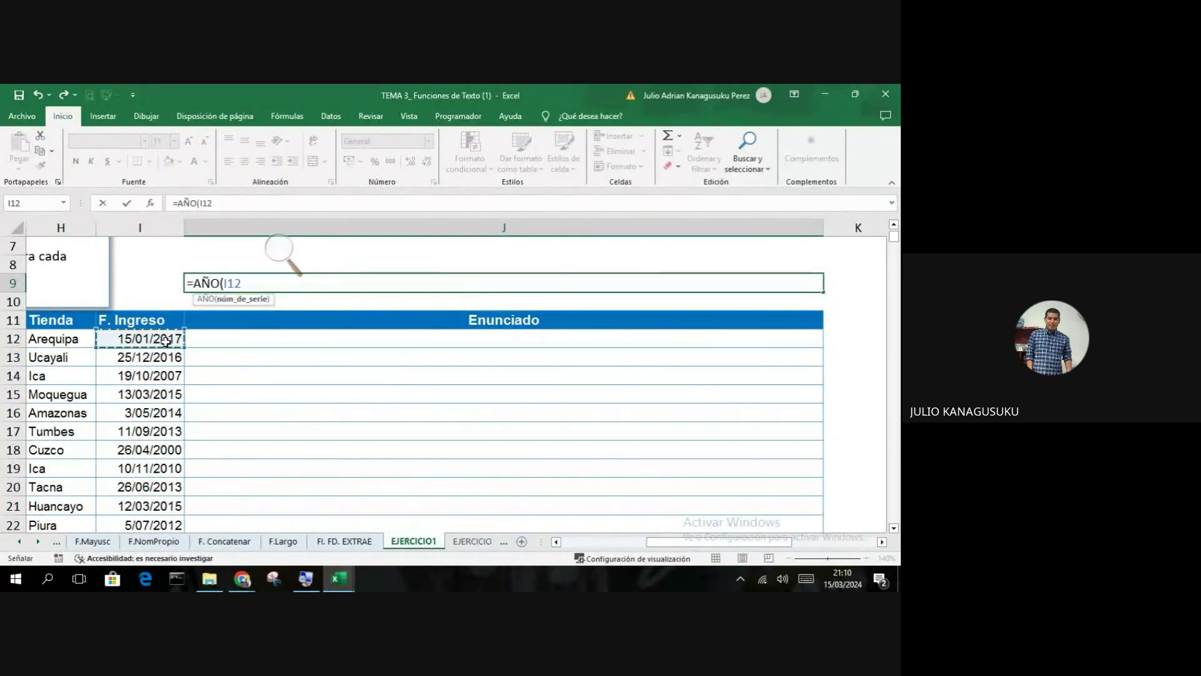
type(")")
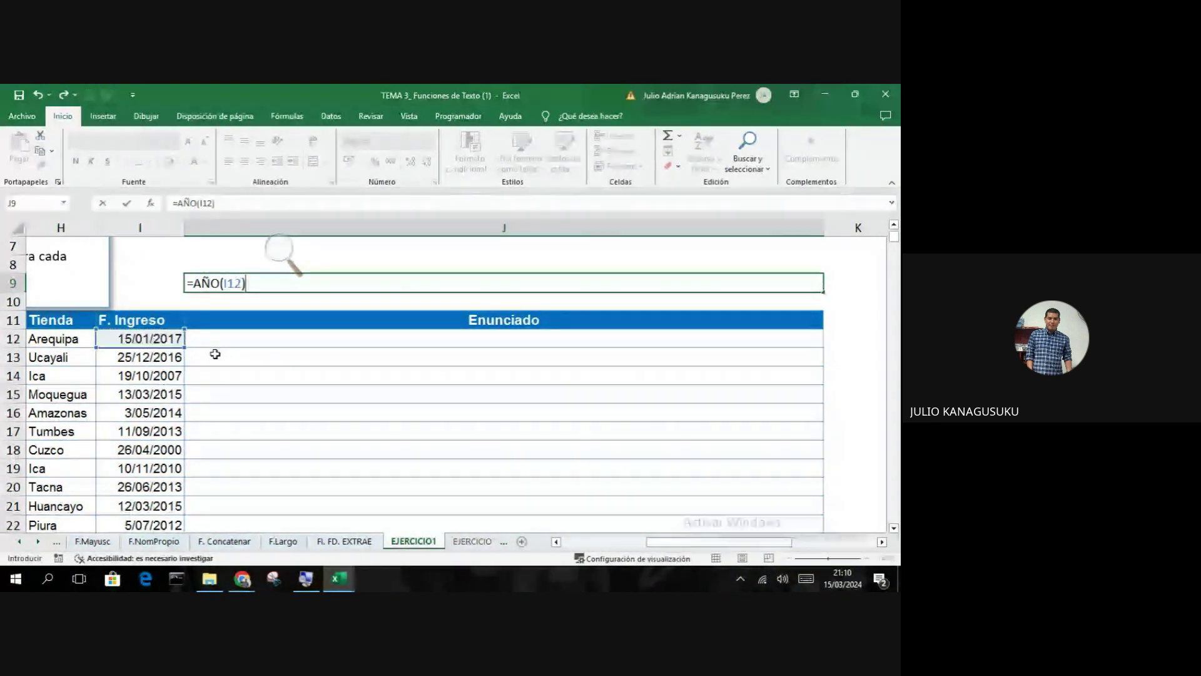
key("Return")
left_click(577, 279)
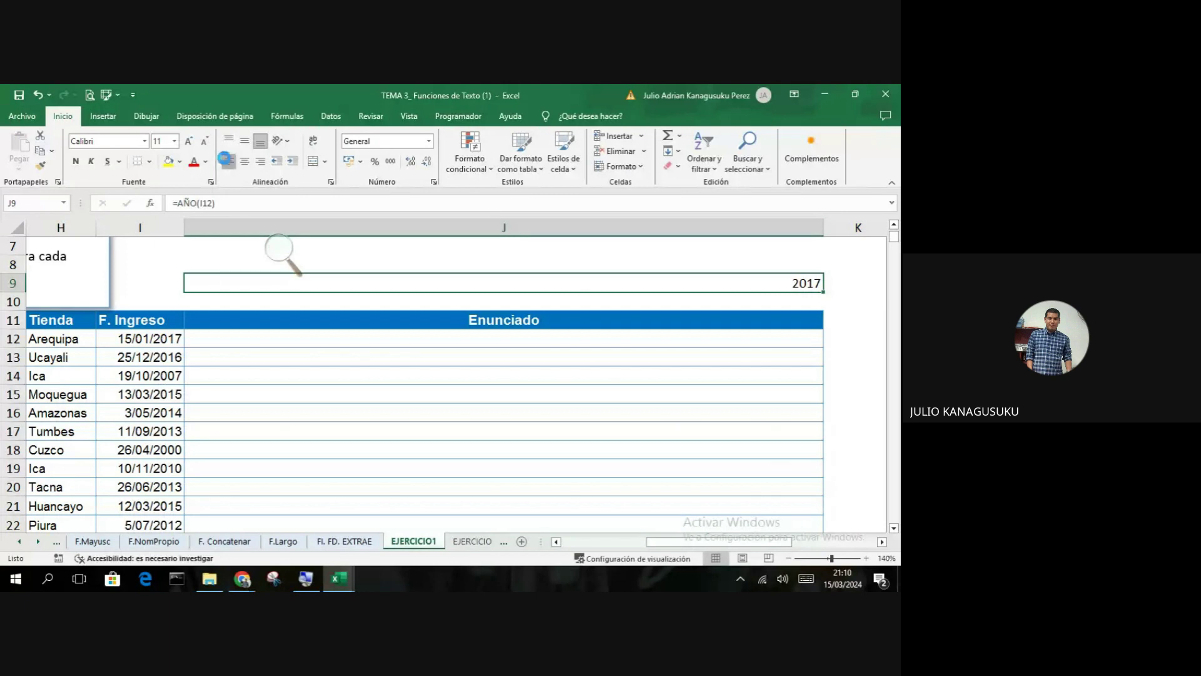
left_click(229, 161)
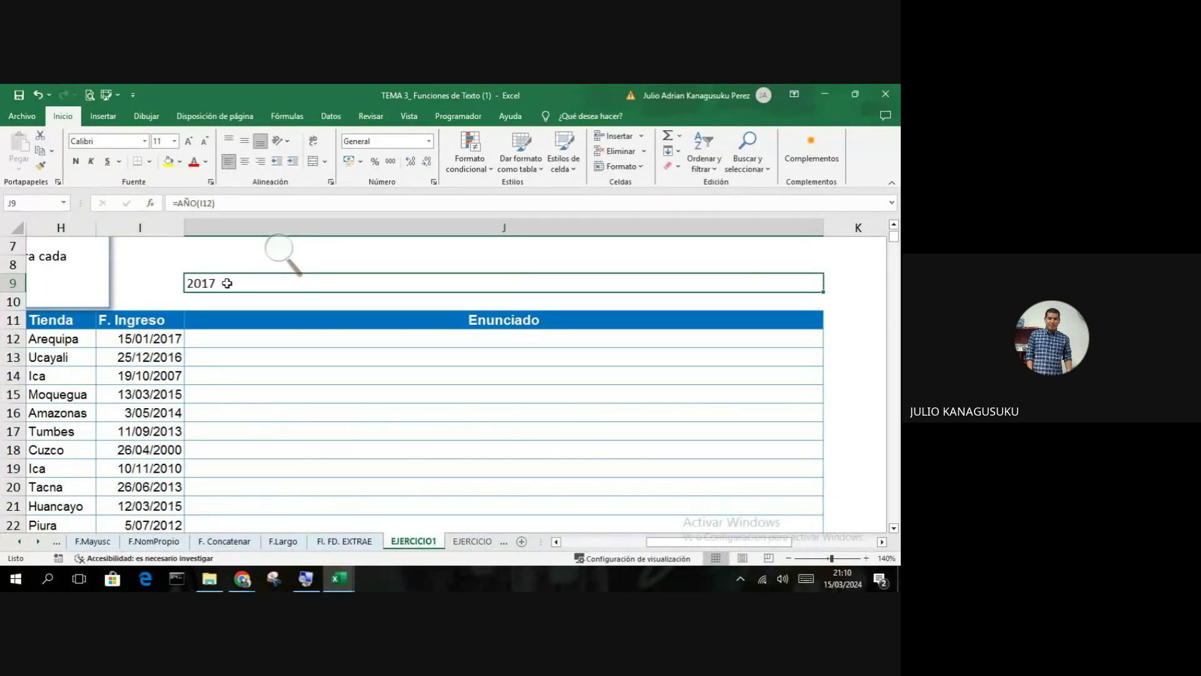
key("Delete")
- Start =CONCATENAR(D12;E12;" trabaja en la oficina de "; in J12
left_click(273, 345)
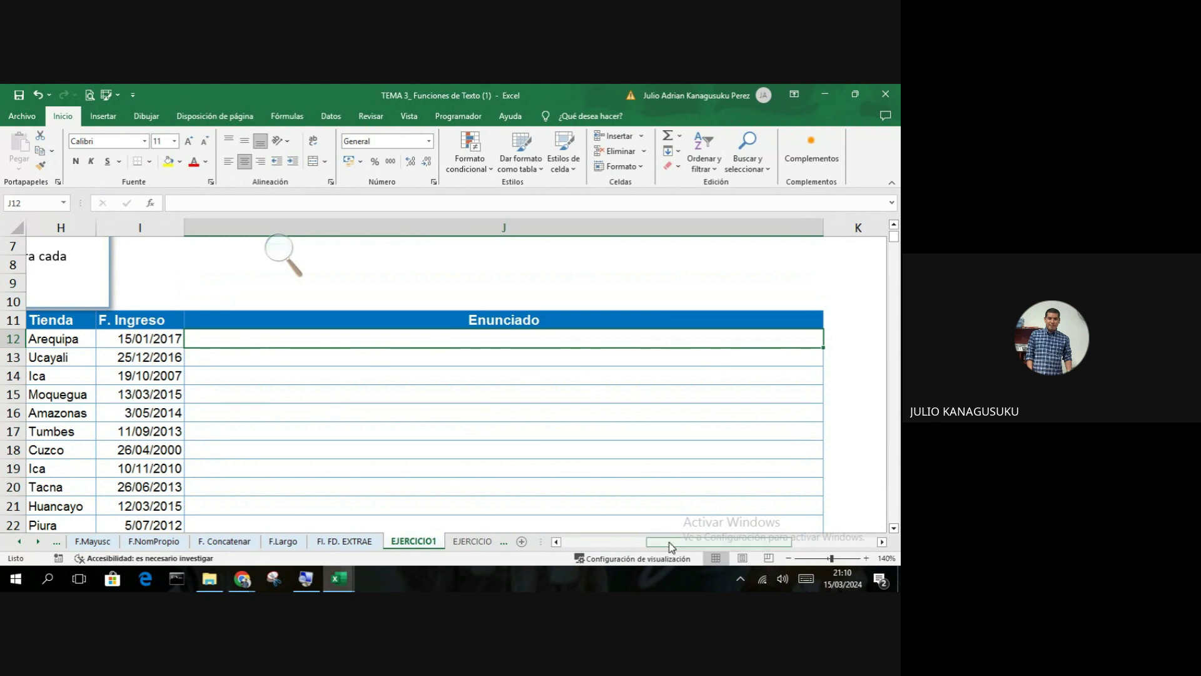
type("=C")
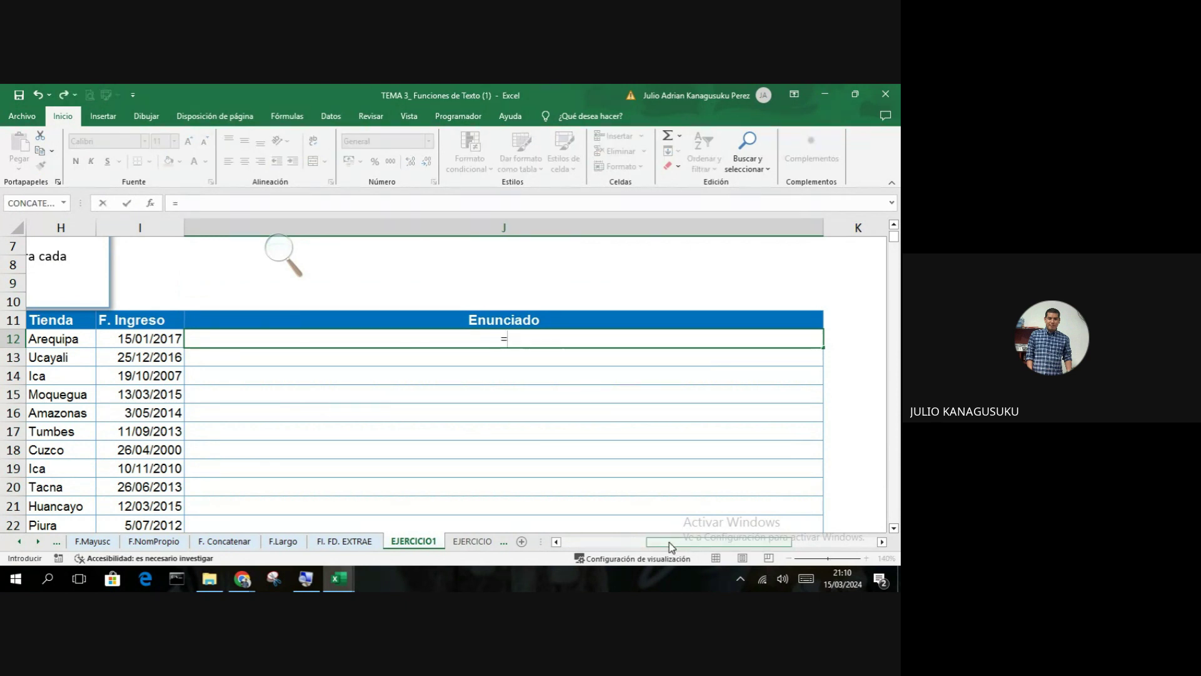
type("ON")
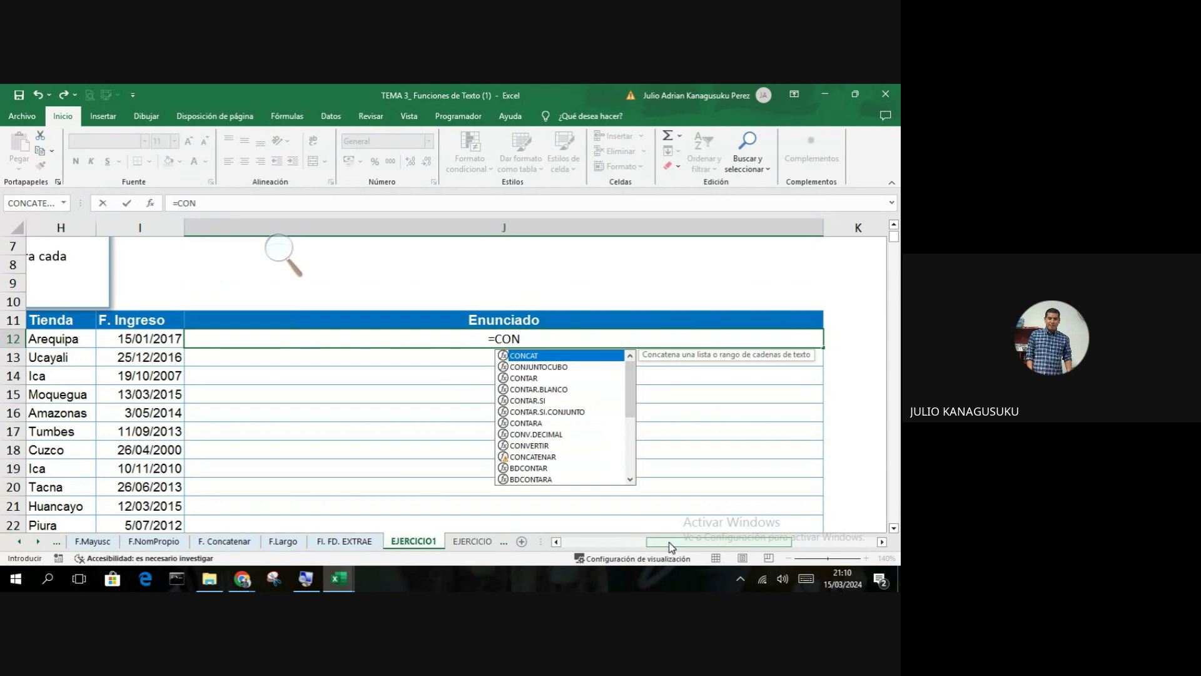
type("C")
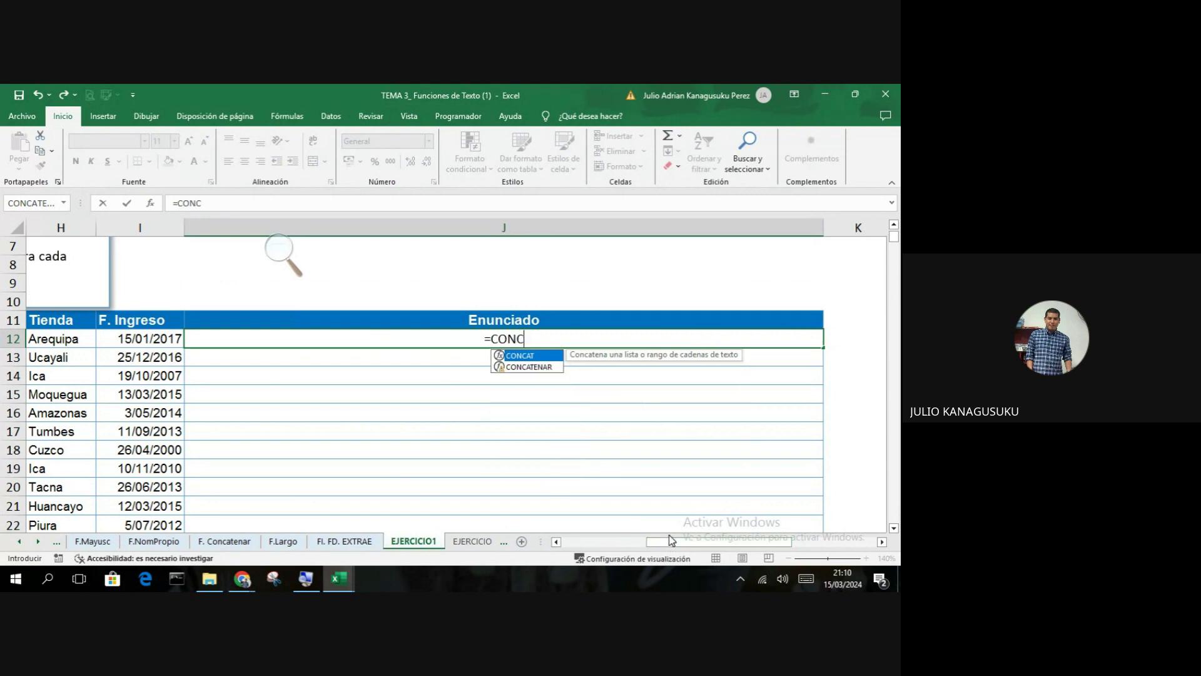
type("A")
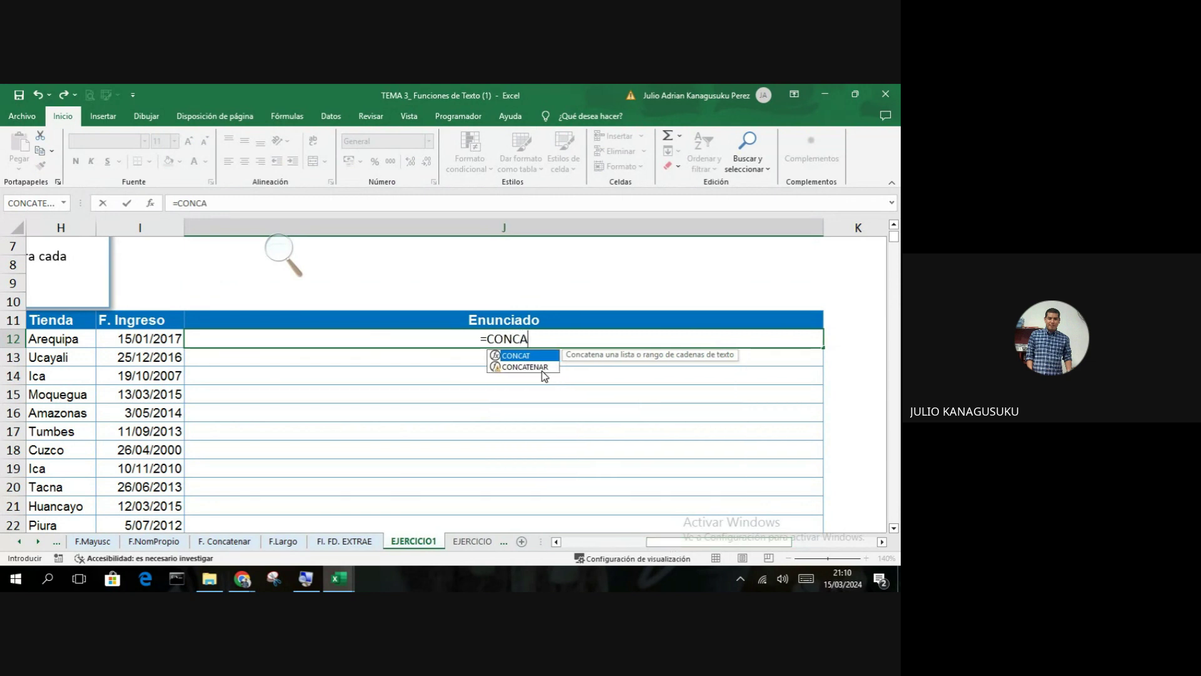
double_click(542, 366)
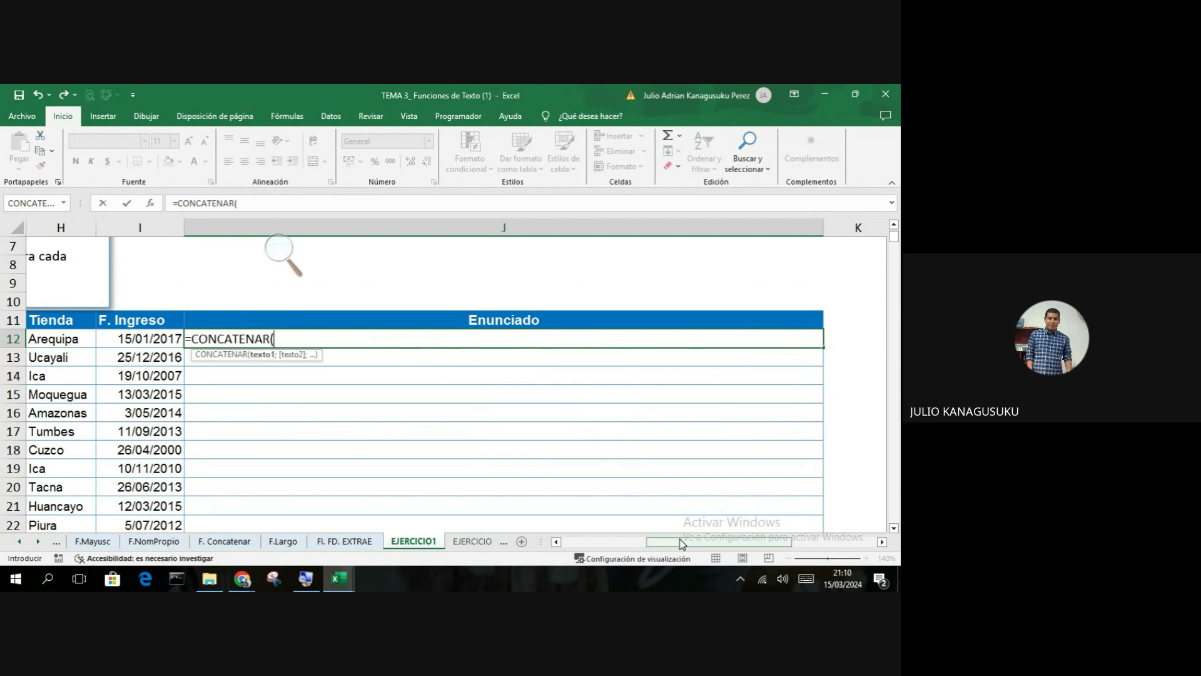
left_click_drag(682, 542, 619, 548)
scroll(629, 468, "up", 1)
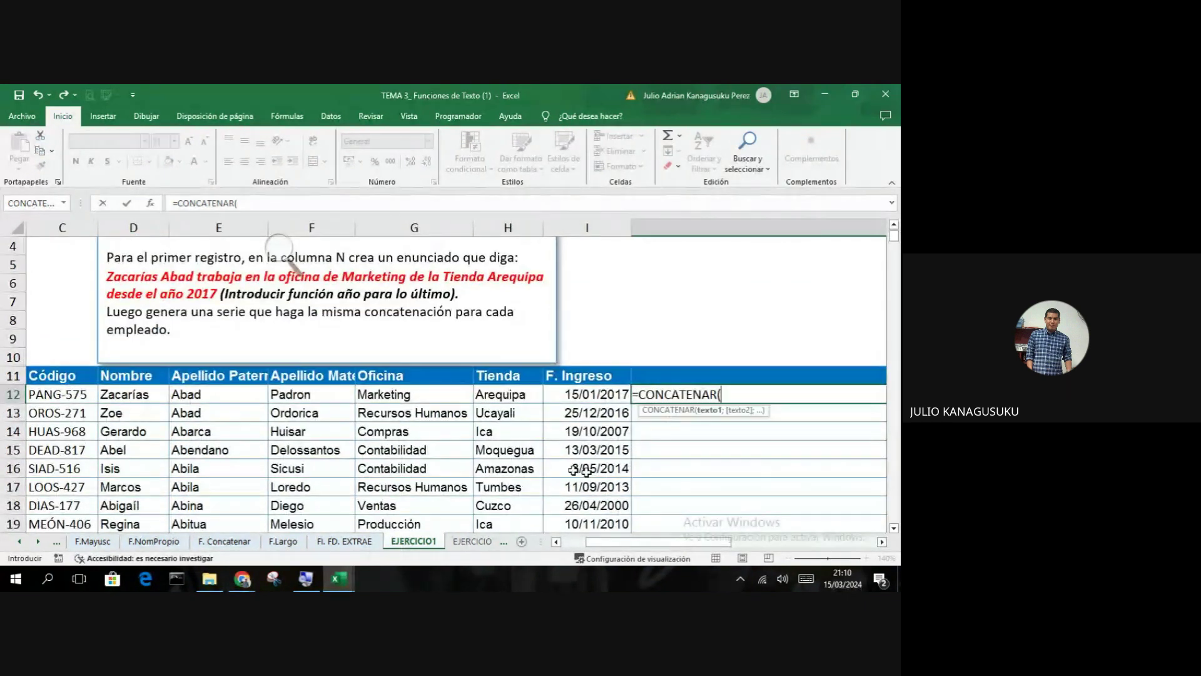
left_click(138, 395)
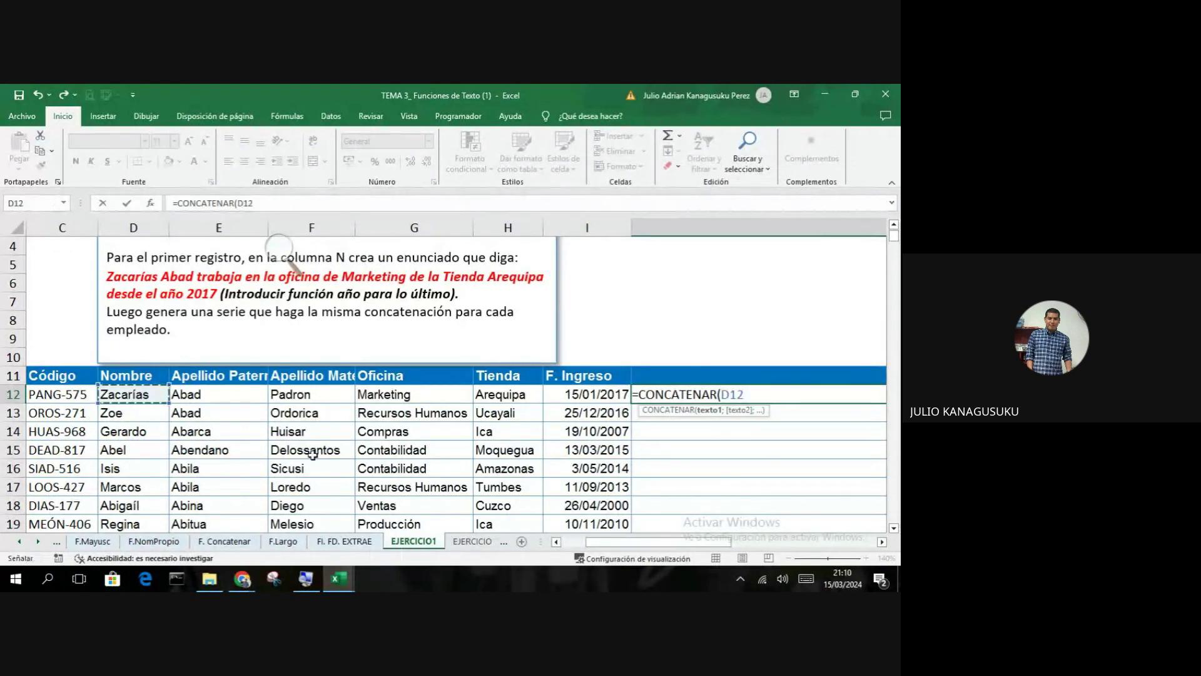
type(";")
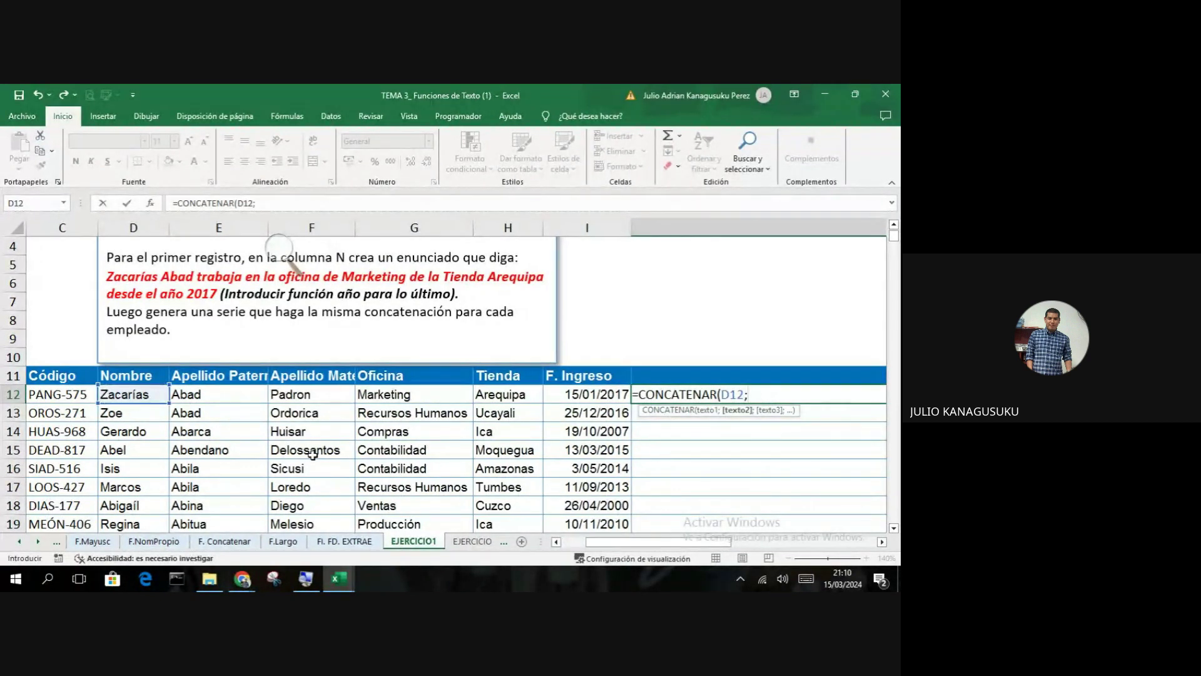
left_click(235, 401)
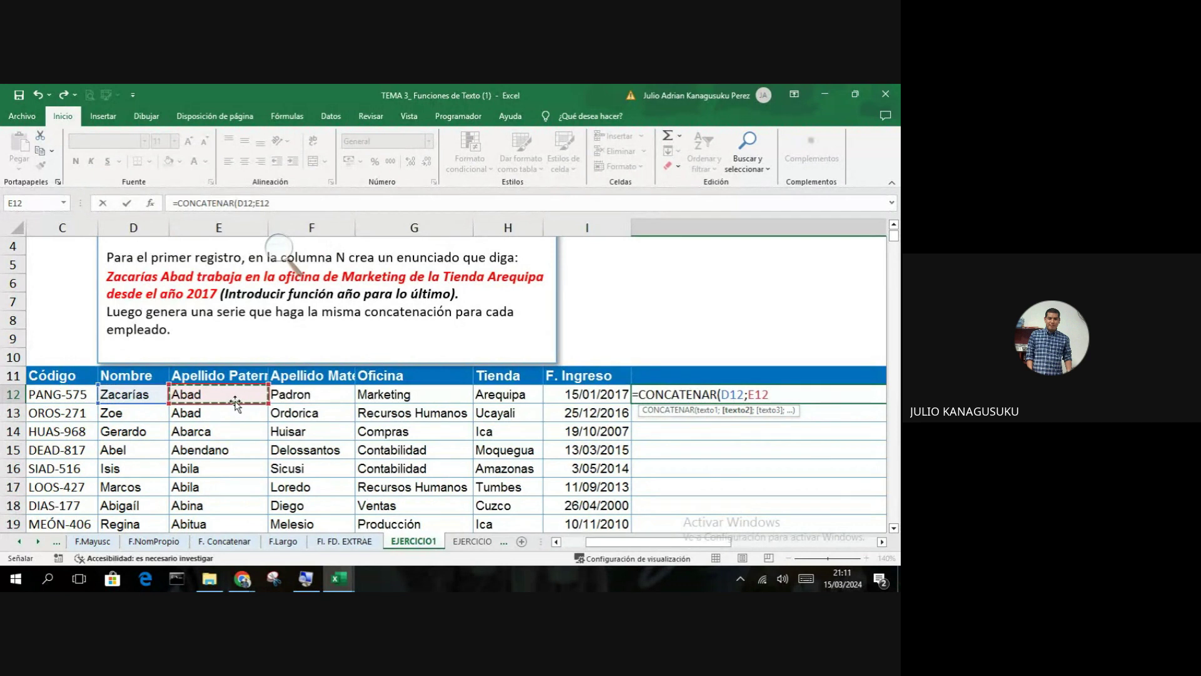
type(";")
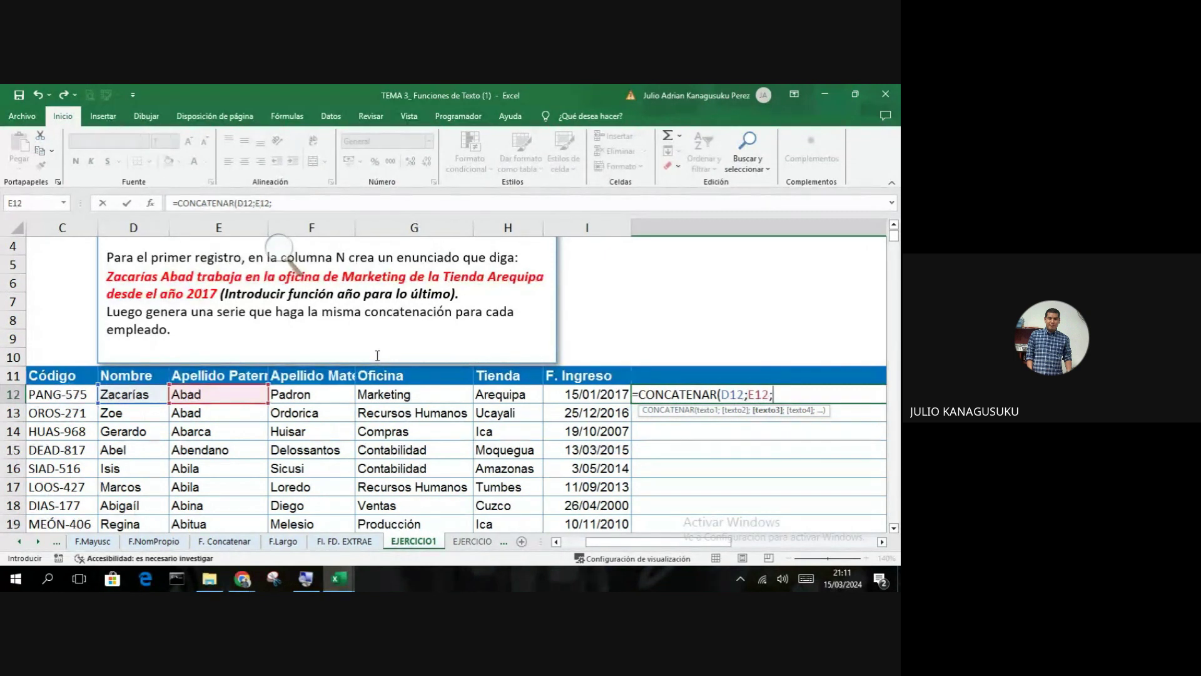
type("\"")
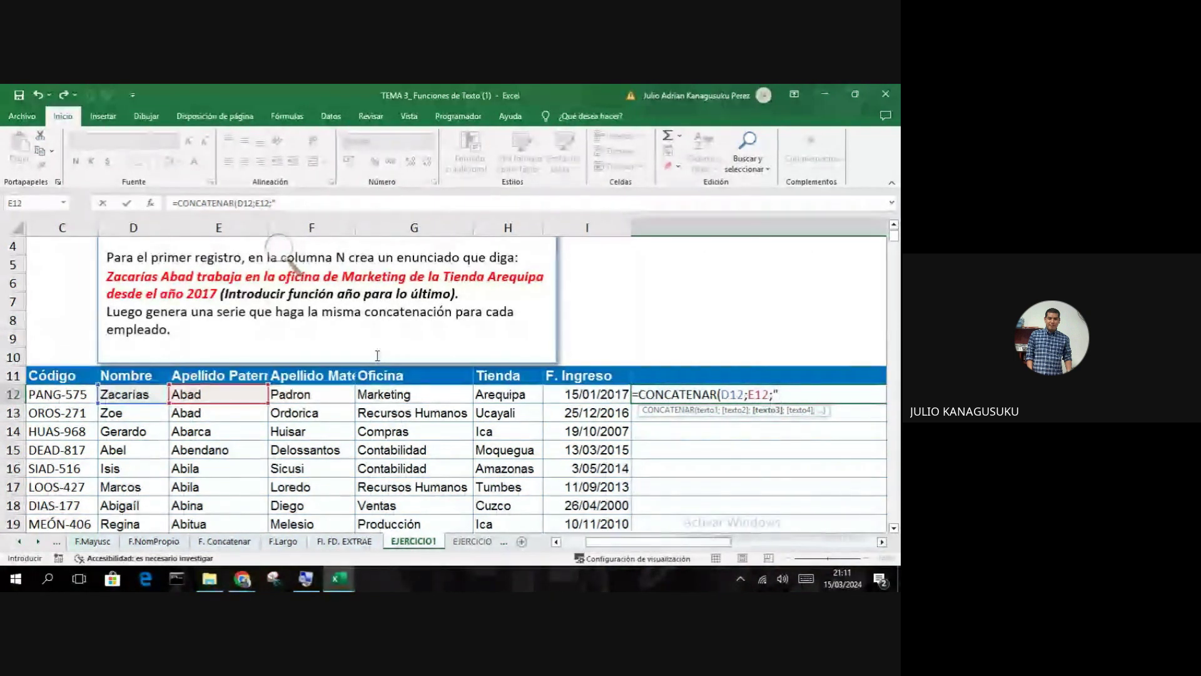
type(" trabaja en ")
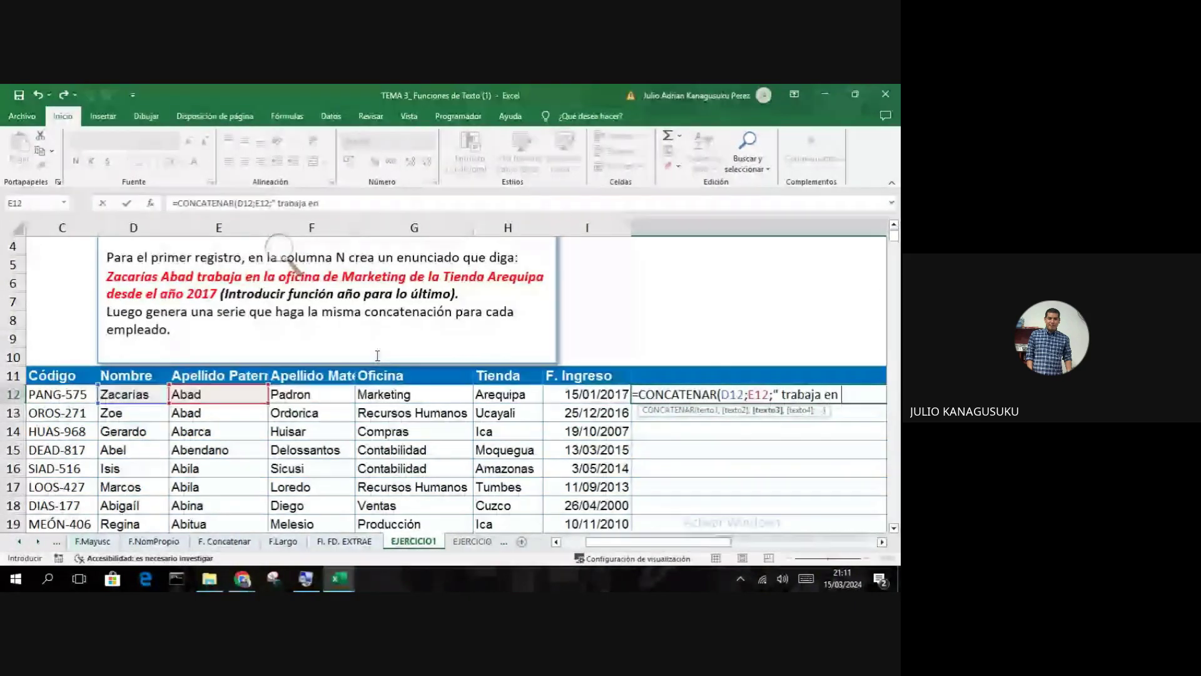
type("la oficin")
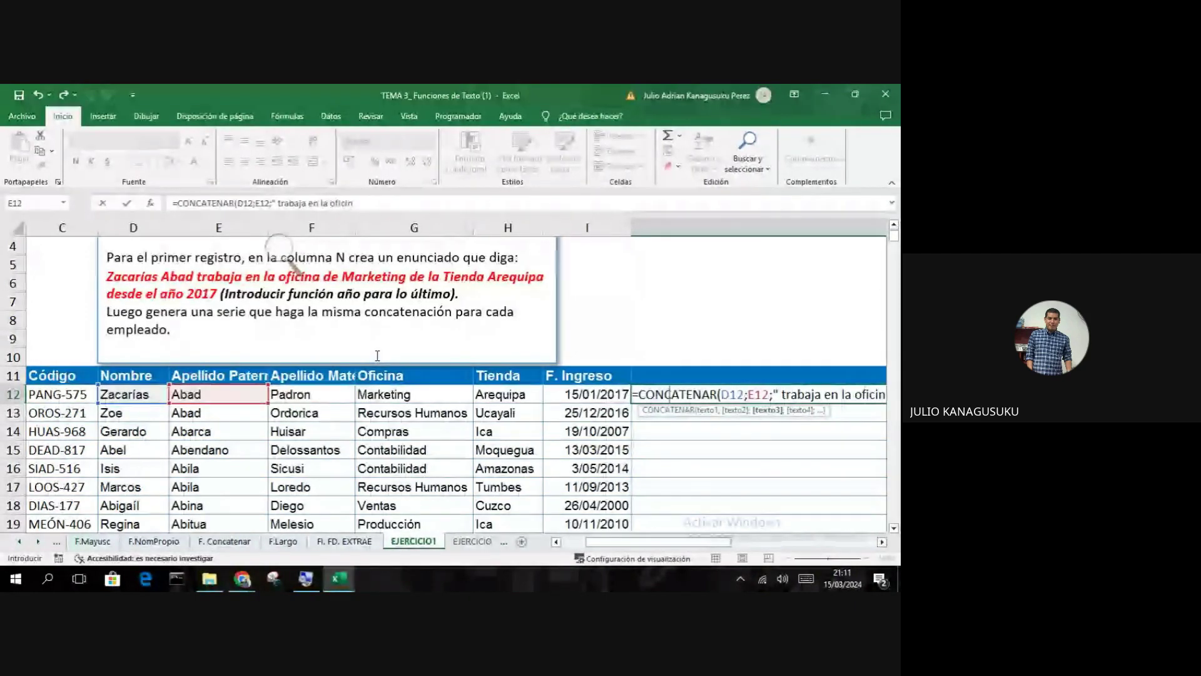
type("a de")
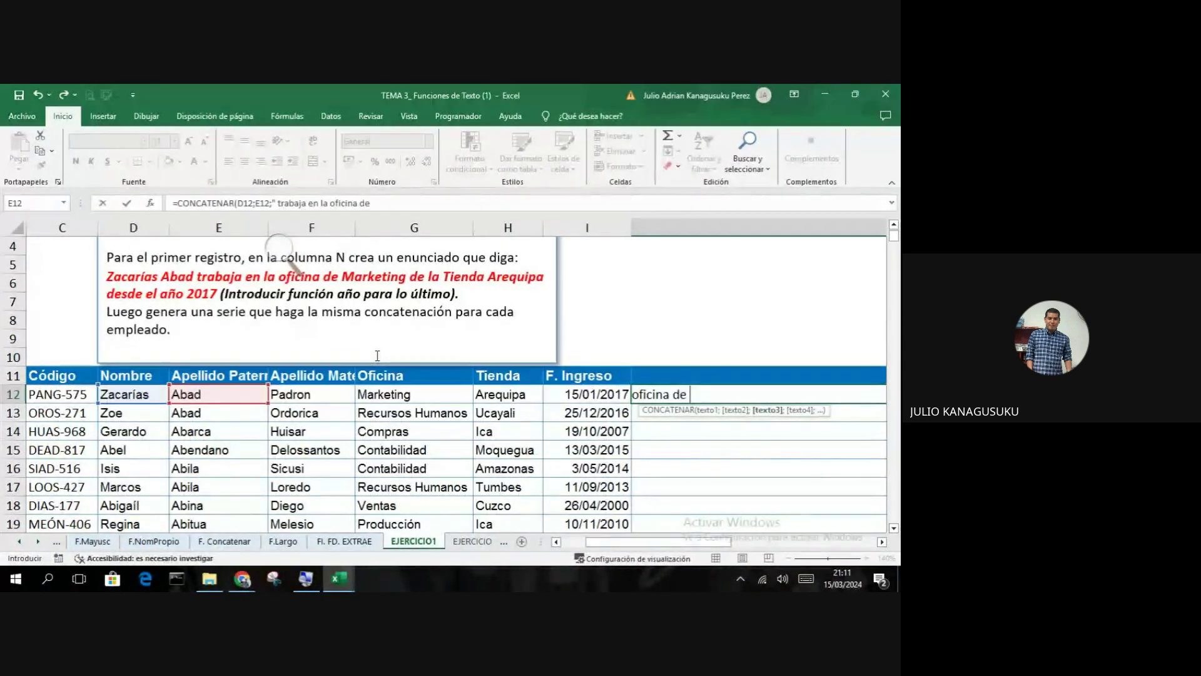
type(" \"")
type(";")
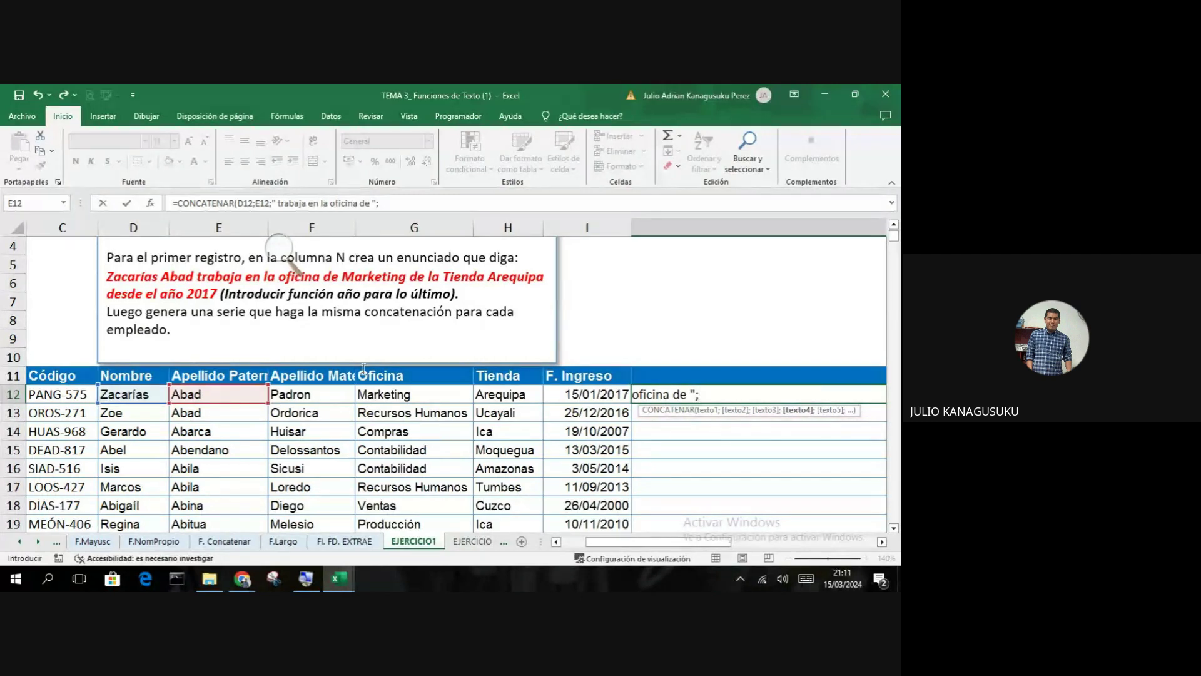
- Finish the J12 formula with G12, " de la tienda ", H12, " desde el año " and AÑO(I12)
left_click(384, 393)
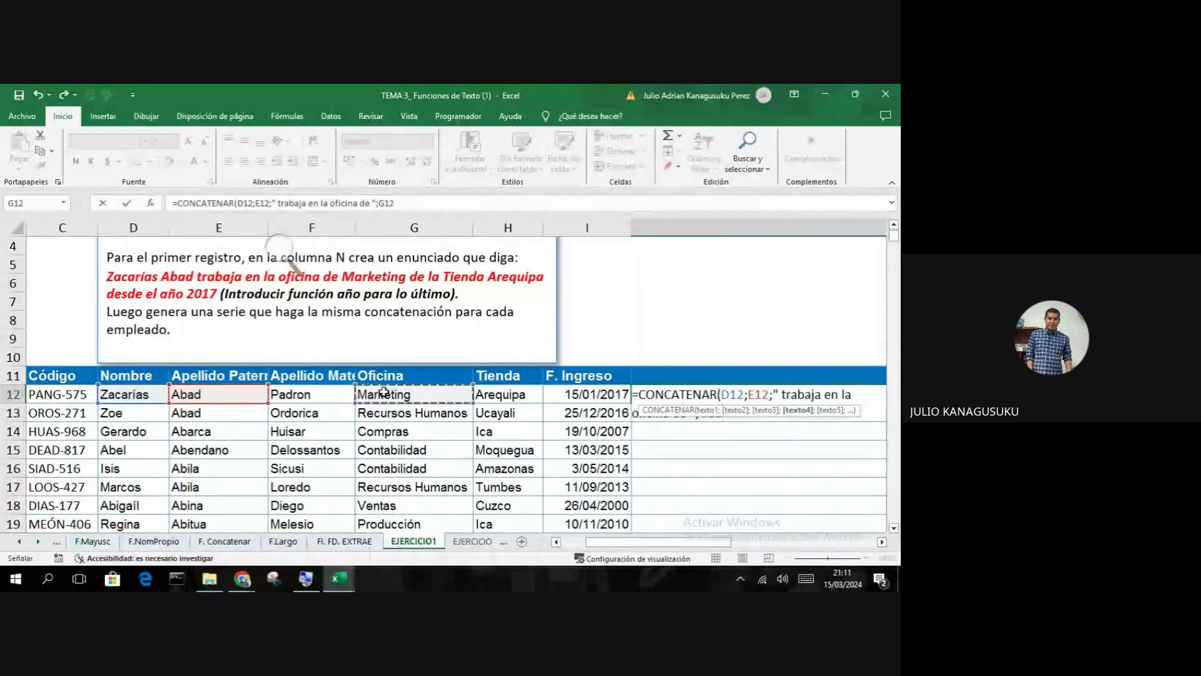
type(";")
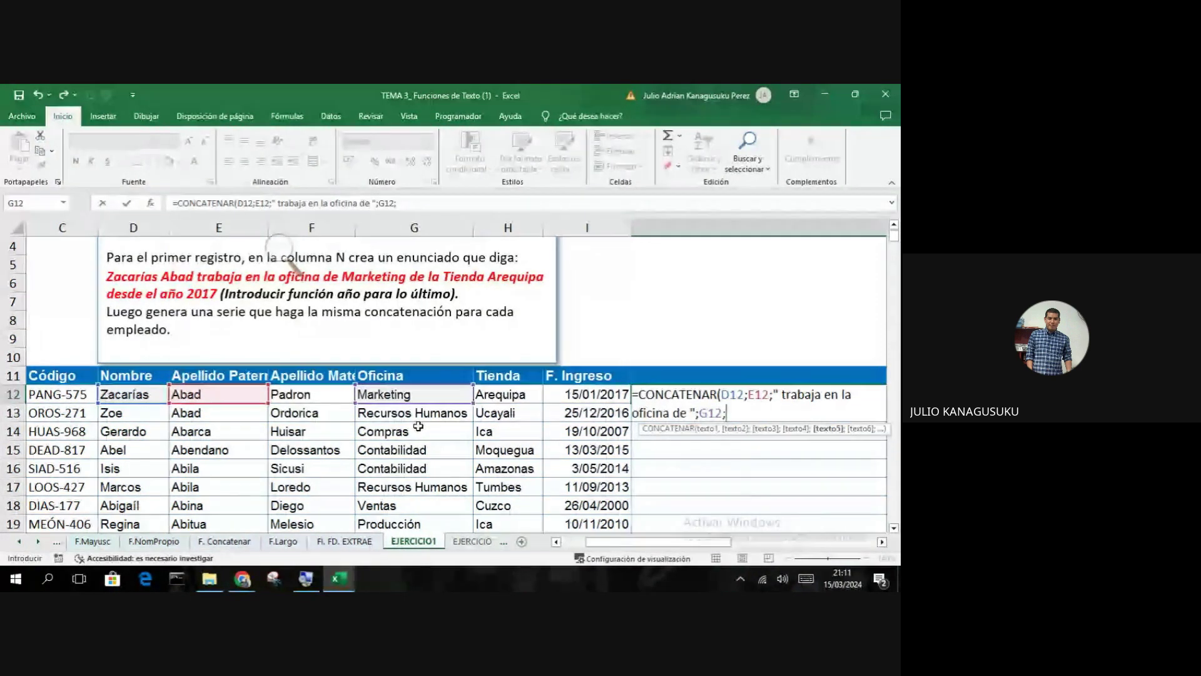
type("\"")
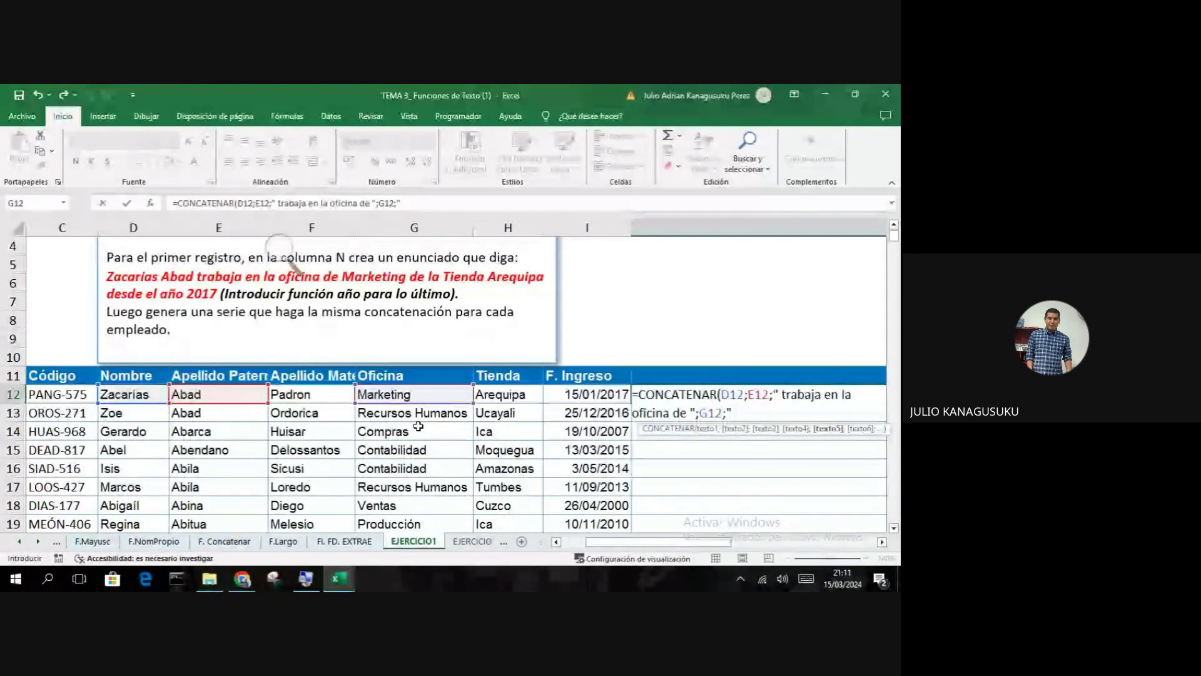
type(" de la tienda")
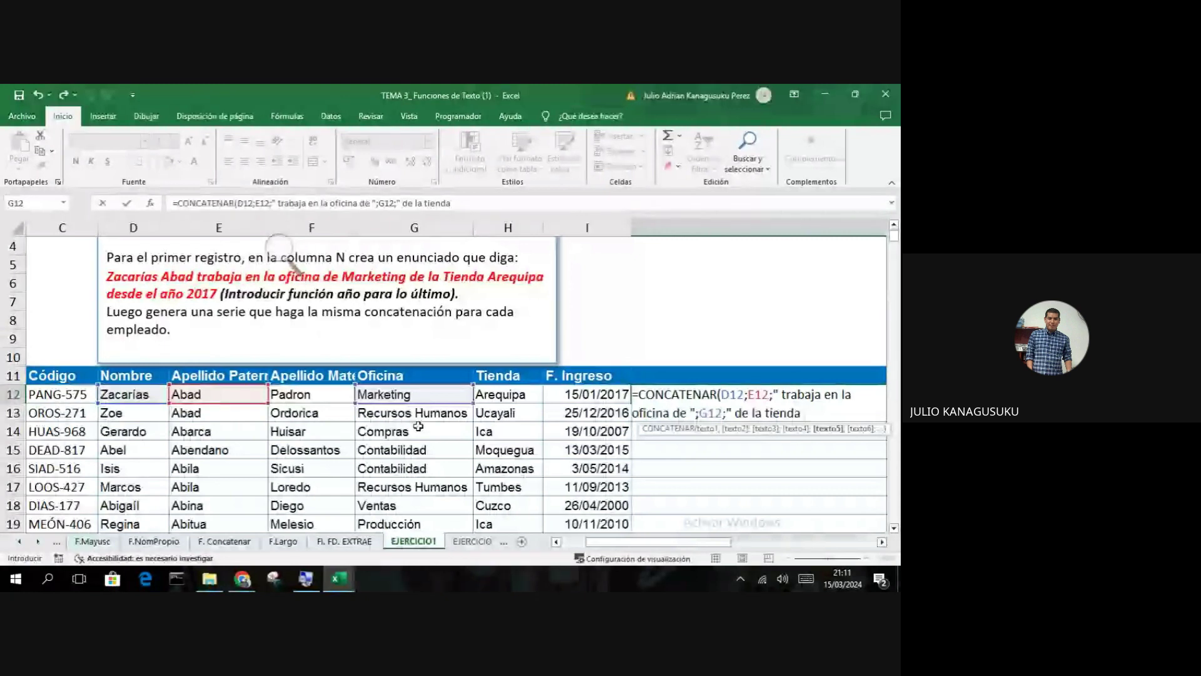
type(" \";")
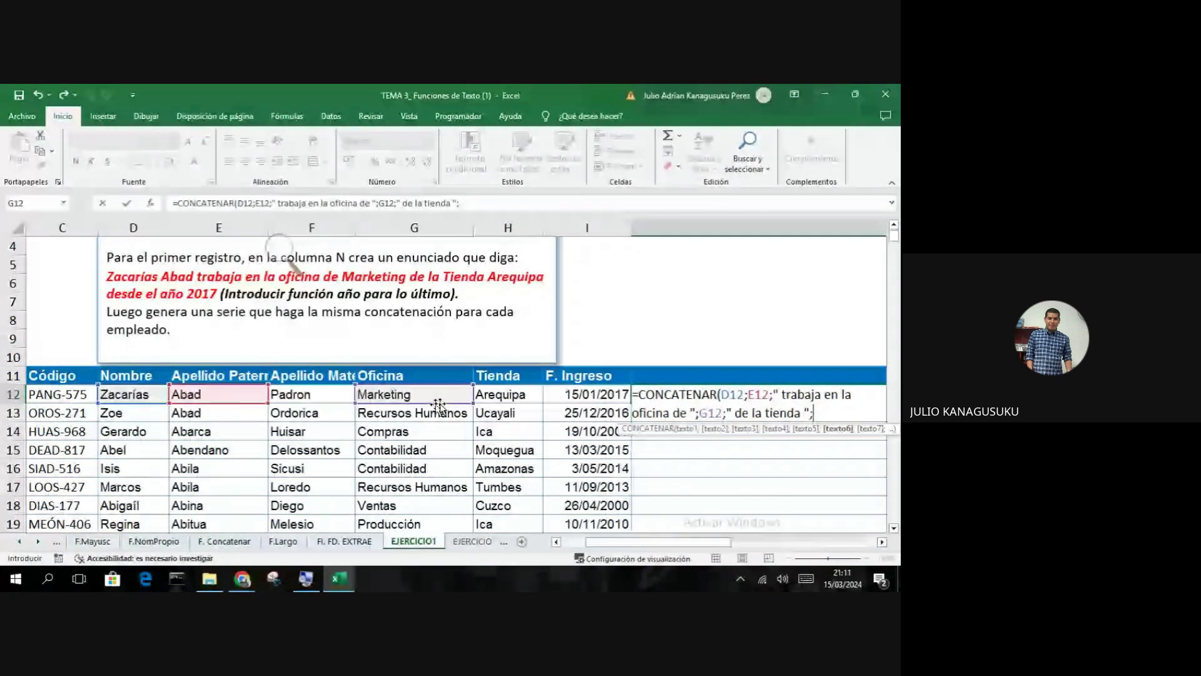
left_click(510, 394)
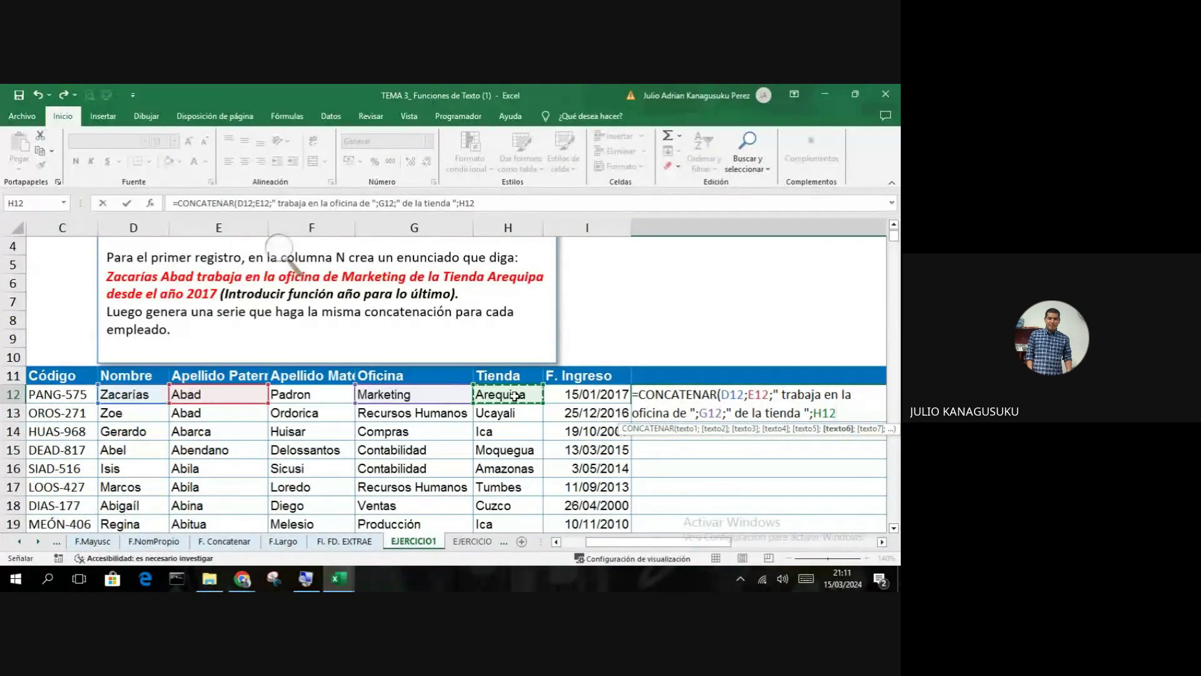
type(";")
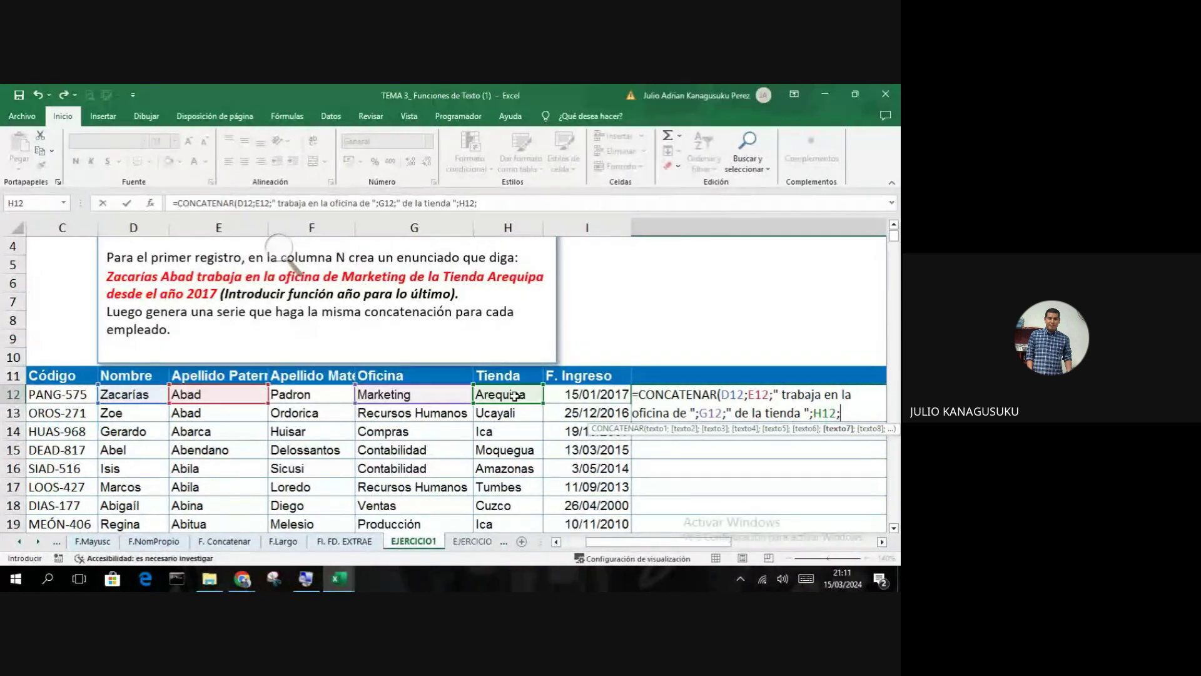
type("\"")
type(" des")
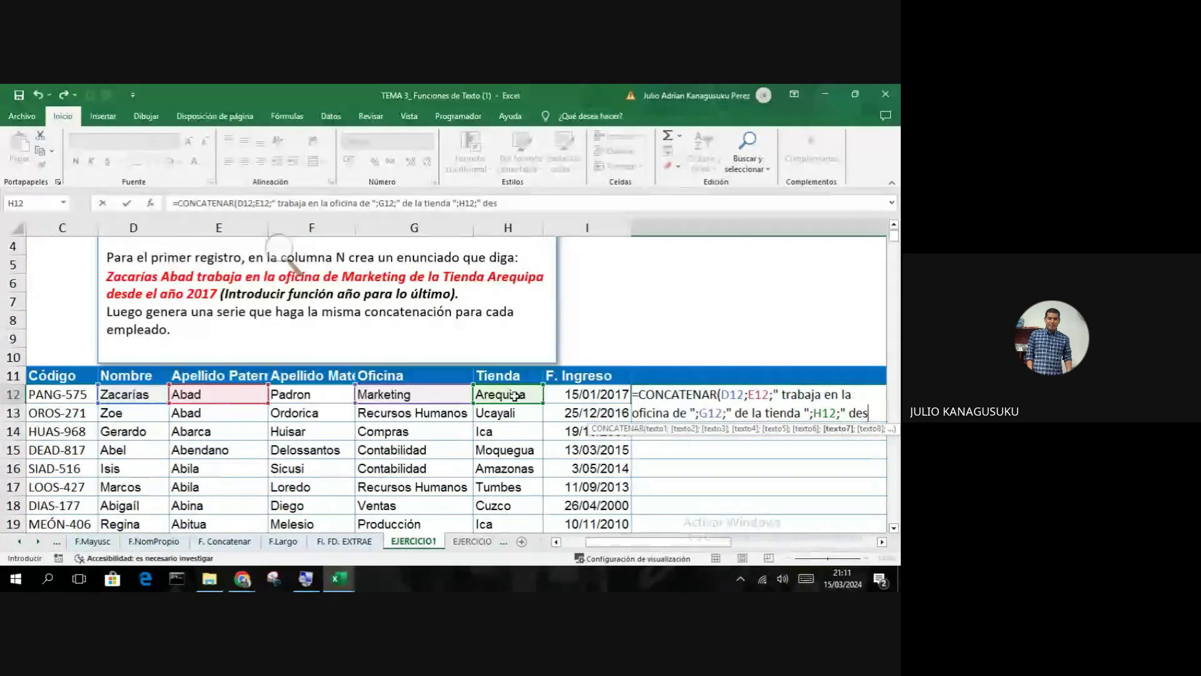
type("de el año ")
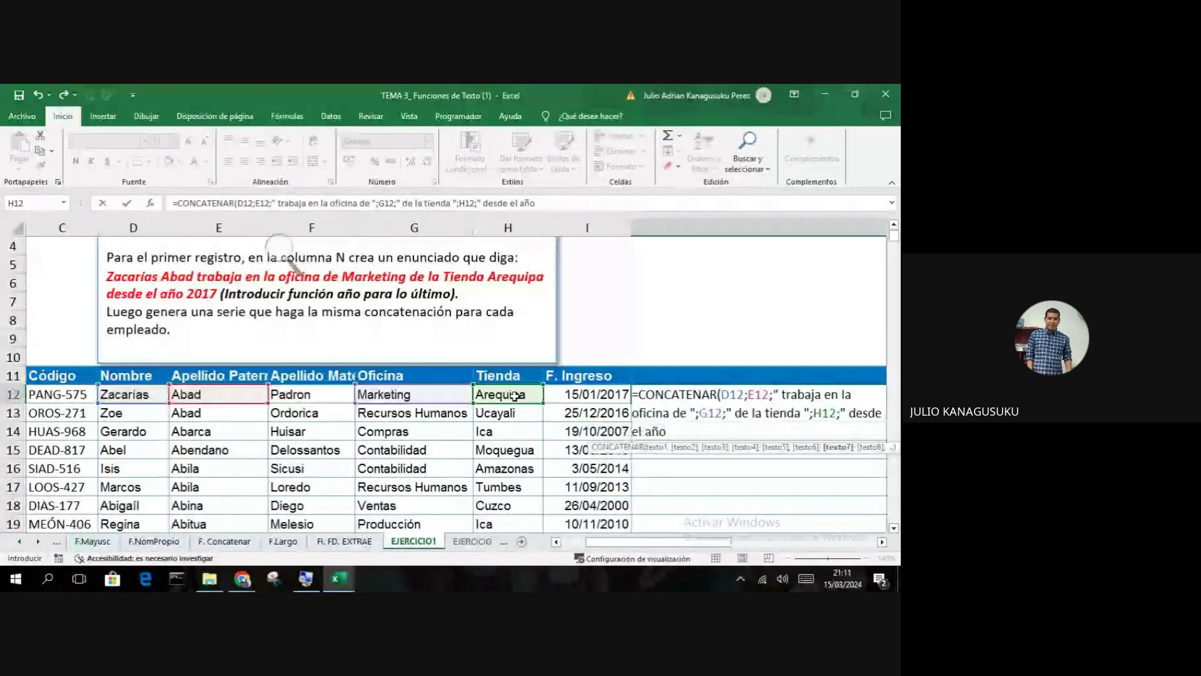
type("\"")
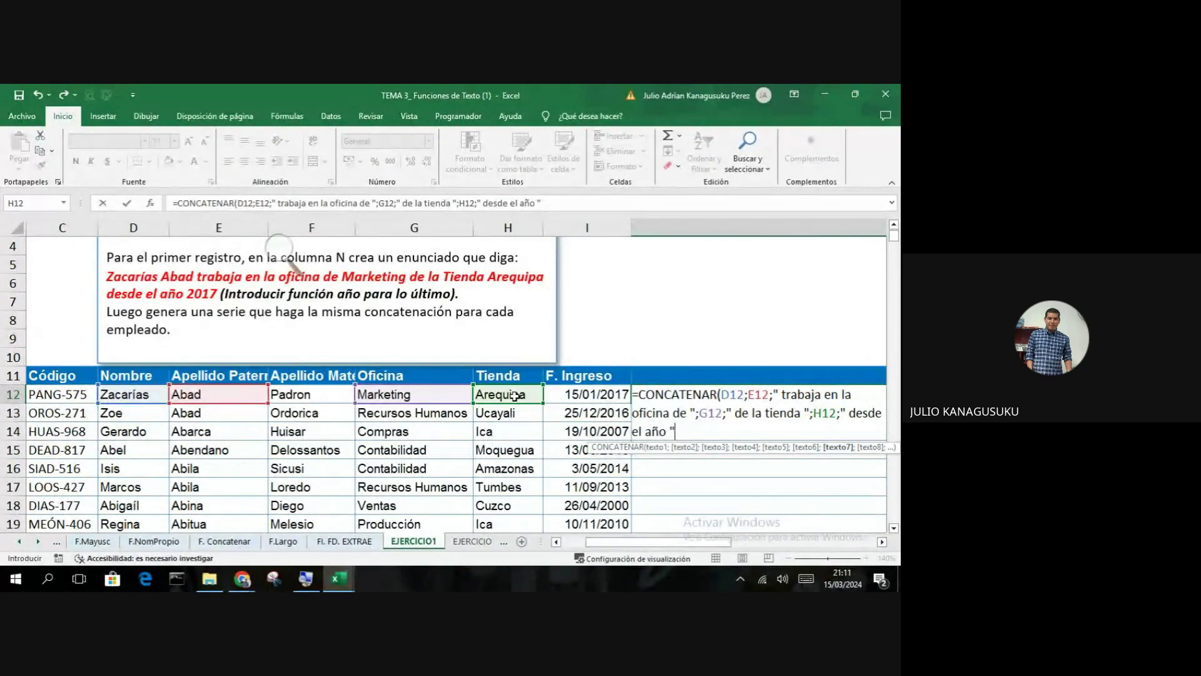
type(";")
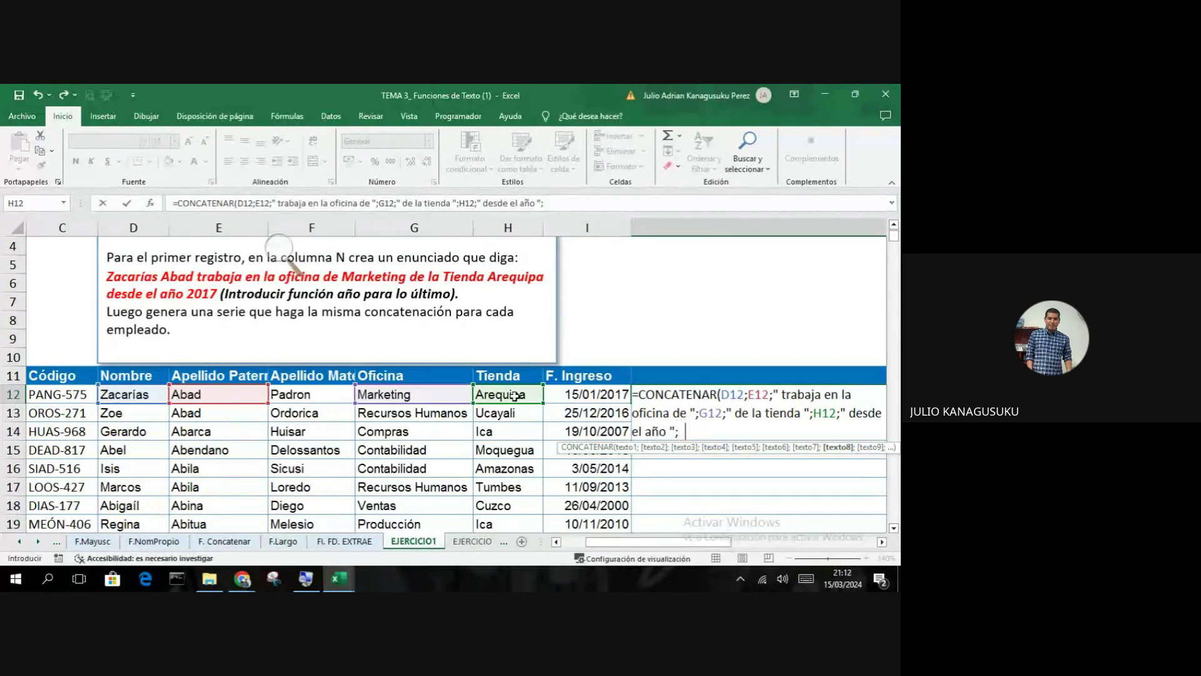
type("año")
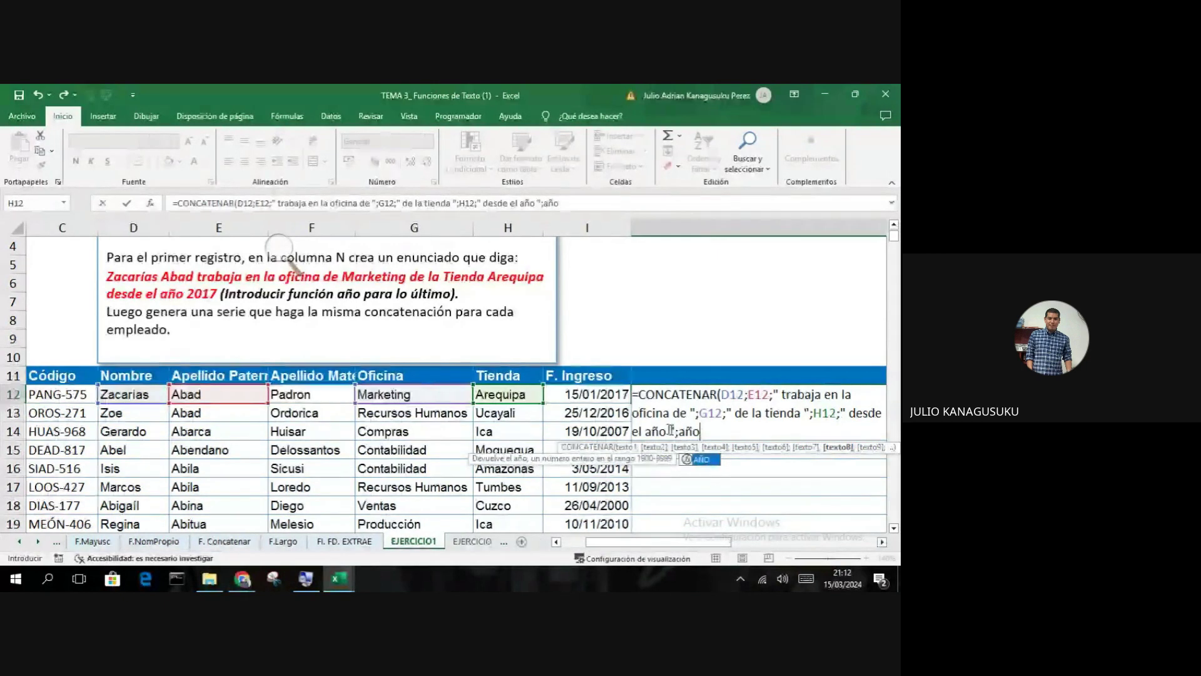
double_click(707, 461)
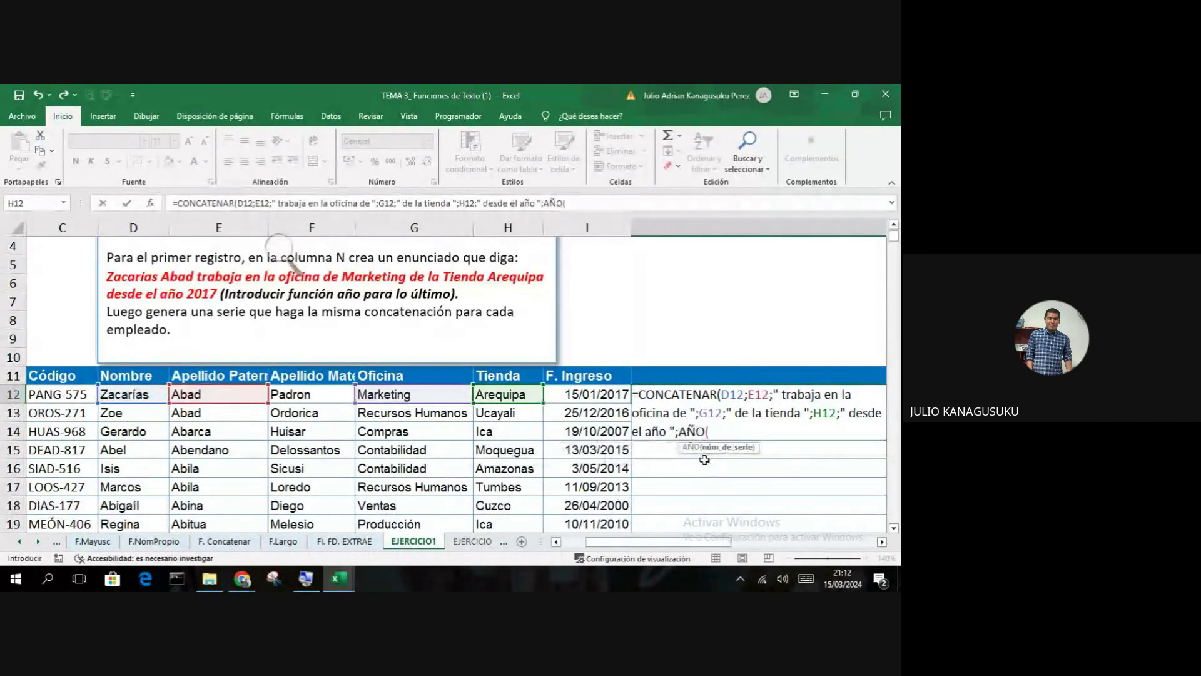
left_click(601, 396)
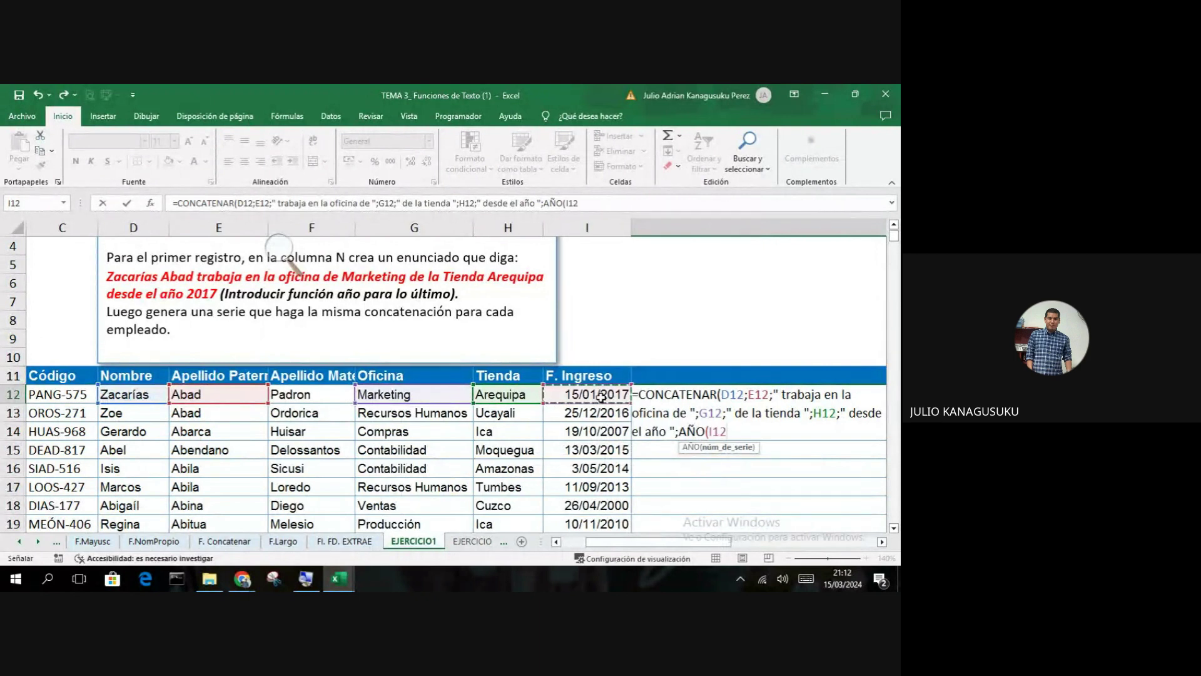
type(")")
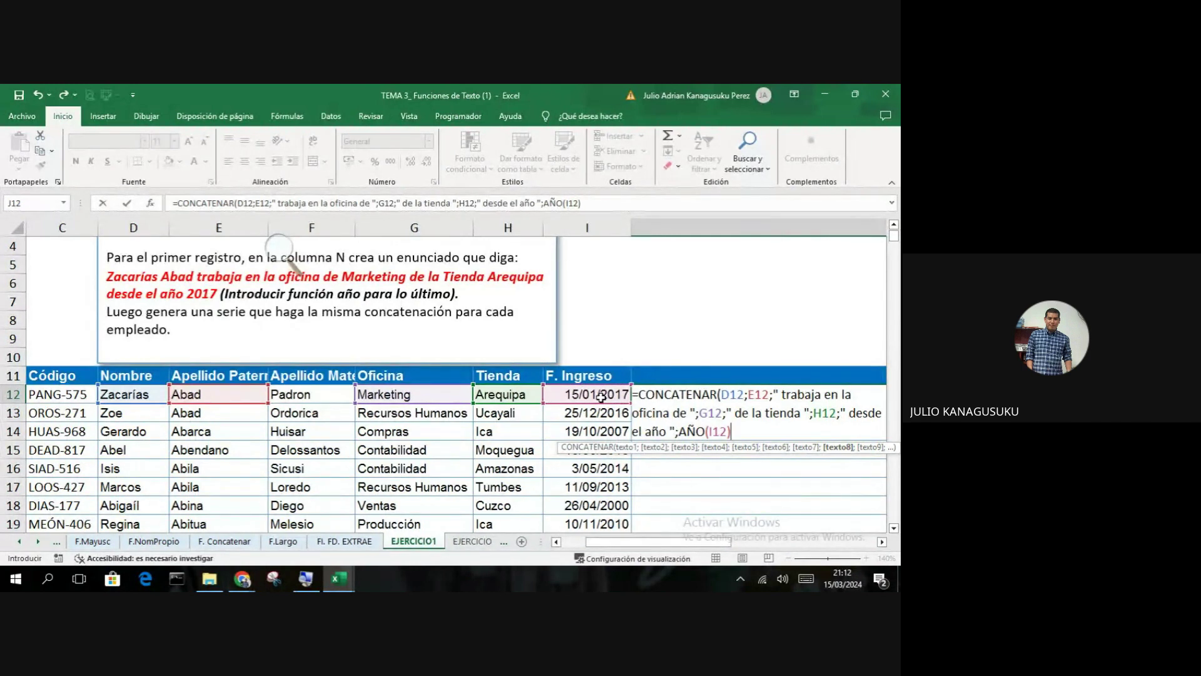
type(")")
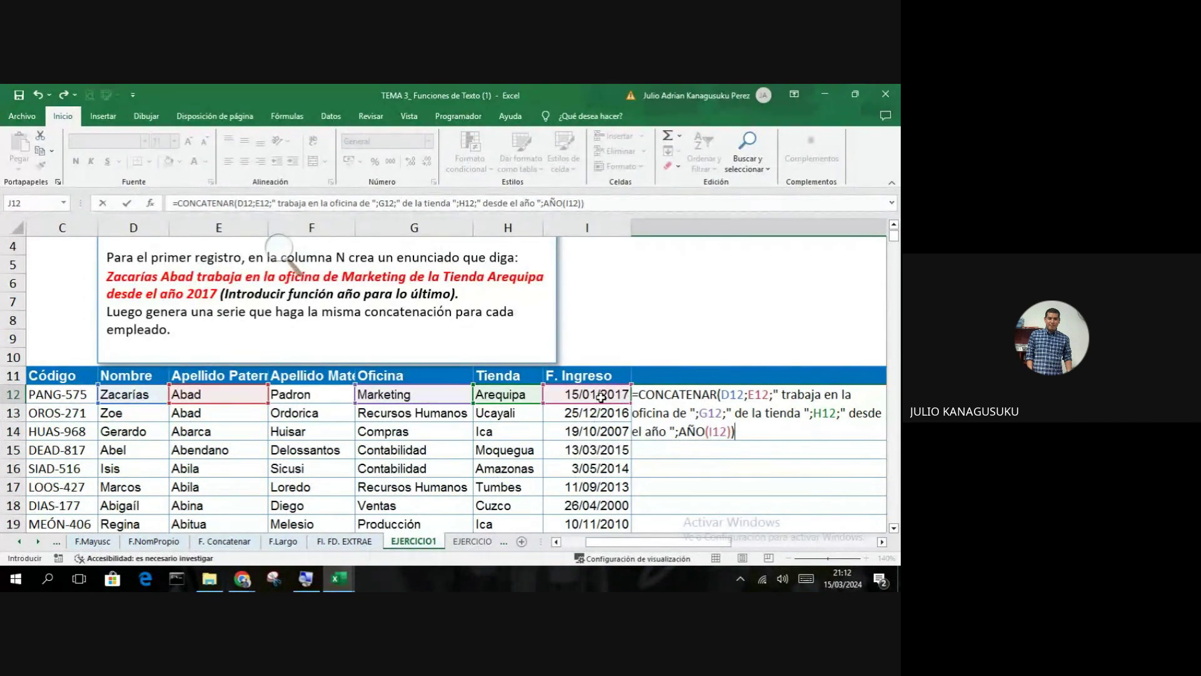
key("Return")
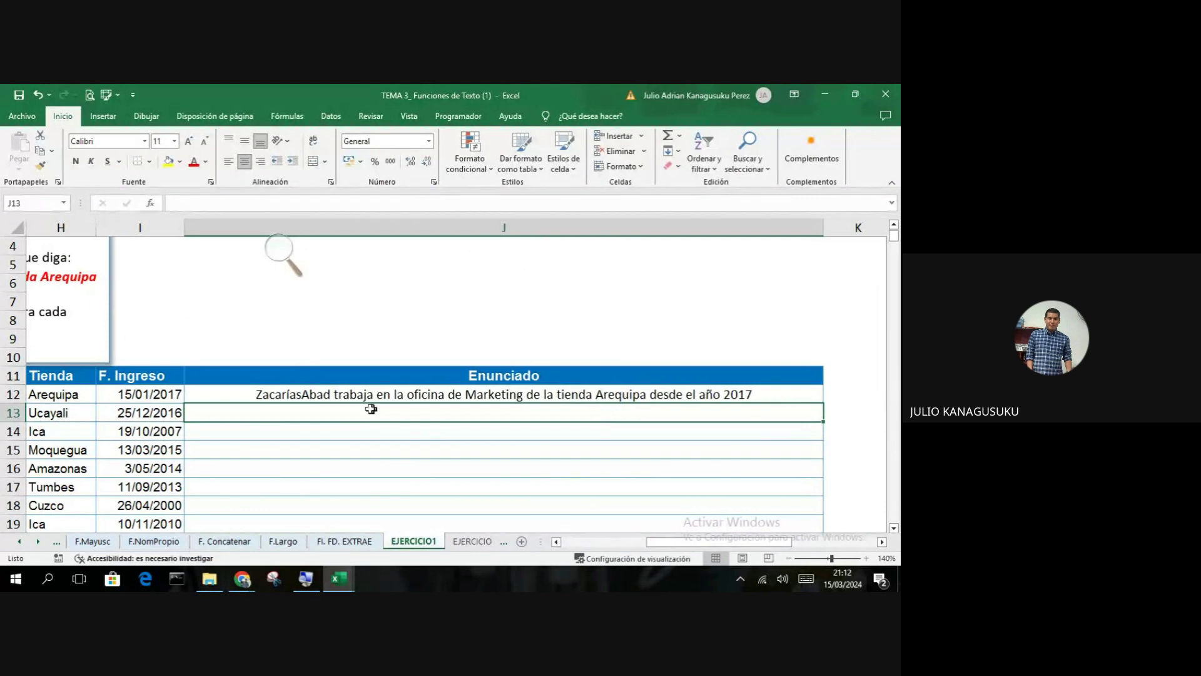
- Add a " " space between D12 and E12 in the J12 formula
left_click(429, 394)
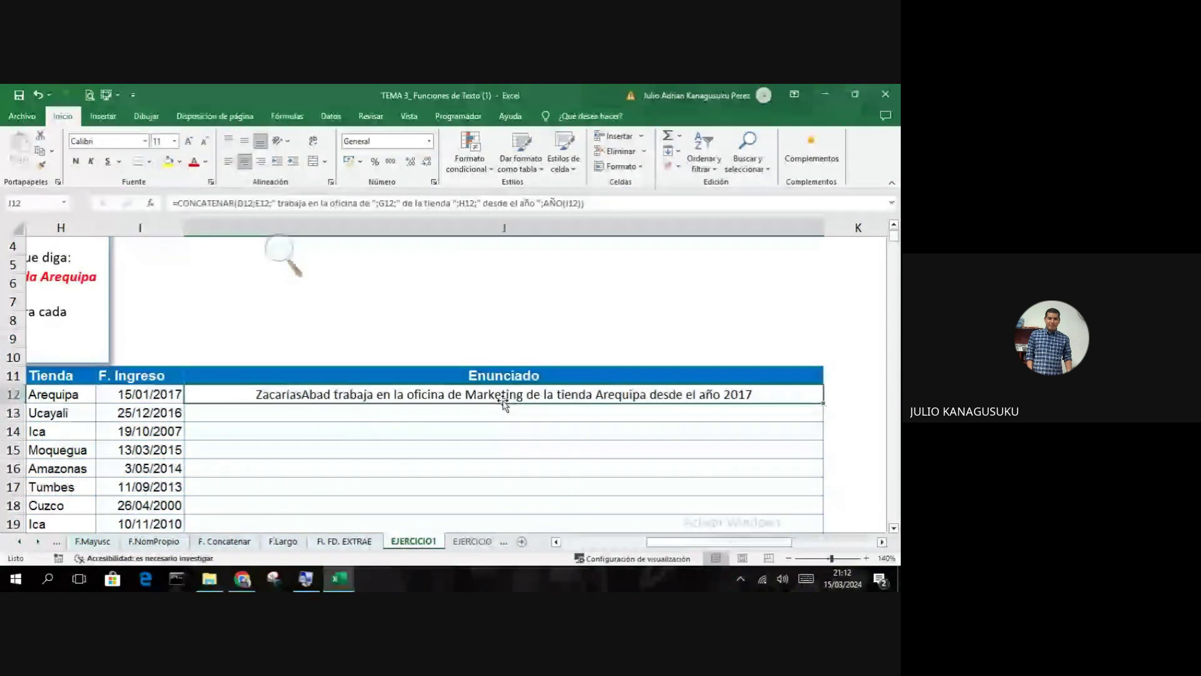
double_click(329, 396)
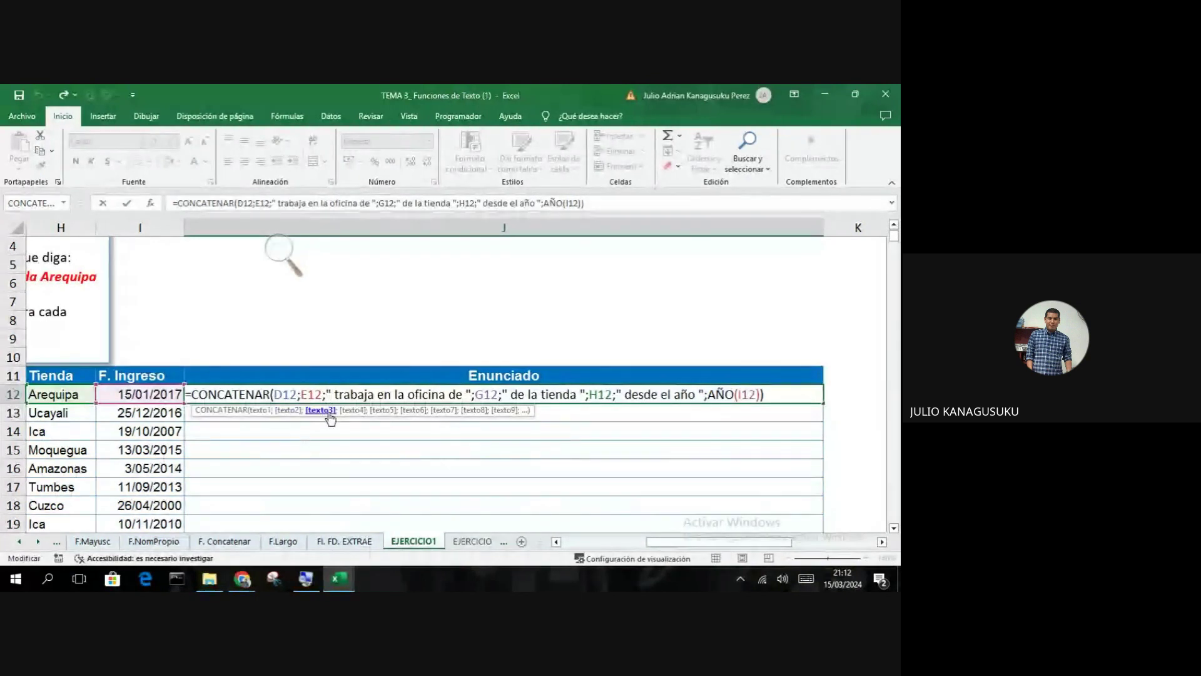
left_click(303, 394)
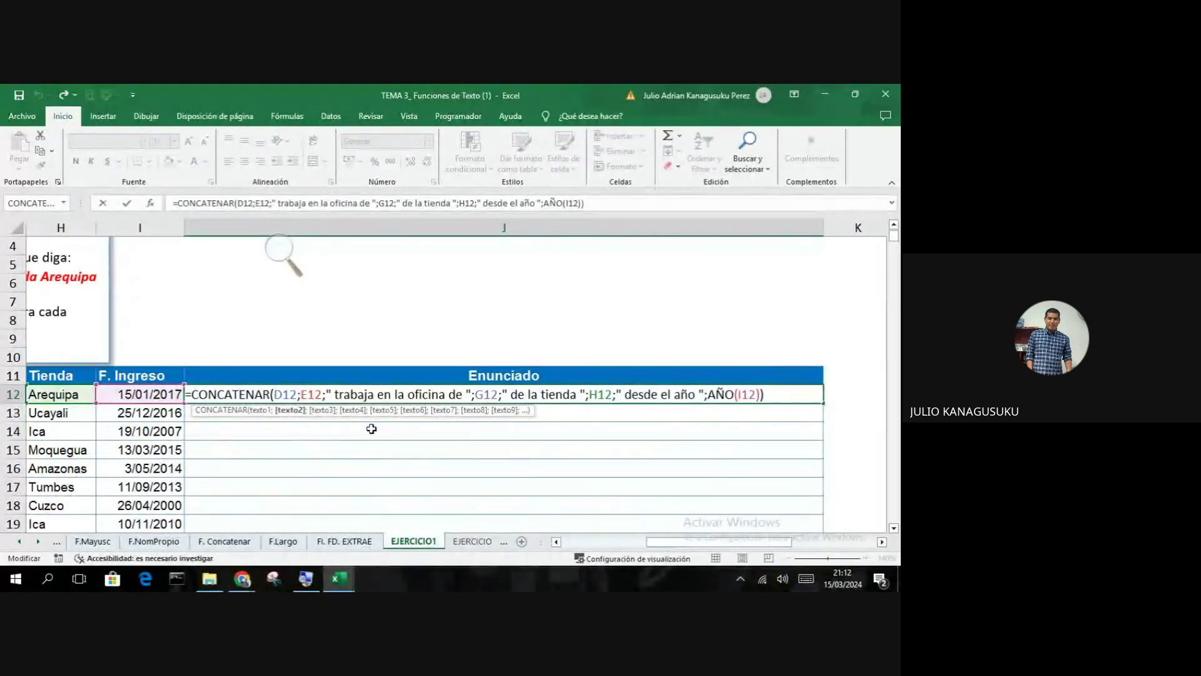
type("\"")
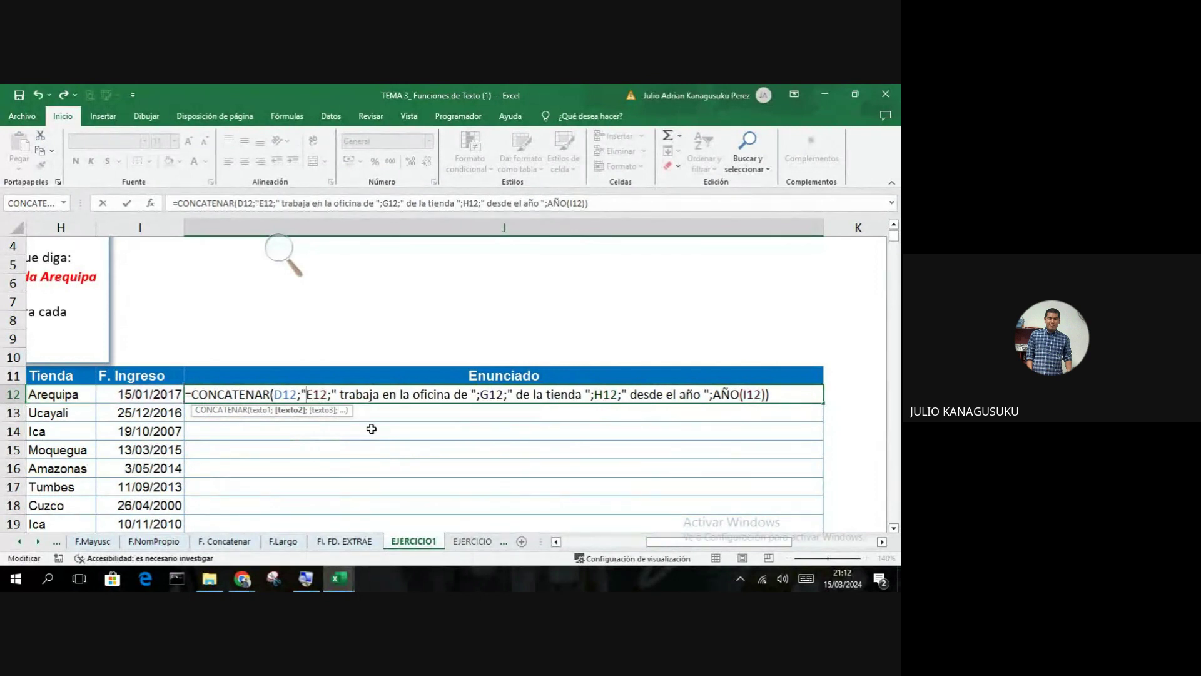
type(" \"")
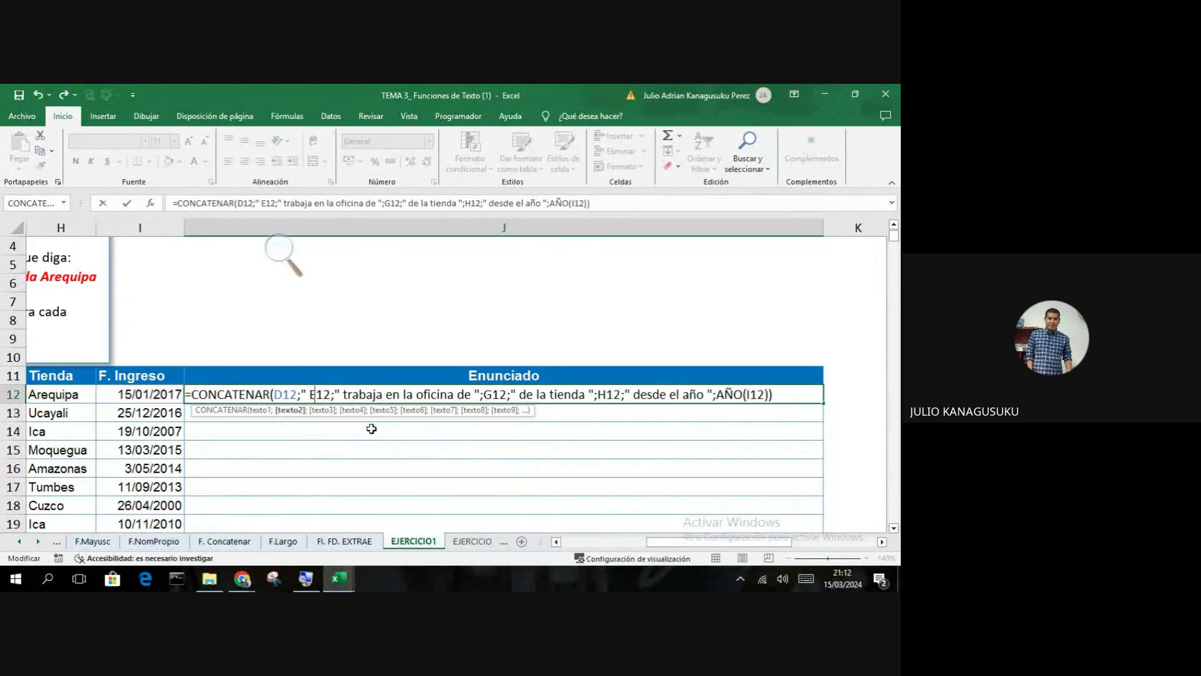
type(";")
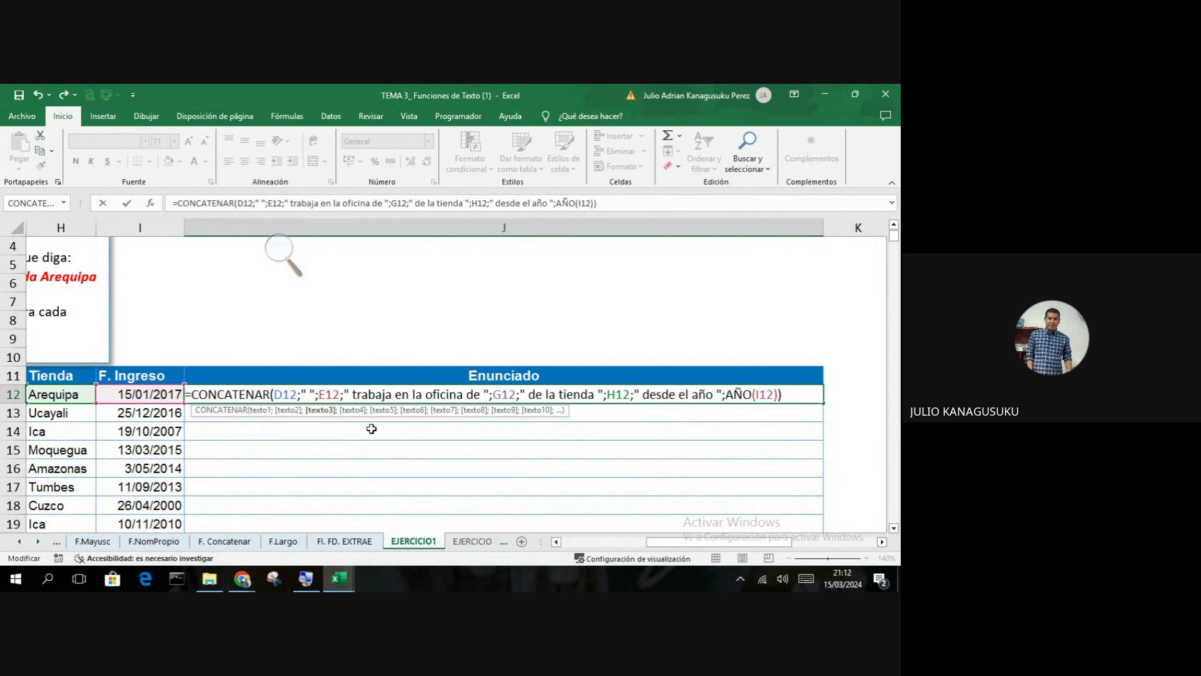
key("Return")
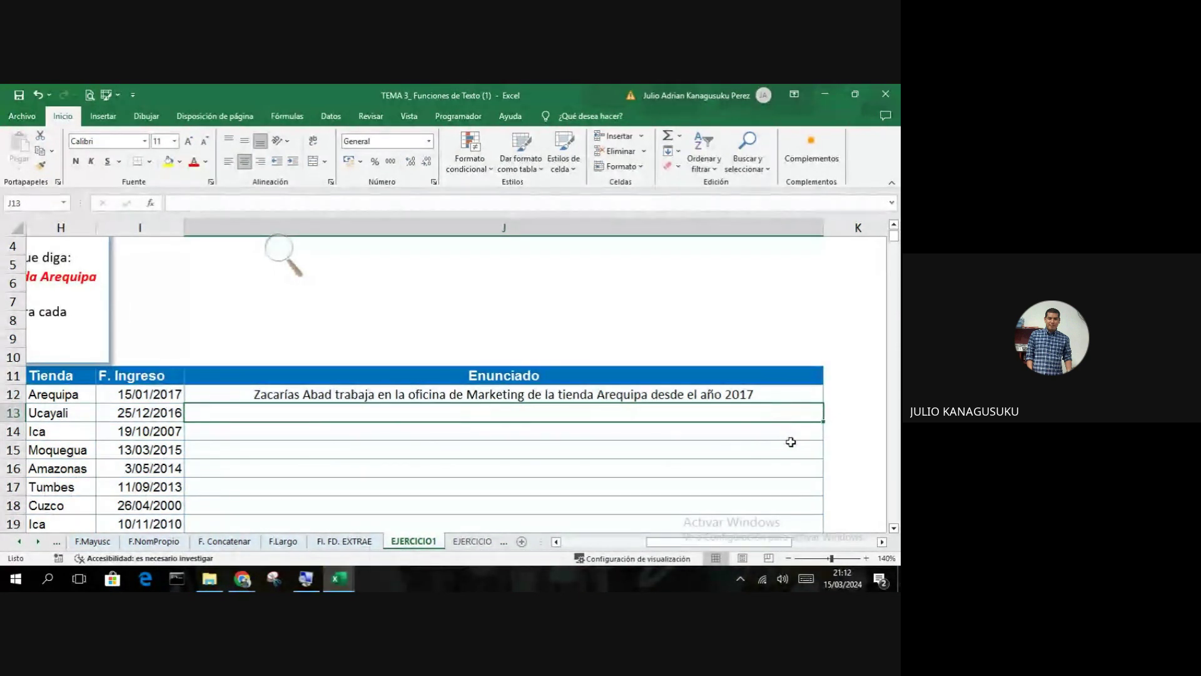
- Fill the Enunciado sentence formula down for every employee, then go to the EJERCICIO 2 sheet
left_click(809, 396)
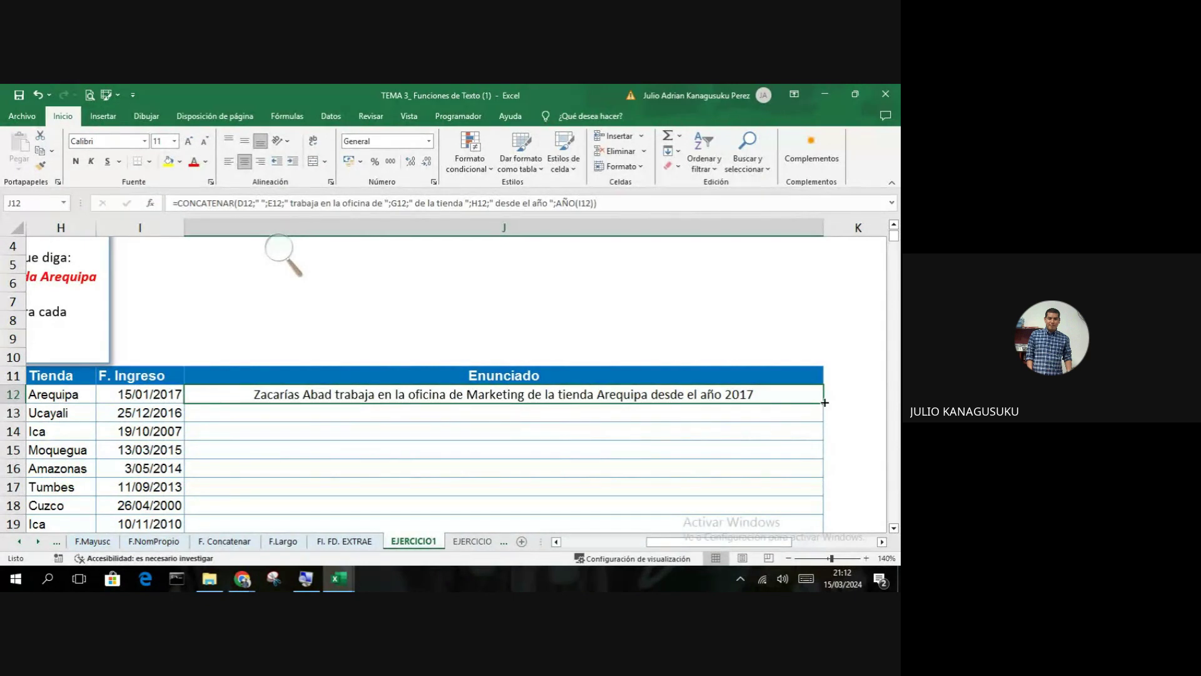
double_click(824, 402)
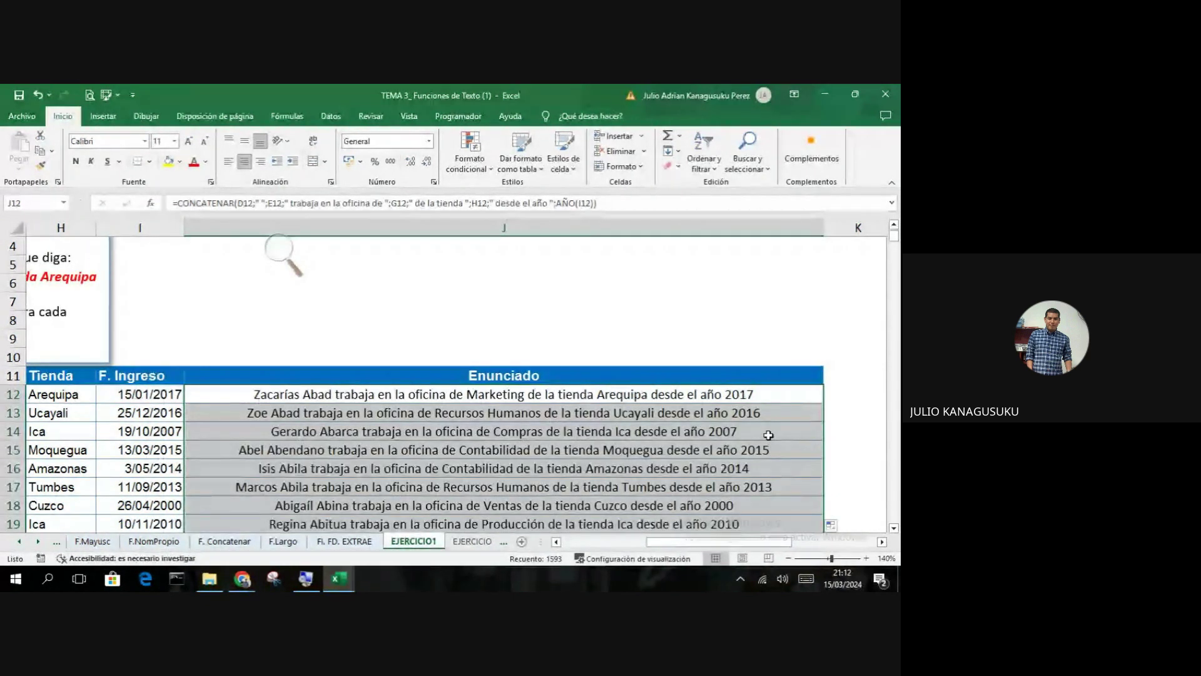
scroll(768, 435, "down", 1)
scroll(769, 435, "down", 1)
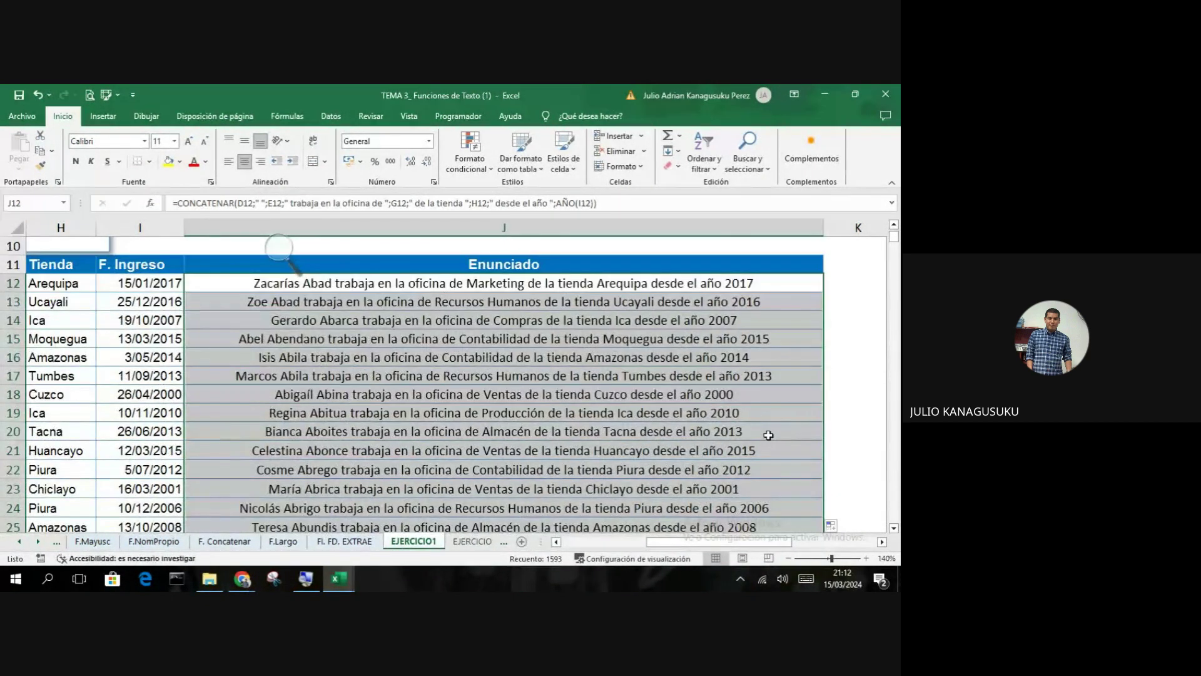
scroll(768, 435, "down", 1)
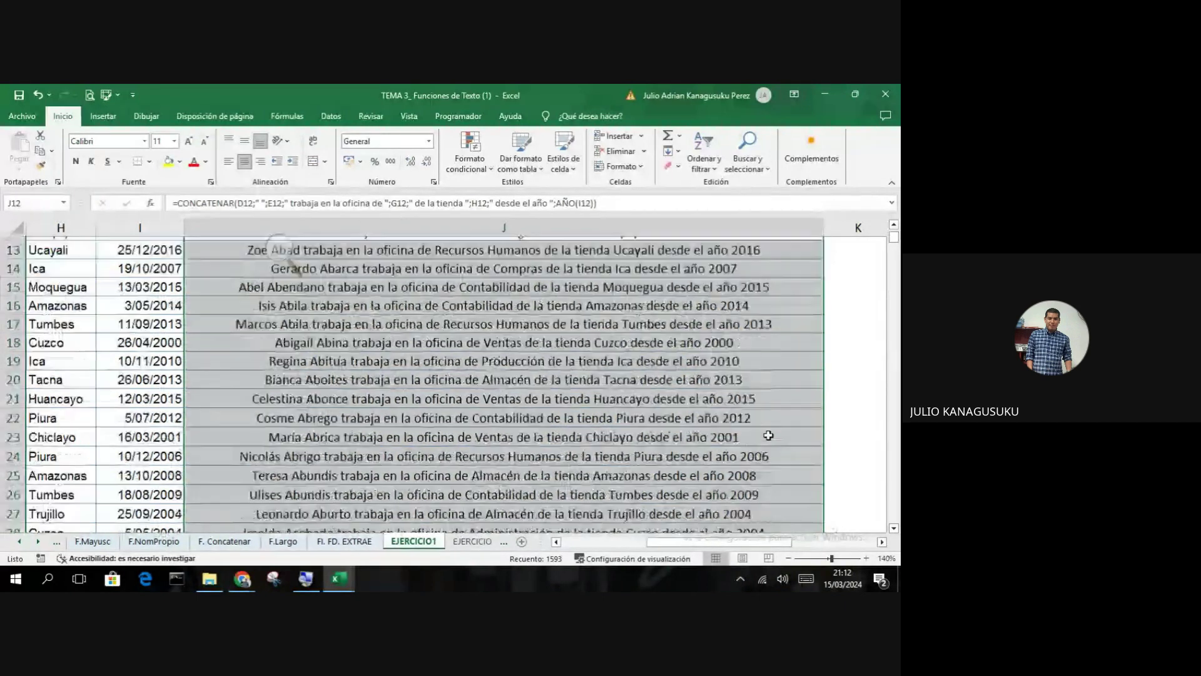
scroll(768, 435, "up", 1)
scroll(768, 435, "up", 1)
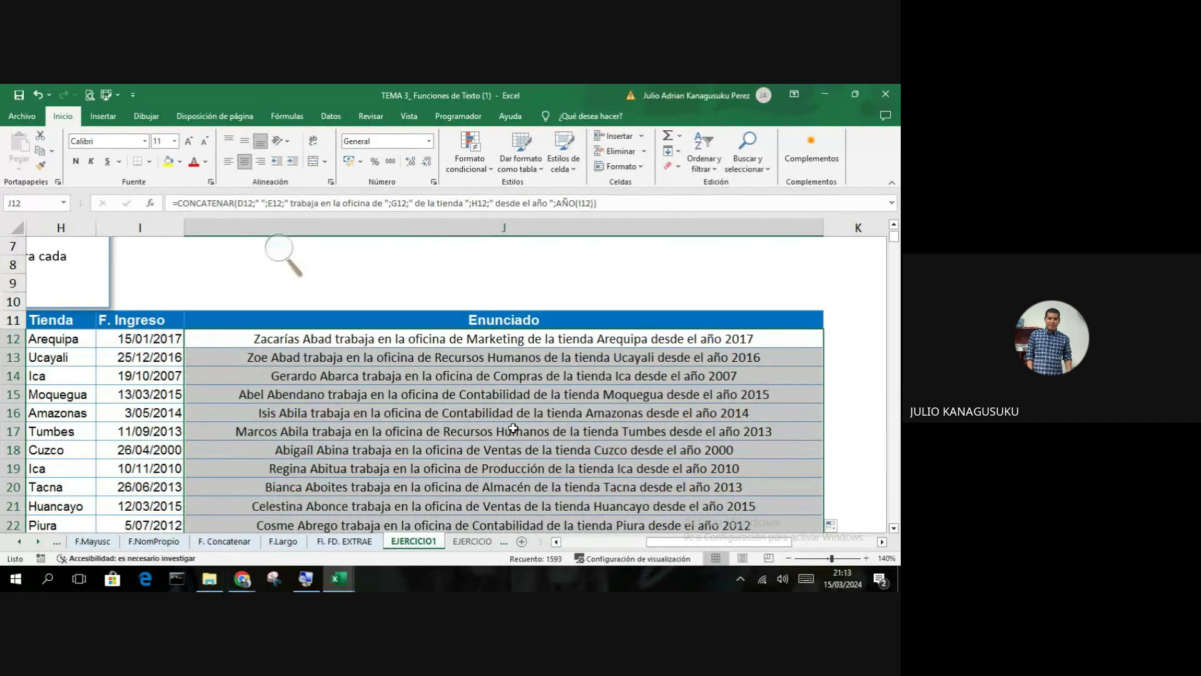
left_click(545, 340)
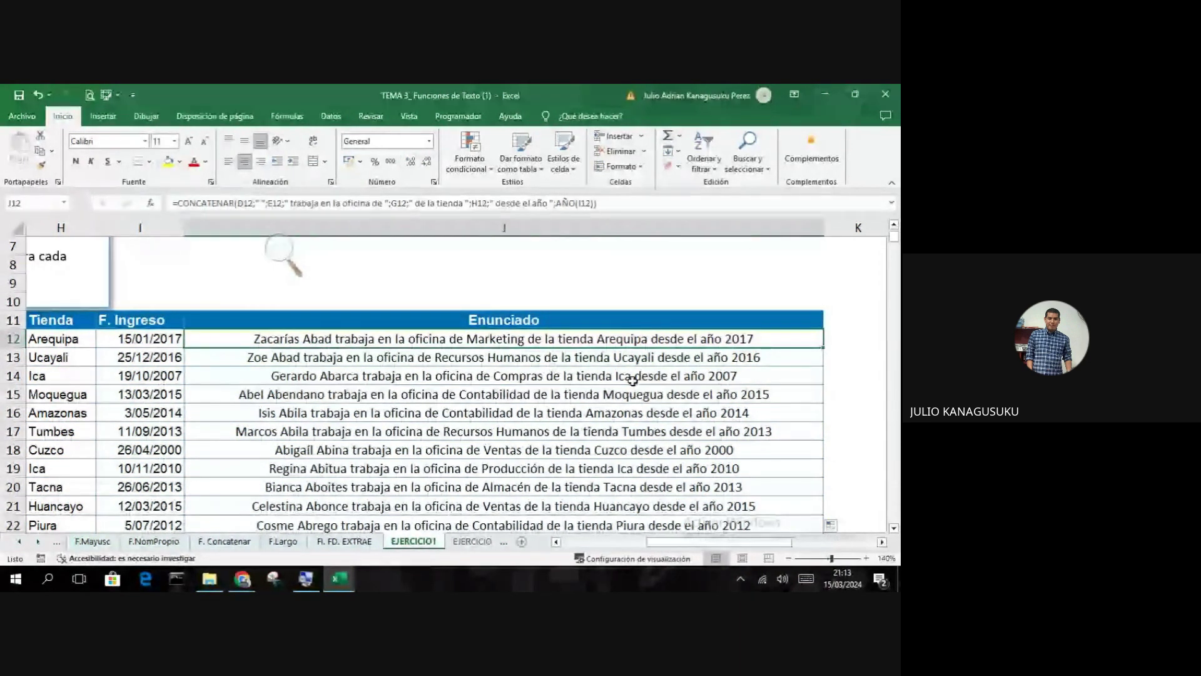
left_click(473, 542)
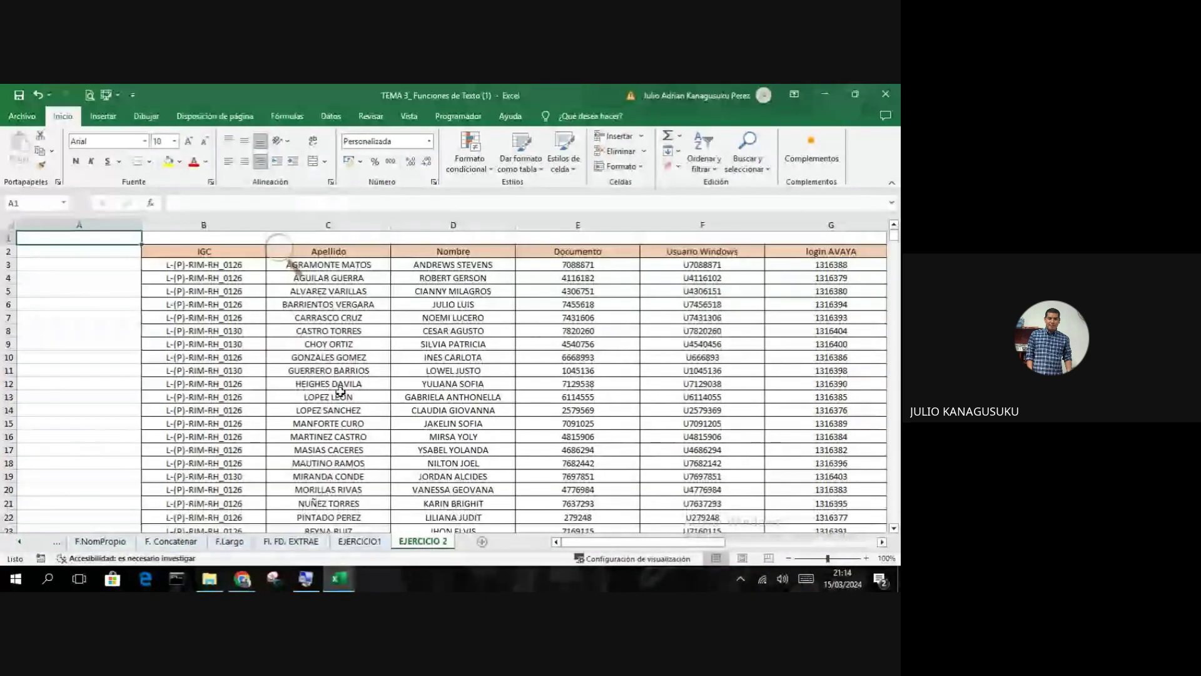
scroll(436, 351, "down", 7)
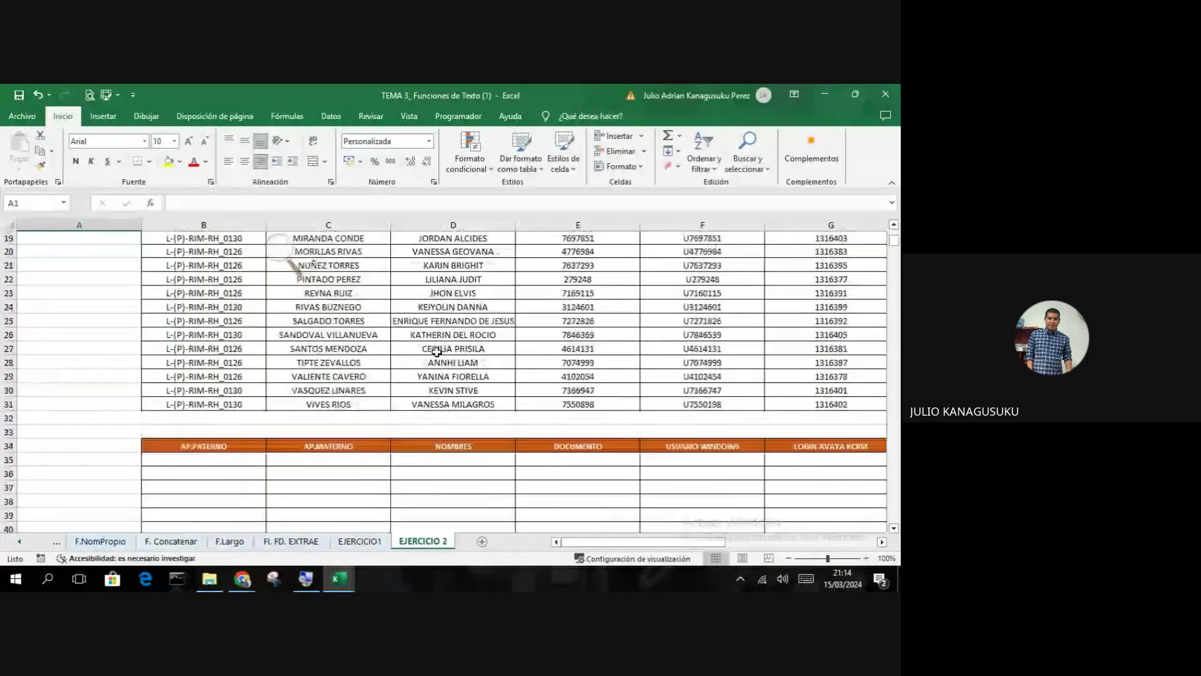
scroll(429, 335, "up", 3)
scroll(289, 268, "up", 4)
left_click(230, 252)
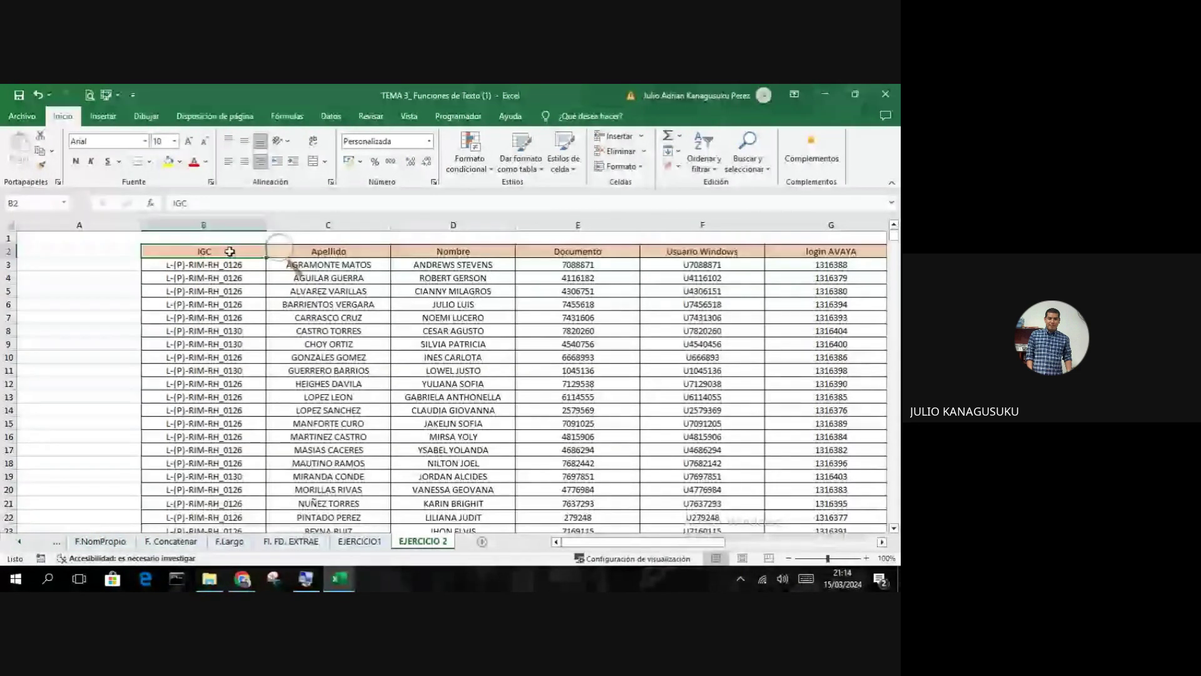
left_click_drag(230, 251, 582, 517)
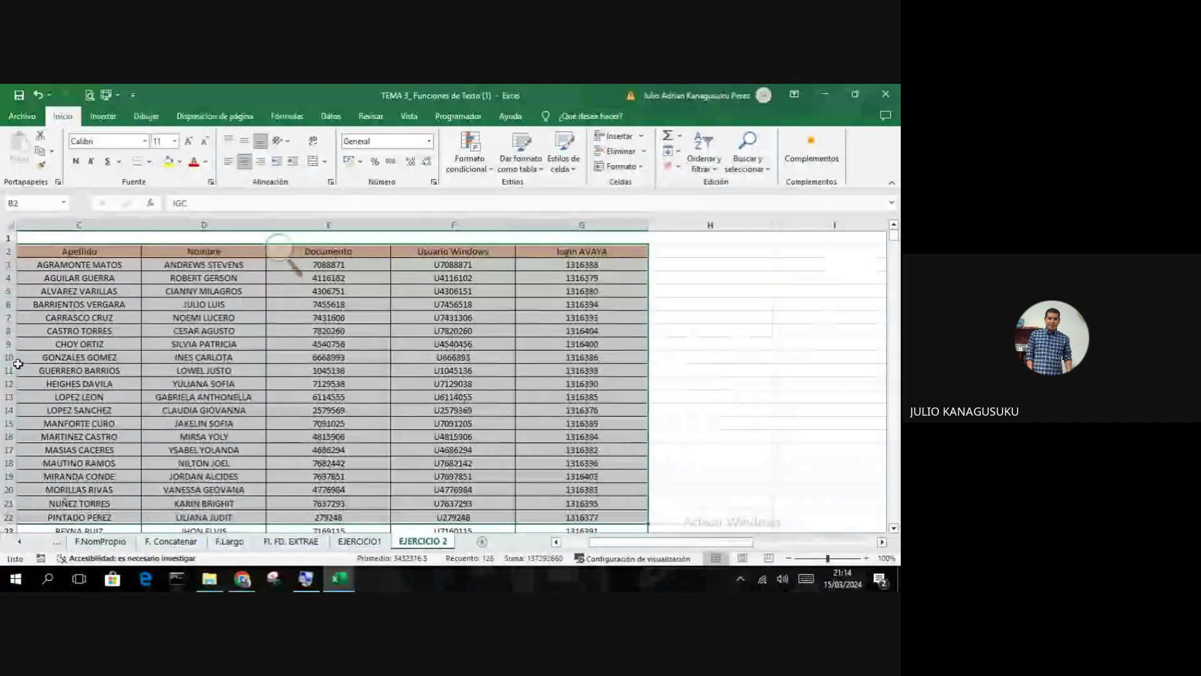
scroll(18, 363, "down", 2)
scroll(18, 363, "down", 2)
scroll(107, 373, "down", 4)
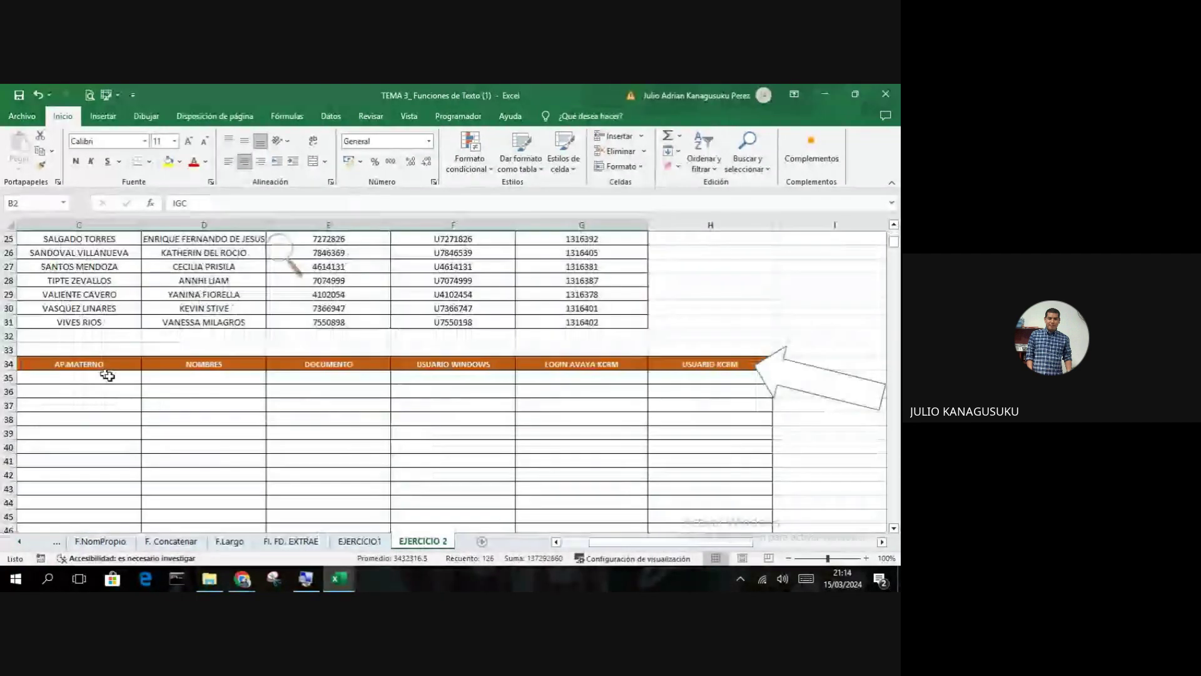
left_click_drag(610, 543, 588, 541)
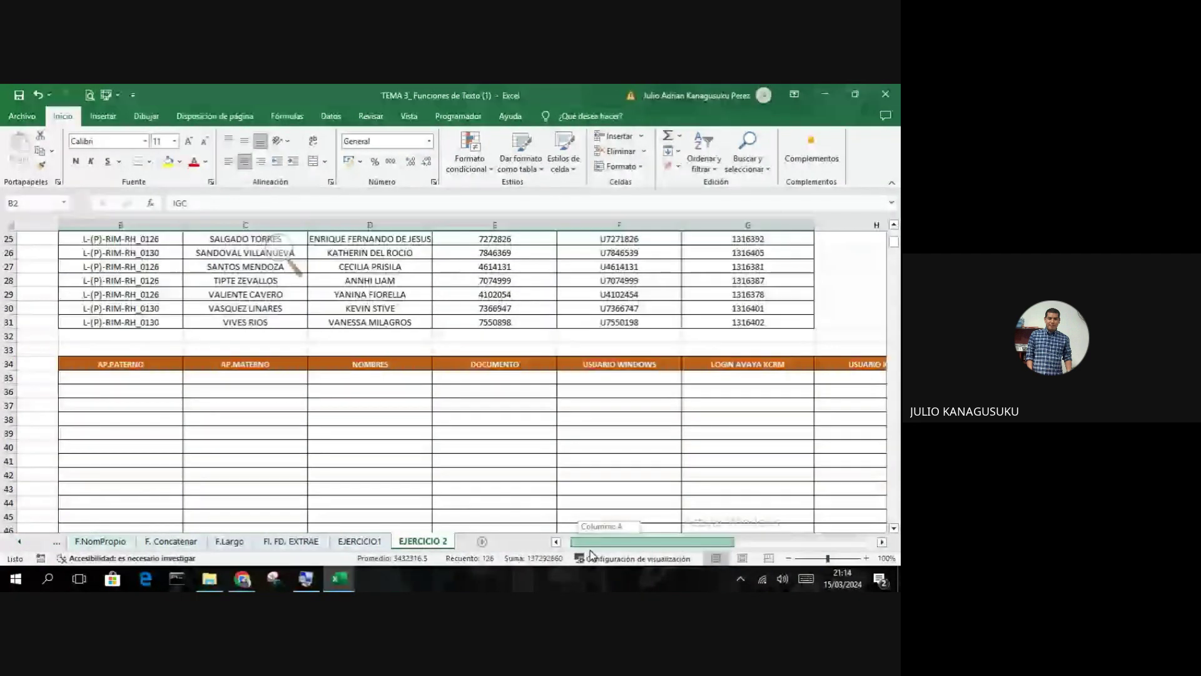
scroll(457, 485, "up", 2)
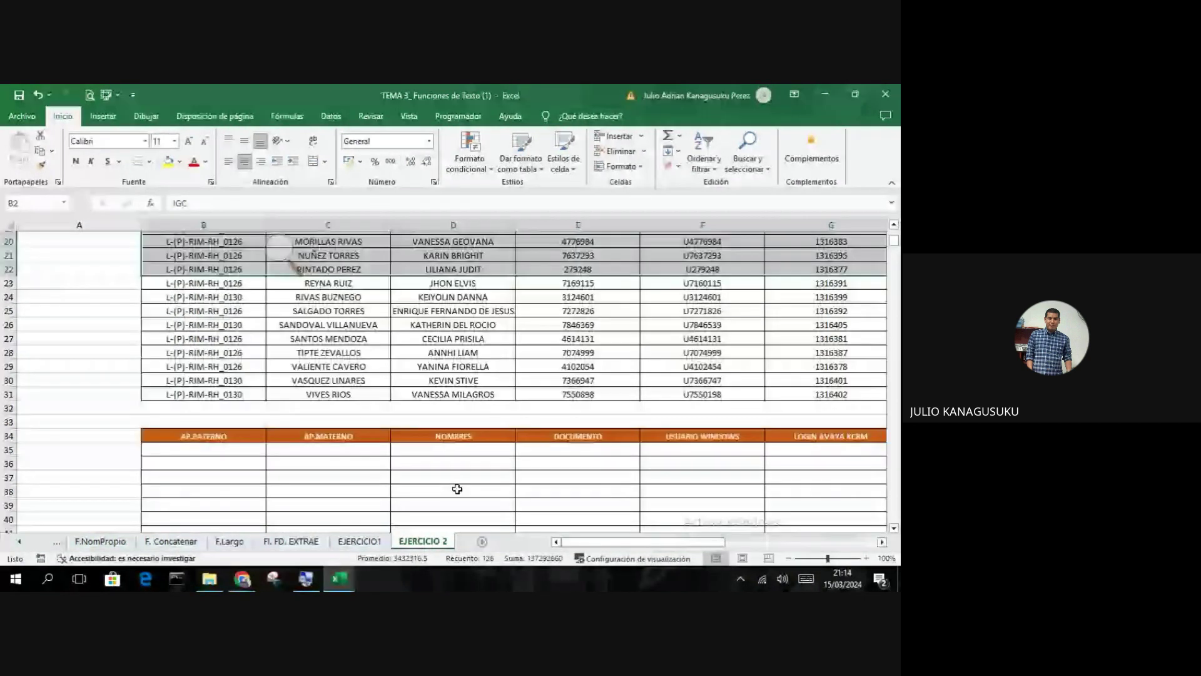
scroll(457, 489, "up", 4)
scroll(458, 488, "down", 5)
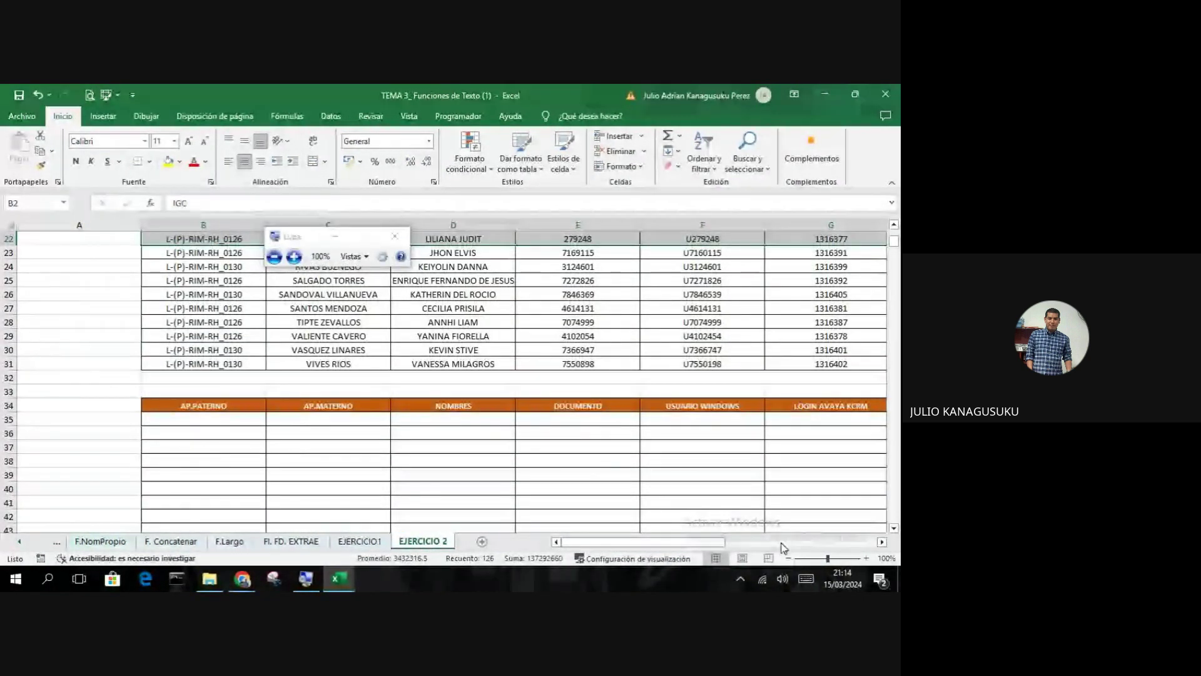
left_click(294, 256)
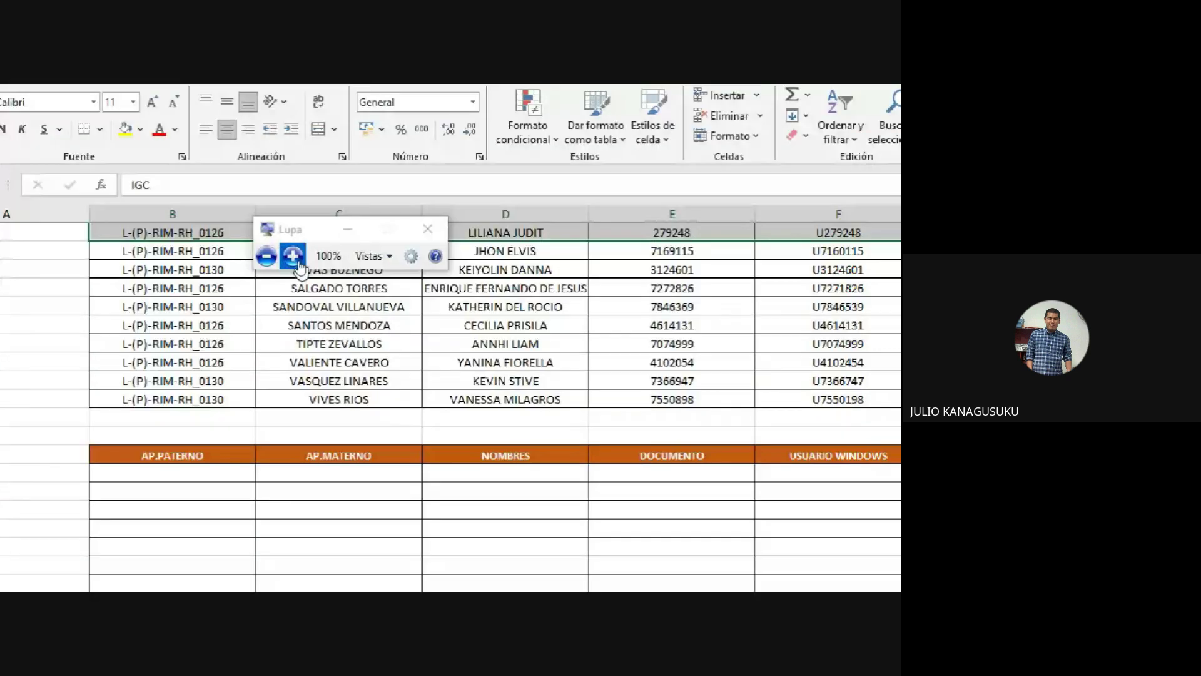
left_click_drag(201, 389, 209, 536)
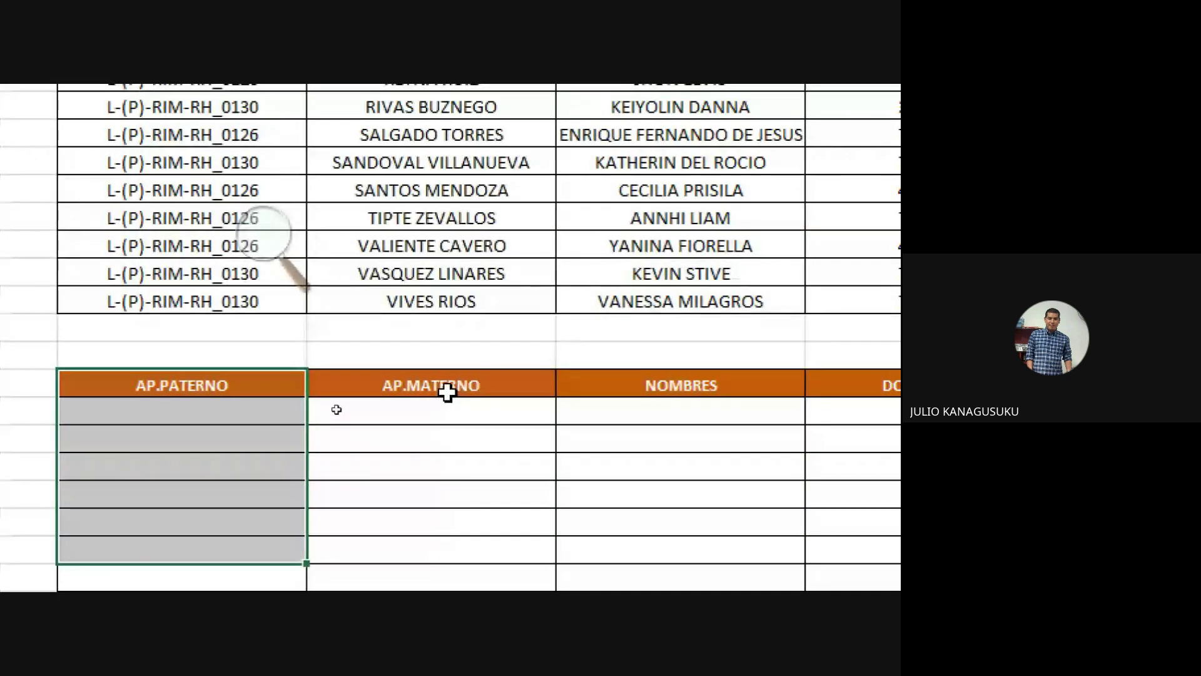
left_click_drag(447, 393, 429, 530)
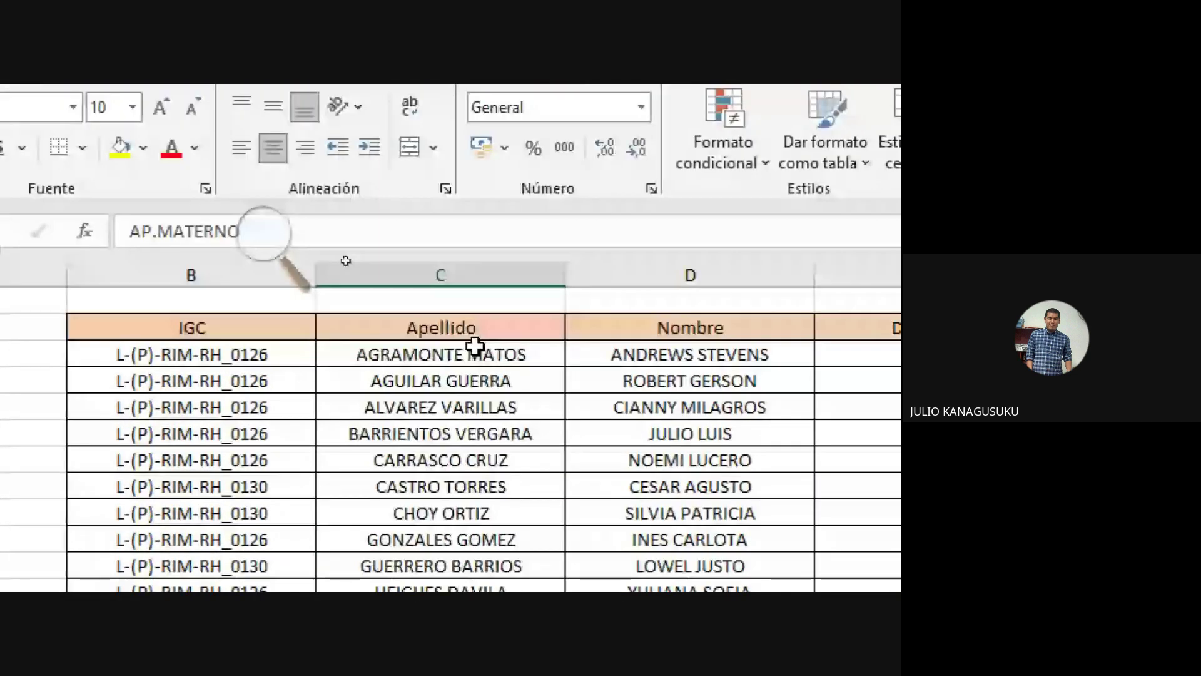
left_click_drag(470, 346, 458, 562)
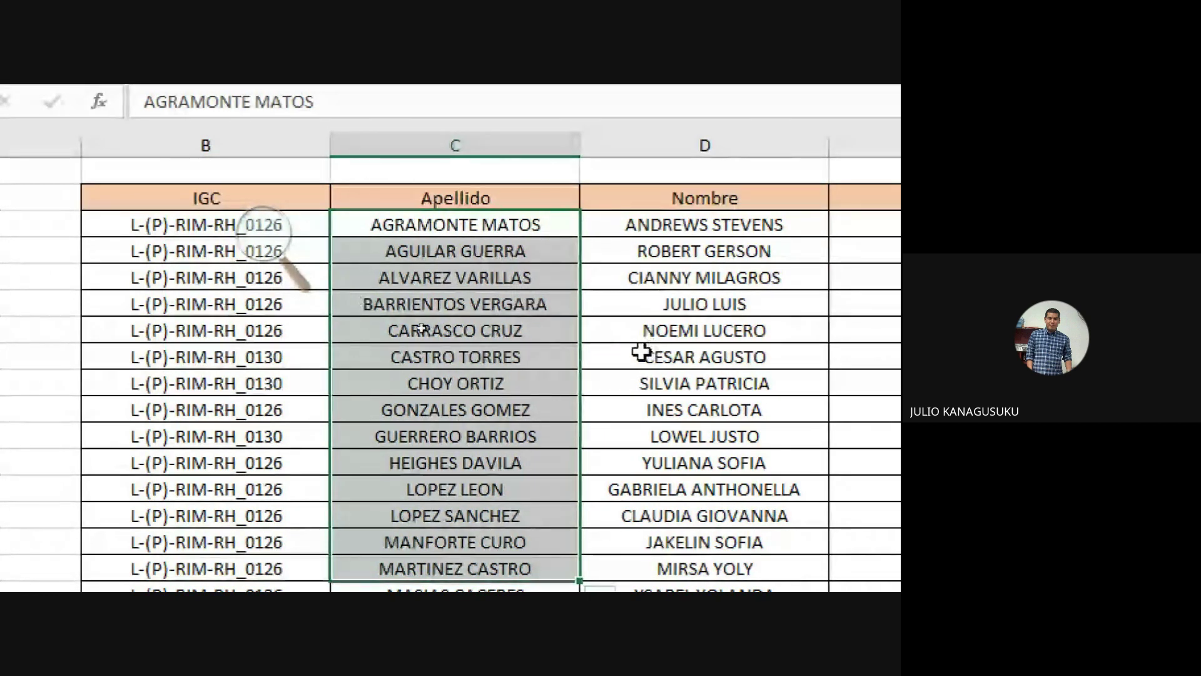
left_click(253, 245)
left_click(255, 249)
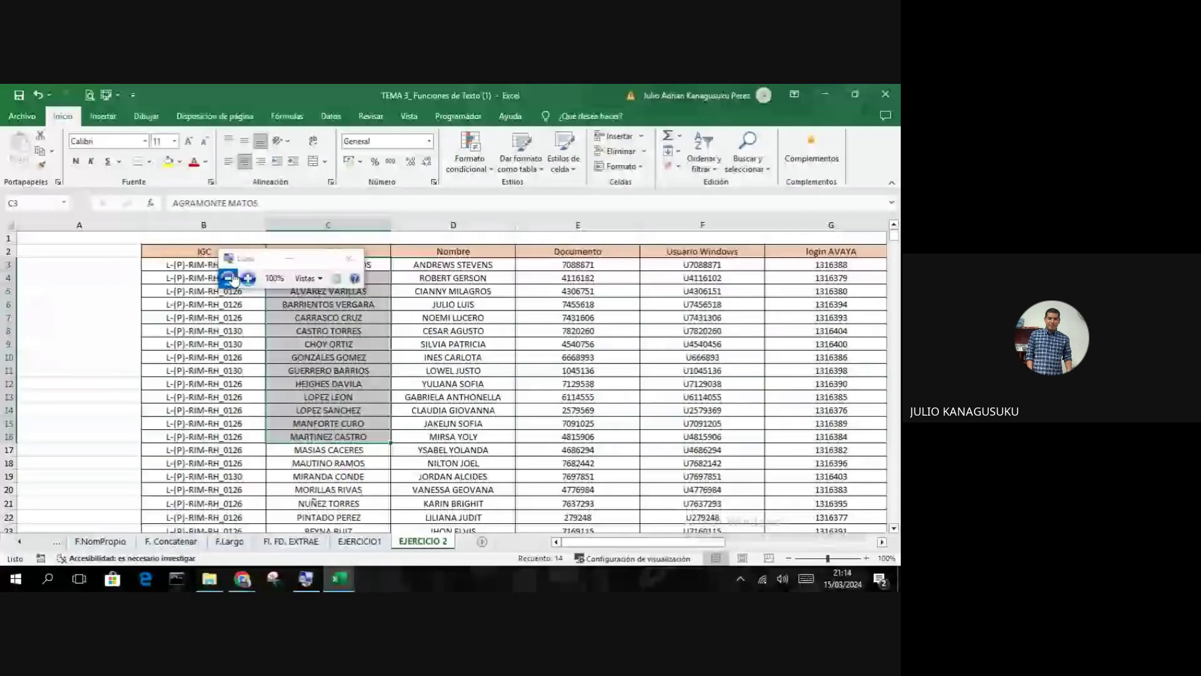
left_click(346, 330)
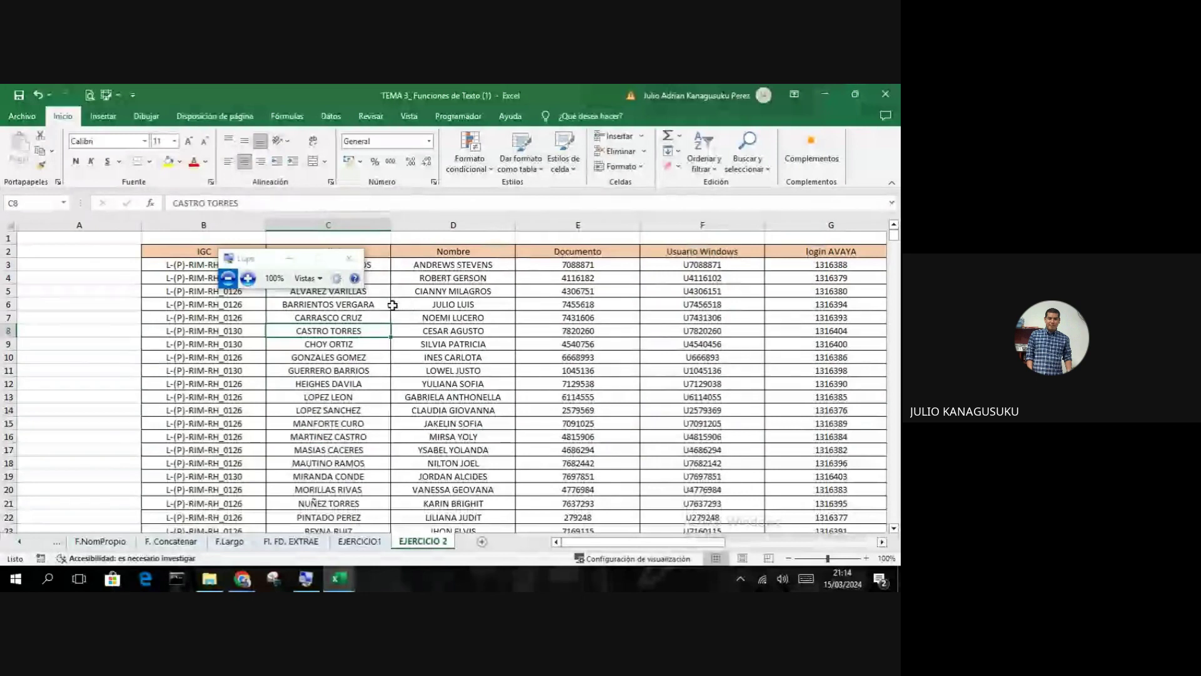
scroll(341, 434, "down", 6)
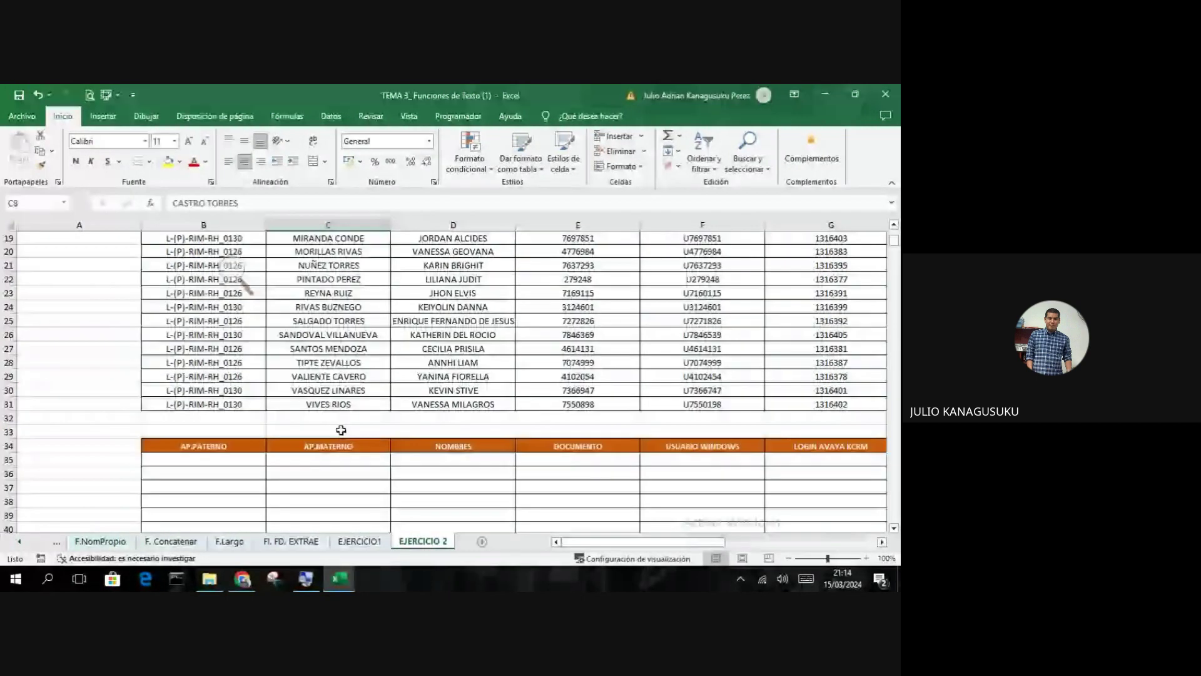
scroll(341, 430, "down", 2)
left_click_drag(328, 377, 339, 474)
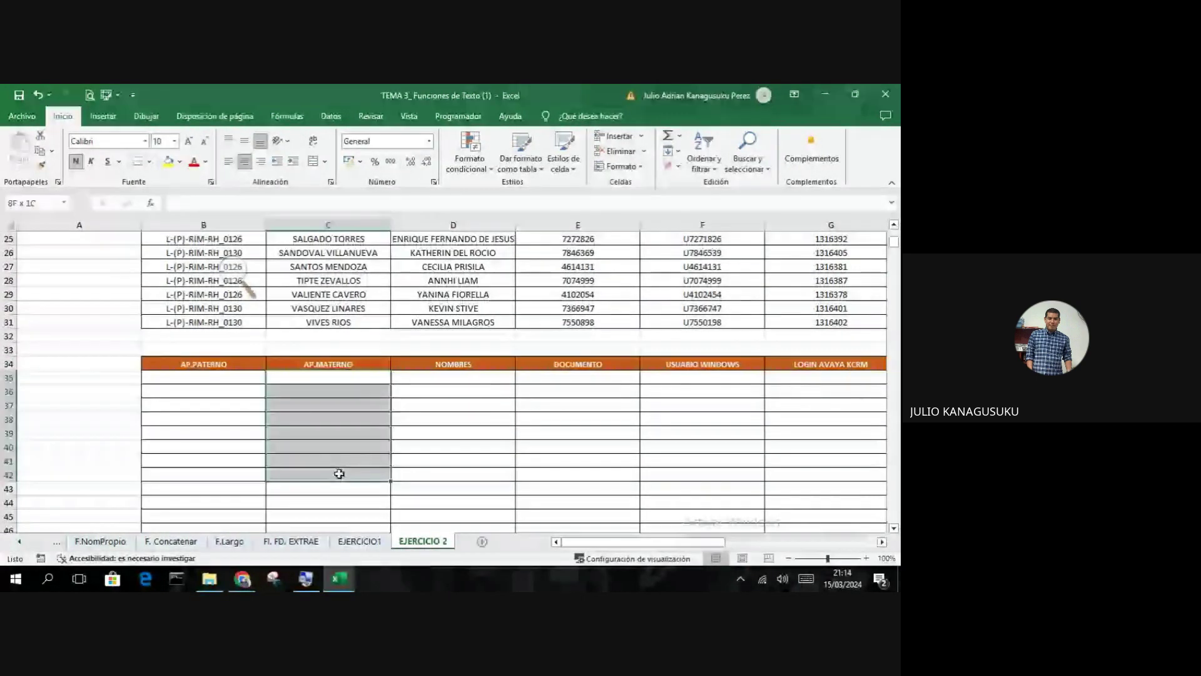
left_click_drag(486, 375, 485, 498)
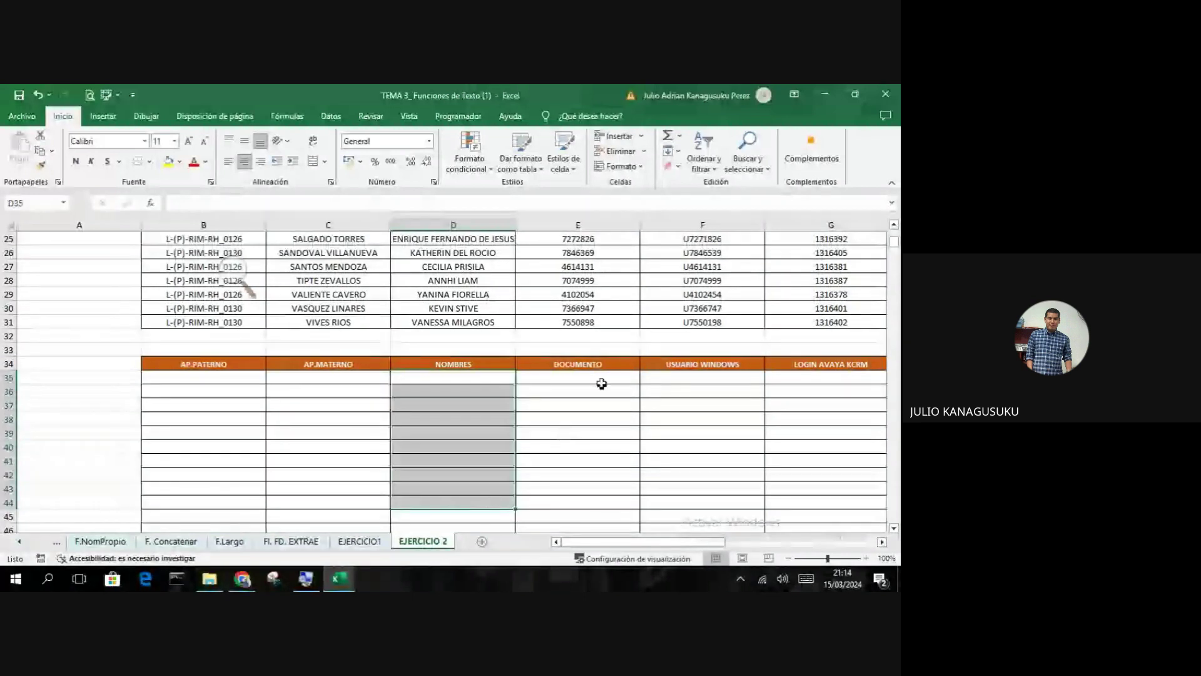
left_click_drag(588, 377, 588, 501)
left_click(703, 382)
left_click(831, 364)
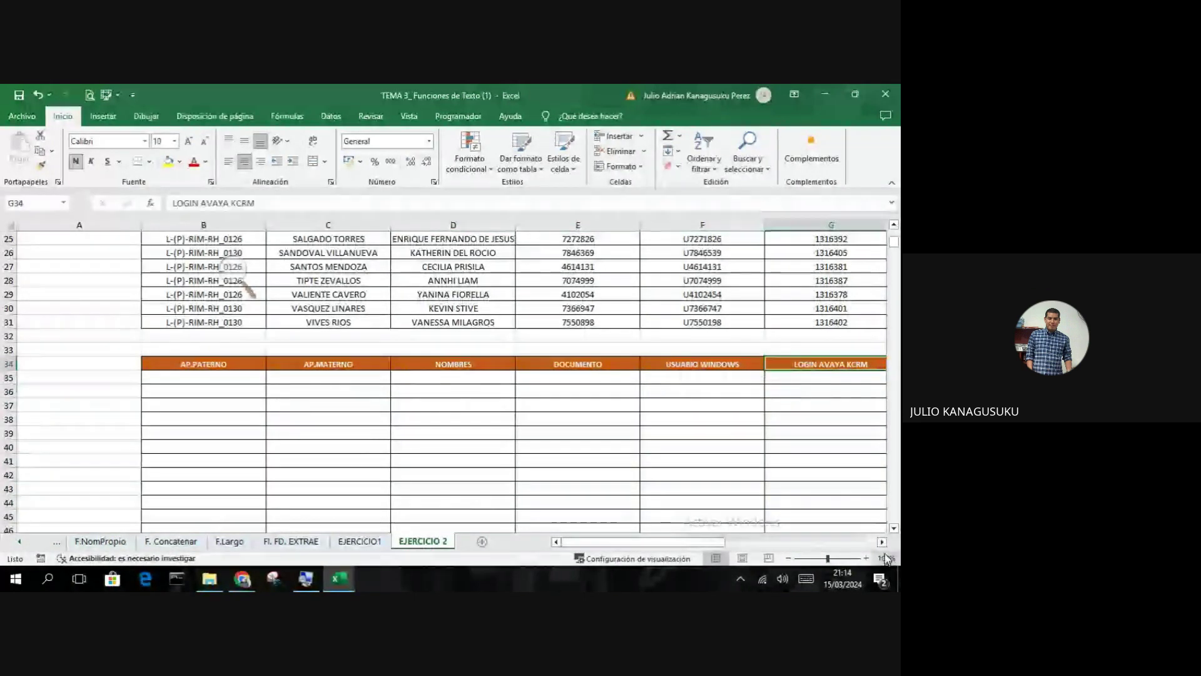
scroll(722, 470, "right", 1)
scroll(722, 471, "right", 1)
scroll(721, 471, "right", 1)
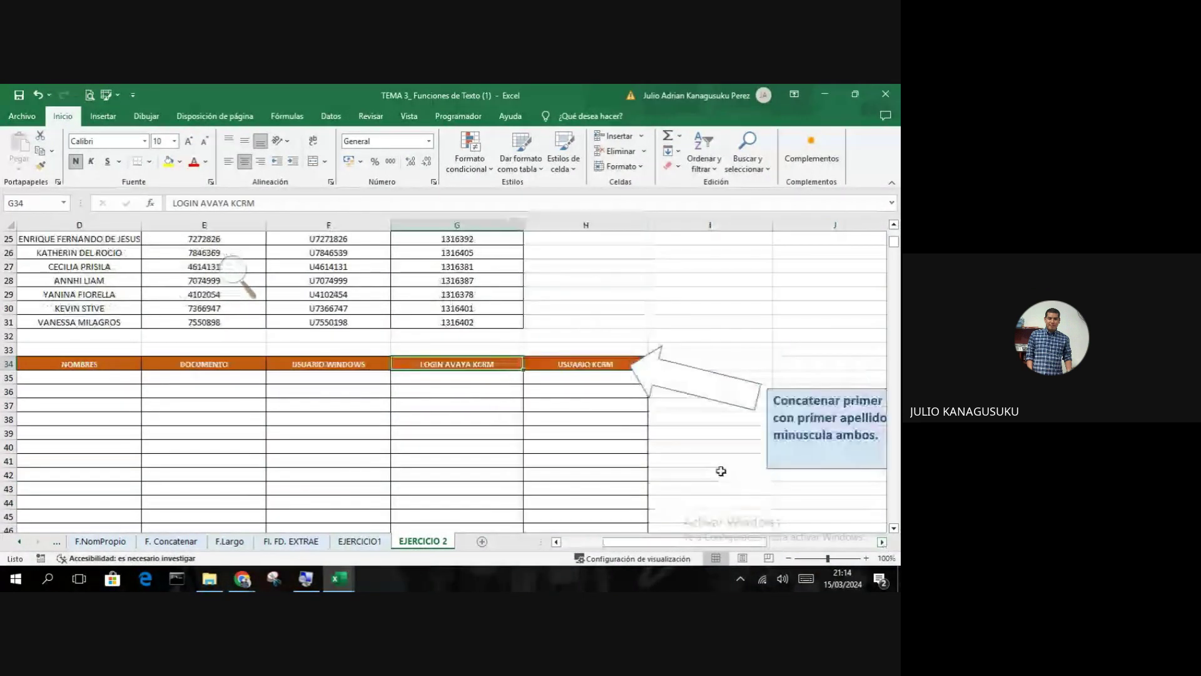
left_click_drag(588, 377, 588, 446)
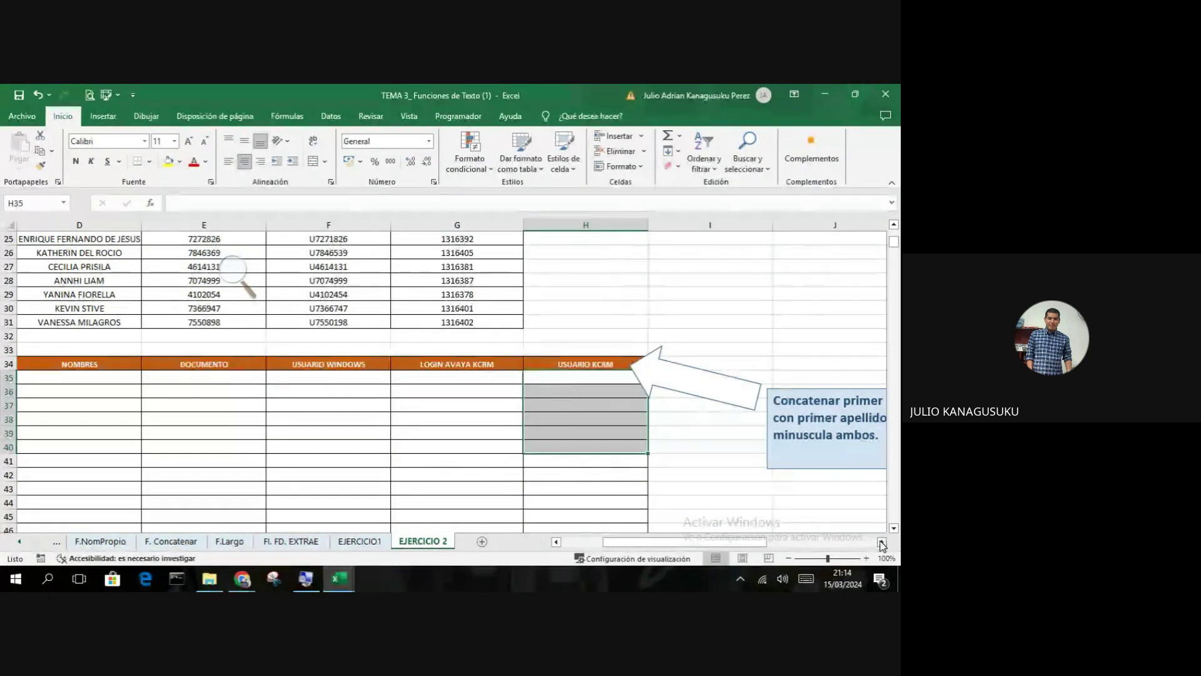
scroll(735, 418, "right", 1)
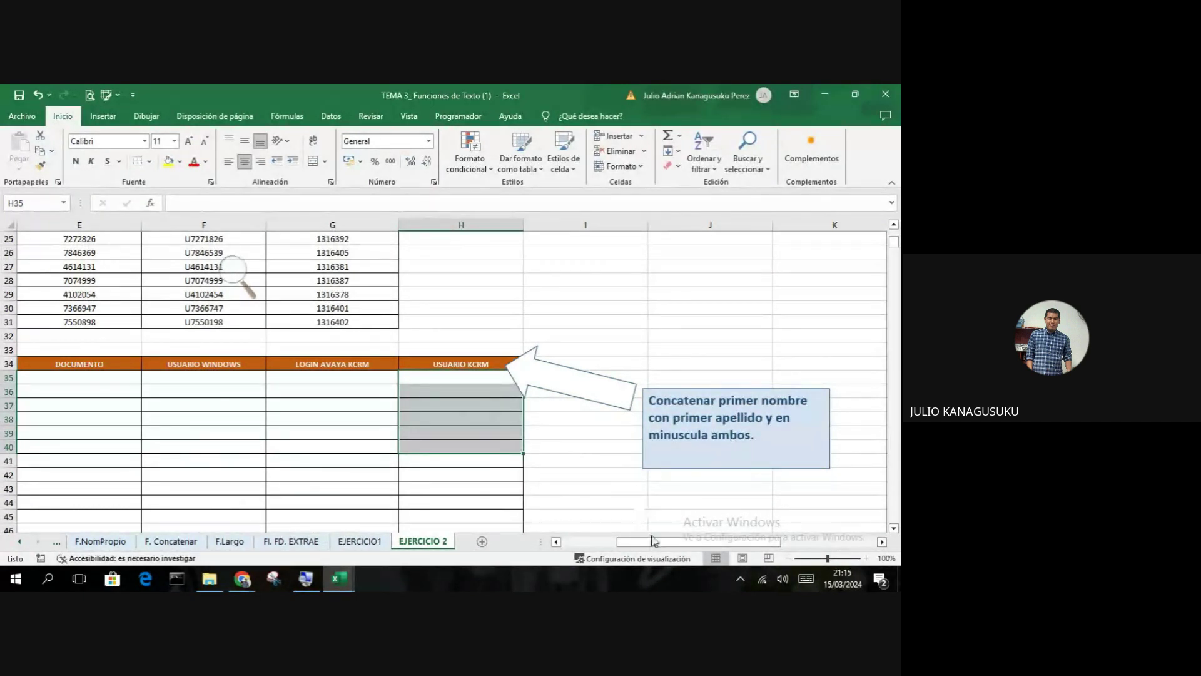
left_click_drag(655, 546, 600, 544)
scroll(397, 387, "up", 4)
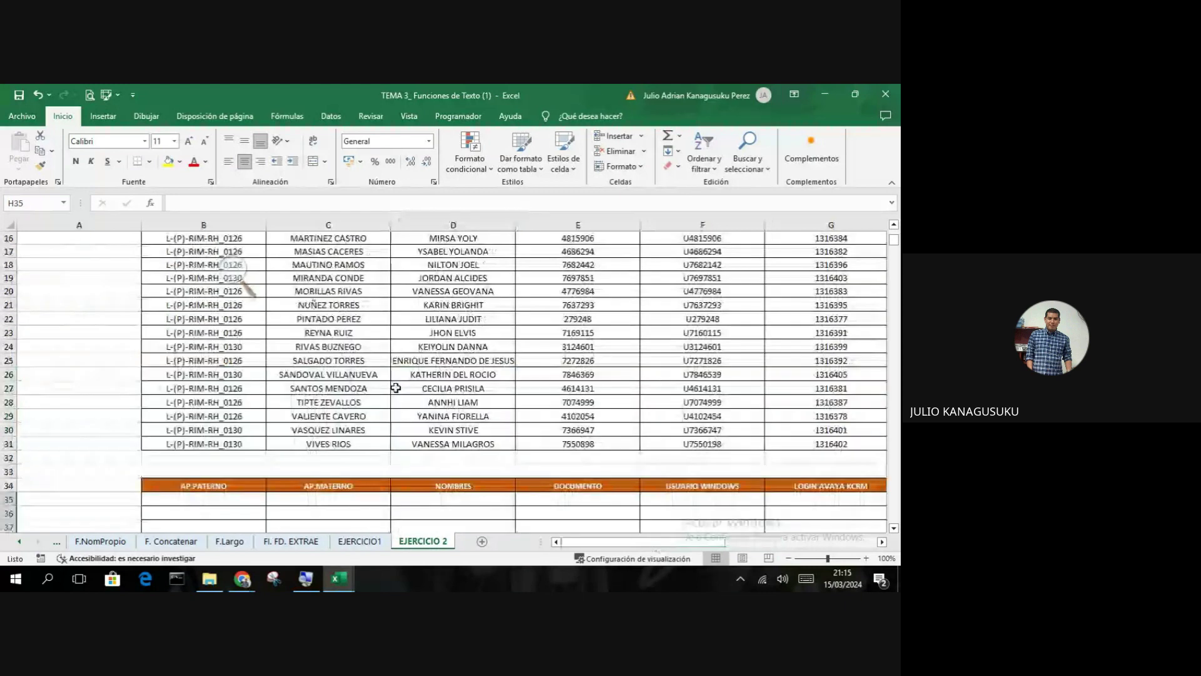
scroll(396, 387, "up", 1)
scroll(396, 387, "up", 1)
scroll(396, 387, "up", 2)
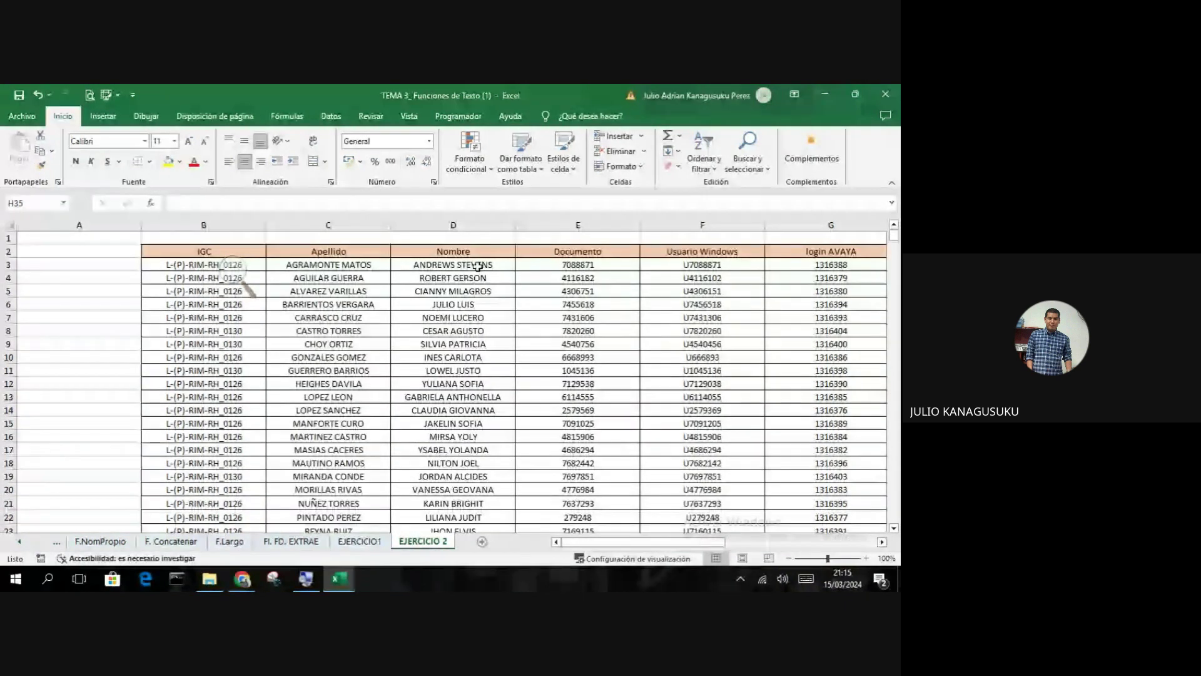
left_click(478, 267)
scroll(726, 463, "down", 2)
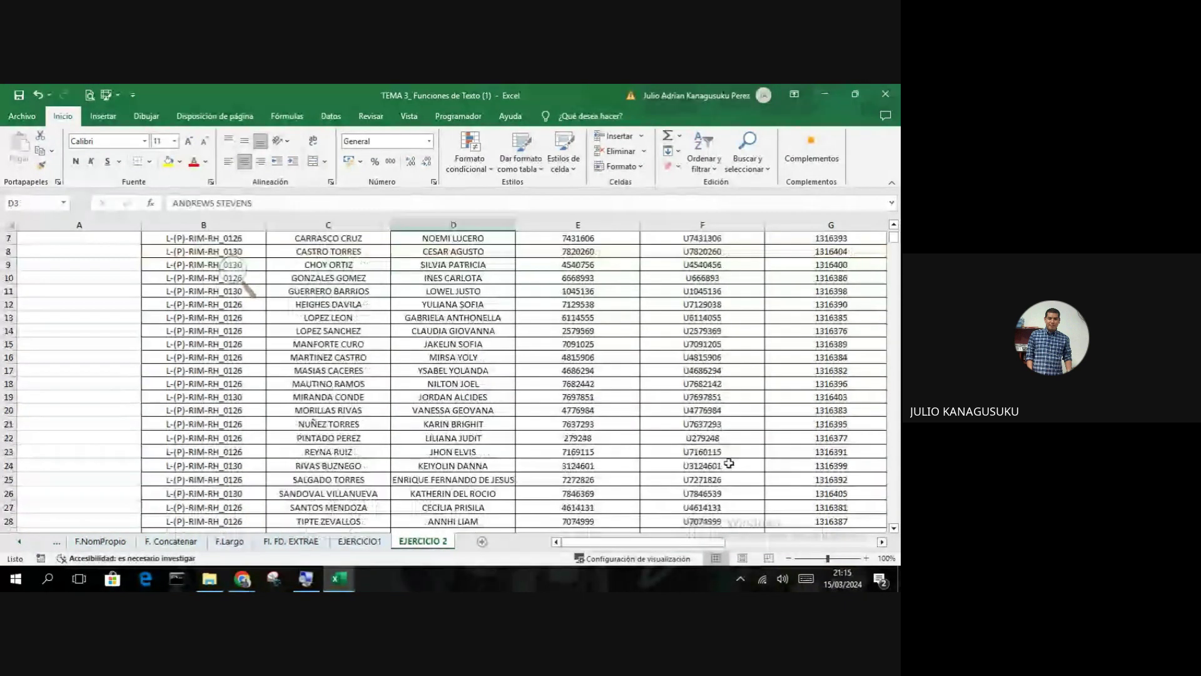
scroll(730, 466, "down", 2)
scroll(730, 466, "down", 4)
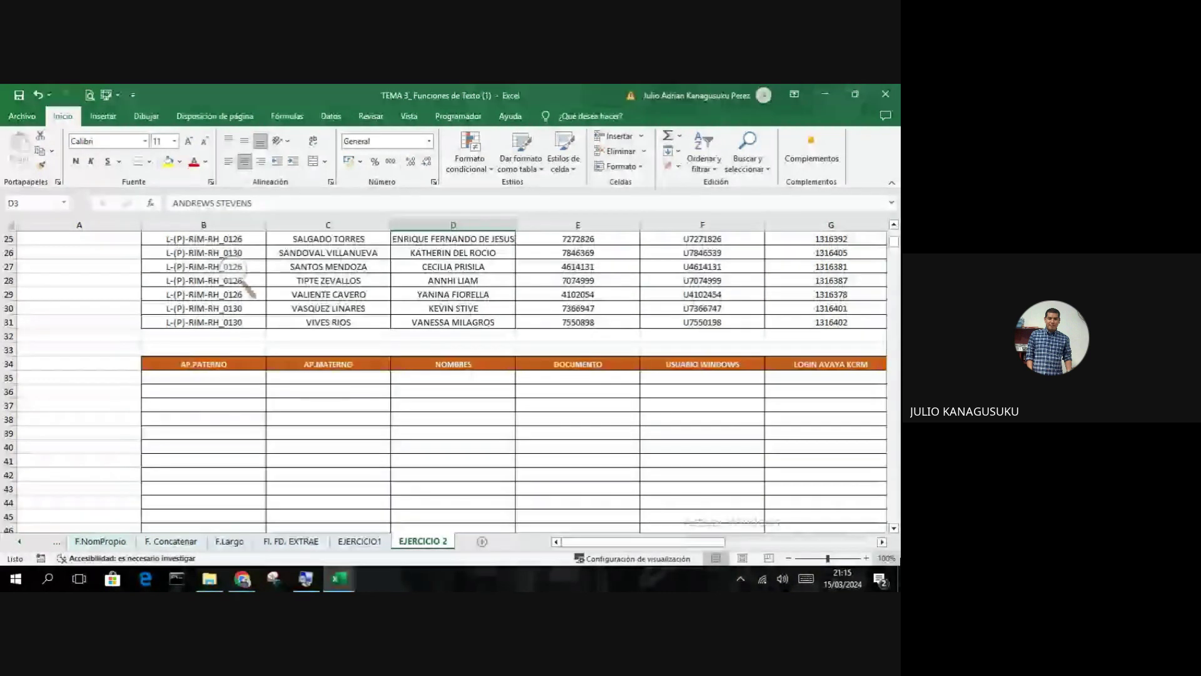
scroll(738, 379, "right", 2)
- Enter a sample lowercase username in H35 under USUARIO KCRM
left_click(739, 378)
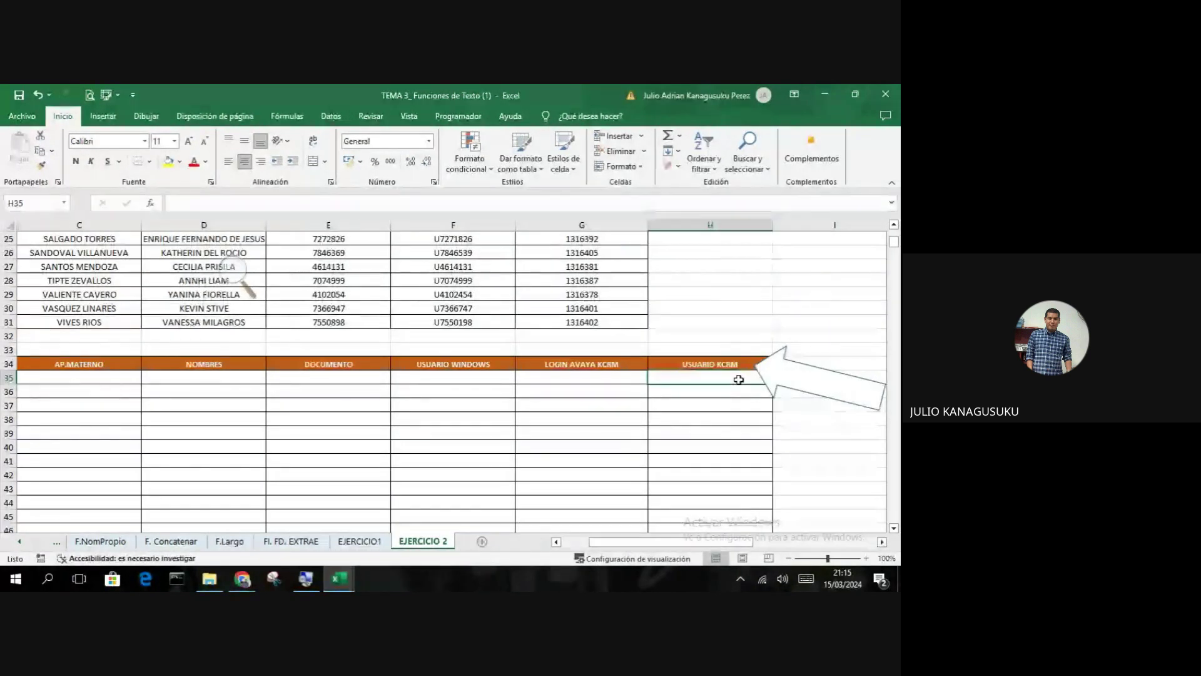
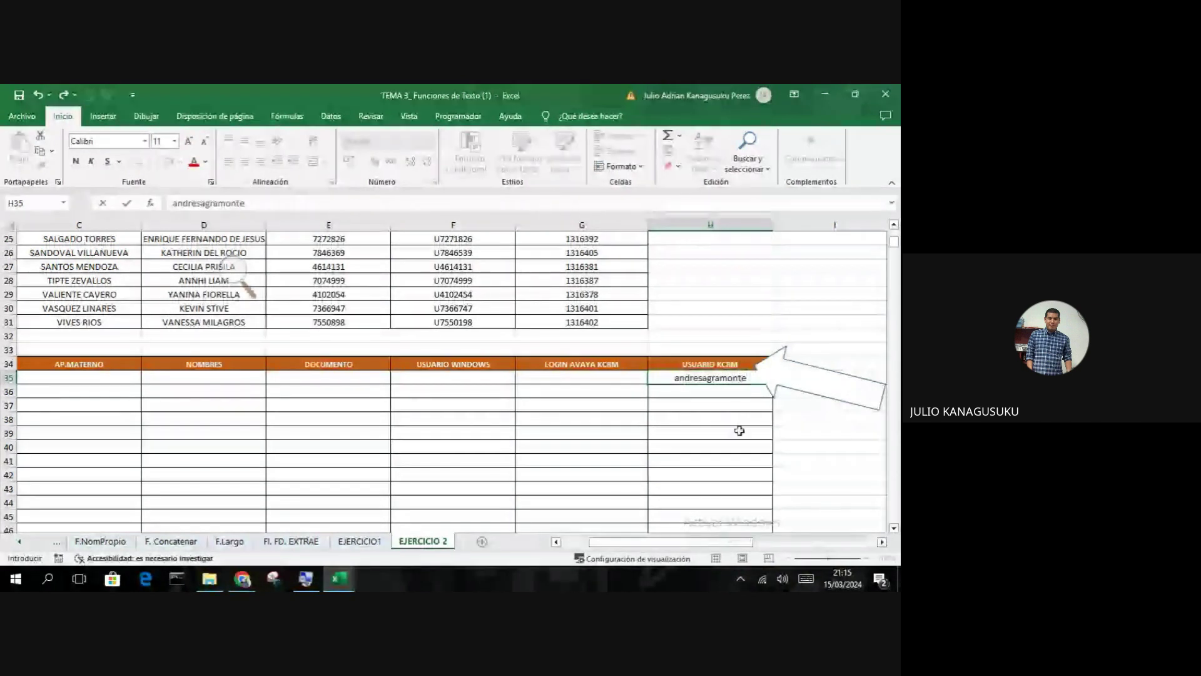
left_click(737, 432)
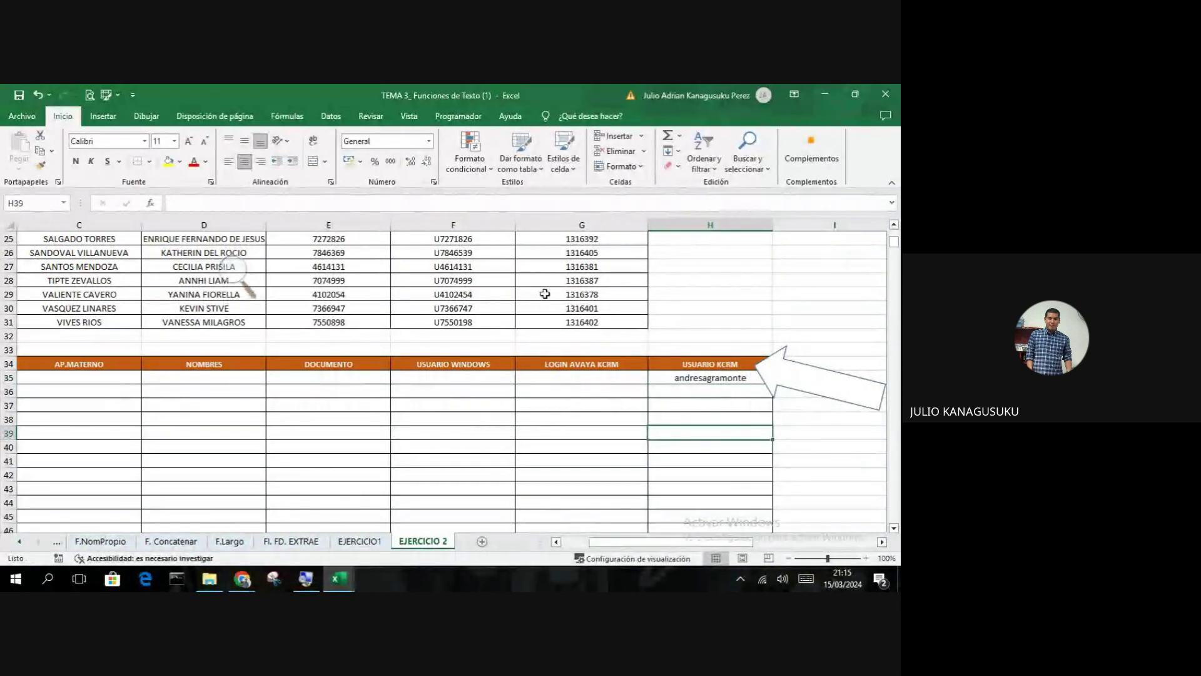
- Magnify the H35 username to 200%, return to 100%, then minimize Excel
left_click(250, 287)
left_click(247, 278)
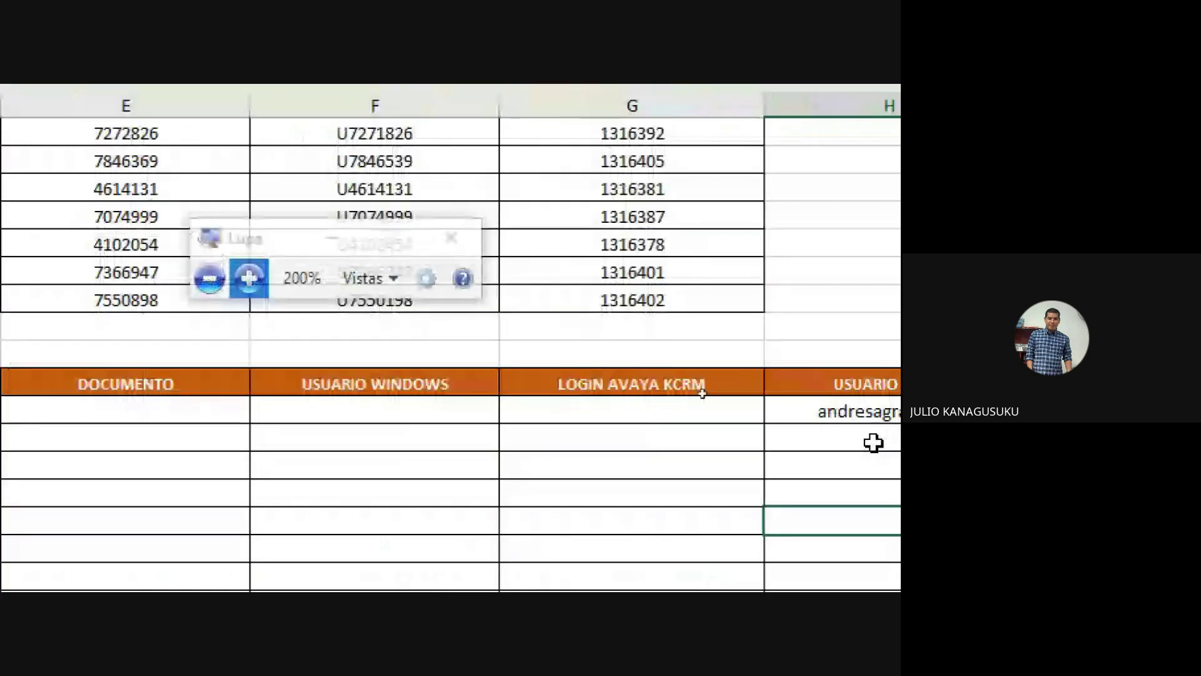
left_click(670, 344)
left_click(242, 271)
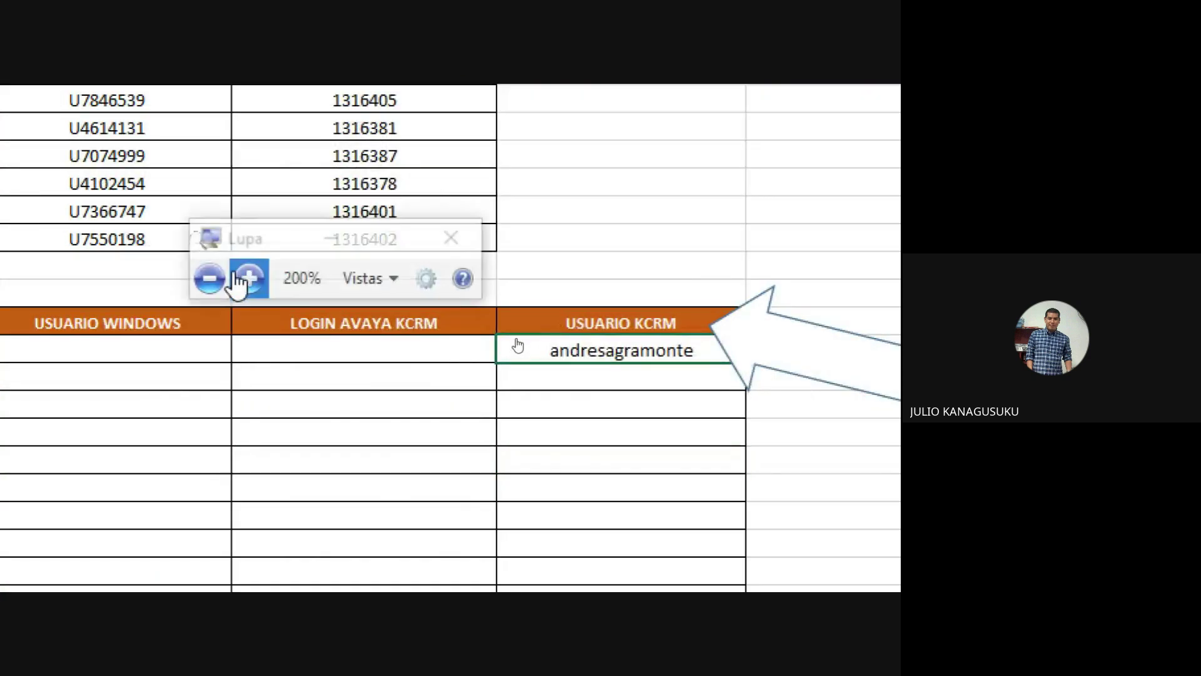
left_click(220, 278)
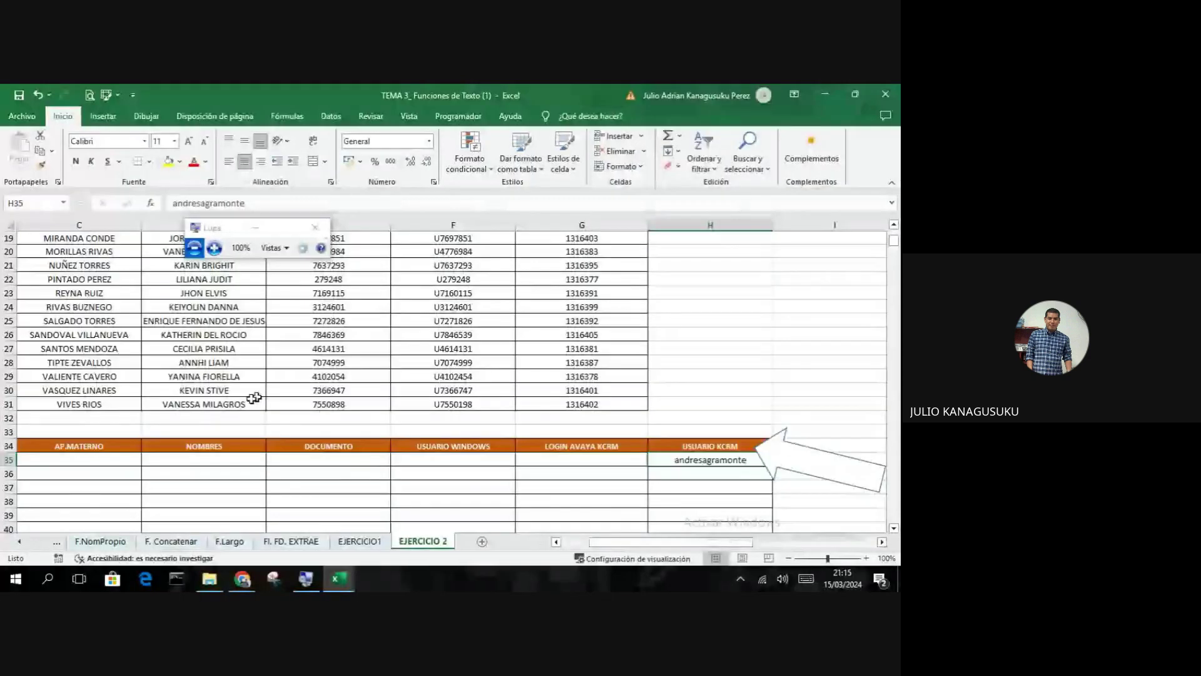
scroll(253, 398, "up", 4)
scroll(275, 425, "up", 1)
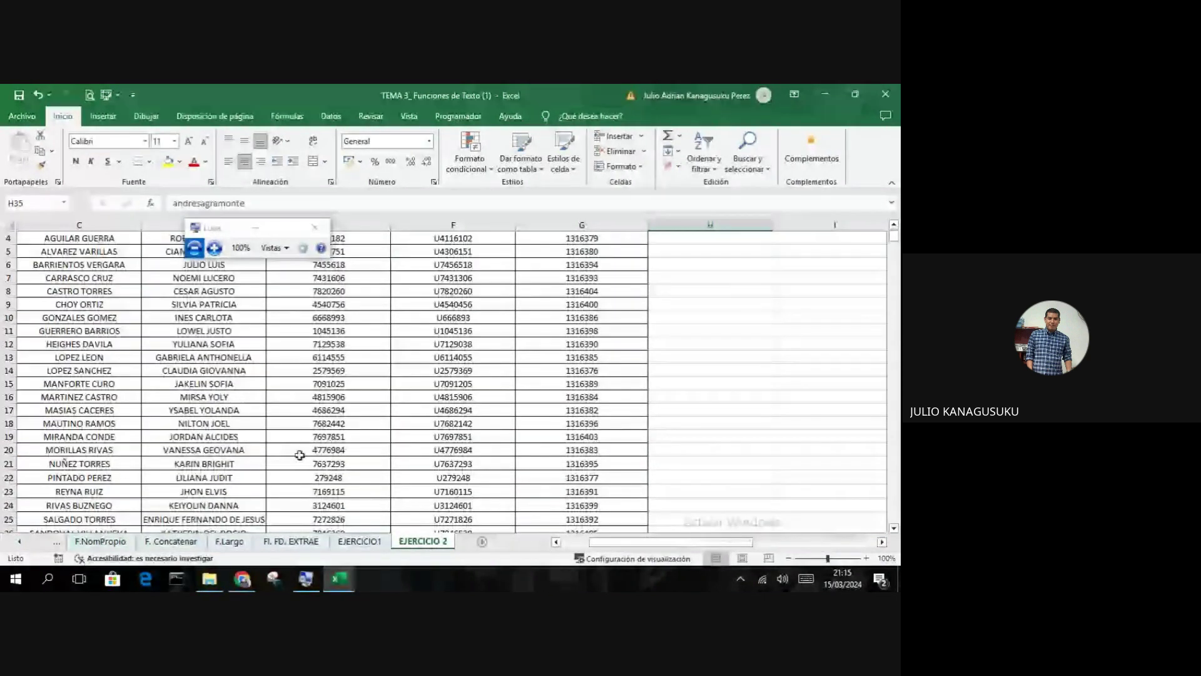
scroll(300, 455, "up", 1)
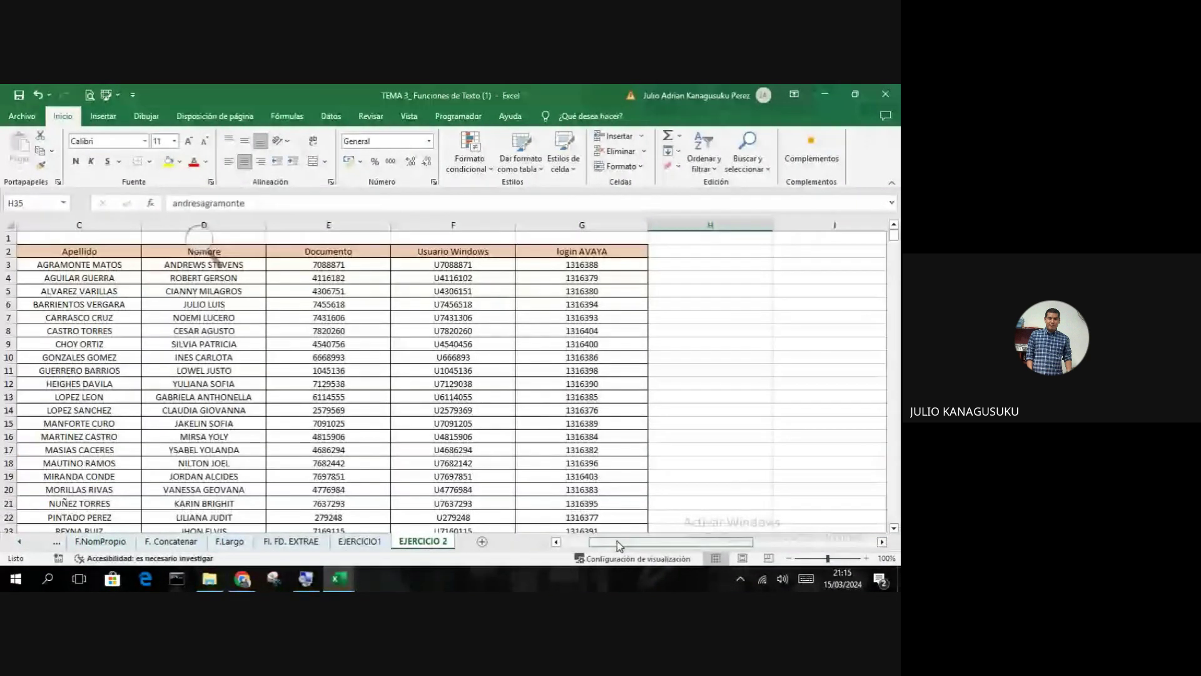
left_click_drag(617, 540, 590, 542)
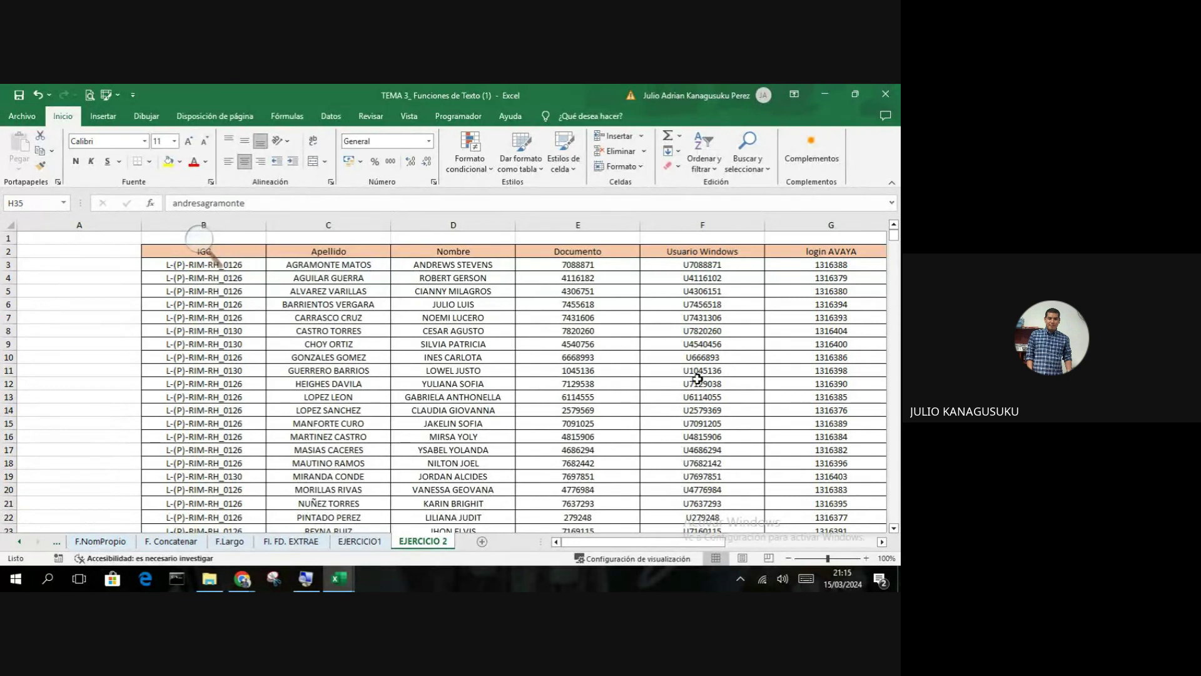
left_click(823, 96)
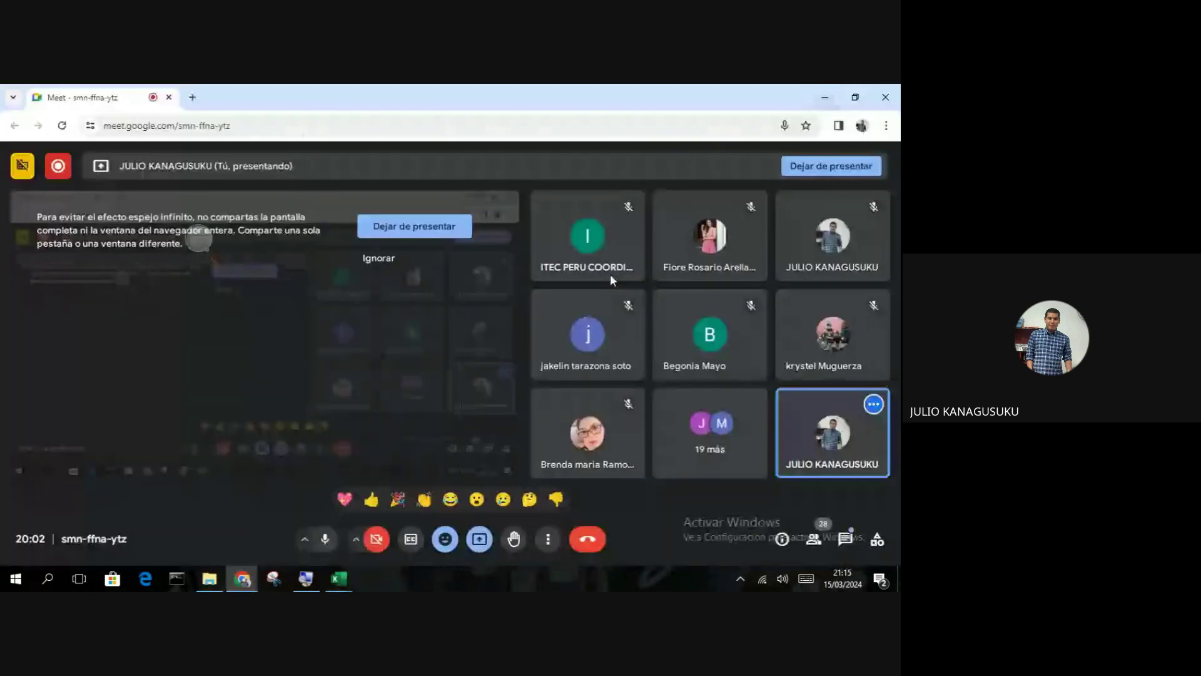